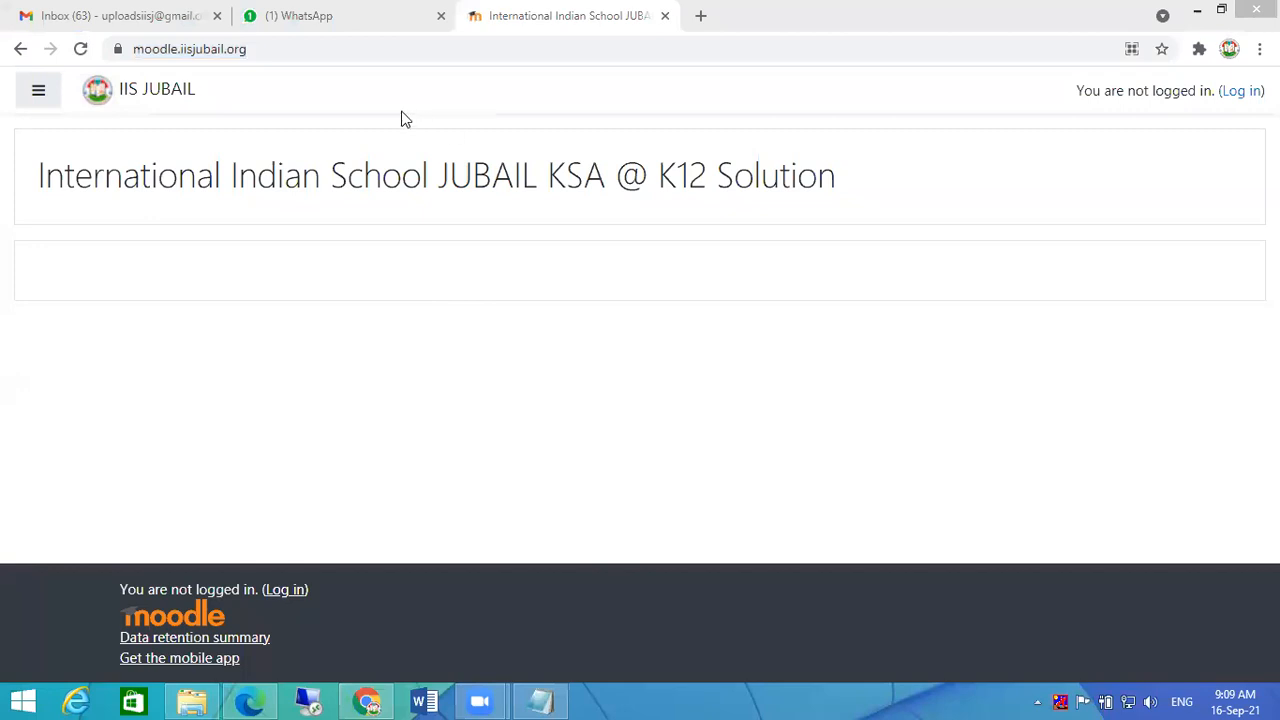
Open the login page of the school's Moodle site.
{"action": "left_click", "coordinate": [285, 368]}
{"action": "left_click", "coordinate": [270, 50]}
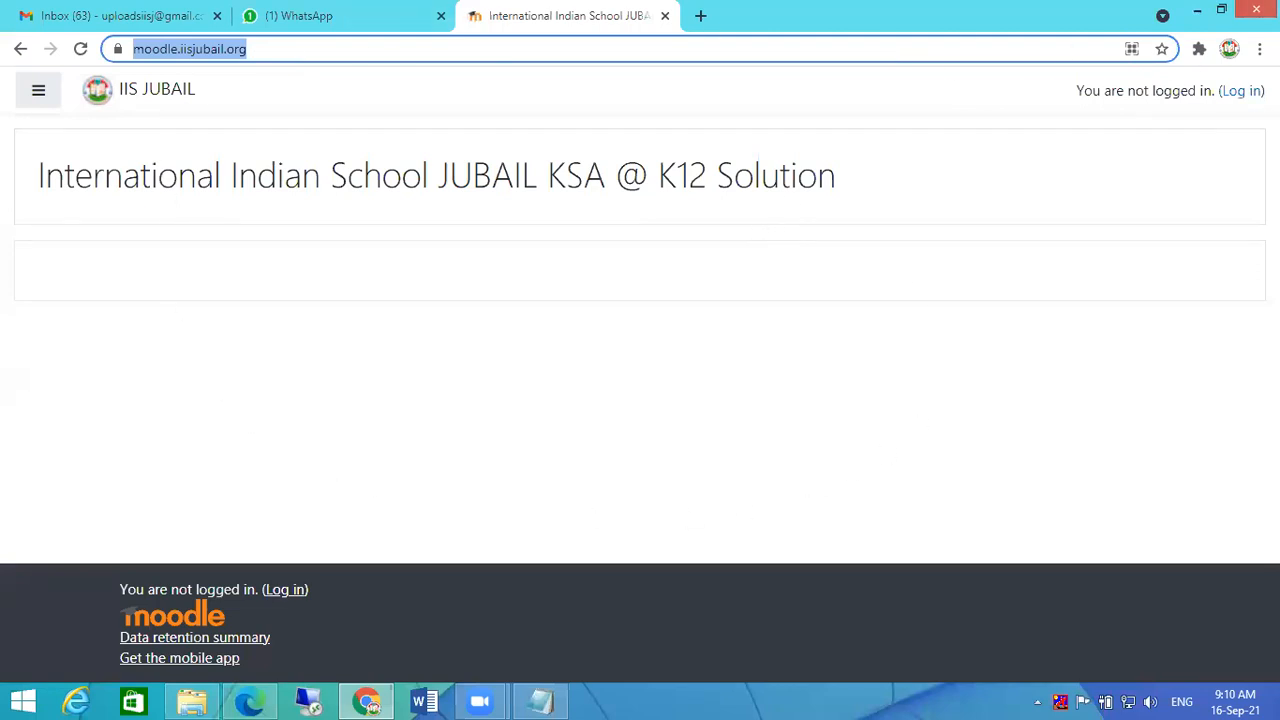
{"action": "left_click", "coordinate": [1245, 92]}
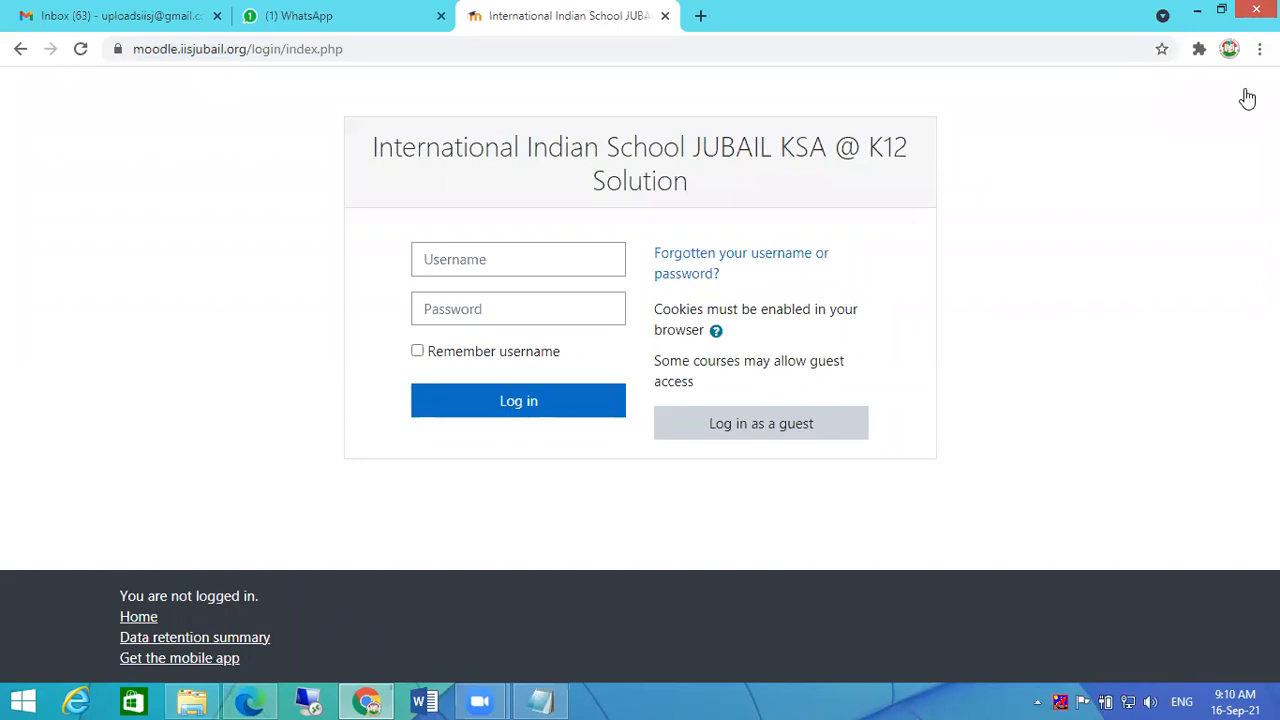
Try to log in with the username teacher1 and the account password, and reload the login page.
{"action": "left_click", "coordinate": [498, 263]}
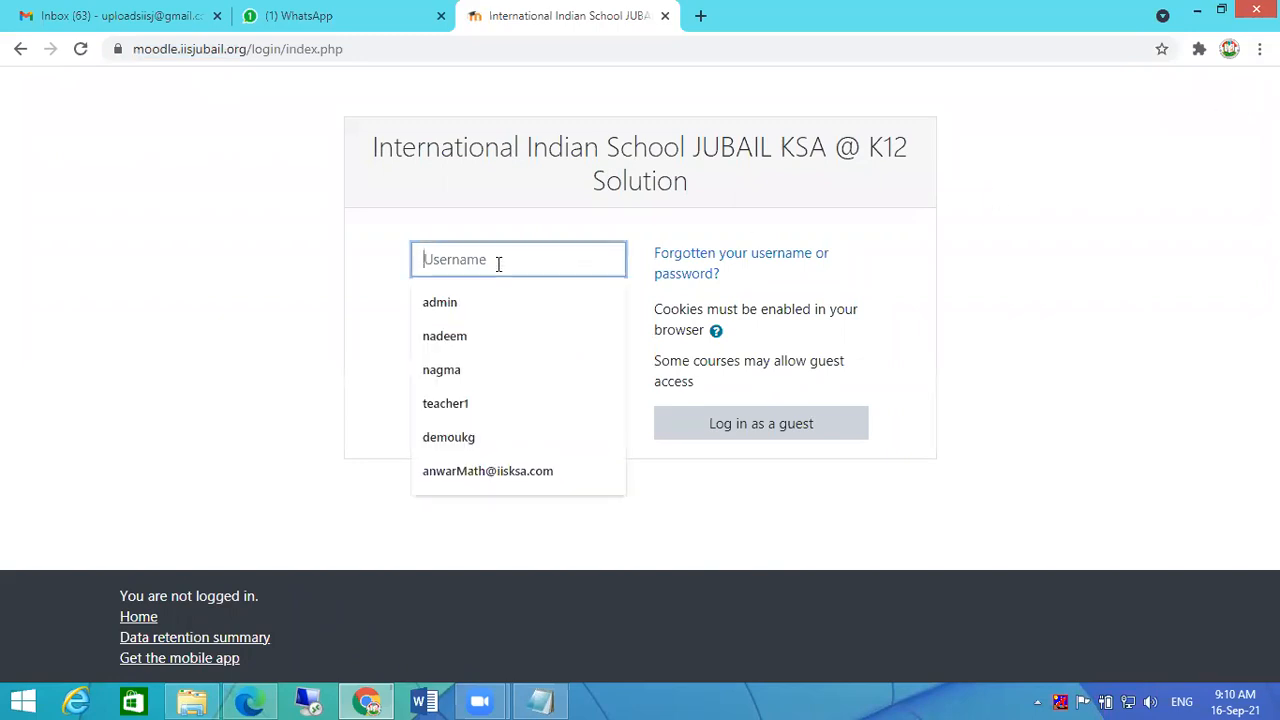
{"action": "left_click", "coordinate": [474, 403]}
{"action": "left_click", "coordinate": [496, 316]}
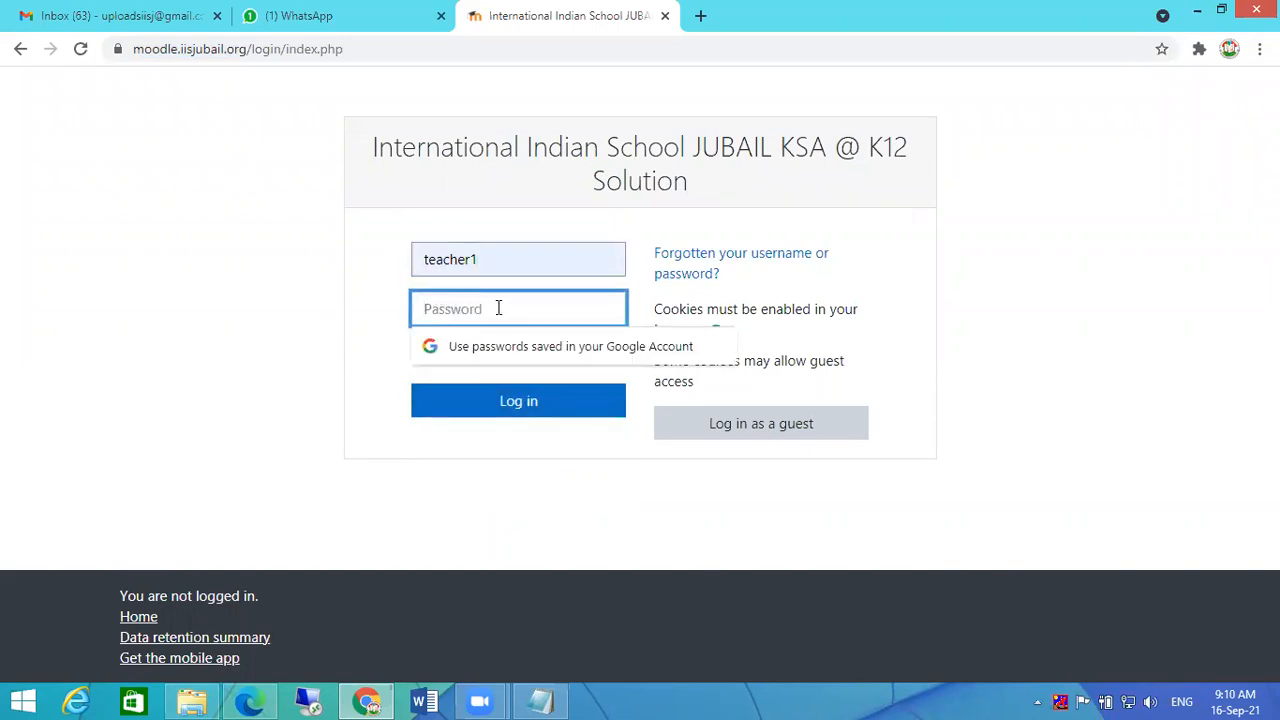
{"action": "type", "text": "••"}
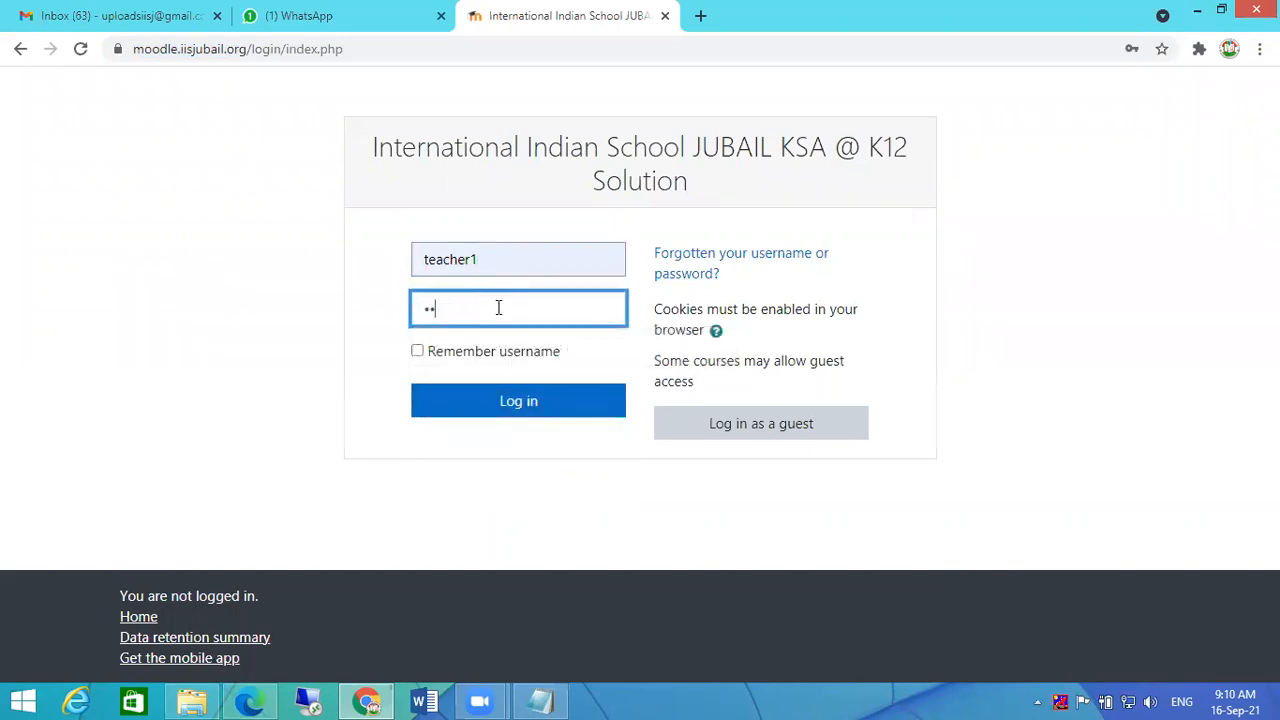
{"action": "type", "text": "•••••••"}
{"action": "key", "text": "Return"}
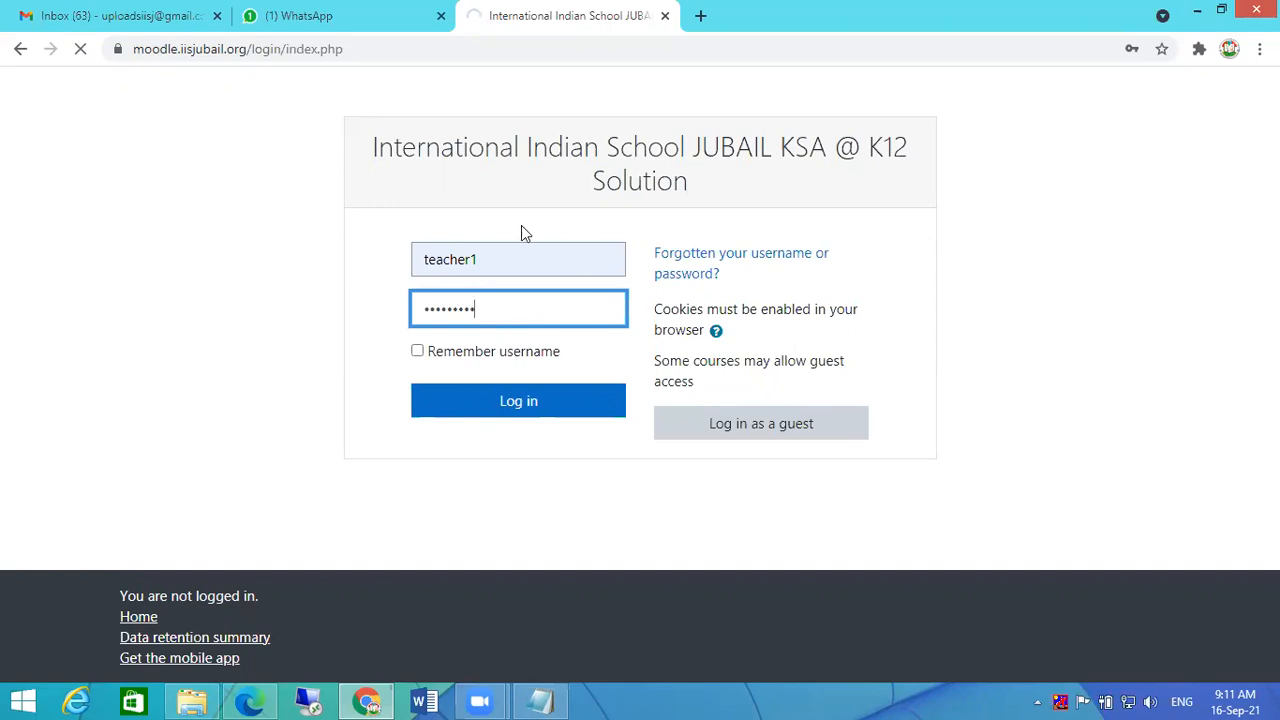
{"action": "left_click", "coordinate": [83, 55]}
{"action": "left_click", "coordinate": [79, 53]}
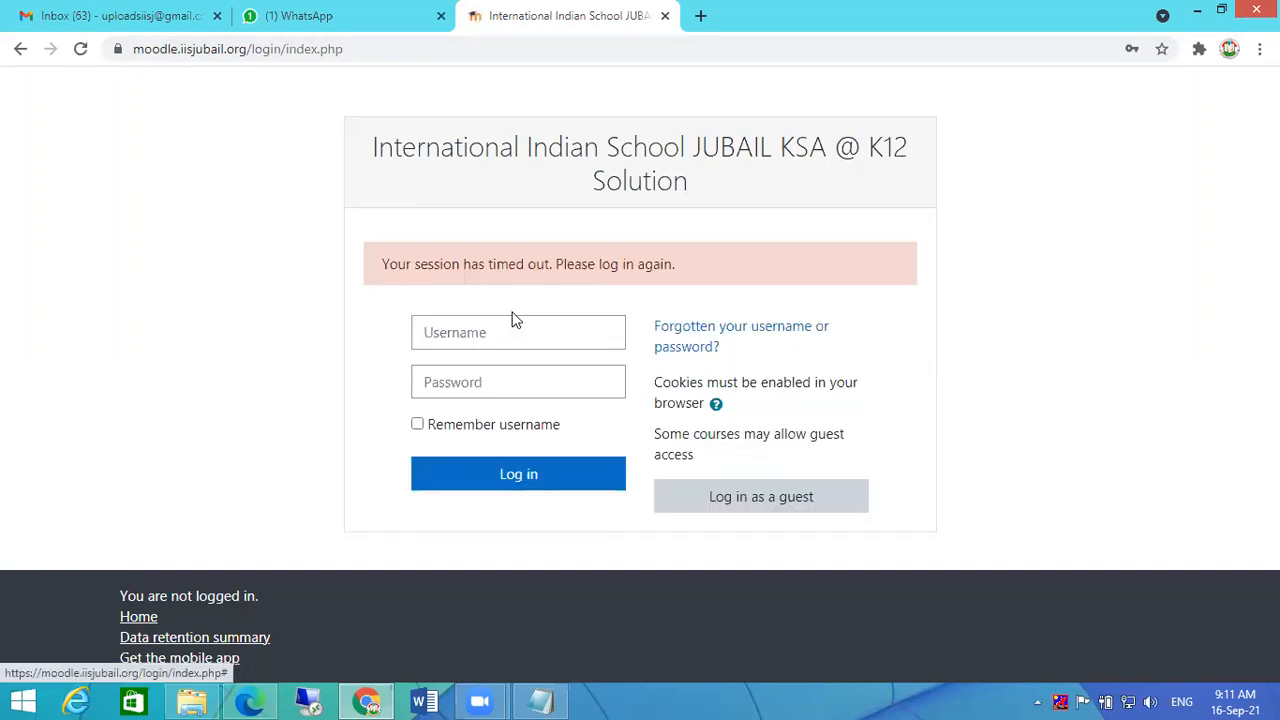
Log in as teacher1, using the account password copied from Login Details.txt in Notepad.
{"action": "left_click", "coordinate": [508, 331]}
{"action": "left_click", "coordinate": [504, 442]}
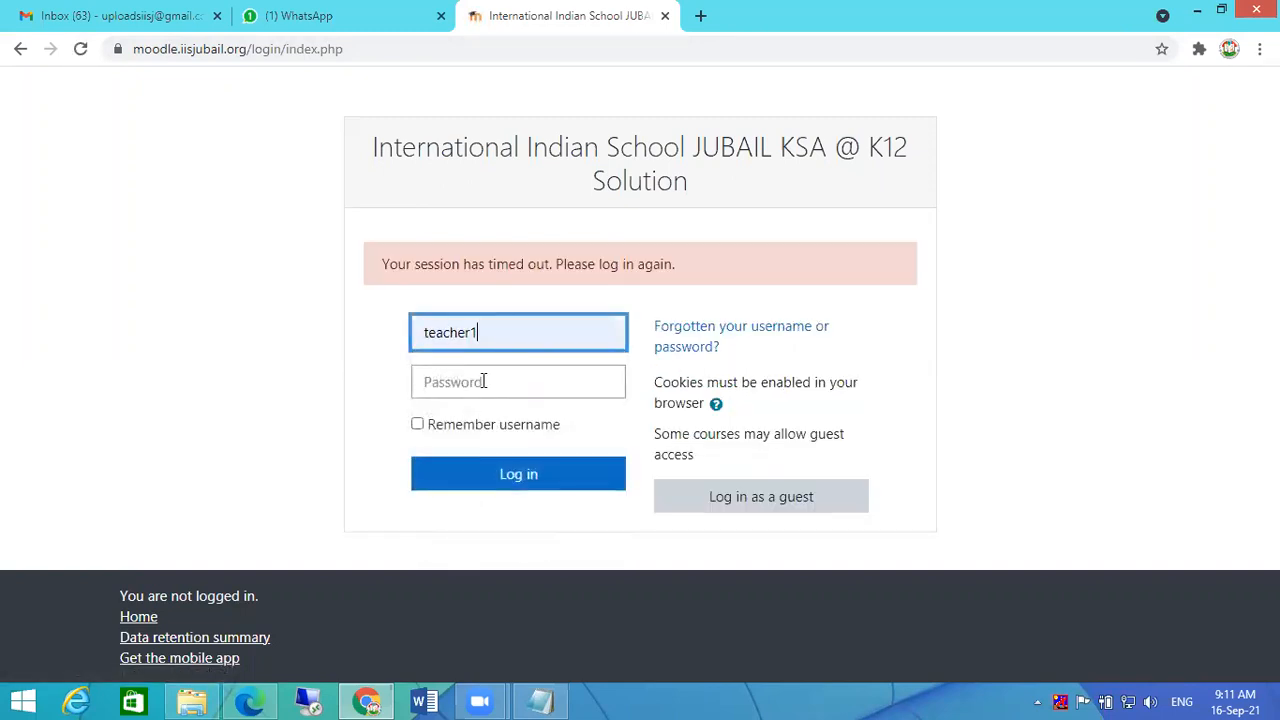
{"action": "left_click", "coordinate": [483, 381]}
{"action": "left_click", "coordinate": [541, 701]}
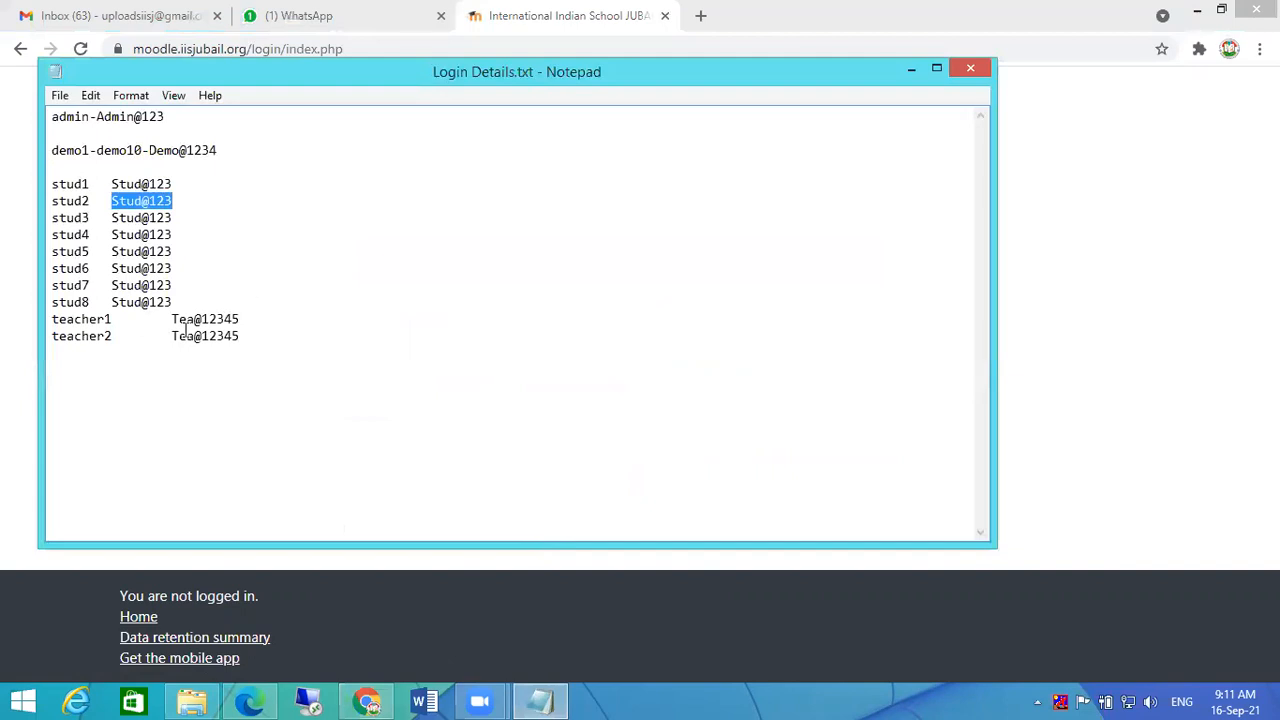
{"action": "left_click_drag", "start_coordinate": [174, 318], "coordinate": [242, 318]}
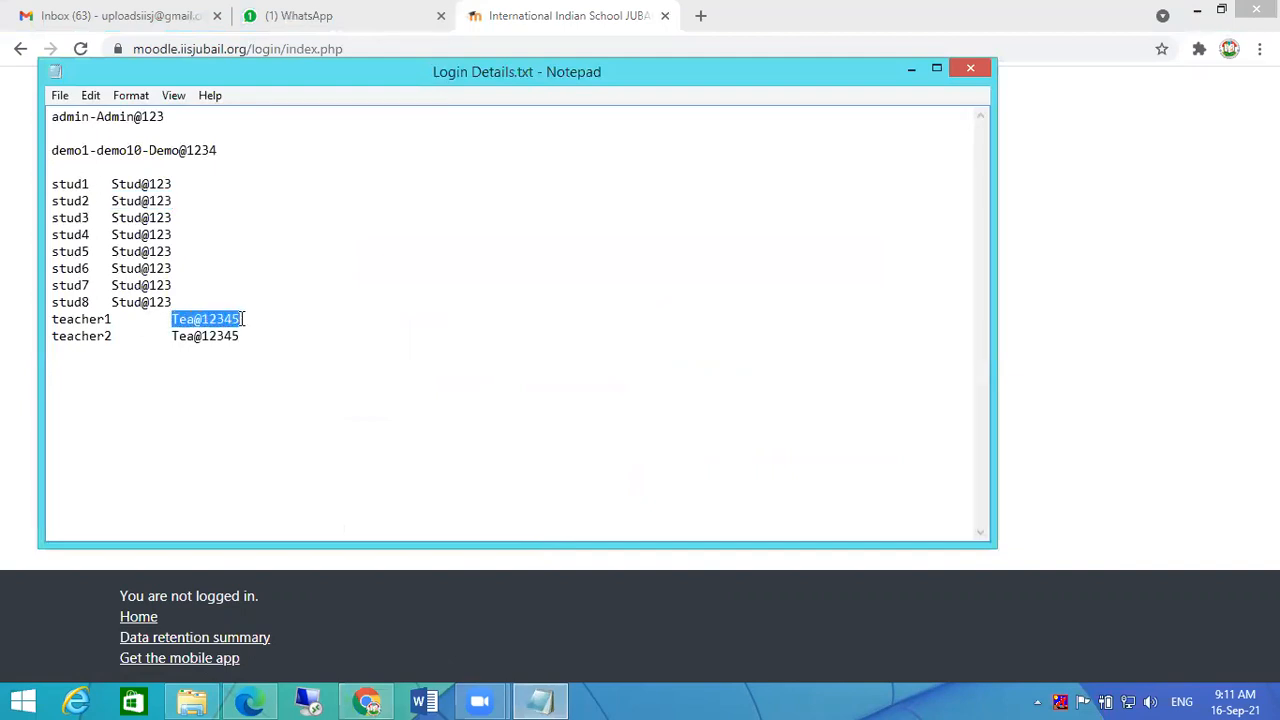
{"action": "left_click", "coordinate": [1231, 368]}
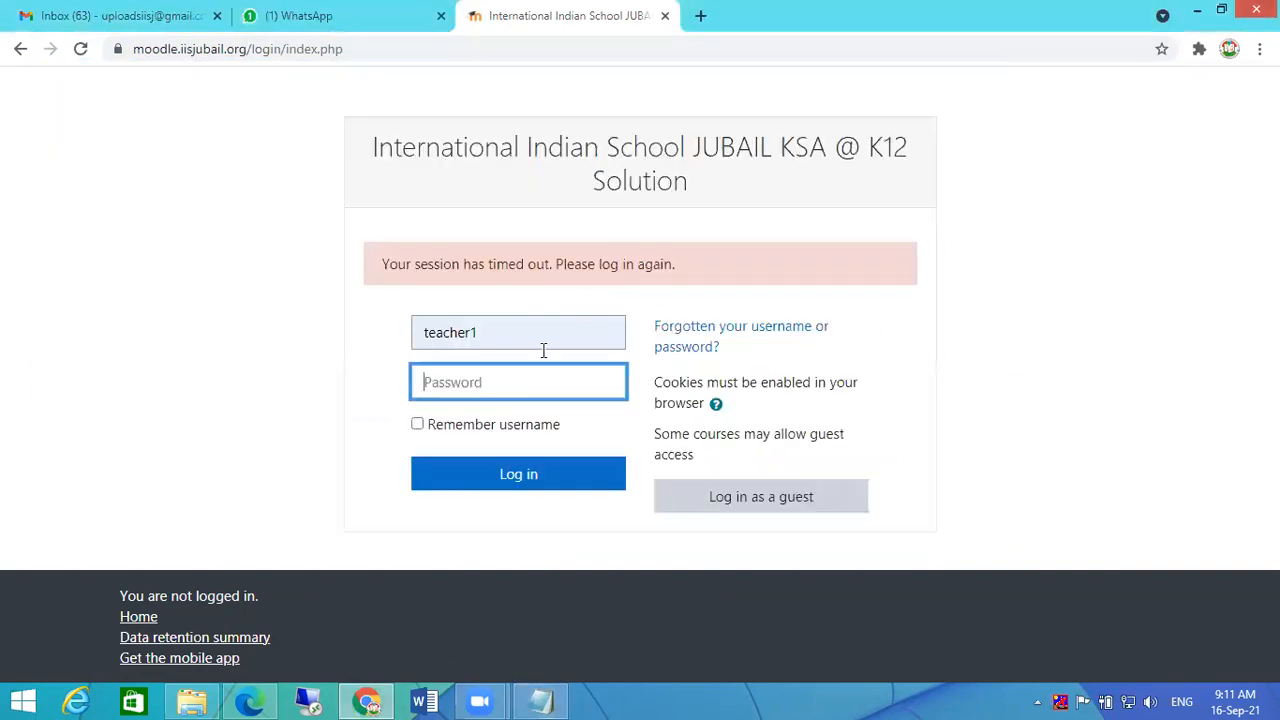
{"action": "left_click", "coordinate": [521, 380]}
{"action": "key", "text": "ctrl+v"}
{"action": "left_click", "coordinate": [513, 477]}
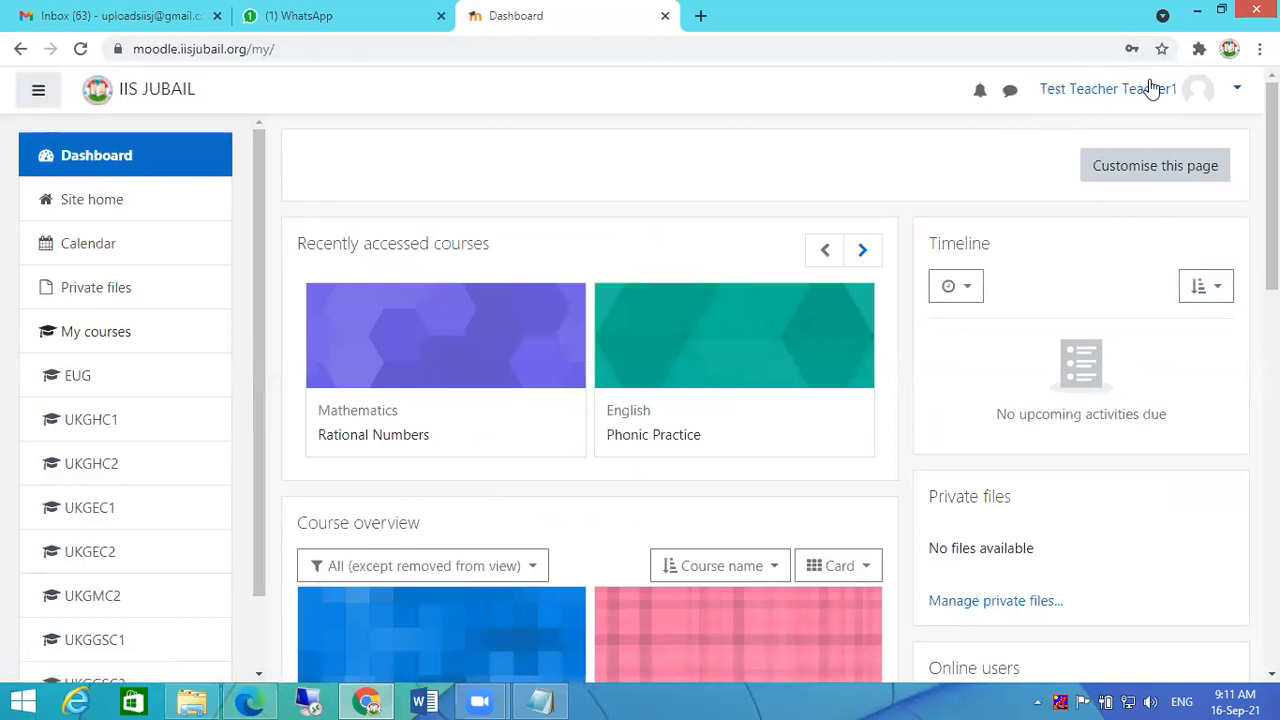
Examine the user menu, the My courses list and the recently accessed courses on the dashboard.
{"action": "left_click", "coordinate": [1239, 95]}
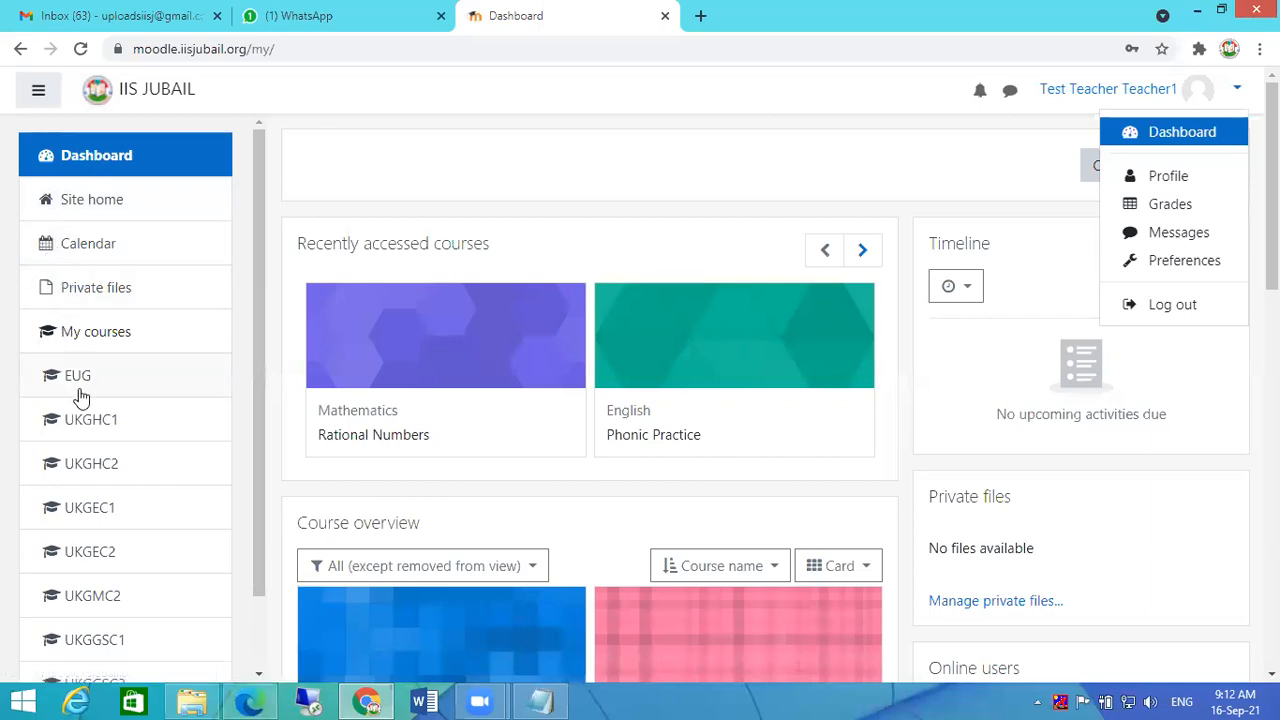
{"action": "scroll", "coordinate": [148, 354], "scroll_direction": "down", "scroll_amount": 1}
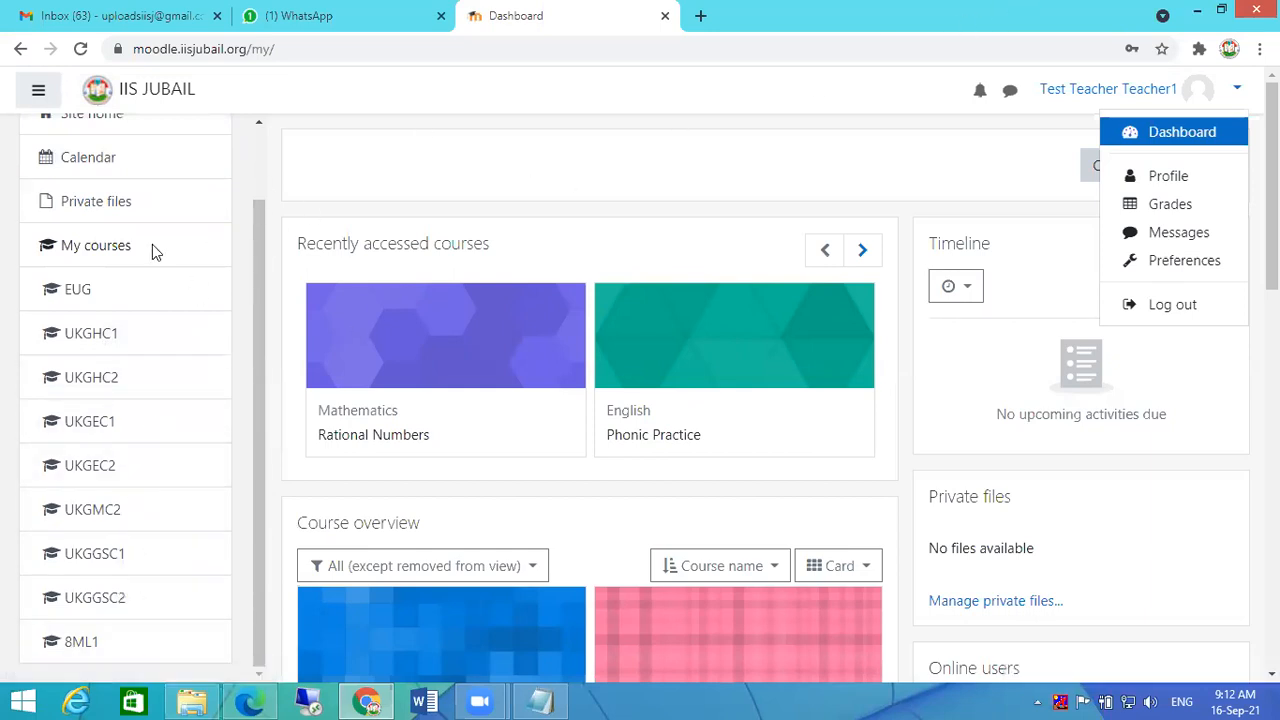
{"action": "scroll", "coordinate": [480, 210], "scroll_direction": "down", "scroll_amount": 1}
{"action": "scroll", "coordinate": [563, 215], "scroll_direction": "up", "scroll_amount": 1}
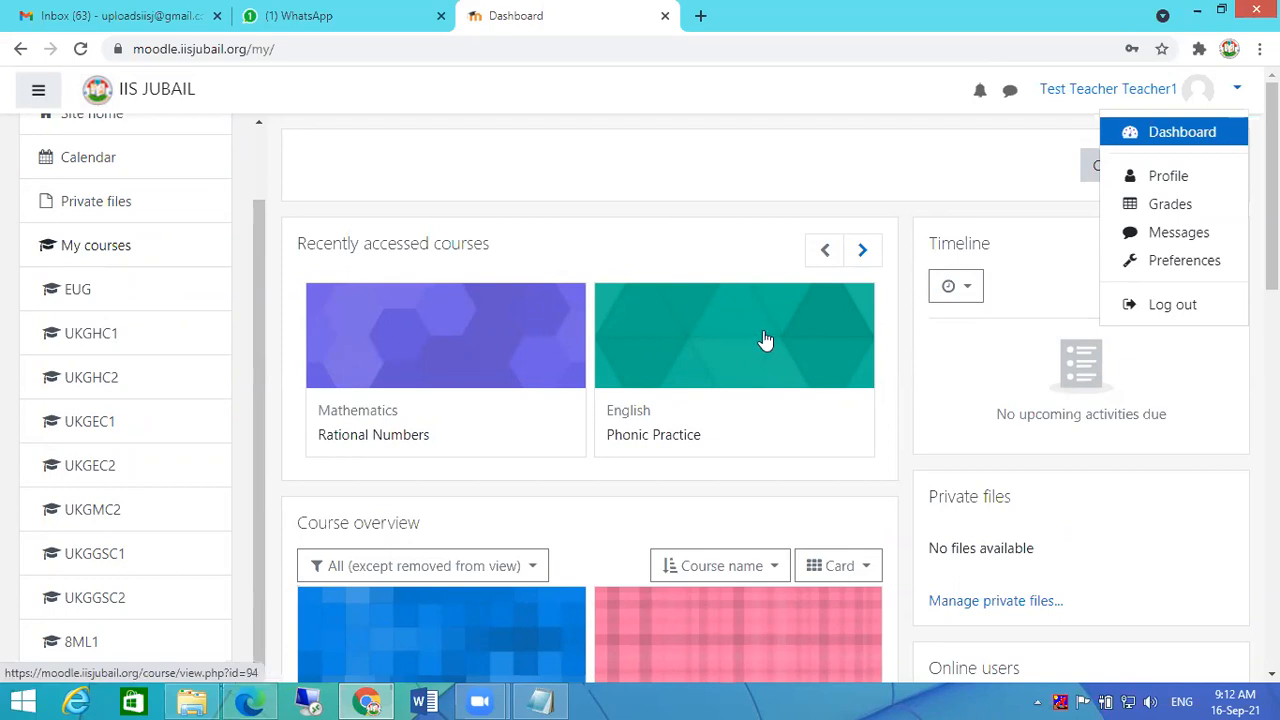
{"action": "scroll", "coordinate": [745, 318], "scroll_direction": "down", "scroll_amount": 2}
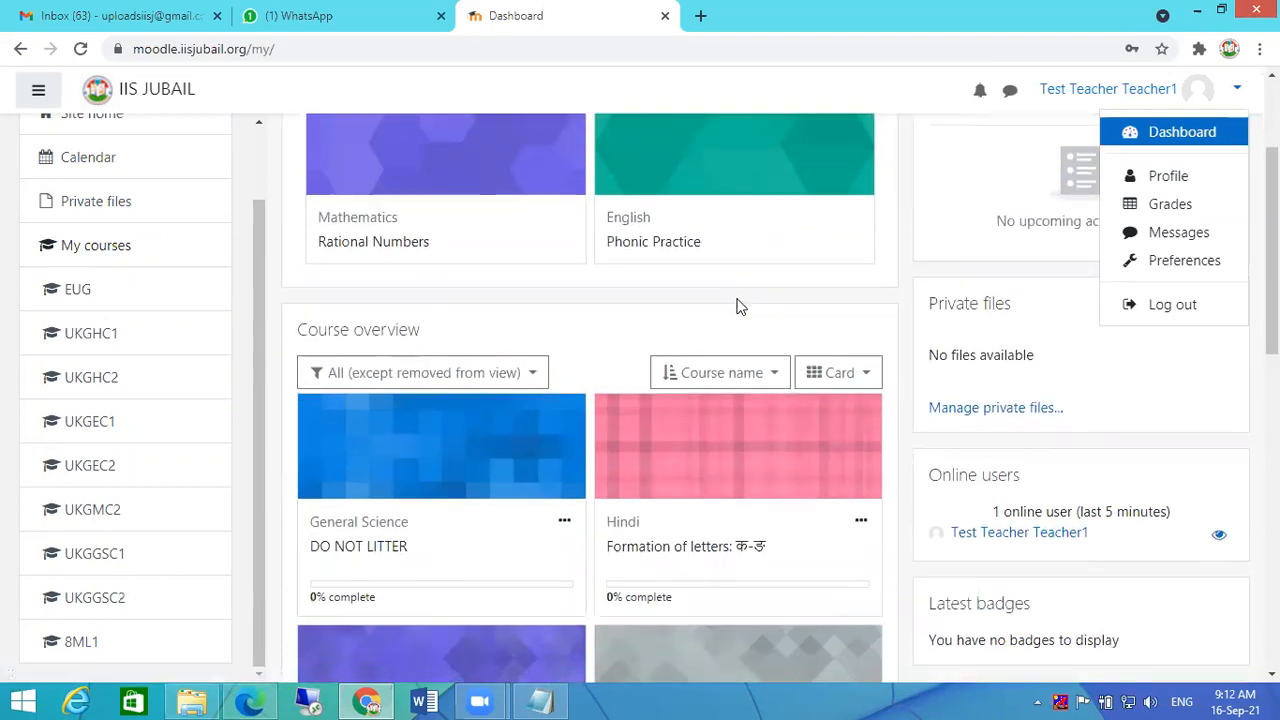
{"action": "scroll", "coordinate": [740, 305], "scroll_direction": "down", "scroll_amount": 3}
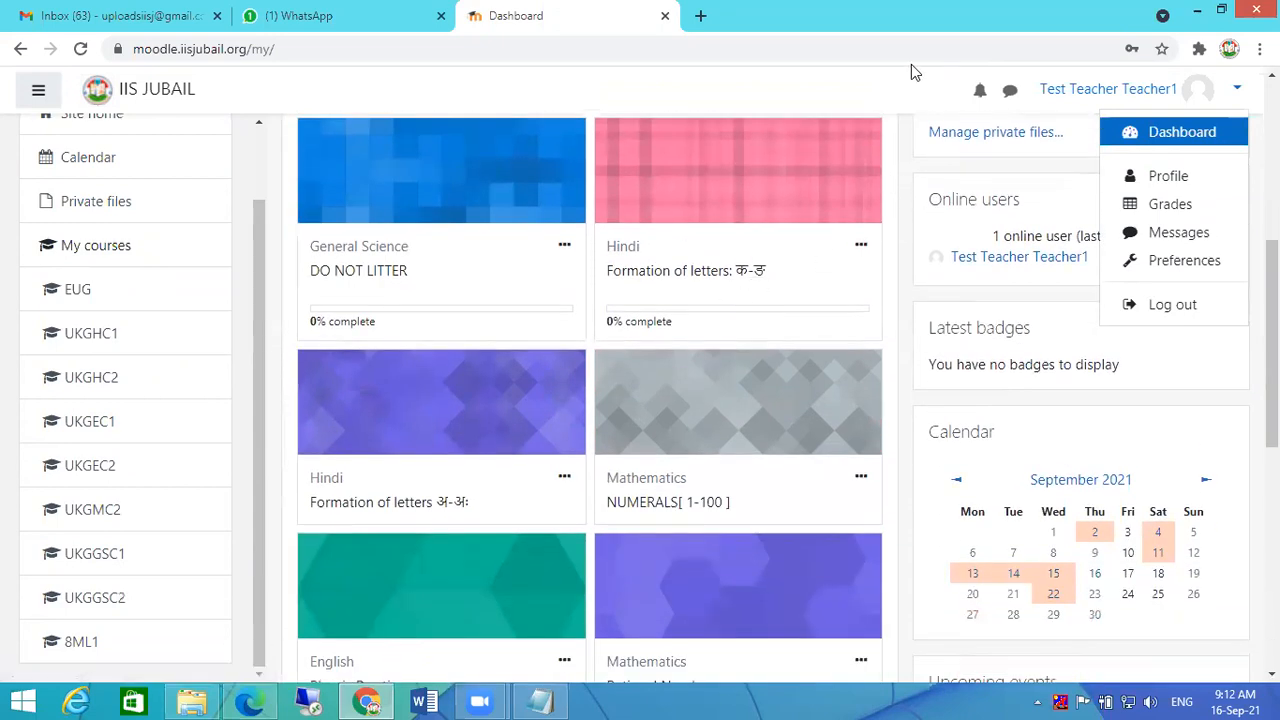
{"action": "key", "text": "Escape"}
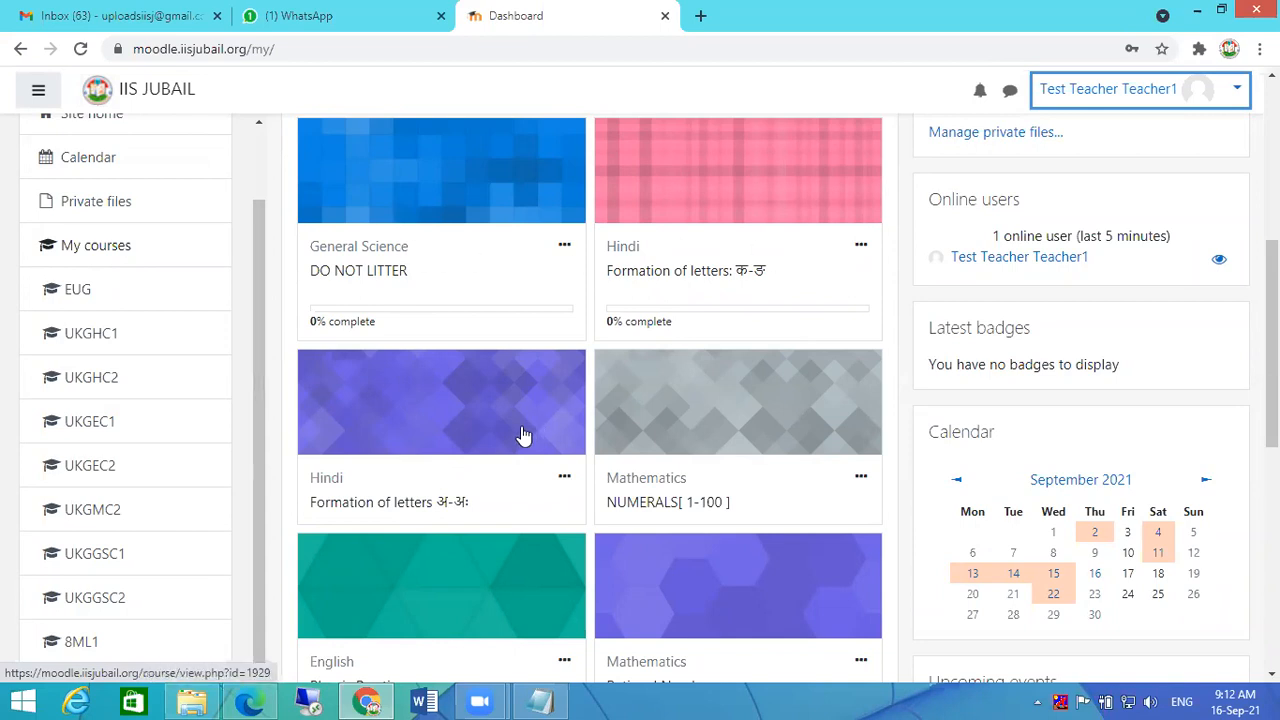
Review the dashboard's course overview cards, the calendar and the upcoming events.
{"action": "scroll", "coordinate": [451, 417], "scroll_direction": "down", "scroll_amount": 1}
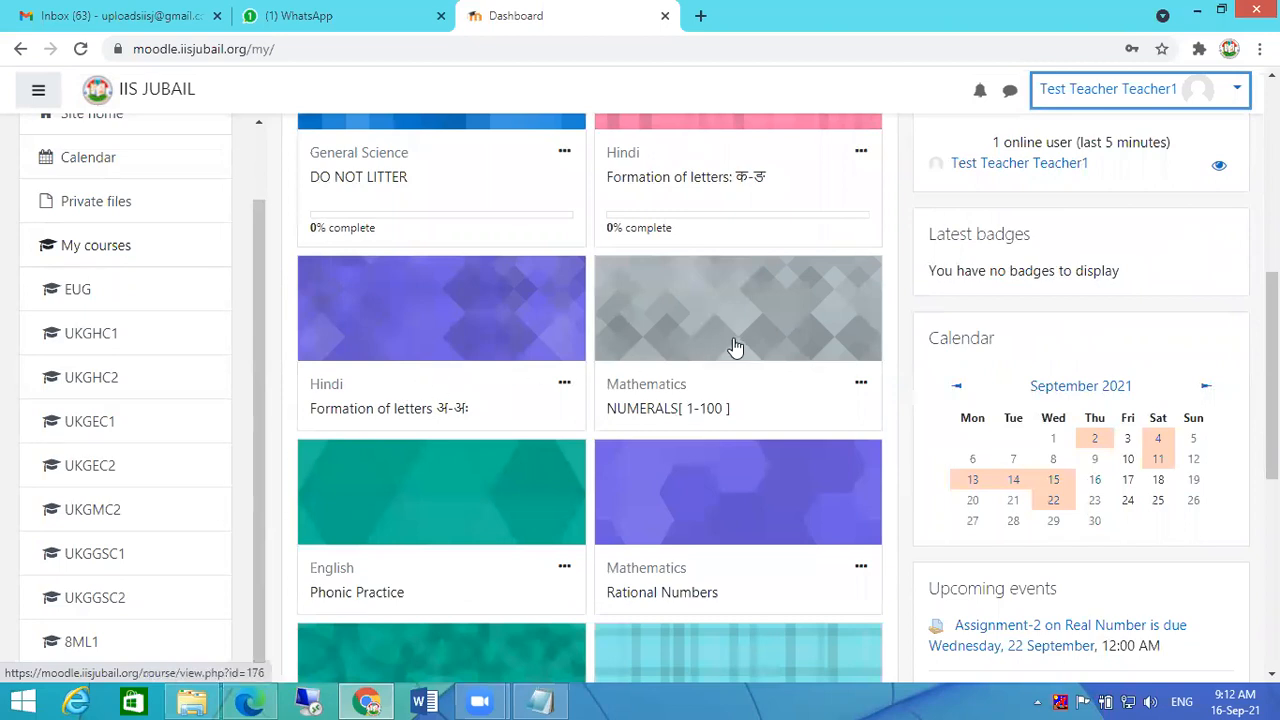
{"action": "scroll", "coordinate": [722, 345], "scroll_direction": "down", "scroll_amount": 1}
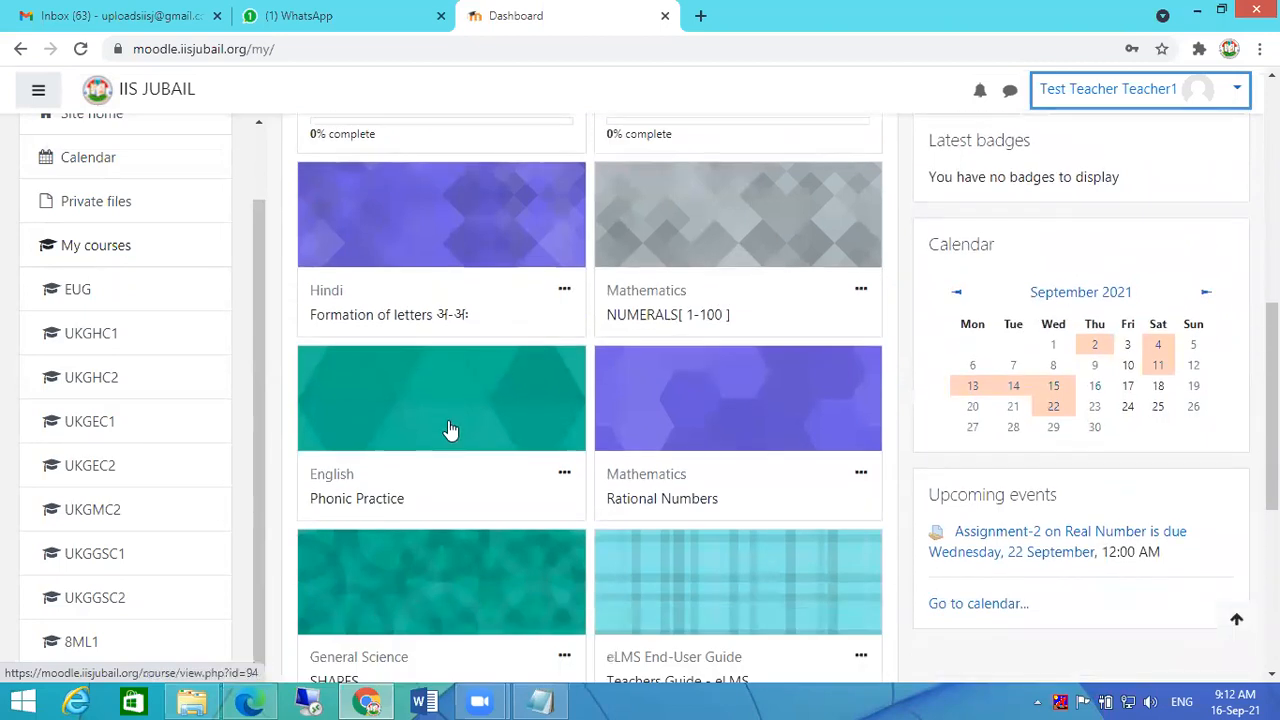
{"action": "scroll", "coordinate": [737, 420], "scroll_direction": "down", "scroll_amount": 1}
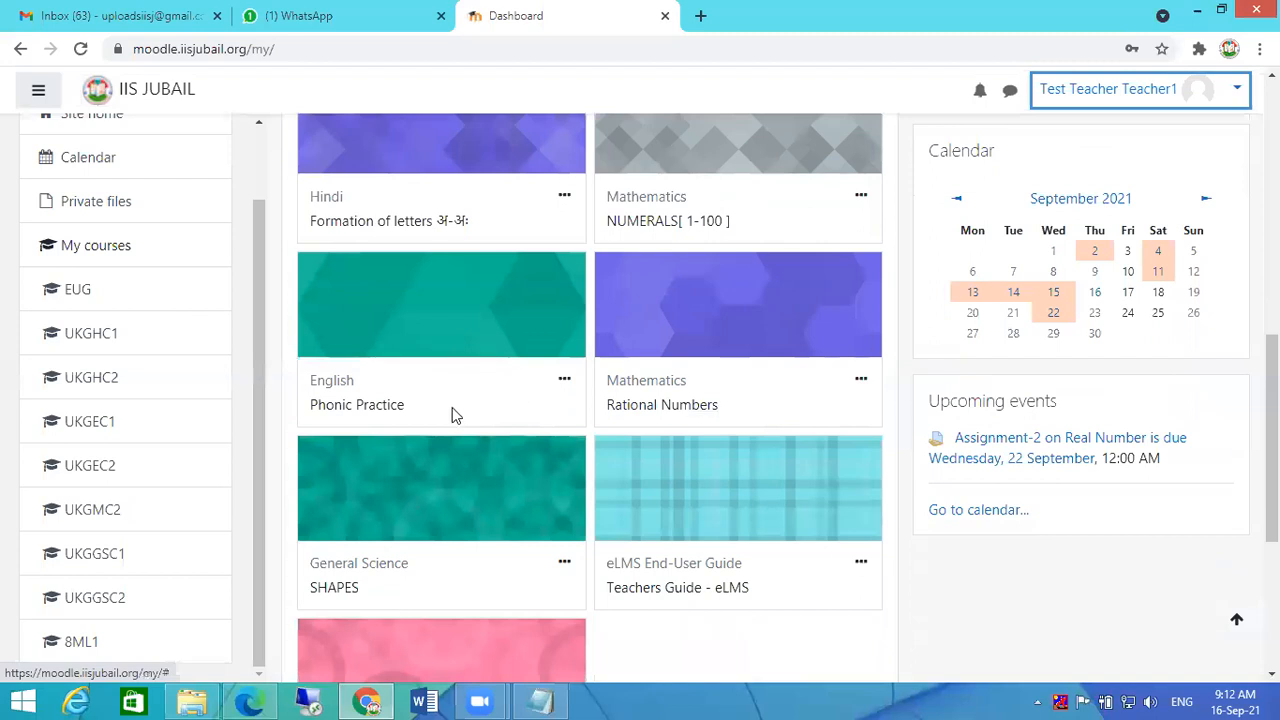
{"action": "scroll", "coordinate": [465, 395], "scroll_direction": "down", "scroll_amount": 4}
{"action": "scroll", "coordinate": [695, 360], "scroll_direction": "up", "scroll_amount": 2}
{"action": "scroll", "coordinate": [1031, 332], "scroll_direction": "up", "scroll_amount": 3}
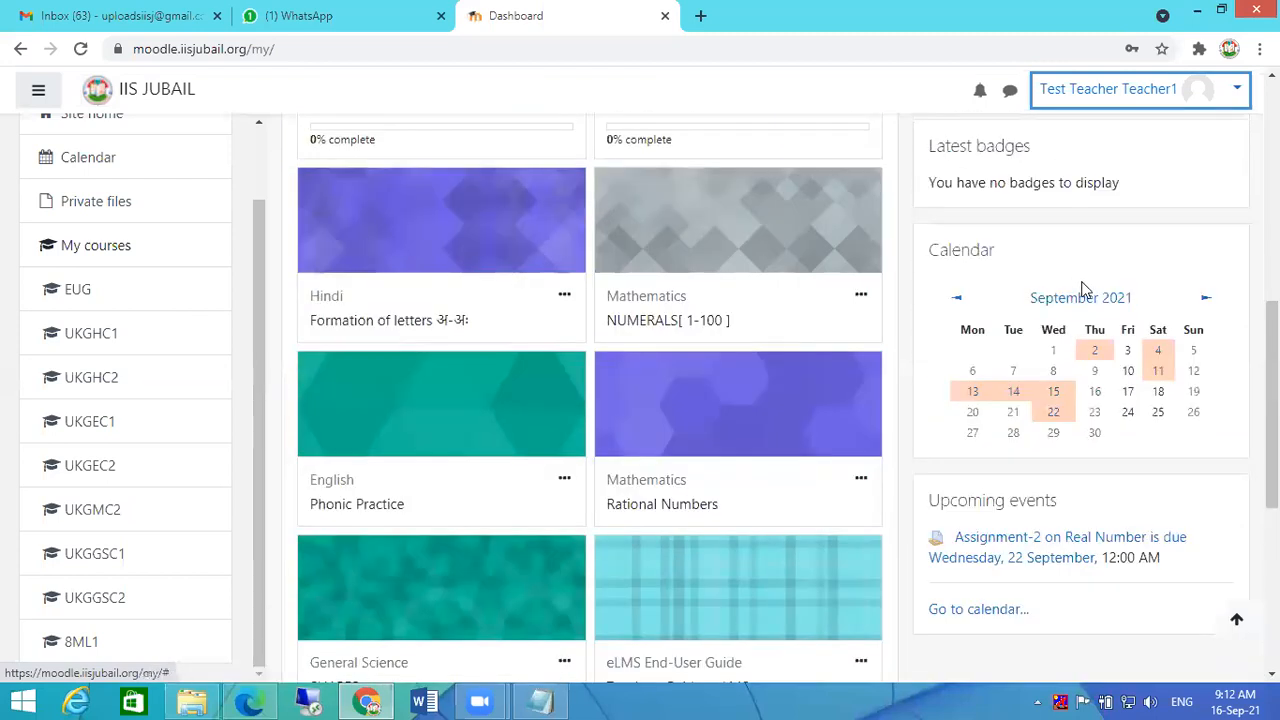
{"action": "scroll", "coordinate": [1090, 340], "scroll_direction": "down", "scroll_amount": 3}
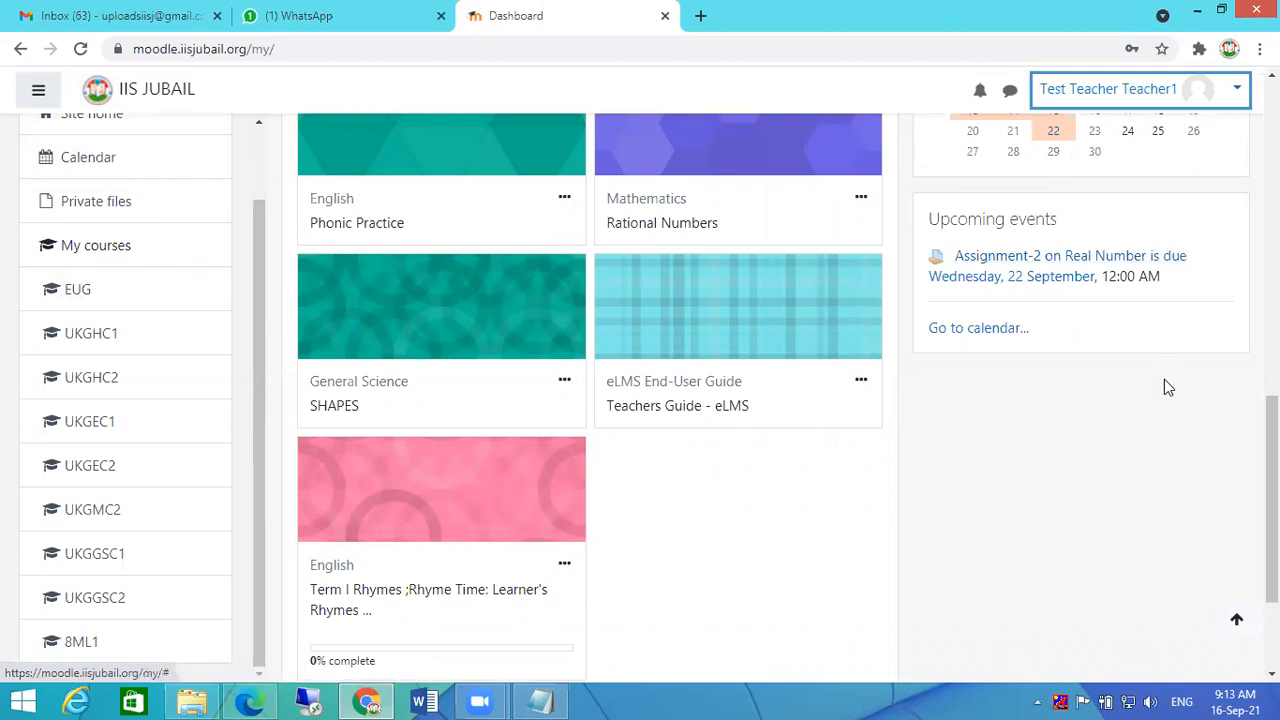
{"action": "scroll", "coordinate": [1164, 381], "scroll_direction": "up", "scroll_amount": 4}
{"action": "scroll", "coordinate": [1090, 200], "scroll_direction": "up", "scroll_amount": 2}
{"action": "scroll", "coordinate": [1098, 209], "scroll_direction": "up", "scroll_amount": 3}
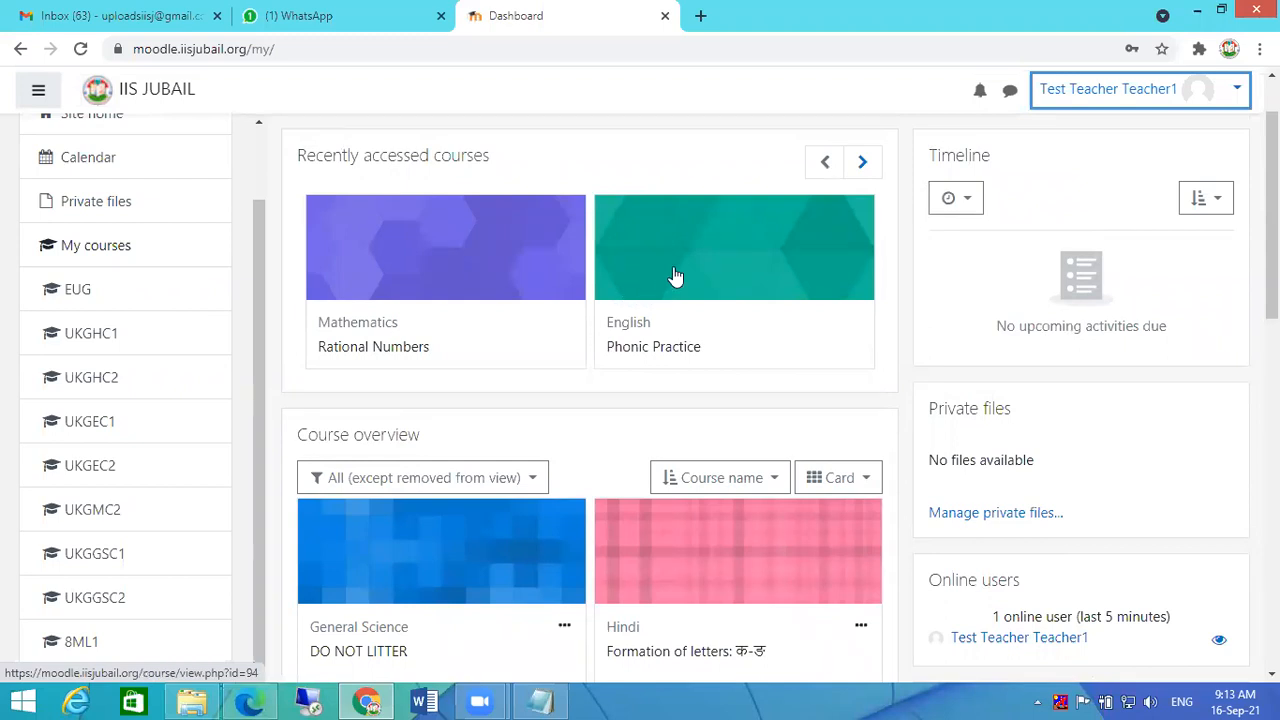
Open the Rational Numbers course and return to the dashboard to look over the course cards.
{"action": "left_click", "coordinate": [505, 273]}
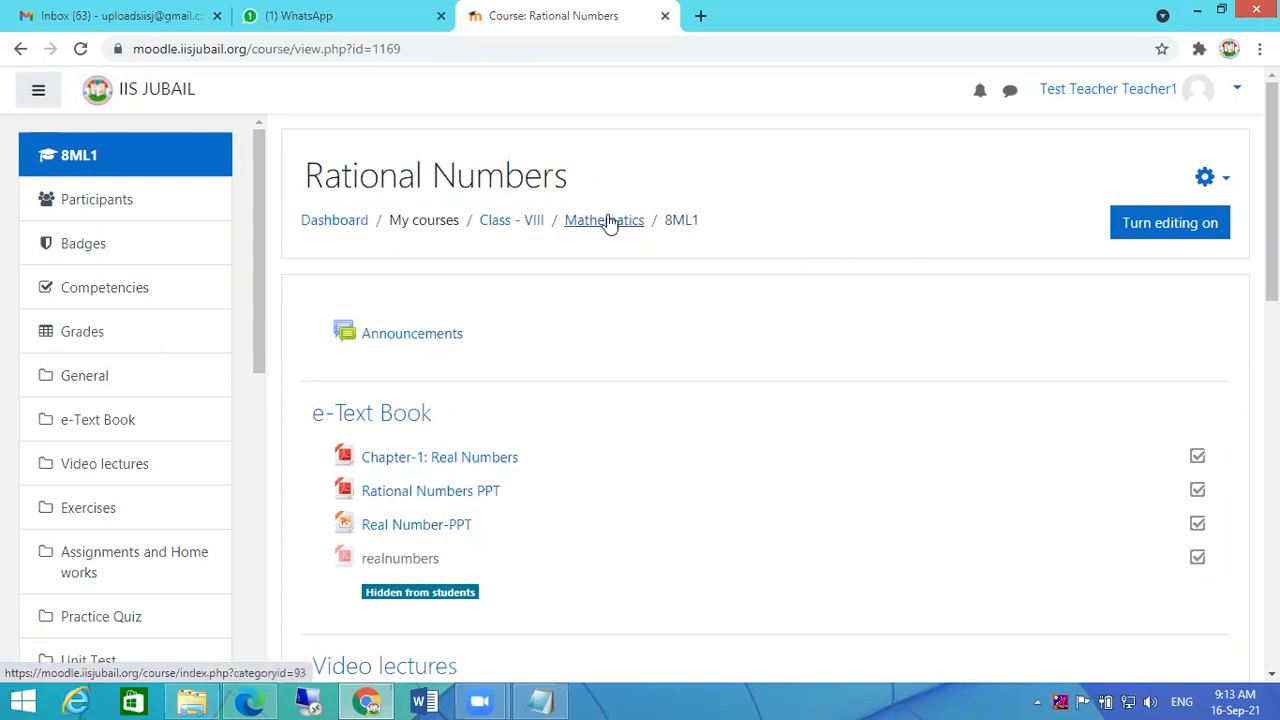
{"action": "left_click", "coordinate": [336, 224]}
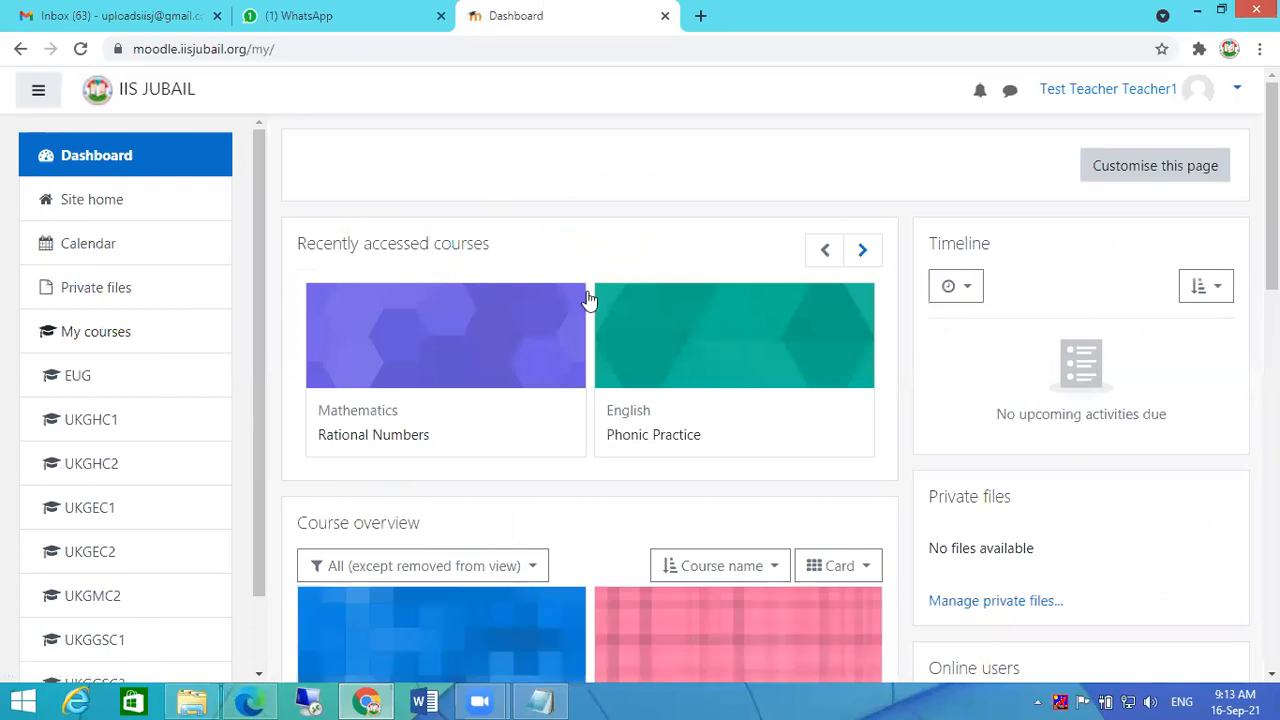
{"action": "scroll", "coordinate": [757, 236], "scroll_direction": "down", "scroll_amount": 10}
{"action": "scroll", "coordinate": [810, 240], "scroll_direction": "up", "scroll_amount": 10}
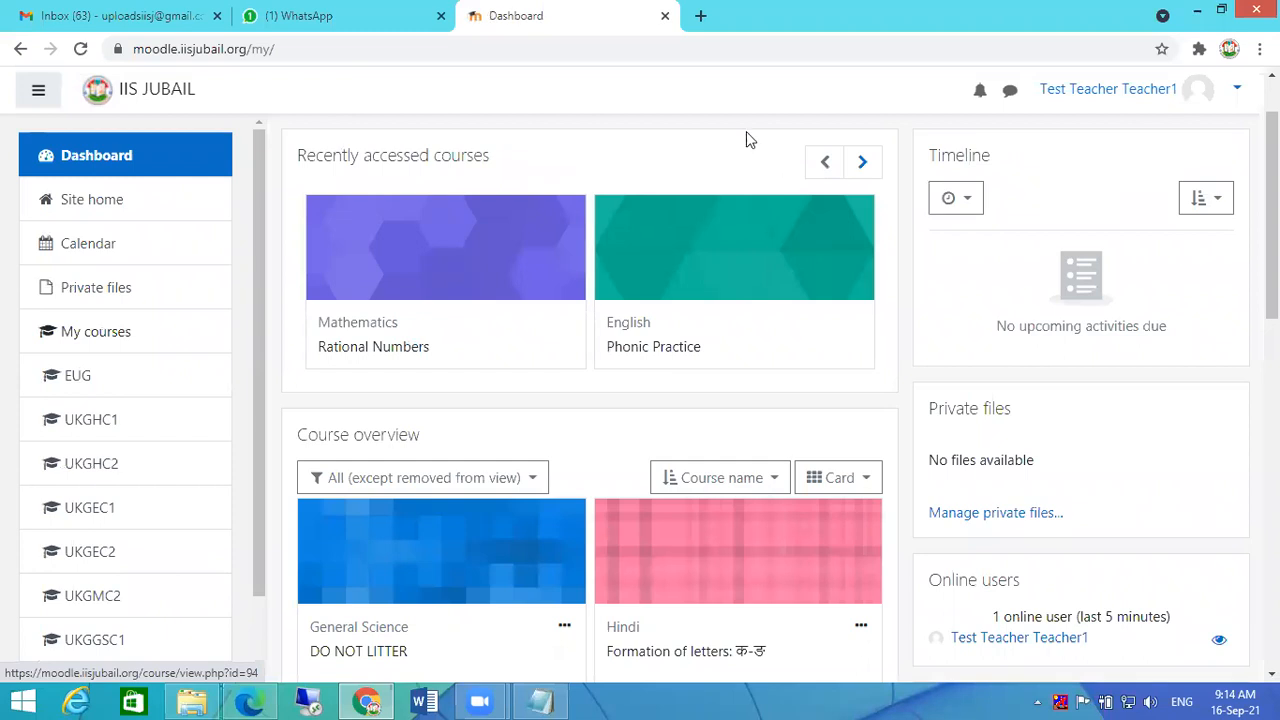
Open the Rational Numbers course and review its e-Text Book, Video lectures, Exercises, Assignments and Home works, Practice Quiz and Unit Test sections.
{"action": "left_click", "coordinate": [473, 258]}
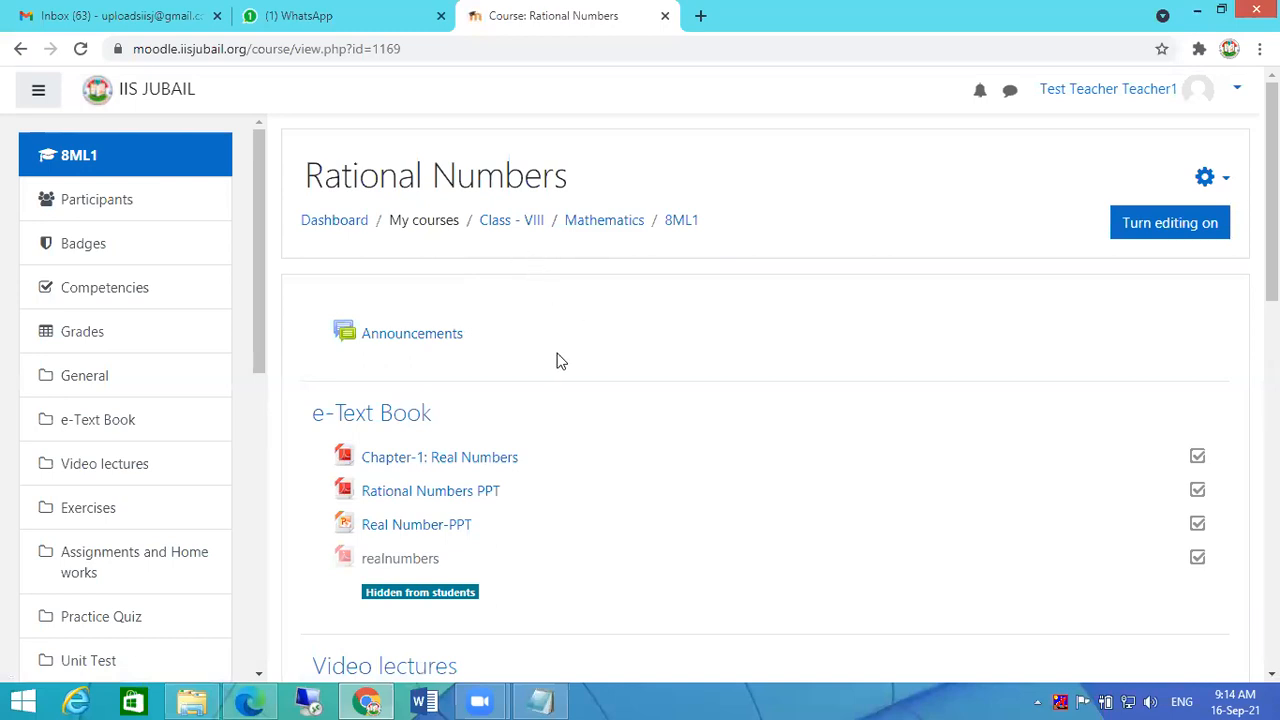
{"action": "scroll", "coordinate": [561, 361], "scroll_direction": "down", "scroll_amount": 1}
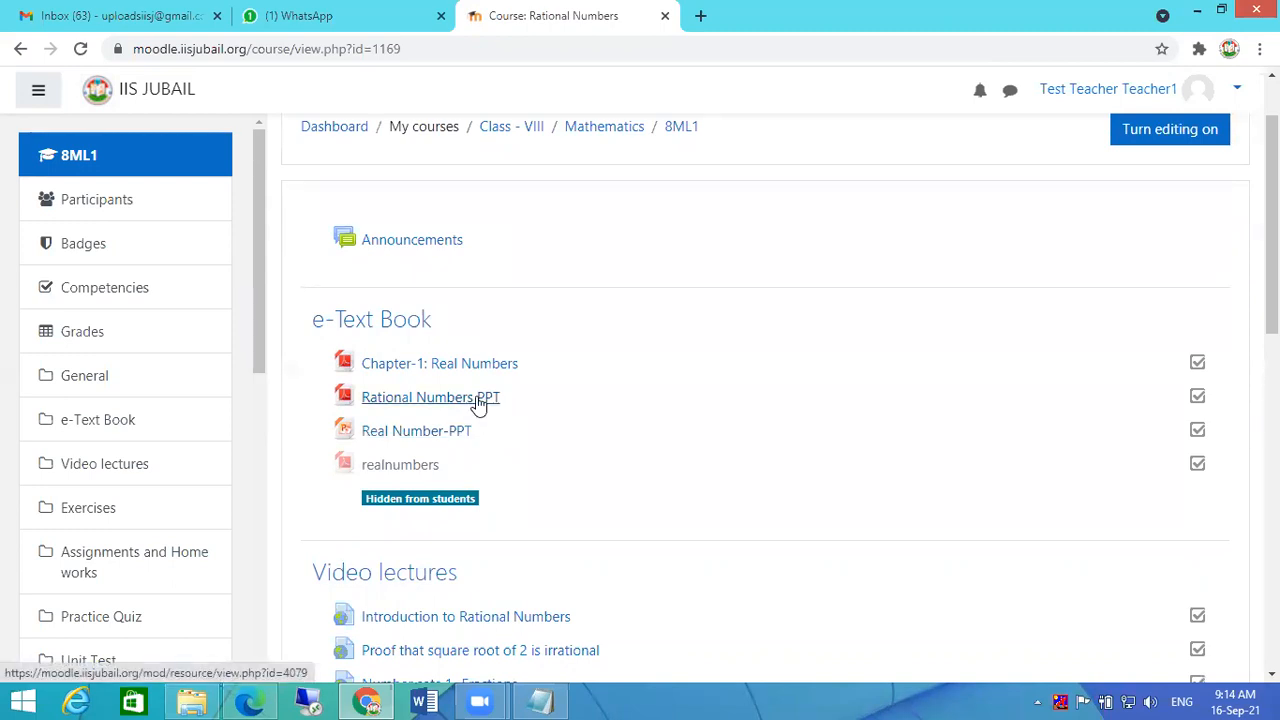
{"action": "scroll", "coordinate": [574, 377], "scroll_direction": "down", "scroll_amount": 2}
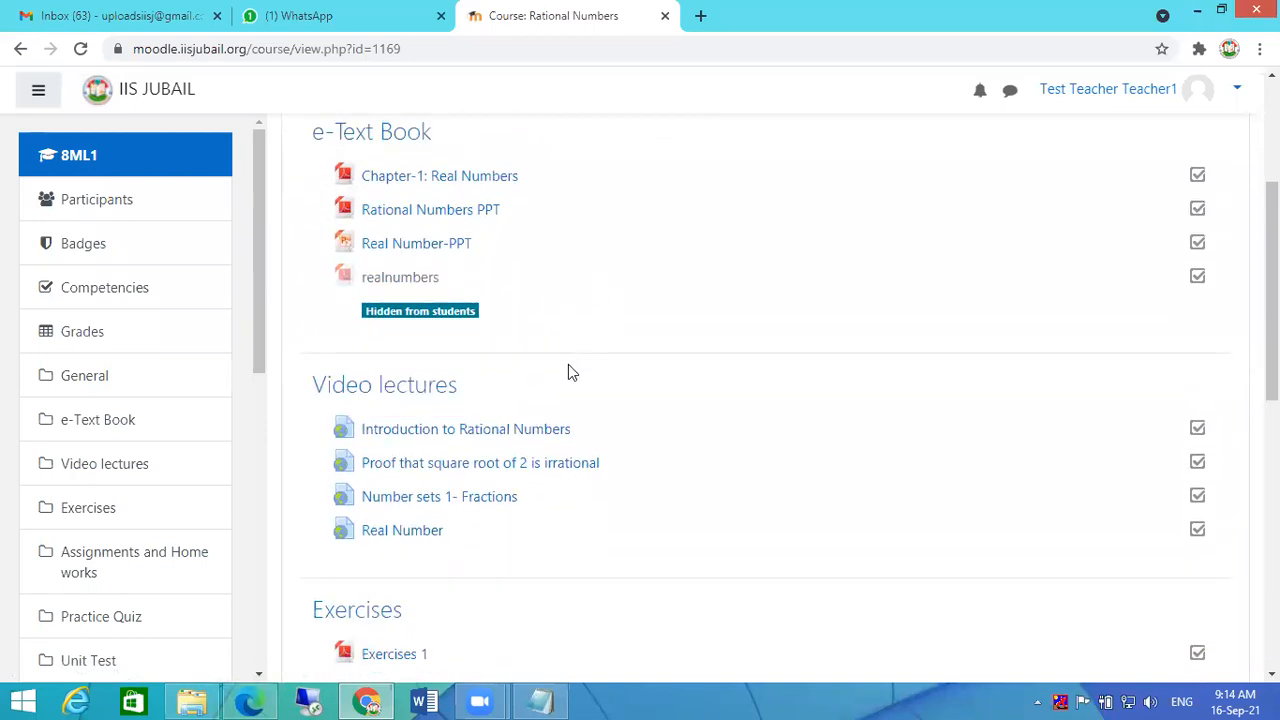
{"action": "scroll", "coordinate": [540, 460], "scroll_direction": "down", "scroll_amount": 1}
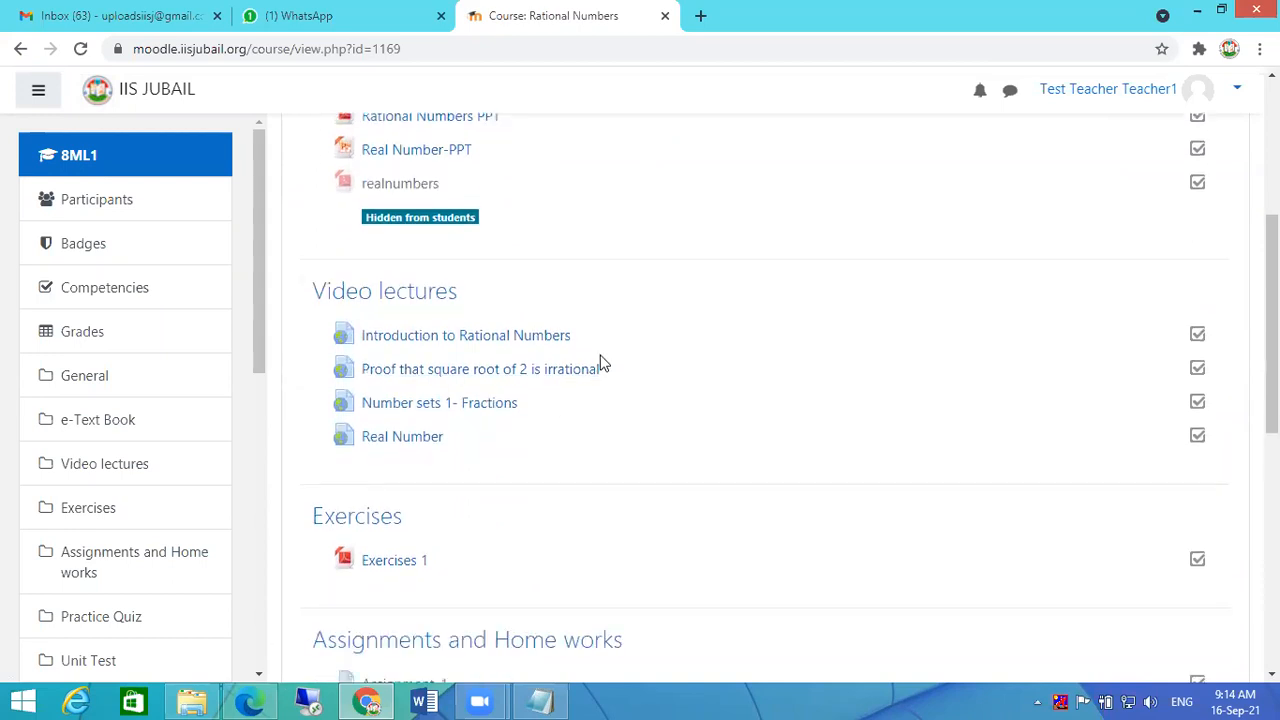
{"action": "scroll", "coordinate": [600, 363], "scroll_direction": "up", "scroll_amount": 4}
{"action": "scroll", "coordinate": [606, 340], "scroll_direction": "down", "scroll_amount": 6}
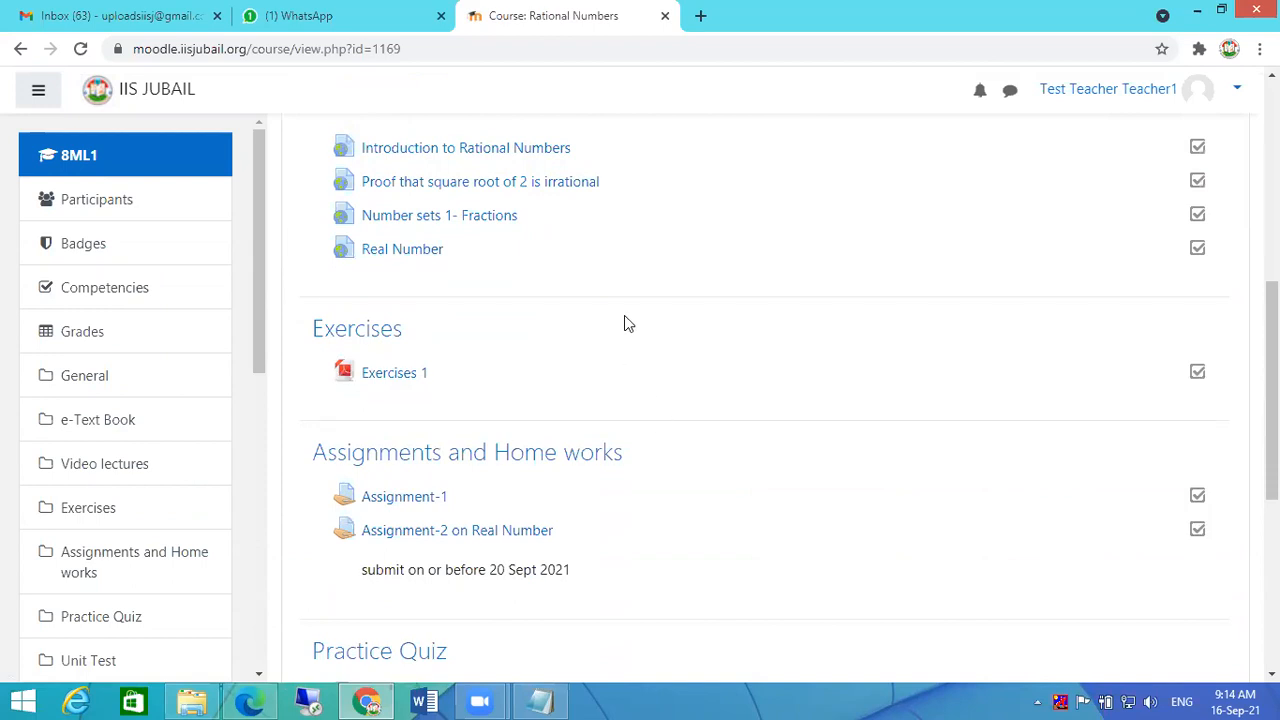
{"action": "scroll", "coordinate": [626, 323], "scroll_direction": "up", "scroll_amount": 3}
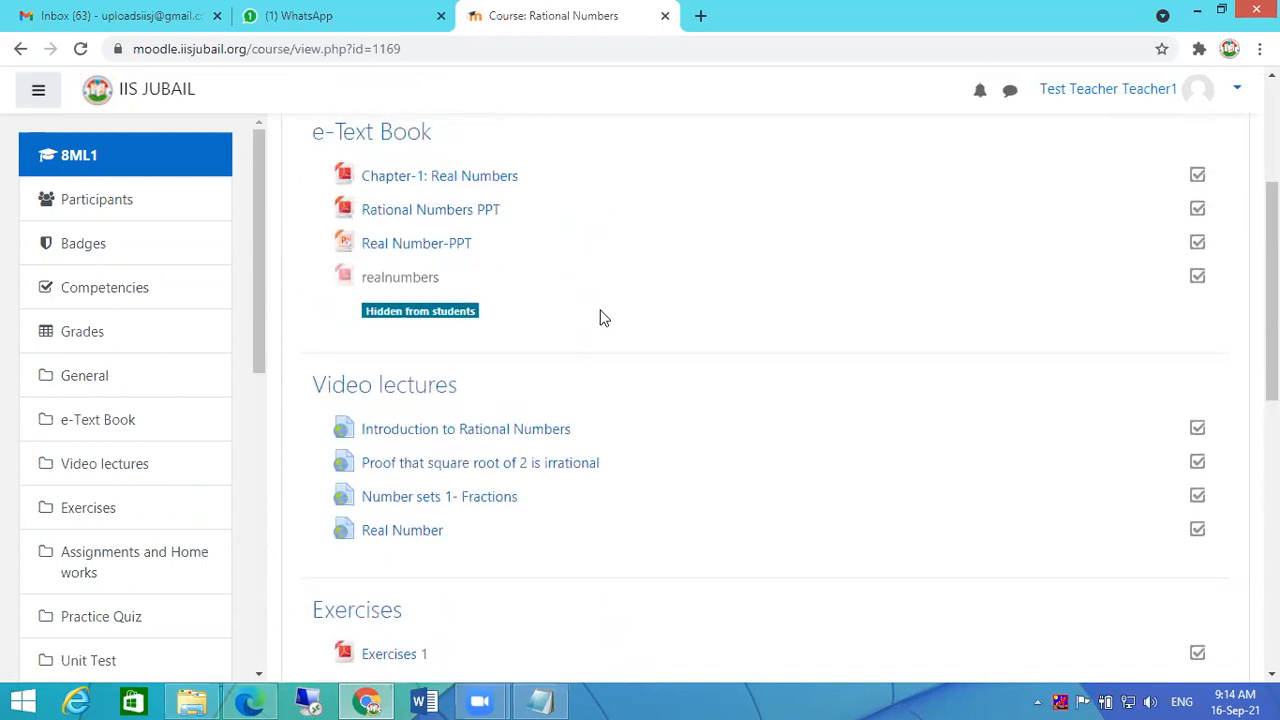
{"action": "scroll", "coordinate": [611, 385], "scroll_direction": "down", "scroll_amount": 2}
{"action": "scroll", "coordinate": [611, 372], "scroll_direction": "down", "scroll_amount": 2}
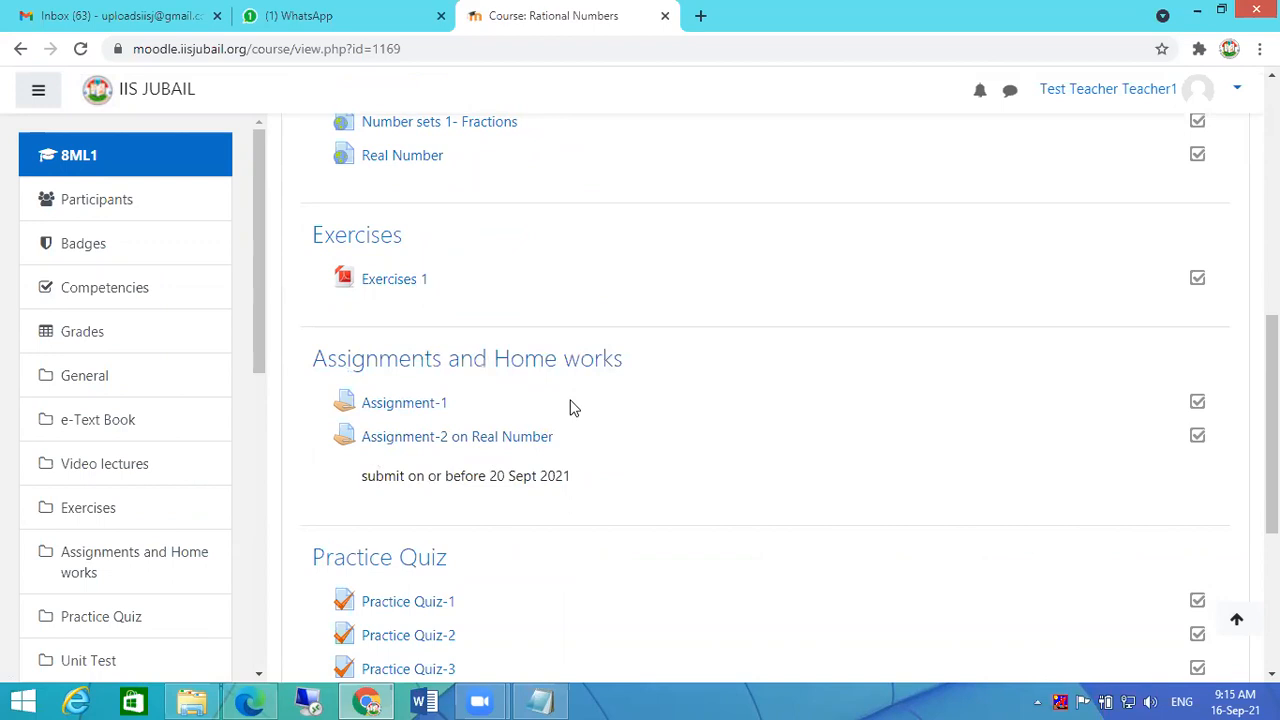
{"action": "scroll", "coordinate": [600, 400], "scroll_direction": "down", "scroll_amount": 2}
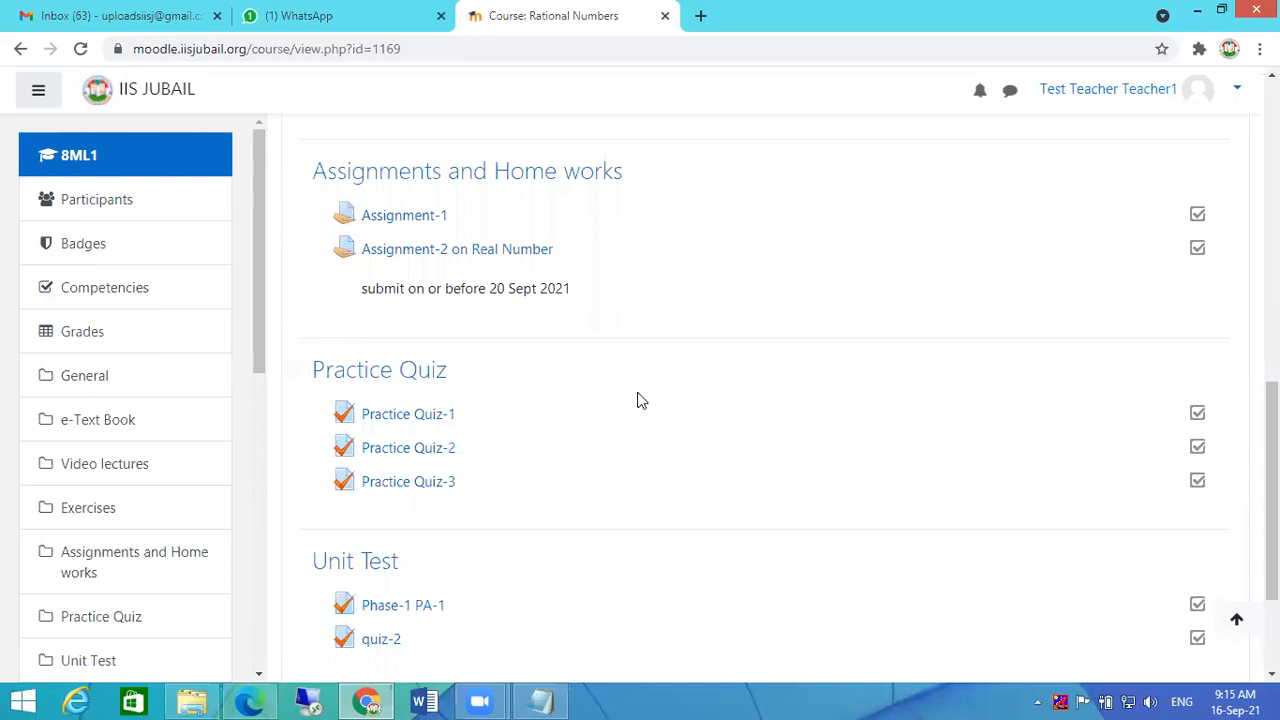
Look over the Rational Numbers course's sections again, from Video lectures and Exercises down to Practice Quiz and Unit Test.
{"action": "scroll", "coordinate": [531, 380], "scroll_direction": "down", "scroll_amount": 1}
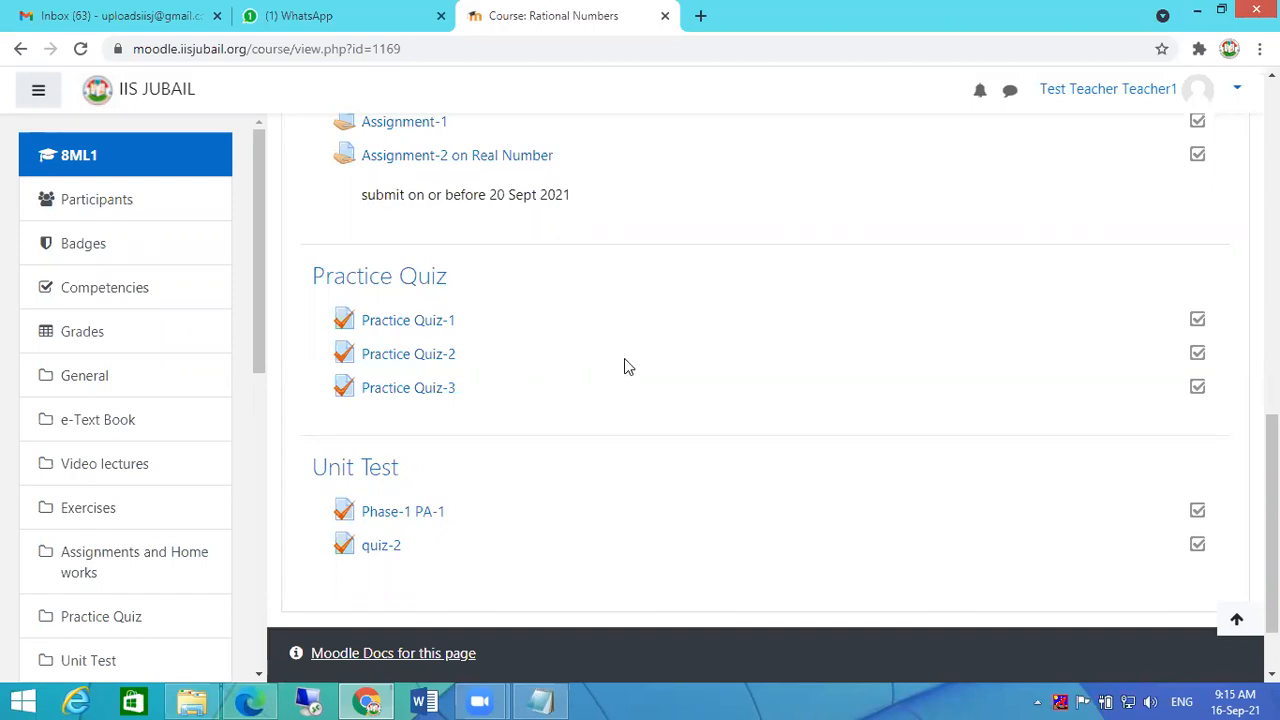
{"action": "scroll", "coordinate": [690, 334], "scroll_direction": "up", "scroll_amount": 6}
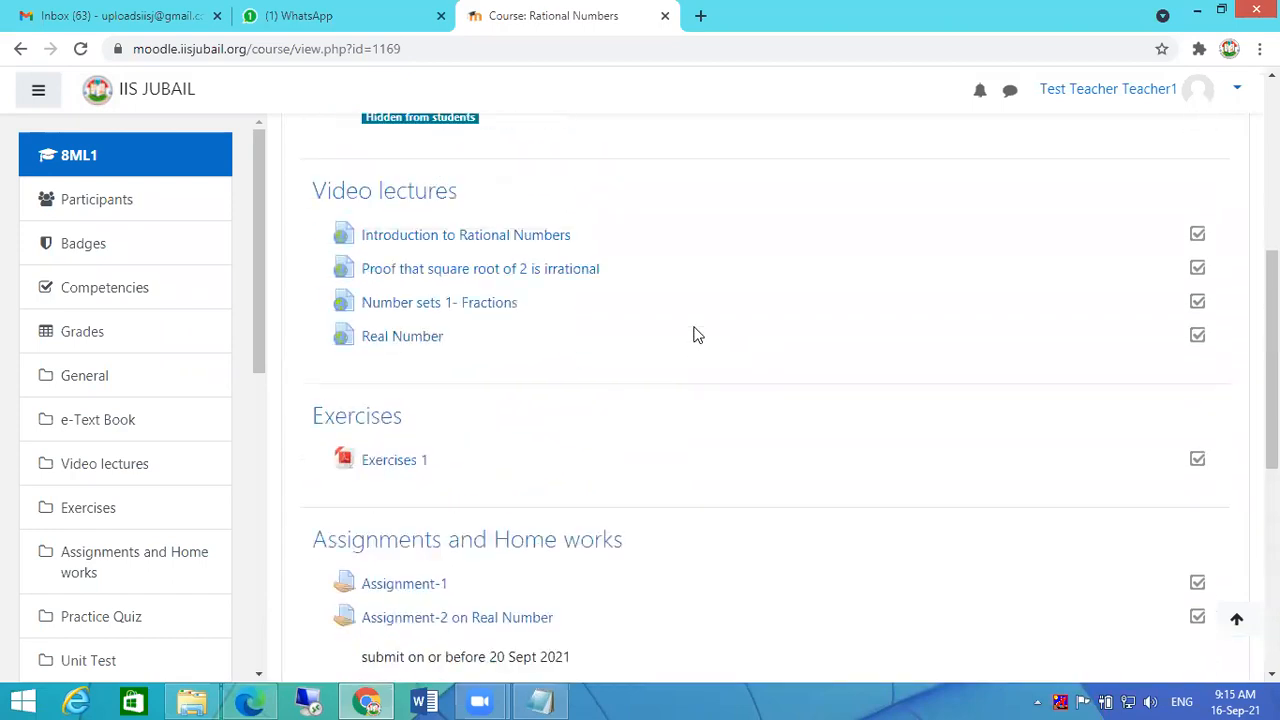
{"action": "scroll", "coordinate": [690, 330], "scroll_direction": "down", "scroll_amount": 4}
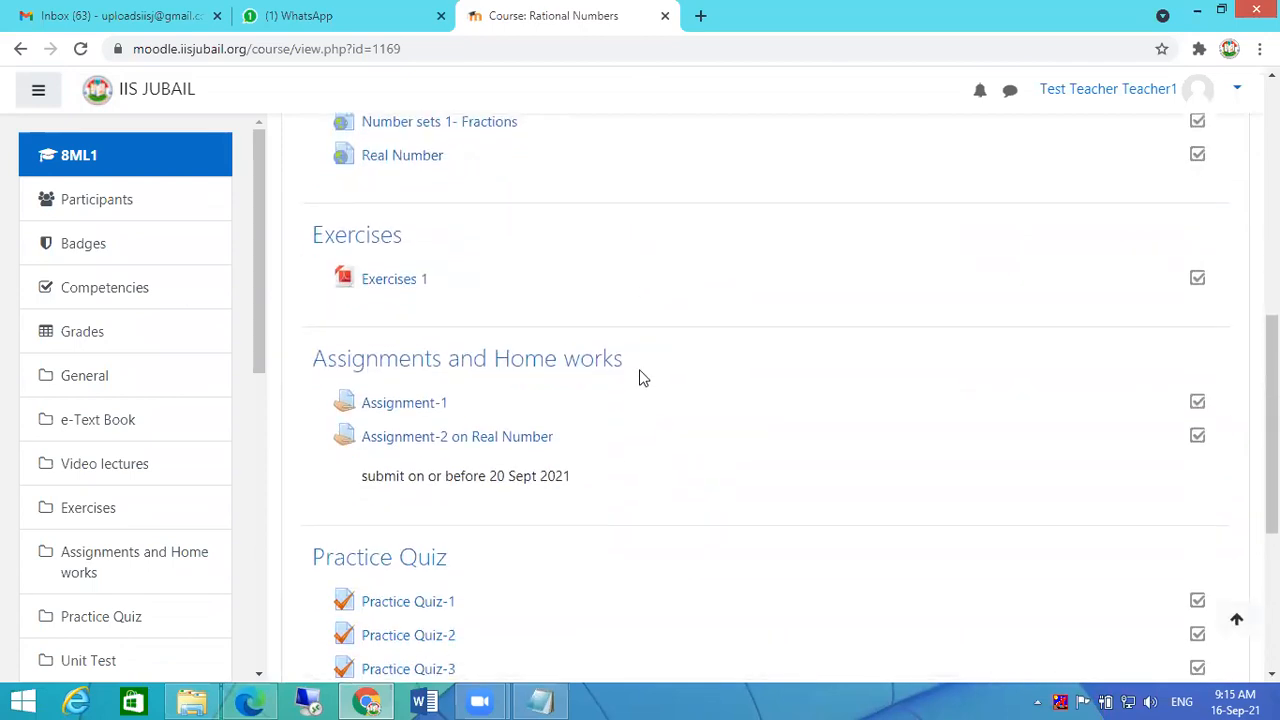
{"action": "scroll", "coordinate": [640, 378], "scroll_direction": "down", "scroll_amount": 1}
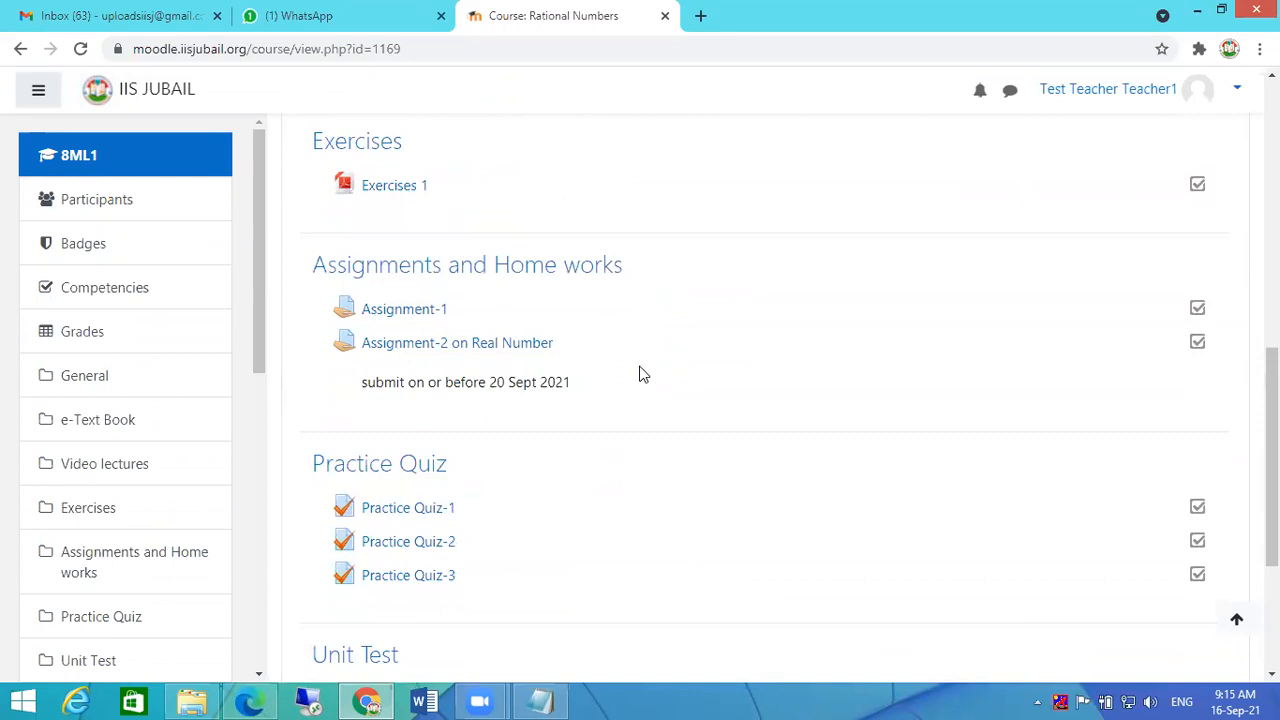
{"action": "scroll", "coordinate": [643, 373], "scroll_direction": "down", "scroll_amount": 2}
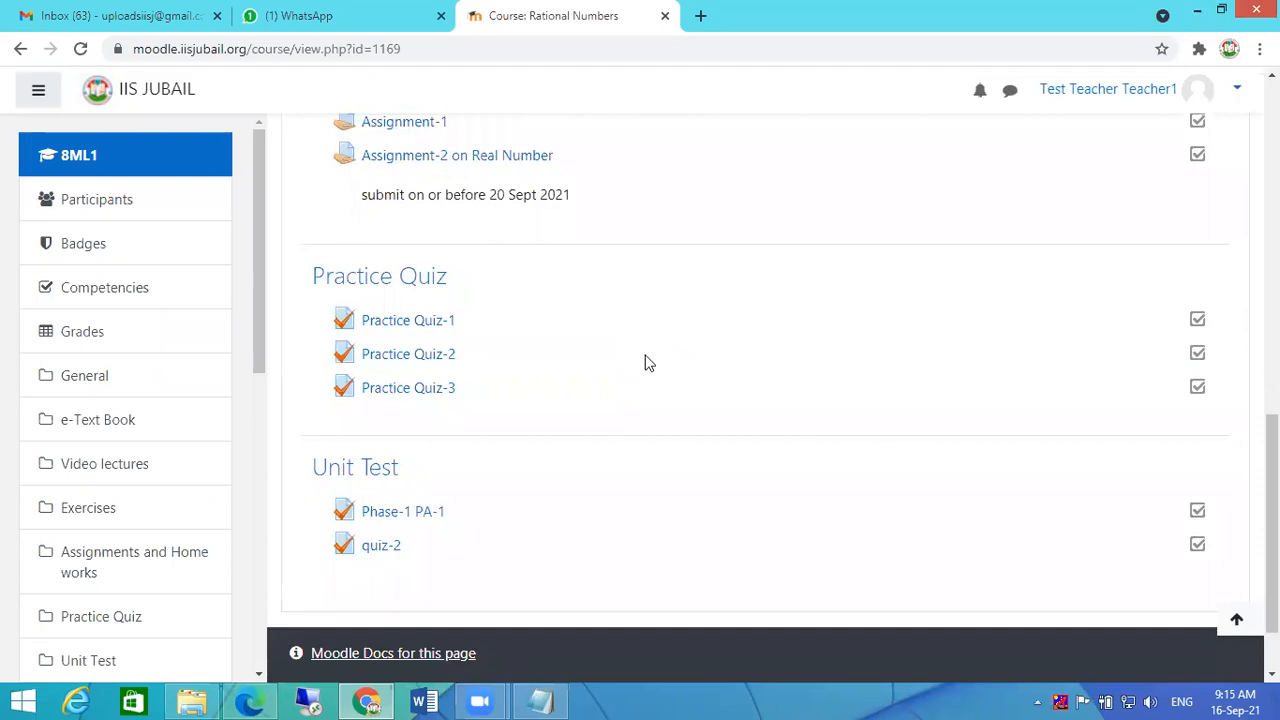
Switch to the Edge browser, open the Moodle site's login page and enter the student username stud2.
{"action": "left_click", "coordinate": [250, 700]}
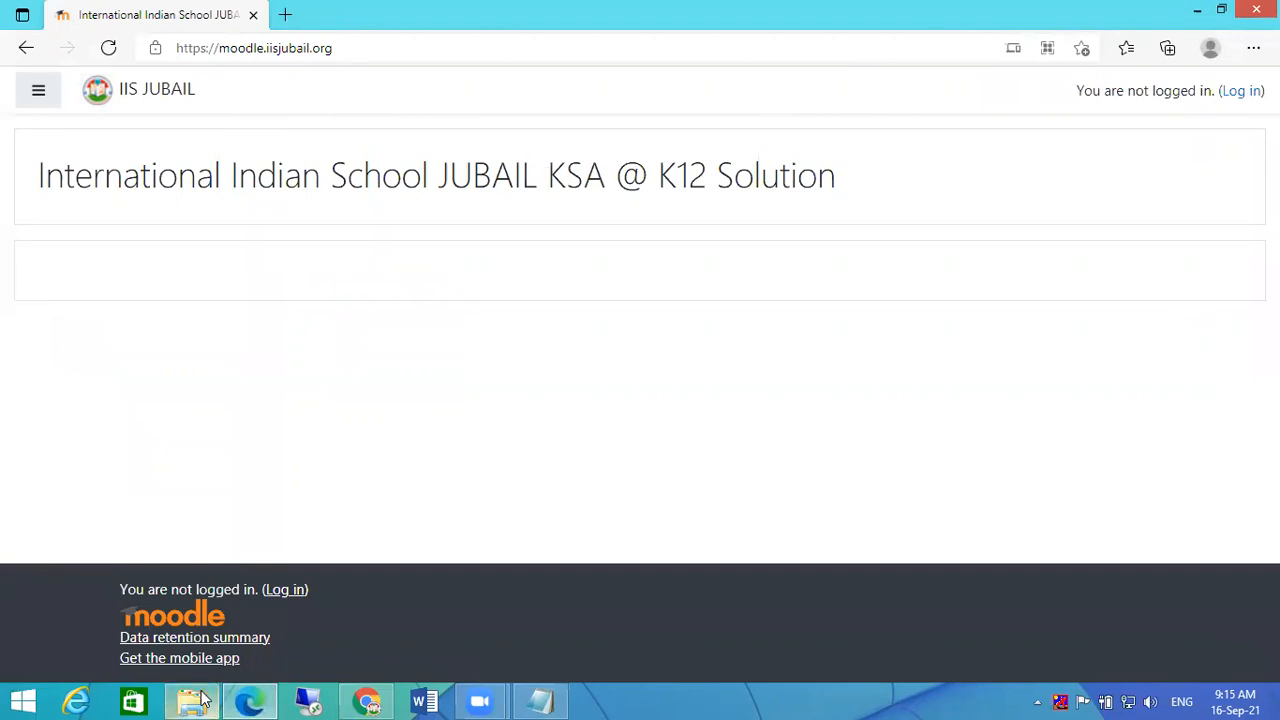
{"action": "left_click", "coordinate": [1241, 91]}
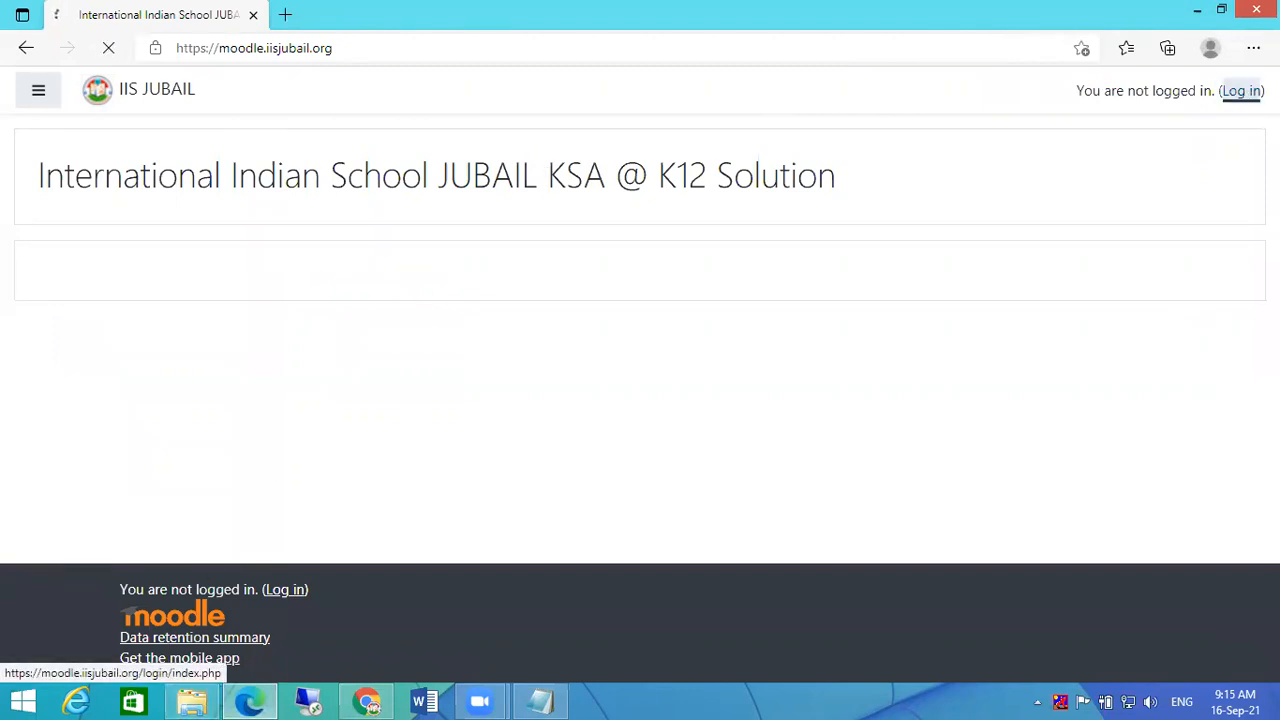
{"action": "left_click", "coordinate": [453, 257]}
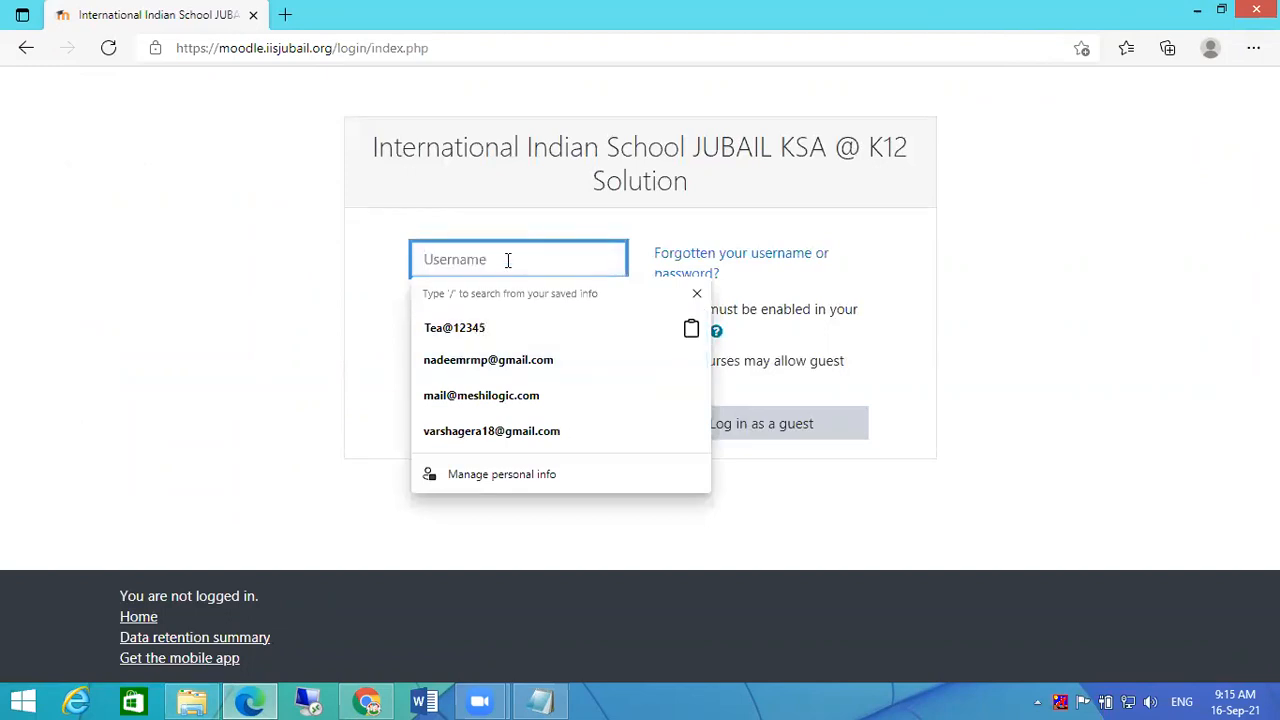
{"action": "type", "text": "st"}
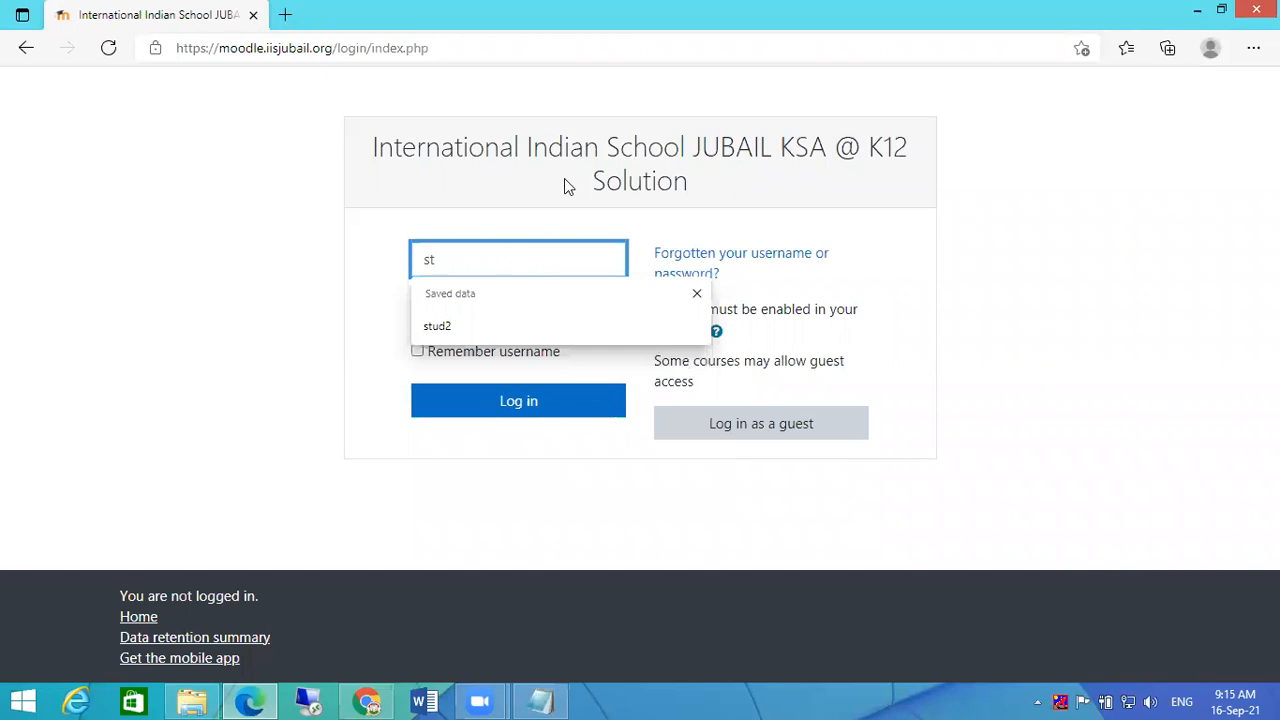
{"action": "left_click", "coordinate": [493, 316]}
{"action": "left_click", "coordinate": [493, 308]}
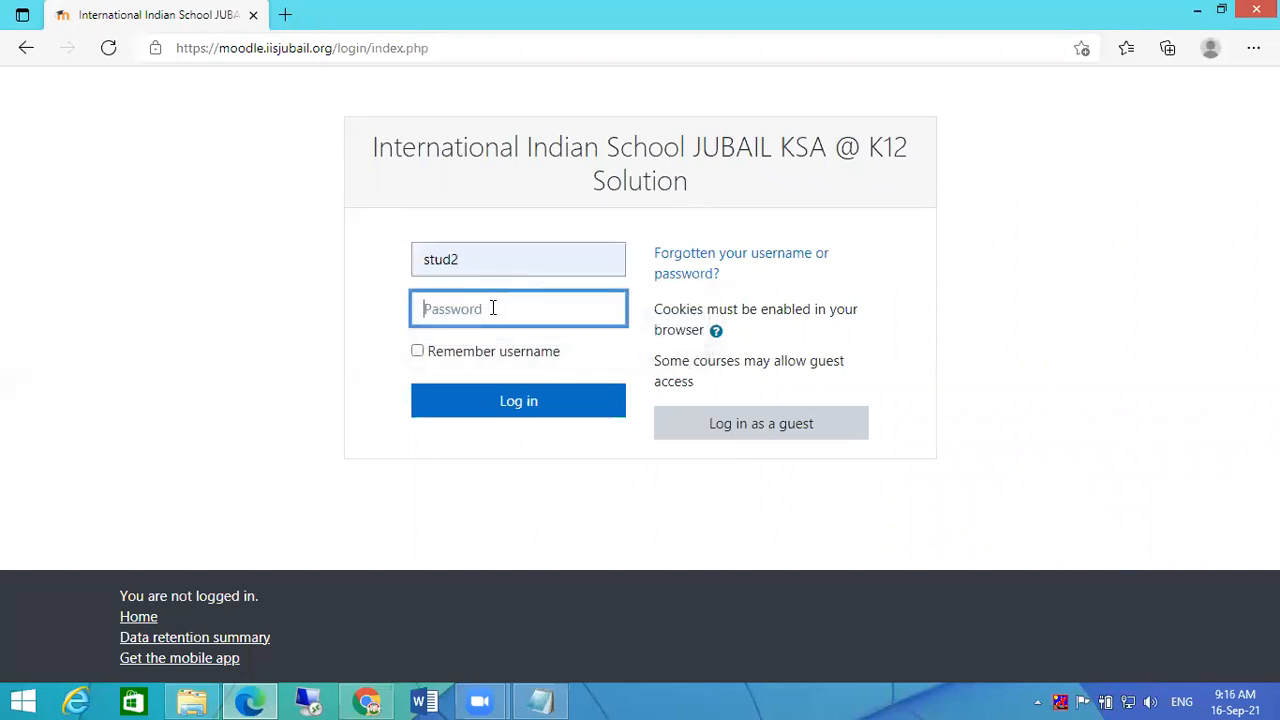
Copy the student password from the Login Details.txt file, paste it into the password field and log in.
{"action": "left_click", "coordinate": [540, 700]}
{"action": "left_click_drag", "start_coordinate": [176, 217], "coordinate": [113, 217]}
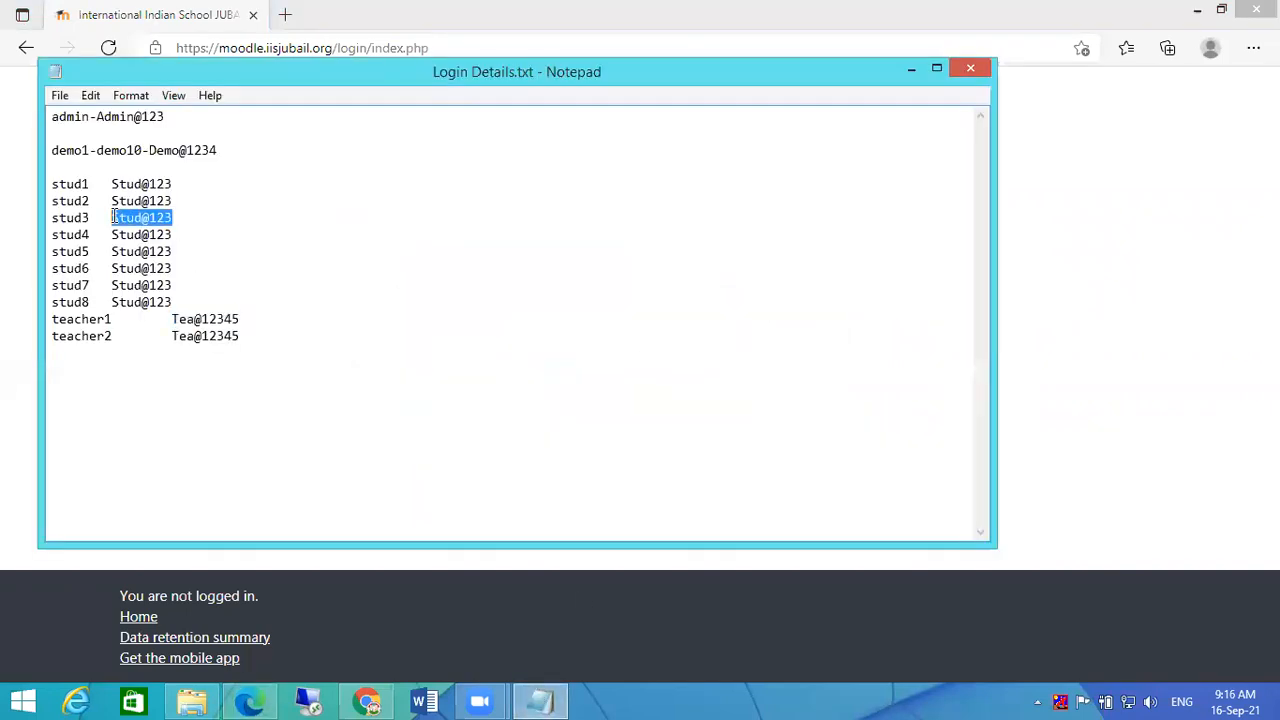
{"action": "left_click", "coordinate": [911, 69]}
{"action": "key", "text": "ctrl+v"}
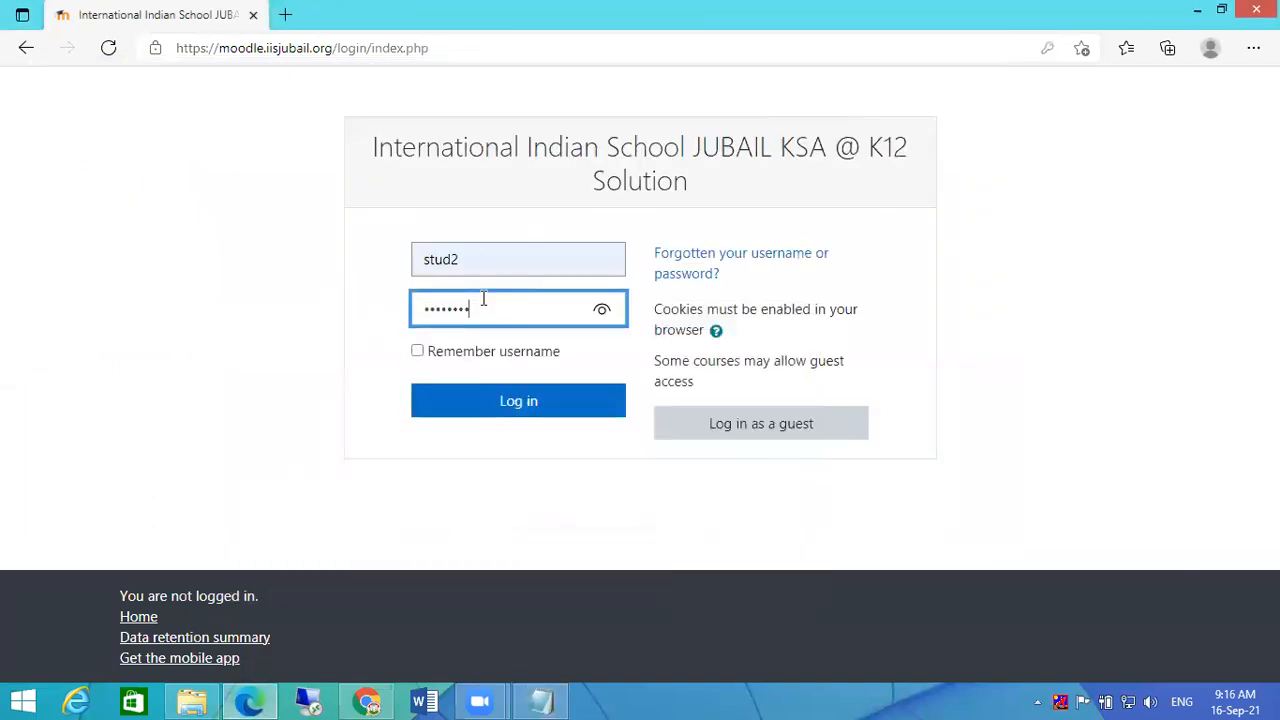
{"action": "left_click", "coordinate": [504, 400]}
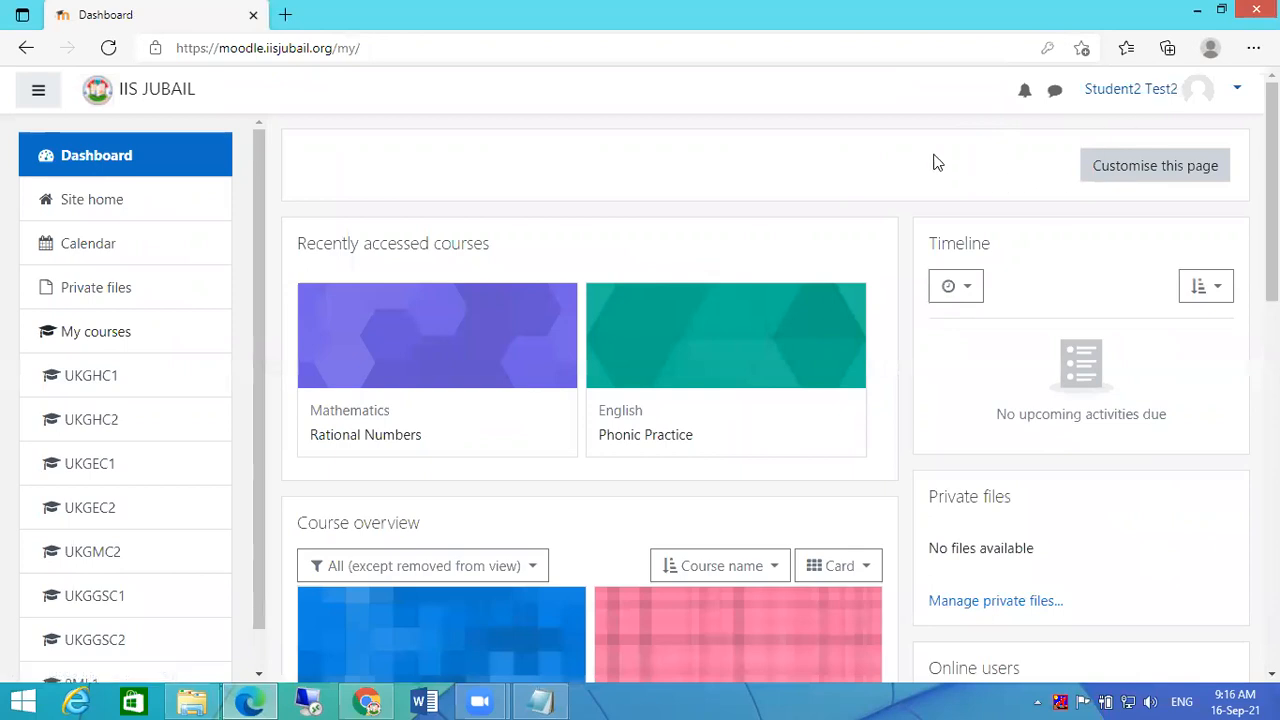
Review the student dashboard's recently accessed courses, course overview cards with completion progress, calendar and upcoming events.
{"action": "scroll", "coordinate": [777, 257], "scroll_direction": "down", "scroll_amount": 1}
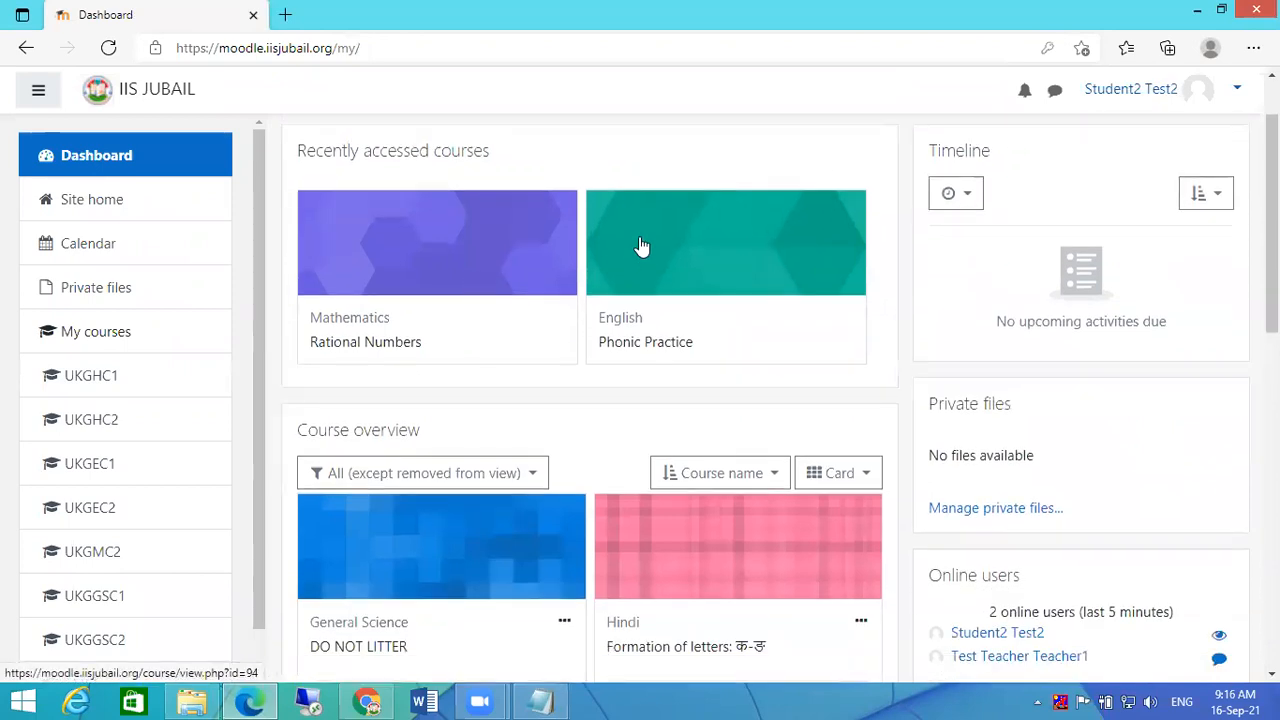
{"action": "scroll", "coordinate": [660, 246], "scroll_direction": "down", "scroll_amount": 4}
{"action": "scroll", "coordinate": [673, 248], "scroll_direction": "down", "scroll_amount": 1}
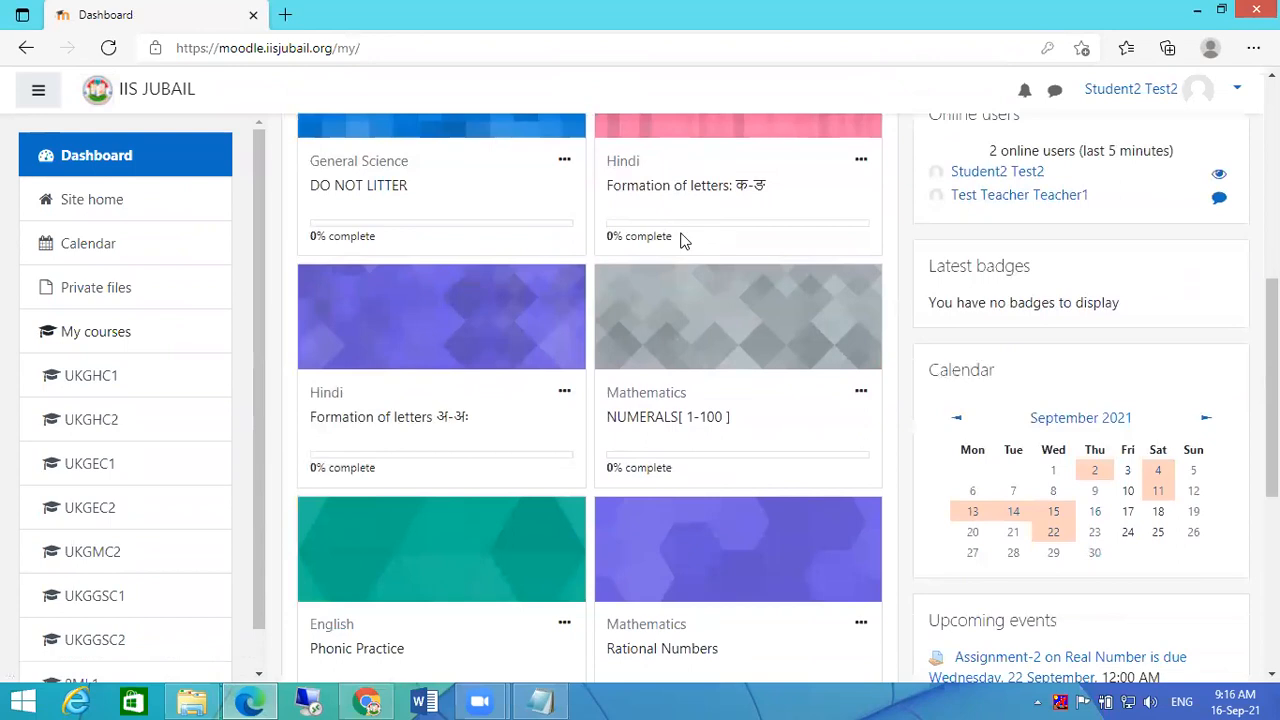
{"action": "scroll", "coordinate": [907, 300], "scroll_direction": "up", "scroll_amount": 5}
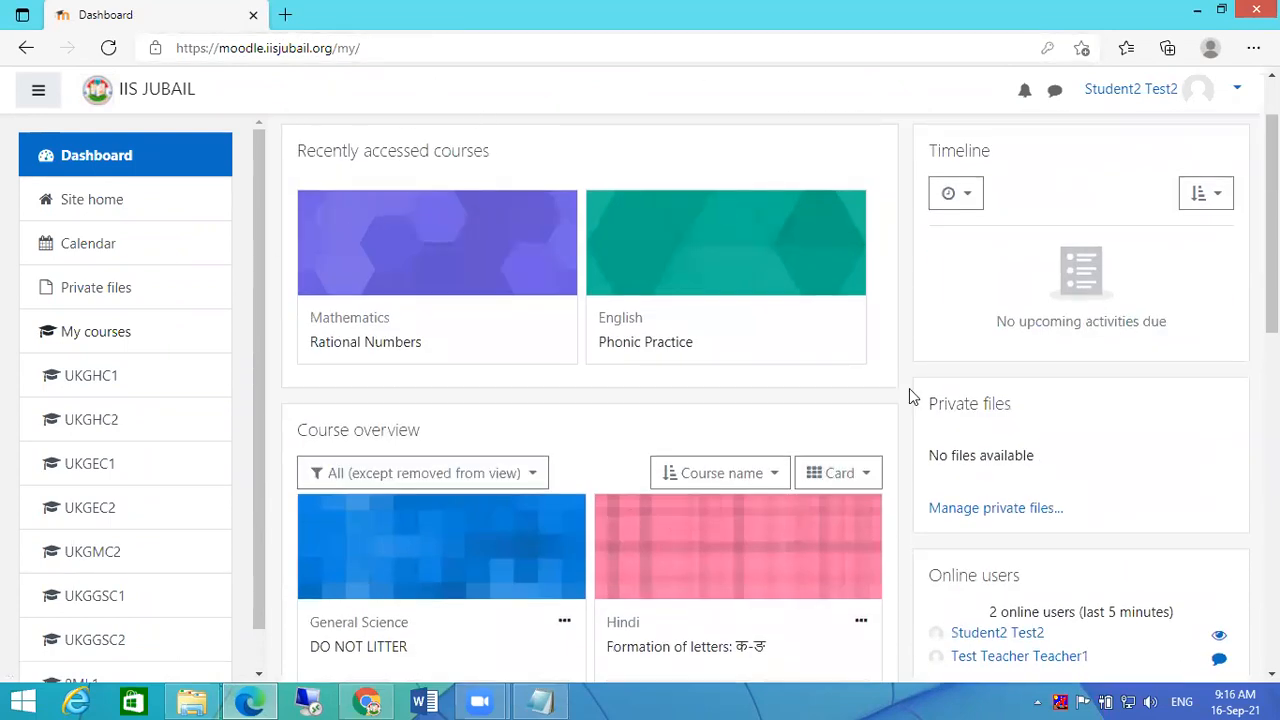
{"action": "scroll", "coordinate": [909, 390], "scroll_direction": "up", "scroll_amount": 1}
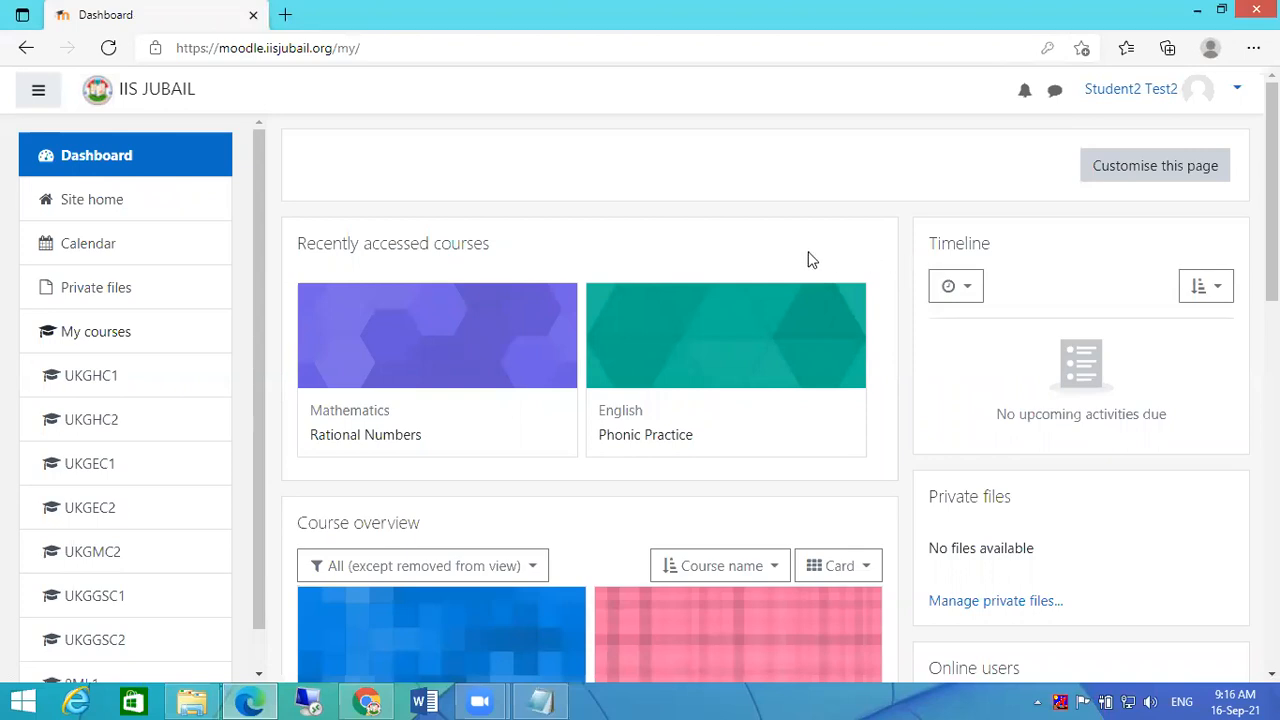
{"action": "scroll", "coordinate": [789, 263], "scroll_direction": "down", "scroll_amount": 3}
{"action": "scroll", "coordinate": [789, 263], "scroll_direction": "down", "scroll_amount": 3}
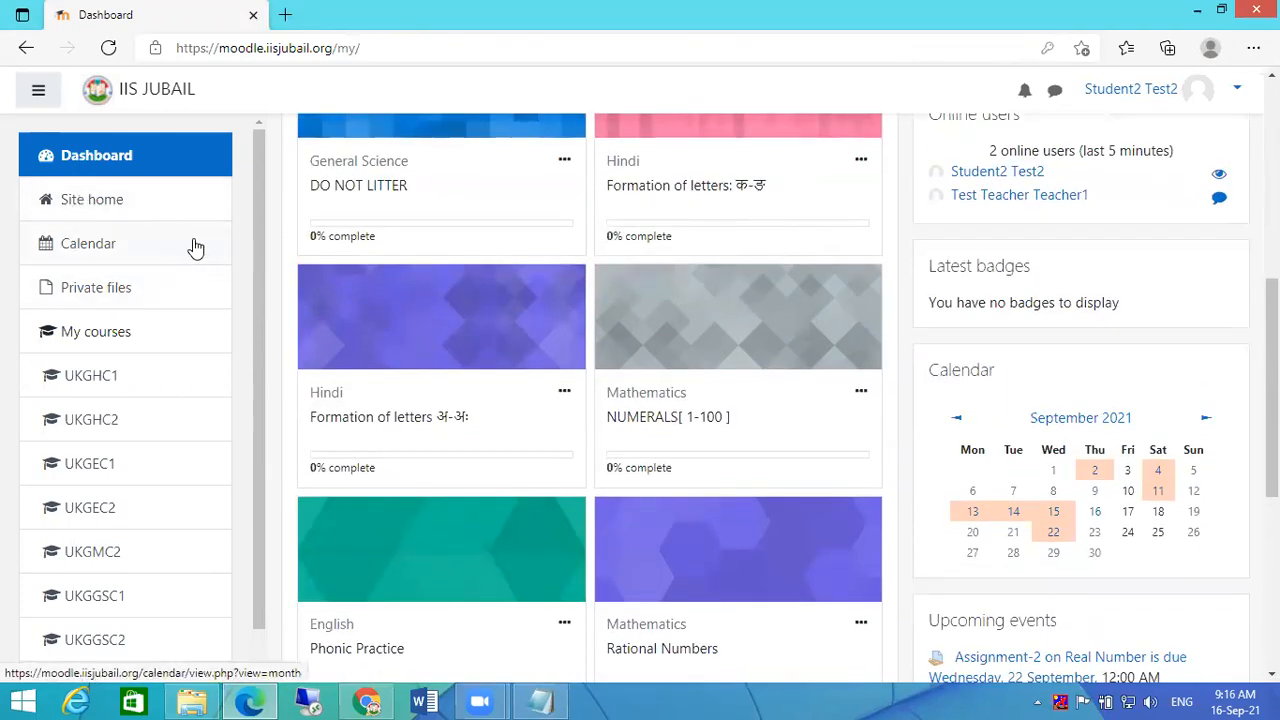
{"action": "scroll", "coordinate": [680, 355], "scroll_direction": "down", "scroll_amount": 5}
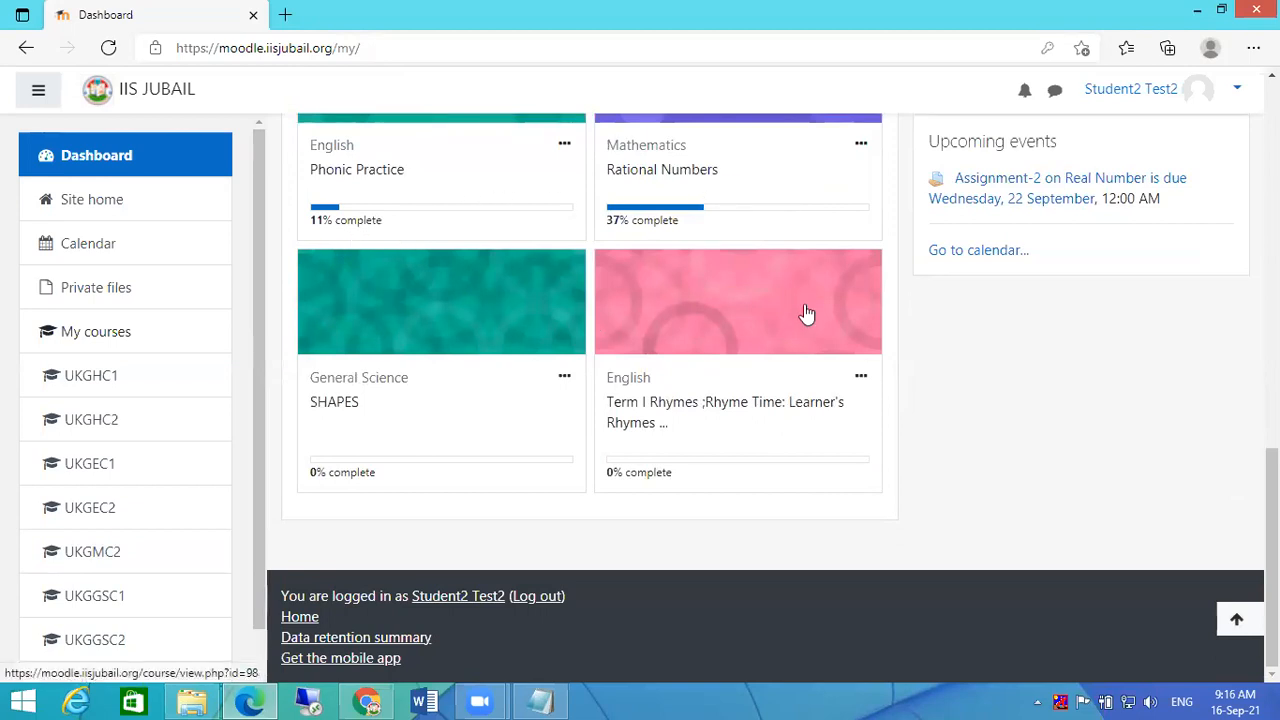
{"action": "scroll", "coordinate": [790, 314], "scroll_direction": "up", "scroll_amount": 10}
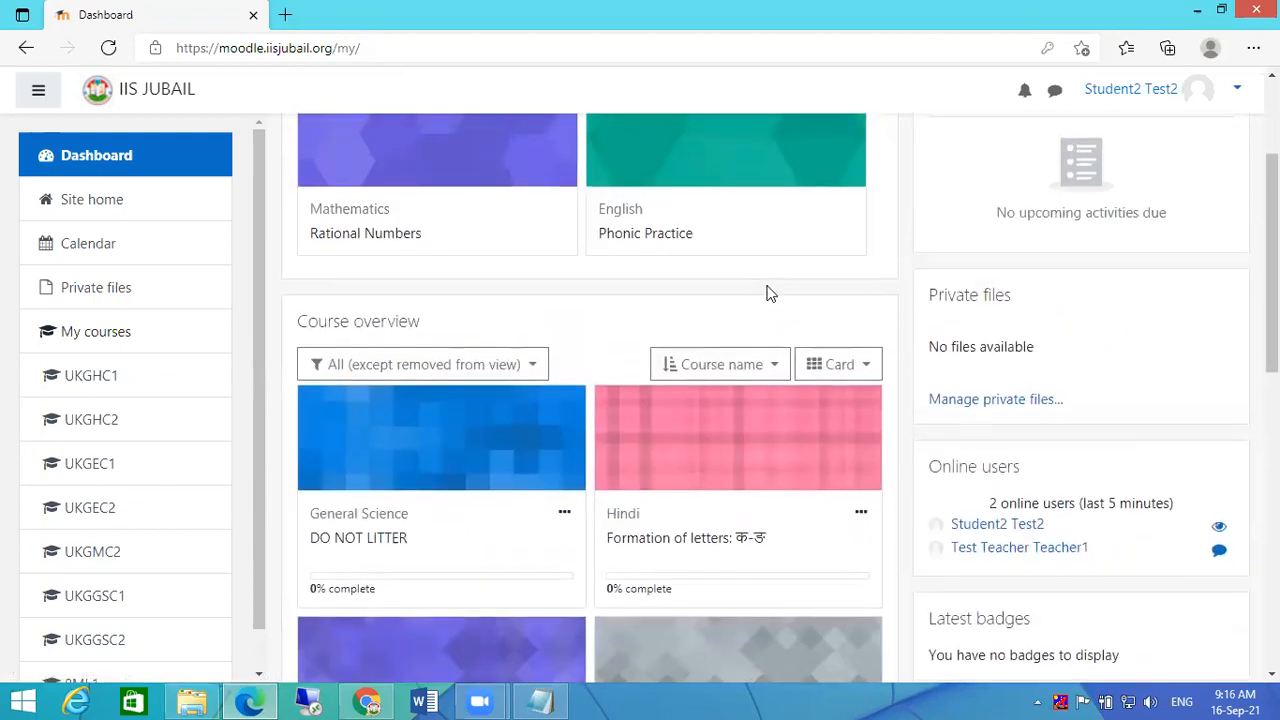
{"action": "scroll", "coordinate": [767, 290], "scroll_direction": "up", "scroll_amount": 3}
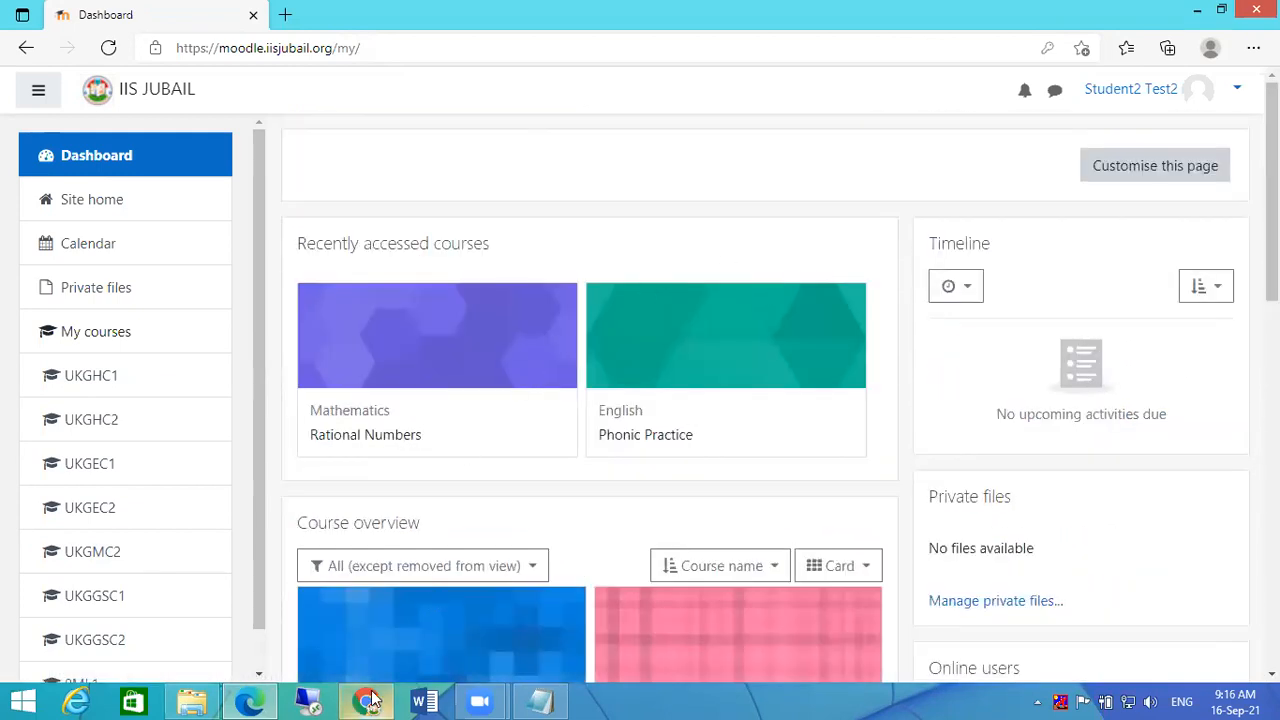
Switch back to the teacher session in Chrome, return to the dashboard and reopen the Rational Numbers course.
{"action": "mouse_move", "coordinate": [369, 700]}
{"action": "left_click", "coordinate": [357, 590]}
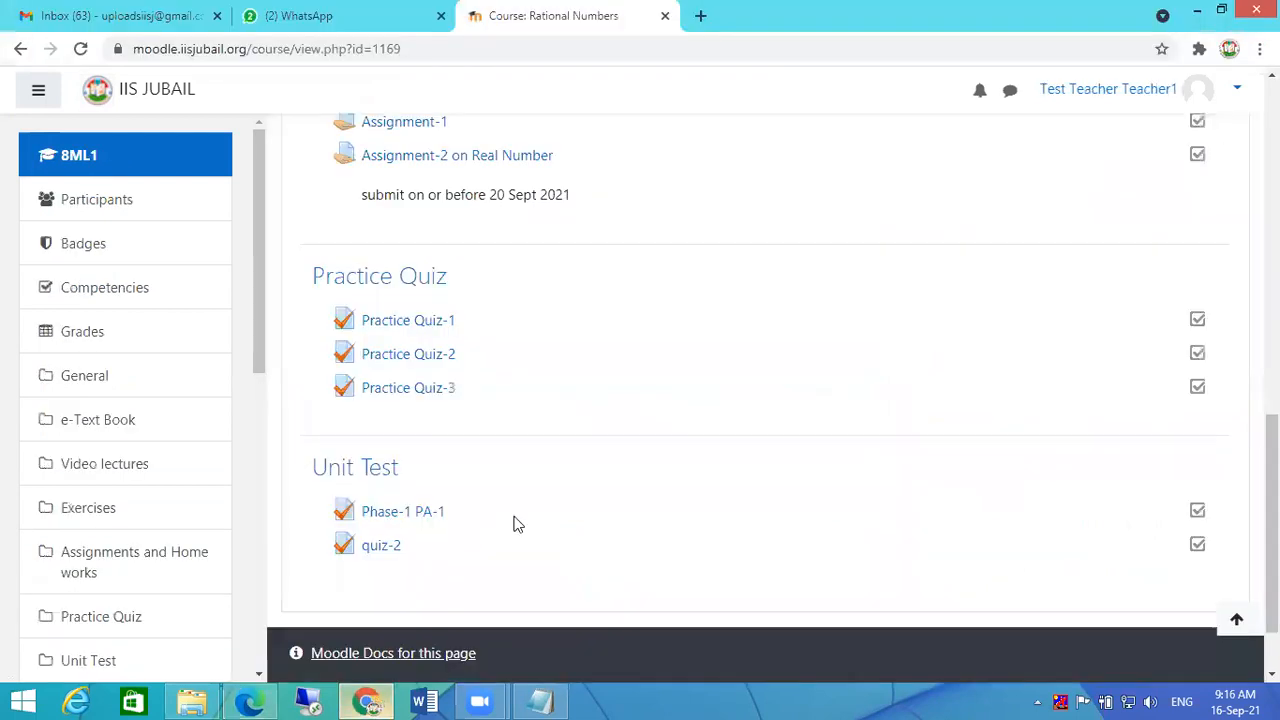
{"action": "scroll", "coordinate": [772, 335], "scroll_direction": "up", "scroll_amount": 10}
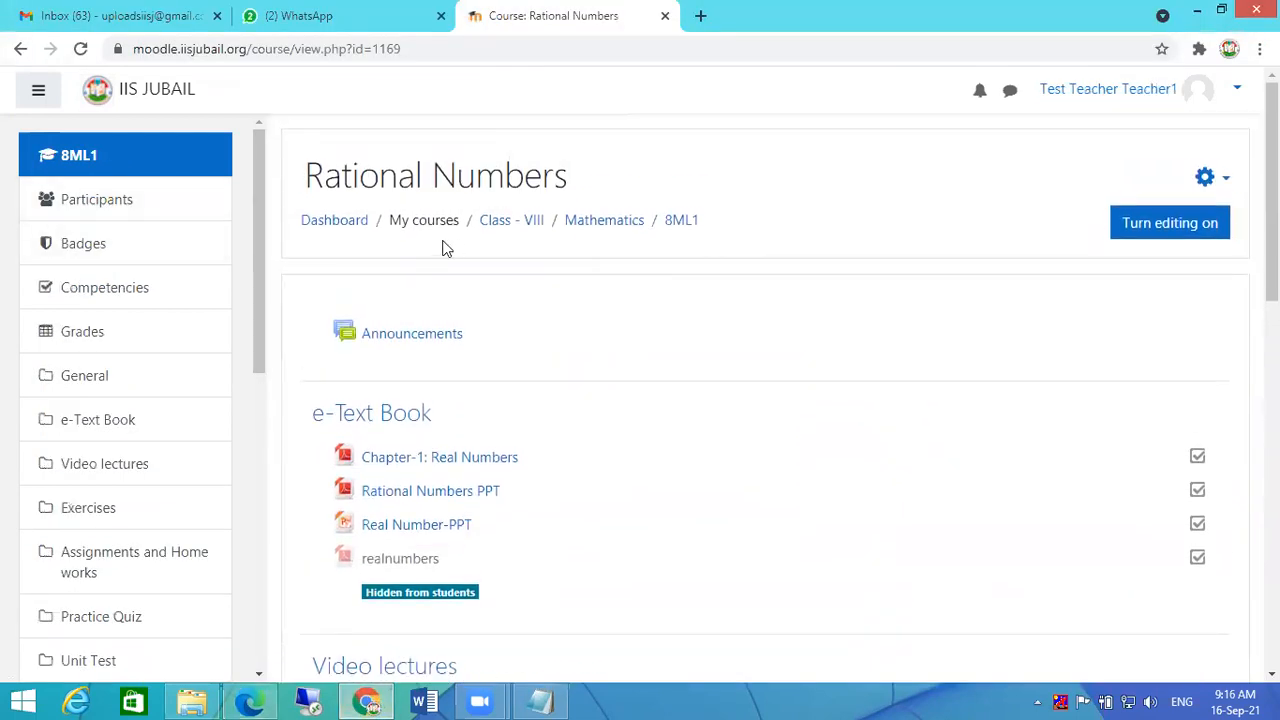
{"action": "left_click", "coordinate": [340, 220]}
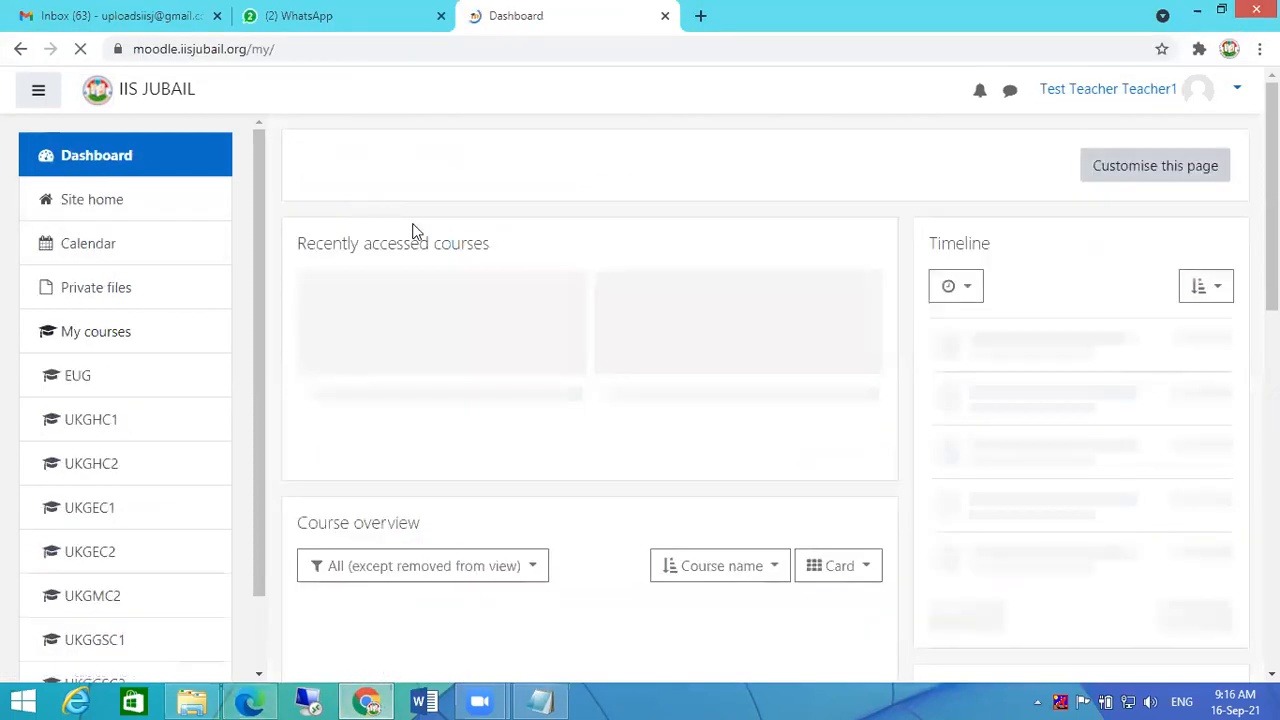
{"action": "left_click", "coordinate": [421, 345]}
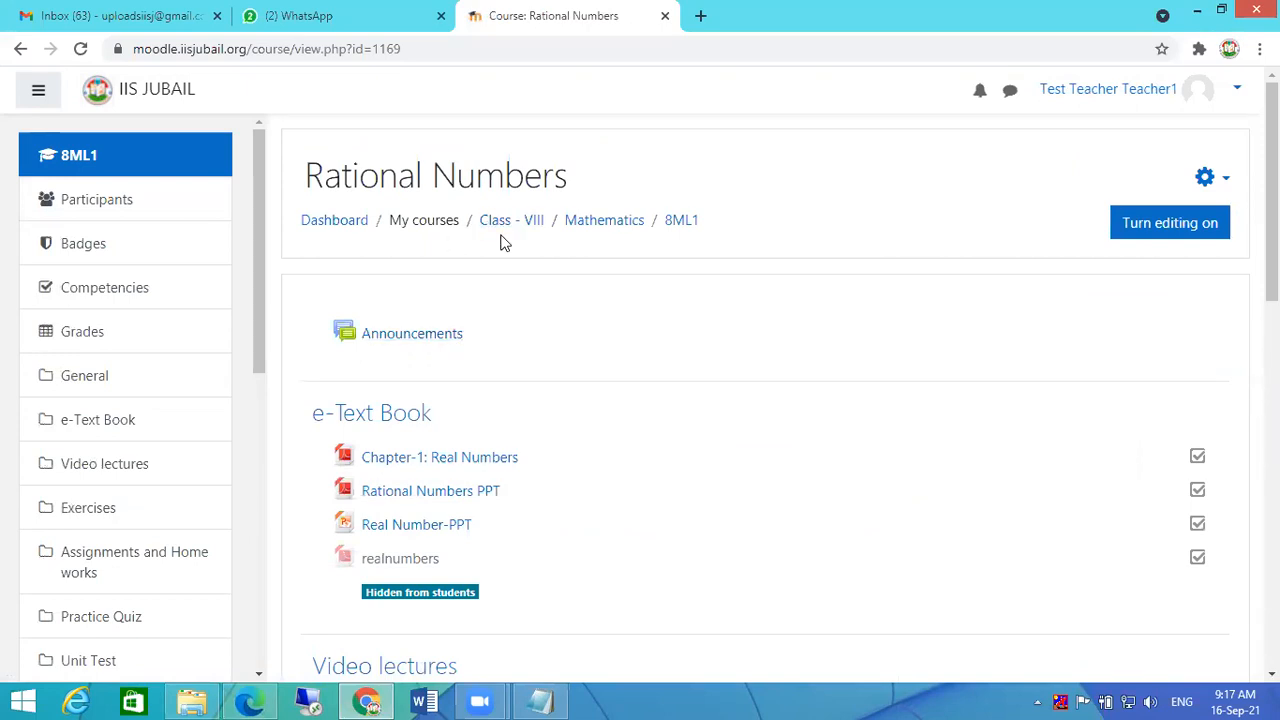
Open Chapter-1: Real Numbers in the e-Text Book section and skim through the pages of its embedded PDF.
{"action": "scroll", "coordinate": [580, 374], "scroll_direction": "down", "scroll_amount": 1}
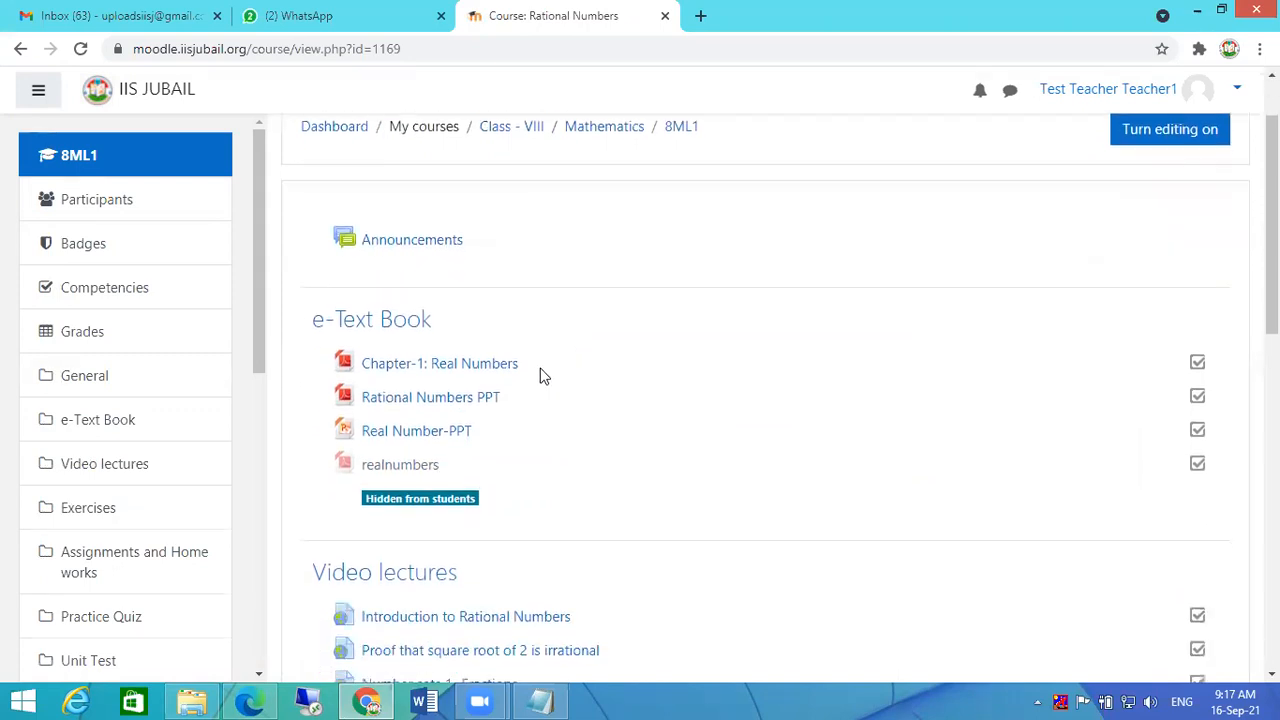
{"action": "left_click", "coordinate": [453, 368]}
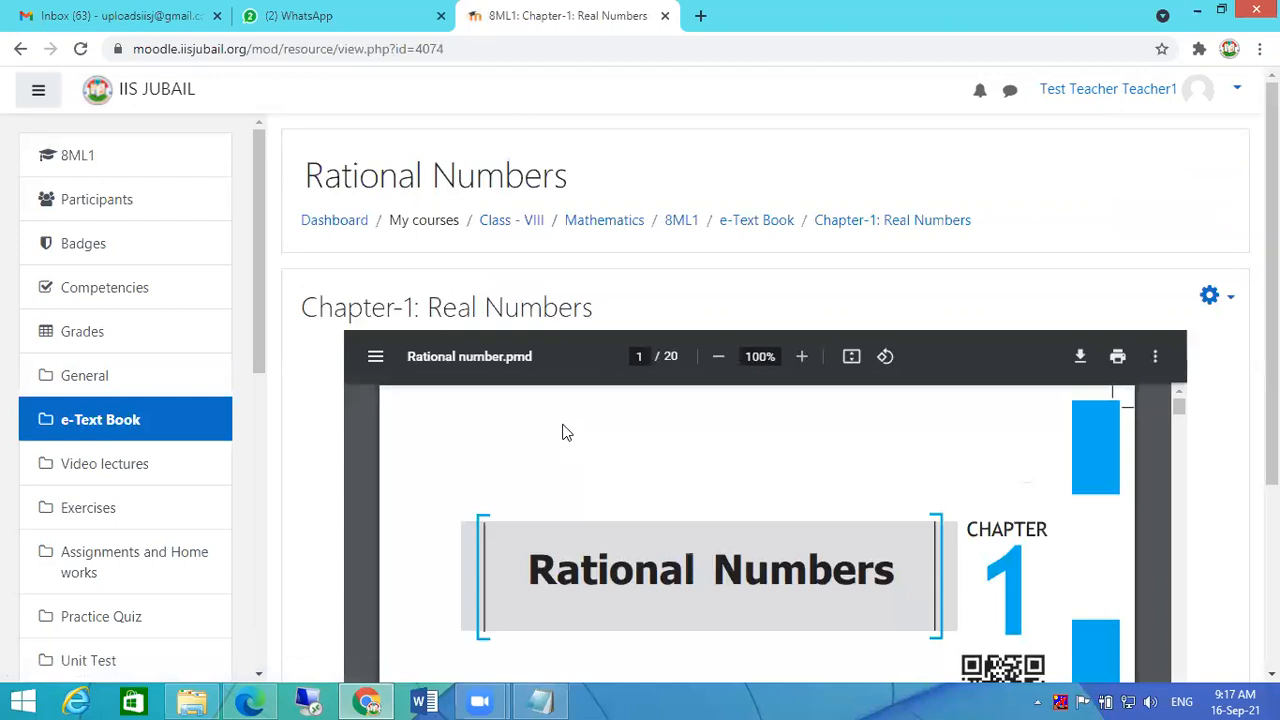
{"action": "scroll", "coordinate": [773, 395], "scroll_direction": "down", "scroll_amount": 1}
{"action": "scroll", "coordinate": [773, 395], "scroll_direction": "down", "scroll_amount": 2}
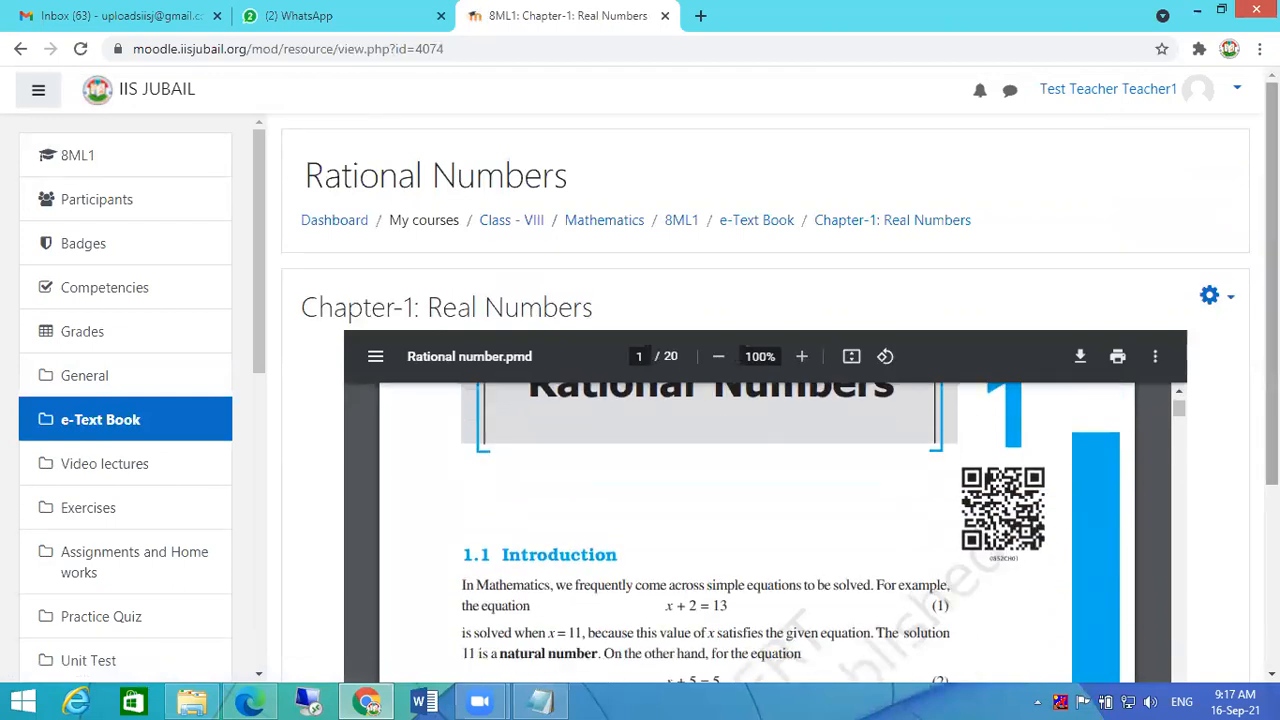
{"action": "scroll", "coordinate": [838, 270], "scroll_direction": "down", "scroll_amount": 10}
{"action": "scroll", "coordinate": [838, 268], "scroll_direction": "down", "scroll_amount": 20}
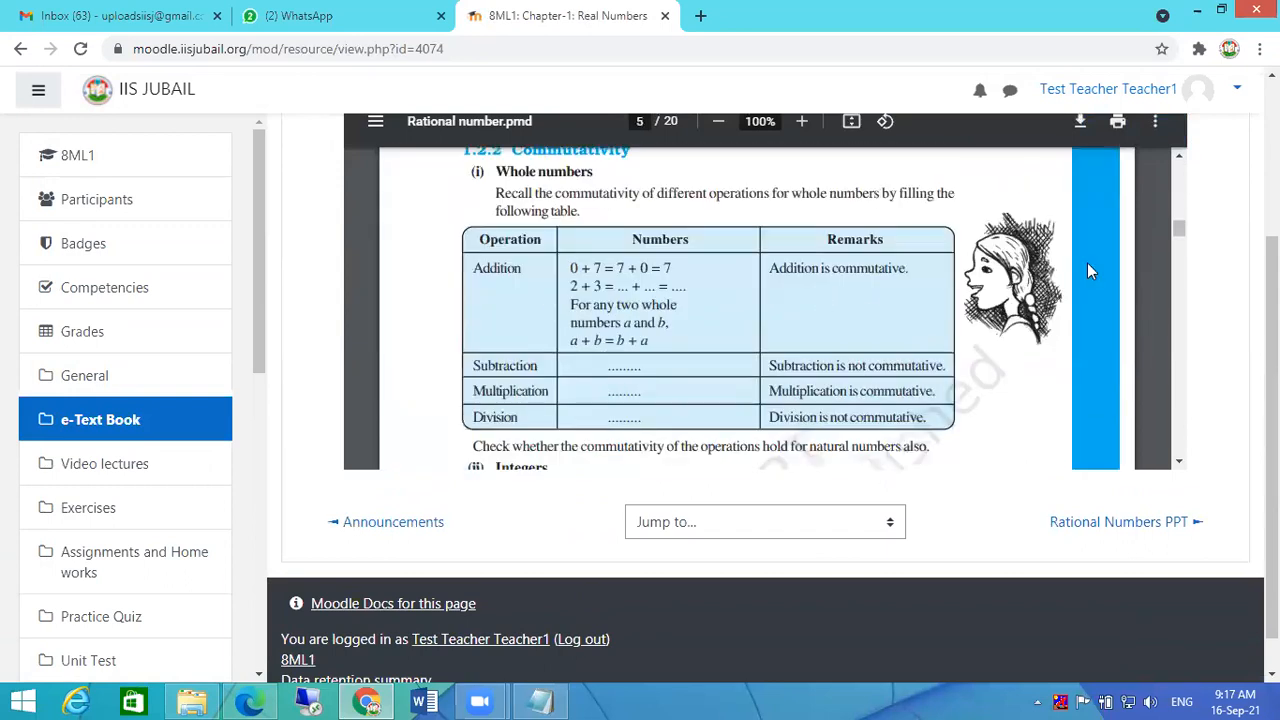
{"action": "scroll", "coordinate": [1120, 272], "scroll_direction": "up", "scroll_amount": 15}
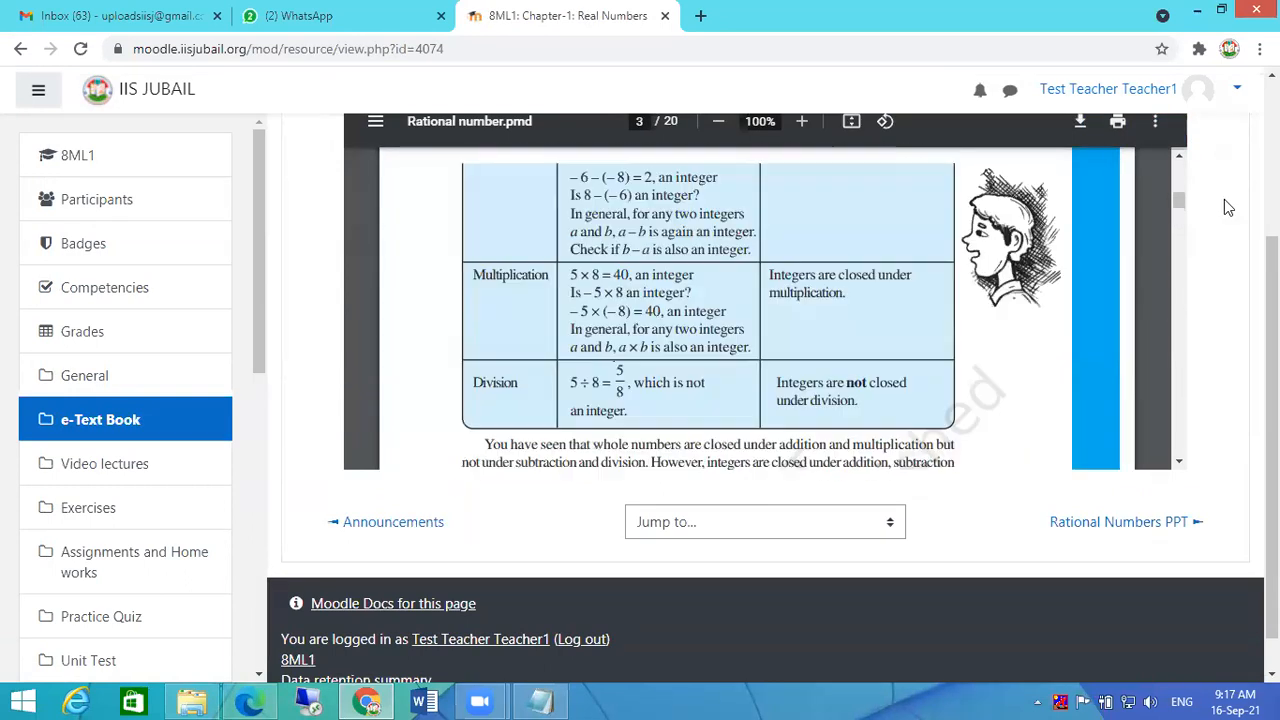
{"action": "scroll", "coordinate": [1226, 205], "scroll_direction": "up", "scroll_amount": 5}
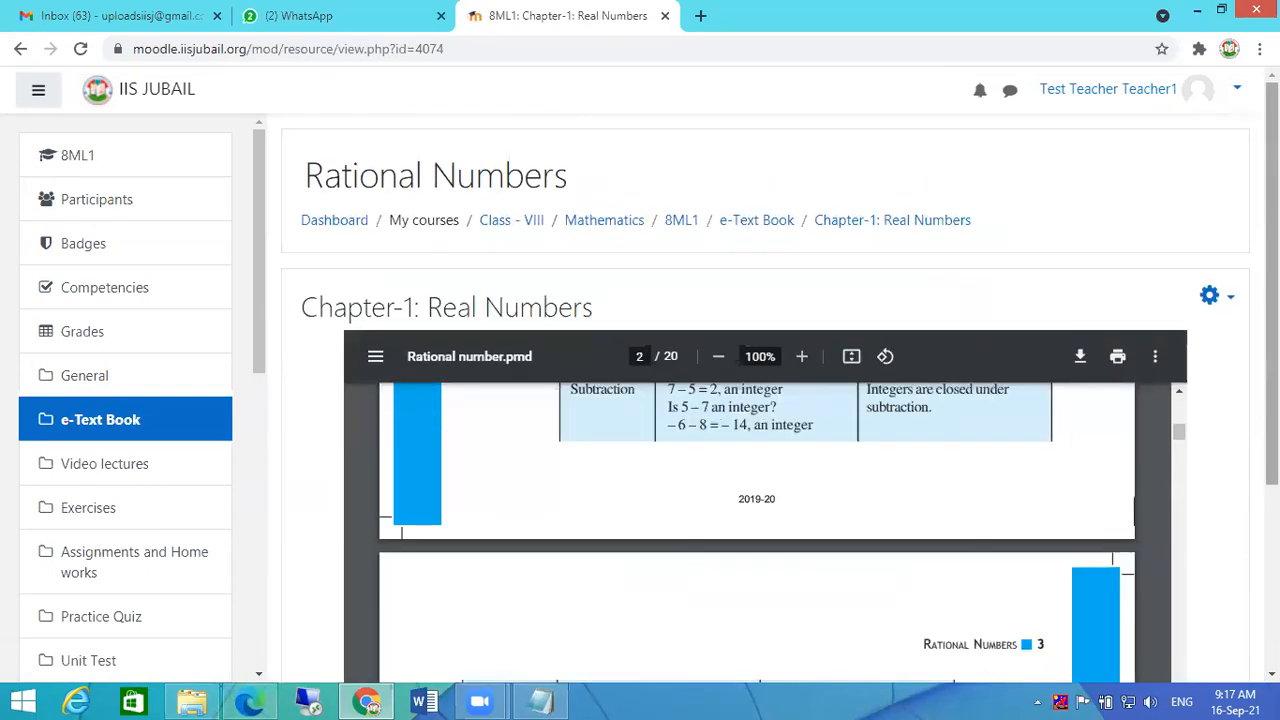
Return to the e-Text Book section, open Rational Numbers PPT and look through its first slides.
{"action": "left_click", "coordinate": [760, 220]}
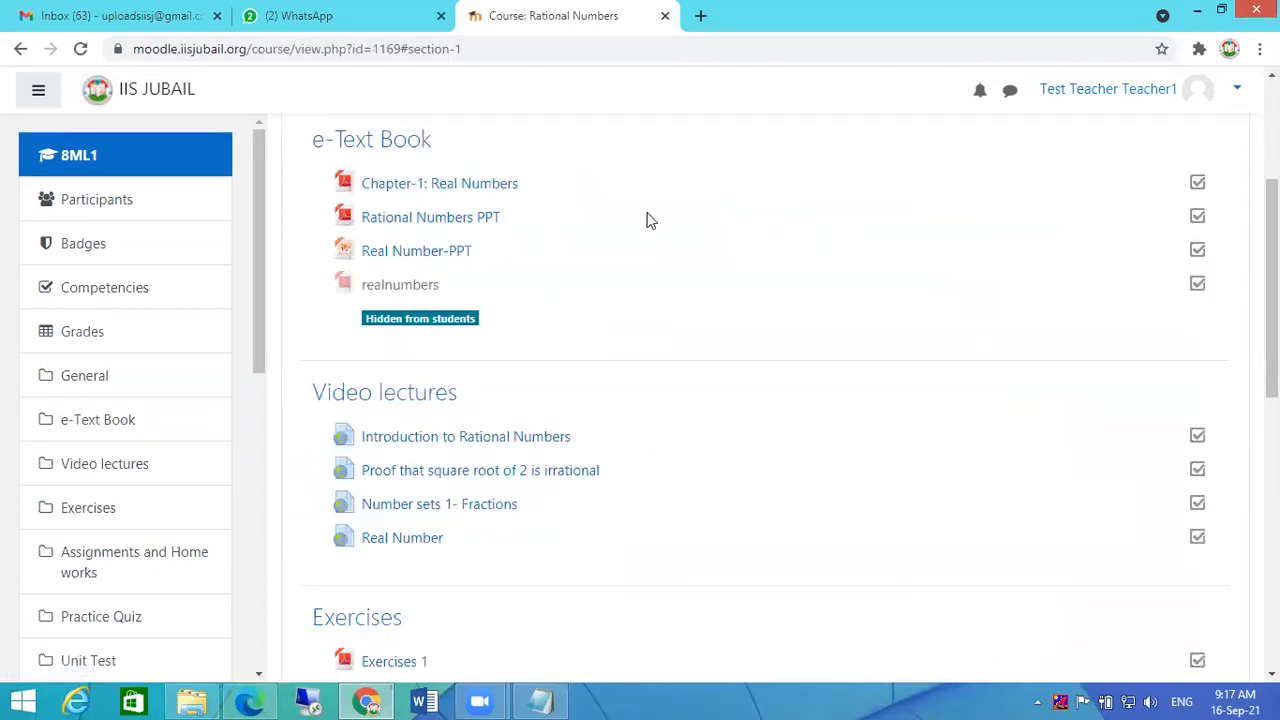
{"action": "left_click", "coordinate": [459, 218]}
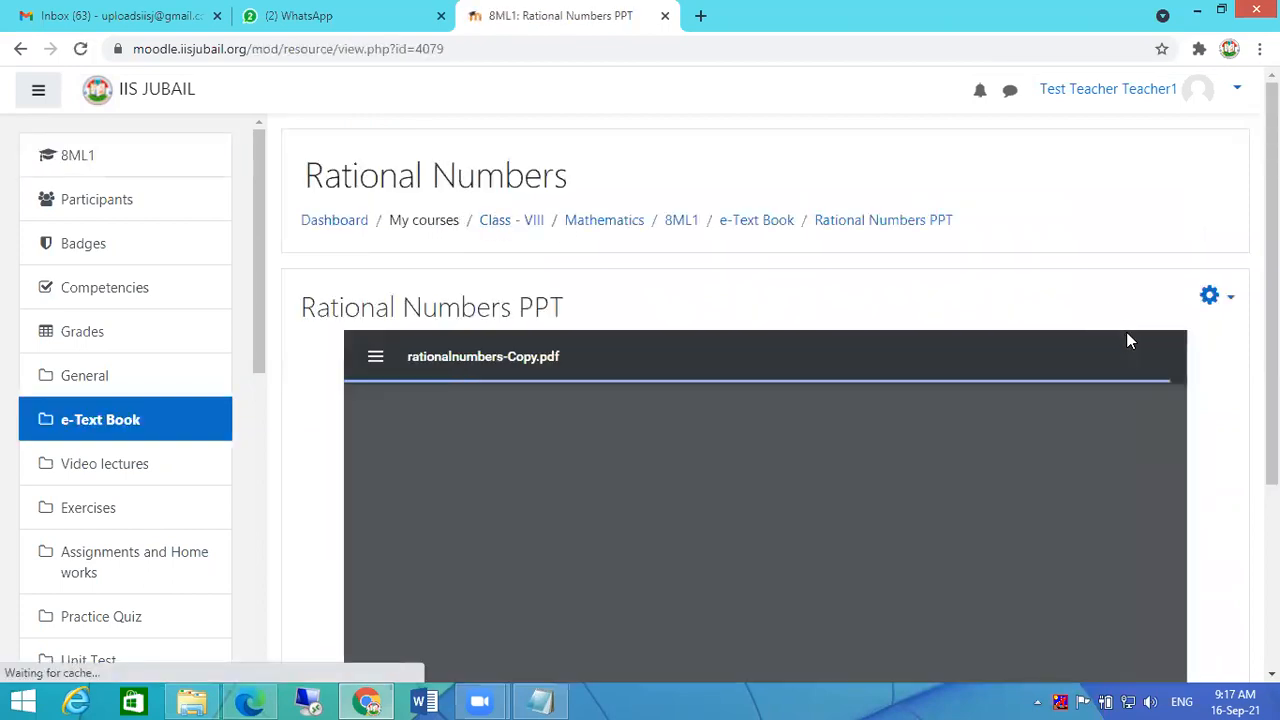
{"action": "scroll", "coordinate": [1126, 330], "scroll_direction": "down", "scroll_amount": 2}
{"action": "scroll", "coordinate": [1030, 315], "scroll_direction": "down", "scroll_amount": 8}
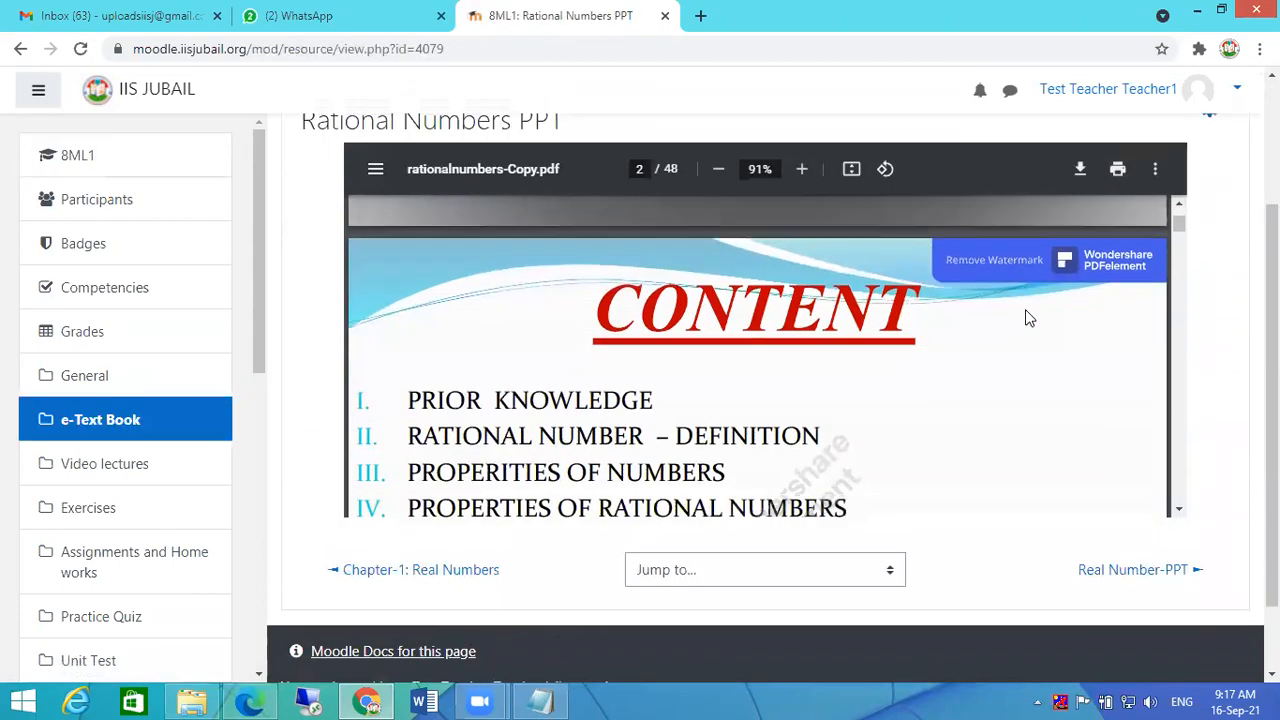
{"action": "scroll", "coordinate": [1025, 320], "scroll_direction": "down", "scroll_amount": 3}
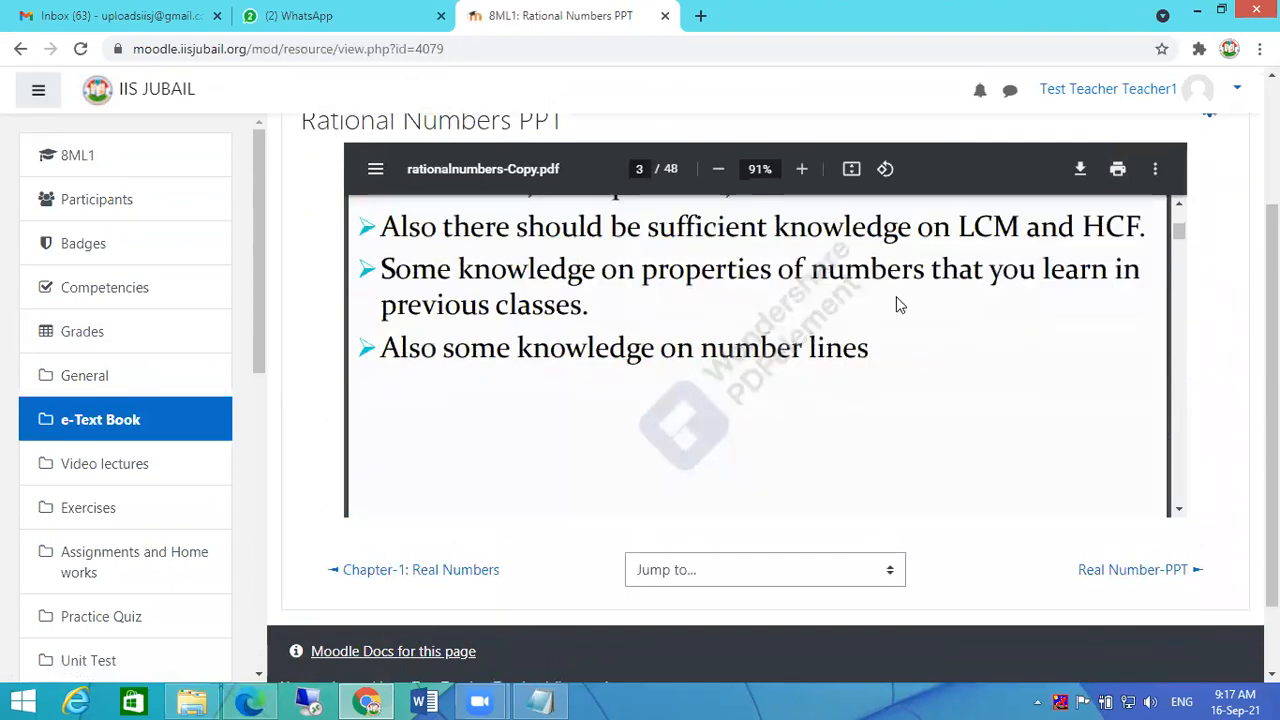
Return to the e-Text Book section, download Real Number-PPT and take a look at the realnumbers PDF that is hidden from students.
{"action": "scroll", "coordinate": [1000, 316], "scroll_direction": "up", "scroll_amount": 11}
{"action": "scroll", "coordinate": [1225, 298], "scroll_direction": "up", "scroll_amount": 2}
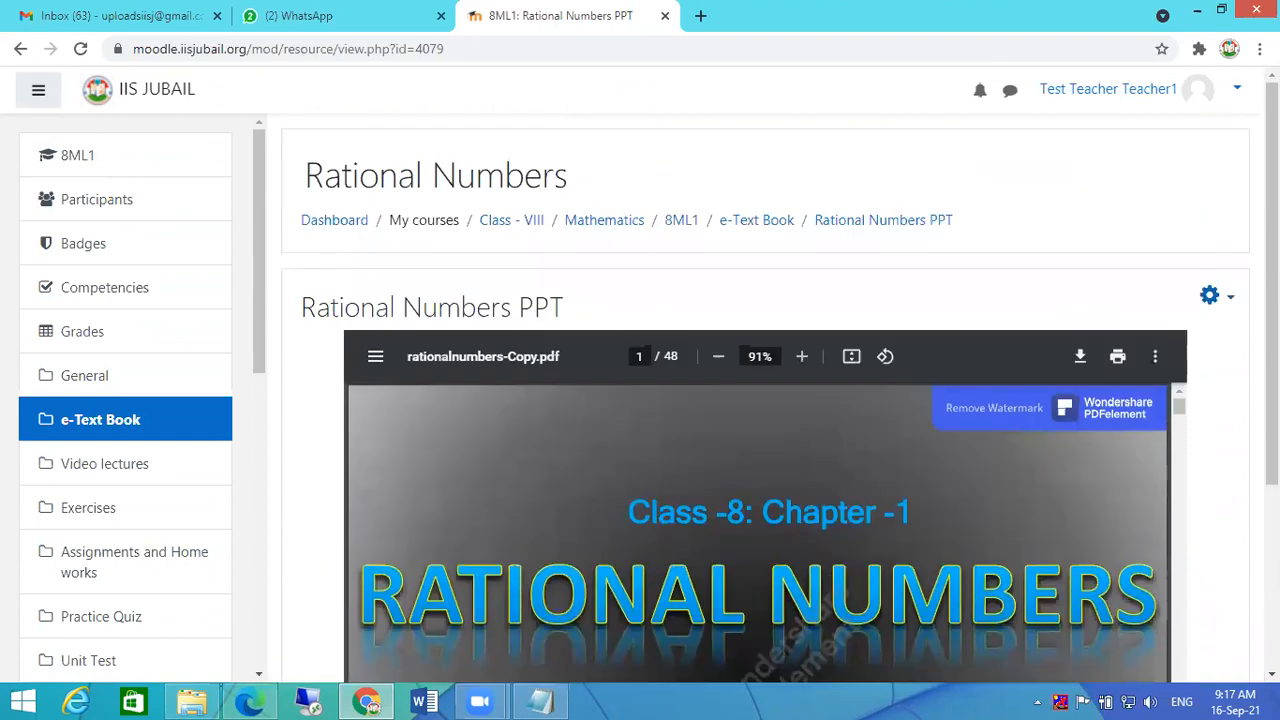
{"action": "left_click", "coordinate": [756, 222]}
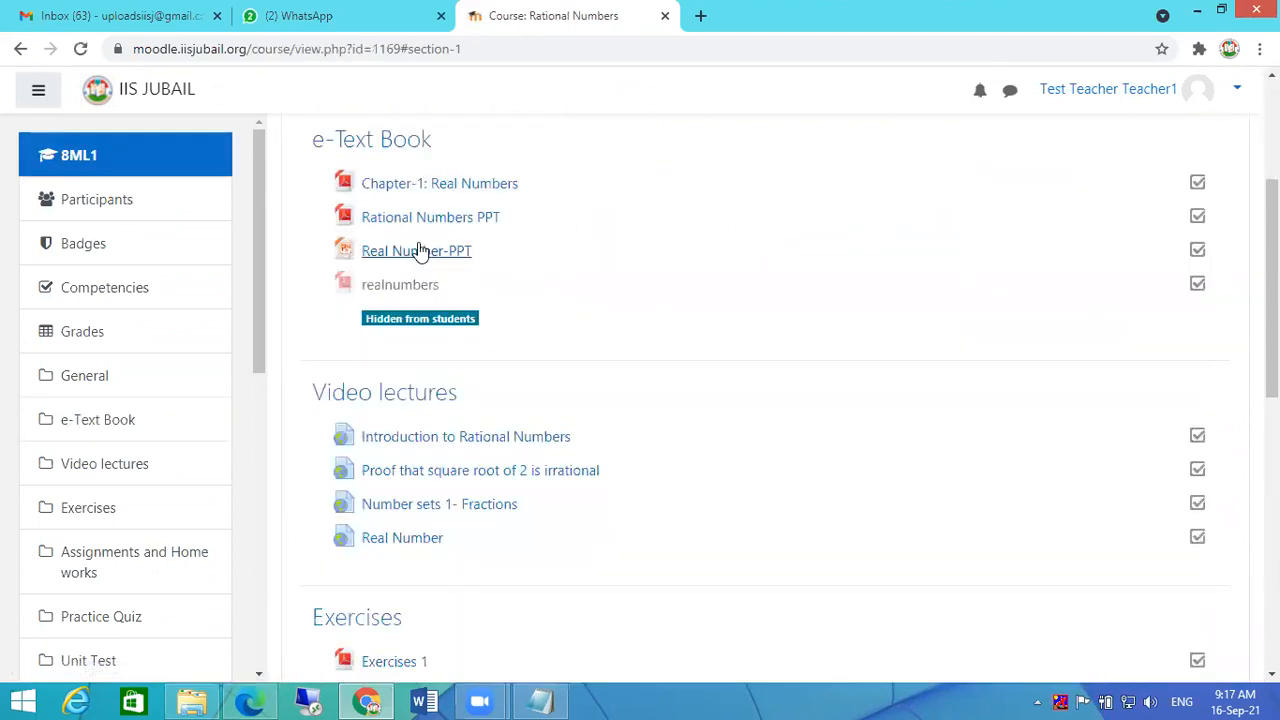
{"action": "left_click", "coordinate": [424, 255]}
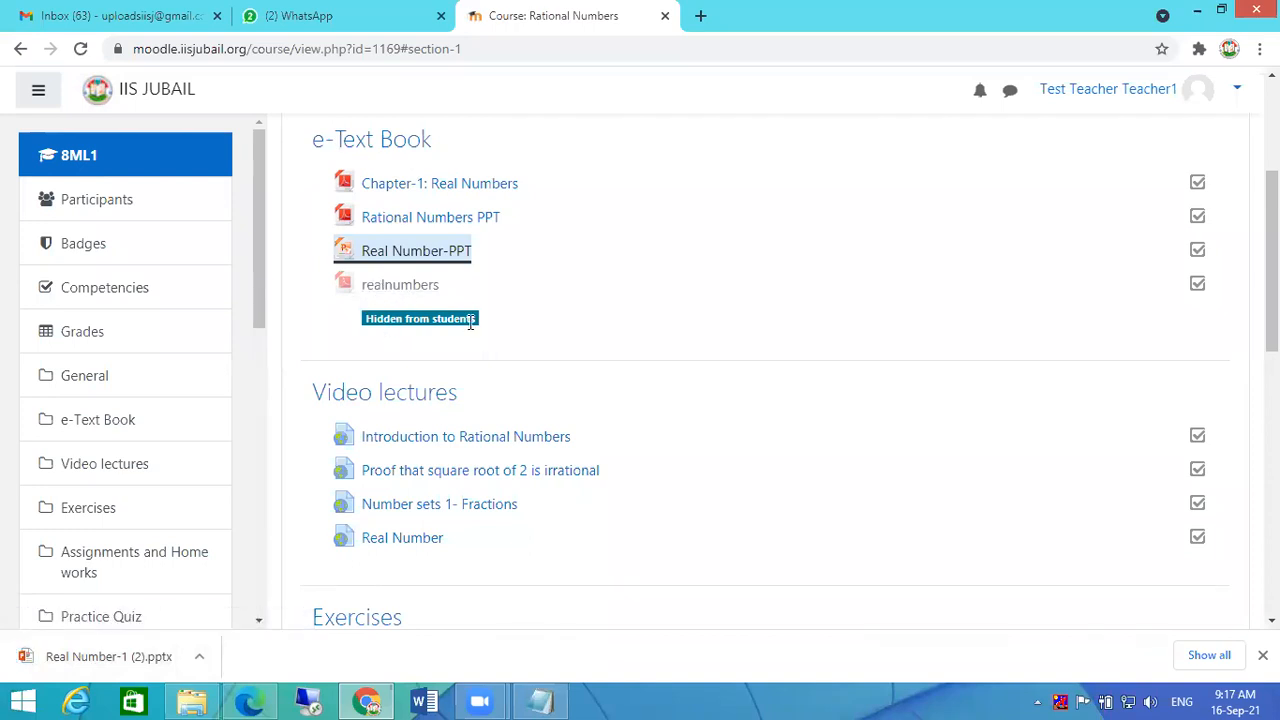
{"action": "left_click", "coordinate": [395, 290]}
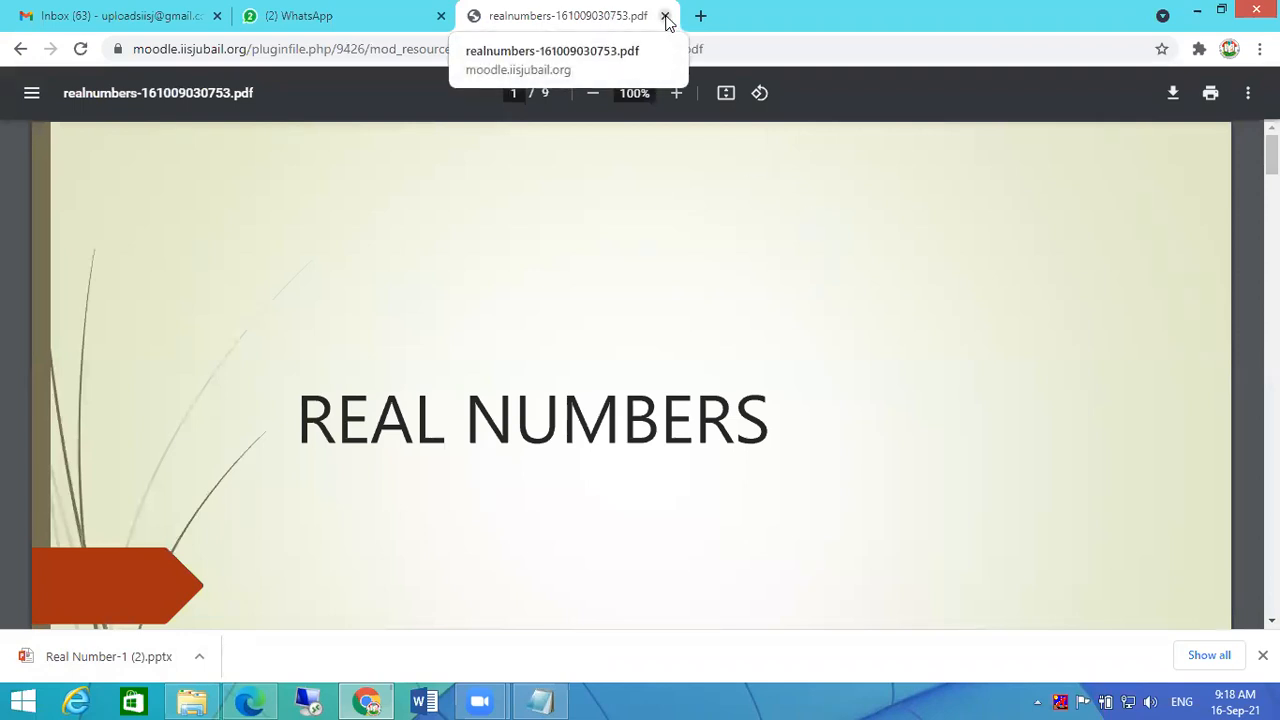
{"action": "left_click", "coordinate": [20, 49]}
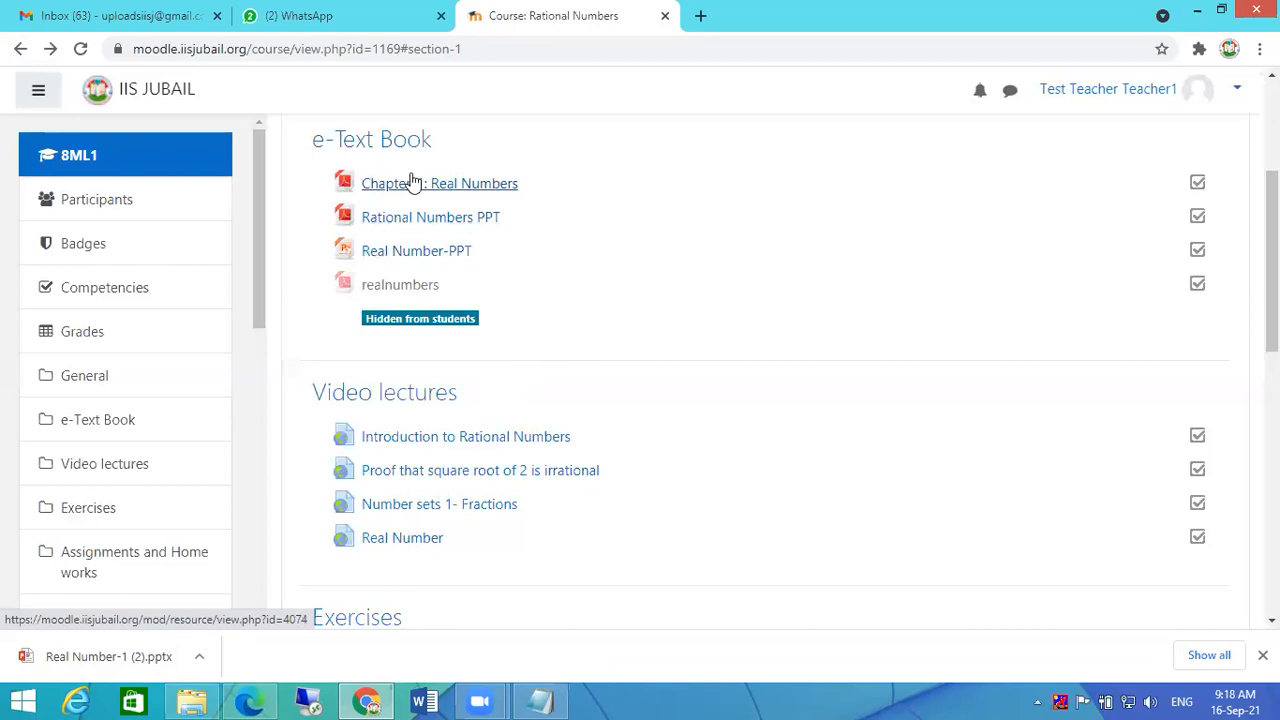
Open Introduction to Rational Numbers under Video lectures, play the start of the embedded video and pause it.
{"action": "scroll", "coordinate": [440, 280], "scroll_direction": "down", "scroll_amount": 2}
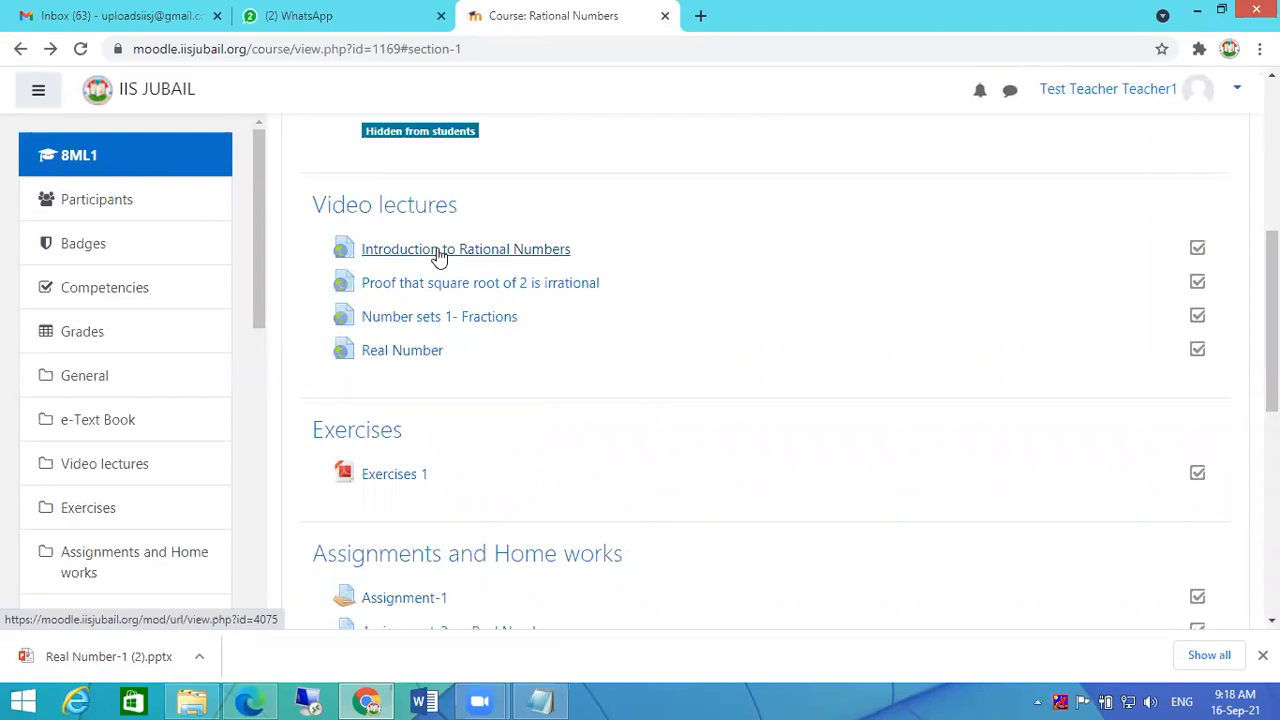
{"action": "left_click", "coordinate": [440, 251]}
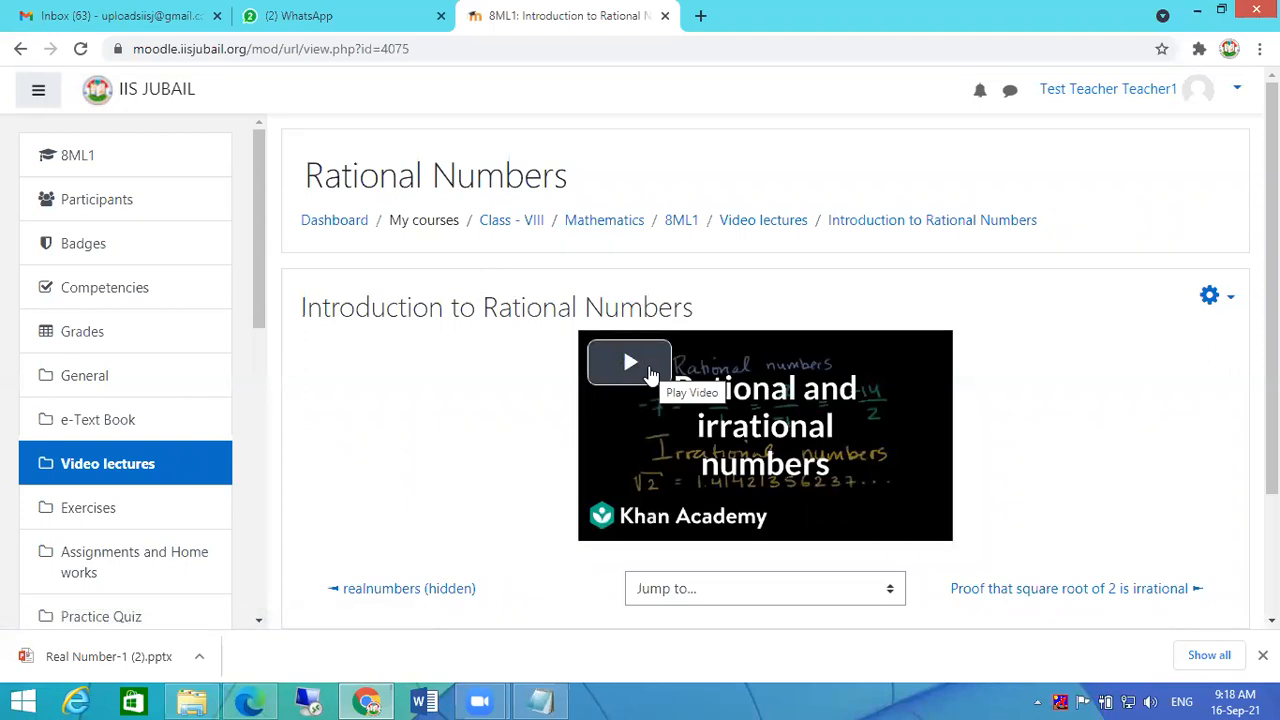
{"action": "left_click", "coordinate": [636, 377]}
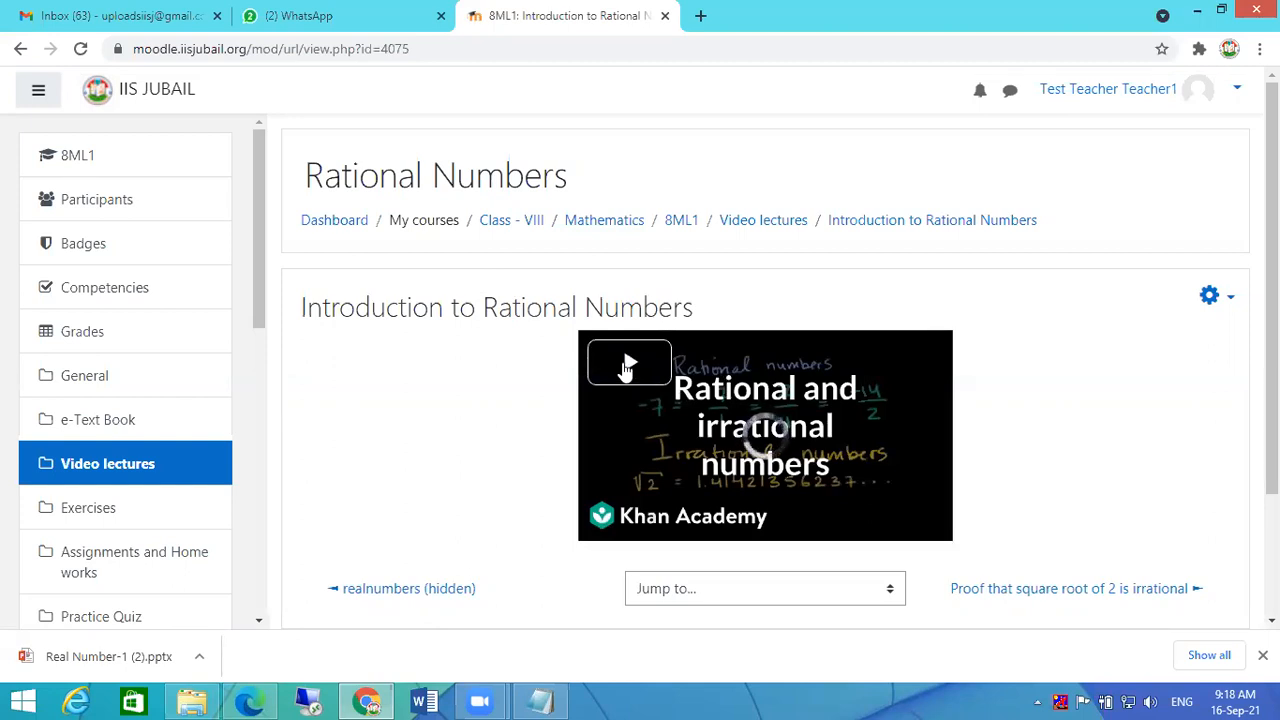
{"action": "left_click", "coordinate": [596, 527]}
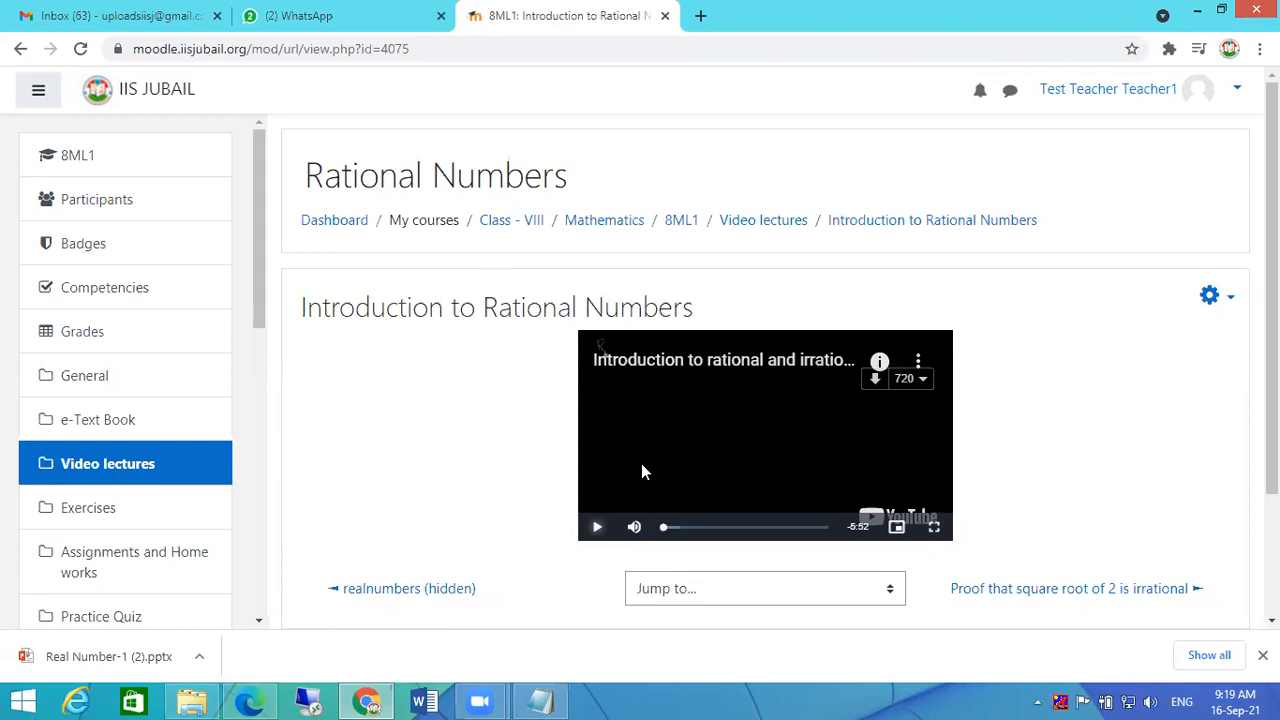
{"action": "left_click", "coordinate": [597, 527]}
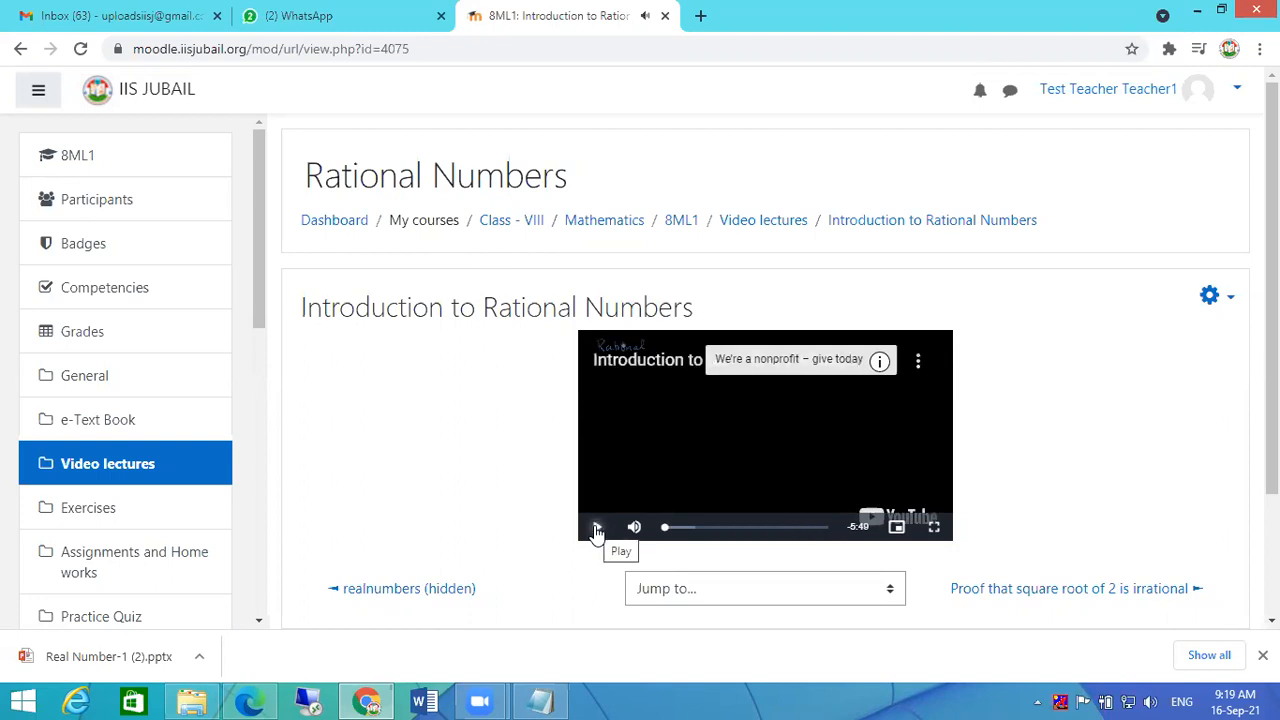
{"action": "scroll", "coordinate": [1074, 396], "scroll_direction": "down", "scroll_amount": 2}
{"action": "scroll", "coordinate": [1086, 396], "scroll_direction": "up", "scroll_amount": 2}
View the remaining video lecture pages: Proof that square root of 2 is irrational, Number sets 1- Fractions and Real Number.
{"action": "left_click", "coordinate": [773, 228]}
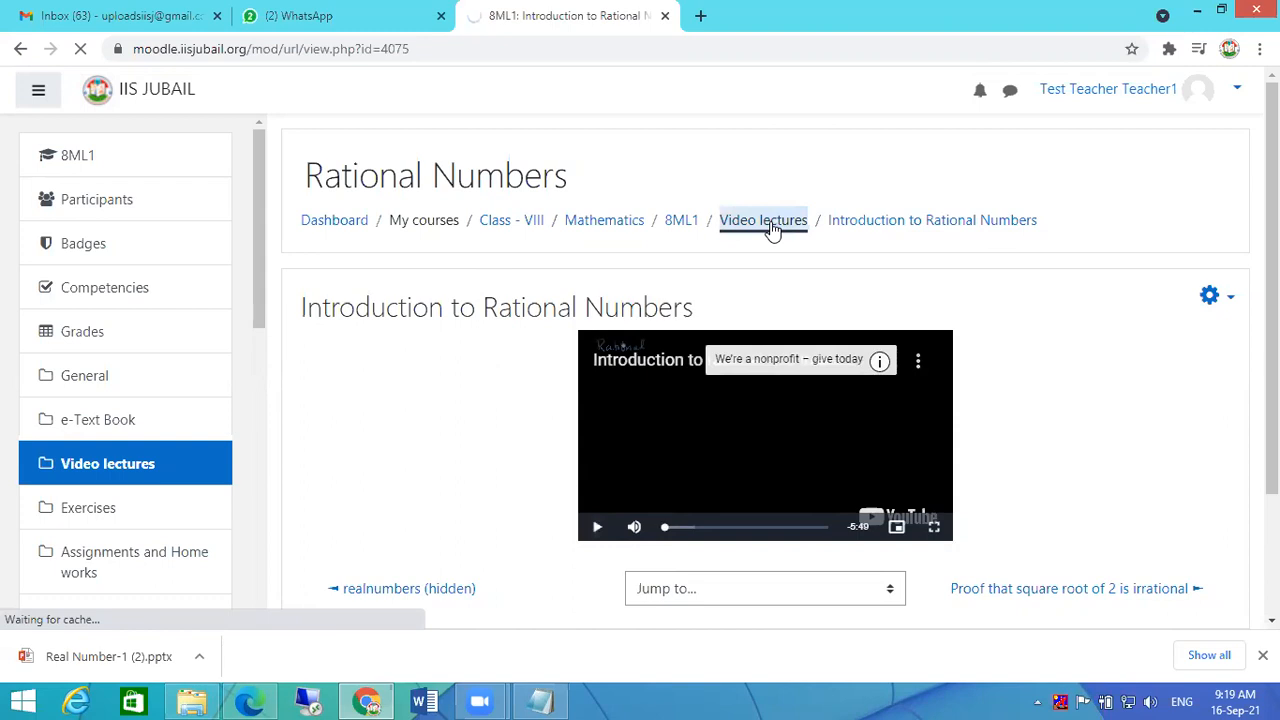
{"action": "scroll", "coordinate": [849, 557], "scroll_direction": "down", "scroll_amount": 3}
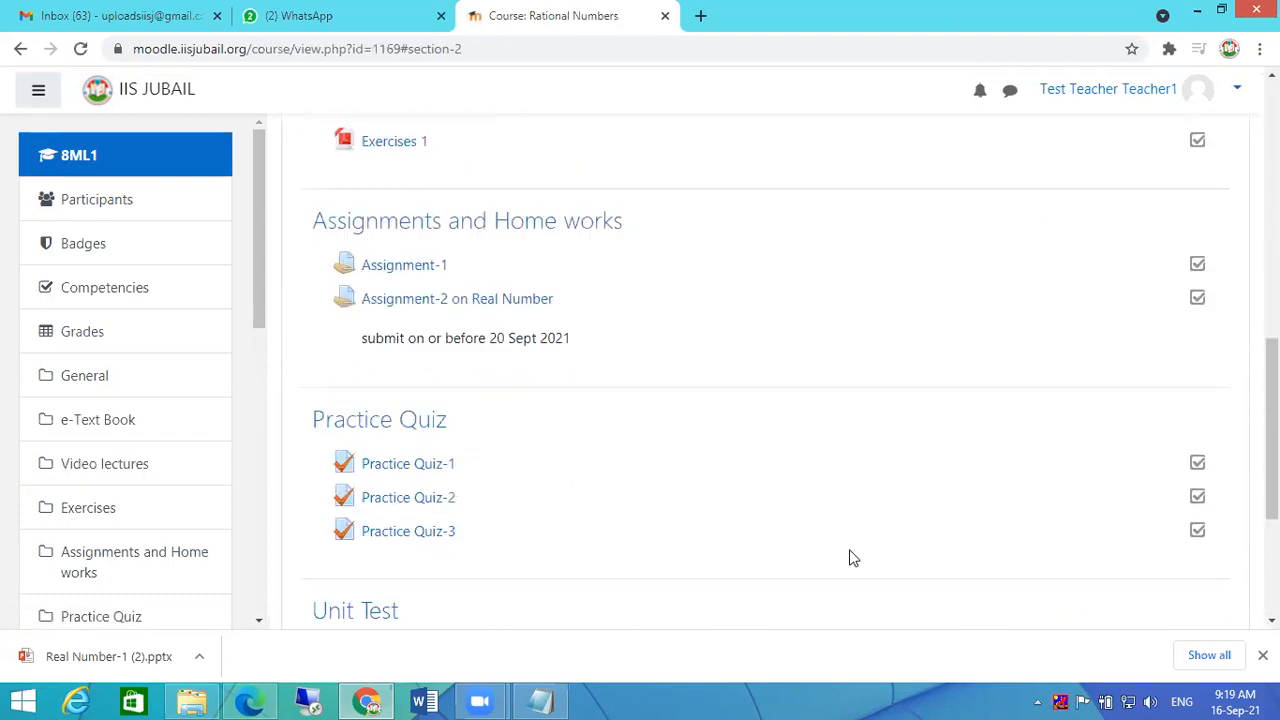
{"action": "scroll", "coordinate": [606, 380], "scroll_direction": "up", "scroll_amount": 5}
{"action": "left_click", "coordinate": [486, 407]}
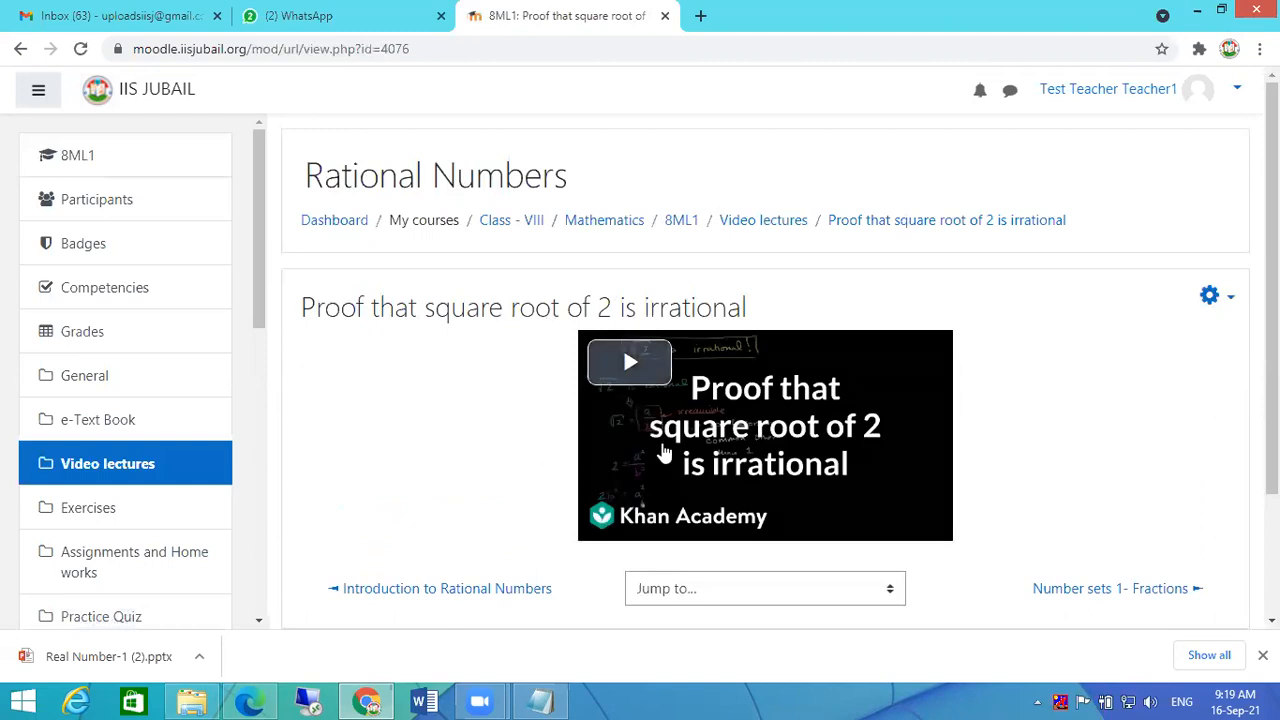
{"action": "scroll", "coordinate": [1090, 517], "scroll_direction": "down", "scroll_amount": 2}
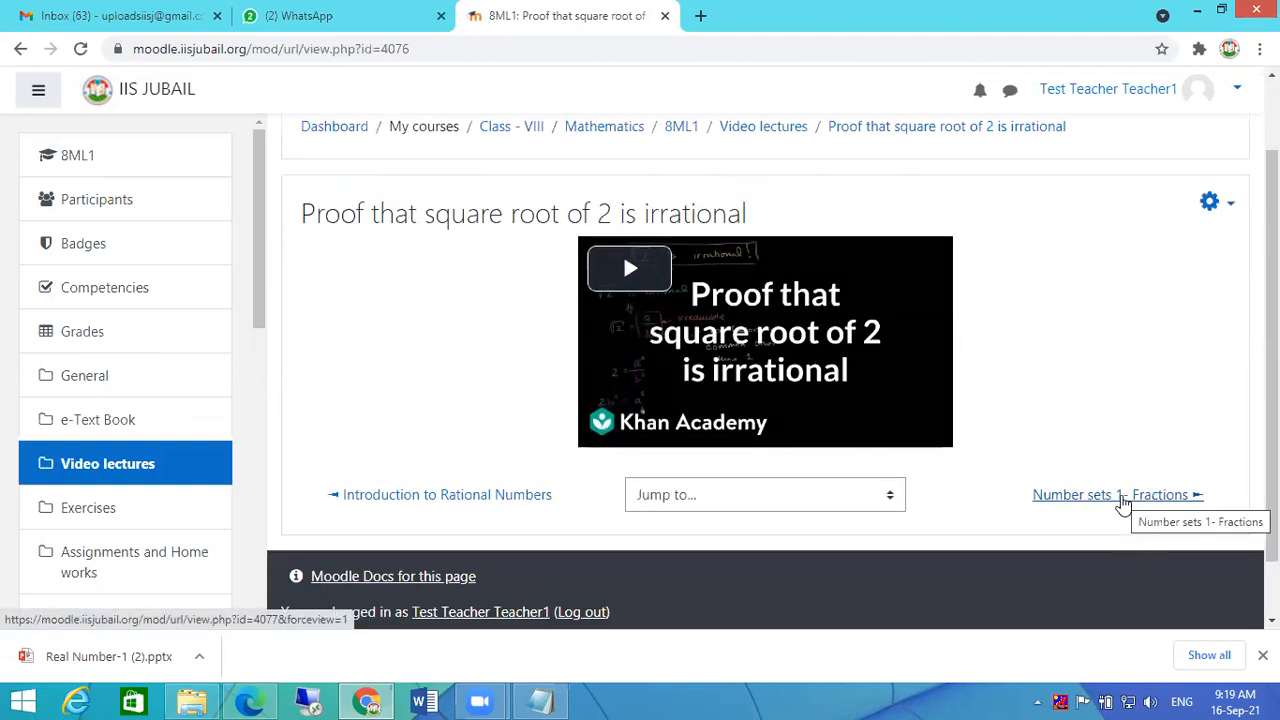
{"action": "left_click", "coordinate": [1122, 500]}
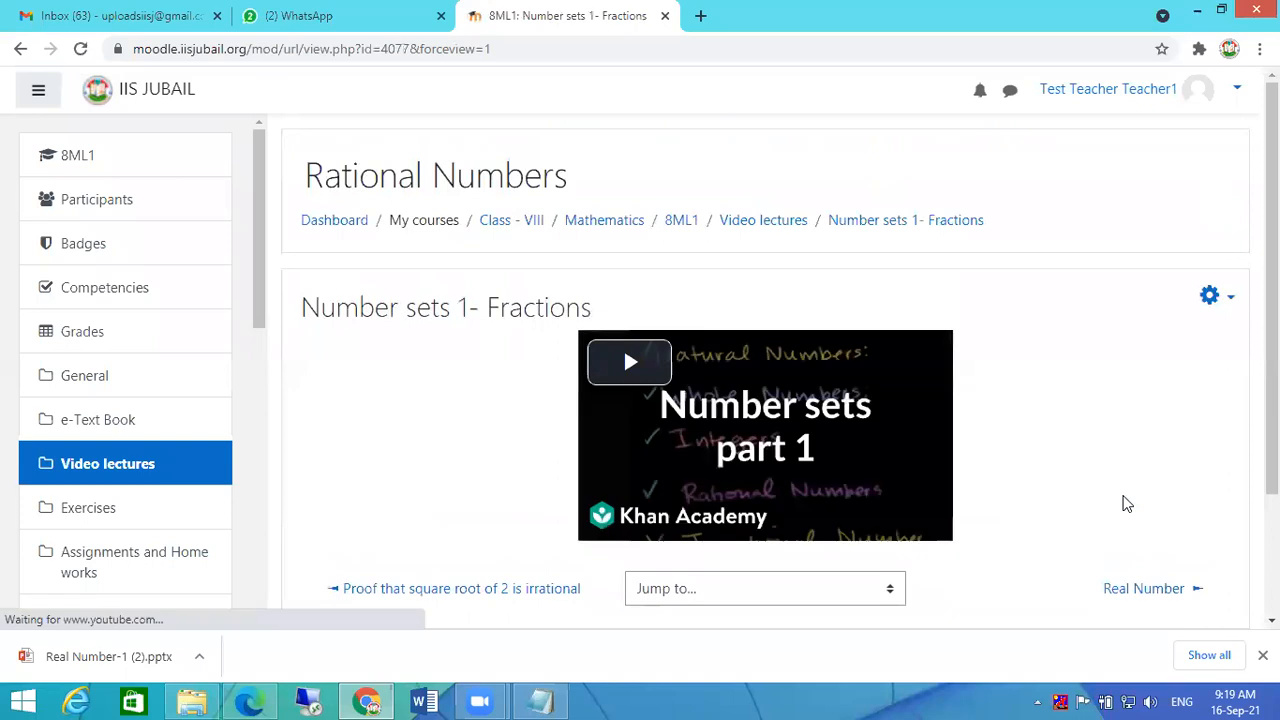
{"action": "scroll", "coordinate": [1124, 508], "scroll_direction": "down", "scroll_amount": 3}
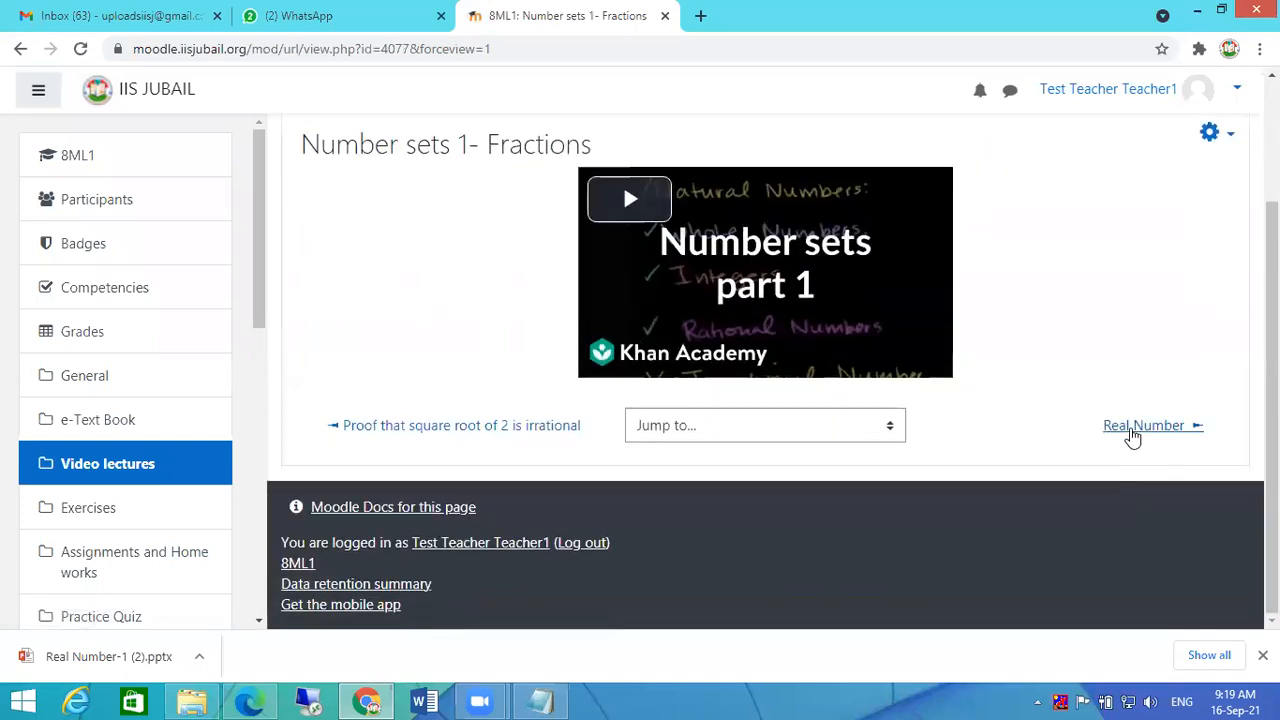
{"action": "left_click", "coordinate": [1133, 430]}
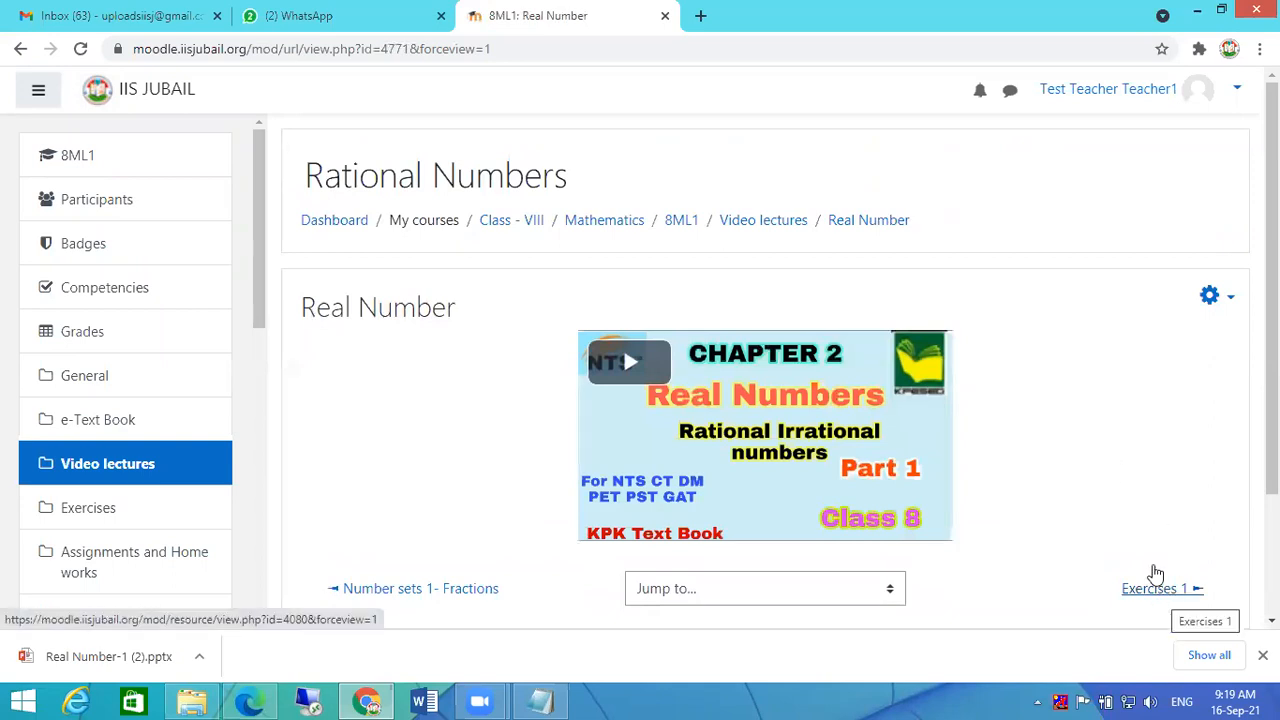
{"action": "scroll", "coordinate": [1046, 437], "scroll_direction": "down", "scroll_amount": 3}
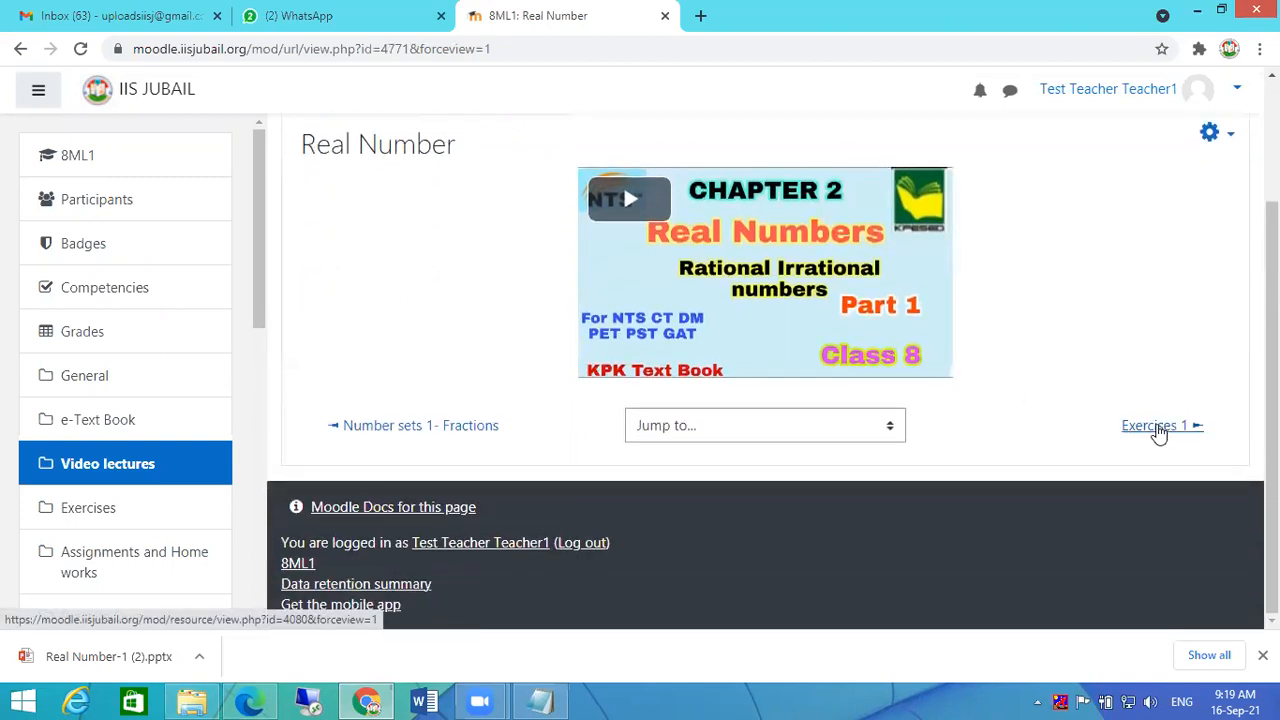
Return to the course's Video lectures section and look over the neighbouring sections up to the course heading.
{"action": "scroll", "coordinate": [1040, 380], "scroll_direction": "up", "scroll_amount": 3}
{"action": "left_click", "coordinate": [738, 230]}
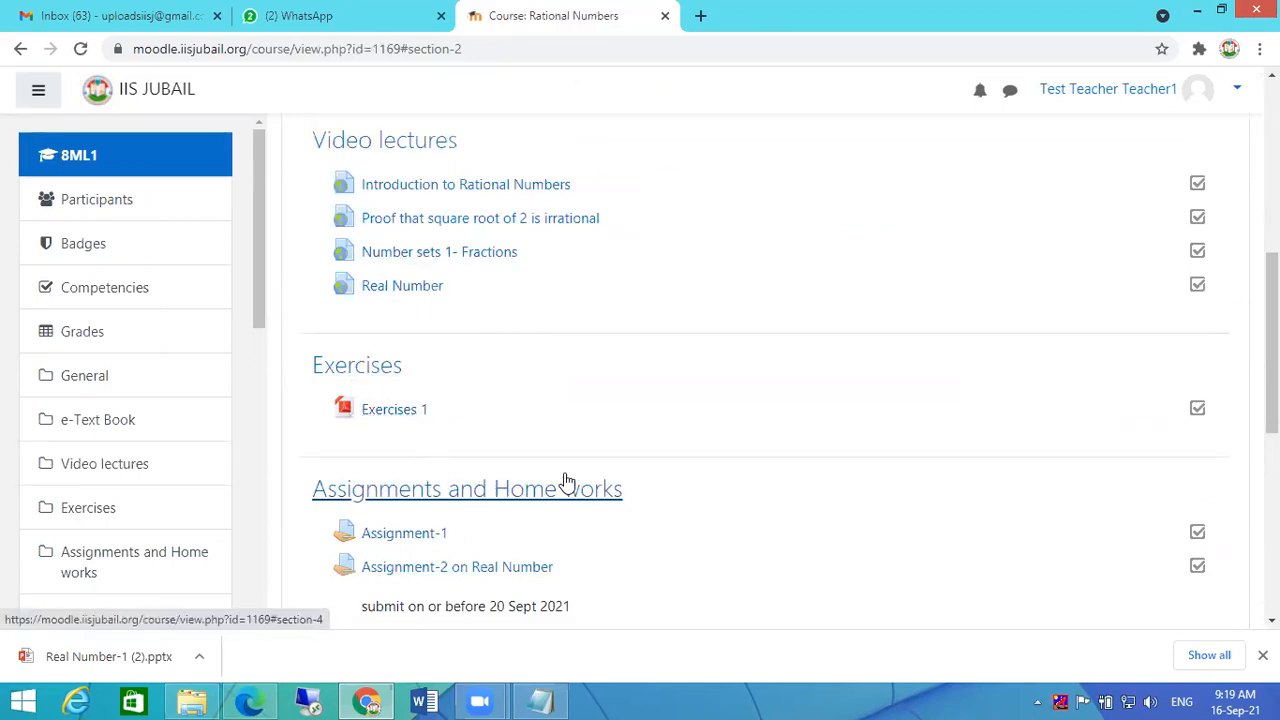
{"action": "scroll", "coordinate": [570, 485], "scroll_direction": "down", "scroll_amount": 1}
{"action": "scroll", "coordinate": [684, 468], "scroll_direction": "up", "scroll_amount": 3}
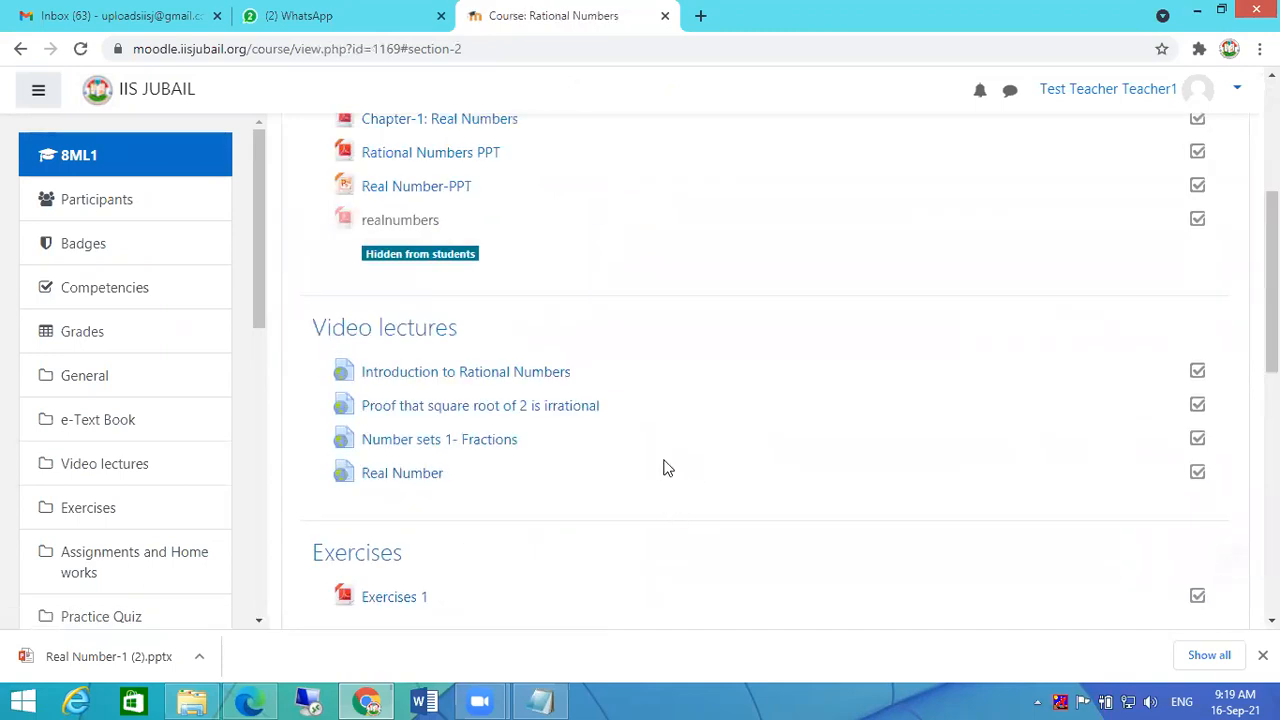
{"action": "scroll", "coordinate": [666, 466], "scroll_direction": "up", "scroll_amount": 3}
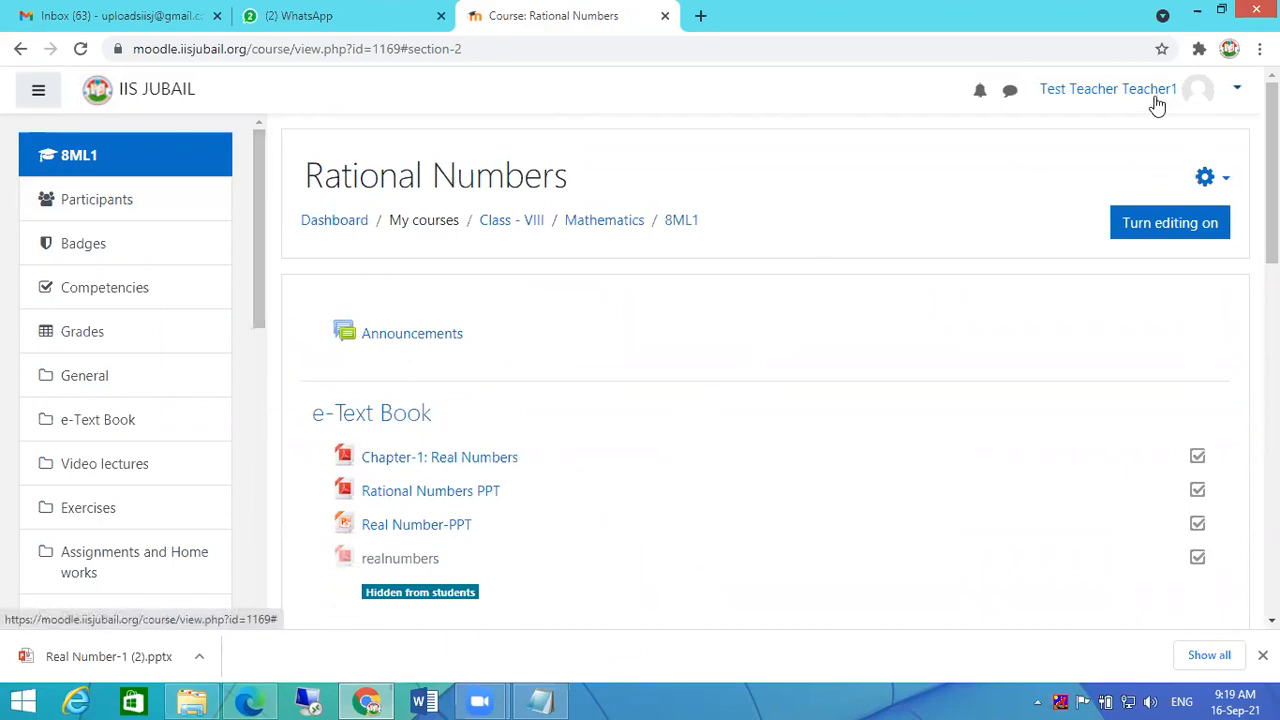
Turn editing on for the Rational Numbers course and look over the editing controls in its sections.
{"action": "left_click", "coordinate": [1148, 228]}
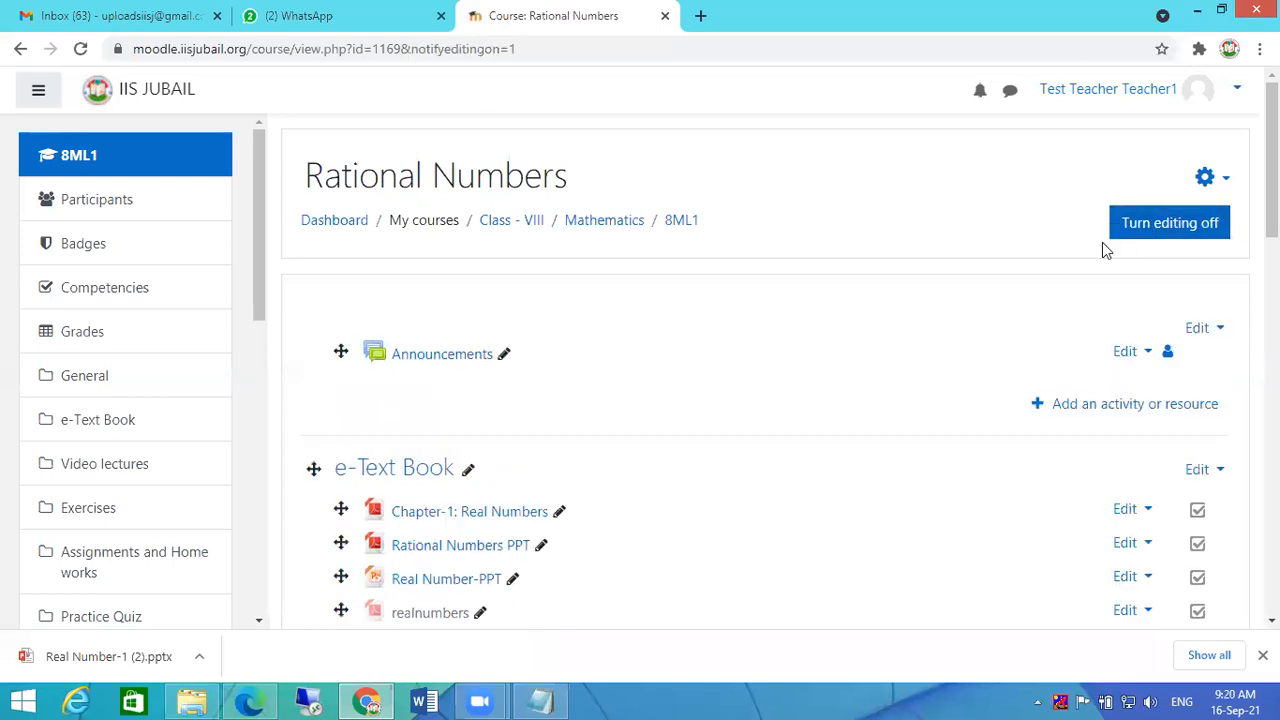
{"action": "scroll", "coordinate": [1040, 252], "scroll_direction": "down", "scroll_amount": 1}
{"action": "scroll", "coordinate": [1038, 258], "scroll_direction": "down", "scroll_amount": 1}
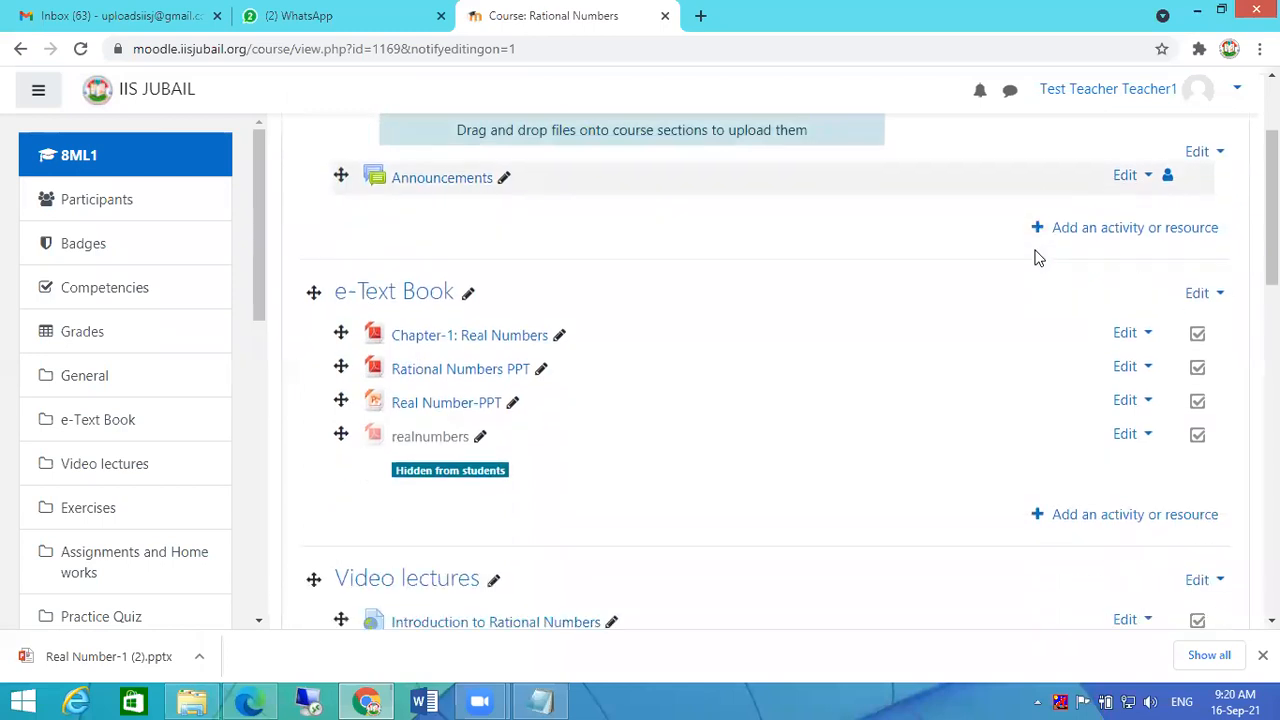
{"action": "scroll", "coordinate": [1038, 258], "scroll_direction": "down", "scroll_amount": 1}
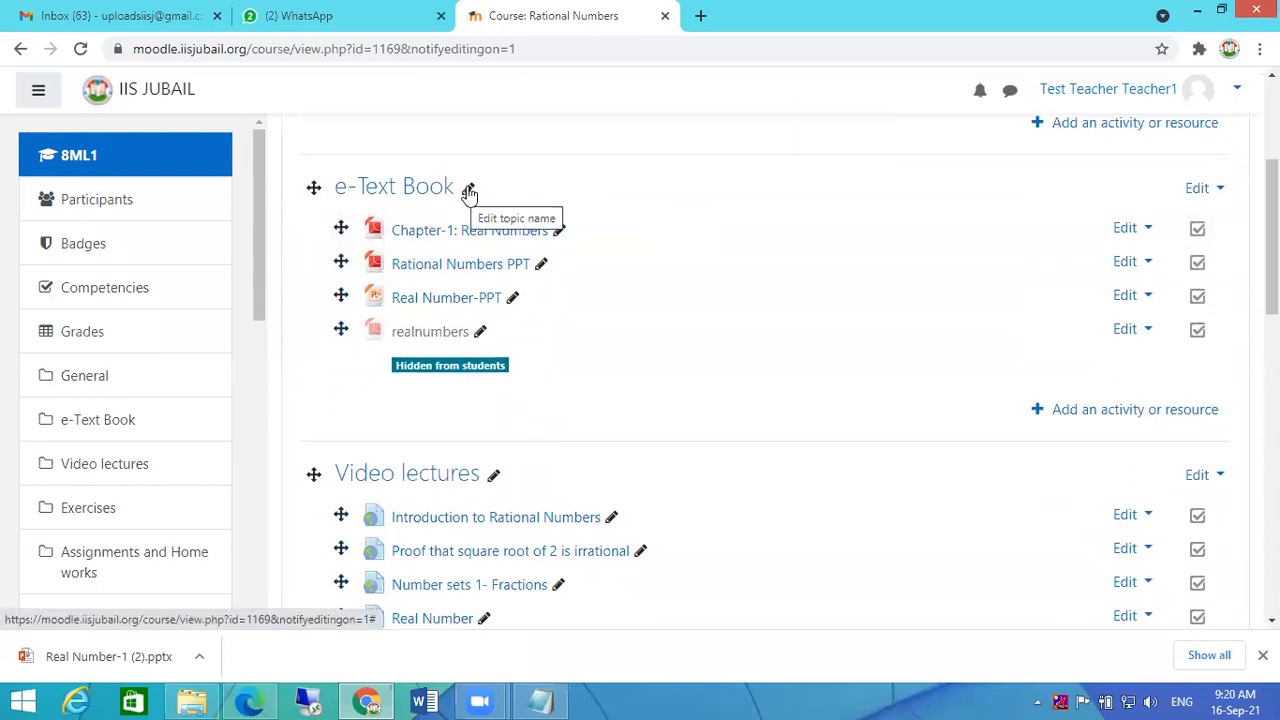
Open the title of Chapter-1: Real Numbers for inline editing and close the title field.
{"action": "left_click", "coordinate": [560, 232]}
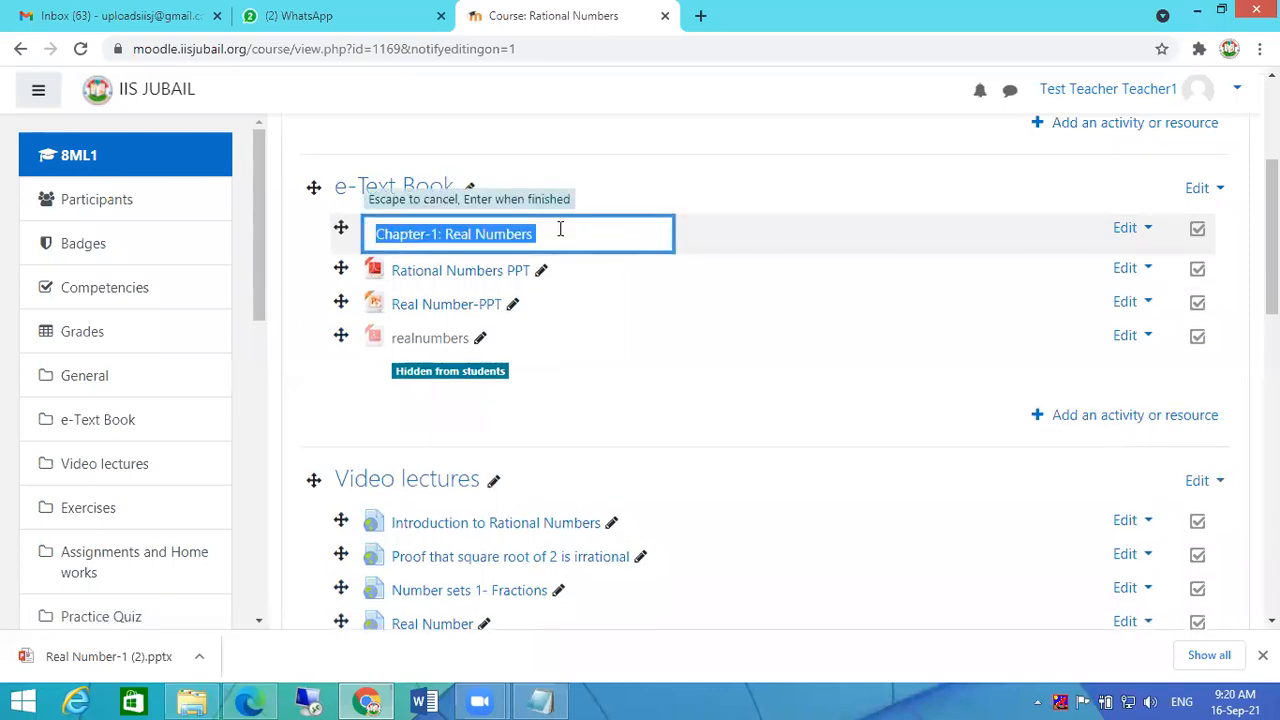
{"action": "left_click", "coordinate": [562, 229]}
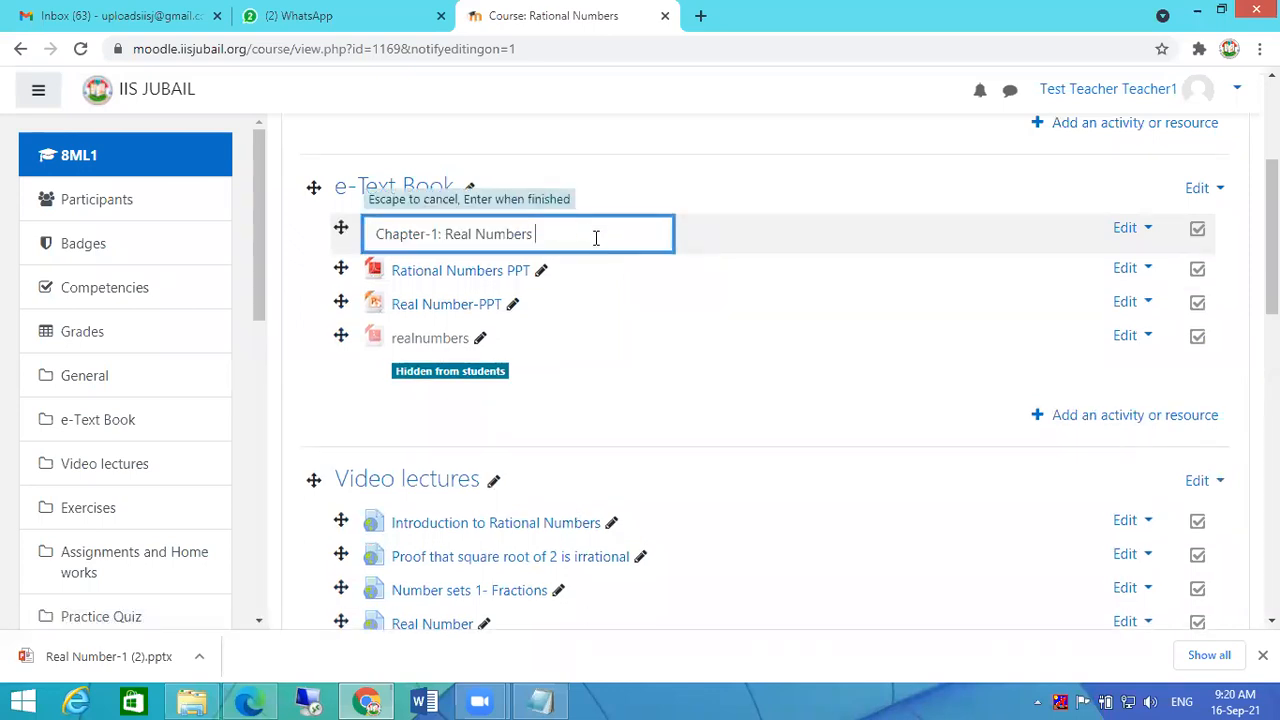
{"action": "key", "text": "Return"}
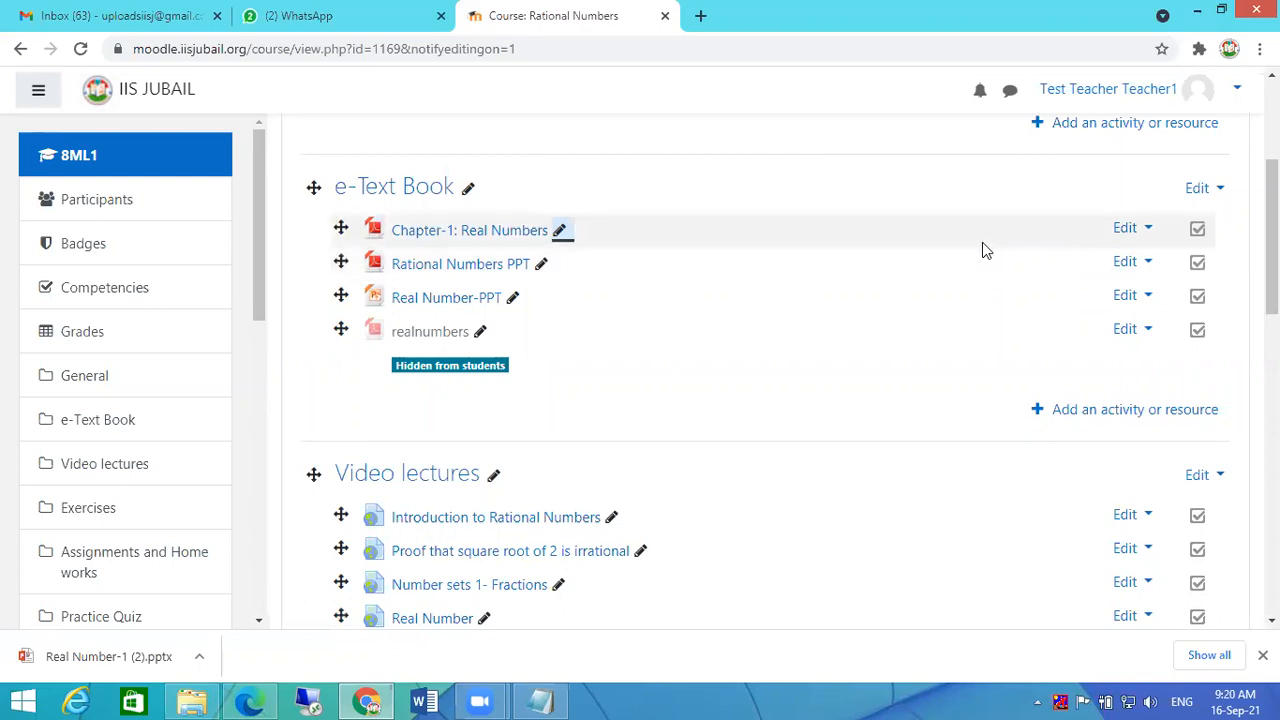
Turn course editing off and try to move the resources listed in the e-Text Book section.
{"action": "scroll", "coordinate": [920, 220], "scroll_direction": "up", "scroll_amount": 3}
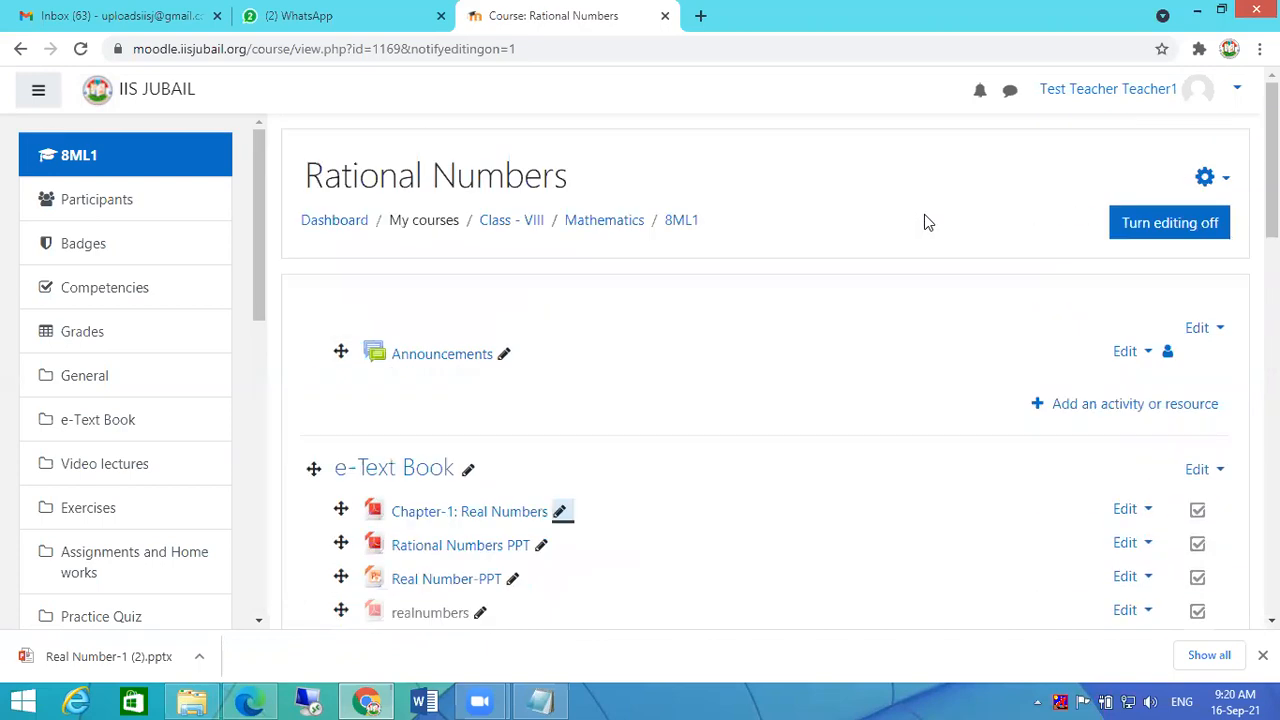
{"action": "left_click", "coordinate": [1157, 229]}
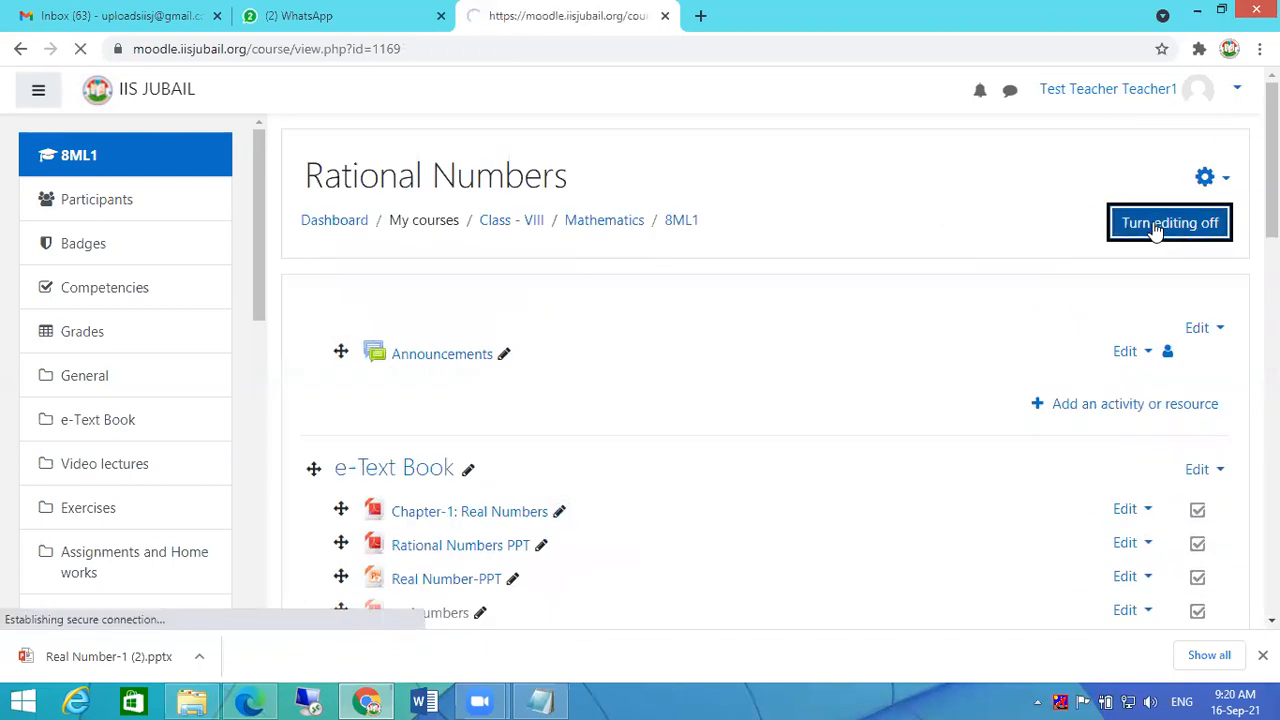
{"action": "scroll", "coordinate": [866, 350], "scroll_direction": "down", "scroll_amount": 3}
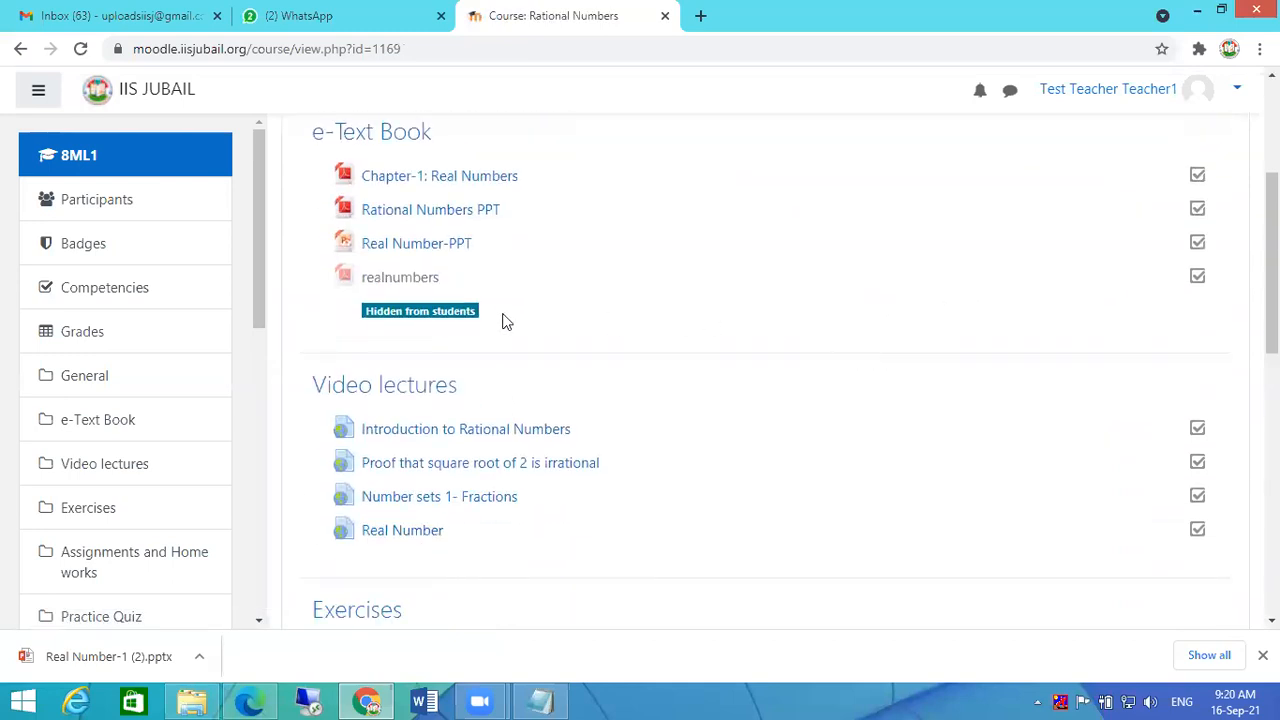
{"action": "left_click", "coordinate": [408, 210]}
{"action": "left_click_drag", "start_coordinate": [460, 177], "coordinate": [610, 285]}
{"action": "left_click_drag", "start_coordinate": [466, 177], "coordinate": [597, 277]}
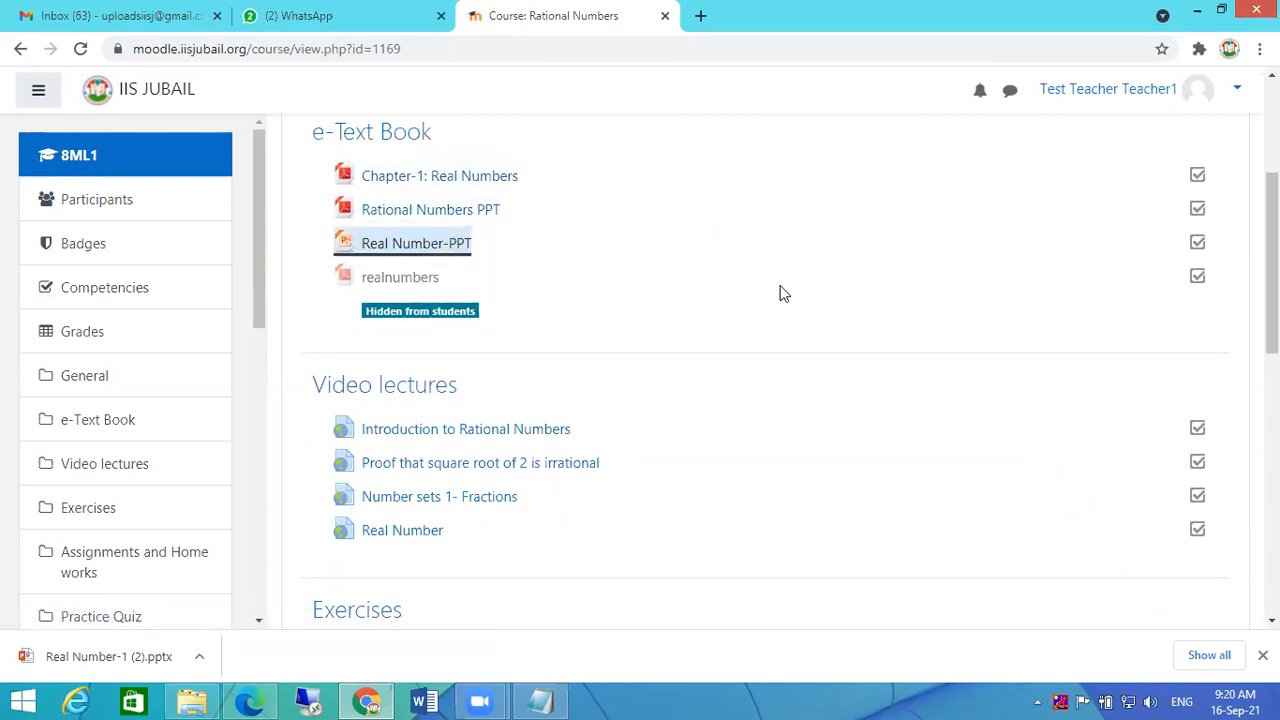
Toggle the course's editing mode on and off, leaving editing turned on.
{"action": "scroll", "coordinate": [784, 290], "scroll_direction": "up", "scroll_amount": 3}
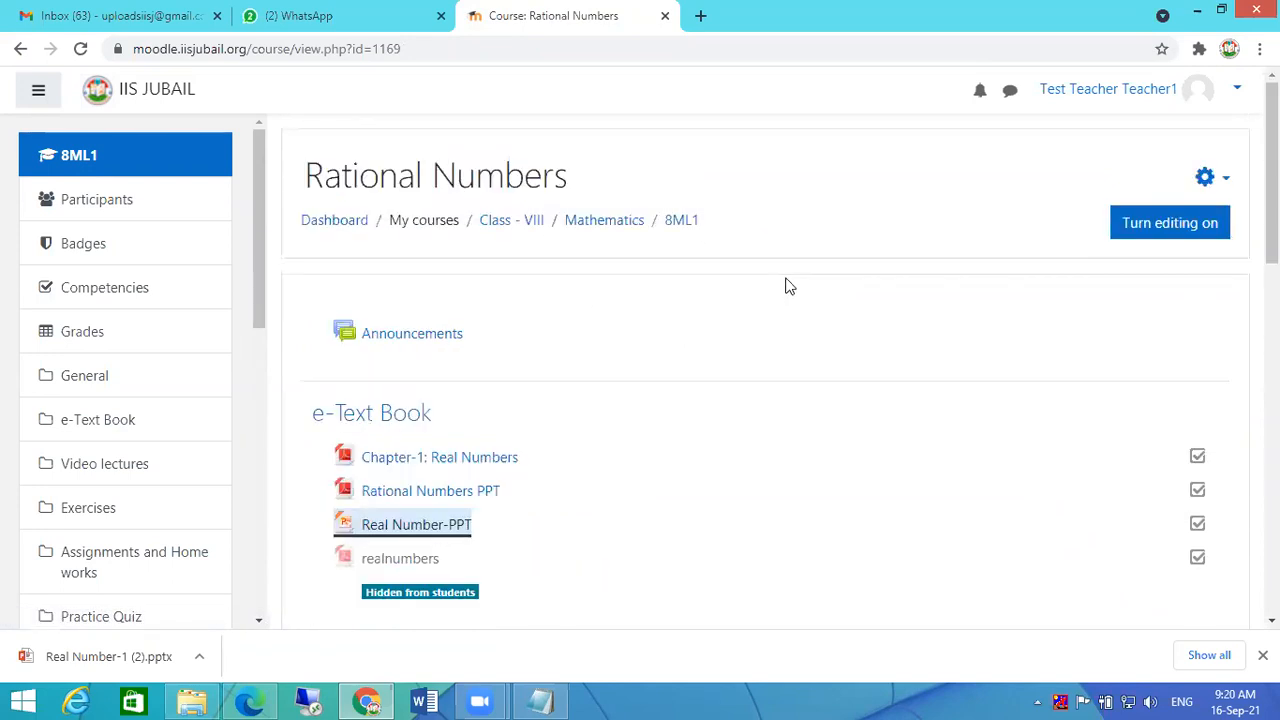
{"action": "left_click", "coordinate": [1133, 230]}
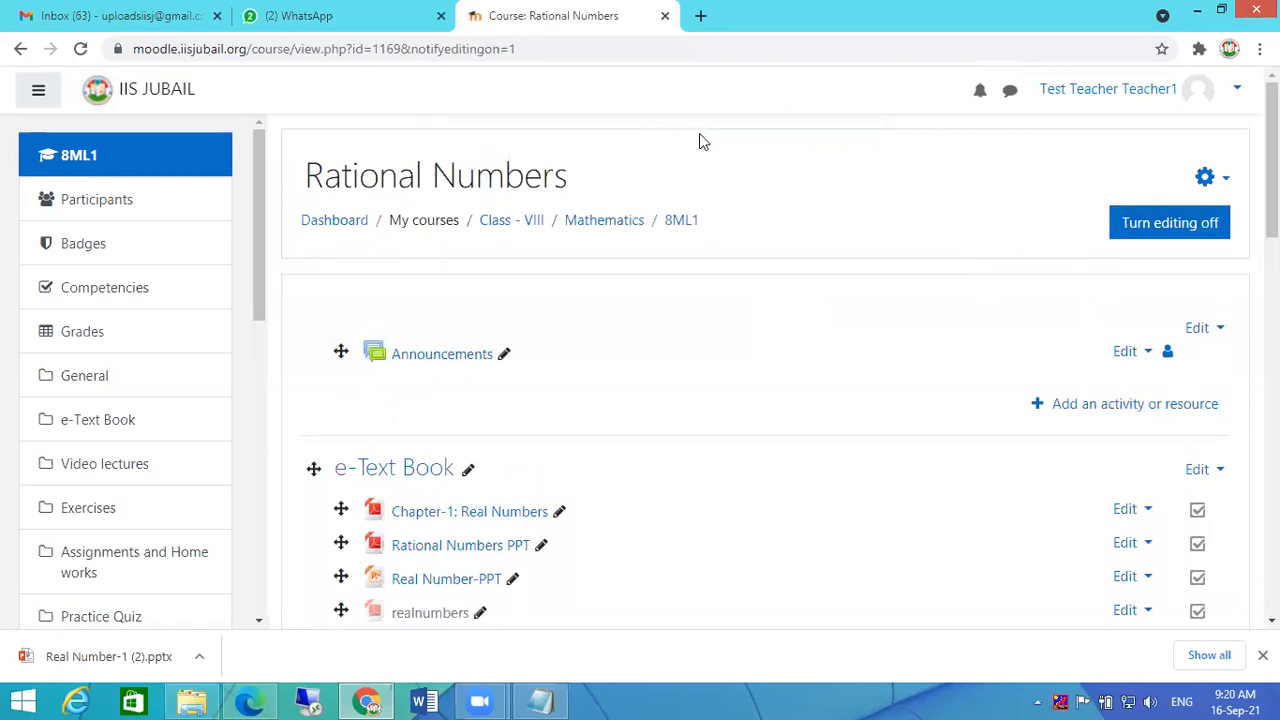
{"action": "left_click", "coordinate": [1173, 229]}
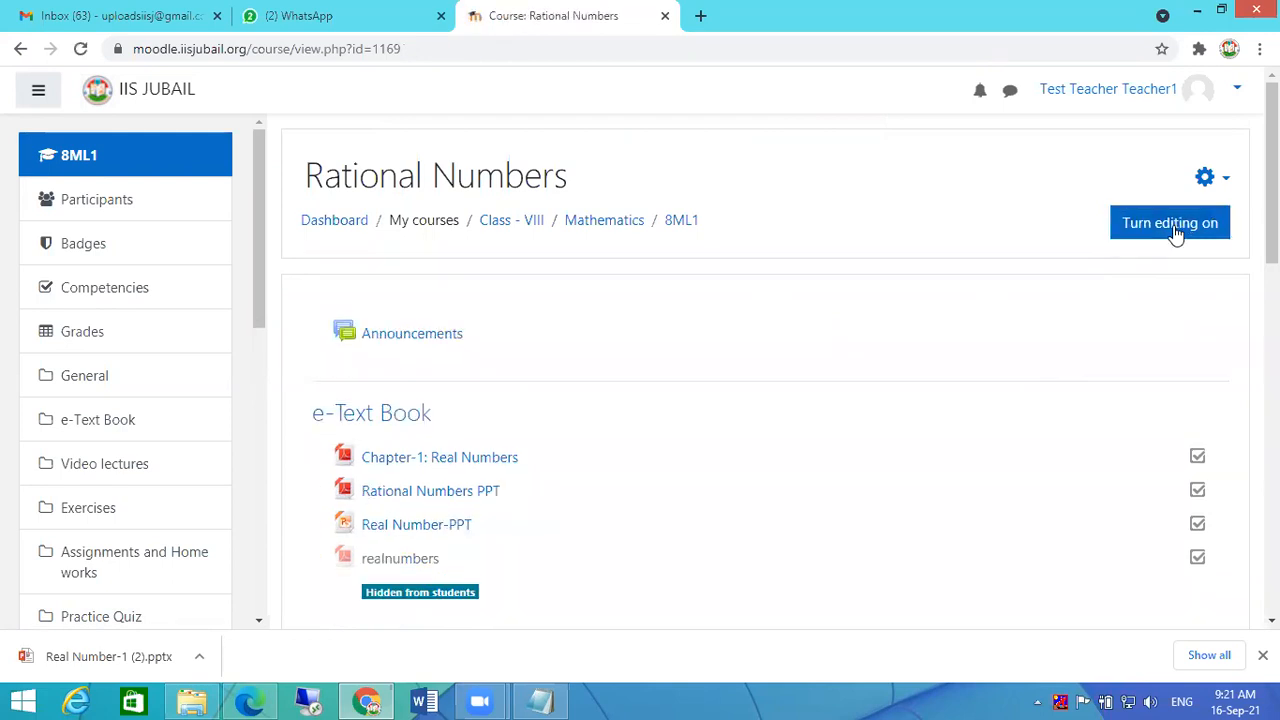
{"action": "left_click", "coordinate": [1172, 230]}
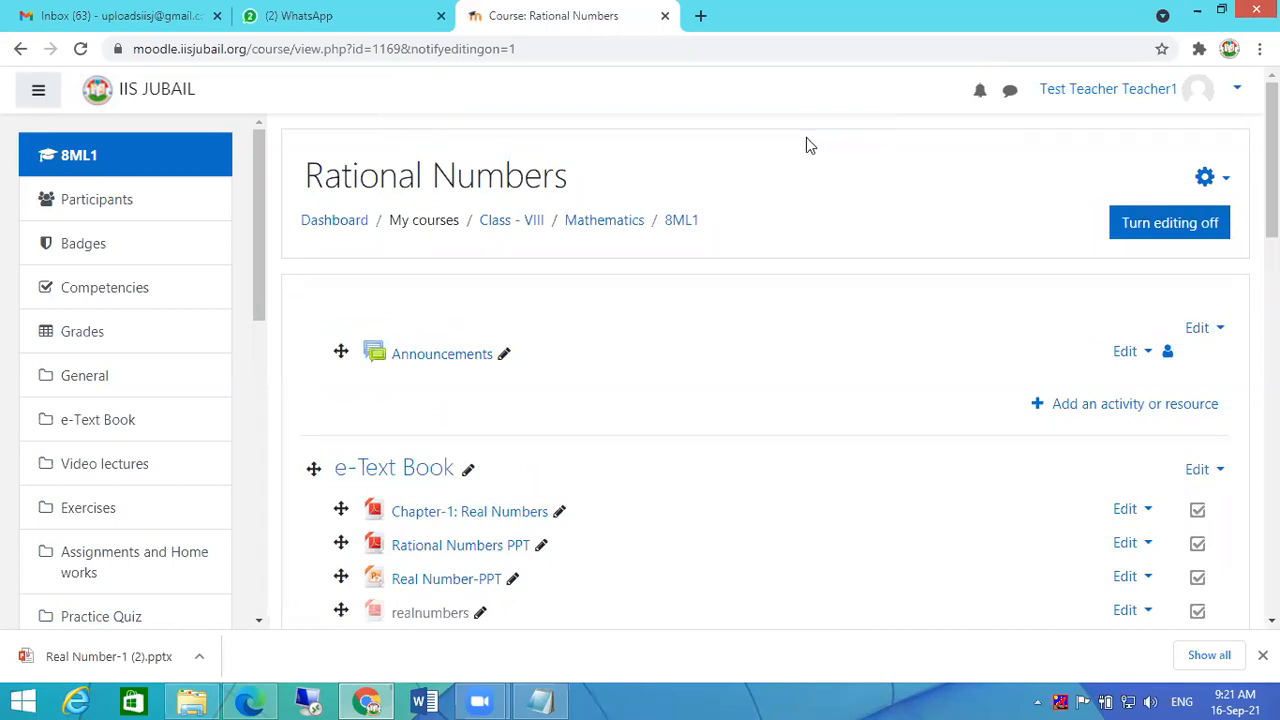
Switch to File Explorer and open the Chapter-1 folder inside CBSE Maths 10 on the Desktop.
{"action": "left_click", "coordinate": [185, 698]}
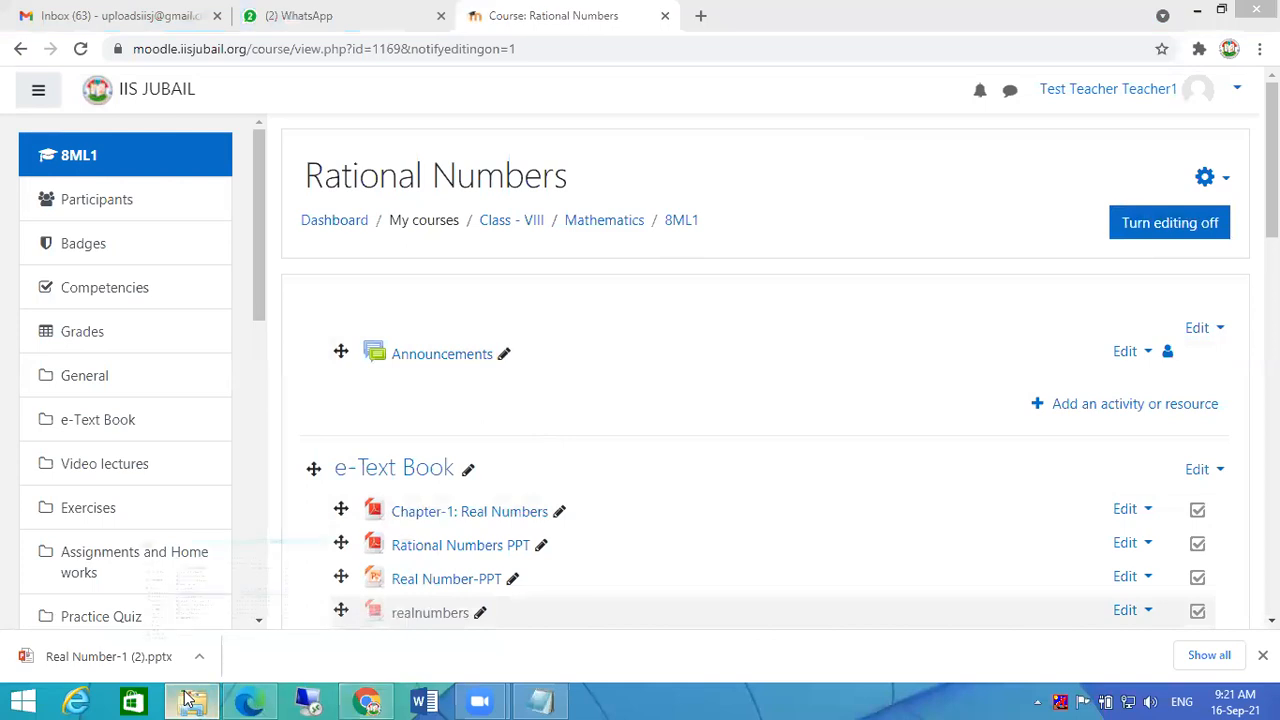
{"action": "left_click", "coordinate": [88, 62]}
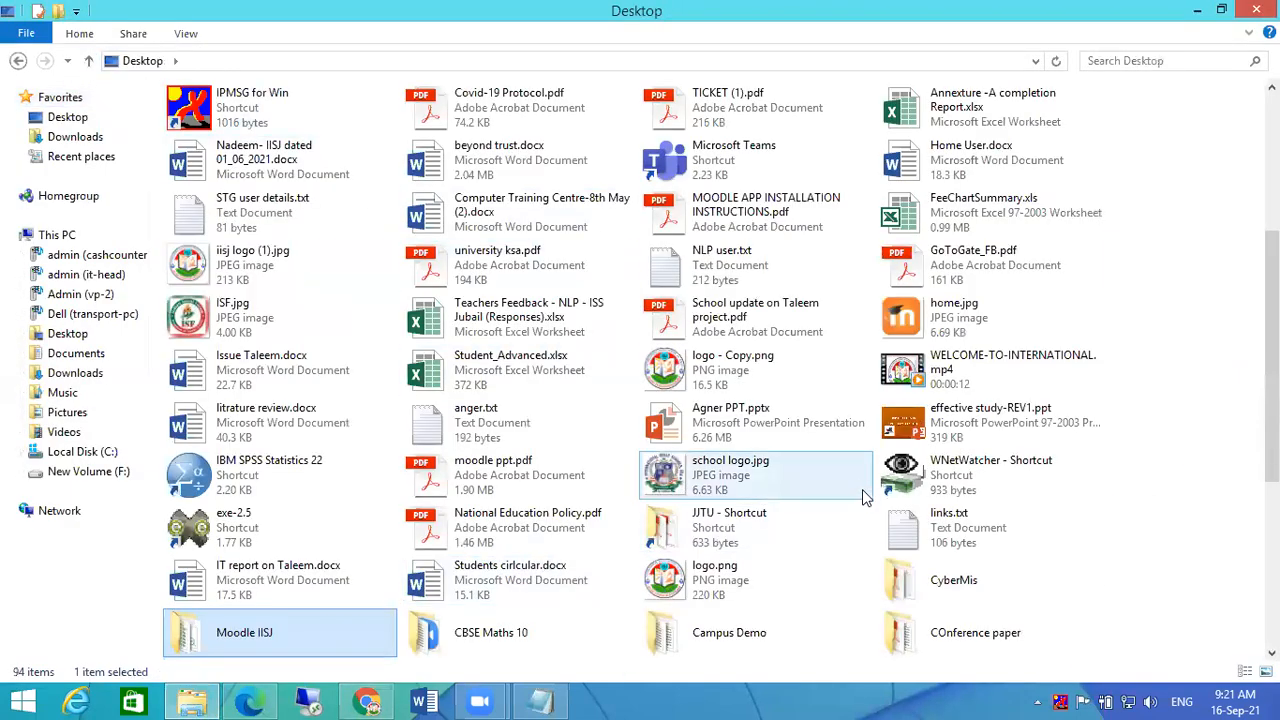
{"action": "scroll", "coordinate": [853, 484], "scroll_direction": "down", "scroll_amount": 3}
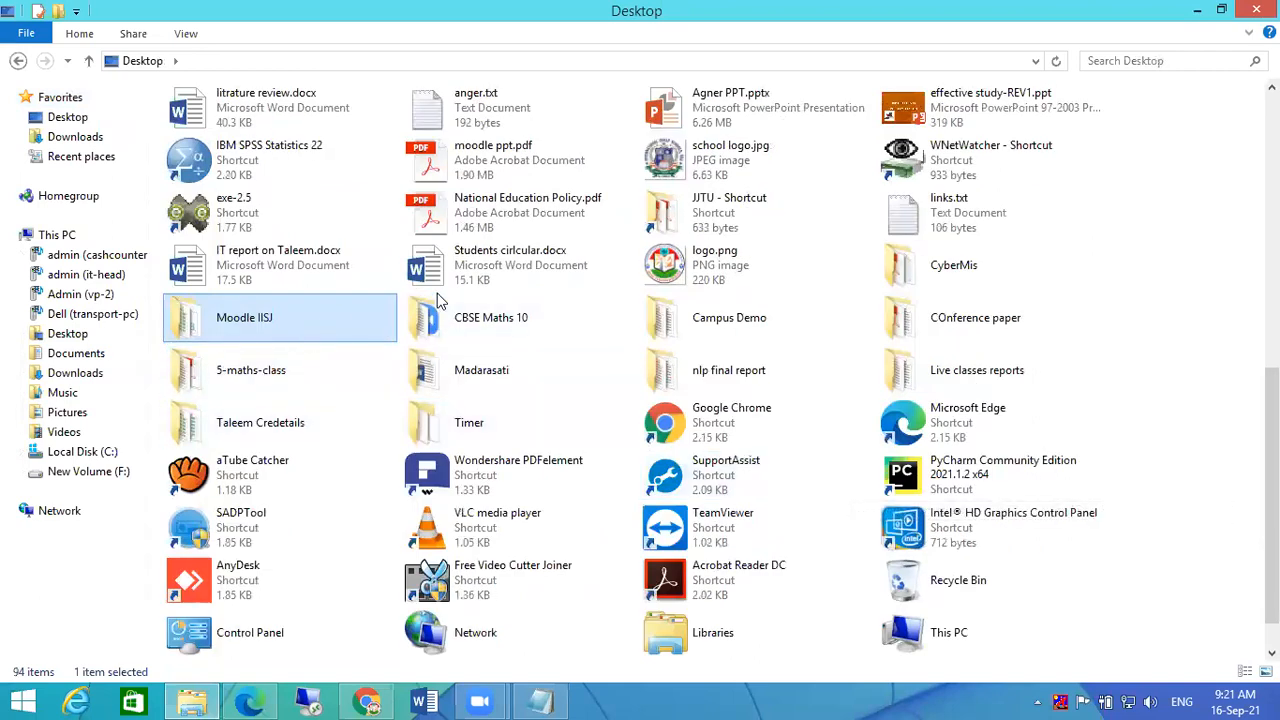
{"action": "double_click", "coordinate": [468, 322]}
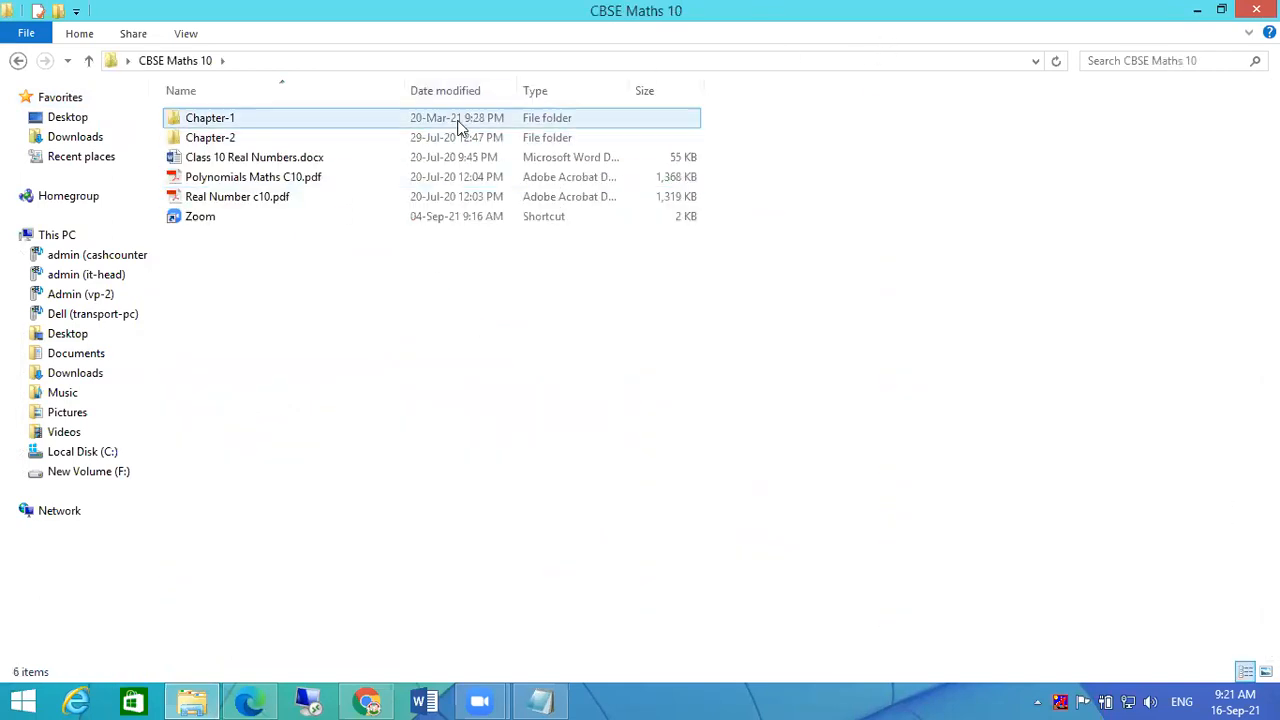
{"action": "double_click", "coordinate": [249, 124]}
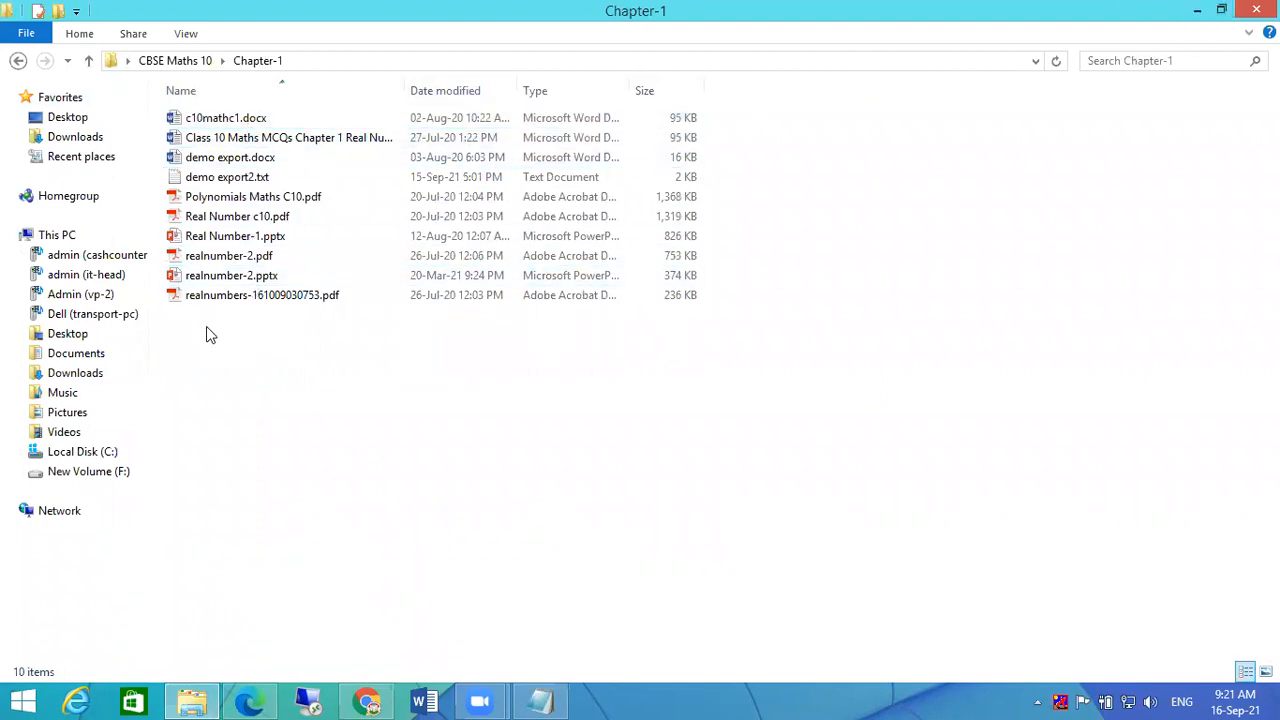
Shrink the Chapter-1 folder window over the course page and upload Polynomials Maths C10.pdf into the e-Text Book section.
{"action": "left_click", "coordinate": [1220, 12]}
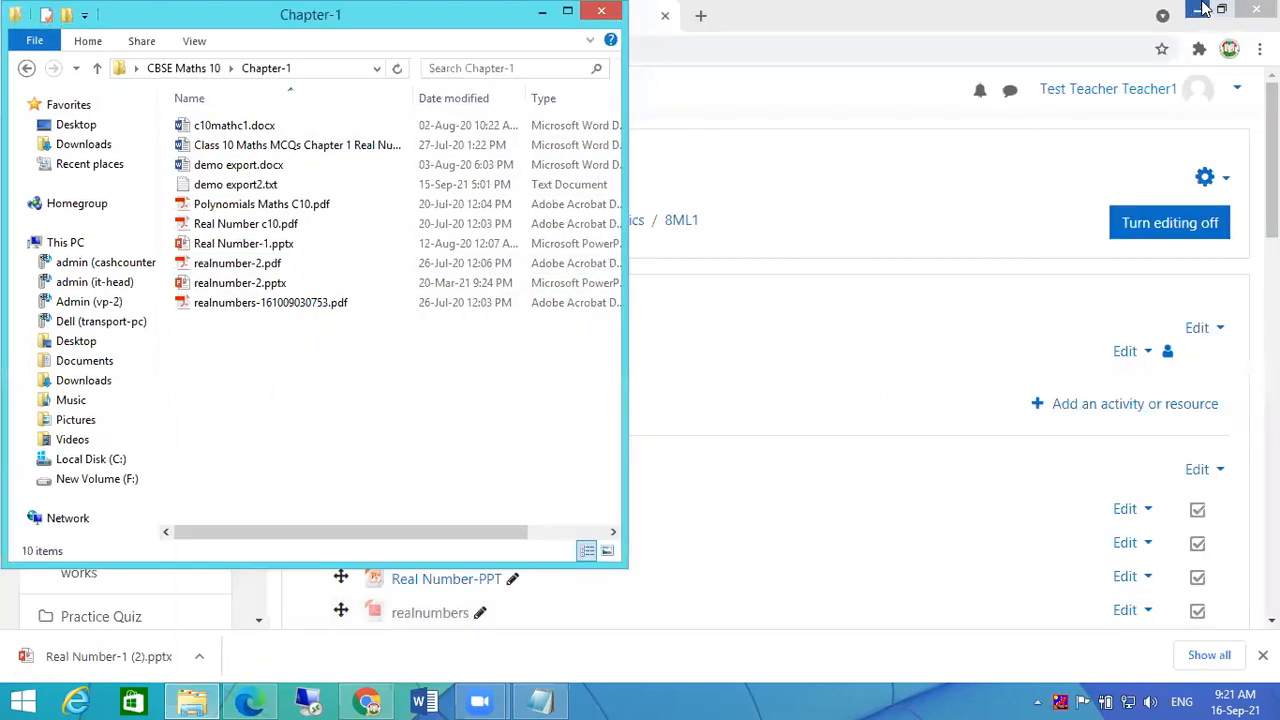
{"action": "double_click", "coordinate": [430, 14]}
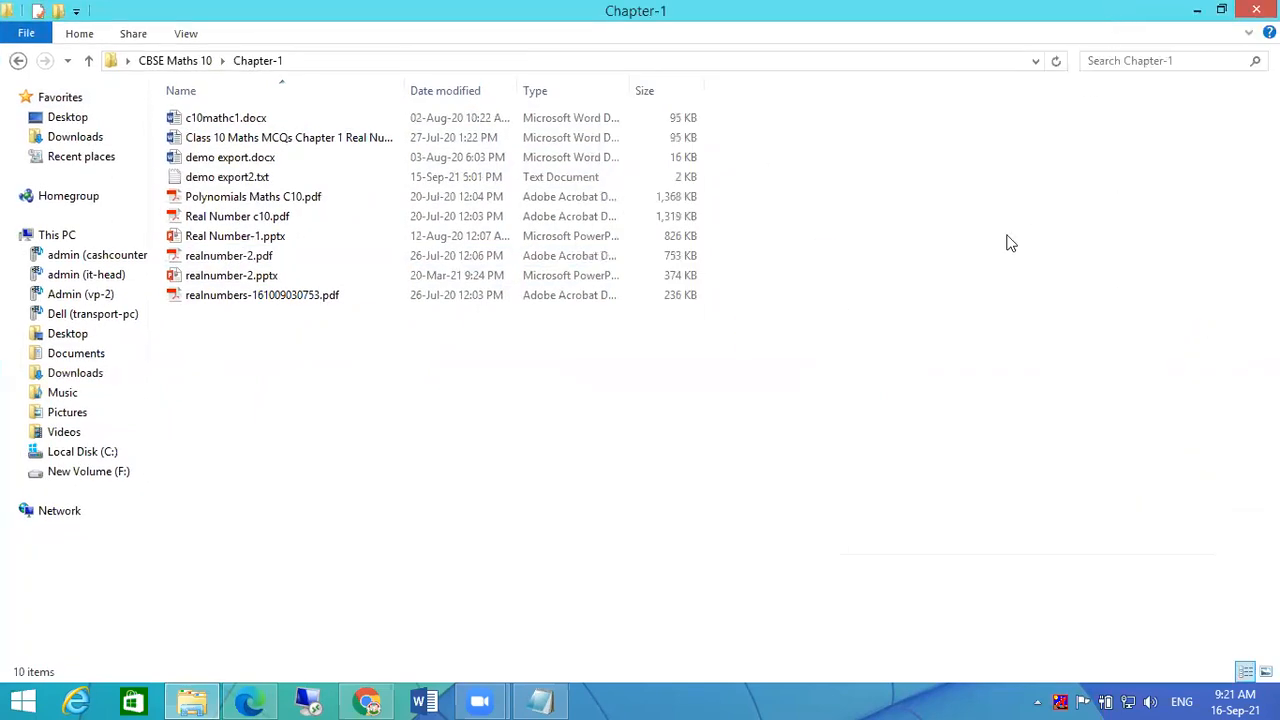
{"action": "left_click", "coordinate": [1220, 12]}
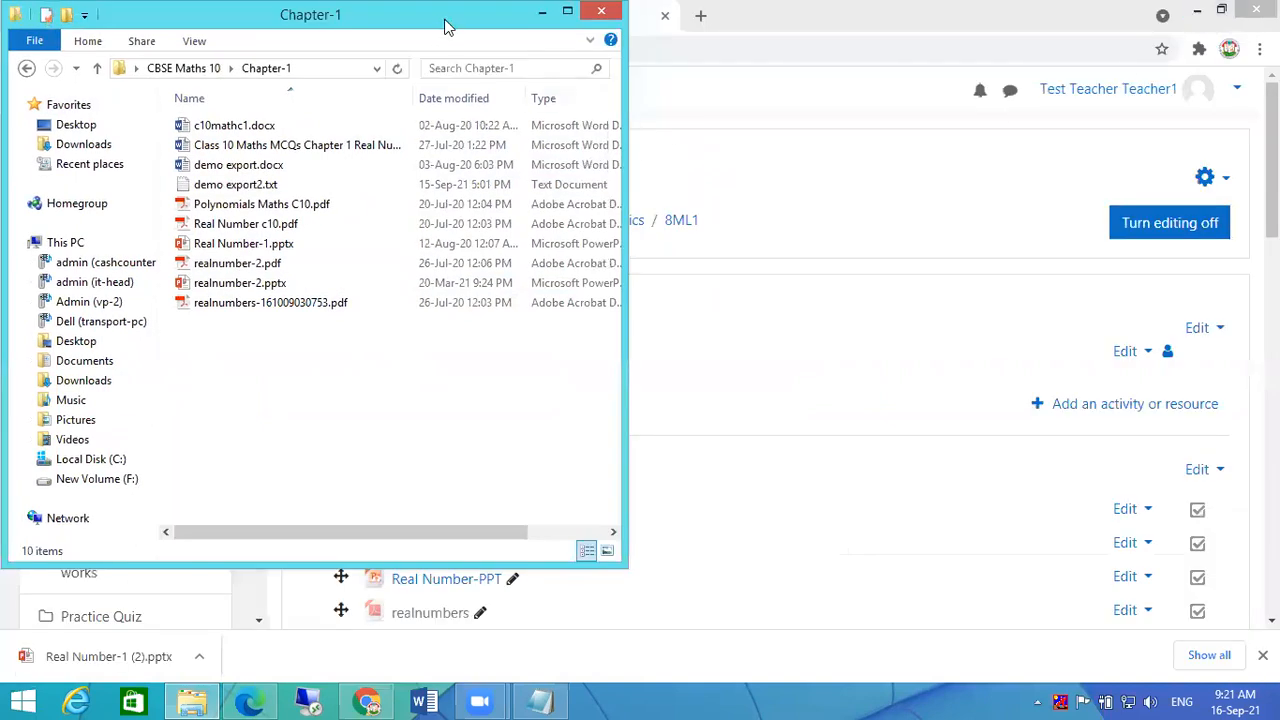
{"action": "left_click_drag", "start_coordinate": [447, 26], "coordinate": [1020, 42]}
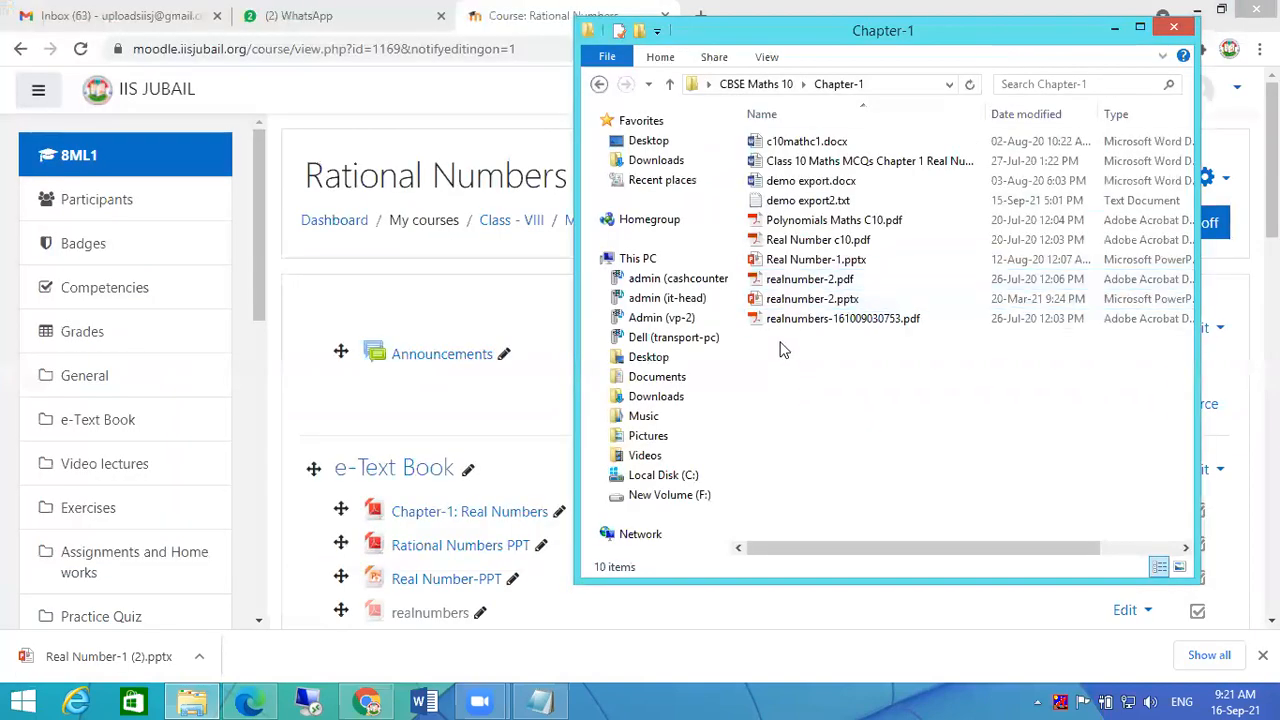
{"action": "left_click_drag", "start_coordinate": [800, 228], "coordinate": [705, 500]}
{"action": "scroll", "coordinate": [740, 448], "scroll_direction": "down", "scroll_amount": 2}
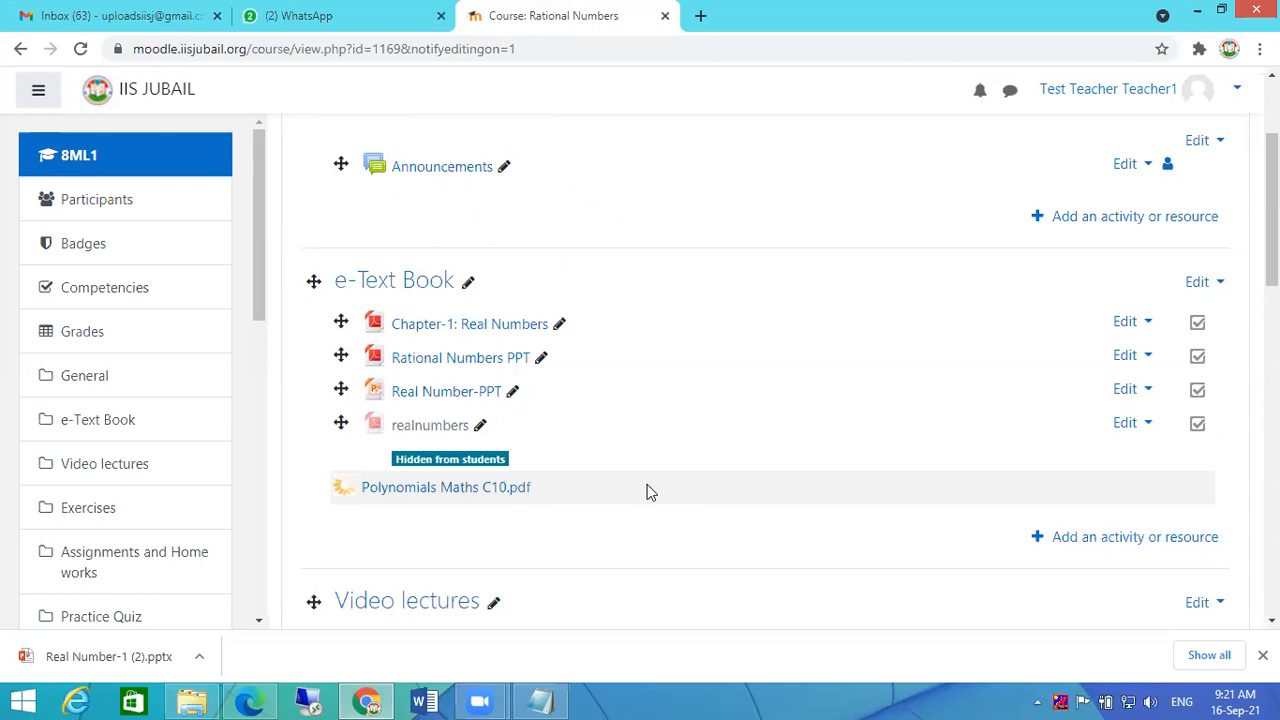
Upload Real Number-1.pptx, realnumber-2.pdf, realnumber-2.pptx and realnumbers-161009030753.pdf together from the Chapter-1 folder into the e-Text Book section.
{"action": "mouse_move", "coordinate": [369, 701]}
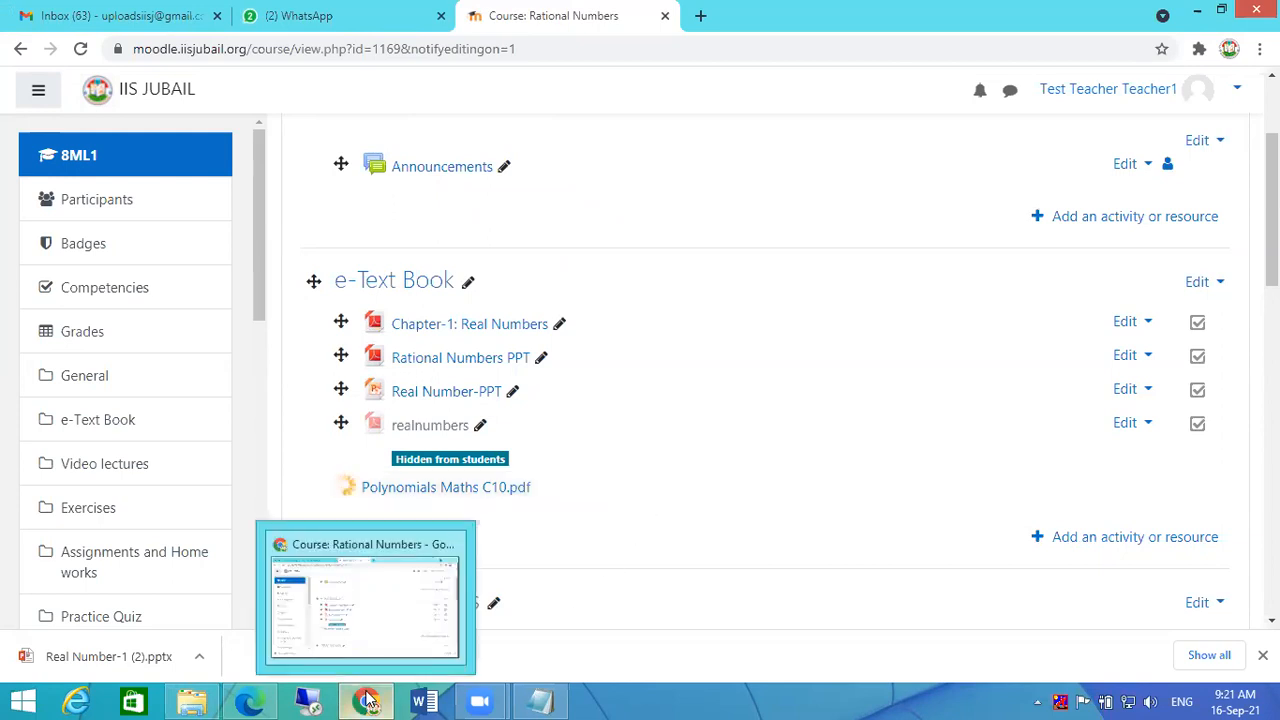
{"action": "left_click", "coordinate": [416, 627]}
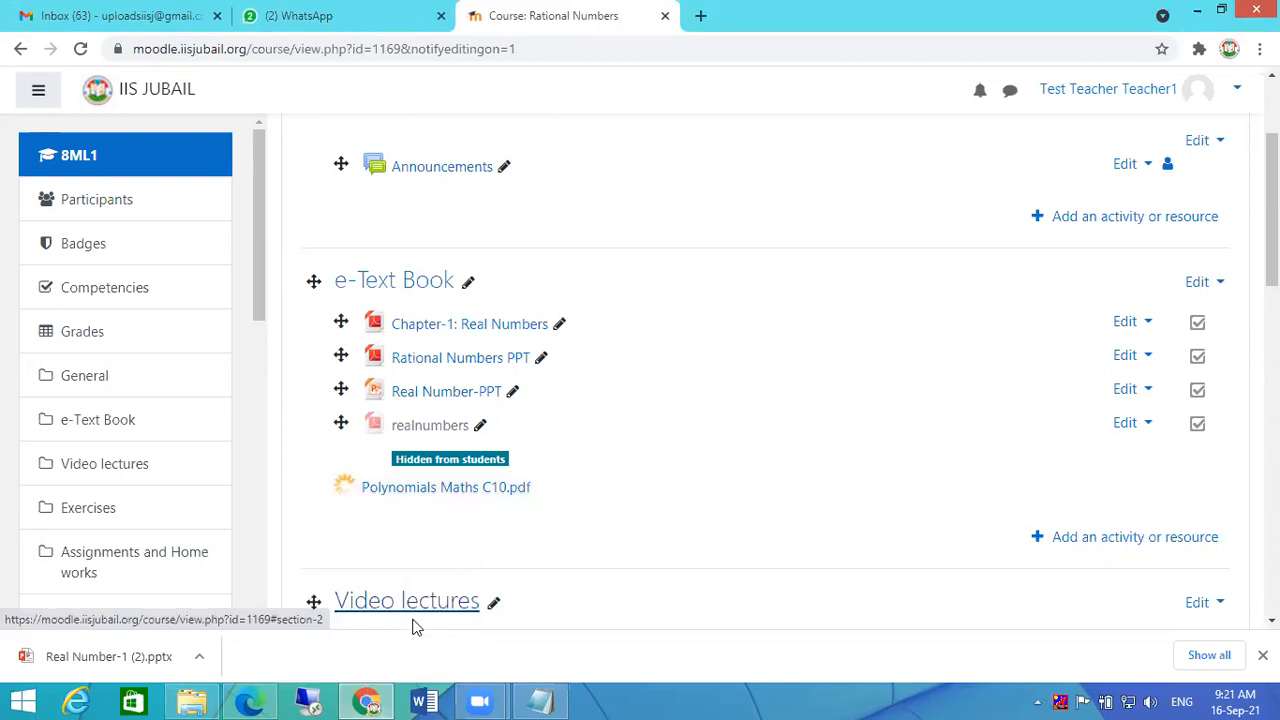
{"action": "left_click", "coordinate": [192, 701]}
{"action": "left_click_drag", "start_coordinate": [774, 368], "coordinate": [845, 264]}
{"action": "left_click_drag", "start_coordinate": [545, 467], "coordinate": [476, 534]}
{"action": "scroll", "coordinate": [1052, 355], "scroll_direction": "down", "scroll_amount": 2}
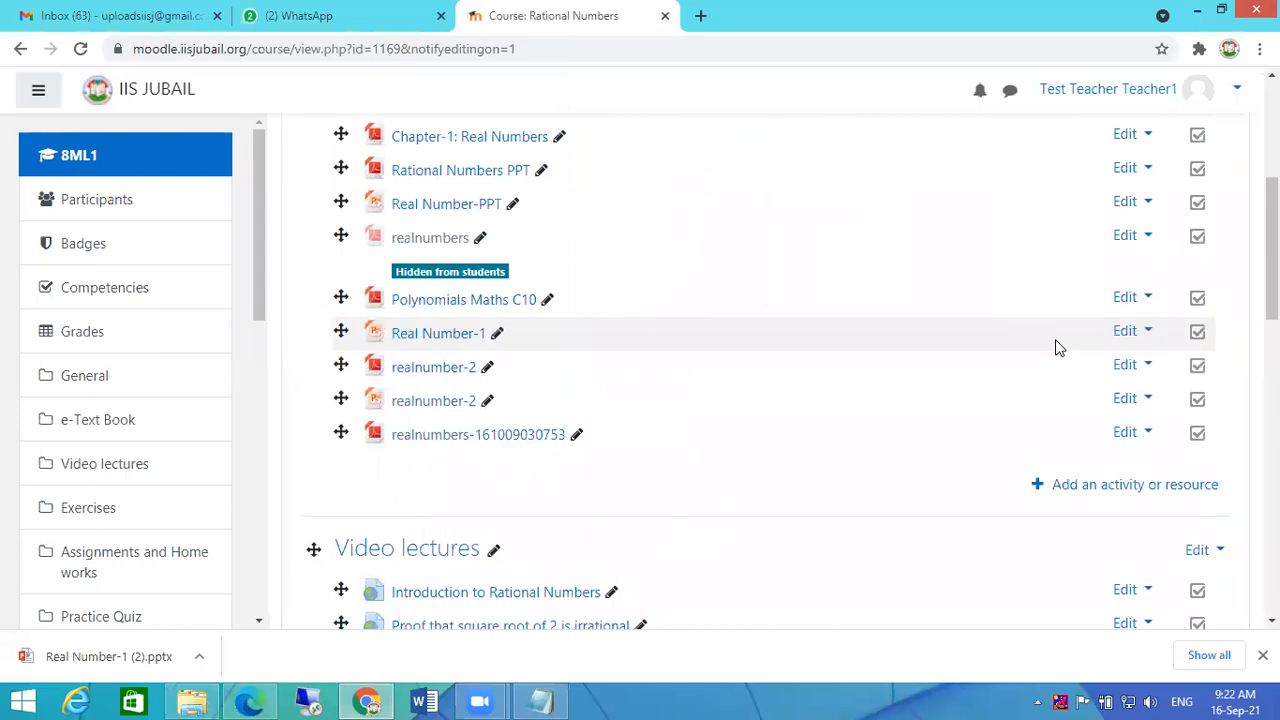
Rename the Polynomials Maths C10 resource to Polynomials Math and hide it from students.
{"action": "left_click", "coordinate": [548, 300]}
{"action": "left_click", "coordinate": [552, 300]}
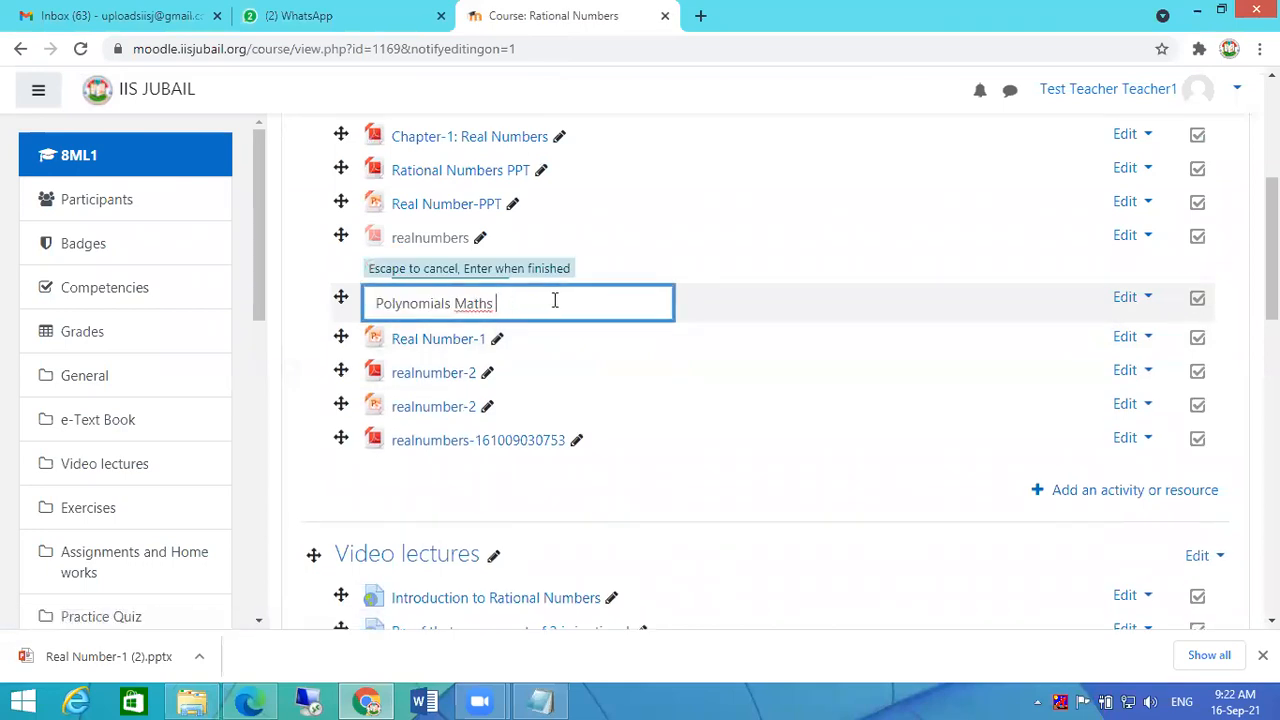
{"action": "key", "text": "Return"}
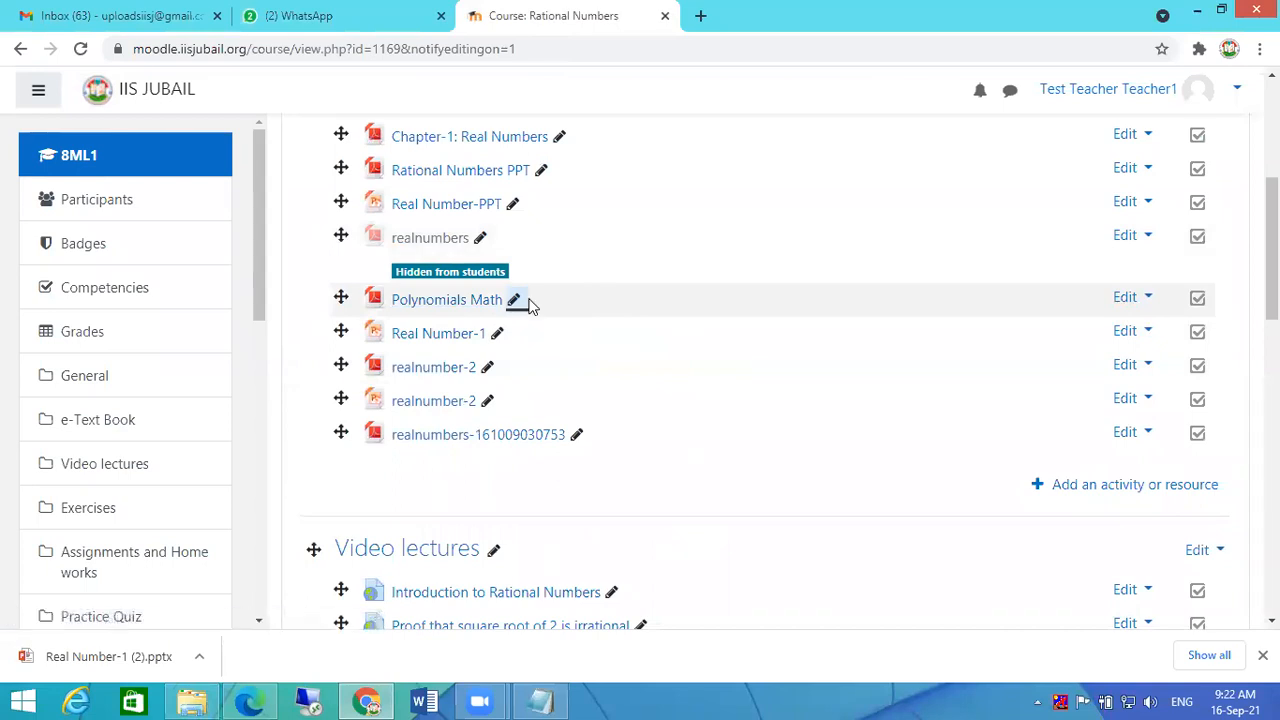
{"action": "left_click", "coordinate": [1150, 298]}
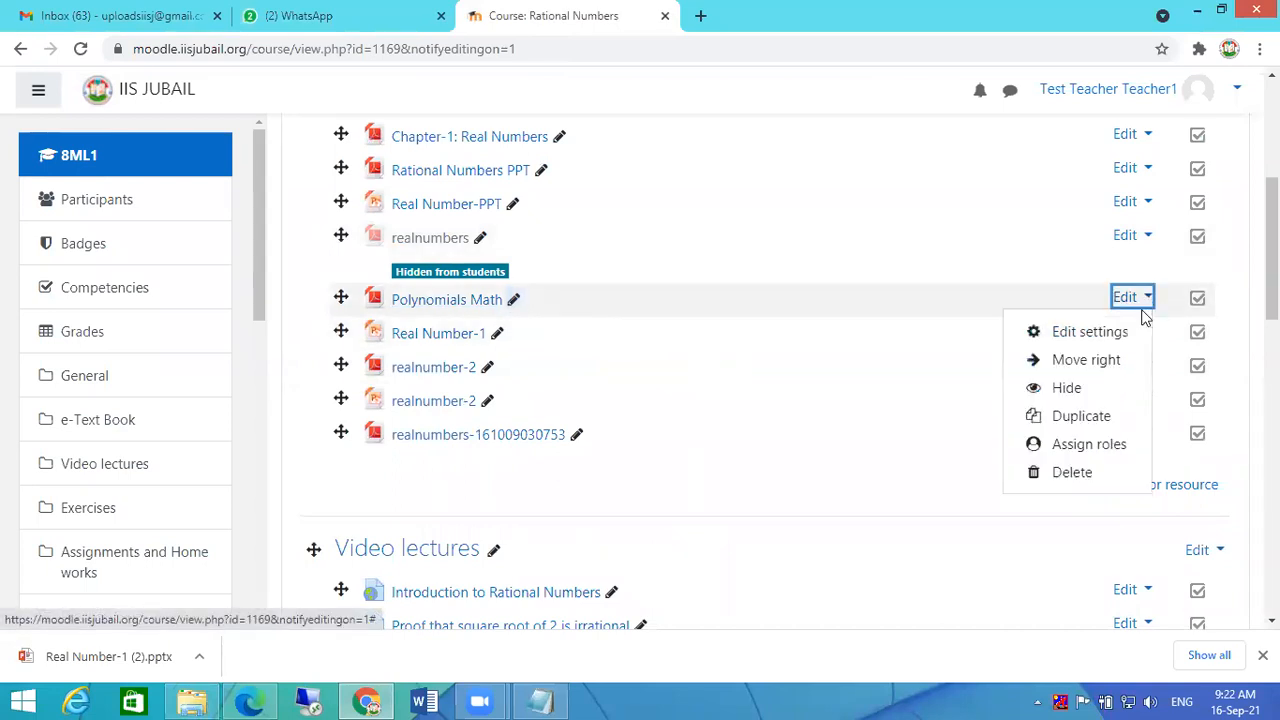
{"action": "left_click", "coordinate": [1100, 390]}
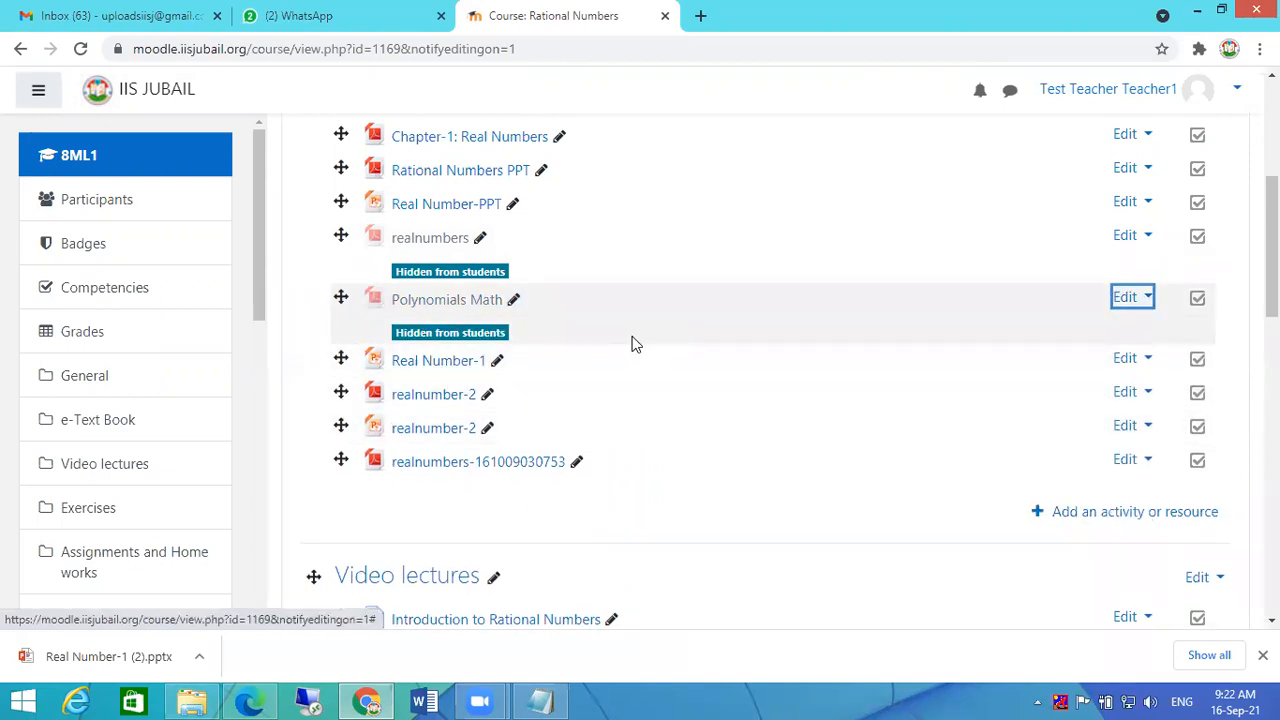
Switch to the student's Moodle session in Edge and check the e-Text Book section of the Rational Numbers course.
{"action": "left_click", "coordinate": [252, 700]}
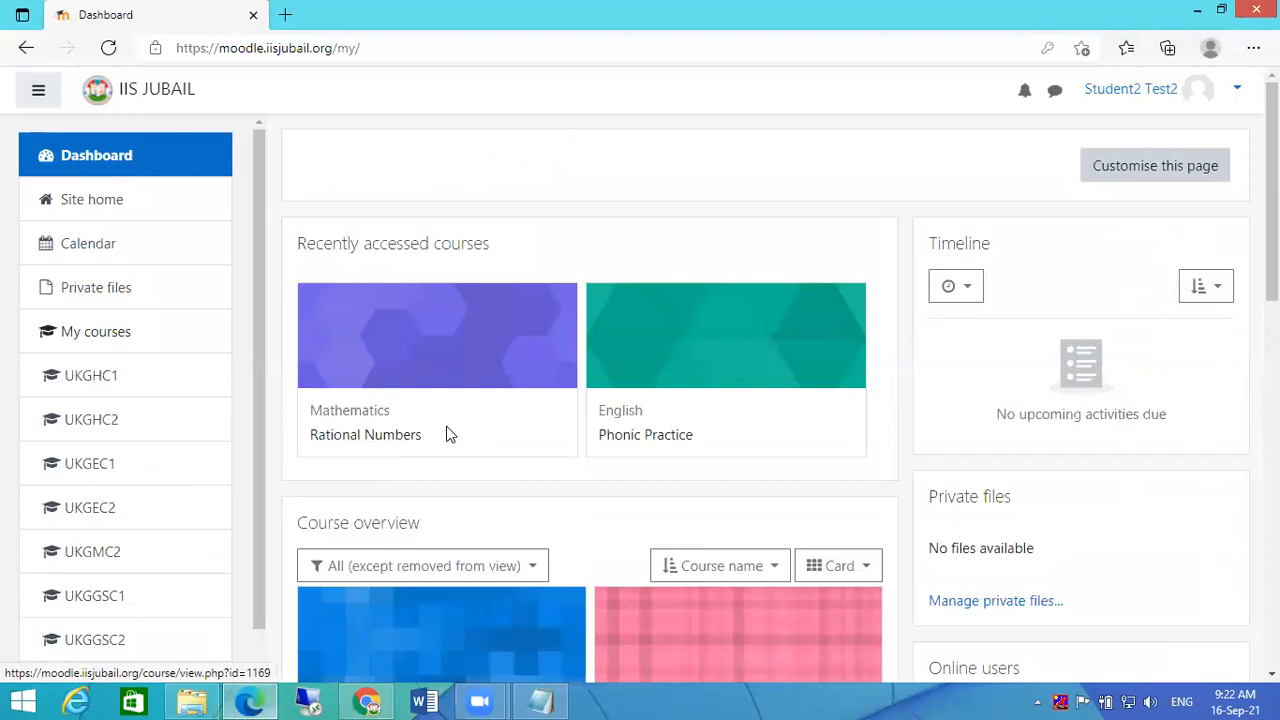
{"action": "left_click", "coordinate": [403, 444]}
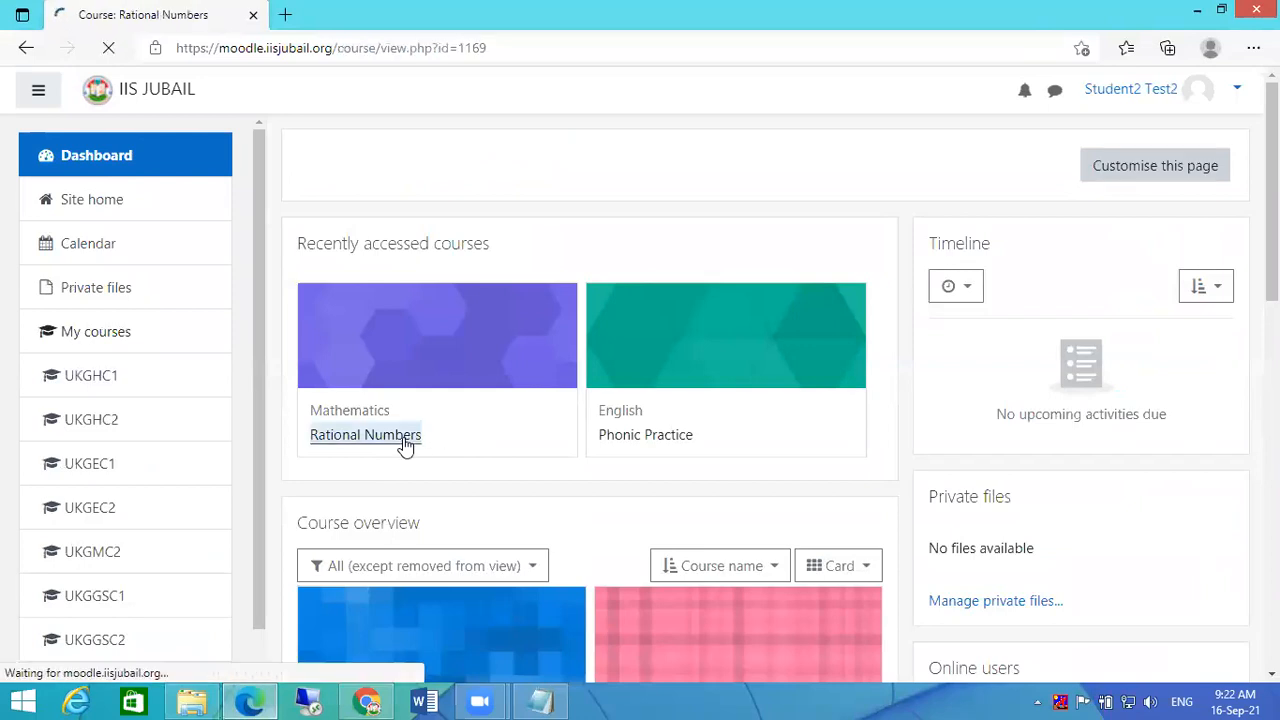
{"action": "scroll", "coordinate": [803, 291], "scroll_direction": "down", "scroll_amount": 2}
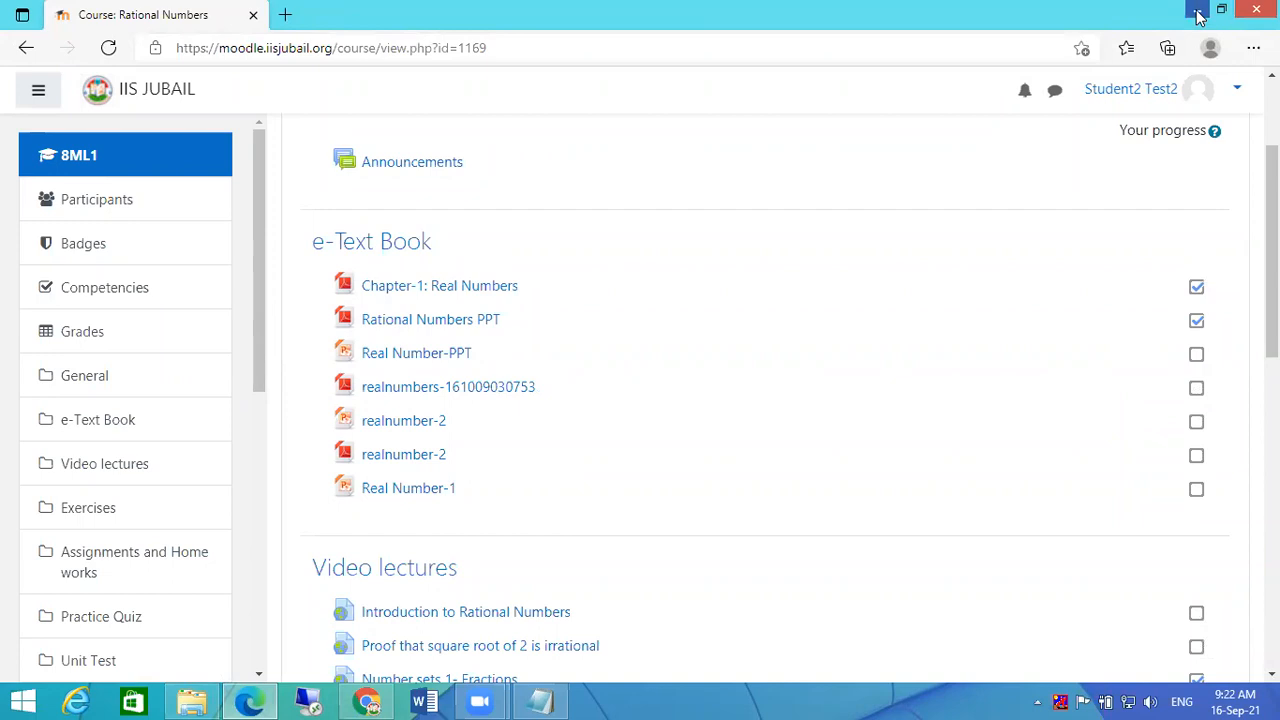
{"action": "left_click", "coordinate": [375, 698]}
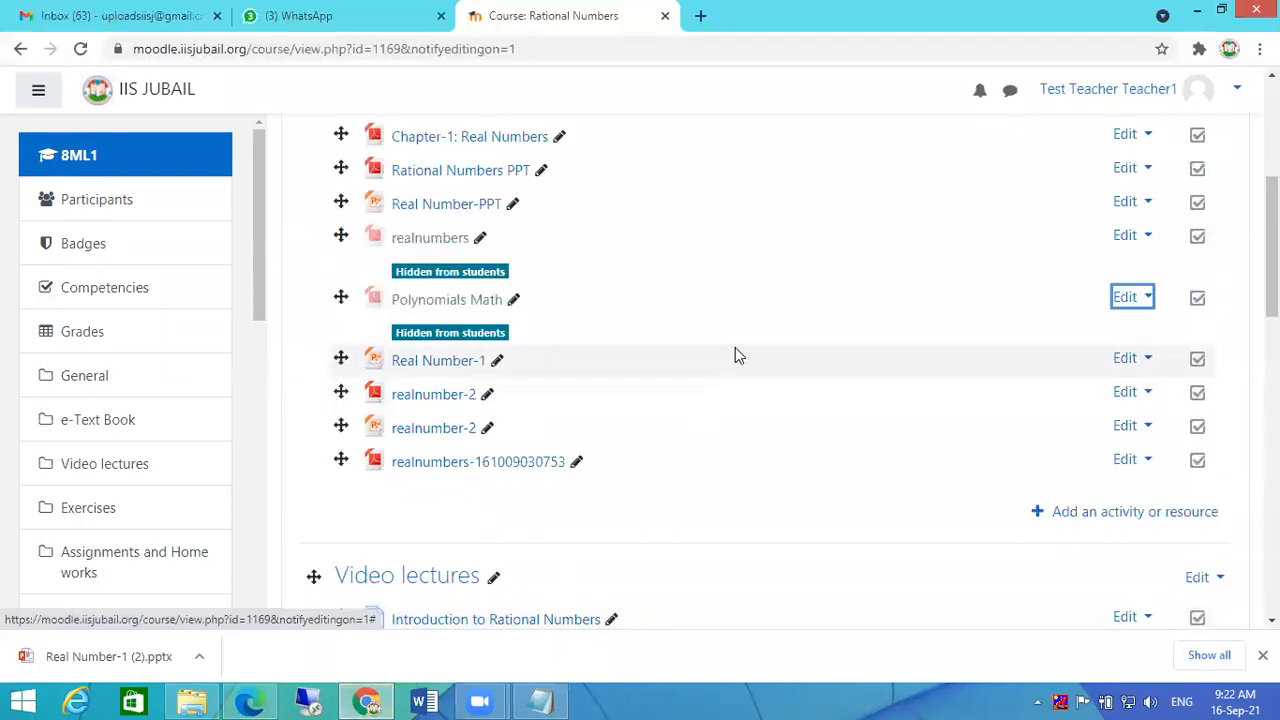
{"action": "left_click", "coordinate": [1150, 462]}
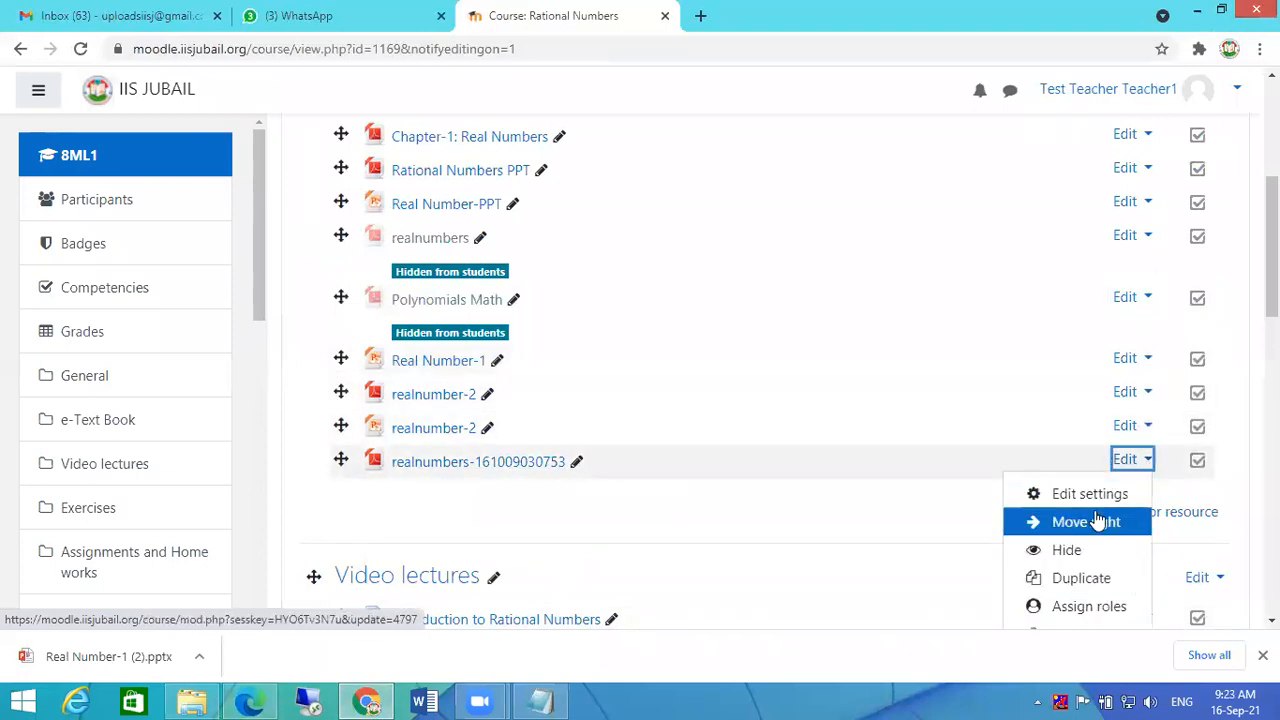
{"action": "scroll", "coordinate": [1097, 520], "scroll_direction": "down", "scroll_amount": 1}
{"action": "left_click", "coordinate": [1089, 541]}
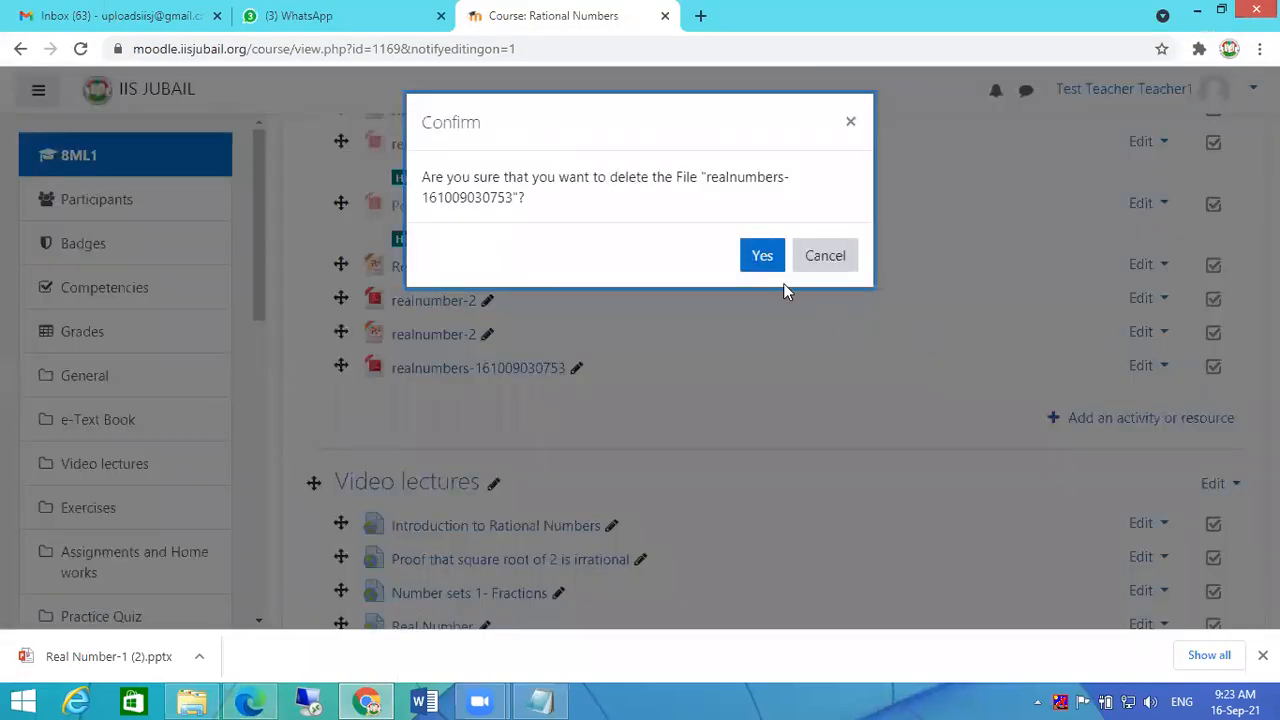
{"action": "left_click", "coordinate": [766, 258]}
Delete both realnumber-2 files, the presentation and the PDF, from the e-Text Book section.
{"action": "left_click", "coordinate": [1138, 334]}
{"action": "left_click", "coordinate": [1060, 506]}
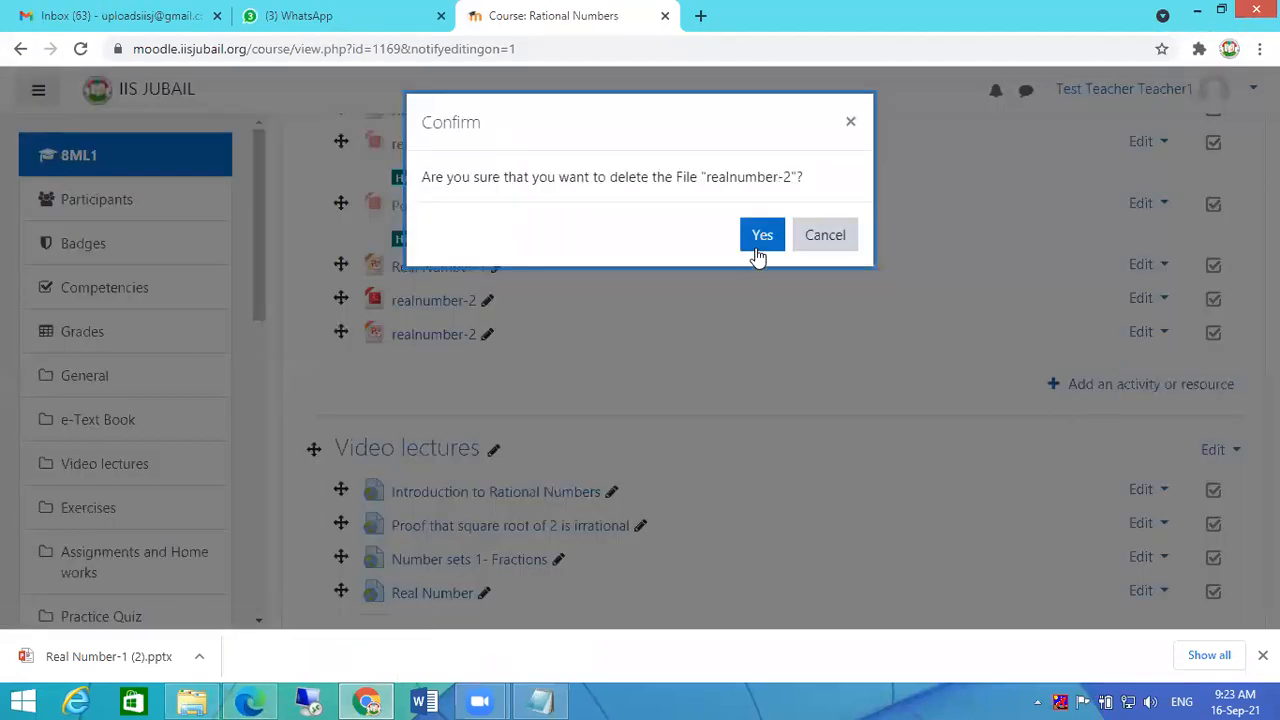
{"action": "left_click", "coordinate": [758, 256]}
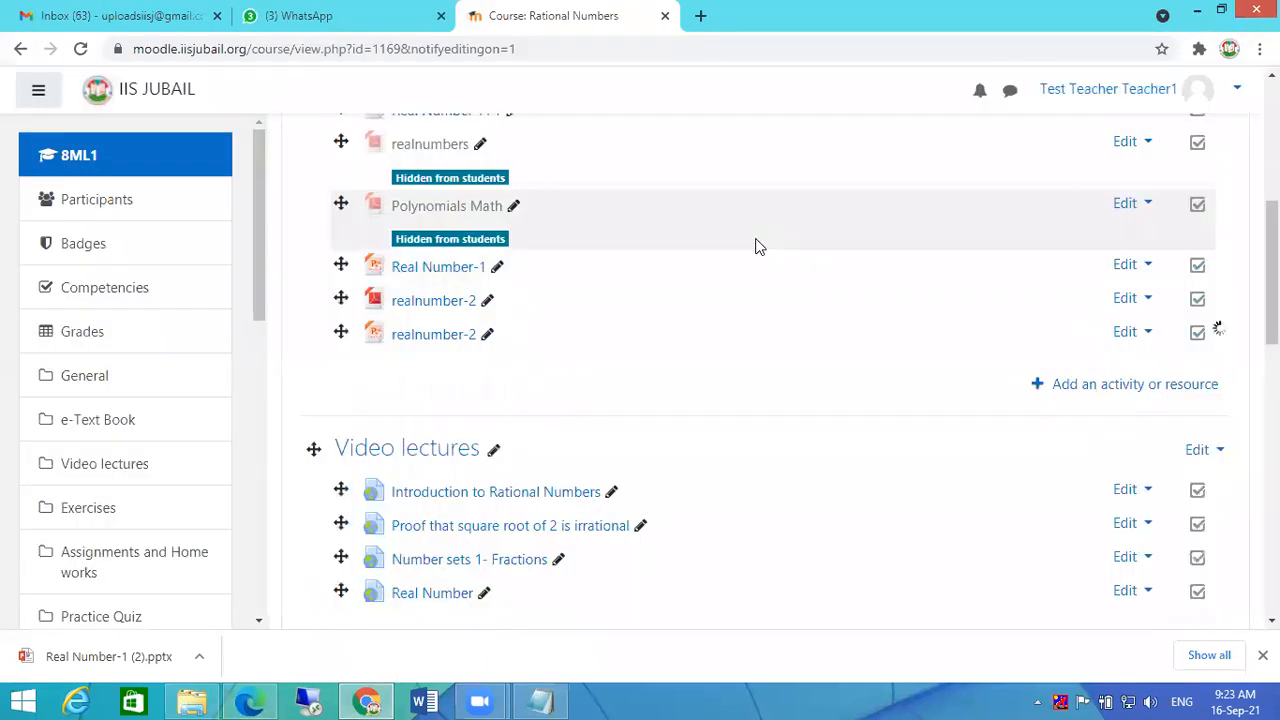
{"action": "left_click", "coordinate": [1140, 300]}
{"action": "left_click", "coordinate": [1050, 471]}
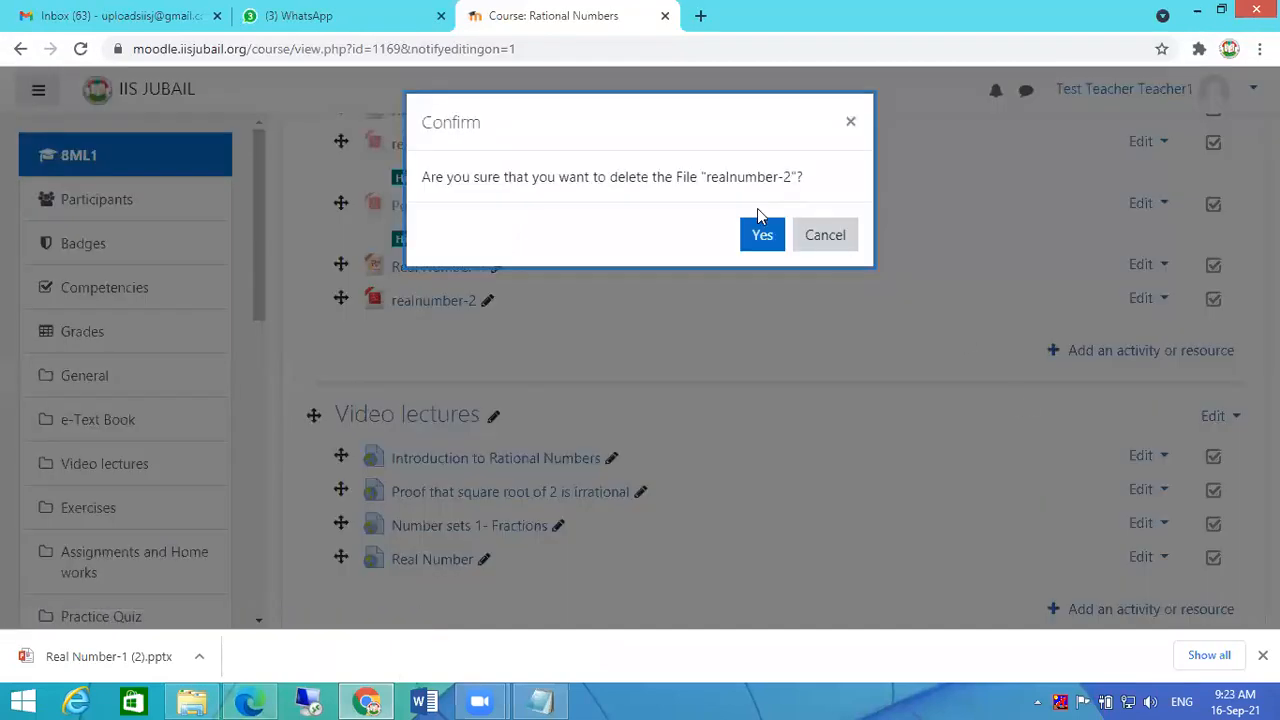
{"action": "left_click", "coordinate": [762, 234]}
Look over the edited sections and reload the student's course page in Edge to check its e-Text Book list.
{"action": "scroll", "coordinate": [474, 245], "scroll_direction": "up", "scroll_amount": 4}
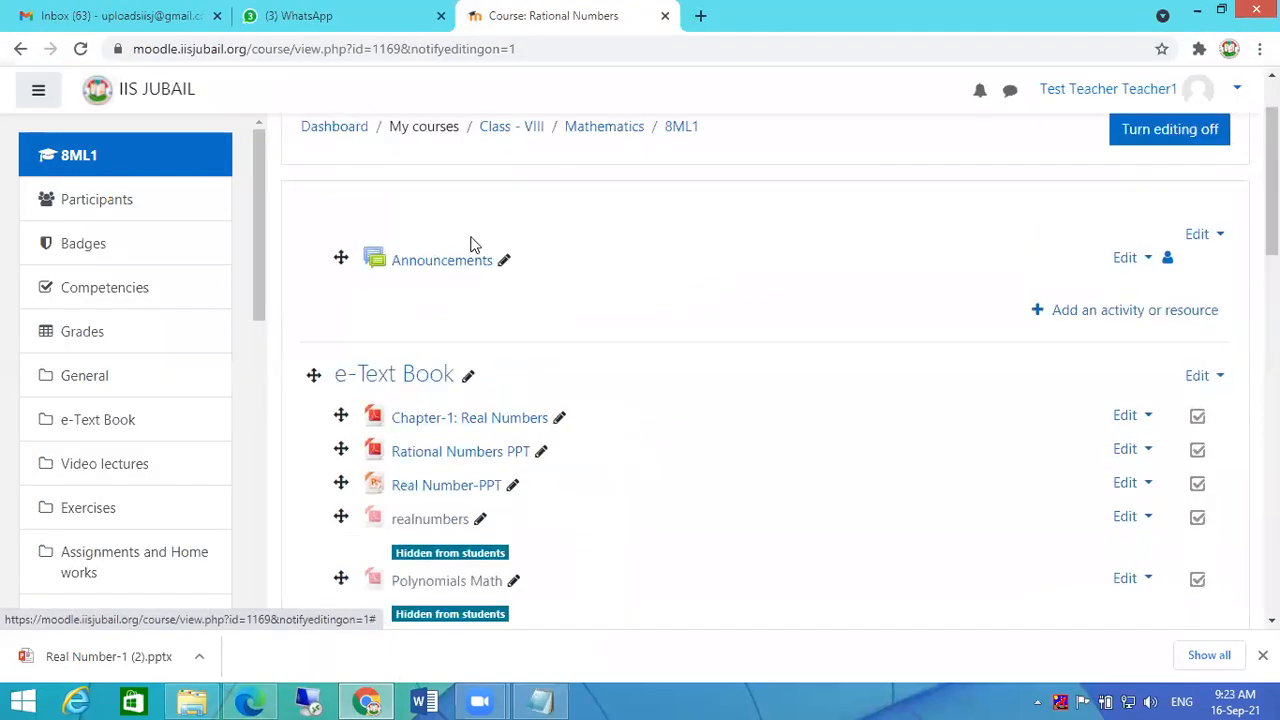
{"action": "scroll", "coordinate": [680, 354], "scroll_direction": "down", "scroll_amount": 4}
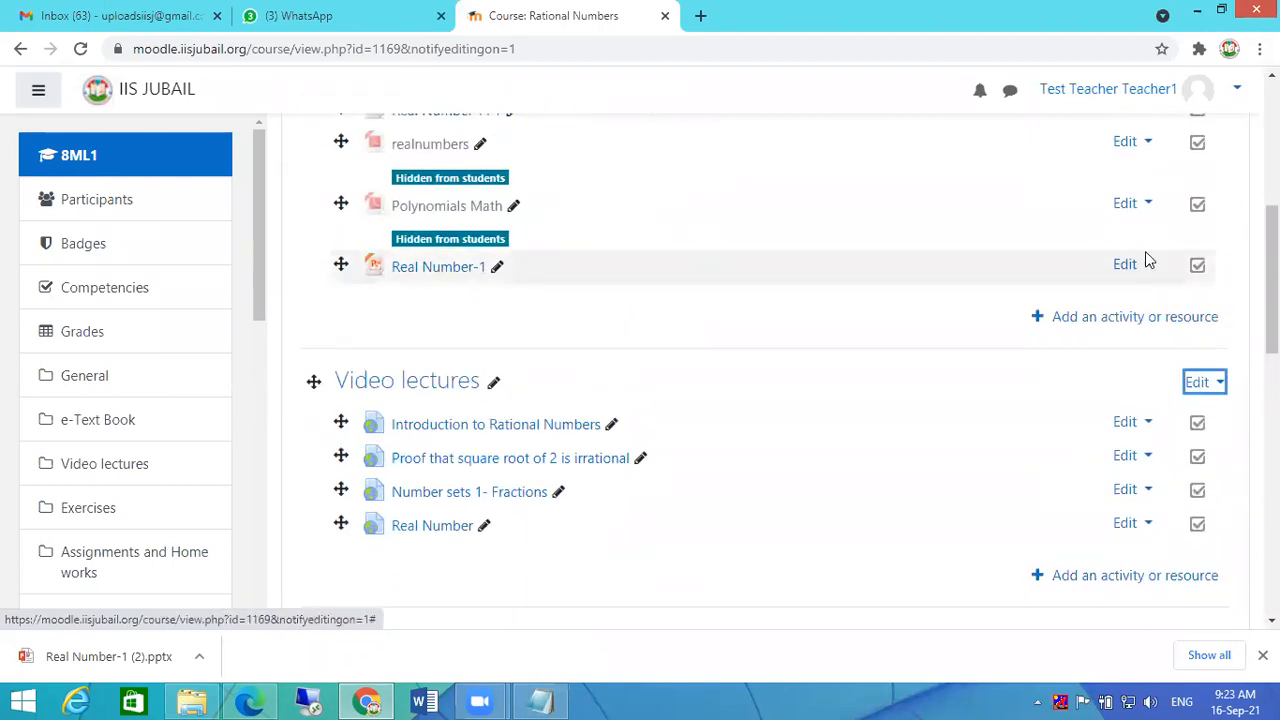
{"action": "left_click", "coordinate": [249, 702]}
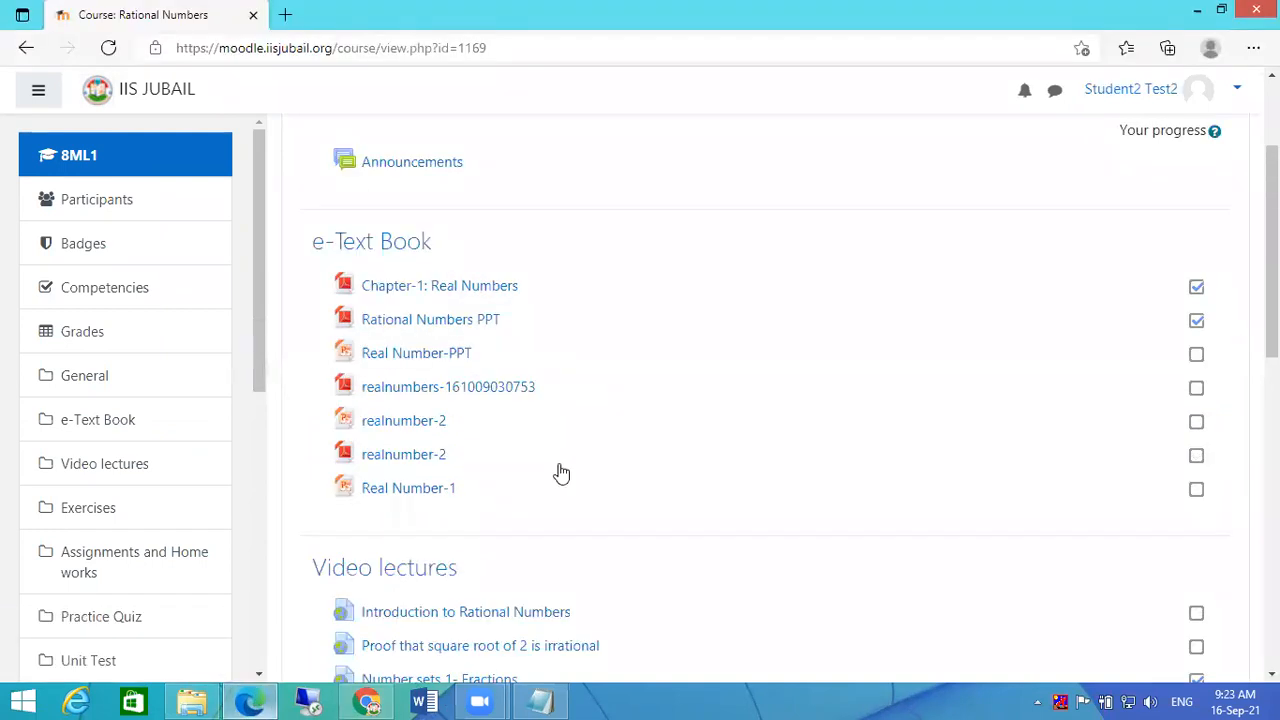
{"action": "left_click", "coordinate": [108, 48]}
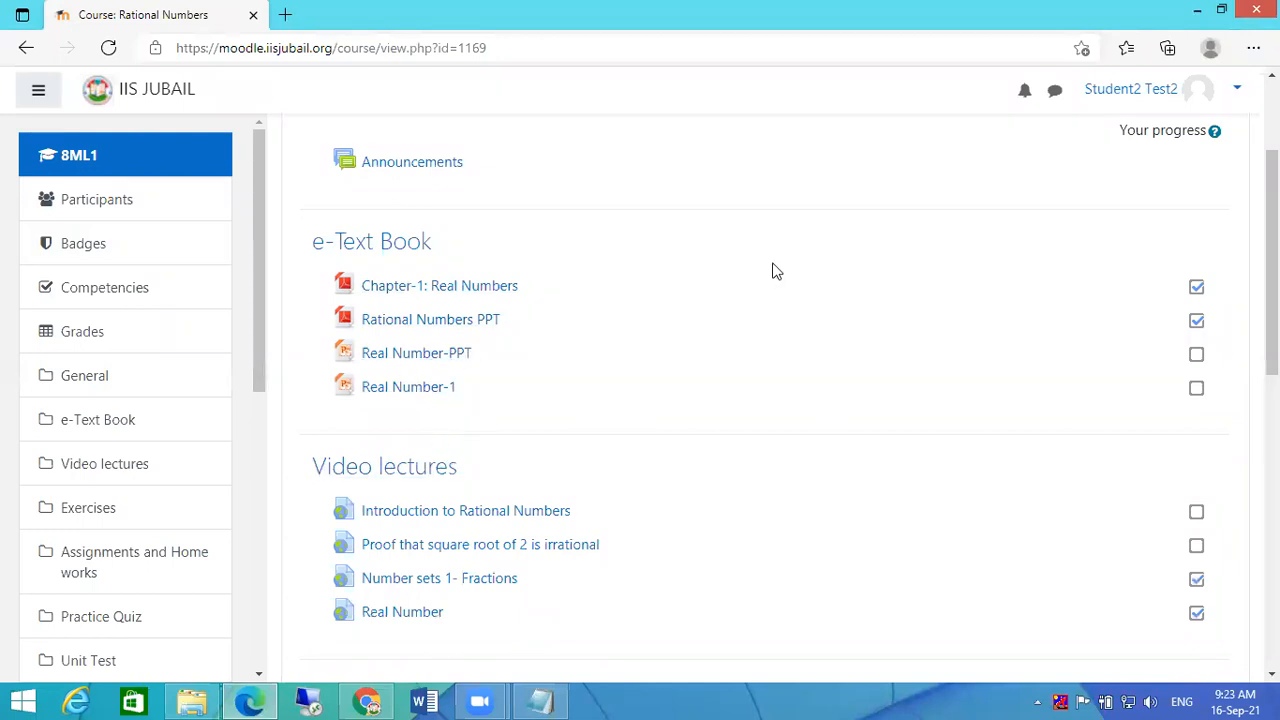
Make Polynomials Math visible to students from the teacher's course in Chrome, and reload the student's course page in Edge.
{"action": "left_click", "coordinate": [367, 702]}
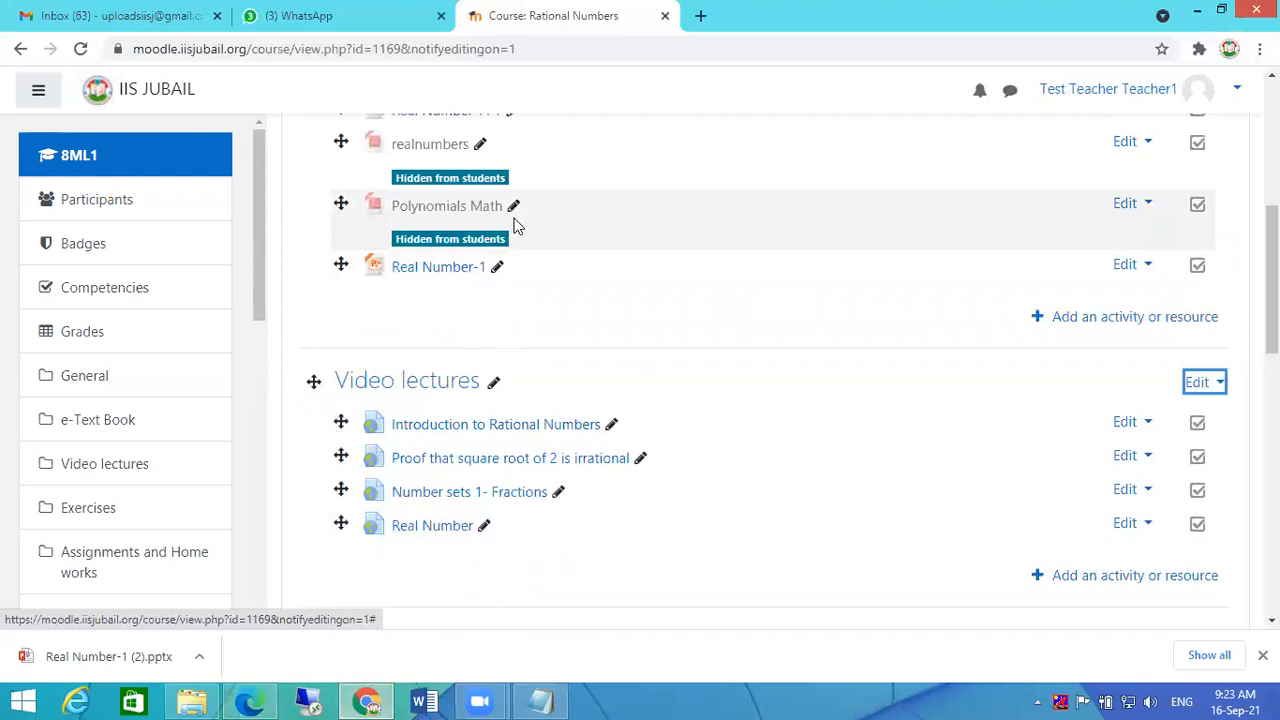
{"action": "left_click", "coordinate": [1140, 204]}
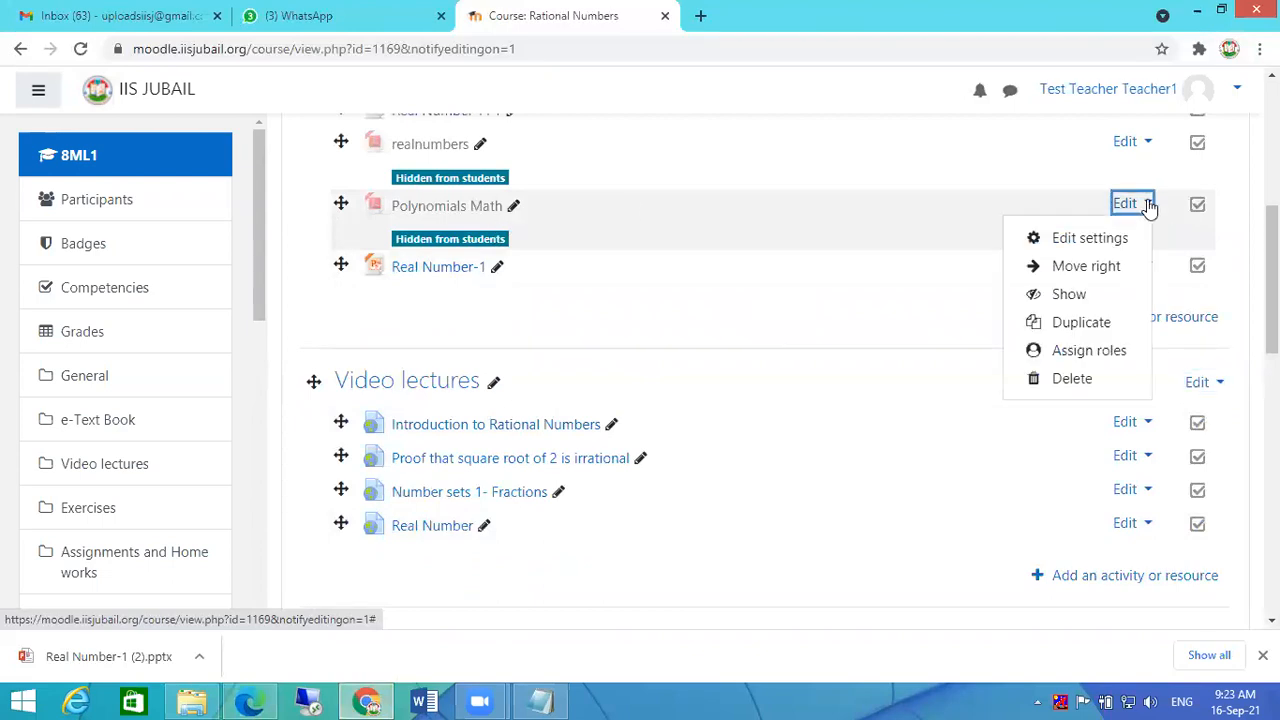
{"action": "left_click", "coordinate": [1100, 300]}
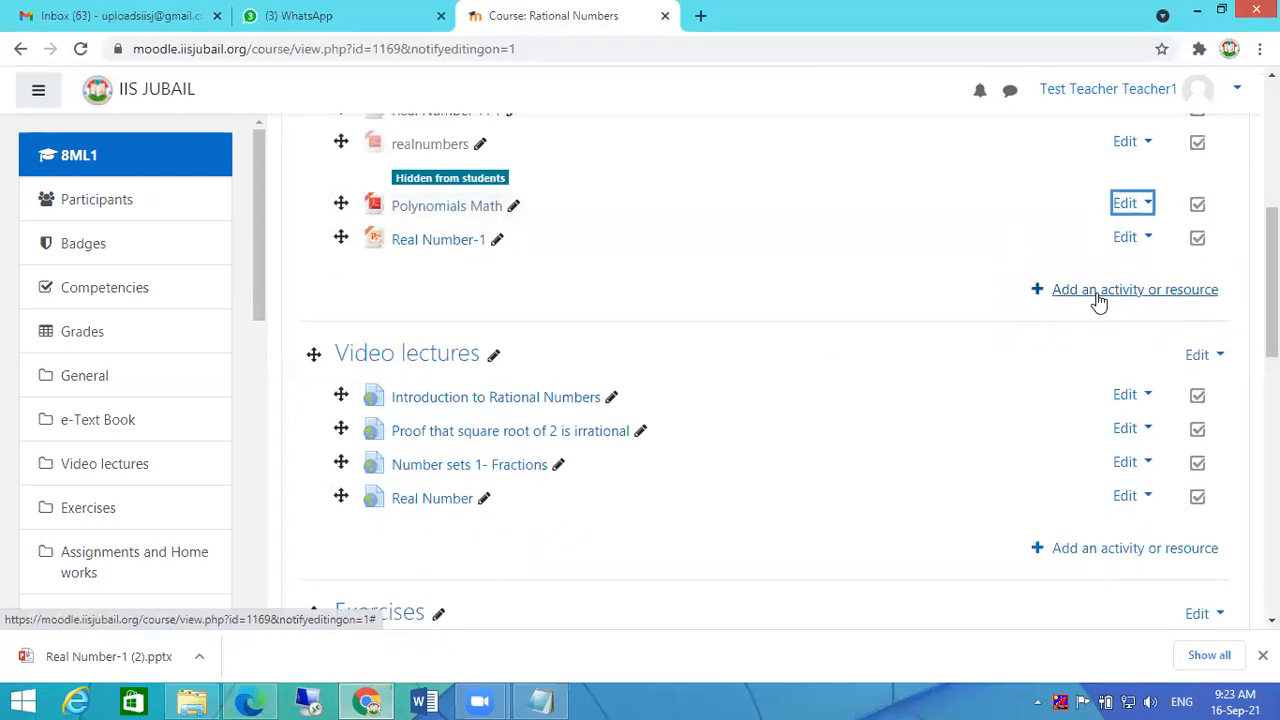
{"action": "left_click", "coordinate": [262, 698]}
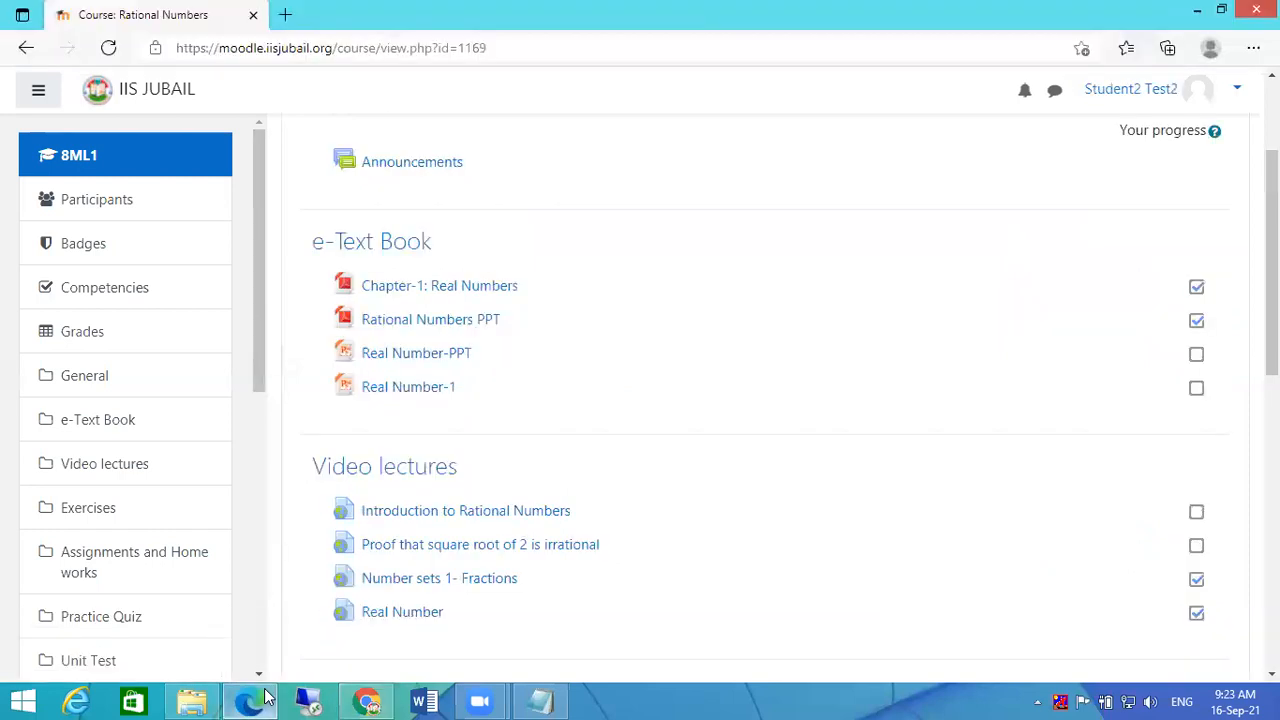
{"action": "left_click", "coordinate": [108, 48]}
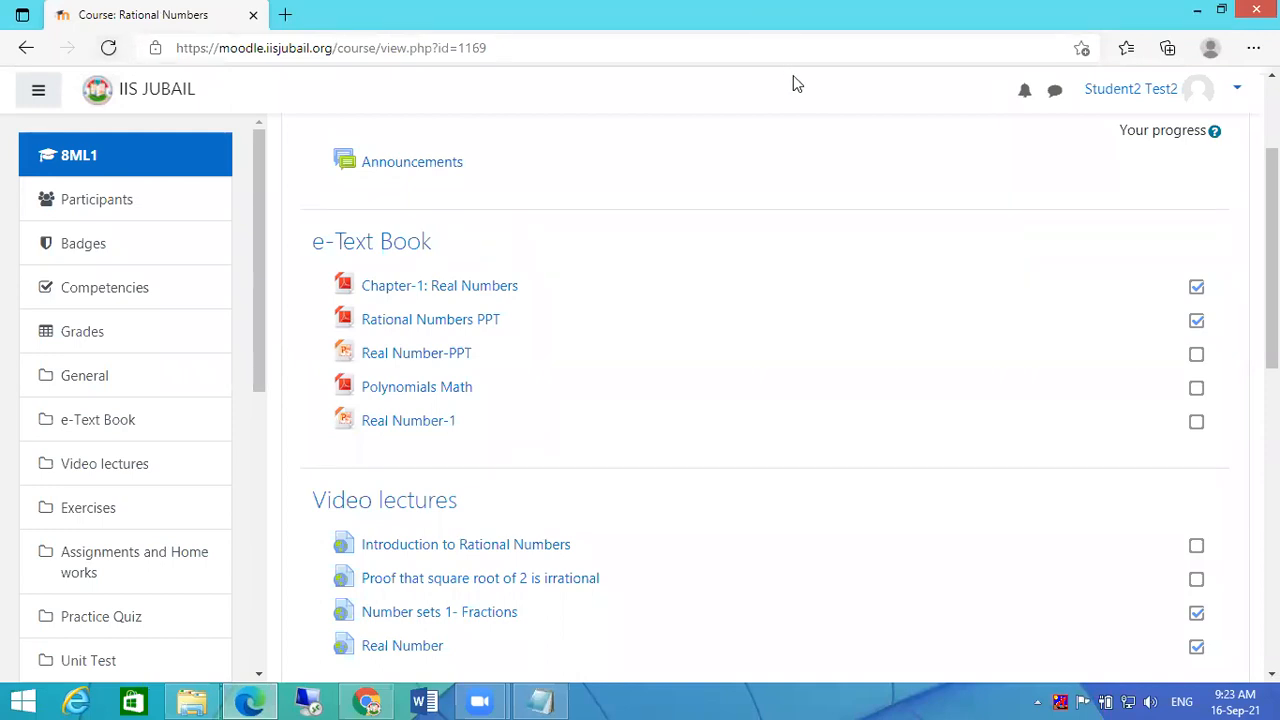
Switch back to the teacher's course in Chrome and delete the Real Number-1 presentation from the e-Text Book section.
{"action": "left_click", "coordinate": [1201, 12]}
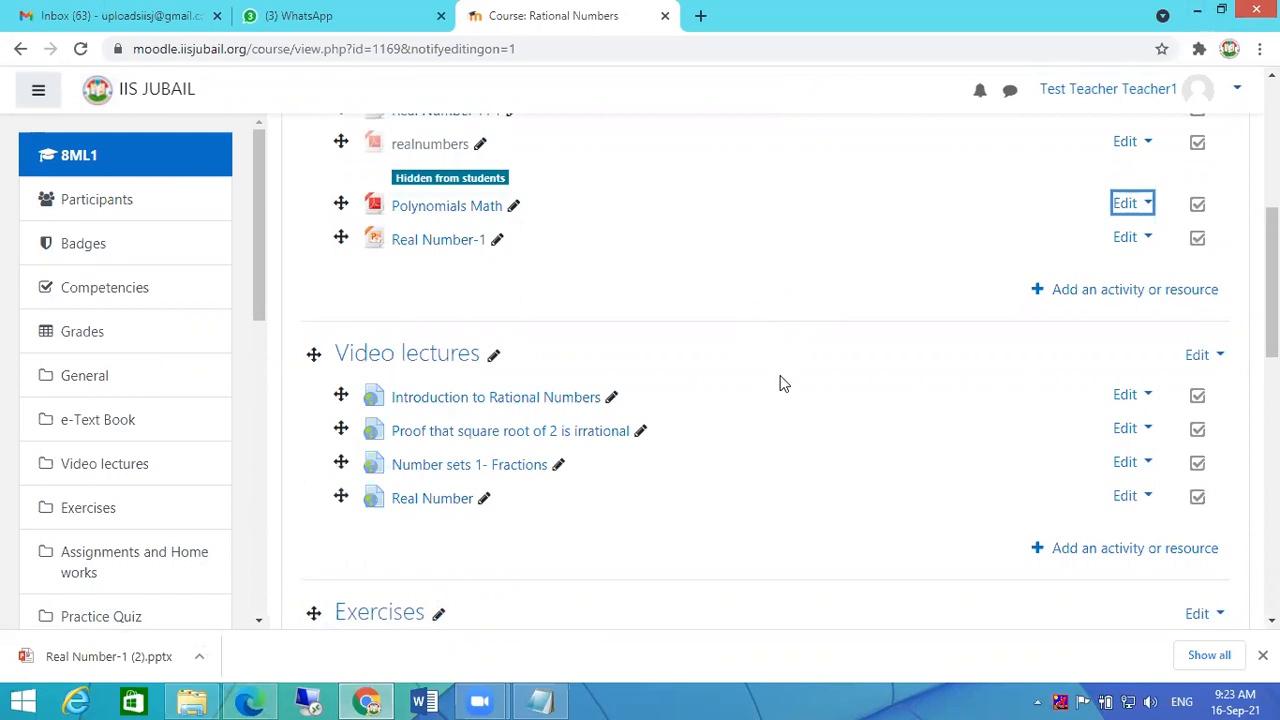
{"action": "scroll", "coordinate": [800, 248], "scroll_direction": "up", "scroll_amount": 2}
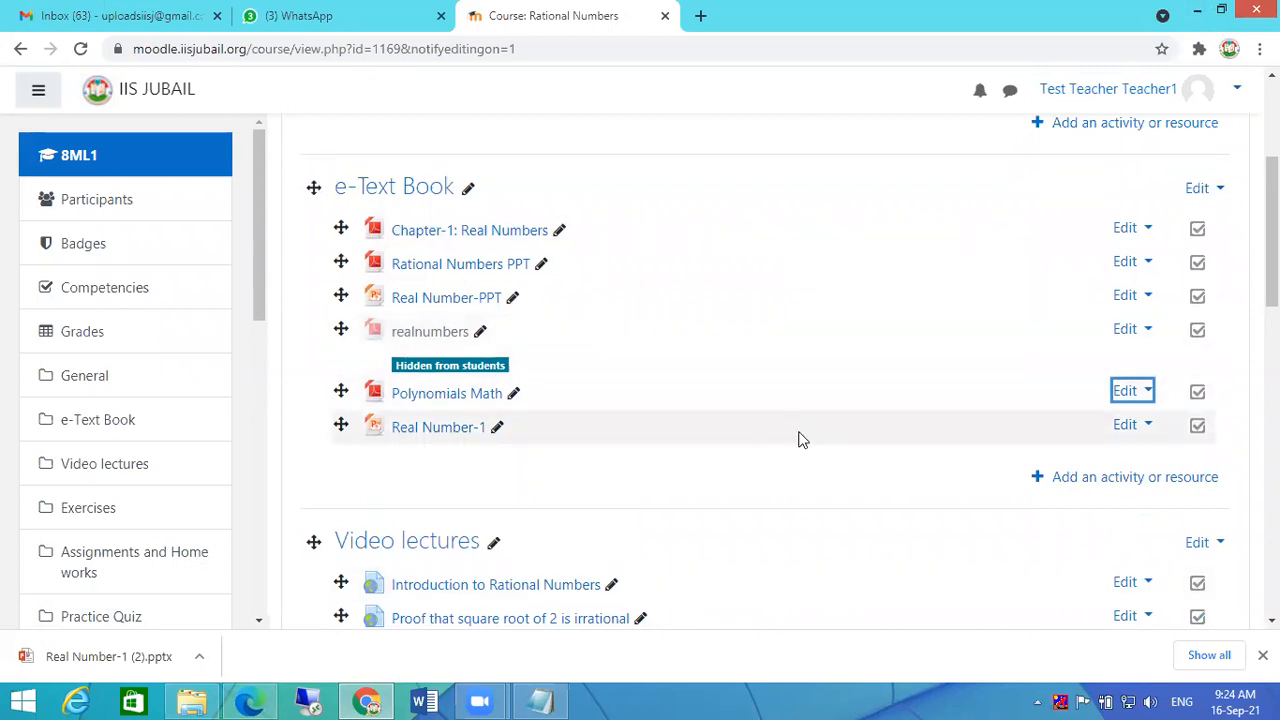
{"action": "left_click", "coordinate": [1140, 426]}
{"action": "left_click", "coordinate": [1080, 597]}
{"action": "left_click", "coordinate": [763, 236]}
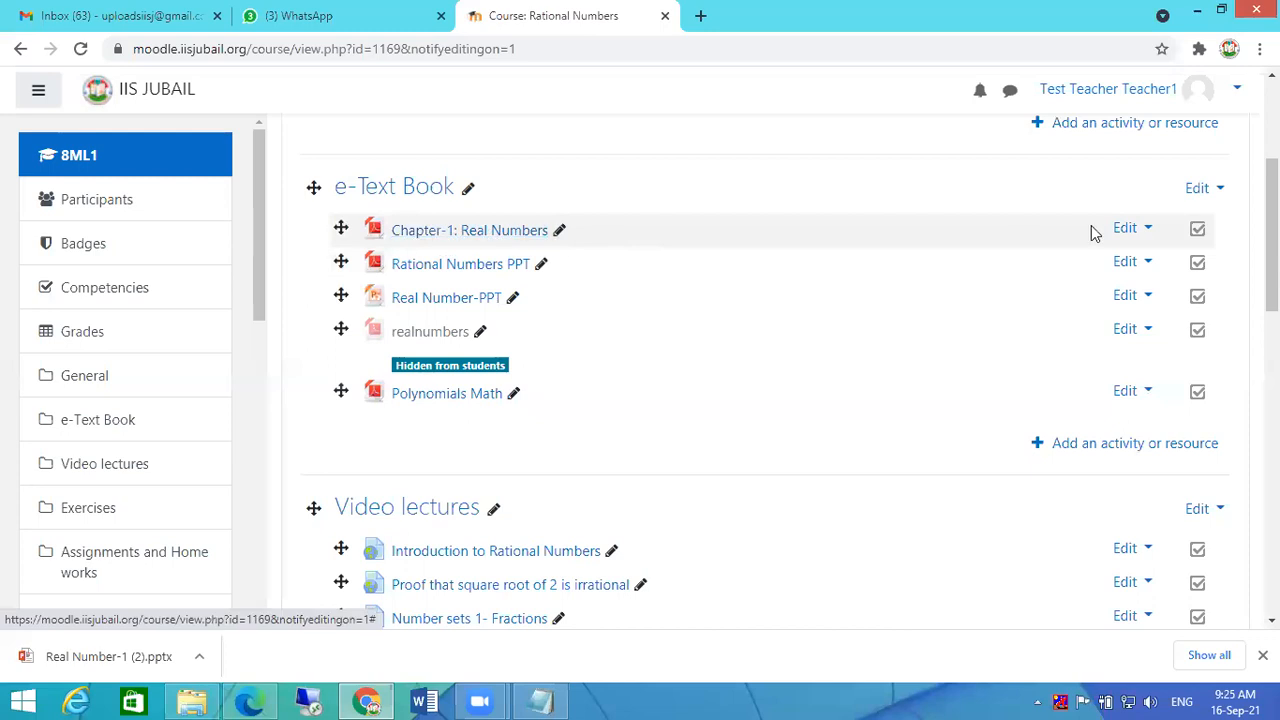
In the settings of Chapter-1: Real Numbers, add the description "NCERT Text book" and enable displaying it on the course page.
{"action": "left_click", "coordinate": [1143, 230]}
{"action": "left_click", "coordinate": [1076, 262]}
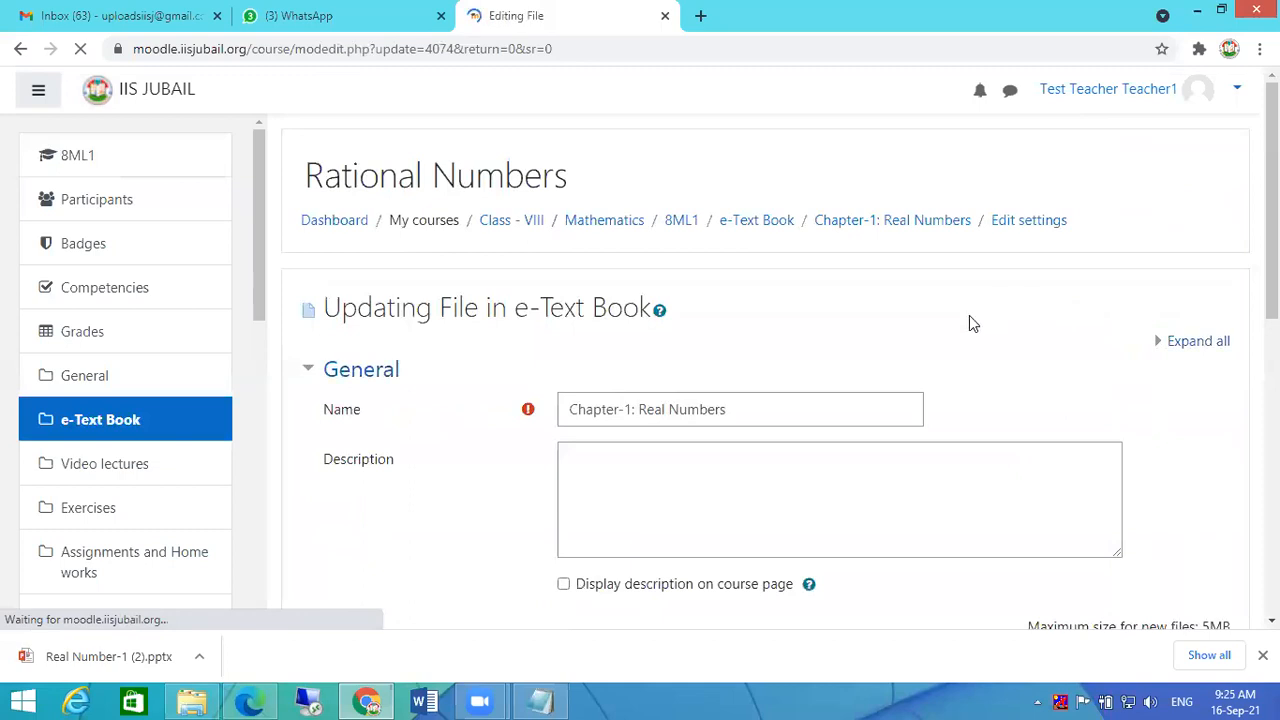
{"action": "left_click", "coordinate": [750, 405]}
{"action": "scroll", "coordinate": [752, 402], "scroll_direction": "down", "scroll_amount": 2}
{"action": "left_click", "coordinate": [727, 330]}
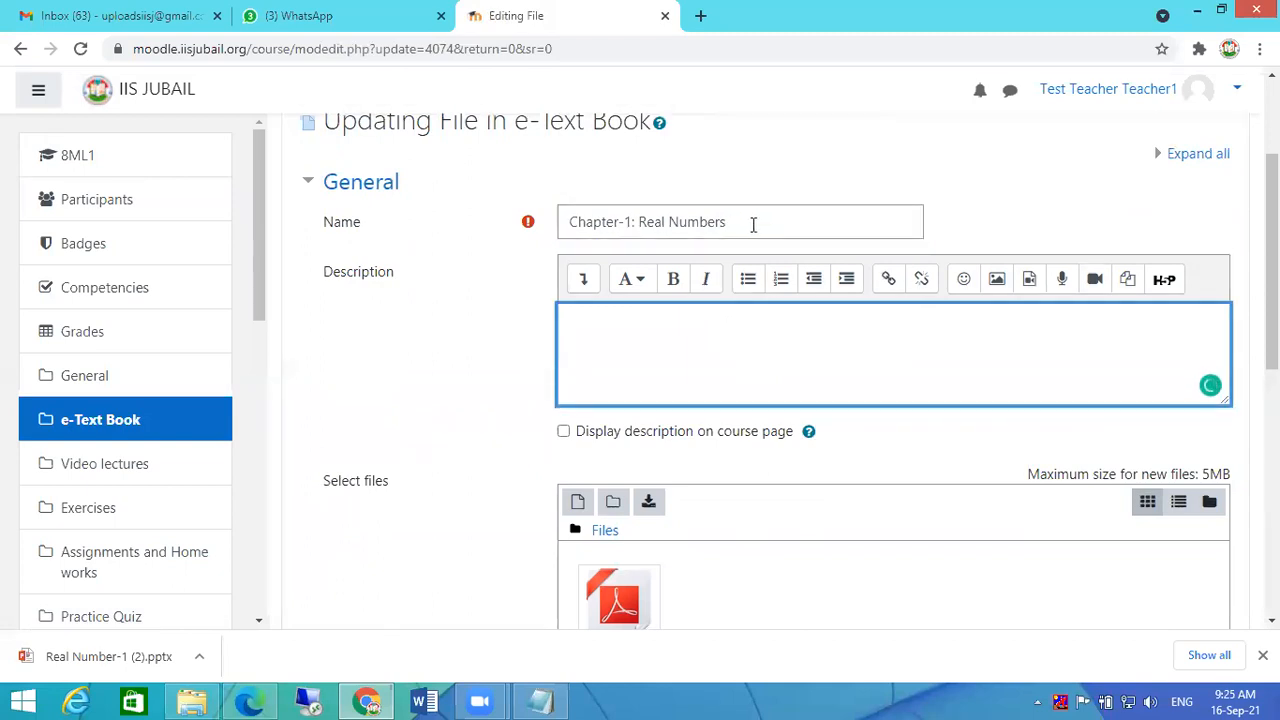
{"action": "type", "text": "NCERT Text book"}
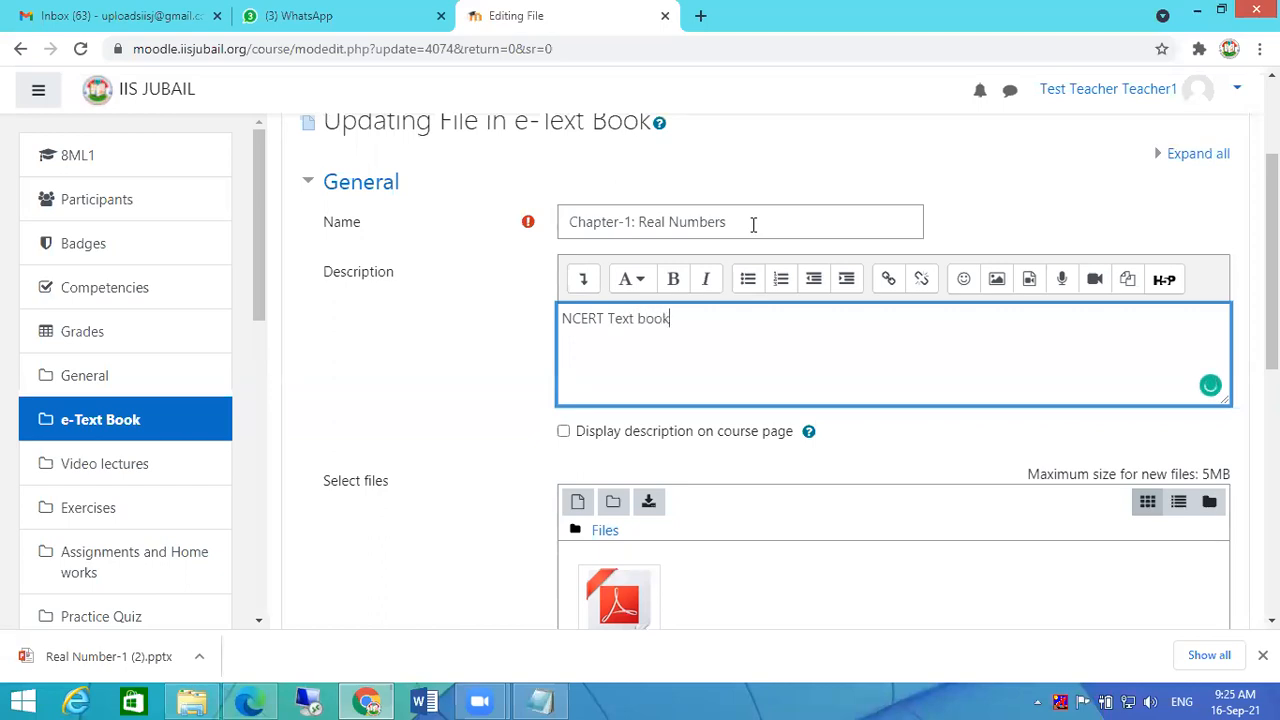
{"action": "left_click", "coordinate": [564, 432]}
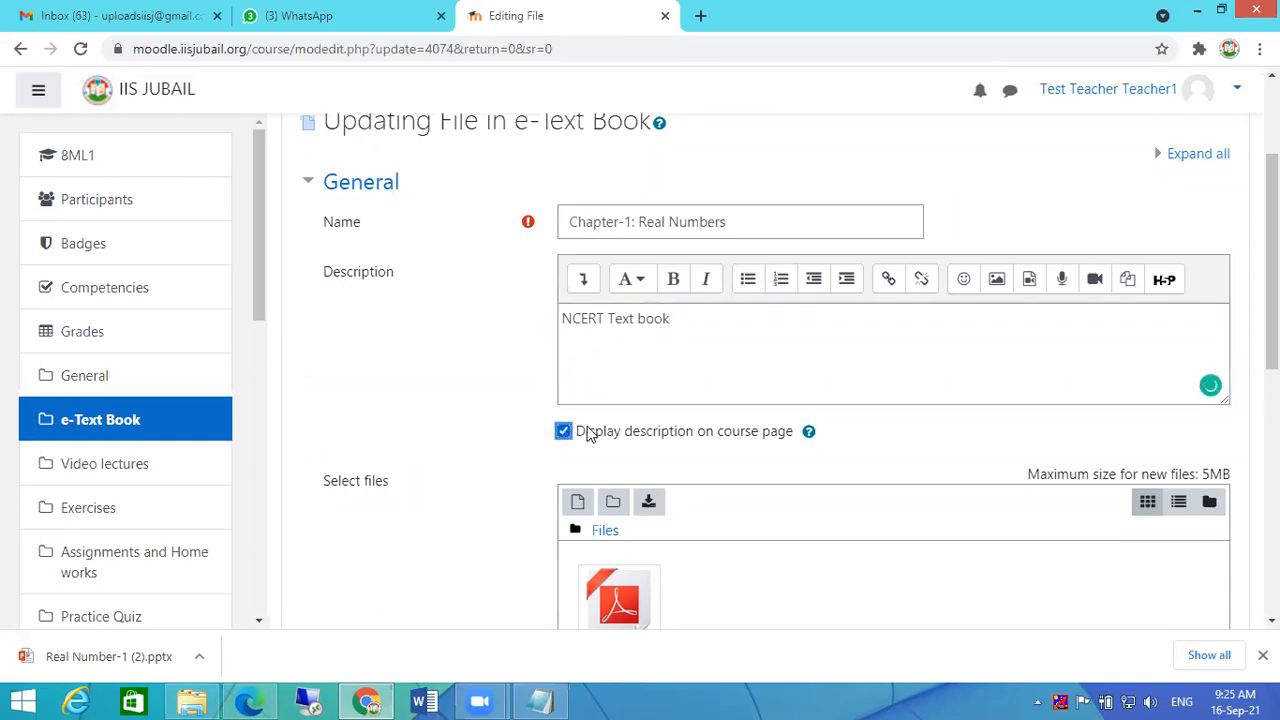
Set the file's Display option to Automatic, then save the settings and return to the course.
{"action": "scroll", "coordinate": [864, 382], "scroll_direction": "down", "scroll_amount": 4}
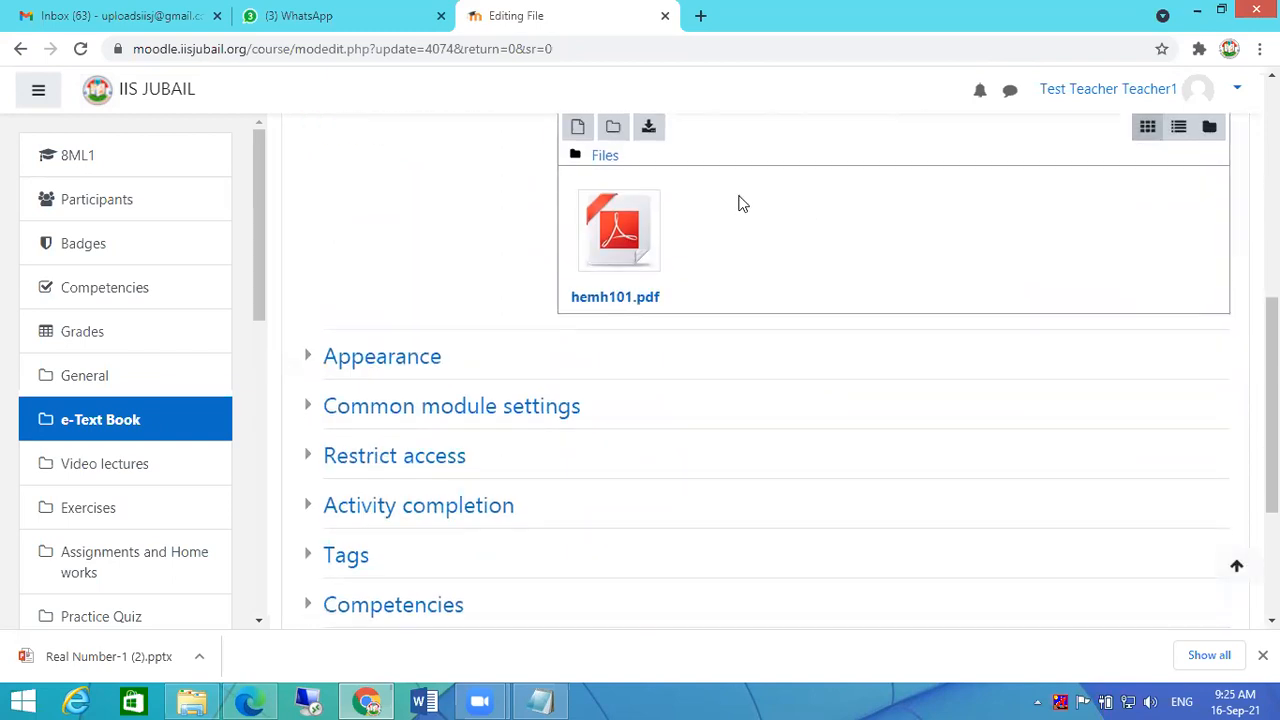
{"action": "left_click", "coordinate": [311, 360]}
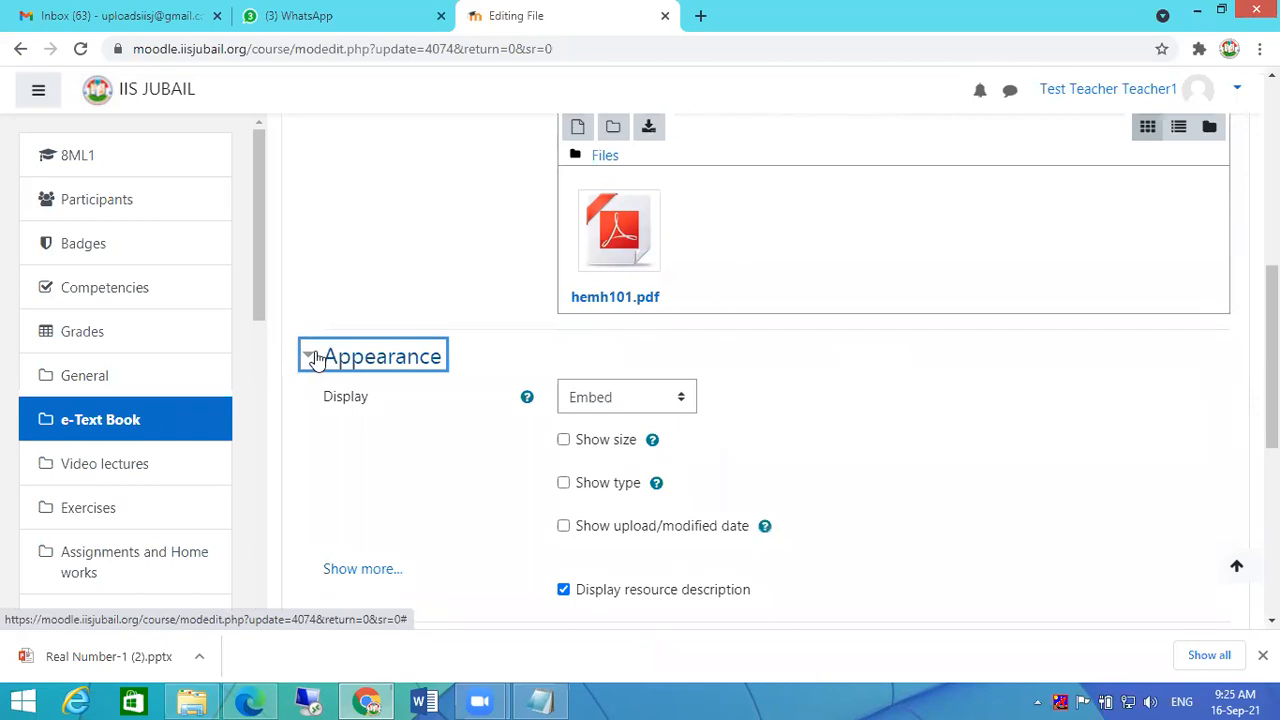
{"action": "left_click", "coordinate": [622, 397]}
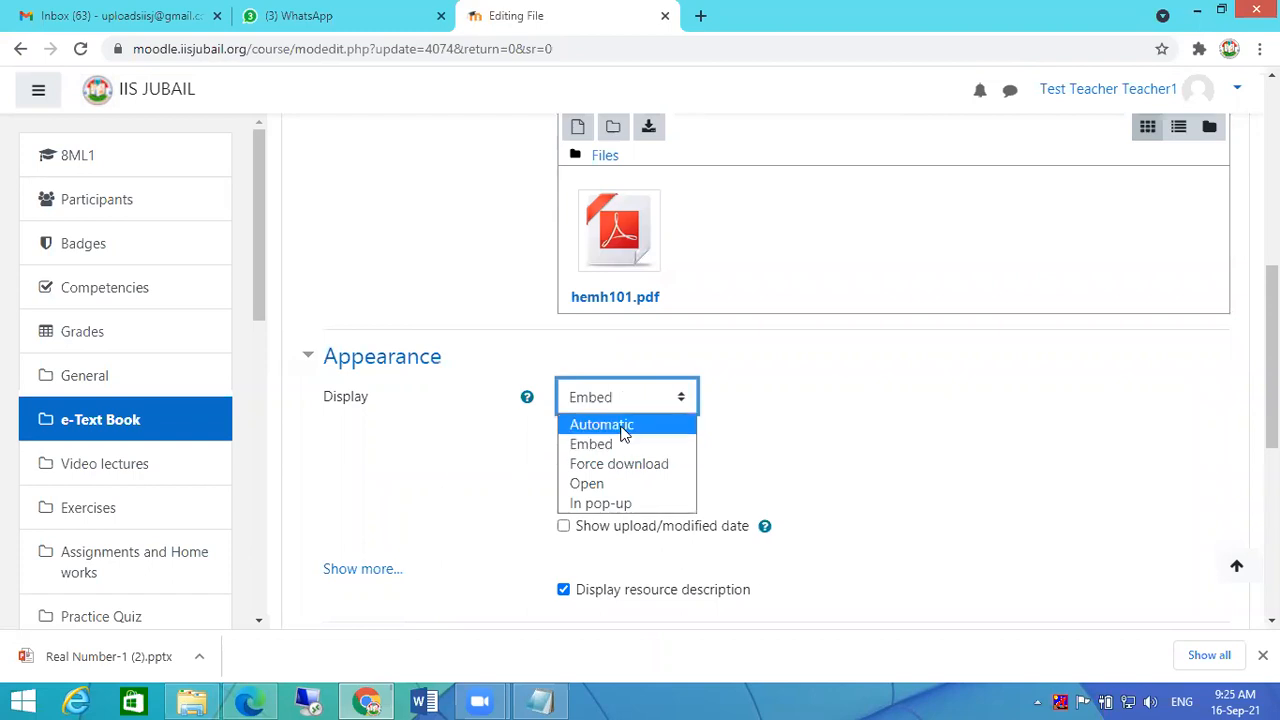
{"action": "left_click", "coordinate": [622, 424]}
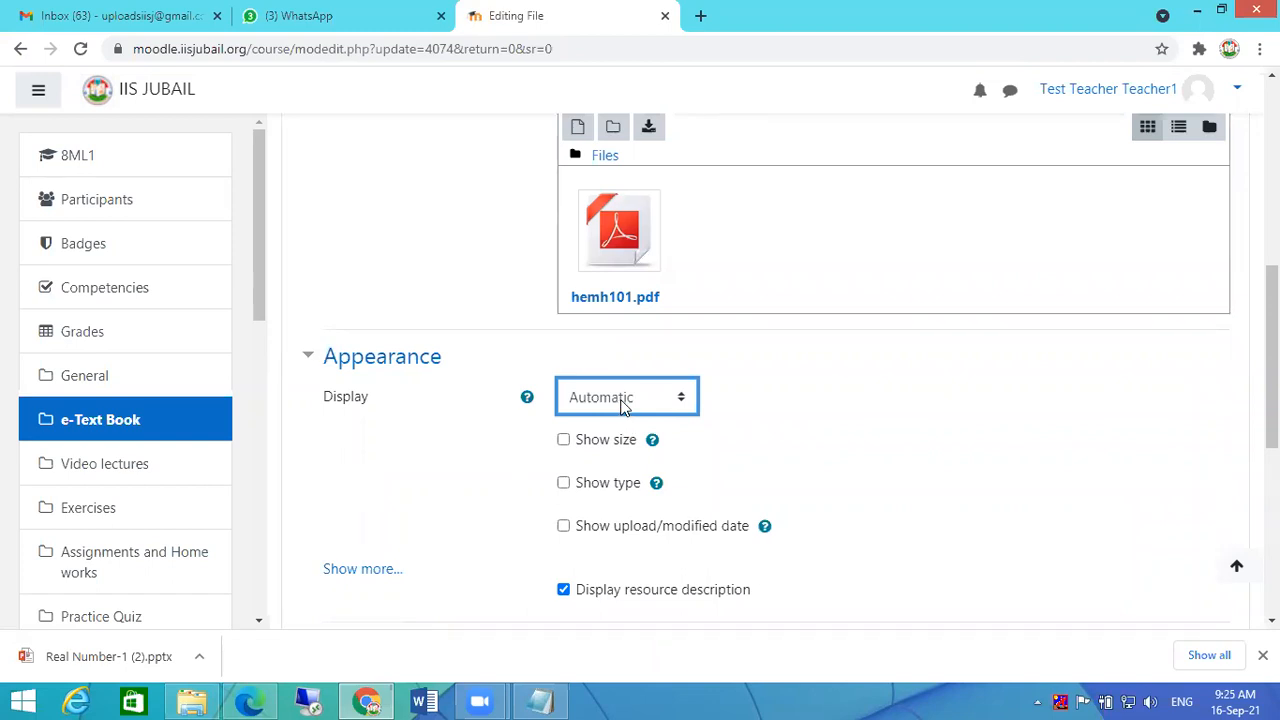
{"action": "scroll", "coordinate": [870, 430], "scroll_direction": "down", "scroll_amount": 5}
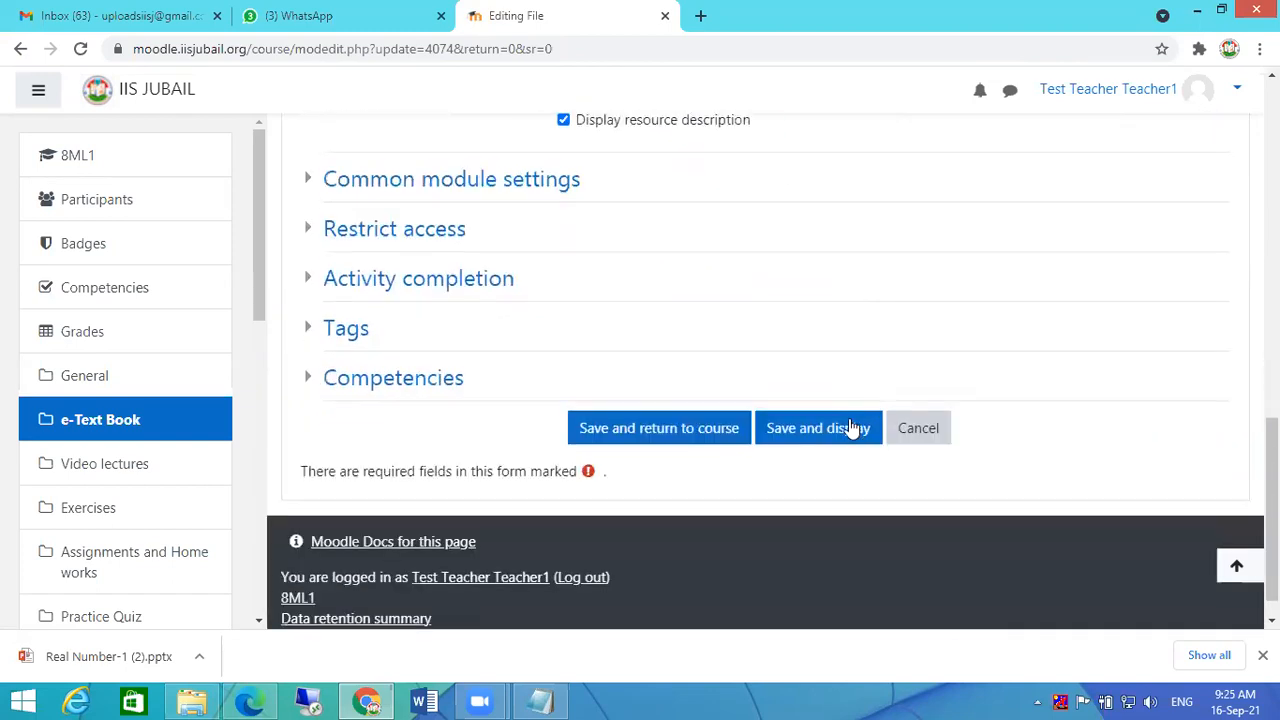
{"action": "left_click", "coordinate": [679, 398]}
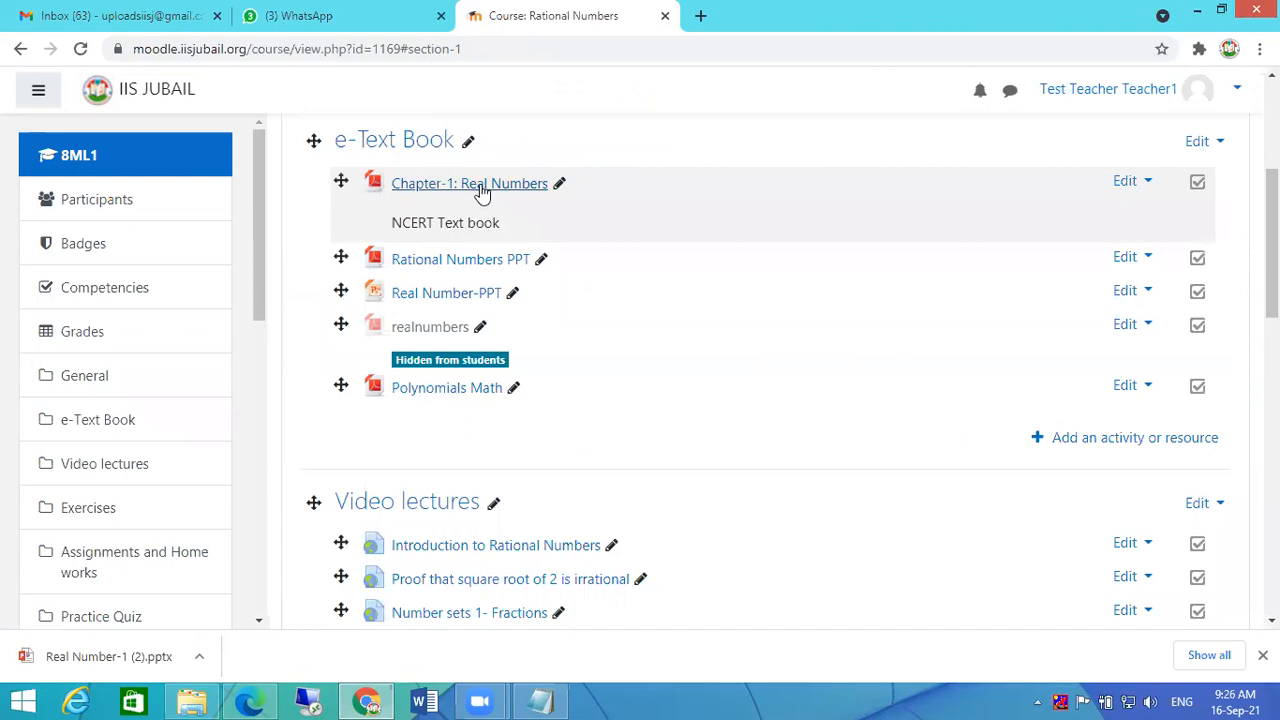
Turn course editing off, open Chapter-1: Real Numbers to check how it displays, and go back to the course.
{"action": "scroll", "coordinate": [965, 262], "scroll_direction": "up", "scroll_amount": 4}
{"action": "left_click", "coordinate": [1157, 229]}
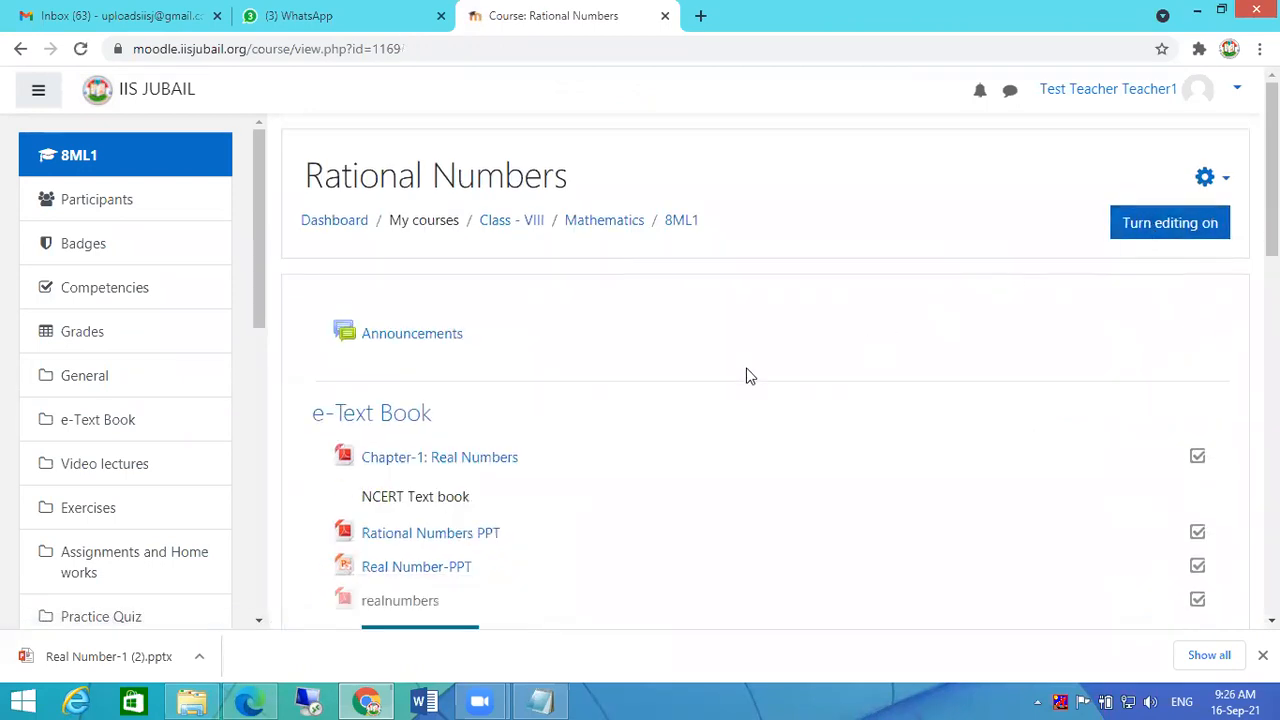
{"action": "left_click", "coordinate": [430, 460]}
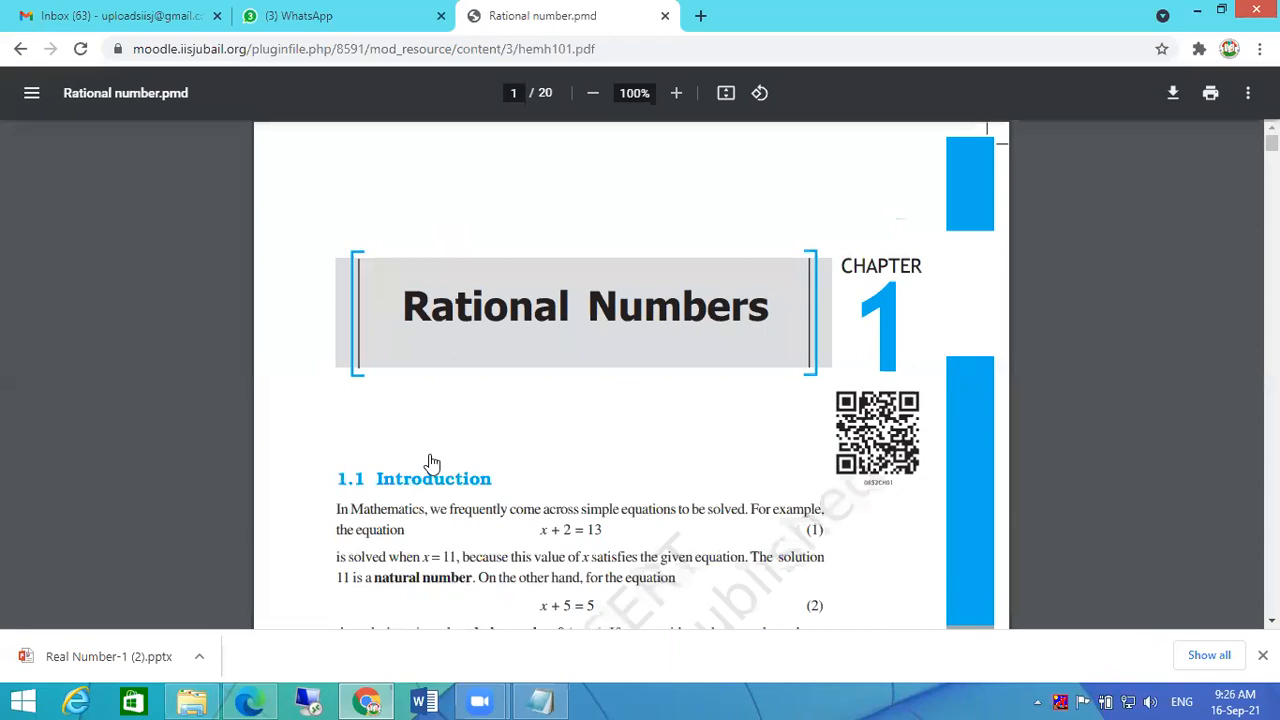
{"action": "left_click", "coordinate": [20, 52]}
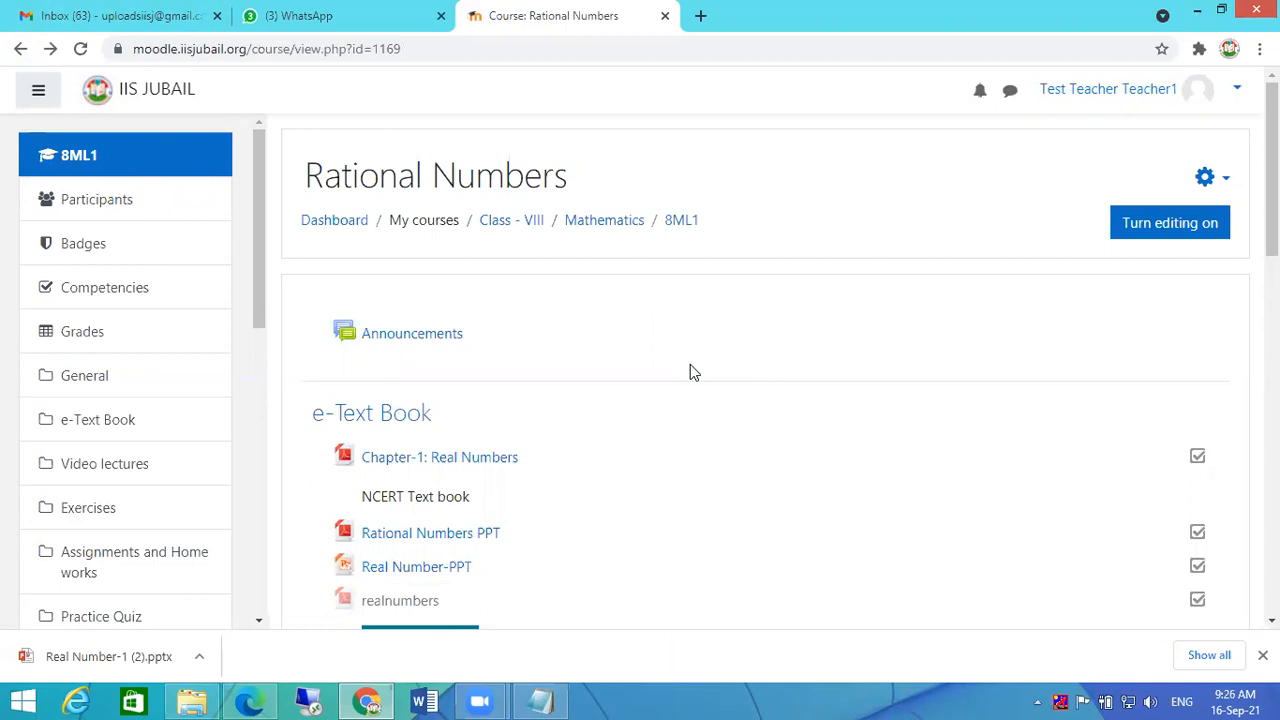
Turn course editing on, set the display of Chapter-1: Real Numbers to Embed, and save back to the course.
{"action": "left_click", "coordinate": [1134, 228]}
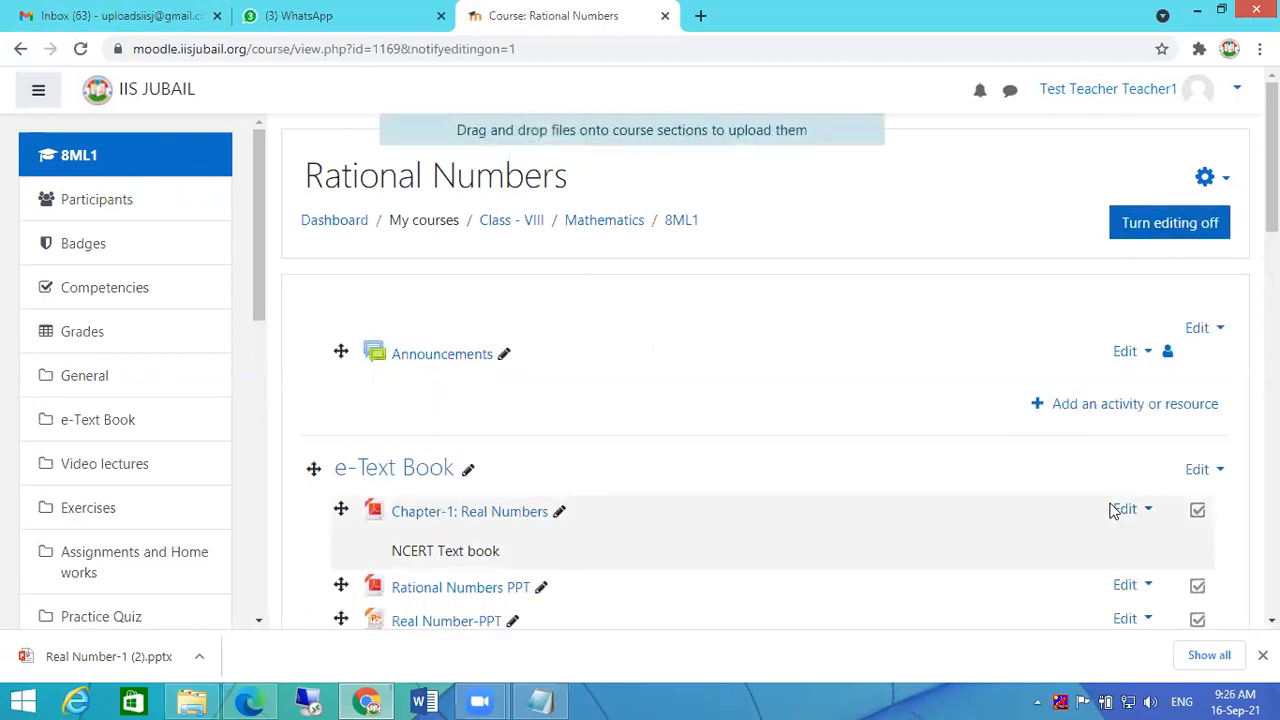
{"action": "scroll", "coordinate": [1023, 477], "scroll_direction": "down", "scroll_amount": 1}
{"action": "left_click", "coordinate": [1141, 418]}
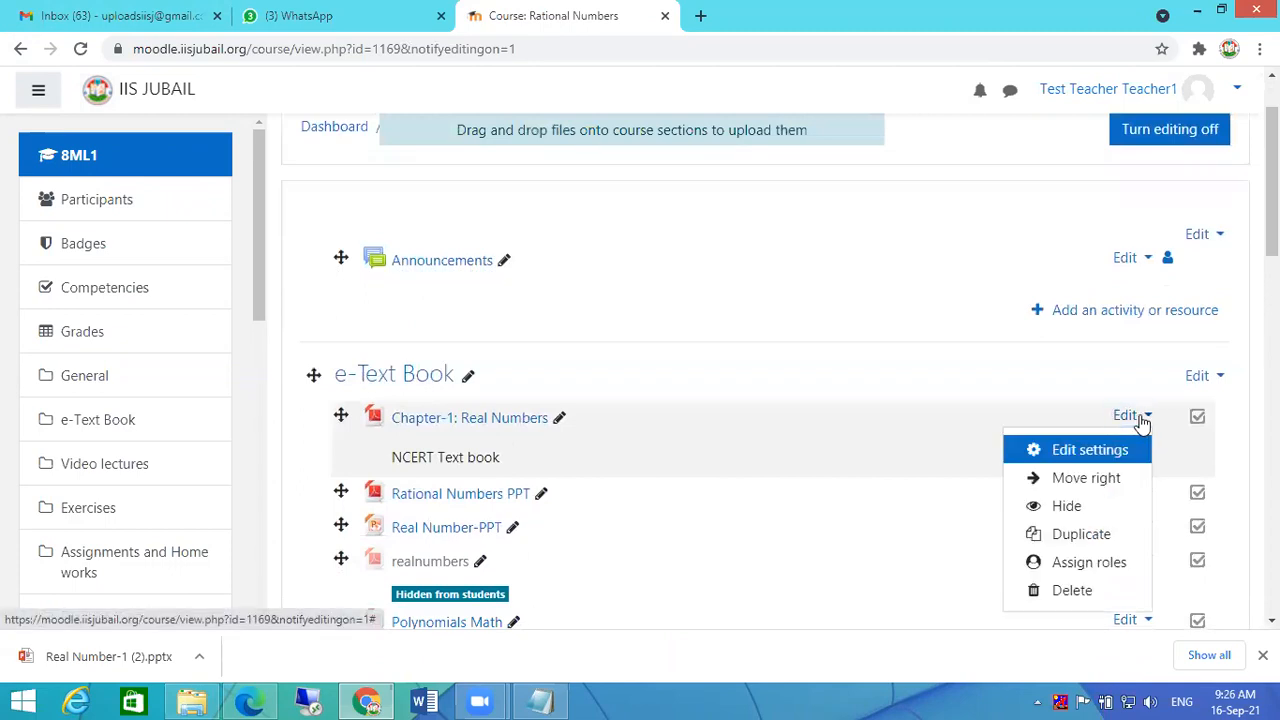
{"action": "left_click", "coordinate": [1070, 455]}
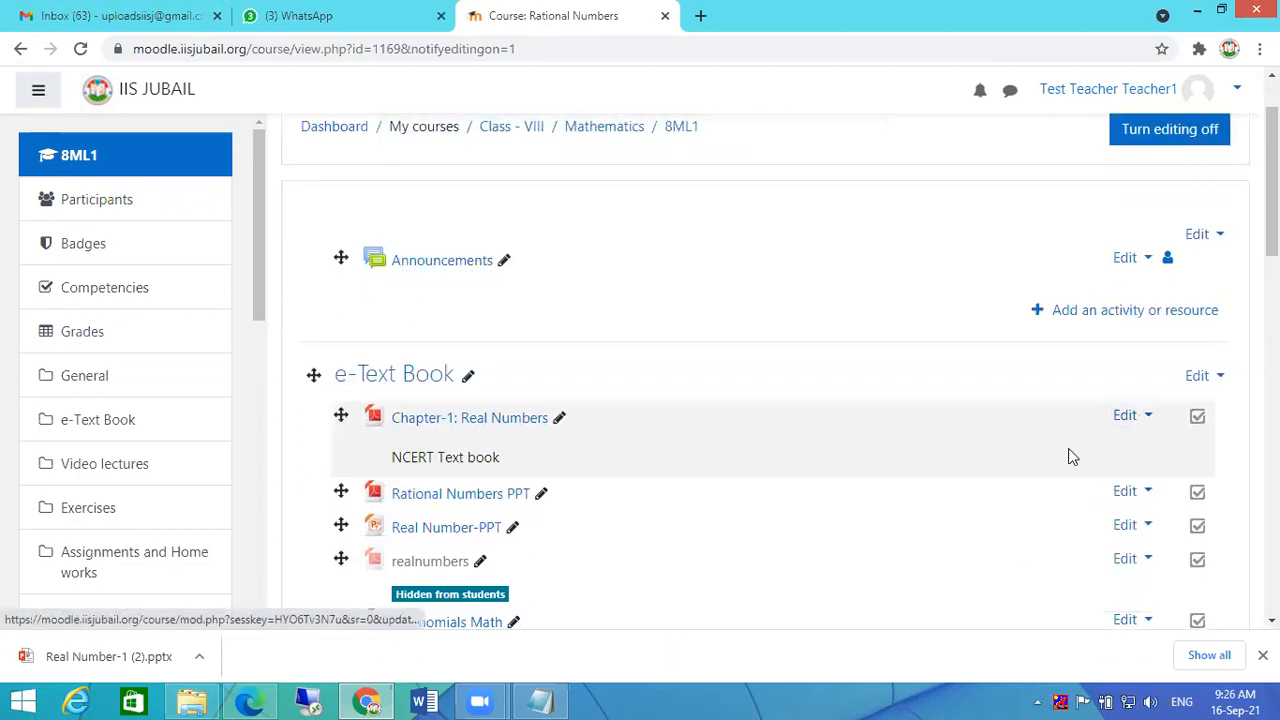
{"action": "scroll", "coordinate": [778, 430], "scroll_direction": "down", "scroll_amount": 1}
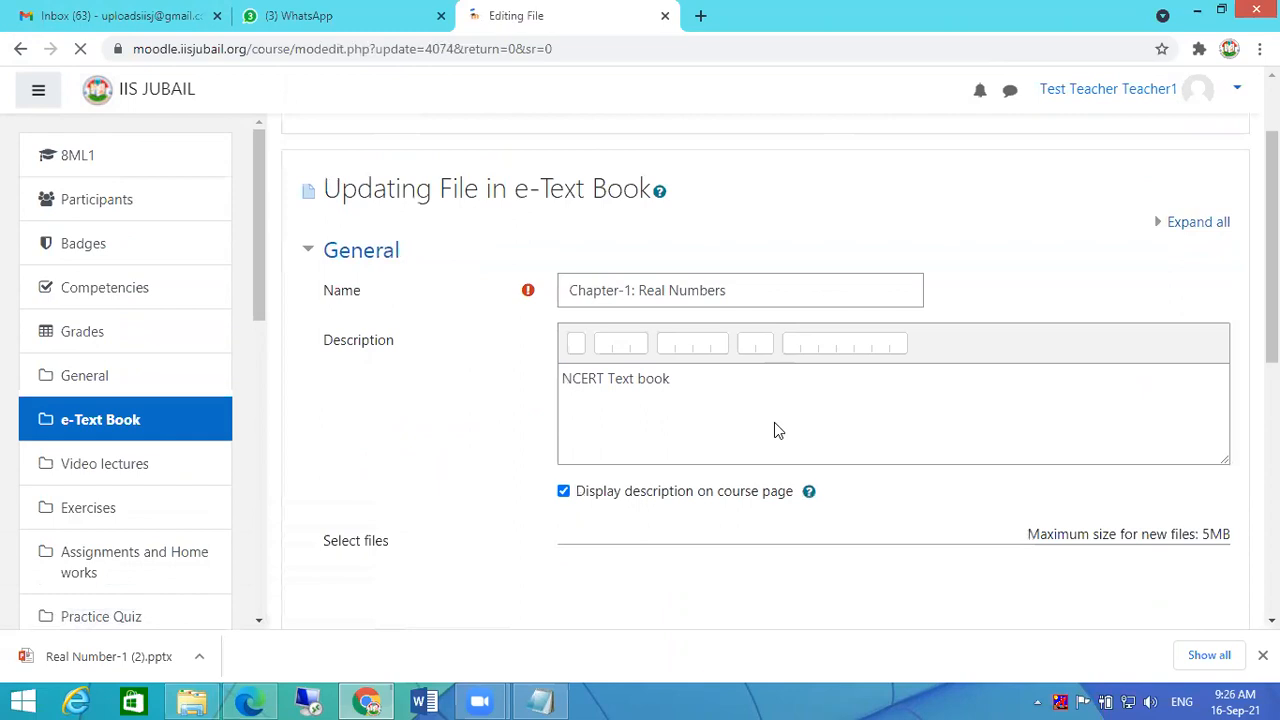
{"action": "scroll", "coordinate": [778, 430], "scroll_direction": "down", "scroll_amount": 3}
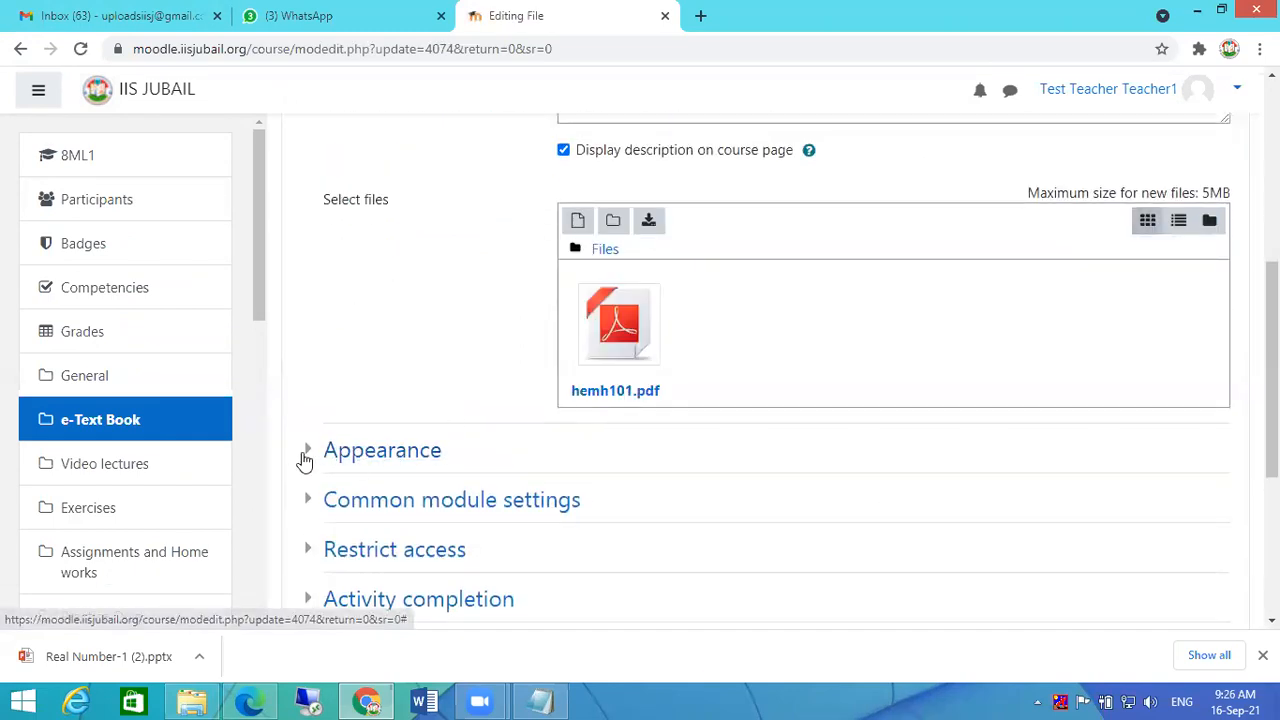
{"action": "left_click", "coordinate": [305, 458]}
{"action": "left_click", "coordinate": [610, 491]}
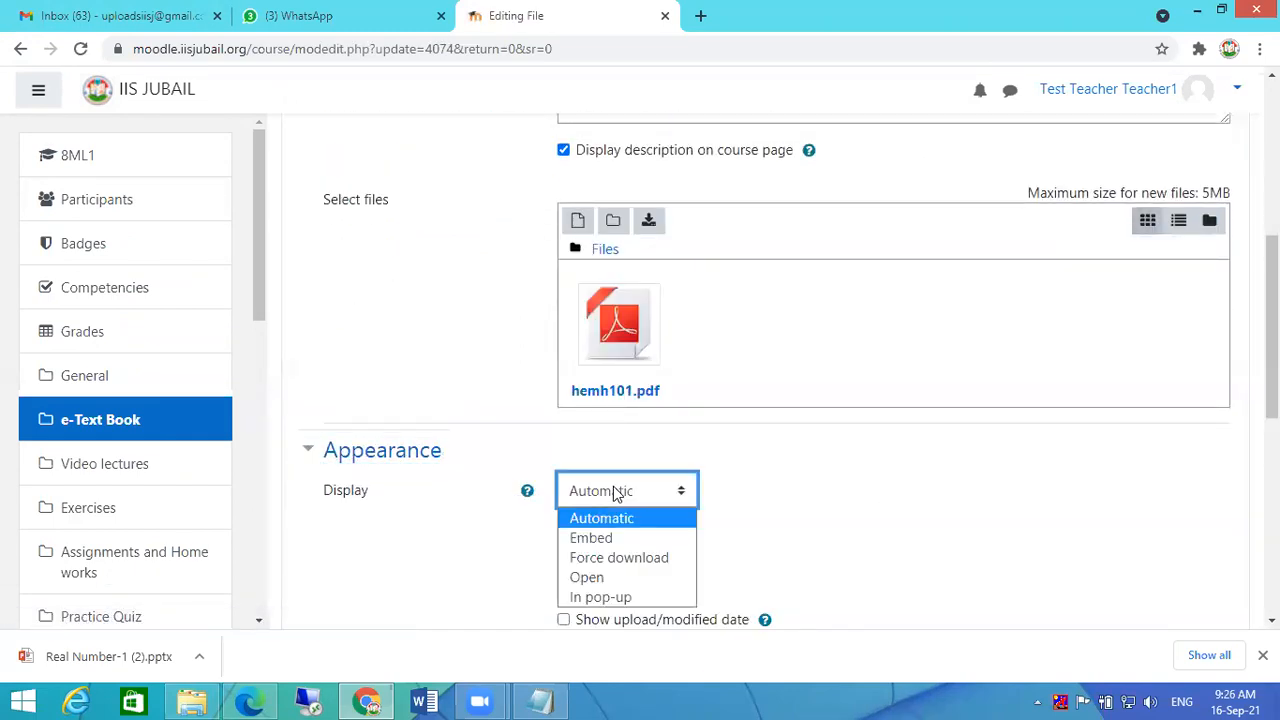
{"action": "left_click", "coordinate": [615, 538]}
{"action": "scroll", "coordinate": [835, 480], "scroll_direction": "down", "scroll_amount": 2}
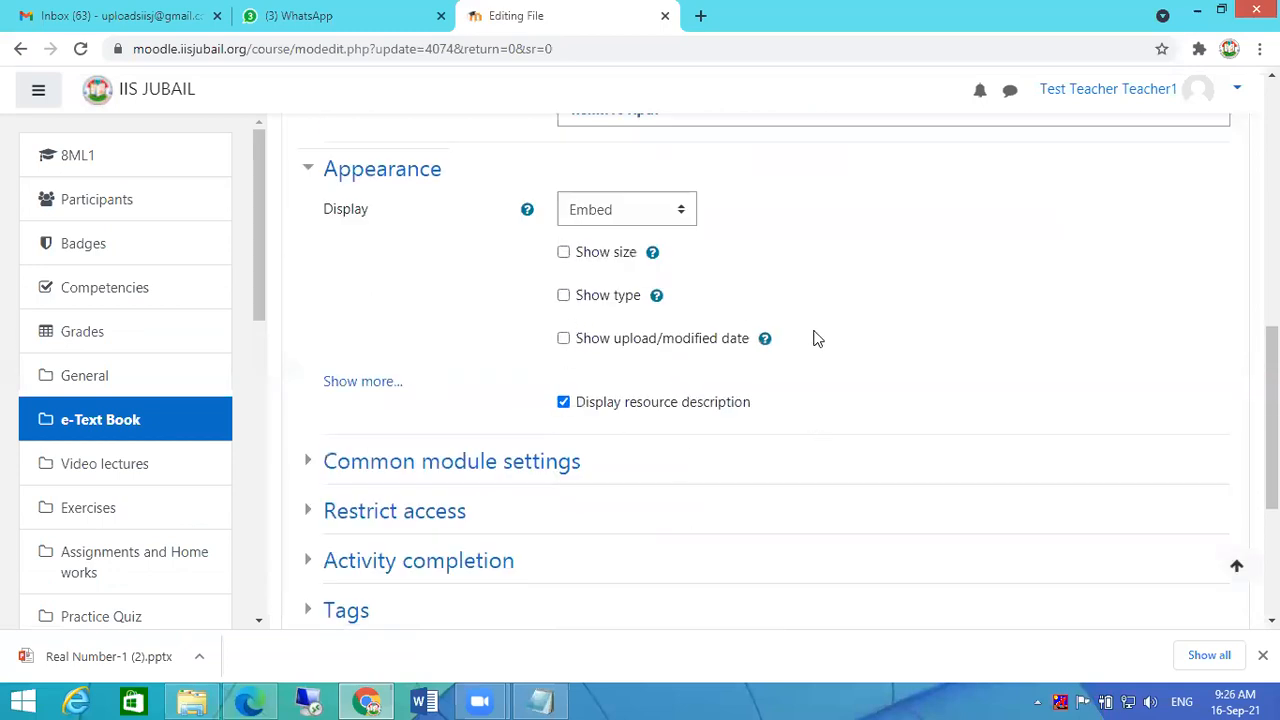
{"action": "scroll", "coordinate": [812, 335], "scroll_direction": "down", "scroll_amount": 3}
{"action": "left_click", "coordinate": [622, 397]}
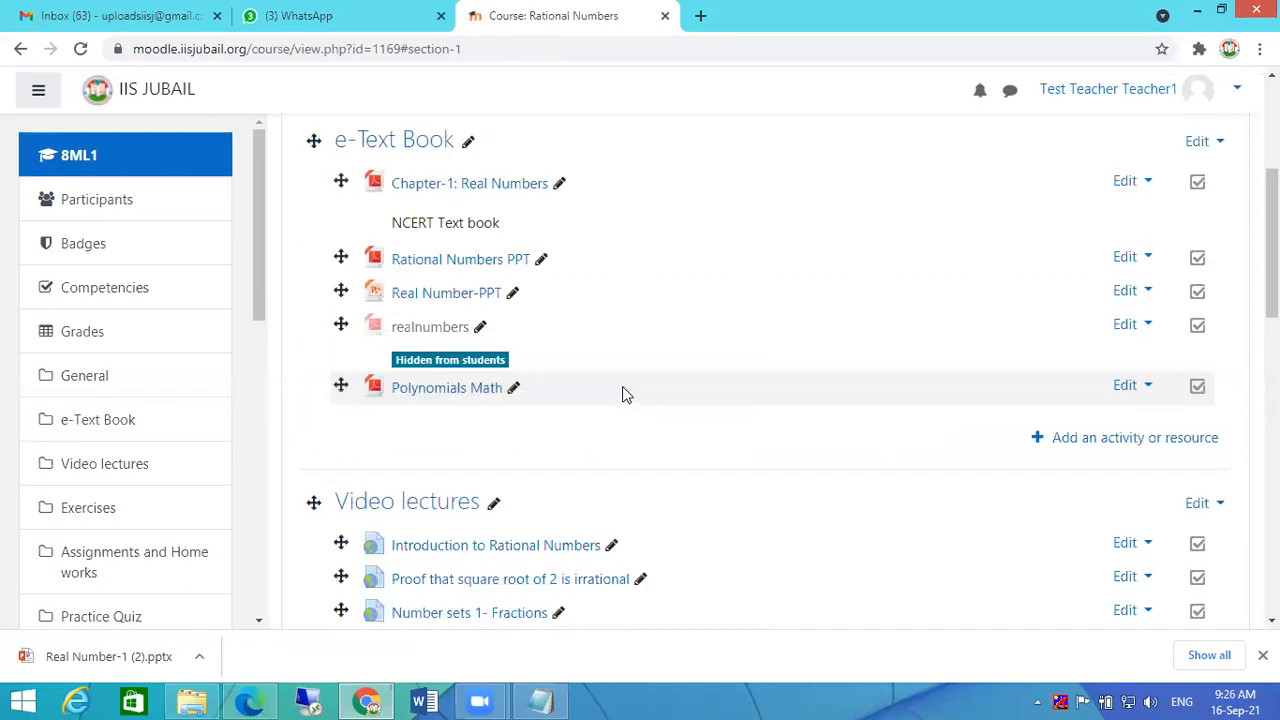
Open Chapter-1: Real Numbers to examine its embedded view and description, and return to the e-Text Book section.
{"action": "left_click", "coordinate": [455, 188]}
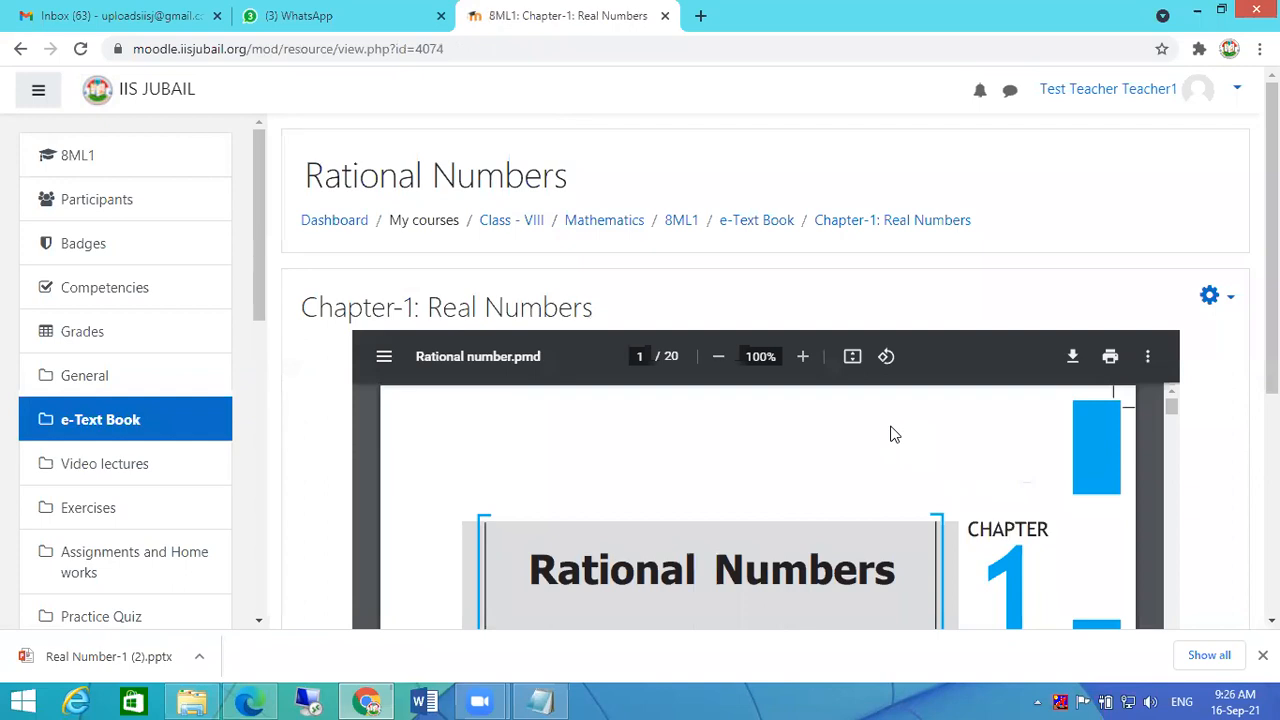
{"action": "scroll", "coordinate": [1097, 277], "scroll_direction": "down", "scroll_amount": 3}
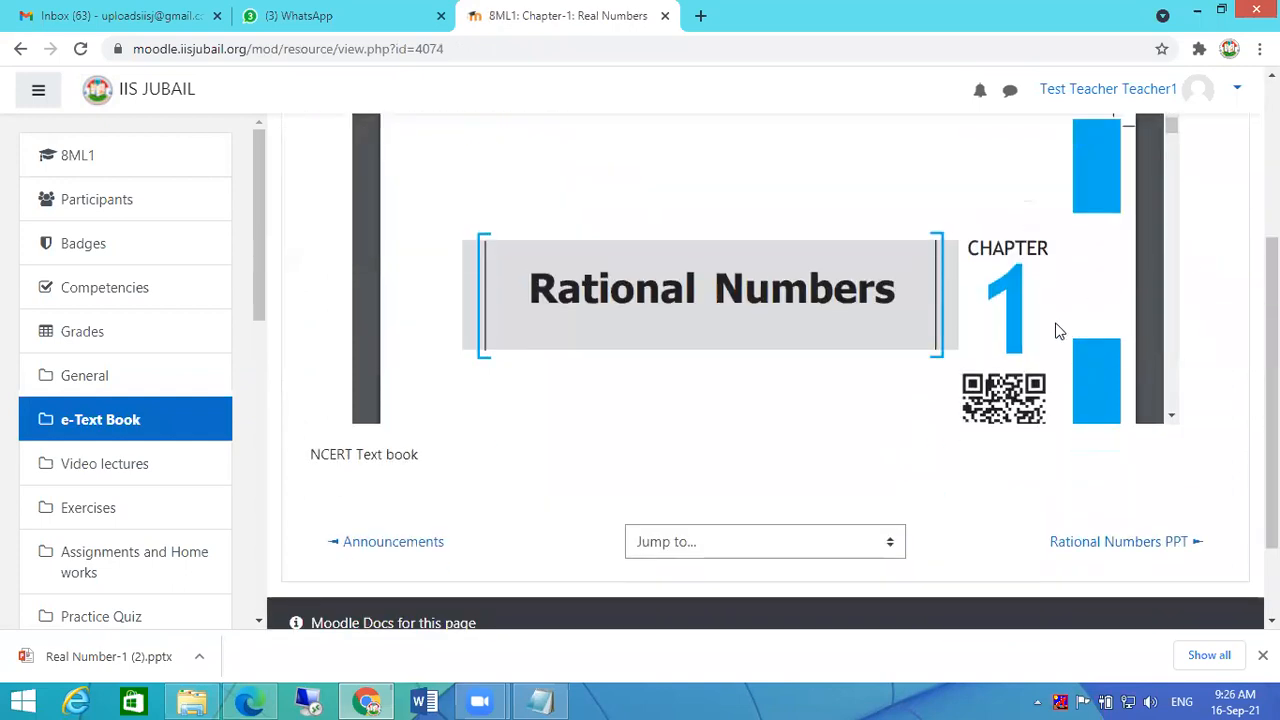
{"action": "scroll", "coordinate": [1228, 367], "scroll_direction": "up", "scroll_amount": 3}
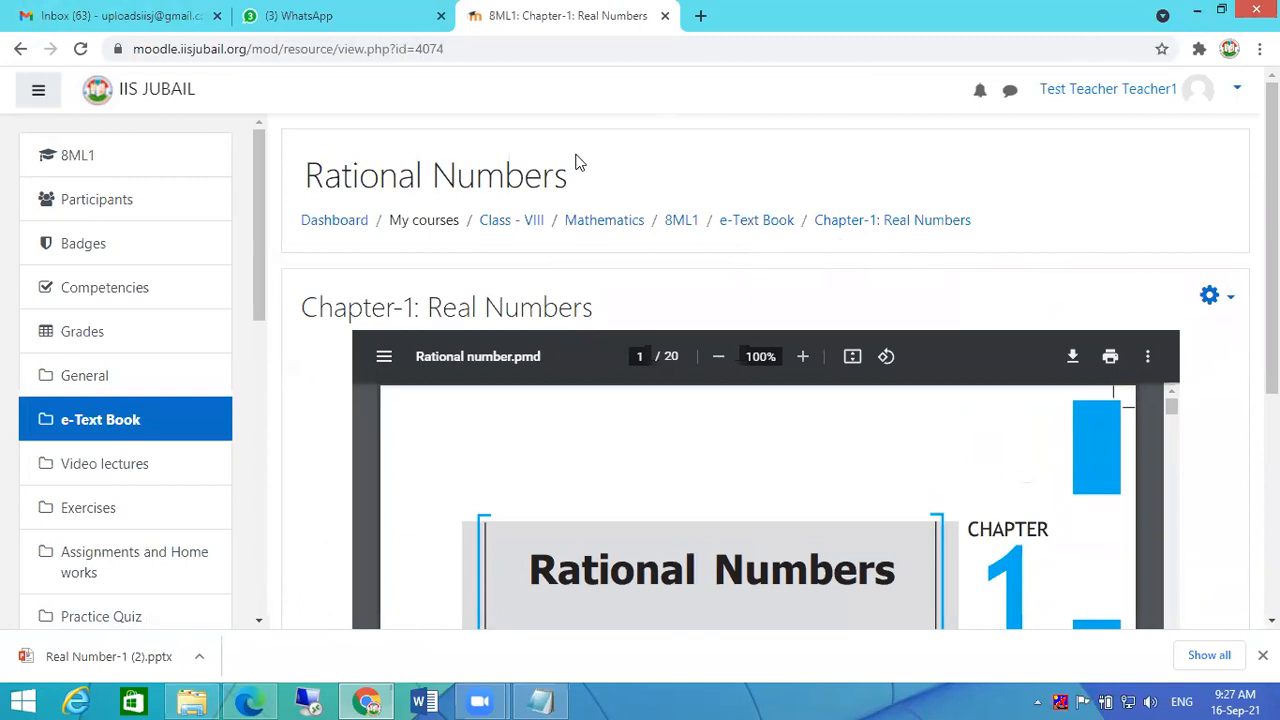
{"action": "left_click", "coordinate": [765, 225]}
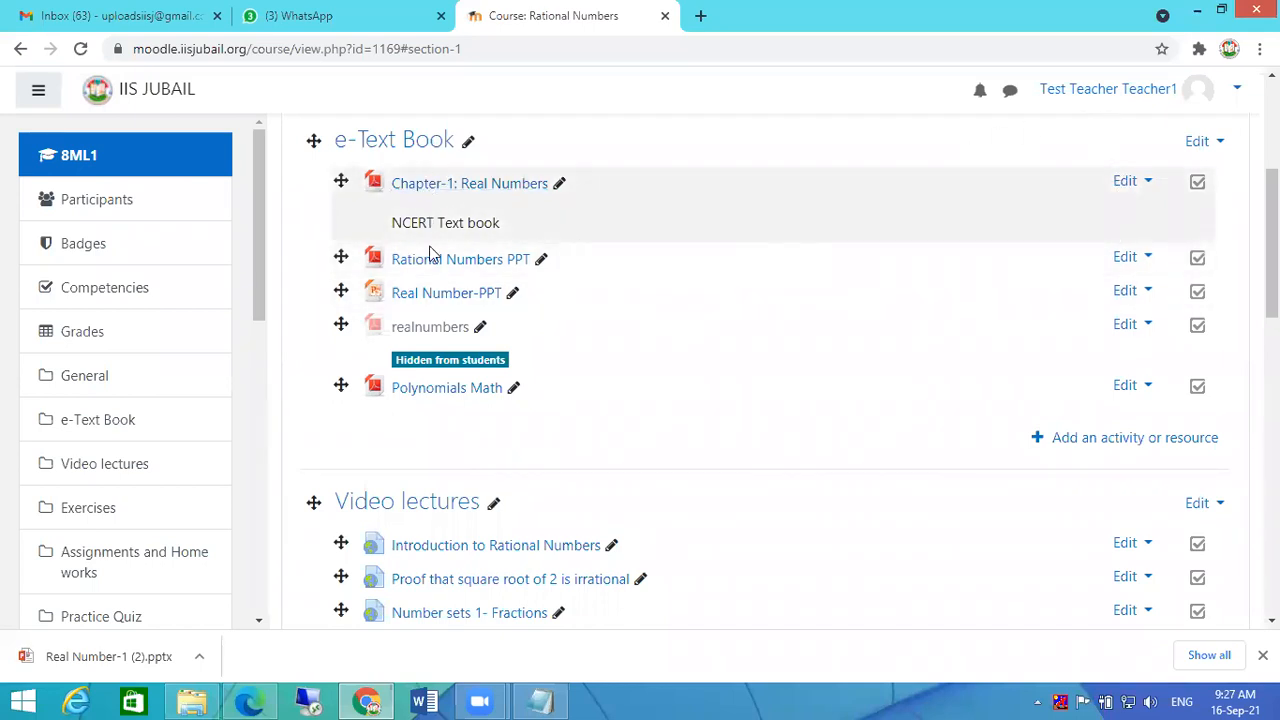
Open the activity and resource chooser for the e-Text Book section and review its starred, activity, resource and complete lists.
{"action": "left_click", "coordinate": [1076, 440]}
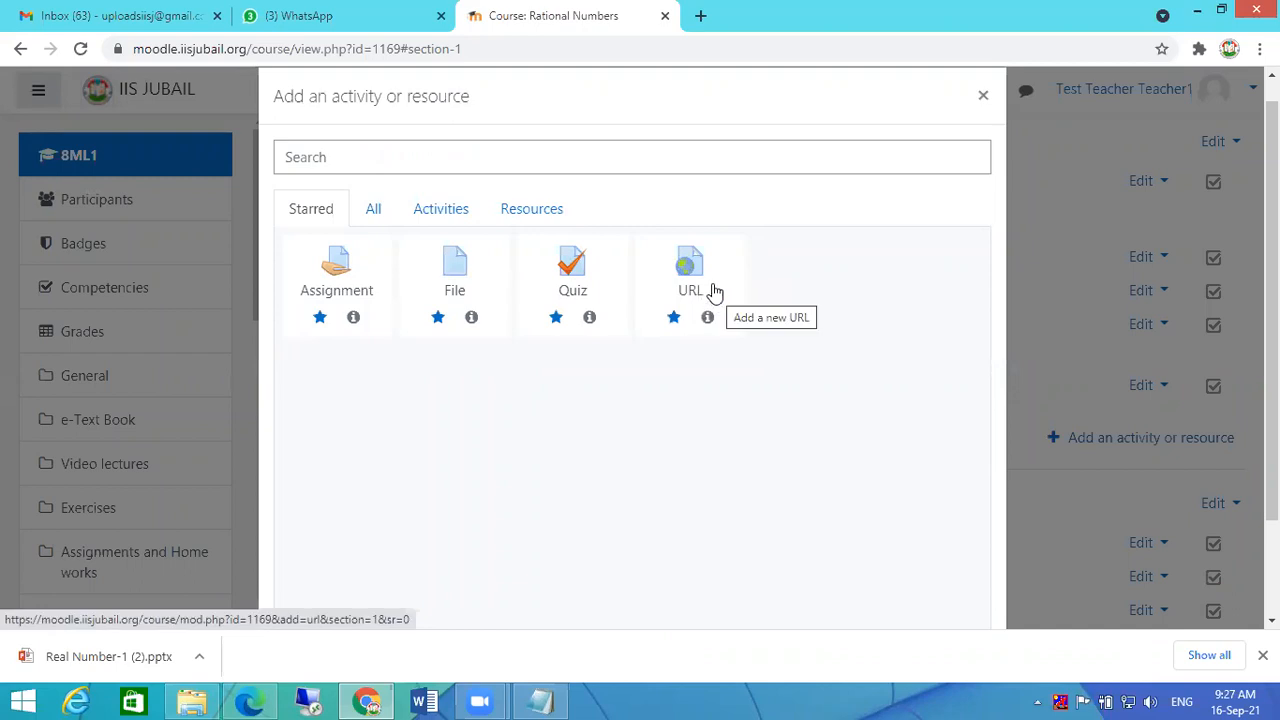
{"action": "left_click", "coordinate": [372, 210]}
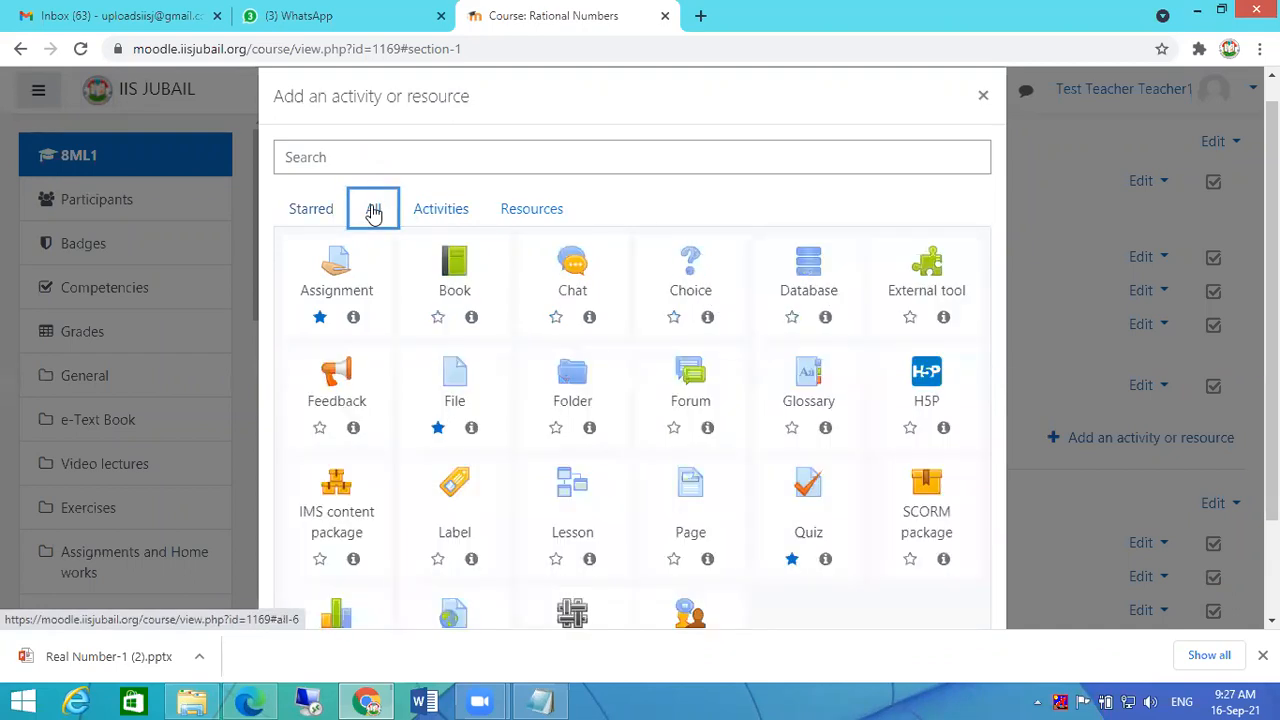
{"action": "scroll", "coordinate": [586, 191], "scroll_direction": "down", "scroll_amount": 2}
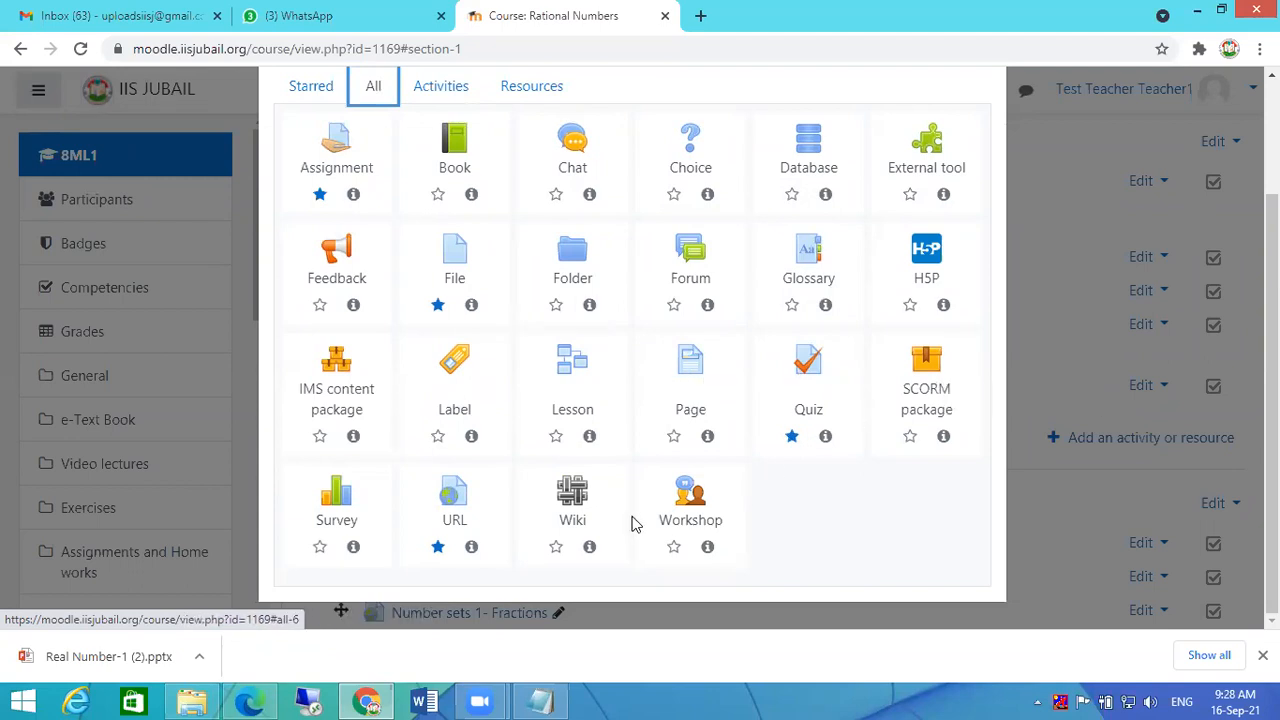
{"action": "left_click", "coordinate": [440, 96]}
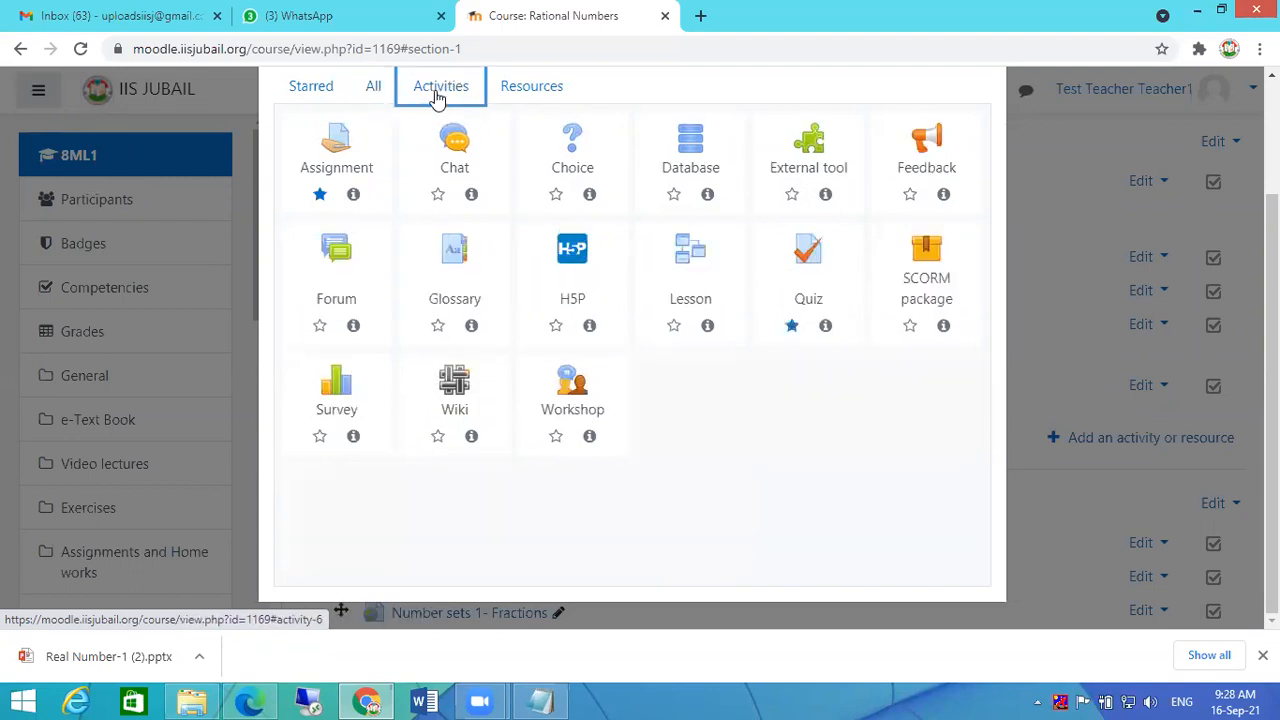
{"action": "left_click", "coordinate": [528, 96]}
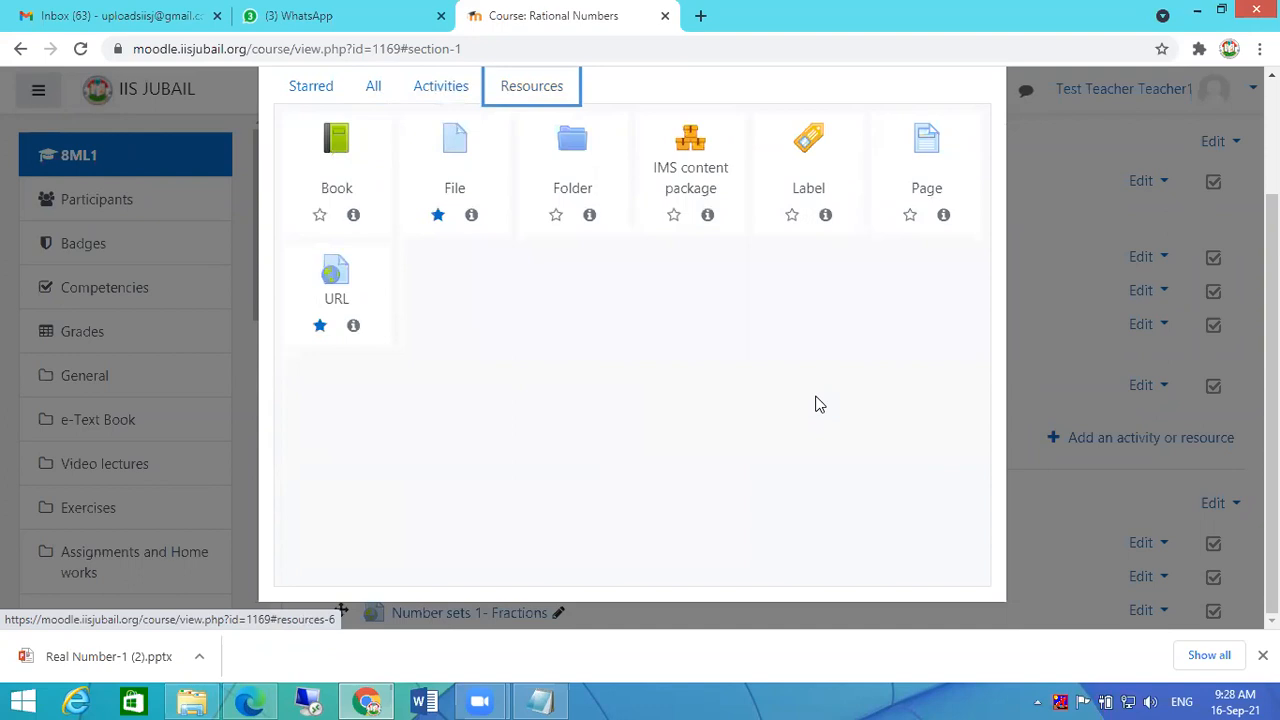
{"action": "left_click", "coordinate": [300, 90]}
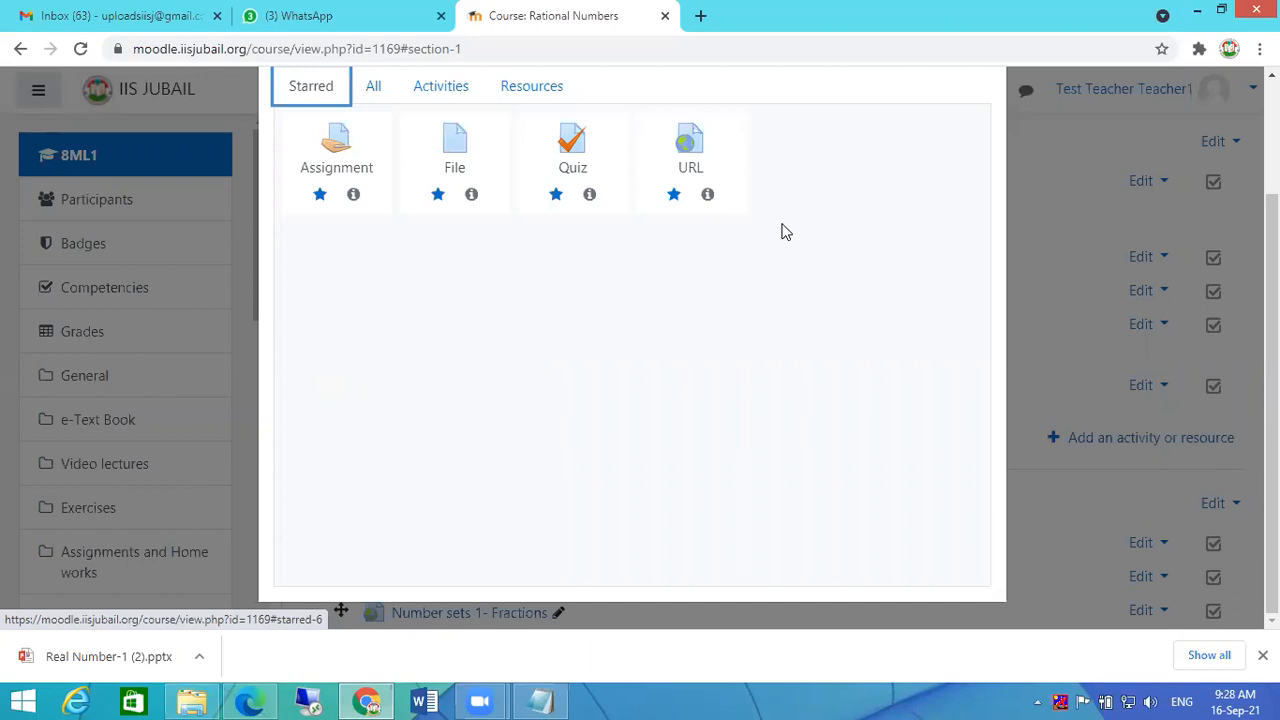
{"action": "left_click", "coordinate": [372, 90]}
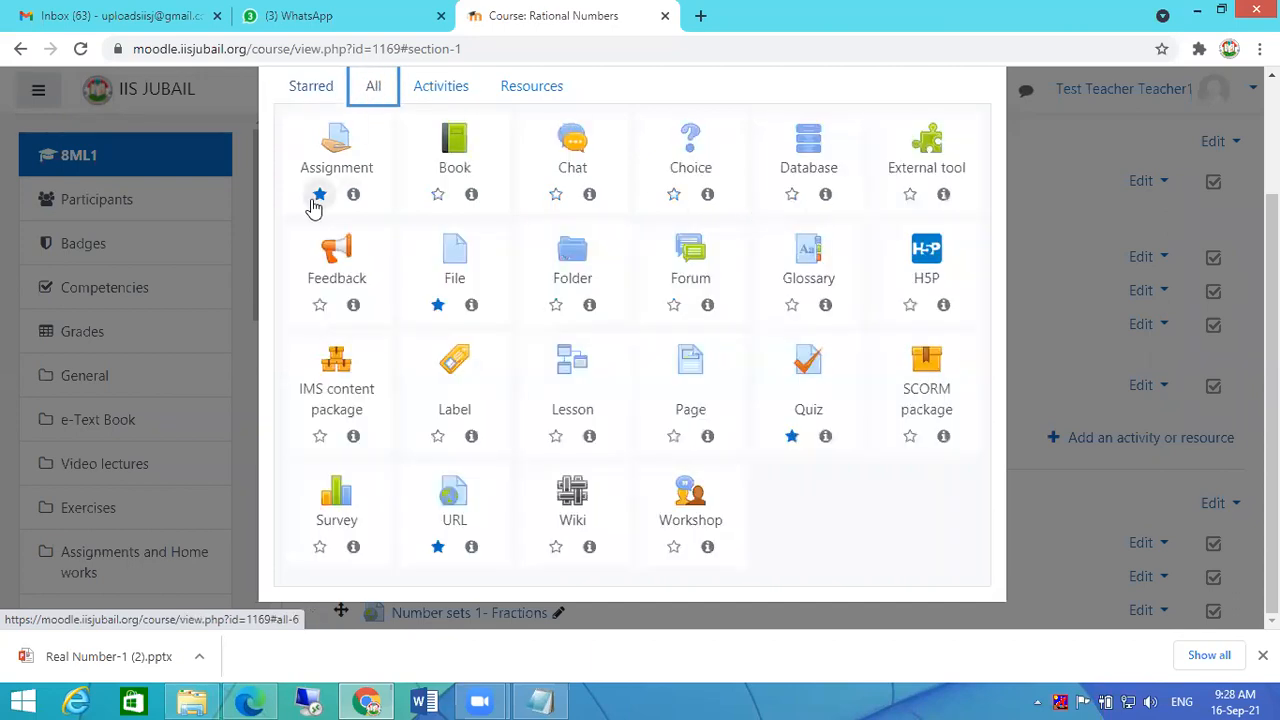
Toggle the Assignment activity's star, check the starred list, and close the activity chooser.
{"action": "left_click", "coordinate": [320, 196]}
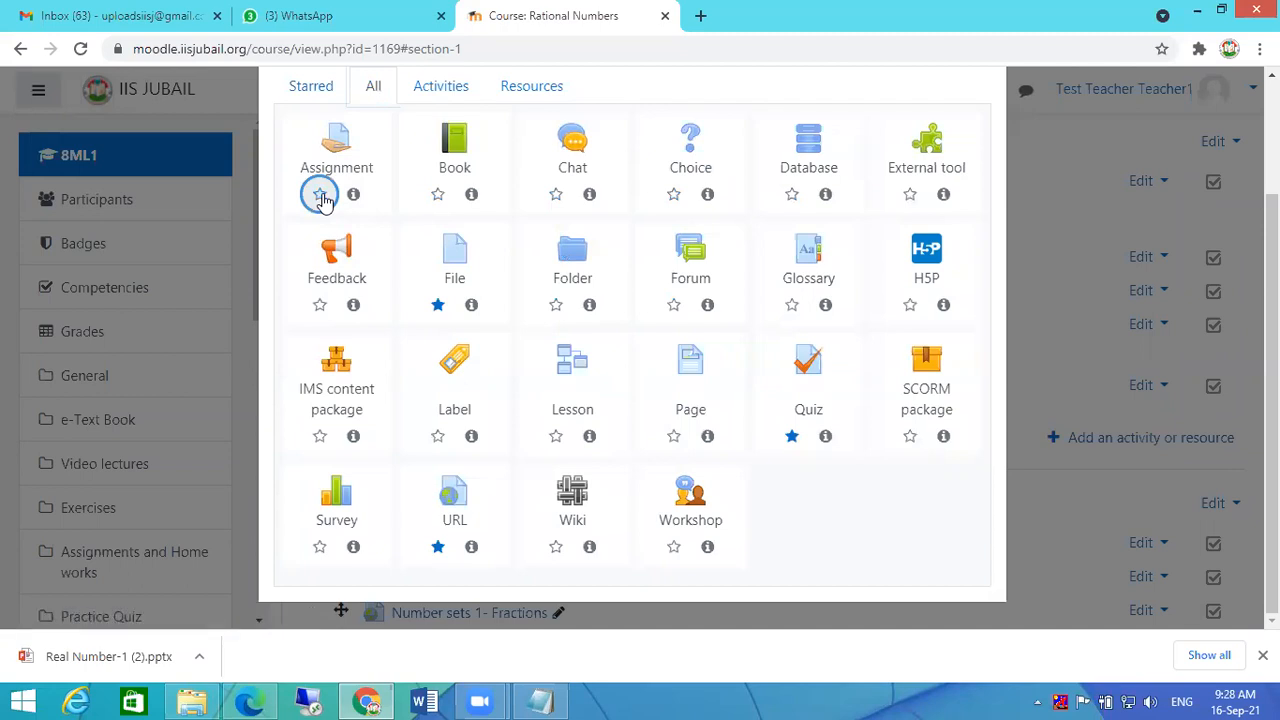
{"action": "left_click", "coordinate": [305, 90]}
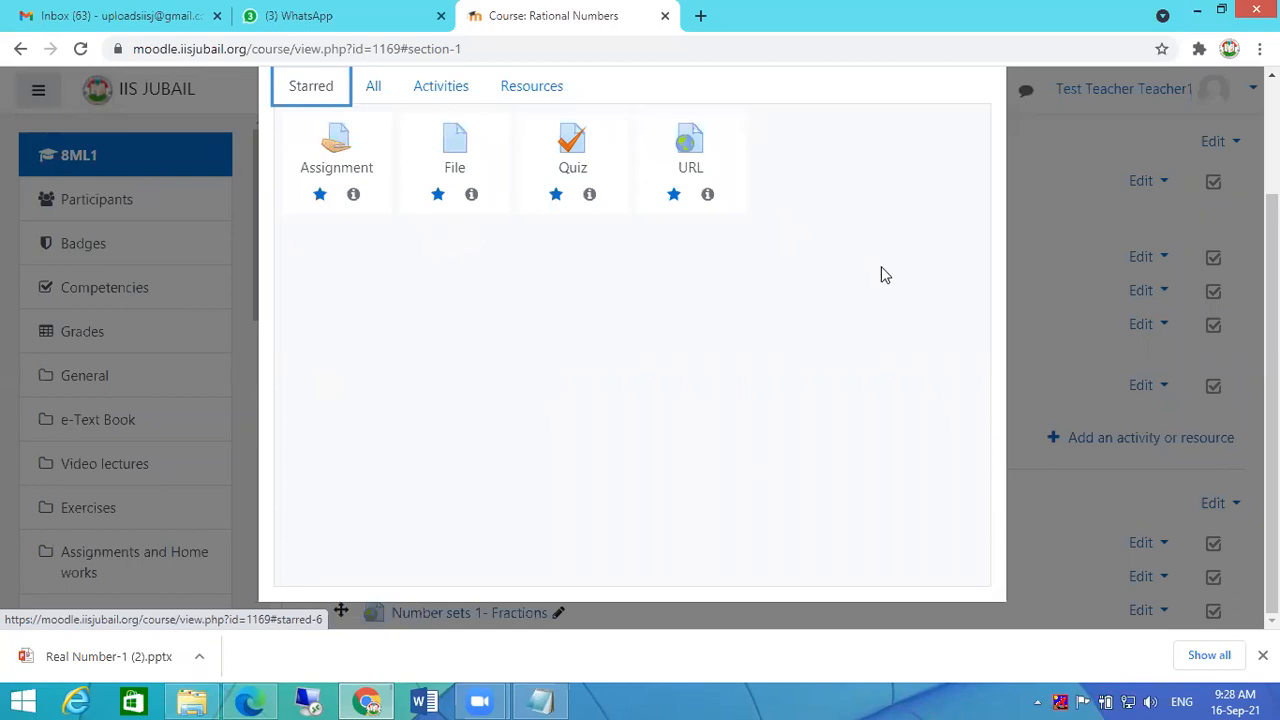
{"action": "scroll", "coordinate": [885, 265], "scroll_direction": "up", "scroll_amount": 2}
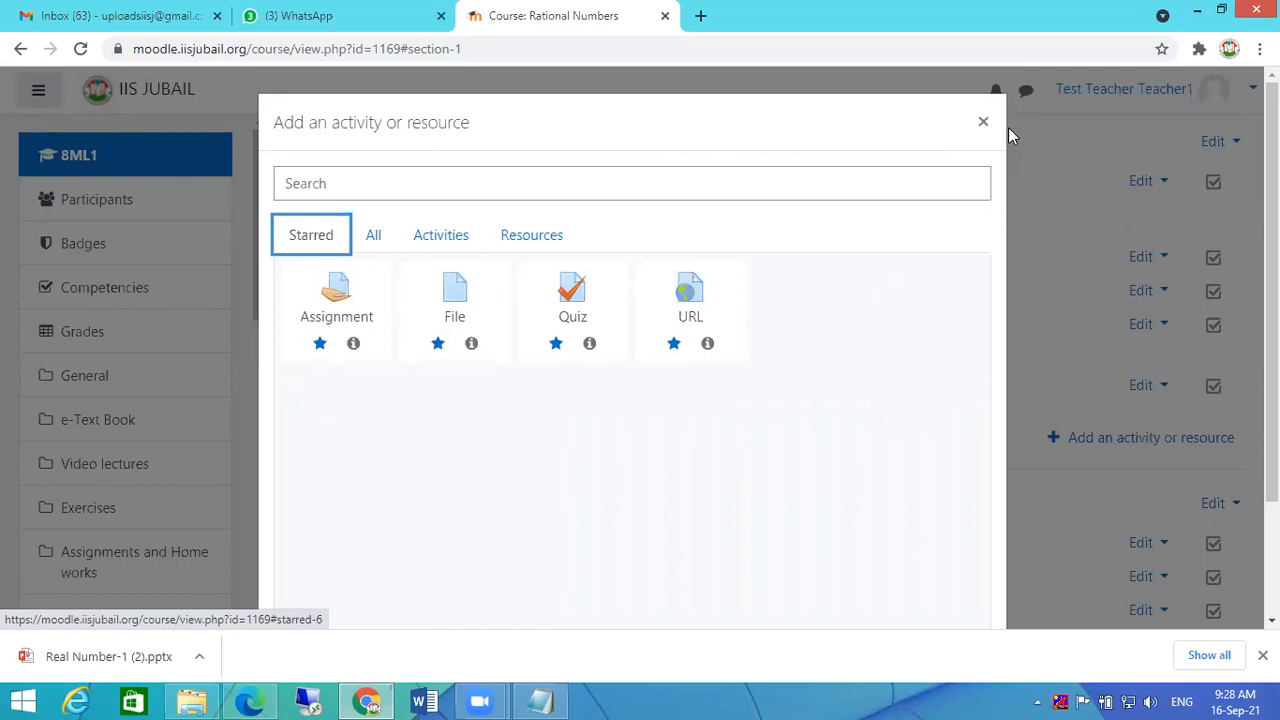
{"action": "left_click", "coordinate": [983, 122]}
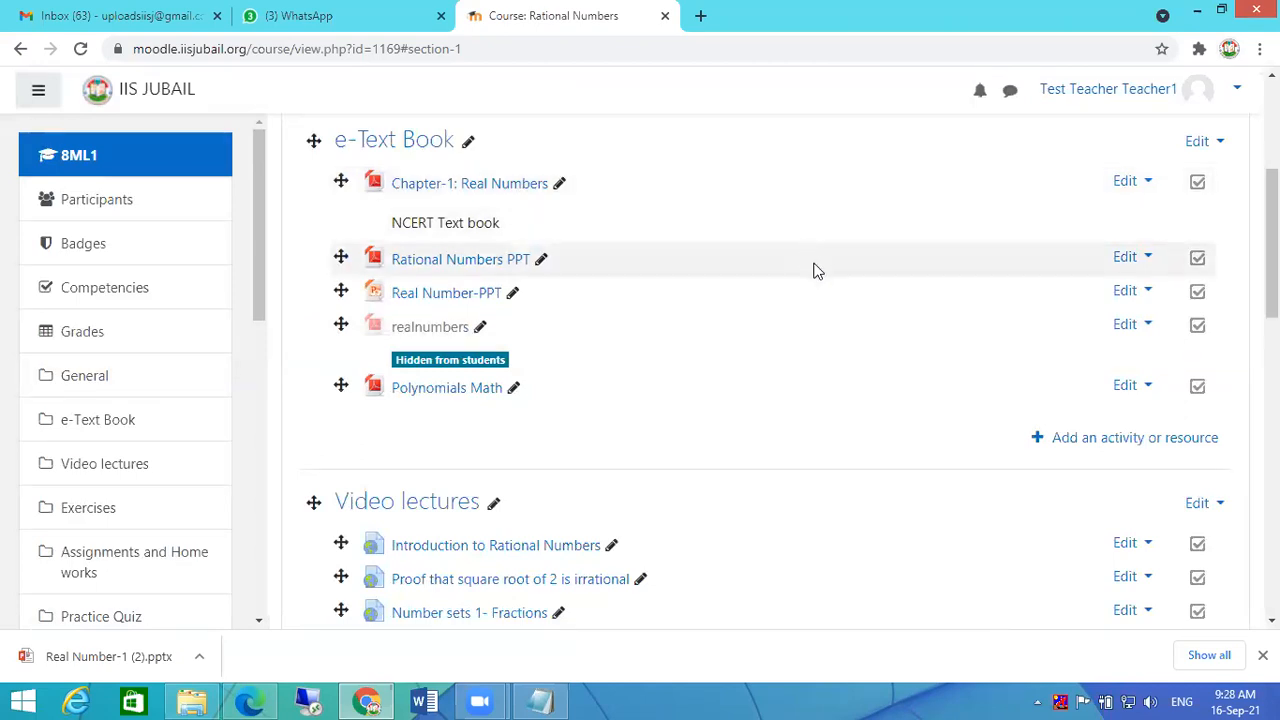
Start adding a new URL resource to the Video lectures section.
{"action": "scroll", "coordinate": [814, 269], "scroll_direction": "down", "scroll_amount": 1}
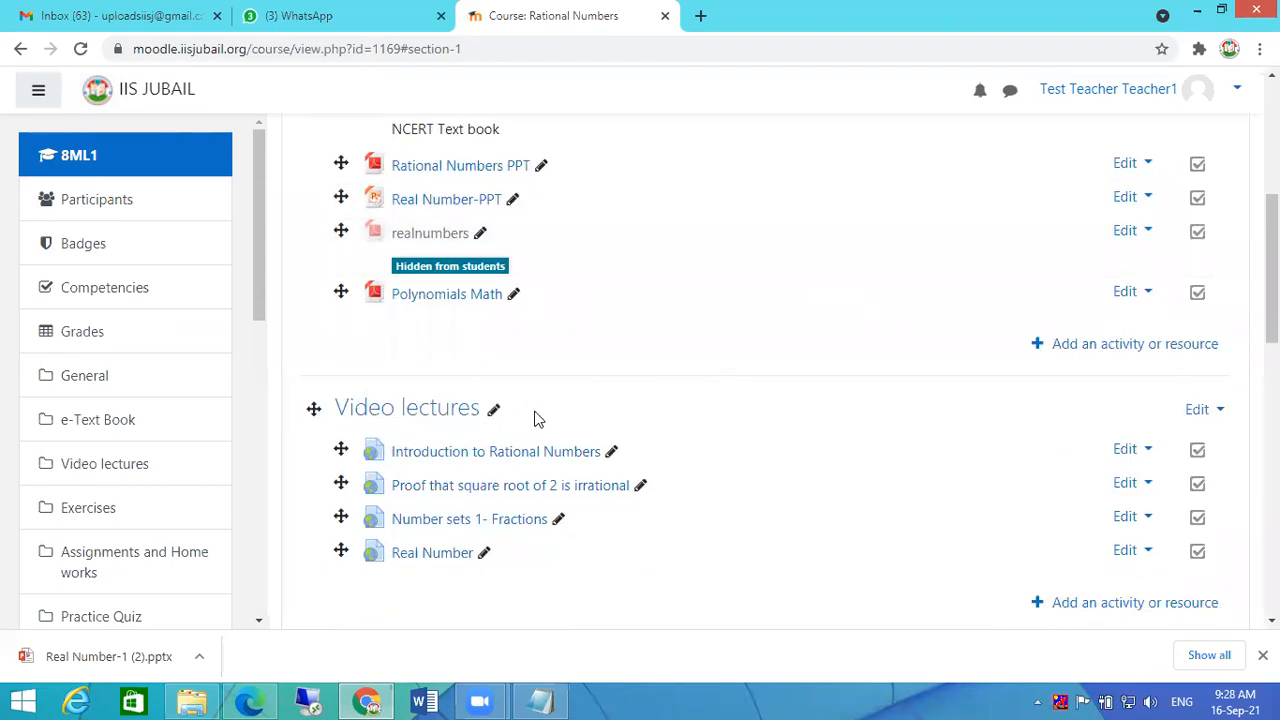
{"action": "scroll", "coordinate": [729, 422], "scroll_direction": "down", "scroll_amount": 2}
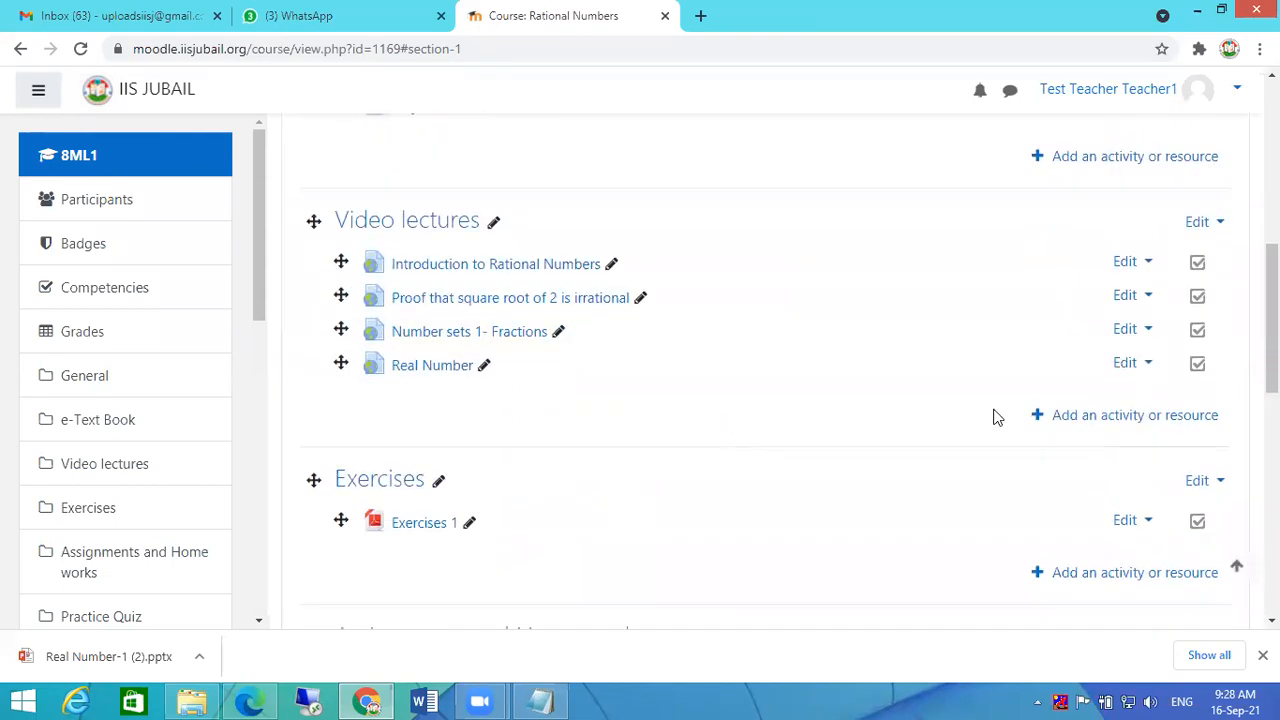
{"action": "left_click", "coordinate": [1078, 422]}
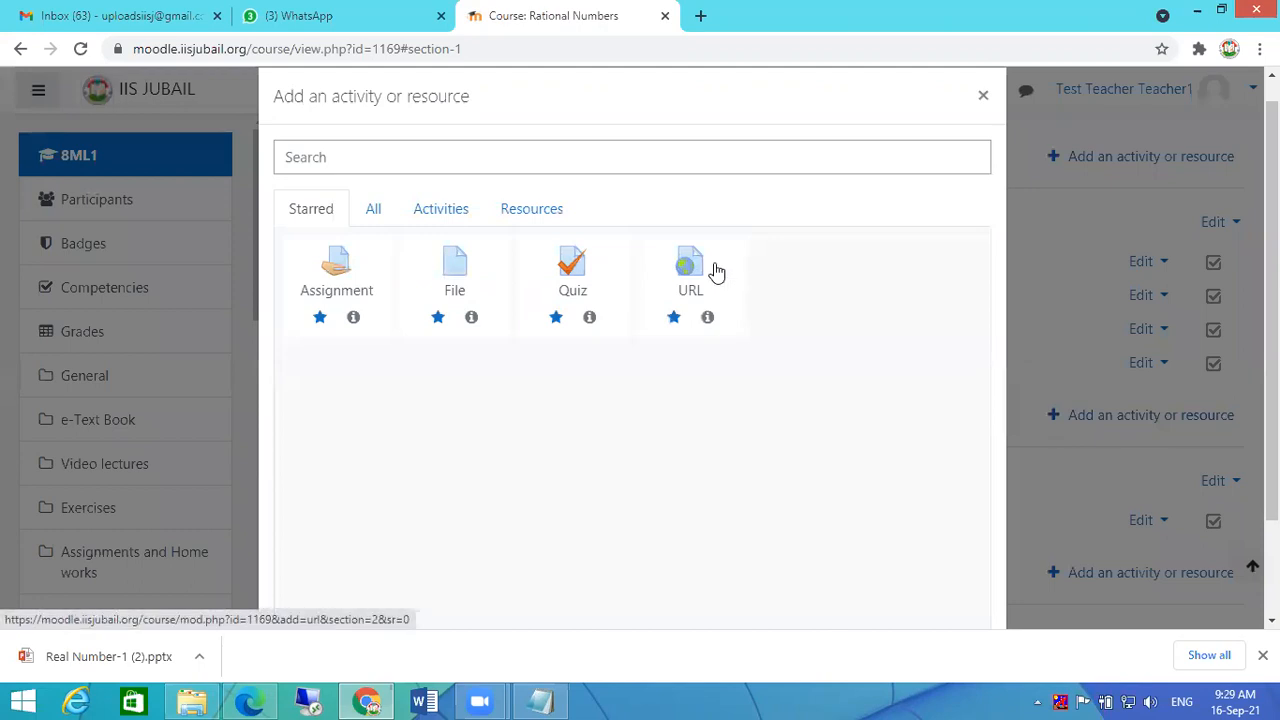
{"action": "left_click", "coordinate": [716, 272]}
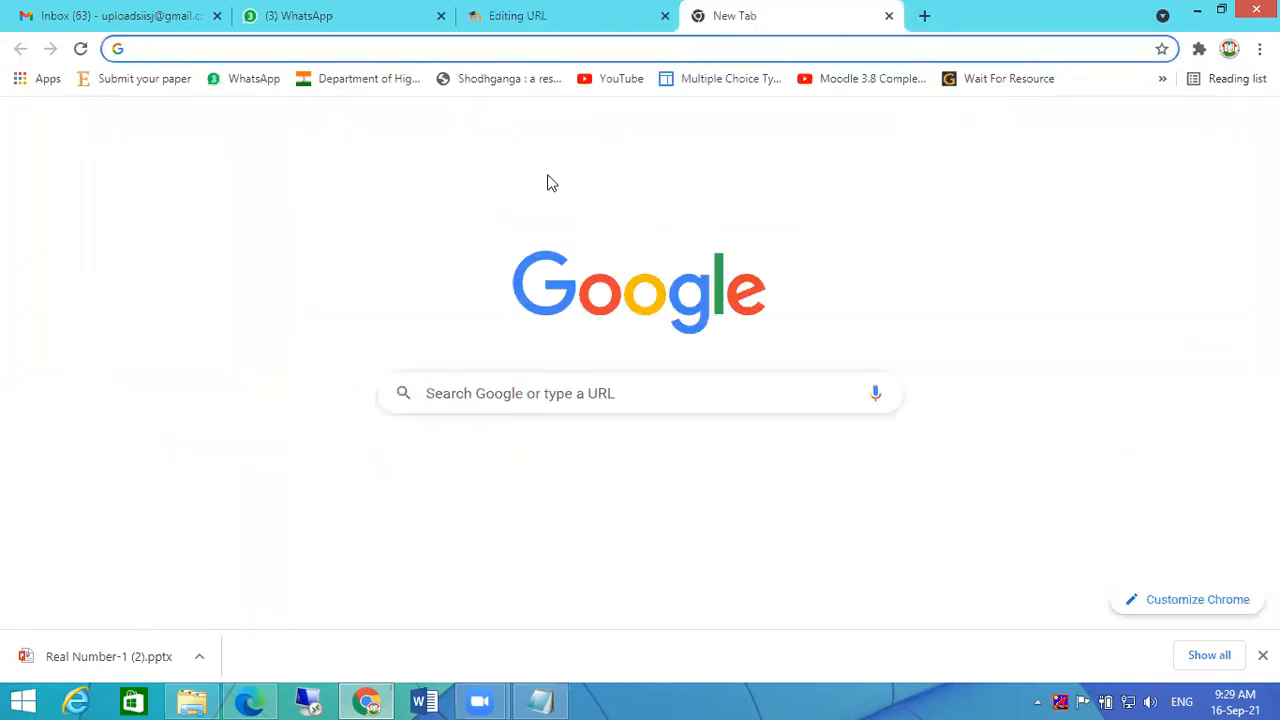
Open YouTube in a new browser tab and search for "rational numbers class 8".
{"action": "left_click", "coordinate": [684, 575]}
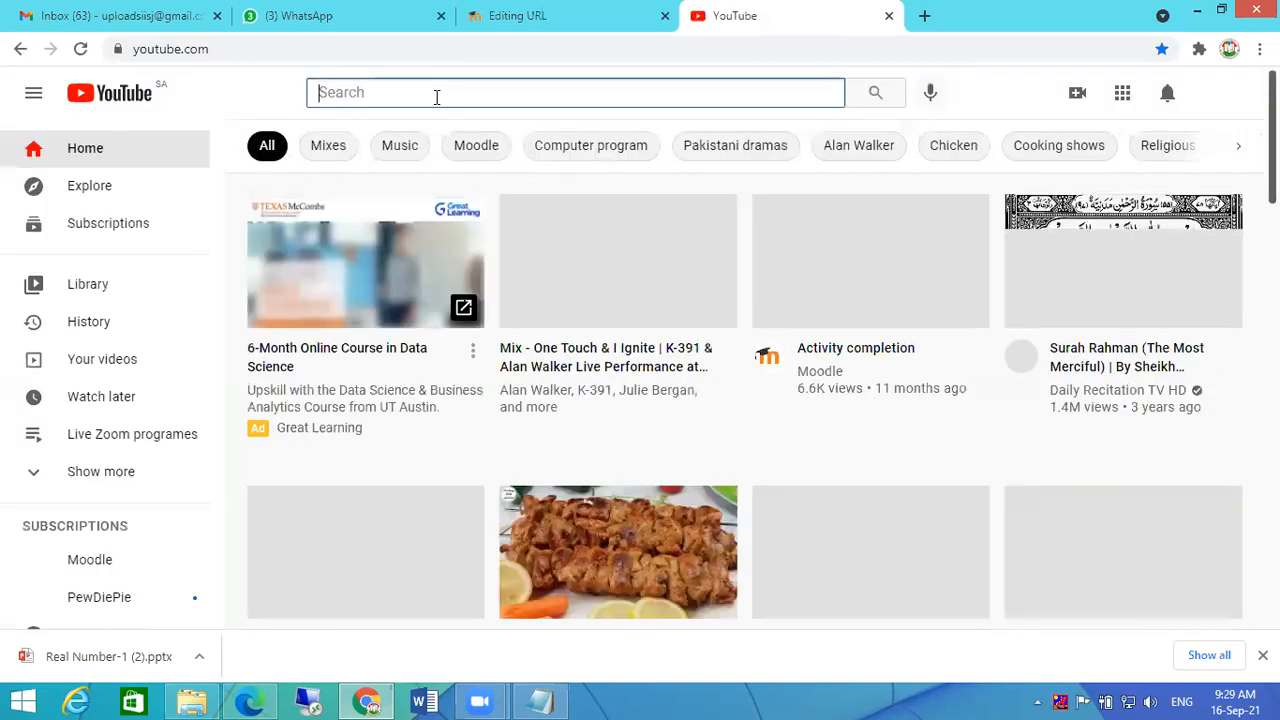
{"action": "type", "text": "rational number"}
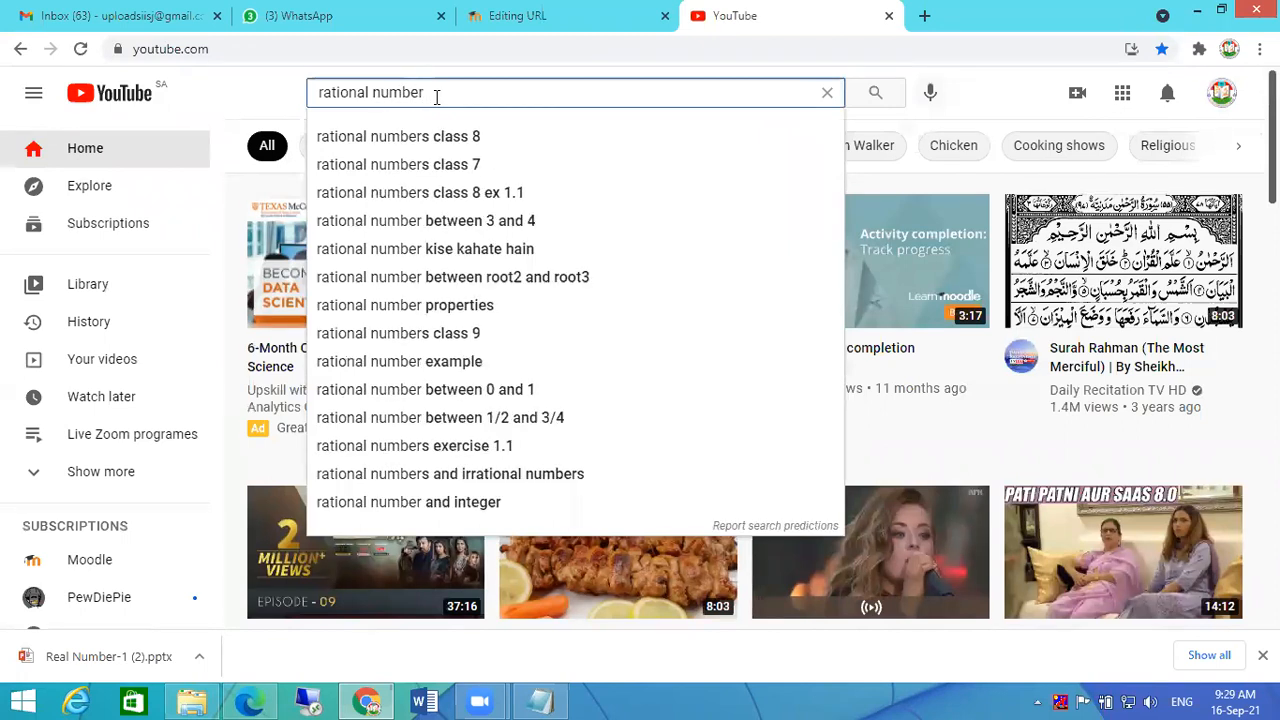
{"action": "left_click", "coordinate": [458, 137]}
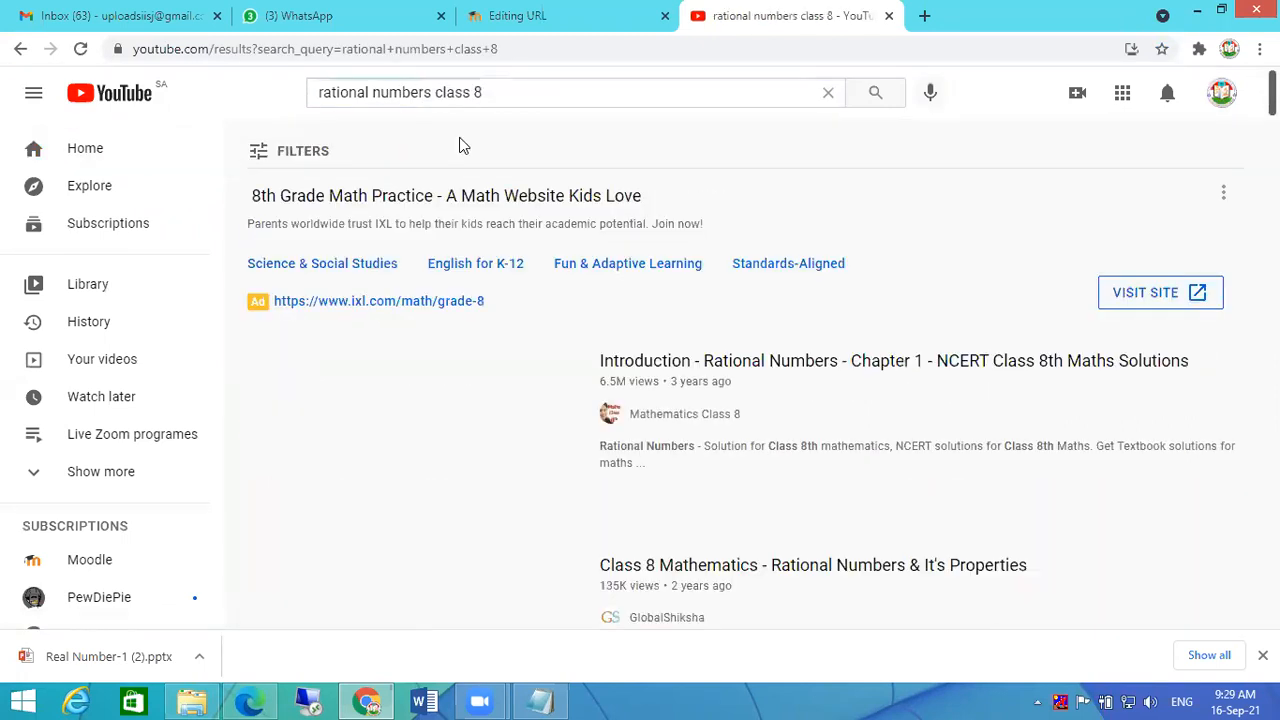
Open the video "Introduction - Rational Numbers - Chapter 1 - NCERT Class 8th Maths Solutions" and copy its share link.
{"action": "mouse_move", "coordinate": [476, 438]}
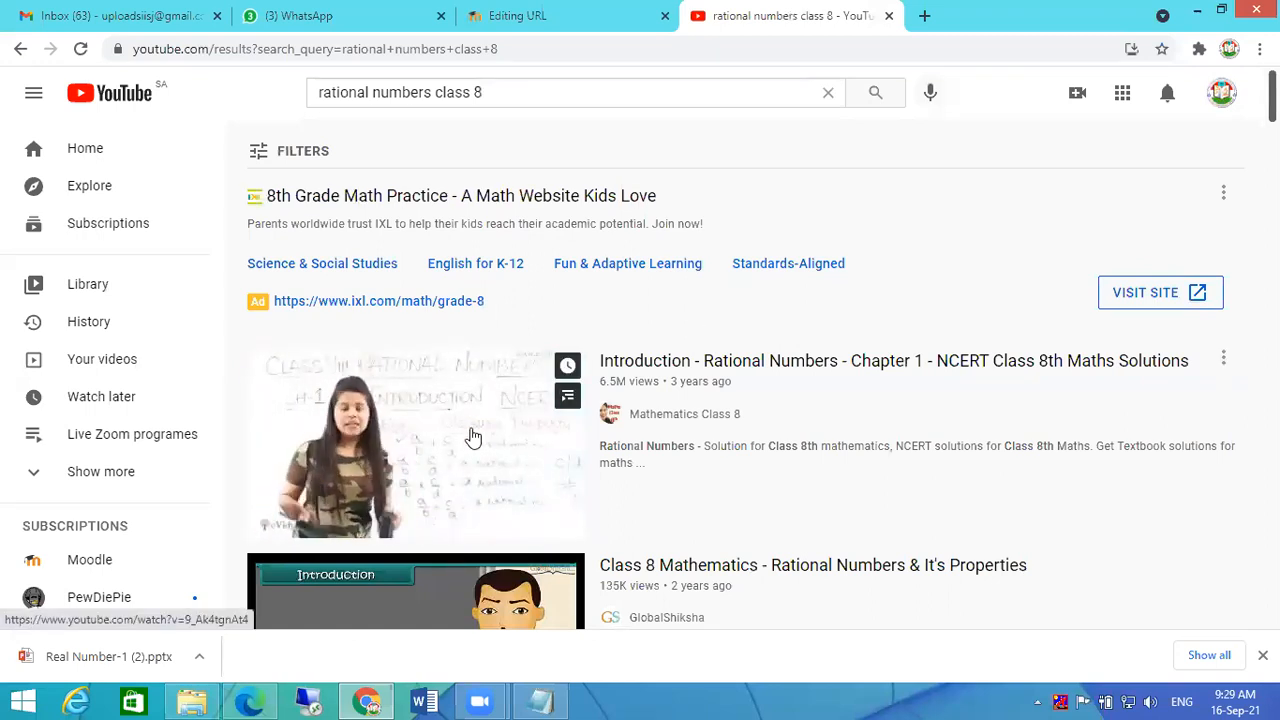
{"action": "scroll", "coordinate": [468, 432], "scroll_direction": "down", "scroll_amount": 1}
{"action": "left_click", "coordinate": [459, 350]}
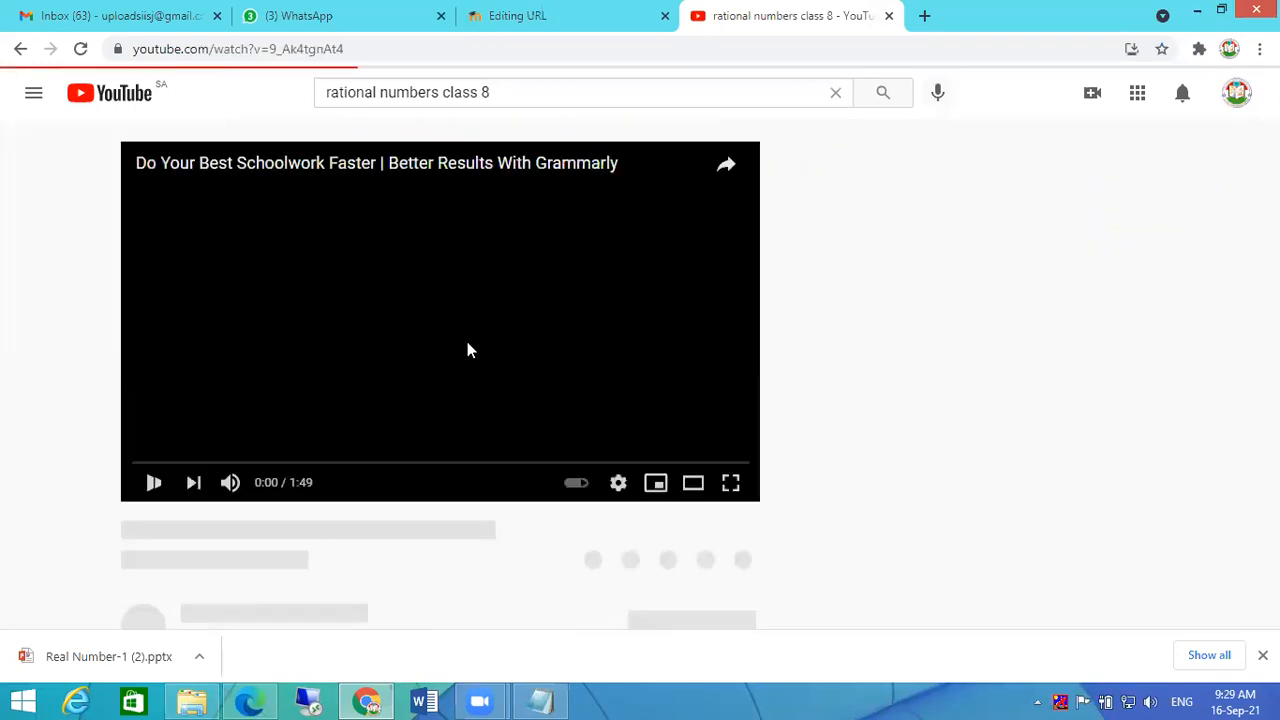
{"action": "scroll", "coordinate": [520, 340], "scroll_direction": "down", "scroll_amount": 3}
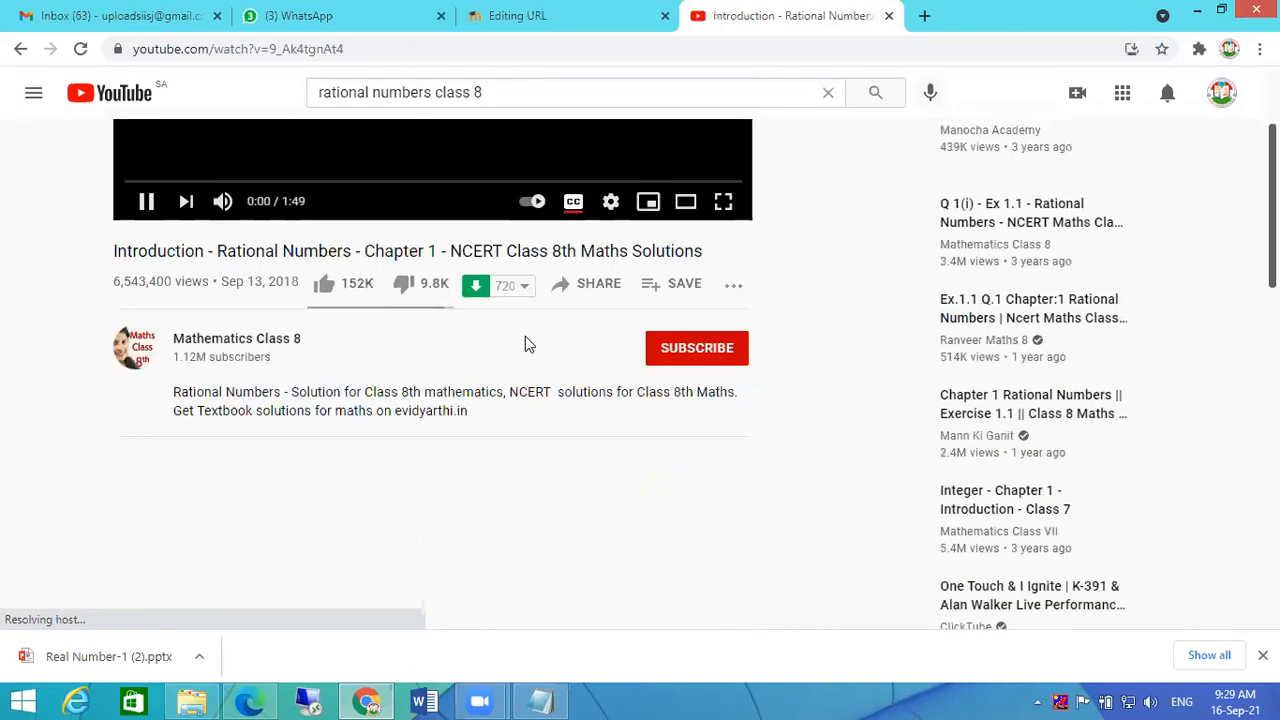
{"action": "left_click", "coordinate": [588, 291]}
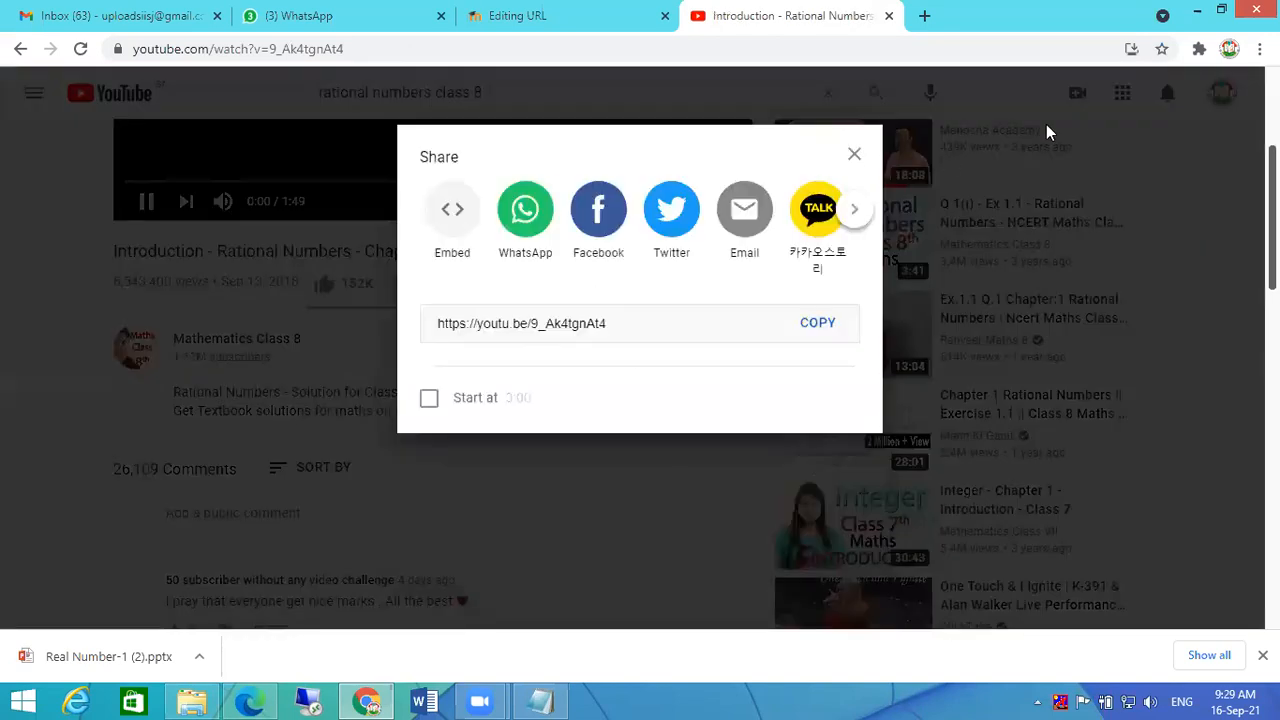
{"action": "left_click", "coordinate": [811, 394]}
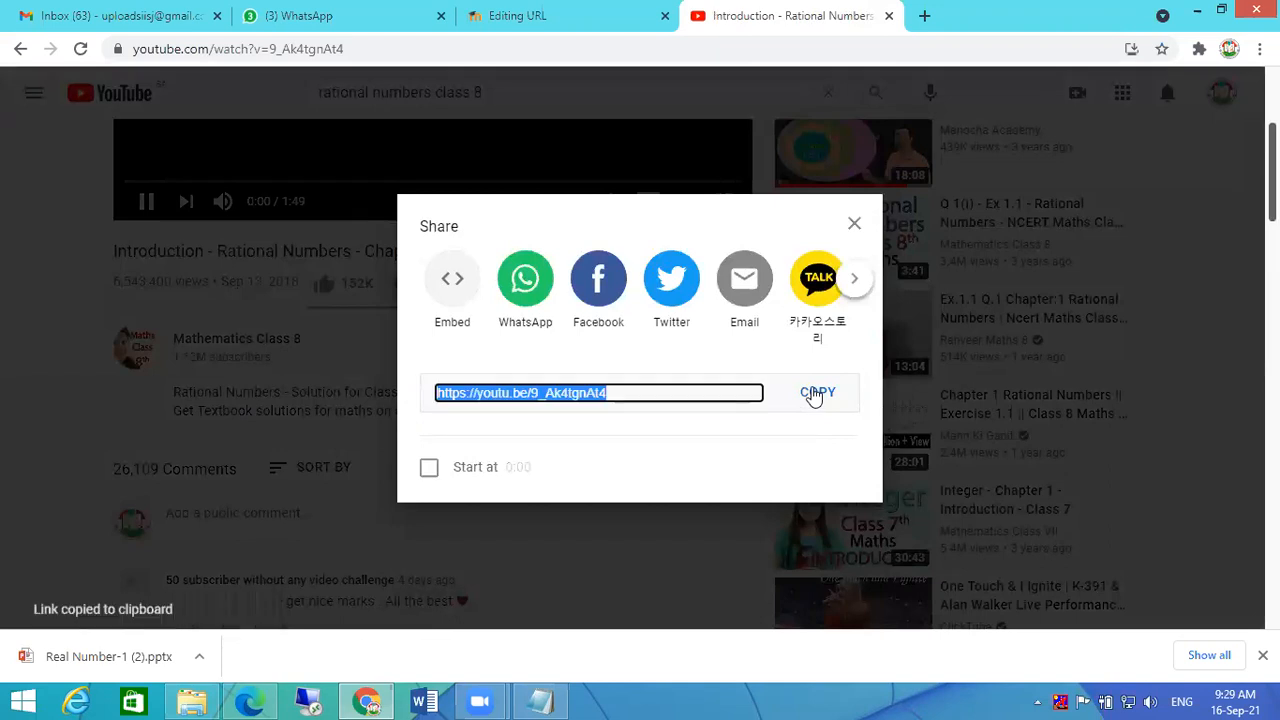
{"action": "left_click", "coordinate": [855, 226]}
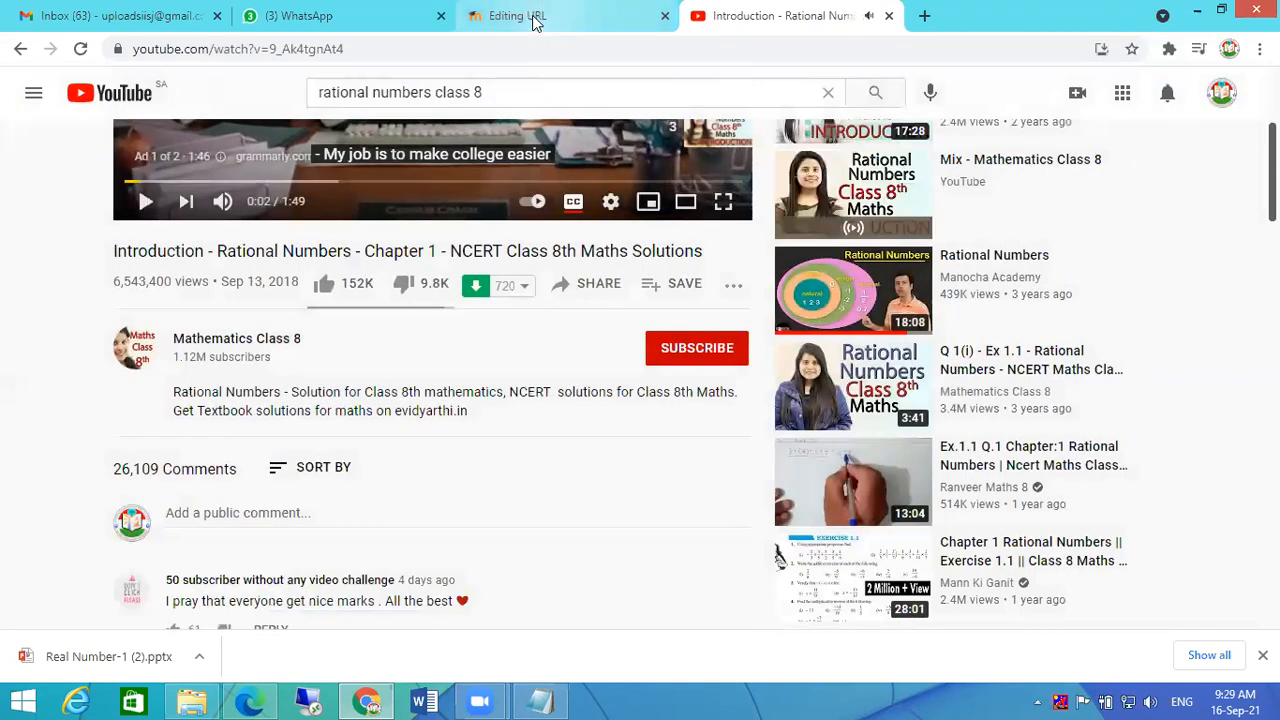
{"action": "left_click", "coordinate": [533, 18]}
{"action": "left_click", "coordinate": [659, 403]}
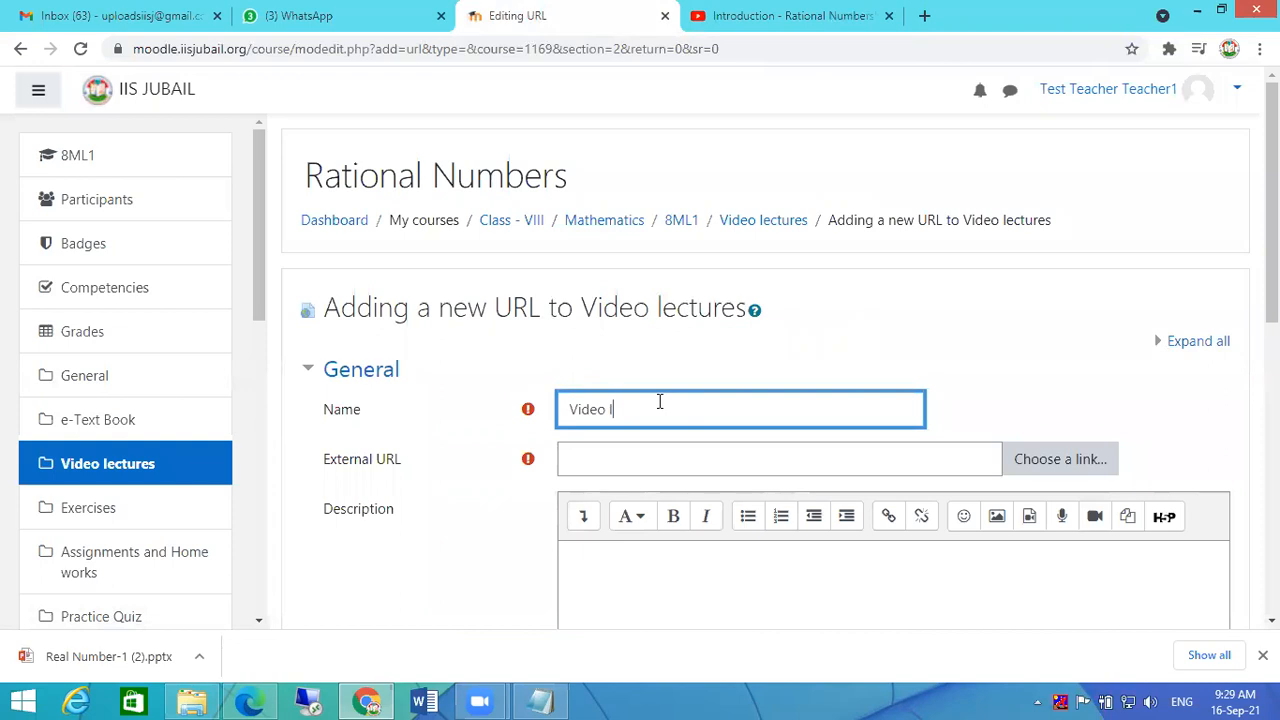
{"action": "type", "text": "Video lecture-5"}
{"action": "left_click", "coordinate": [675, 450]}
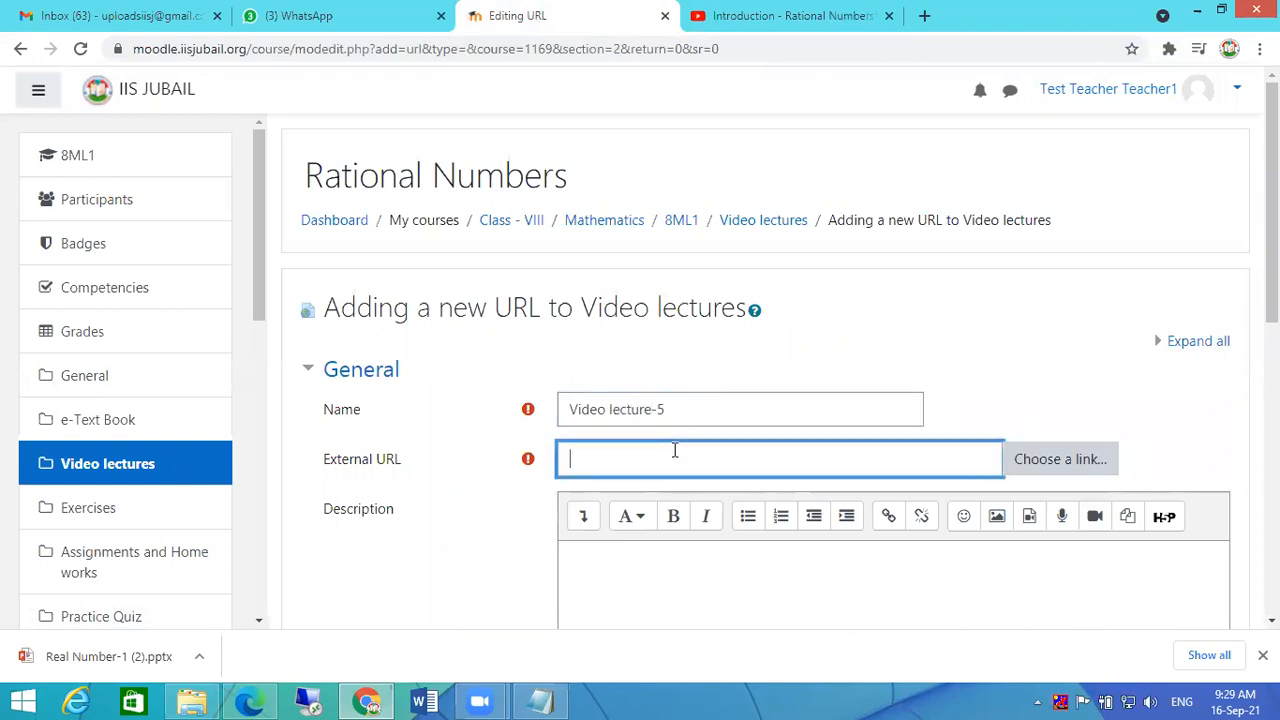
{"action": "key", "text": "ctrl+v"}
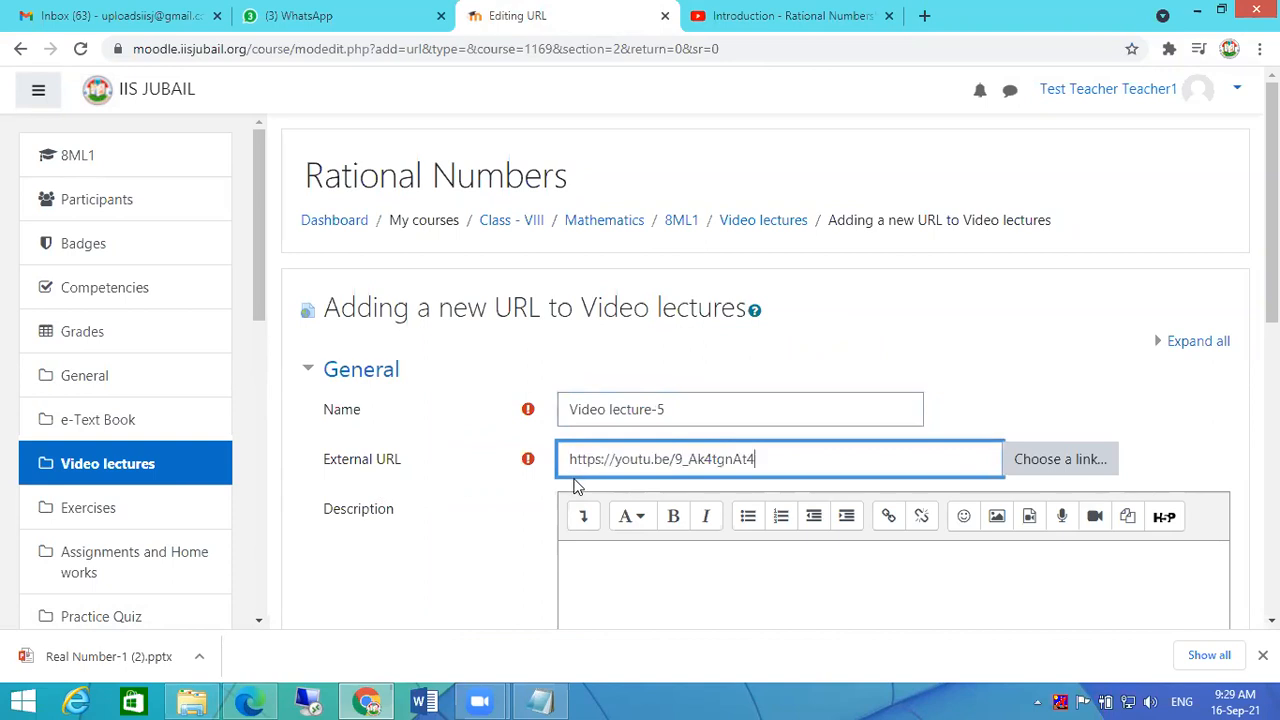
Leave the description empty and set the URL resource's display appearance to Embed.
{"action": "scroll", "coordinate": [911, 442], "scroll_direction": "down", "scroll_amount": 2}
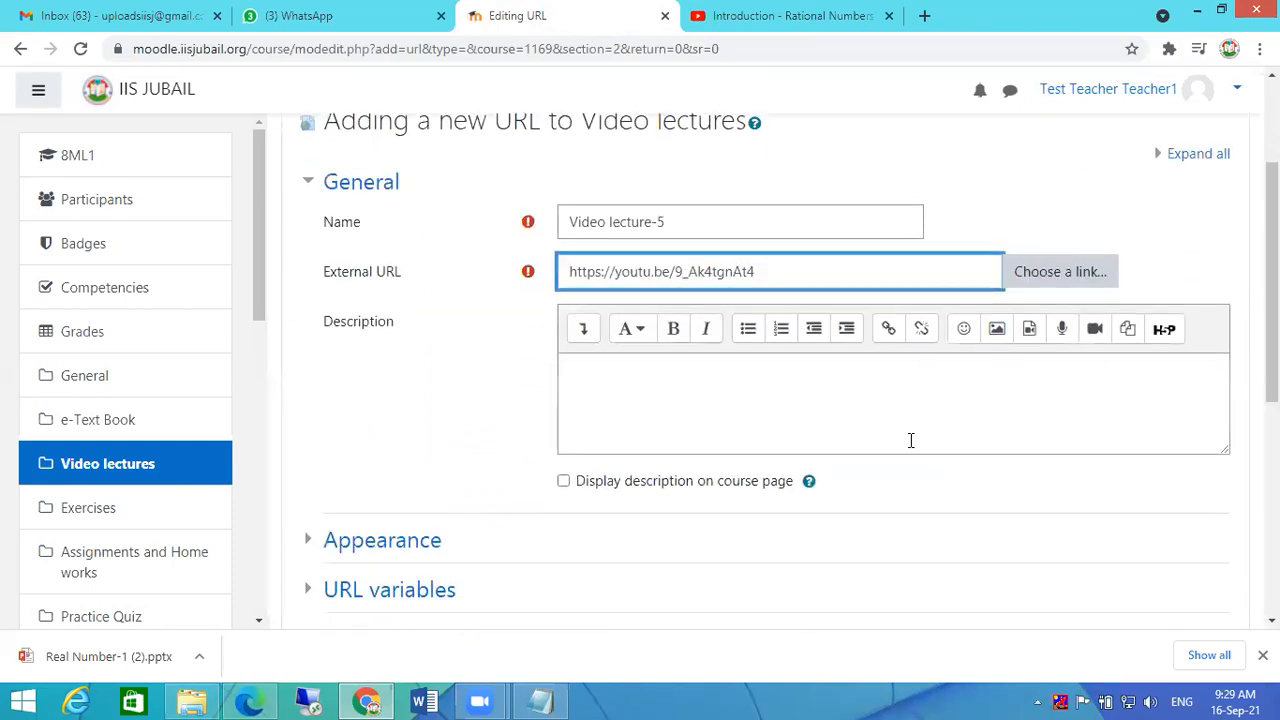
{"action": "left_click", "coordinate": [684, 367]}
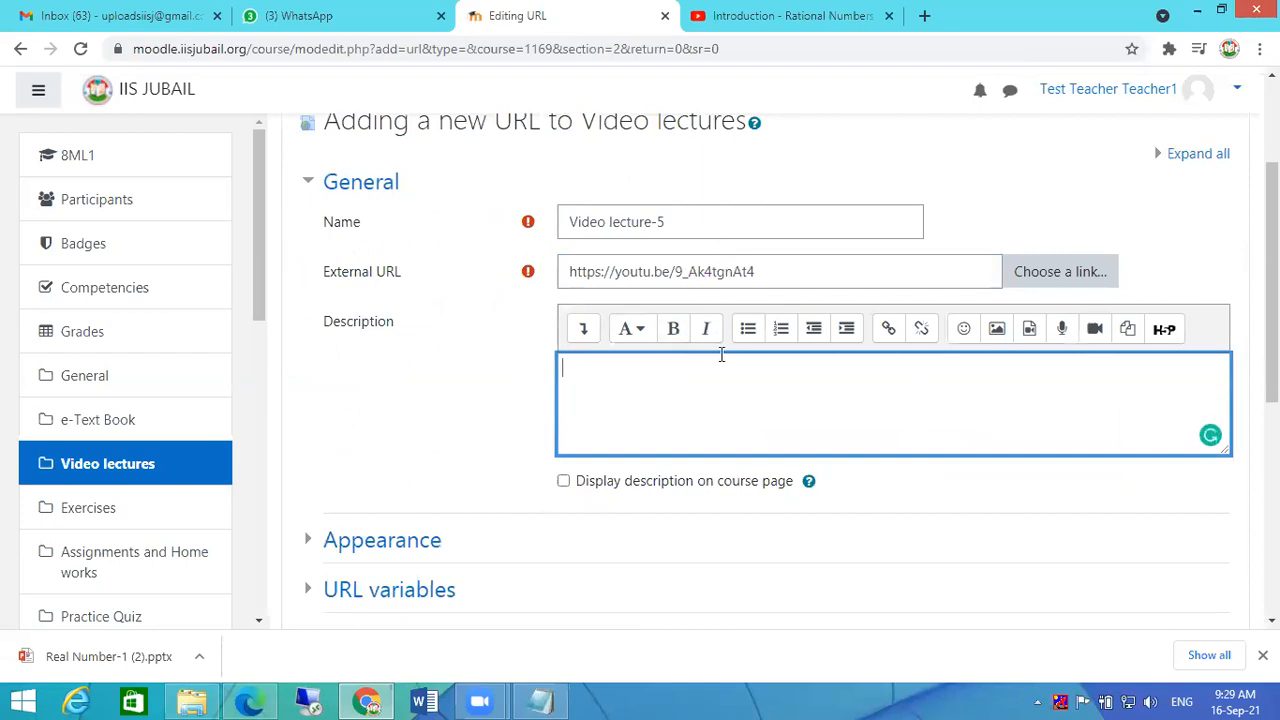
{"action": "scroll", "coordinate": [616, 346], "scroll_direction": "down", "scroll_amount": 1}
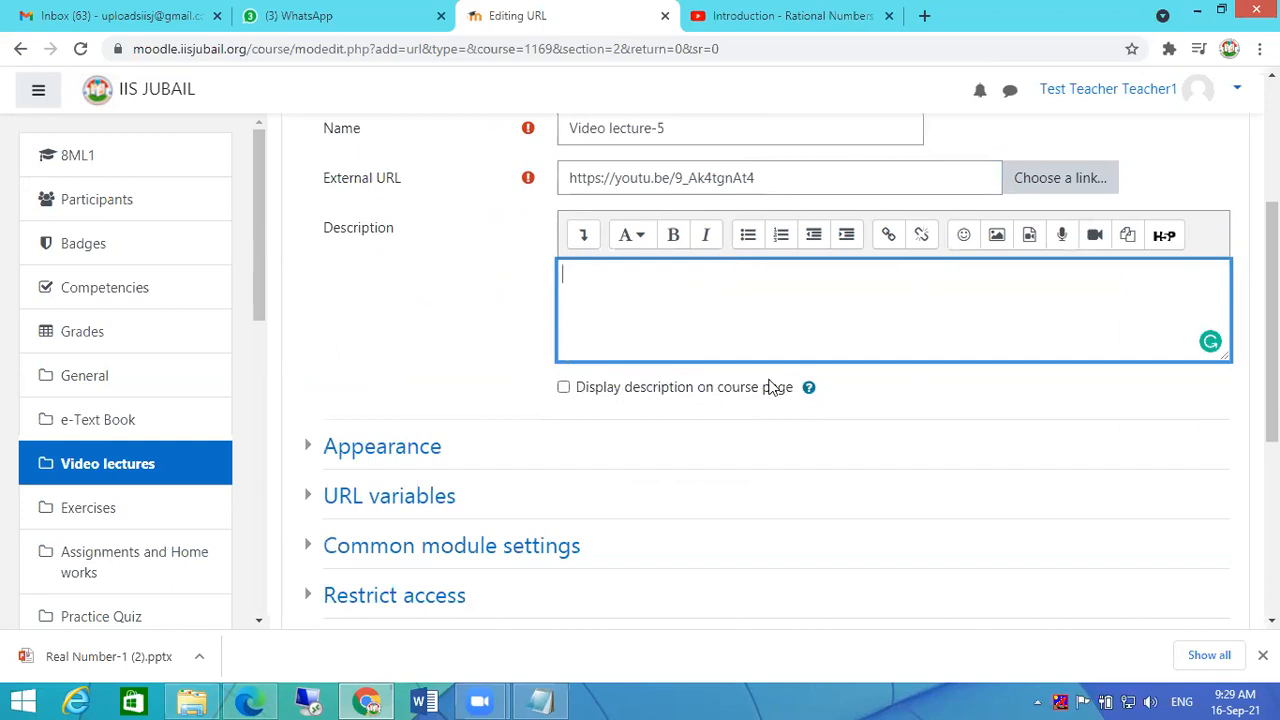
{"action": "left_click", "coordinate": [316, 452]}
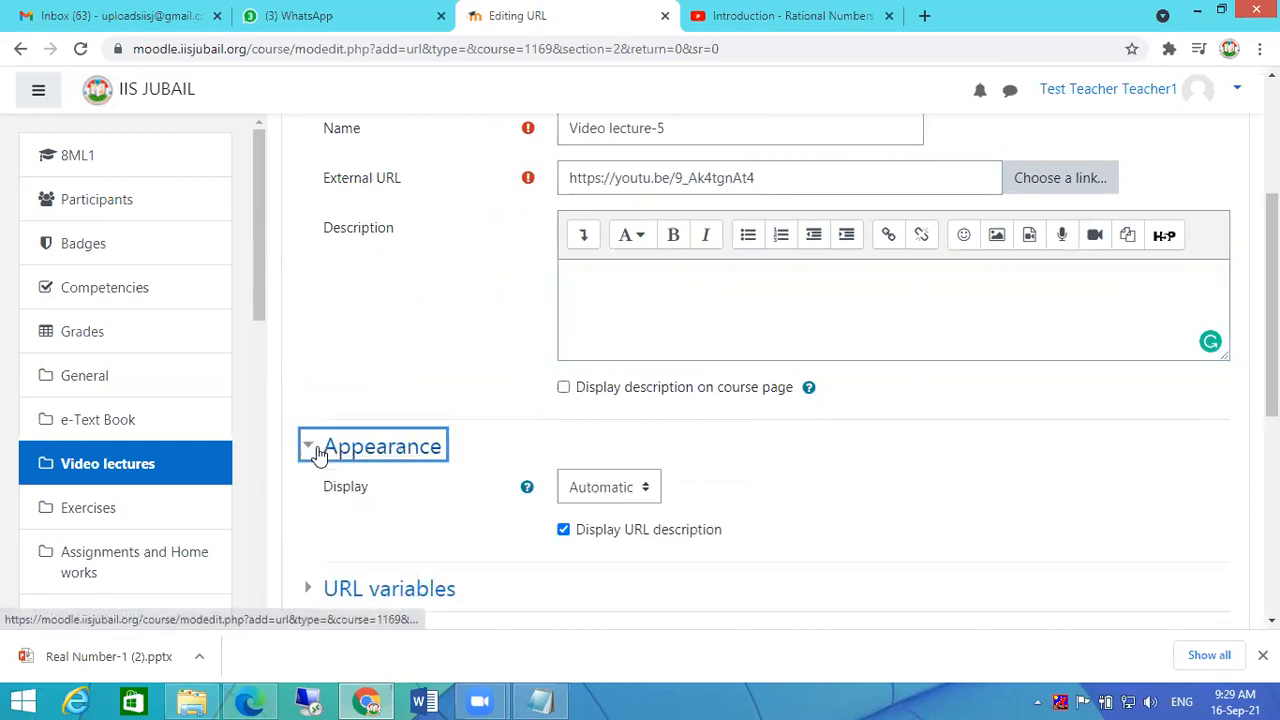
{"action": "left_click", "coordinate": [591, 497]}
{"action": "left_click", "coordinate": [597, 531]}
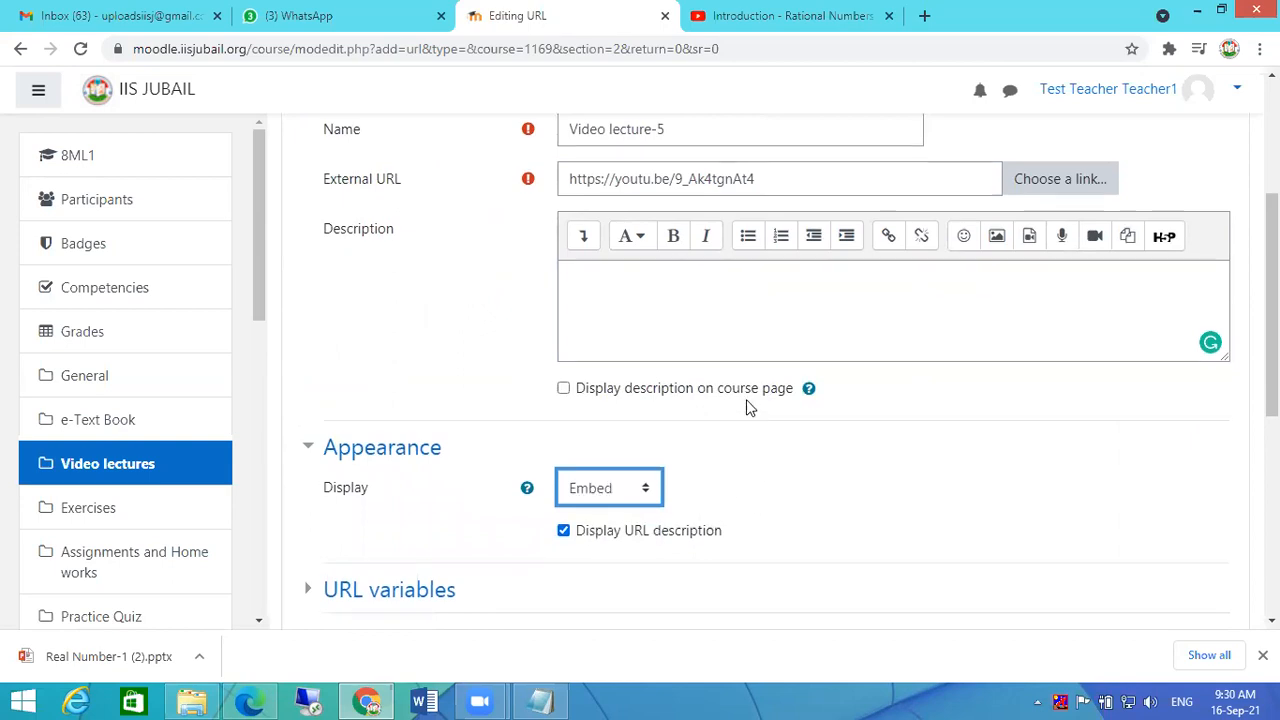
Recheck the external URL, turn off Display URL description, and save the resource back to the course.
{"action": "scroll", "coordinate": [700, 390], "scroll_direction": "up", "scroll_amount": 2}
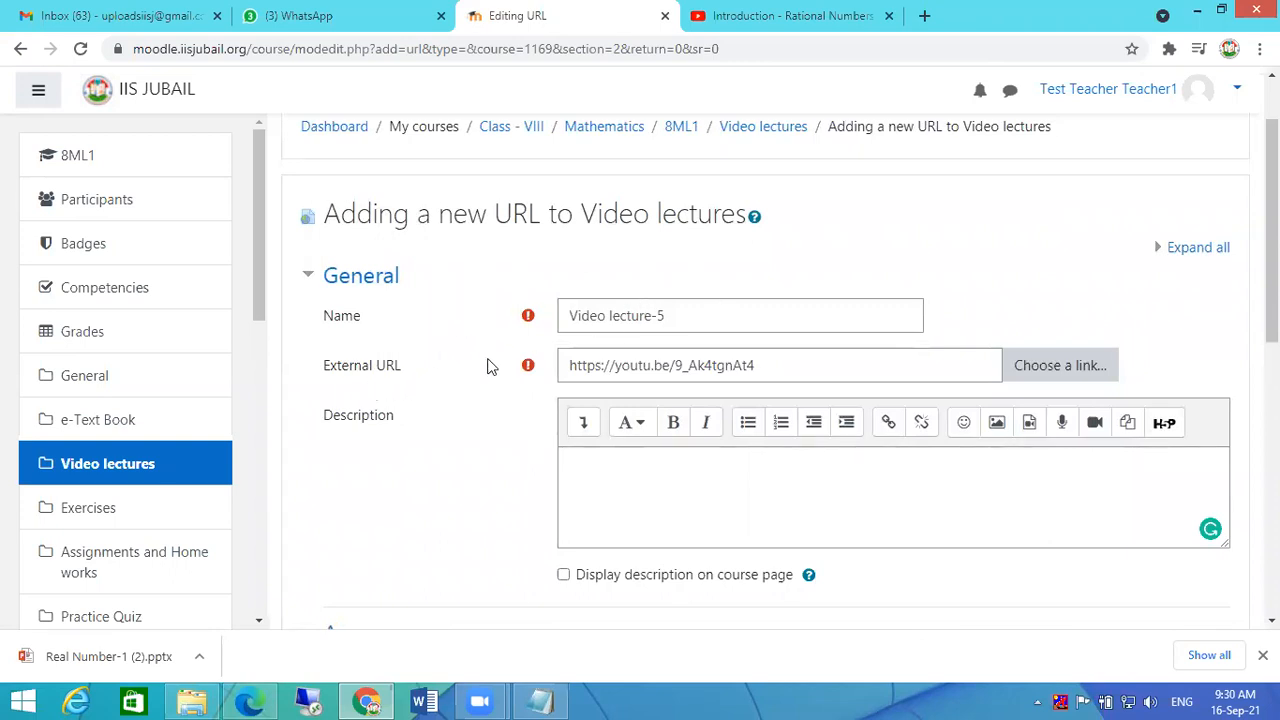
{"action": "left_click", "coordinate": [792, 369]}
{"action": "scroll", "coordinate": [777, 377], "scroll_direction": "down", "scroll_amount": 3}
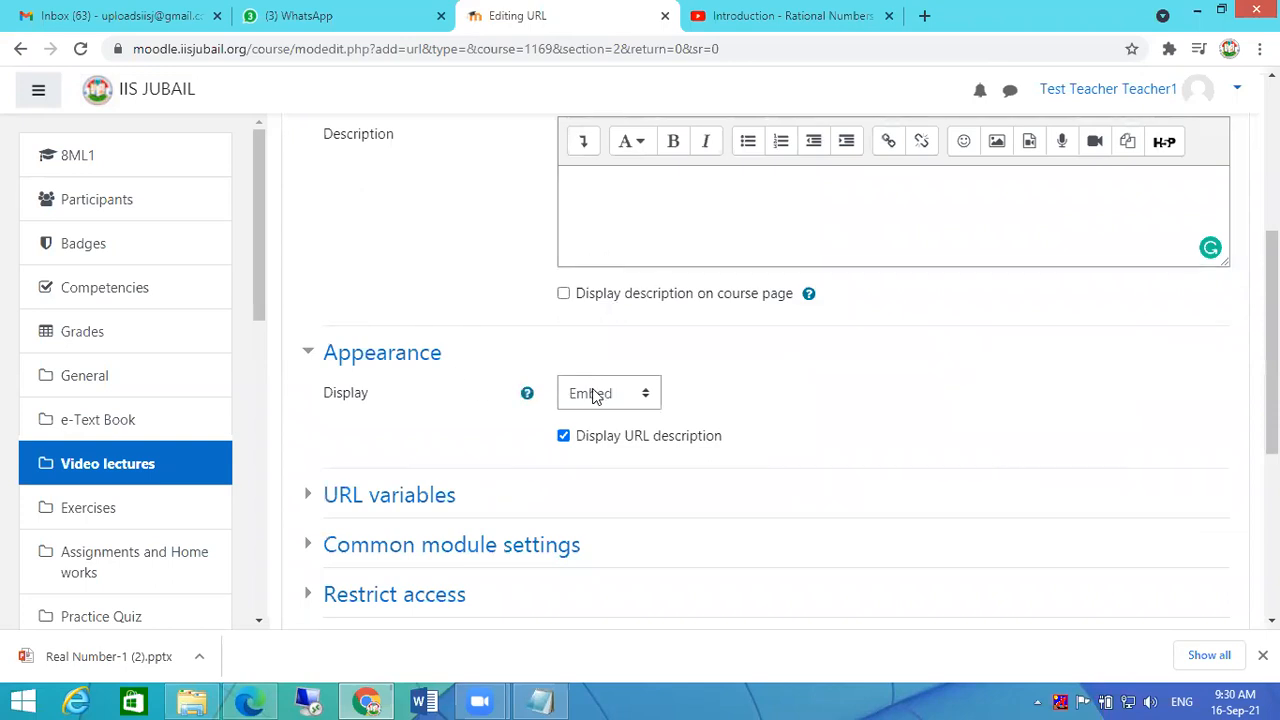
{"action": "left_click", "coordinate": [563, 437]}
{"action": "scroll", "coordinate": [772, 430], "scroll_direction": "down", "scroll_amount": 4}
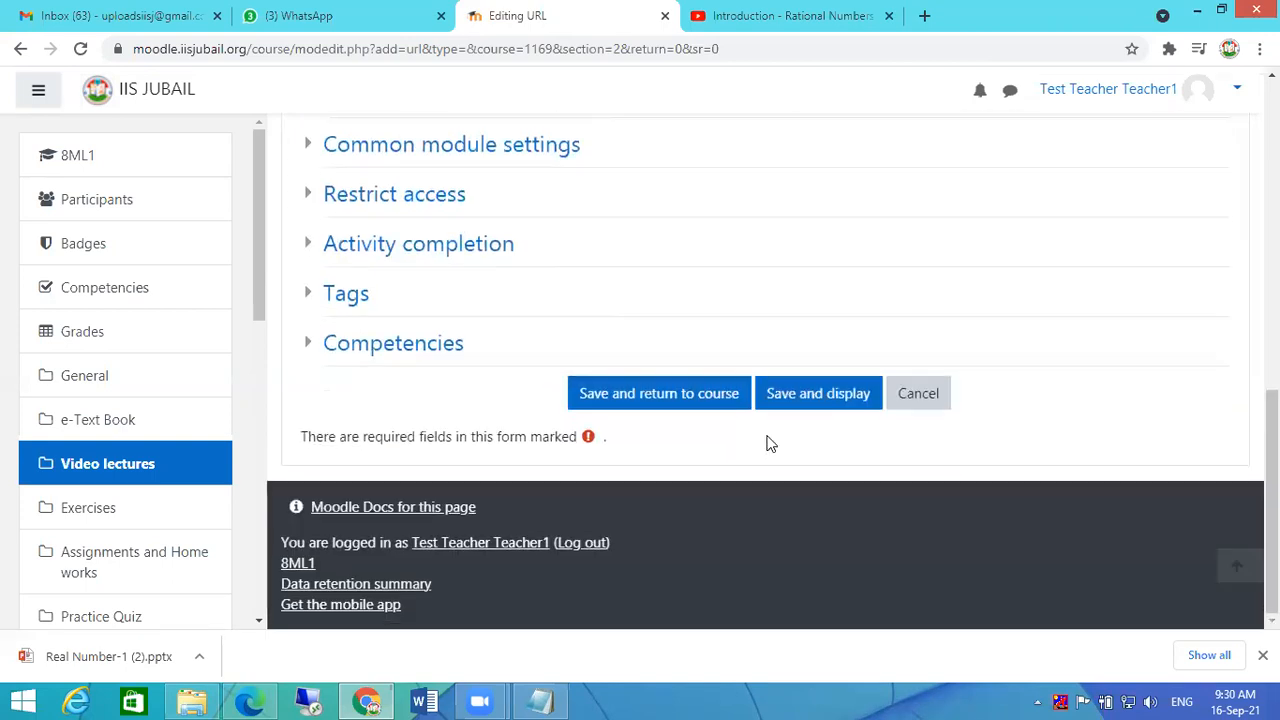
{"action": "left_click", "coordinate": [674, 395]}
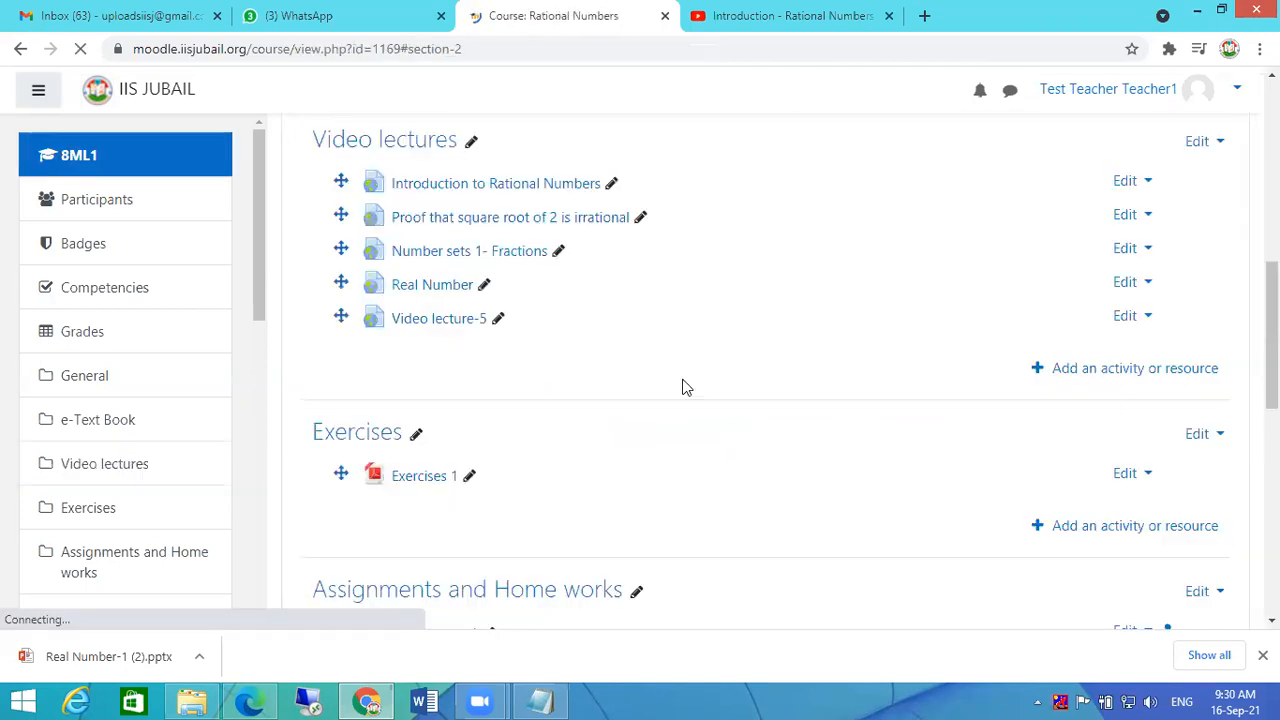
Open Video lecture-5 from the course page, play the embedded video briefly, and pause it.
{"action": "left_click", "coordinate": [455, 318]}
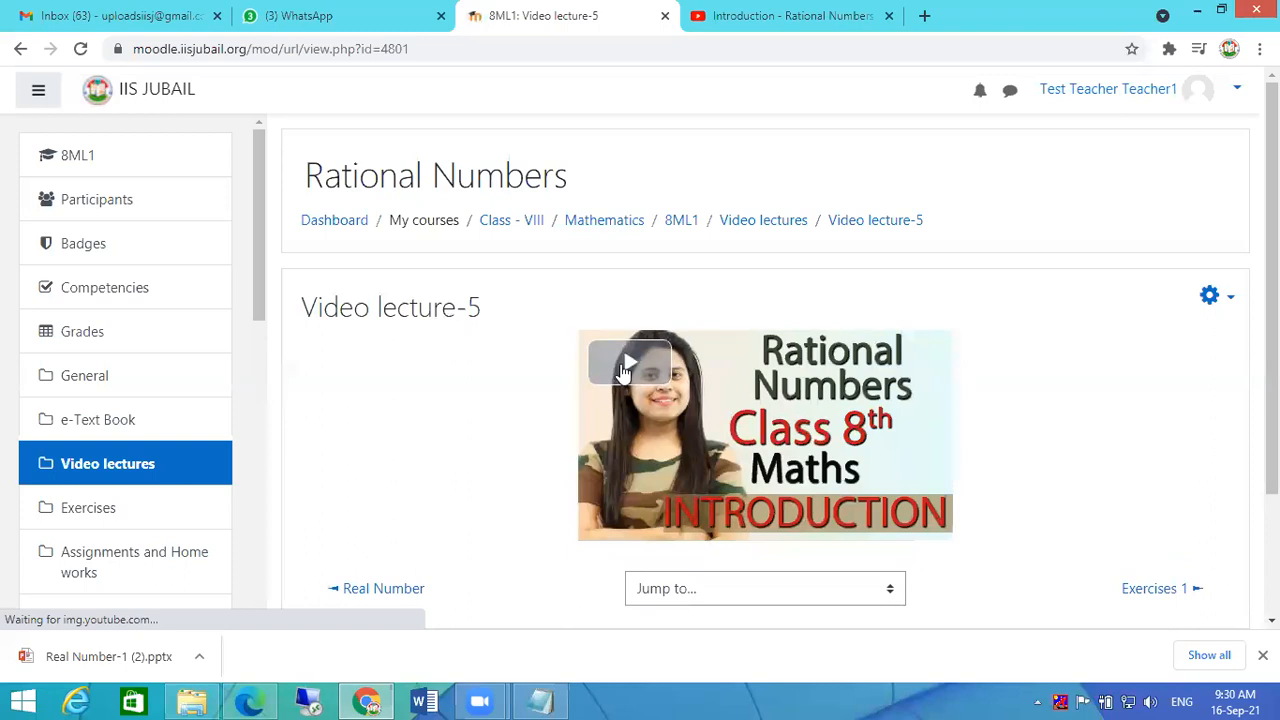
{"action": "left_click", "coordinate": [622, 368]}
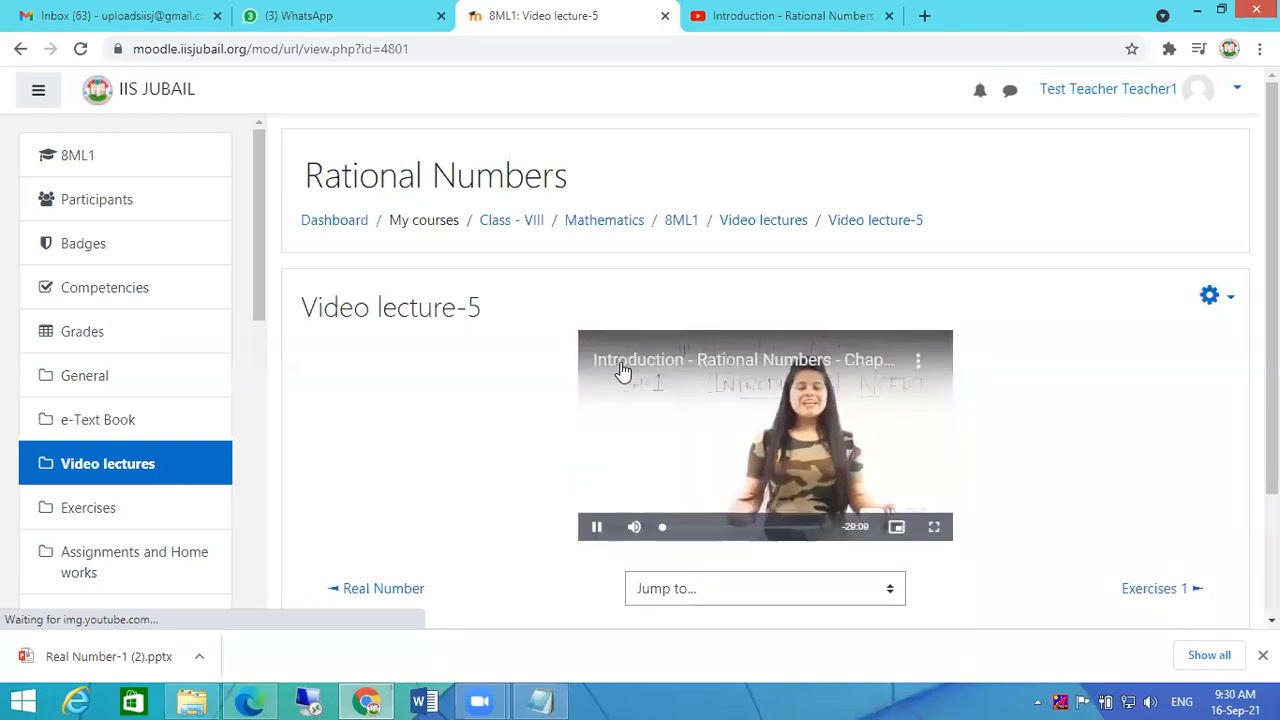
{"action": "left_click", "coordinate": [600, 528]}
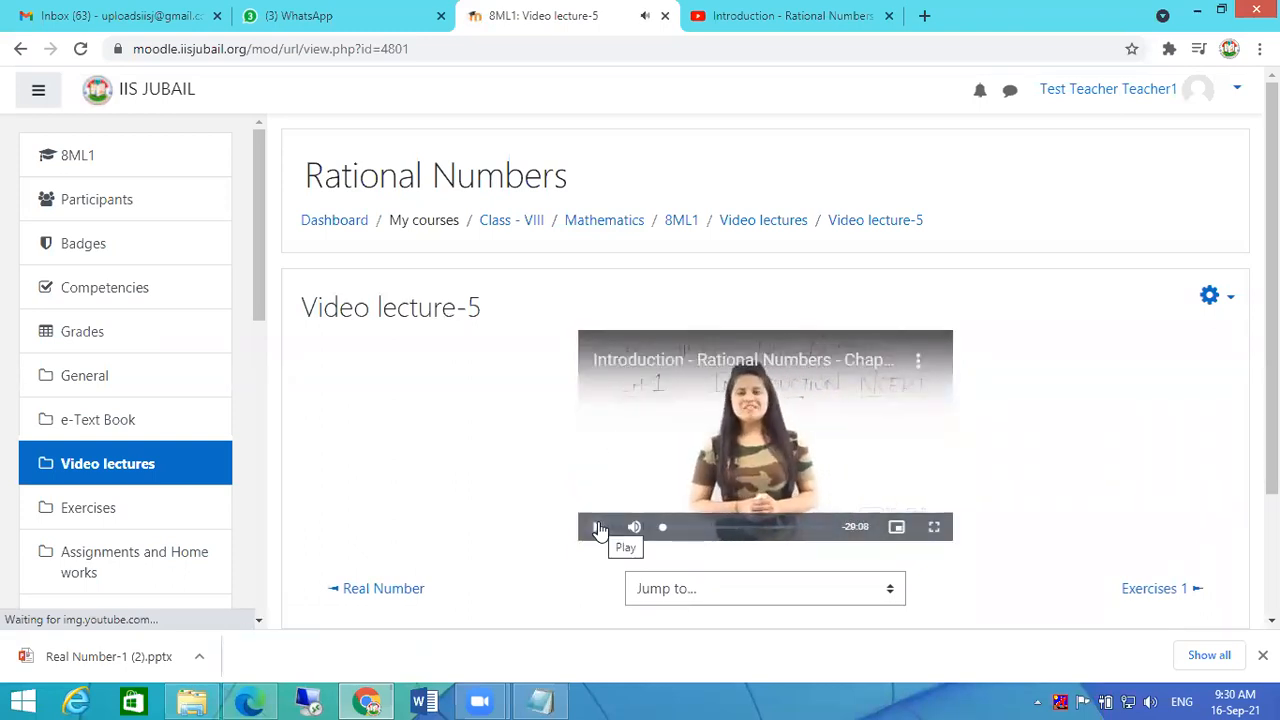
Switch to the student session in Edge, reload the course, open Video lecture-5 to check its display, and go back.
{"action": "left_click", "coordinate": [250, 700]}
{"action": "left_click", "coordinate": [108, 55]}
{"action": "scroll", "coordinate": [840, 330], "scroll_direction": "down", "scroll_amount": 3}
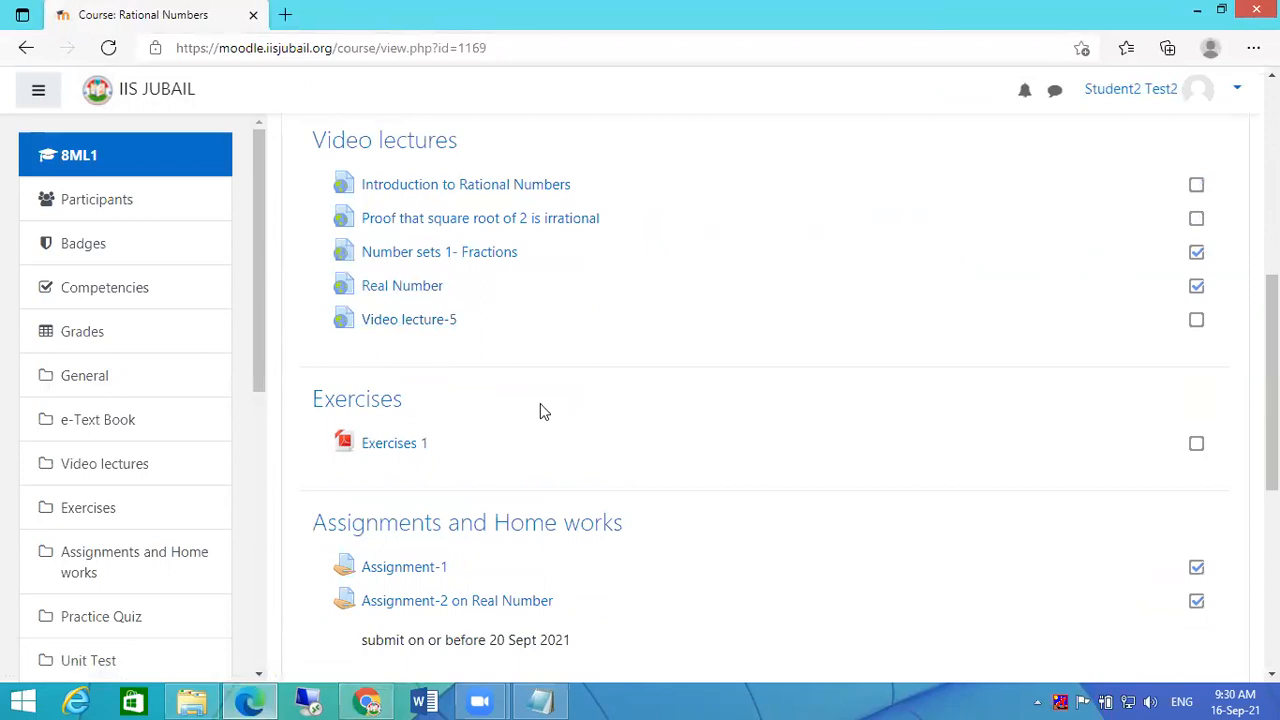
{"action": "left_click", "coordinate": [418, 320]}
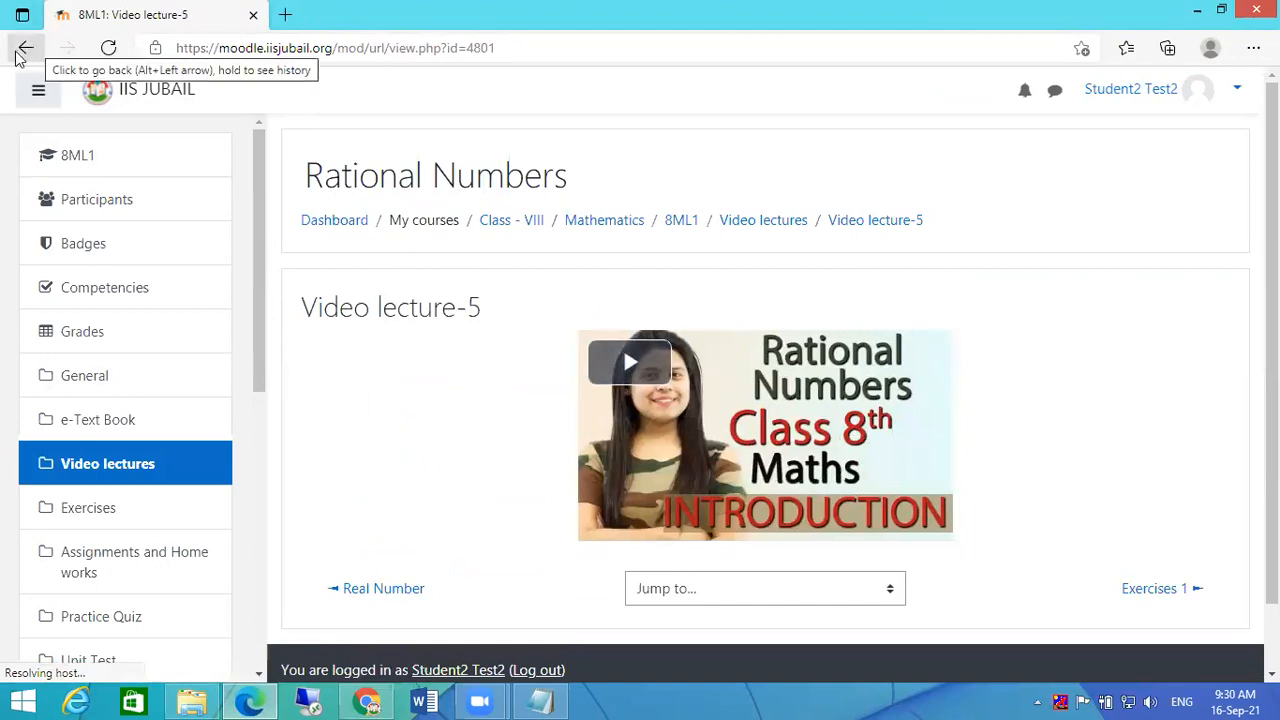
{"action": "left_click", "coordinate": [19, 50]}
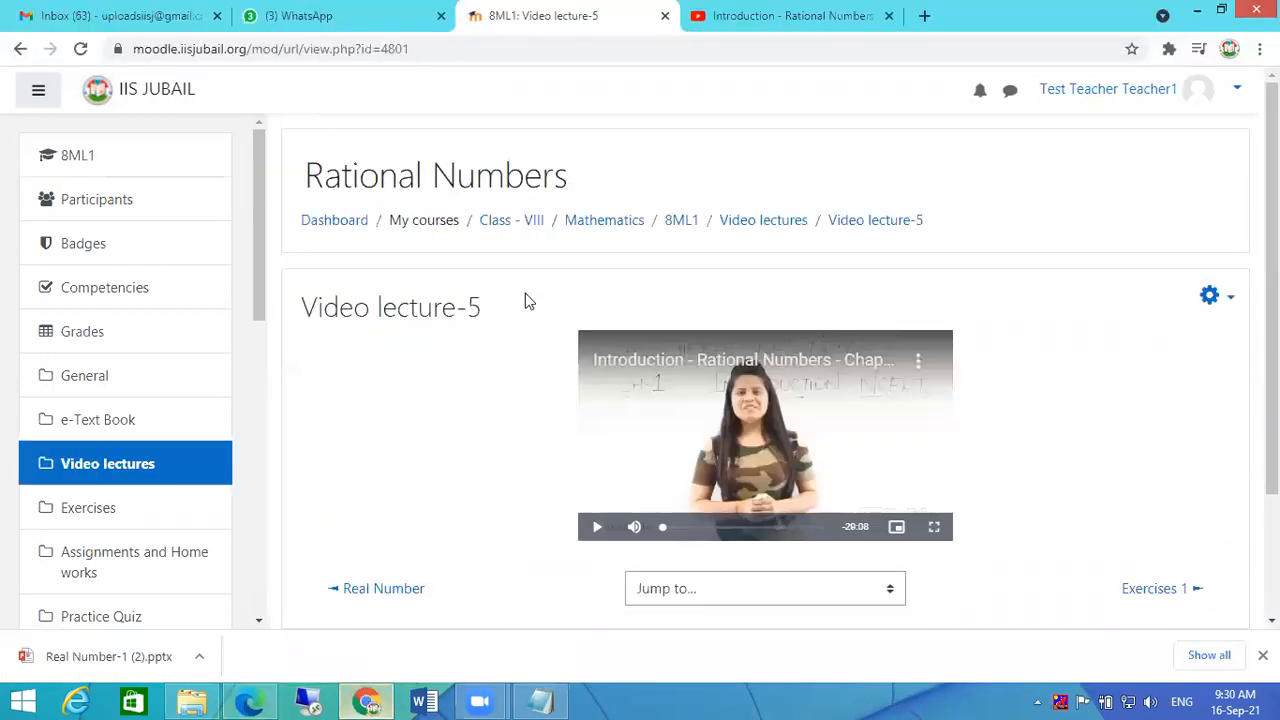
Look over the Video lecture-5 page and return to the course's Video lectures section.
{"action": "scroll", "coordinate": [744, 334], "scroll_direction": "down", "scroll_amount": 2}
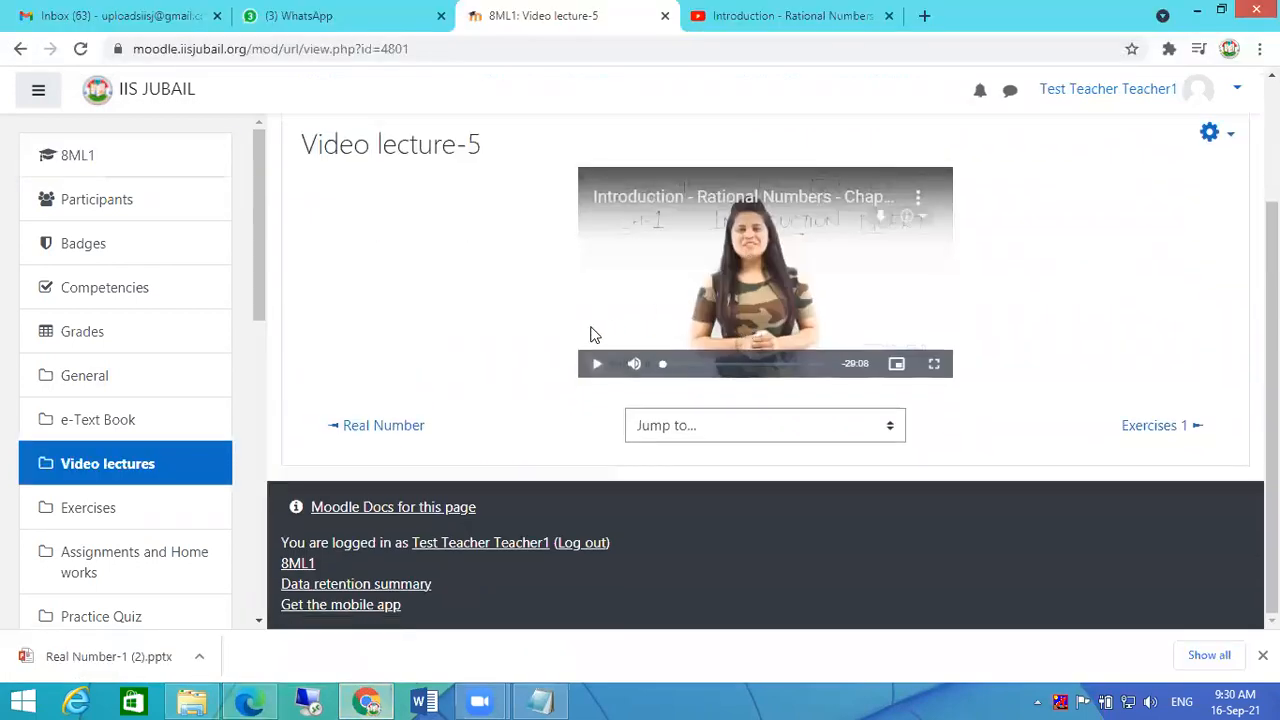
{"action": "scroll", "coordinate": [590, 330], "scroll_direction": "up", "scroll_amount": 2}
{"action": "left_click", "coordinate": [760, 226]}
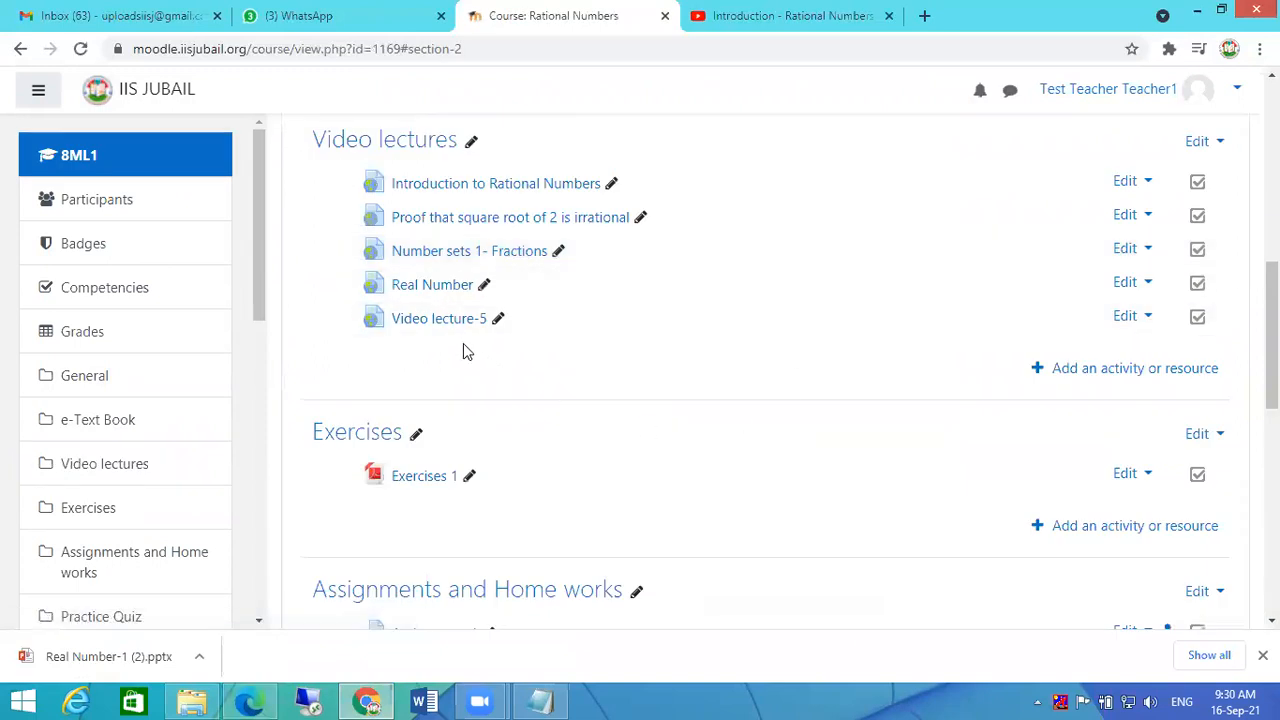
Hide Video lecture-5 from students, then make it visible to them again.
{"action": "left_click", "coordinate": [1146, 318]}
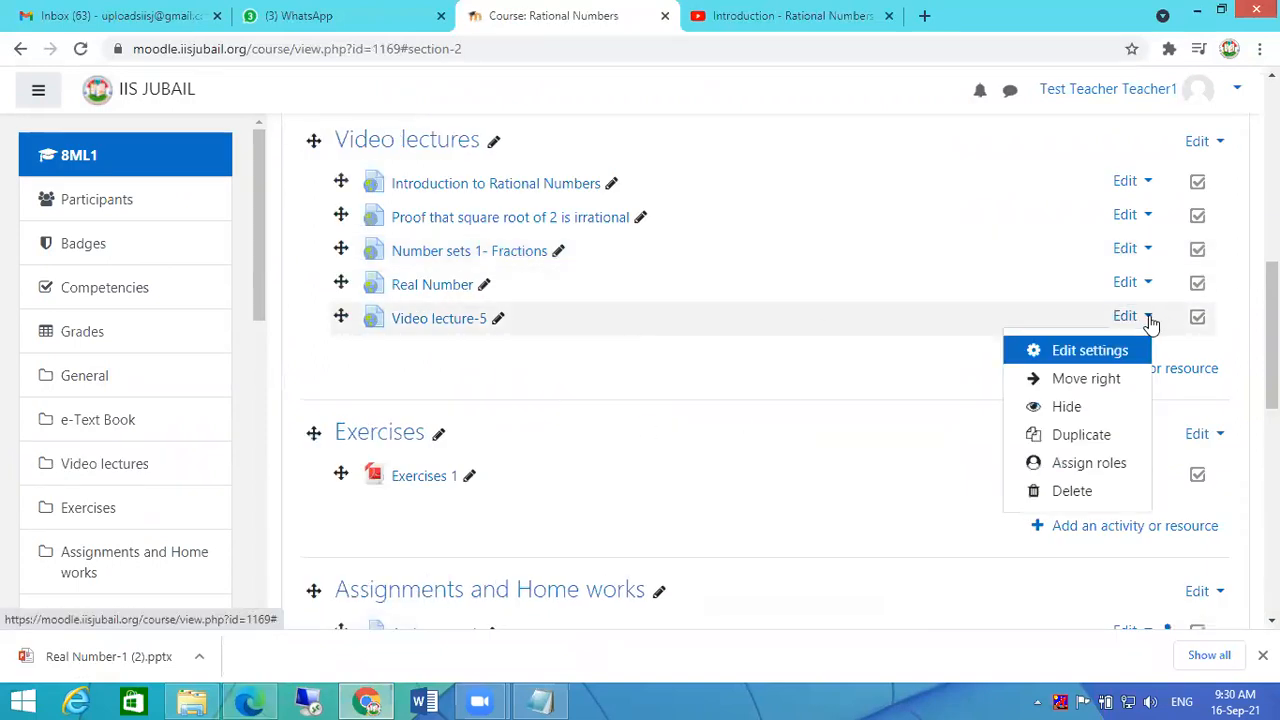
{"action": "left_click", "coordinate": [1082, 418]}
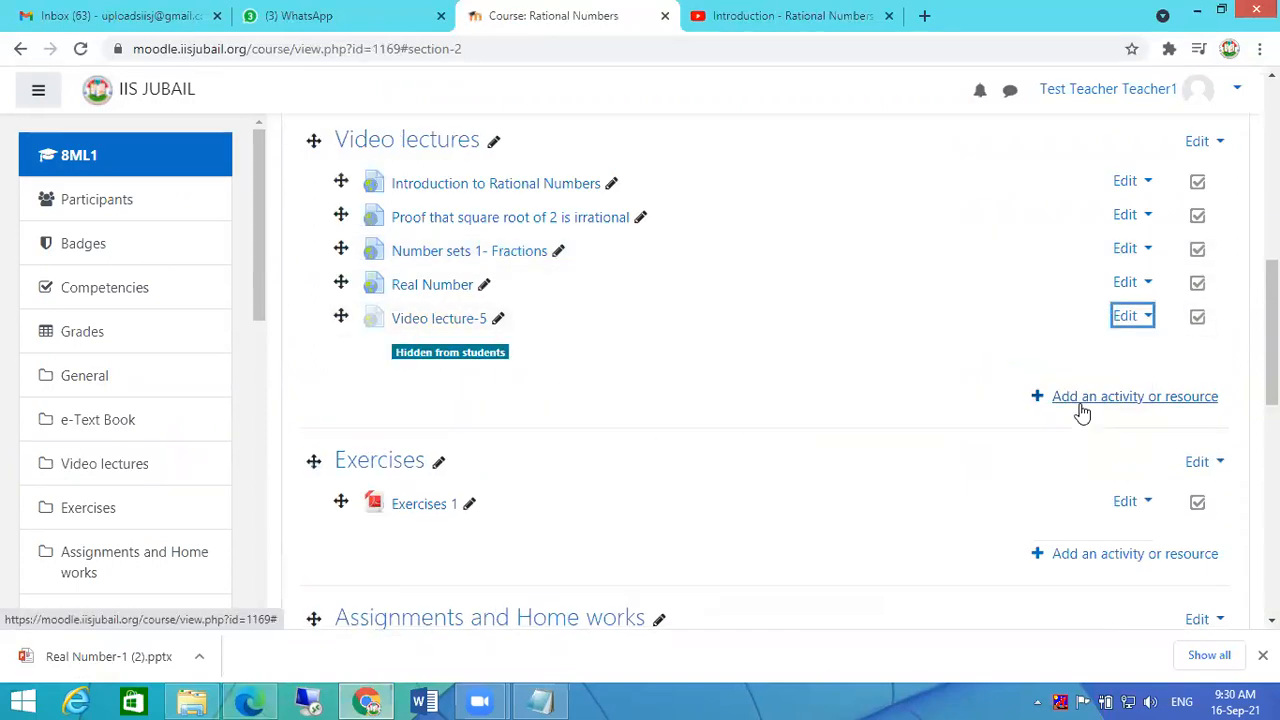
{"action": "left_click", "coordinate": [1146, 318]}
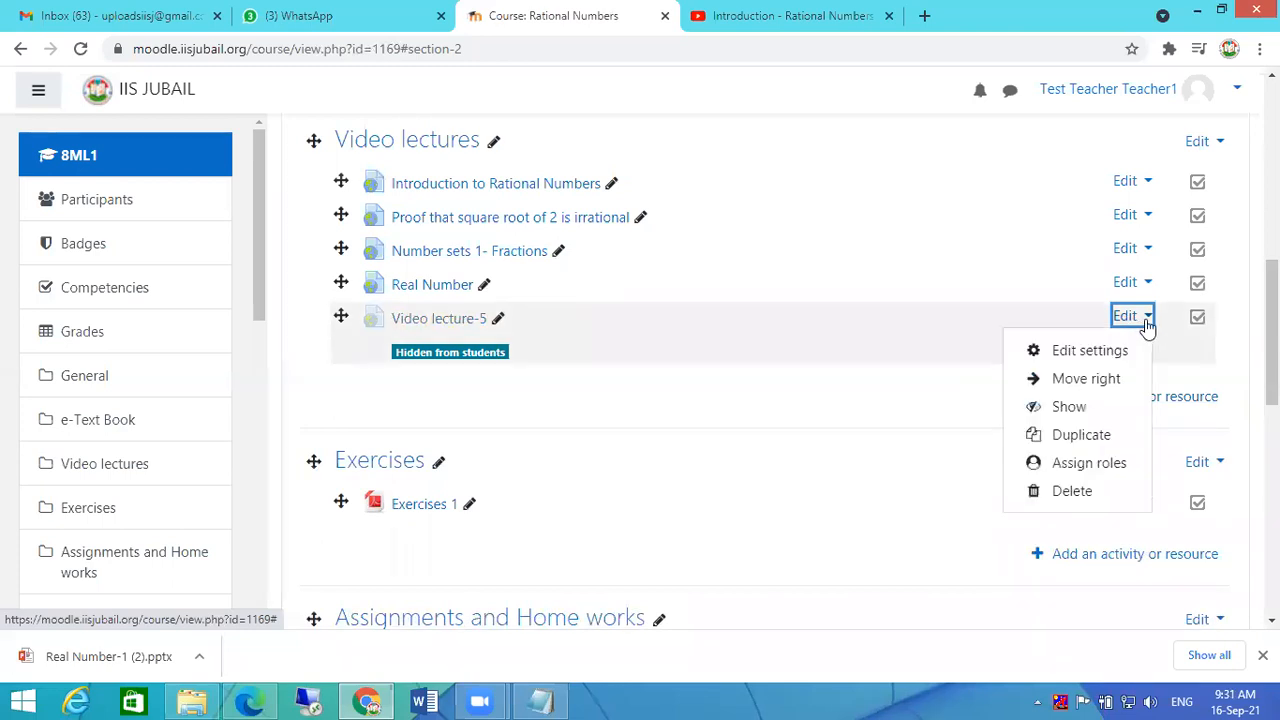
{"action": "left_click", "coordinate": [1069, 407]}
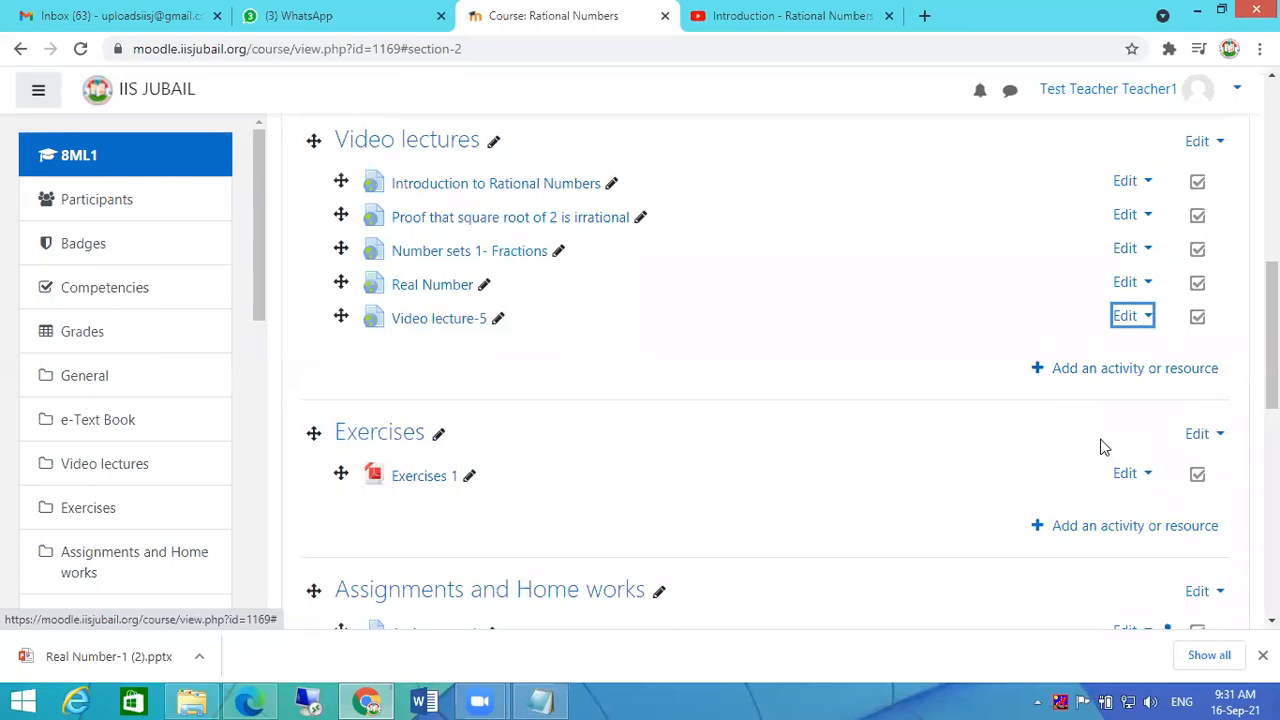
Examine the starred, full, activity and resource lists offered for adding to the e-Text Book section, then close the chooser.
{"action": "scroll", "coordinate": [1100, 430], "scroll_direction": "up", "scroll_amount": 3}
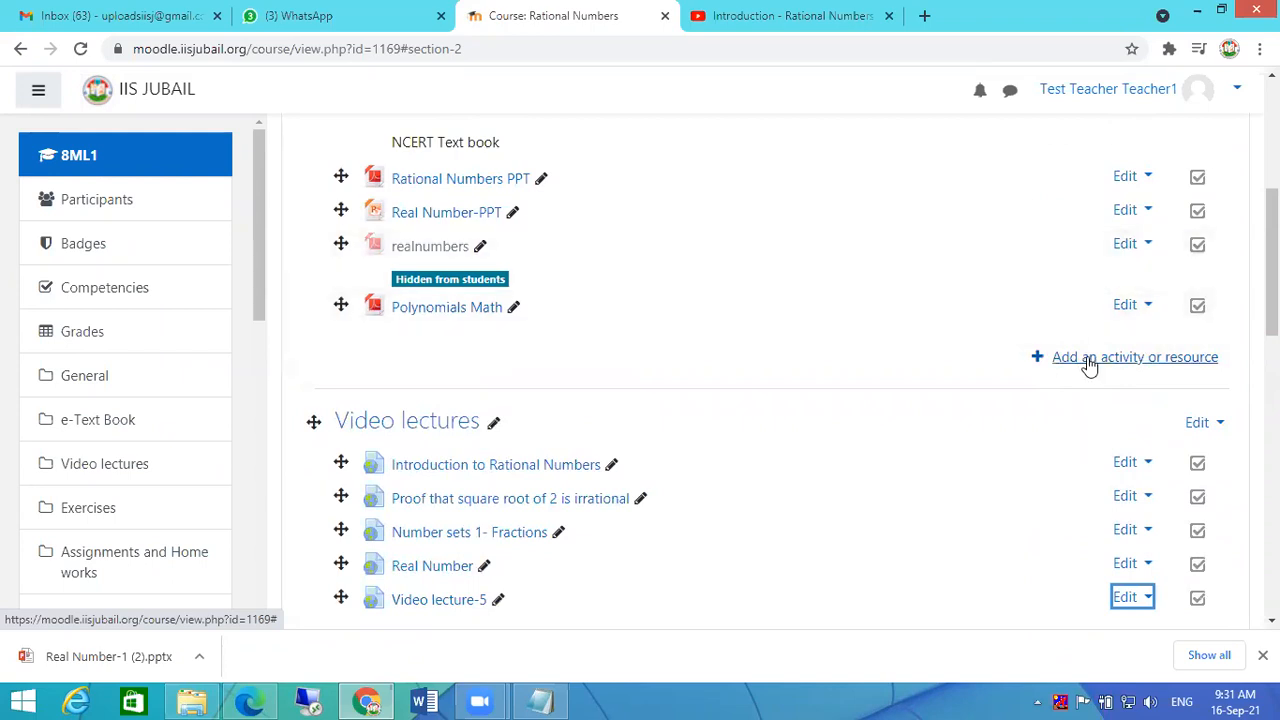
{"action": "left_click", "coordinate": [1087, 362]}
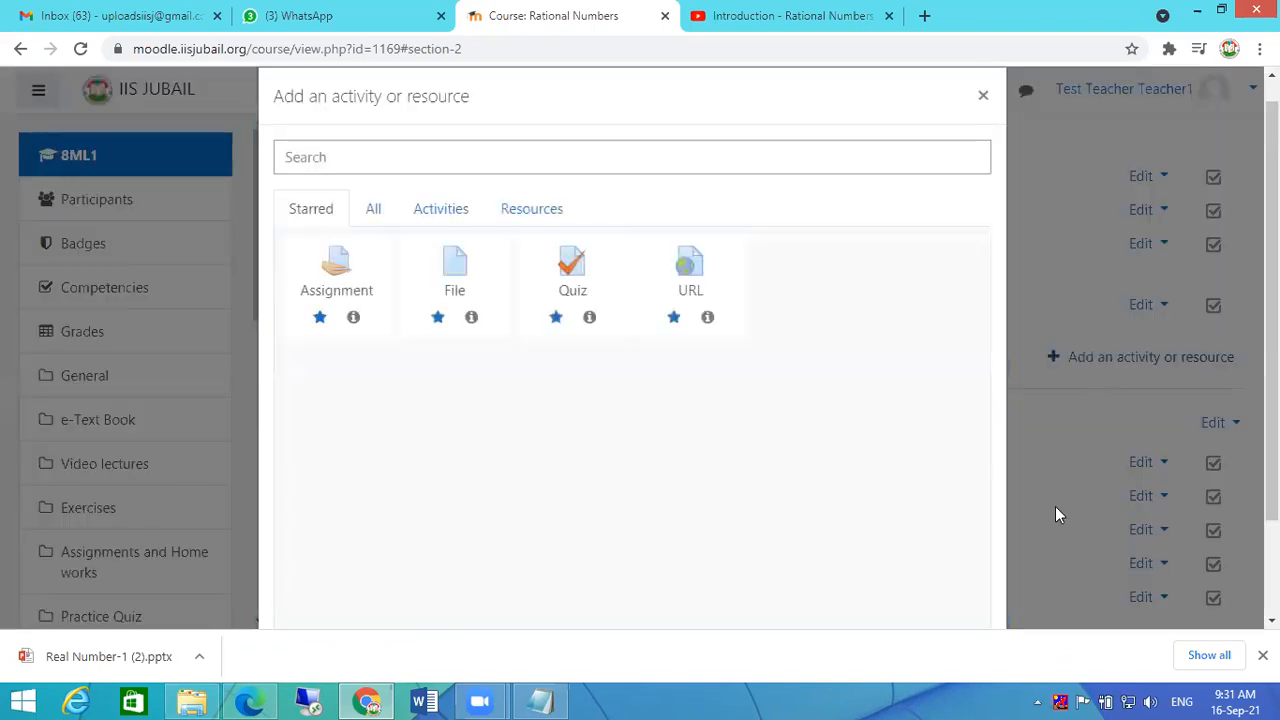
{"action": "left_click", "coordinate": [380, 214]}
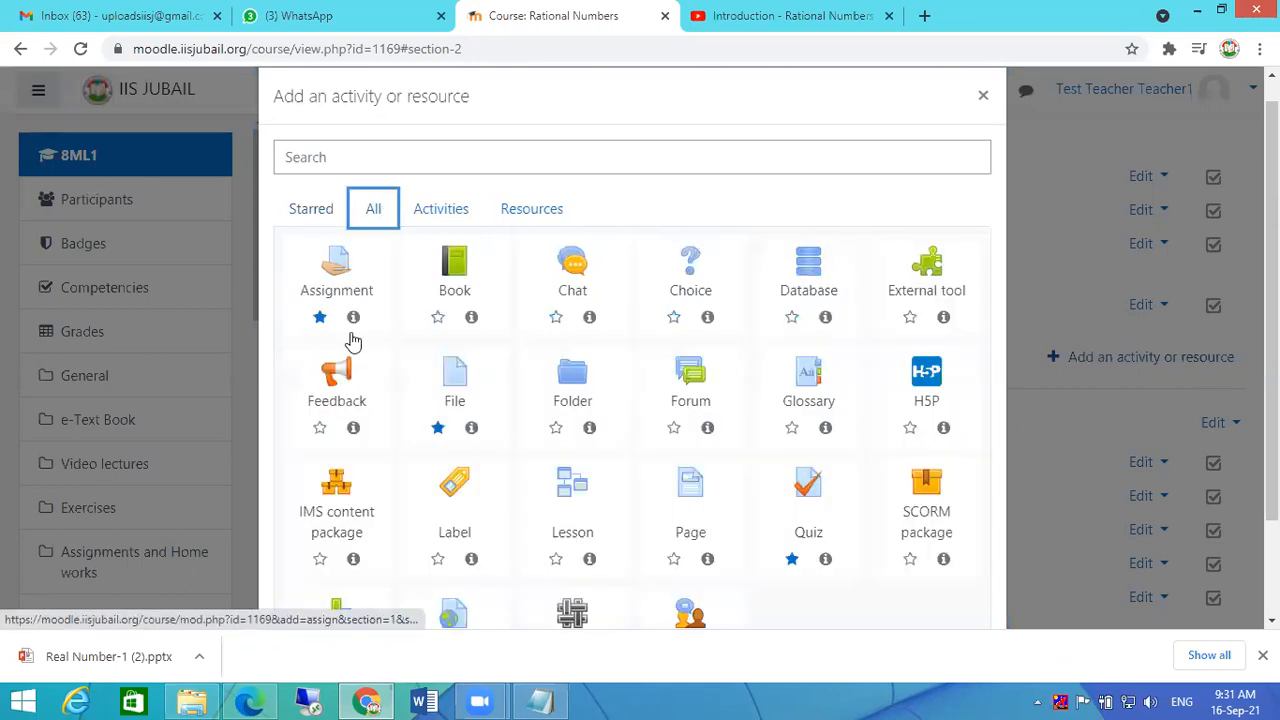
{"action": "left_click", "coordinate": [450, 225]}
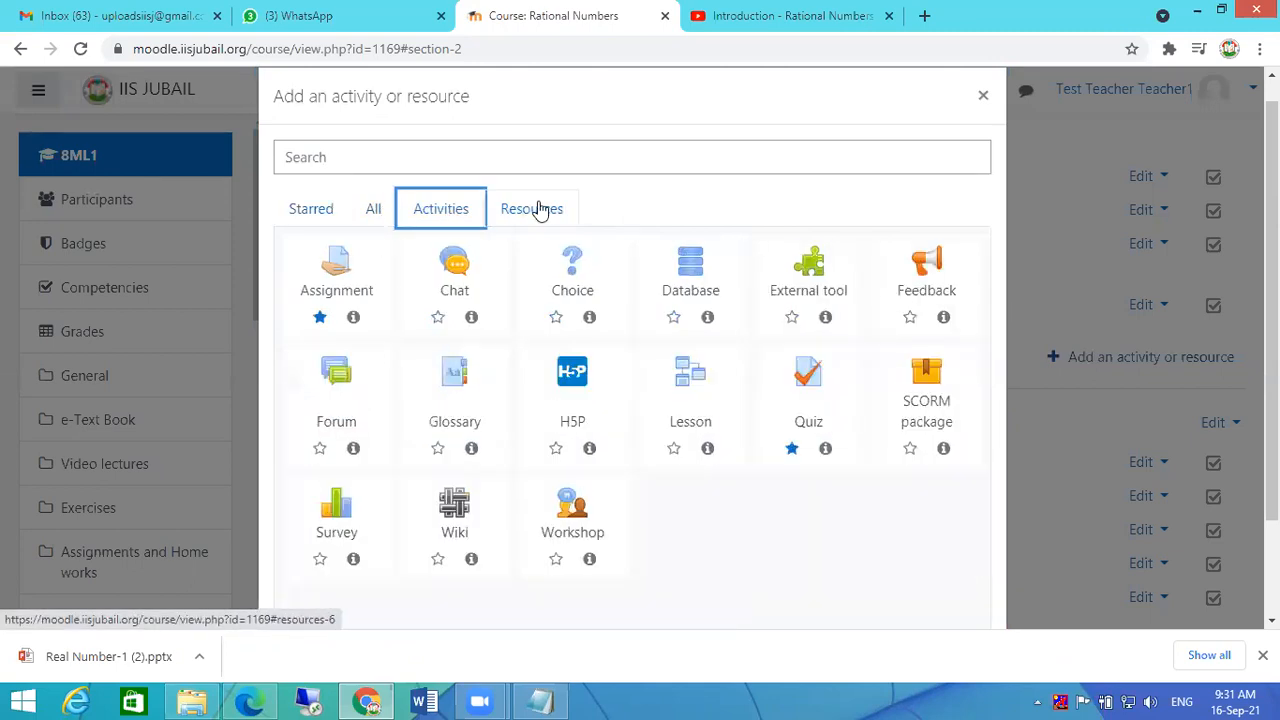
{"action": "left_click", "coordinate": [548, 211]}
{"action": "left_click", "coordinate": [458, 214]}
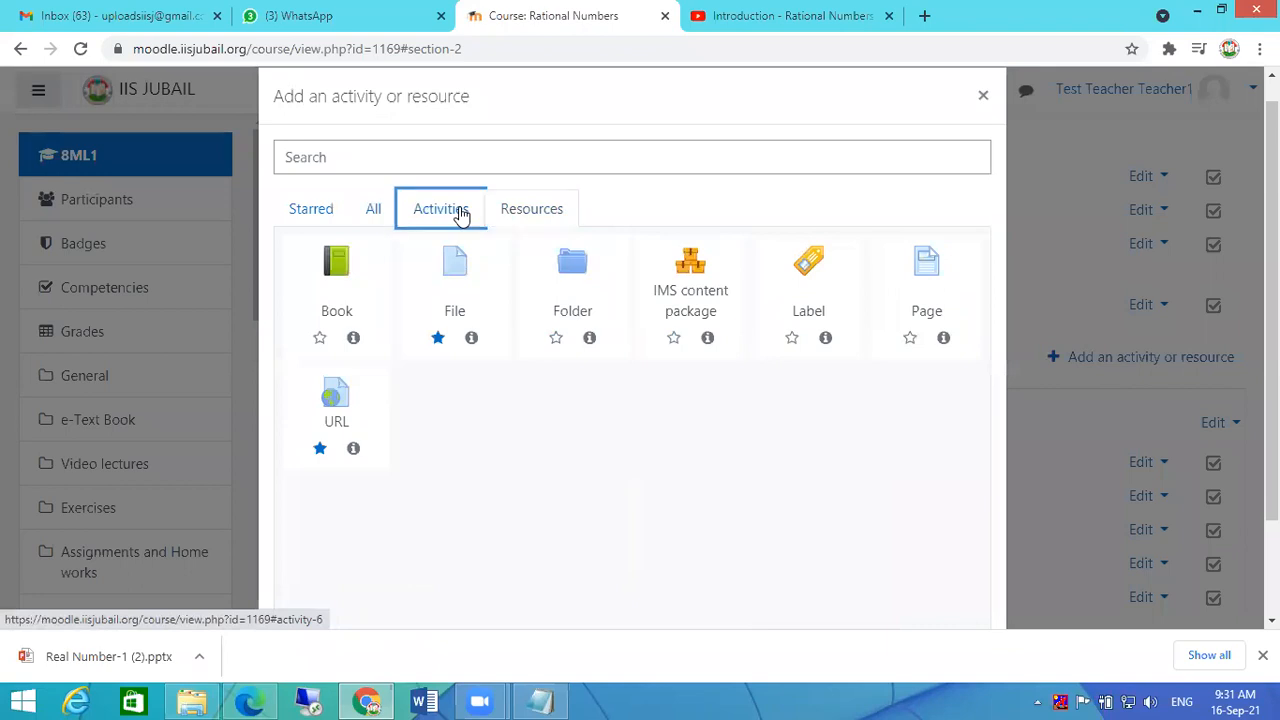
{"action": "left_click", "coordinate": [308, 213]}
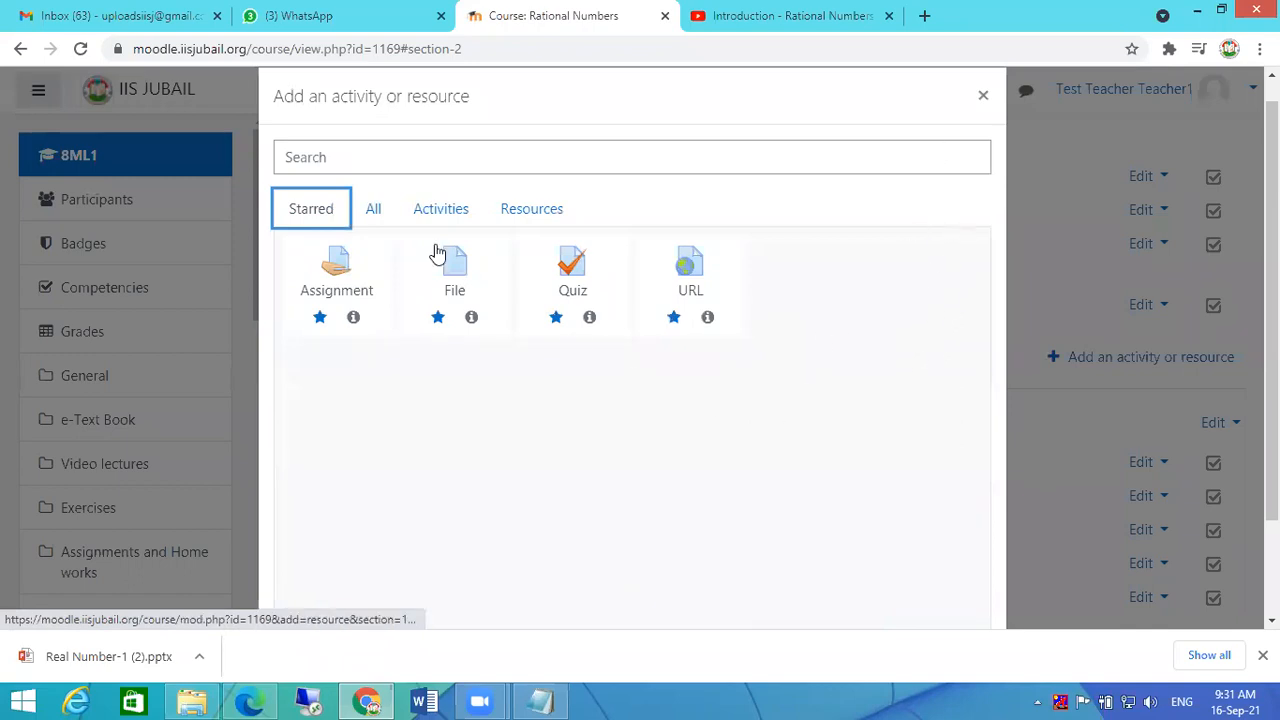
{"action": "left_click", "coordinate": [372, 212]}
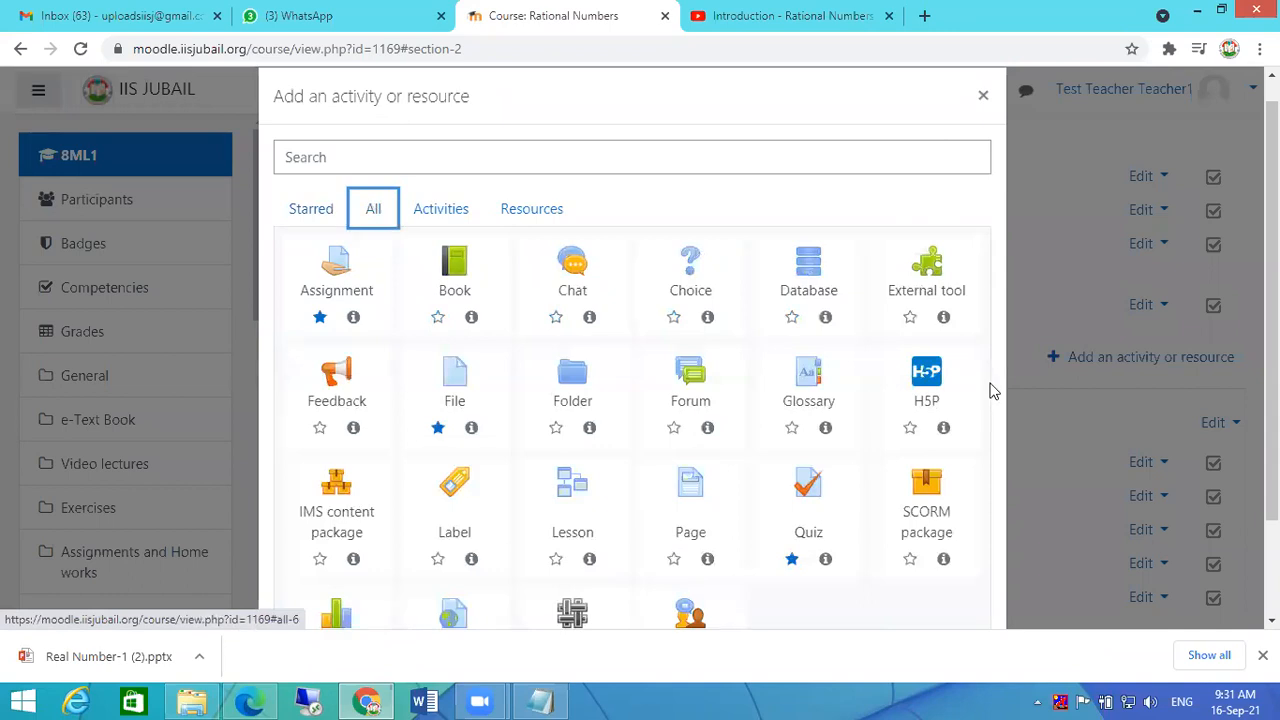
{"action": "left_click", "coordinate": [984, 99]}
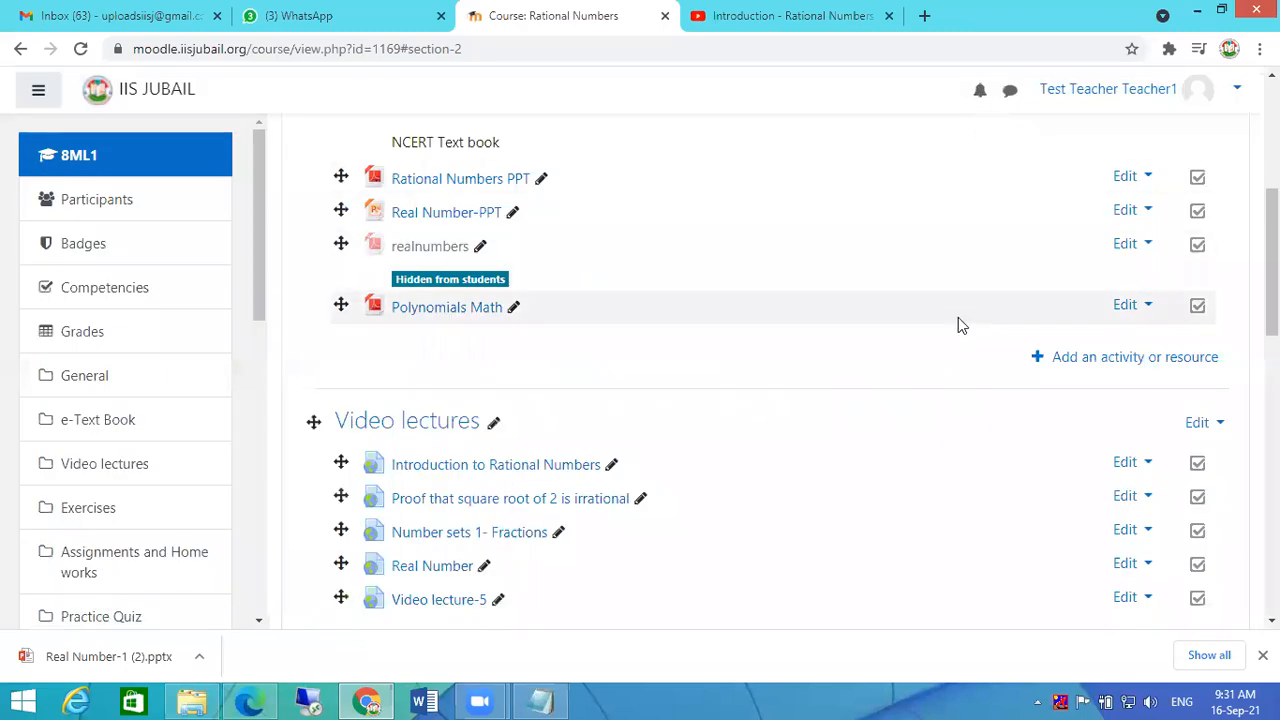
Add a new Assignment to the Assignments and Home works section and name it Assignment-3.
{"action": "scroll", "coordinate": [871, 343], "scroll_direction": "down", "scroll_amount": 2}
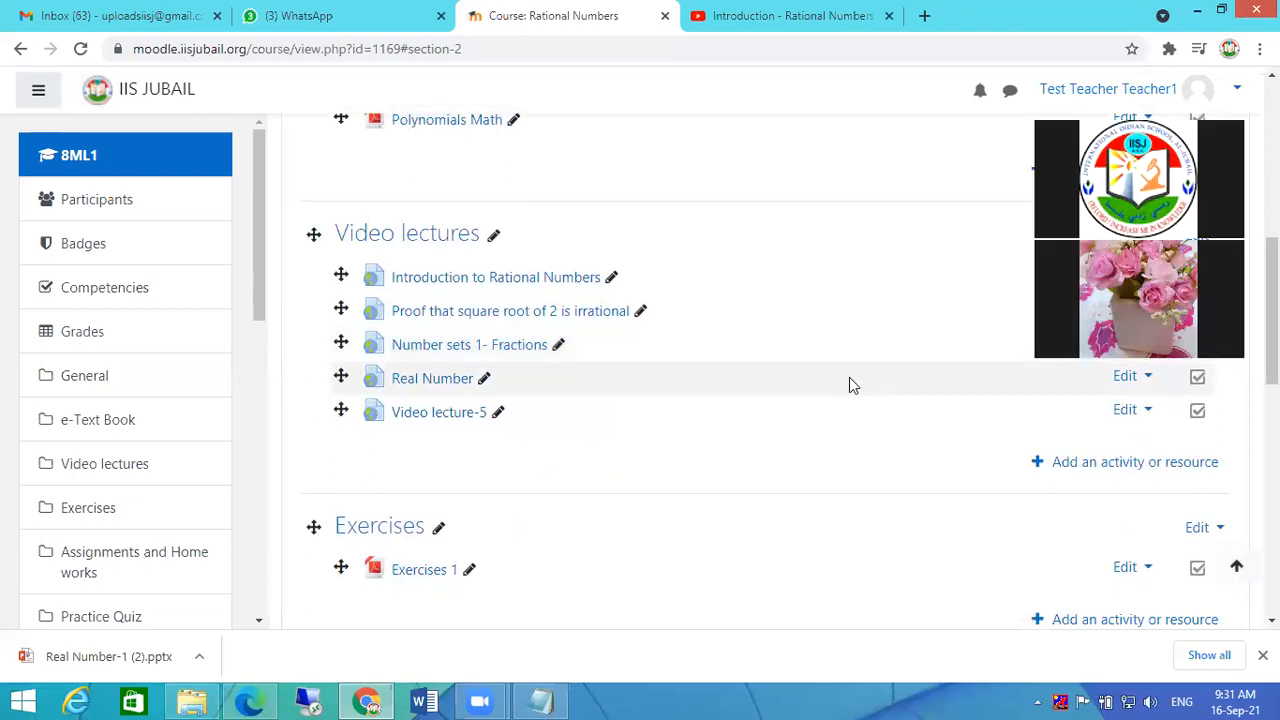
{"action": "scroll", "coordinate": [808, 338], "scroll_direction": "down", "scroll_amount": 1}
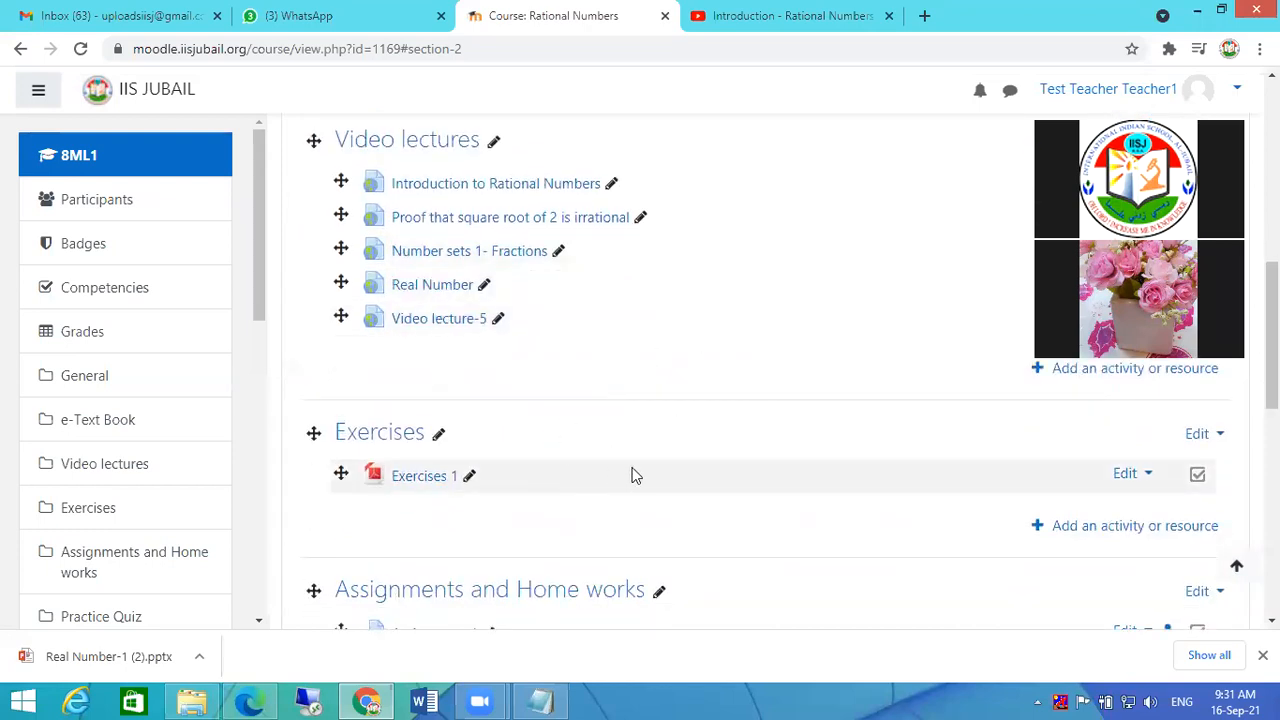
{"action": "scroll", "coordinate": [665, 457], "scroll_direction": "down", "scroll_amount": 1}
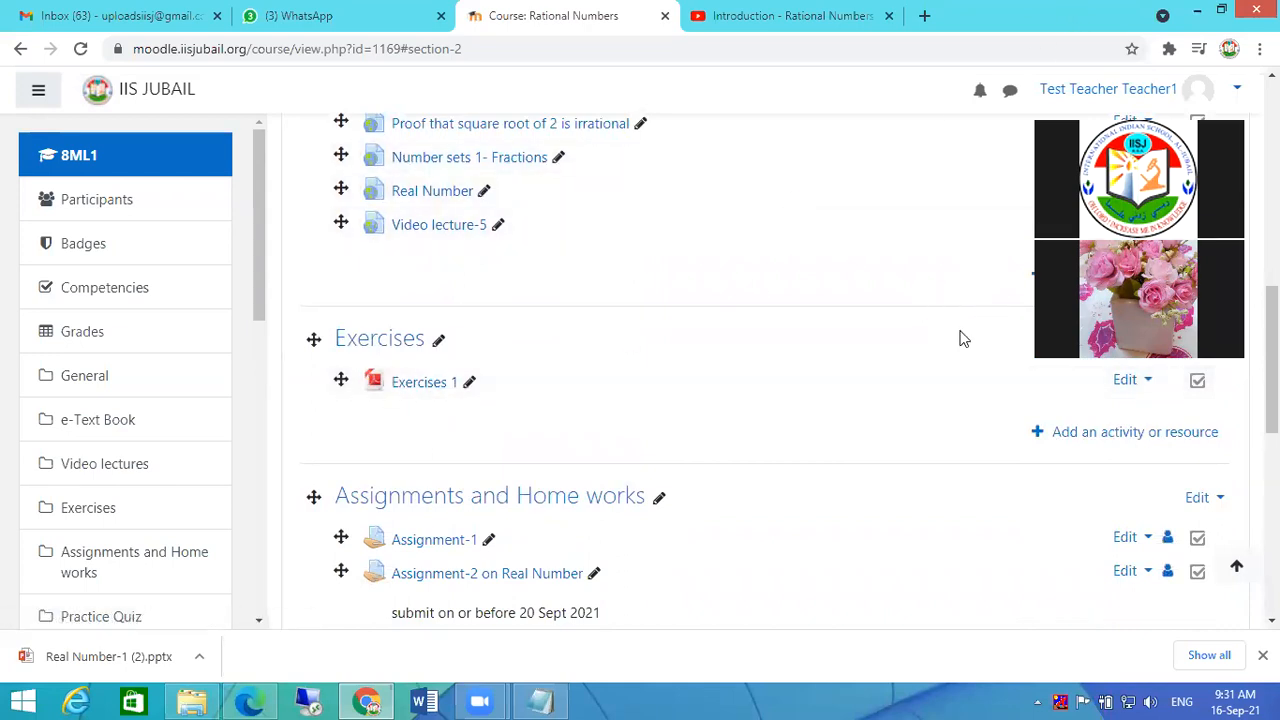
{"action": "scroll", "coordinate": [960, 339], "scroll_direction": "down", "scroll_amount": 1}
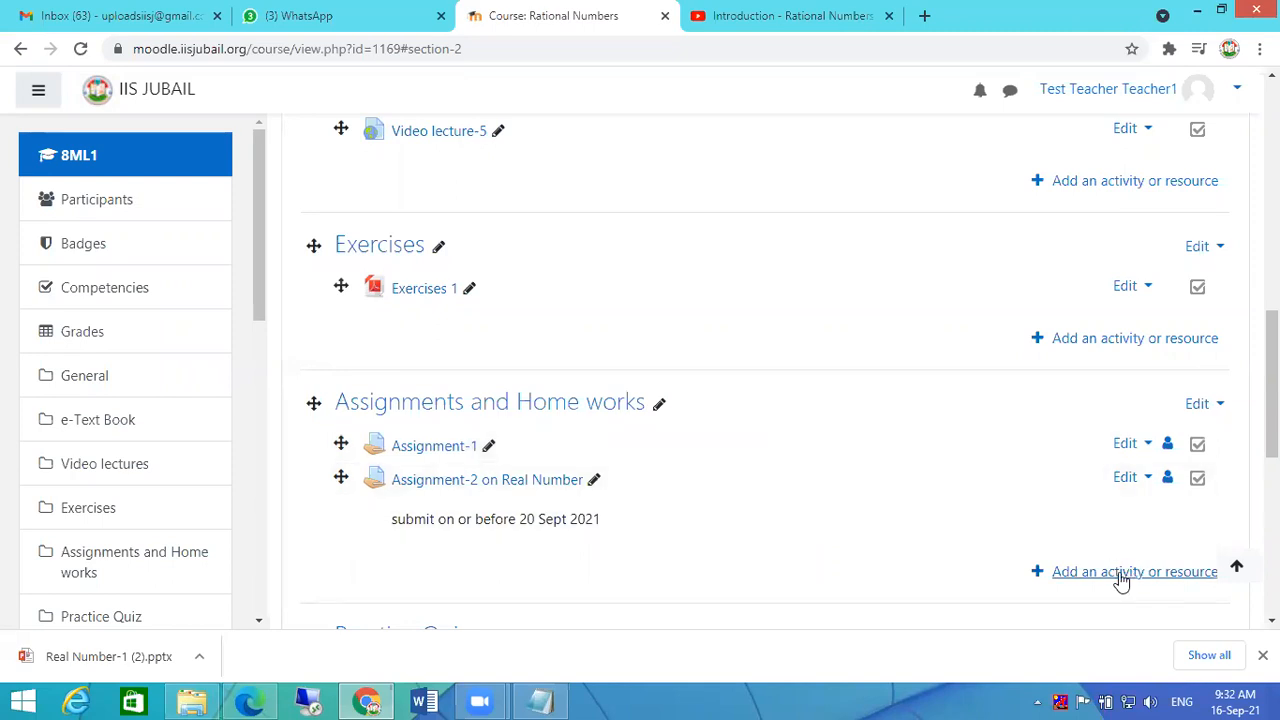
{"action": "left_click", "coordinate": [1117, 575]}
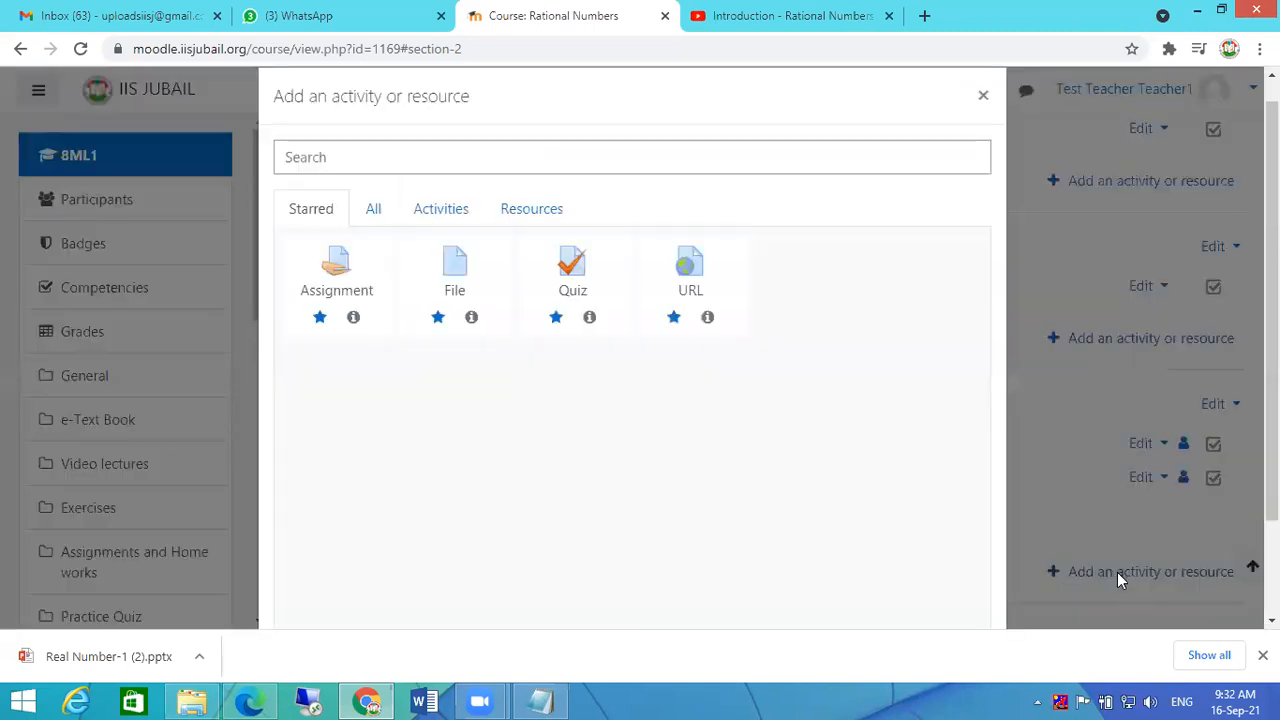
{"action": "left_click", "coordinate": [361, 265]}
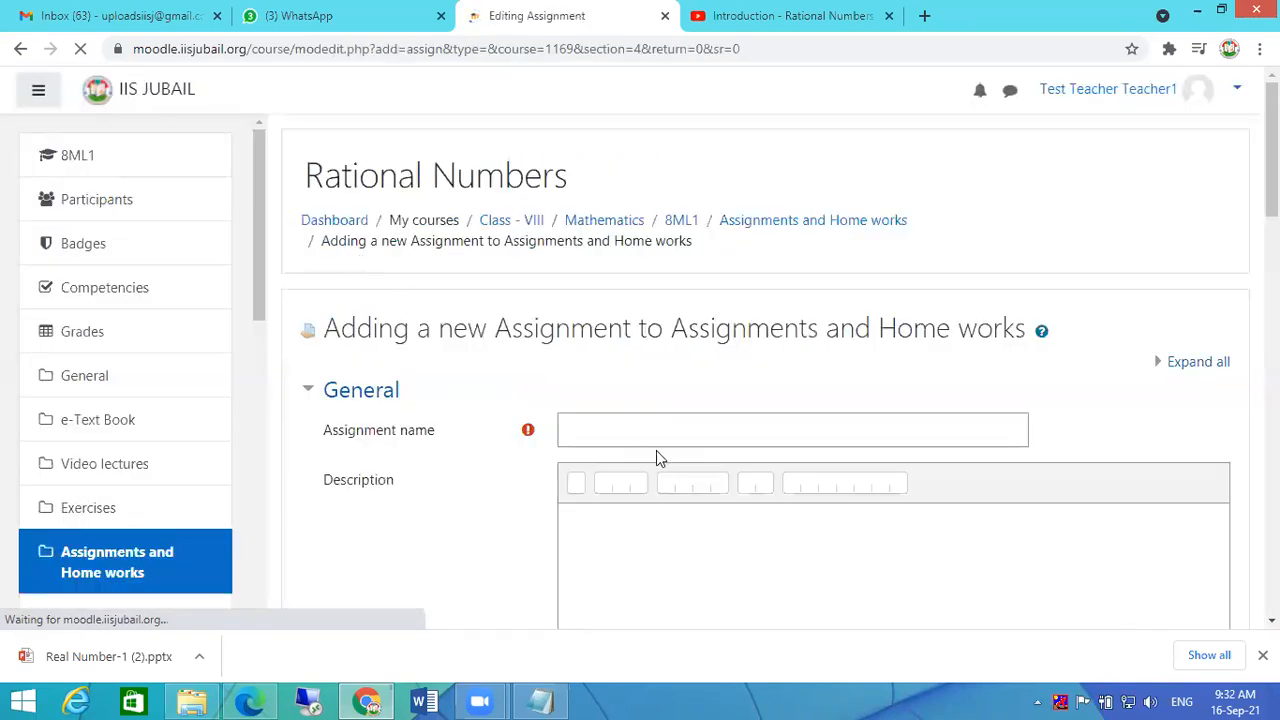
{"action": "left_click", "coordinate": [648, 429]}
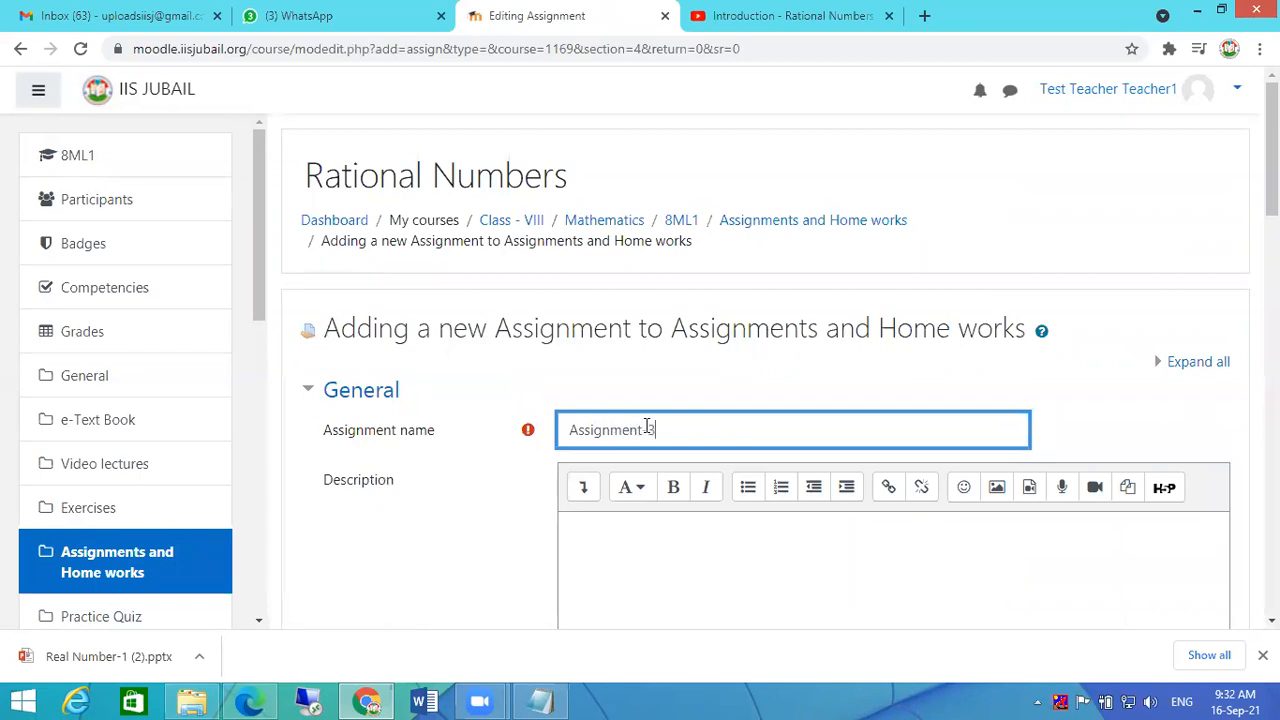
Enter the assignment description "TP89 refer" and enable displaying it on the course page.
{"action": "left_click", "coordinate": [686, 509]}
{"action": "scroll", "coordinate": [714, 460], "scroll_direction": "down", "scroll_amount": 2}
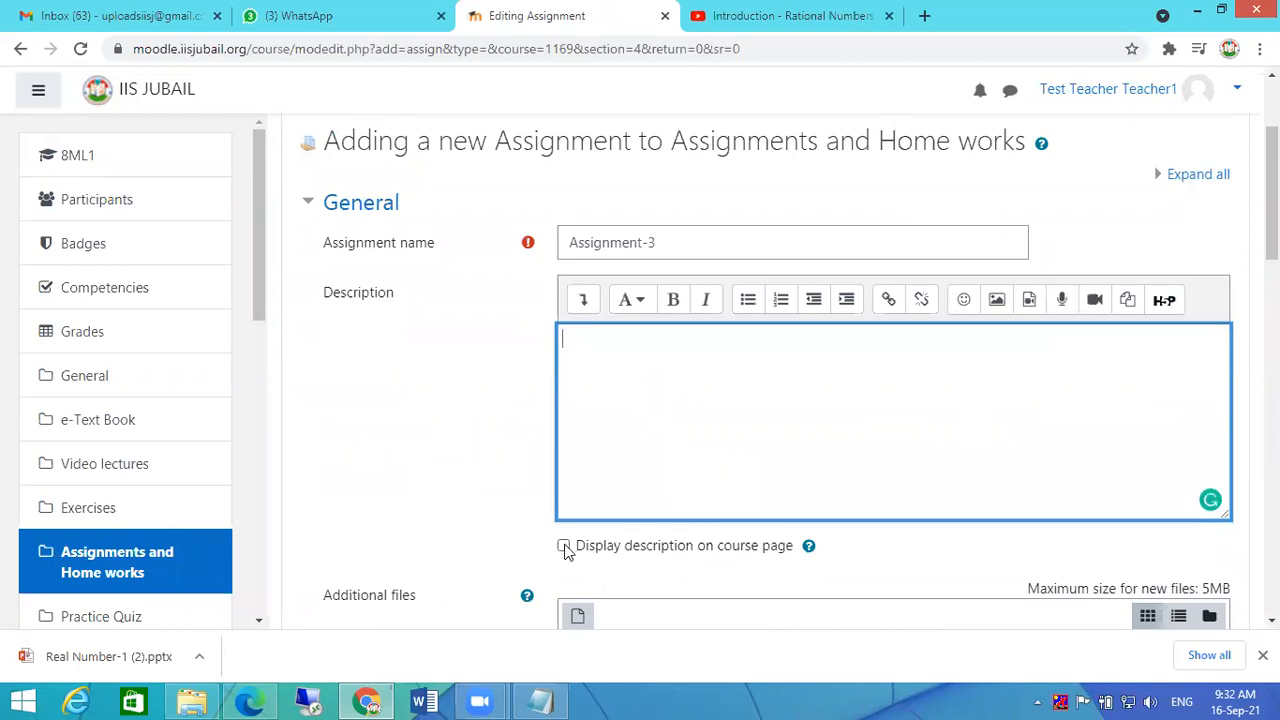
{"action": "scroll", "coordinate": [791, 509], "scroll_direction": "down", "scroll_amount": 2}
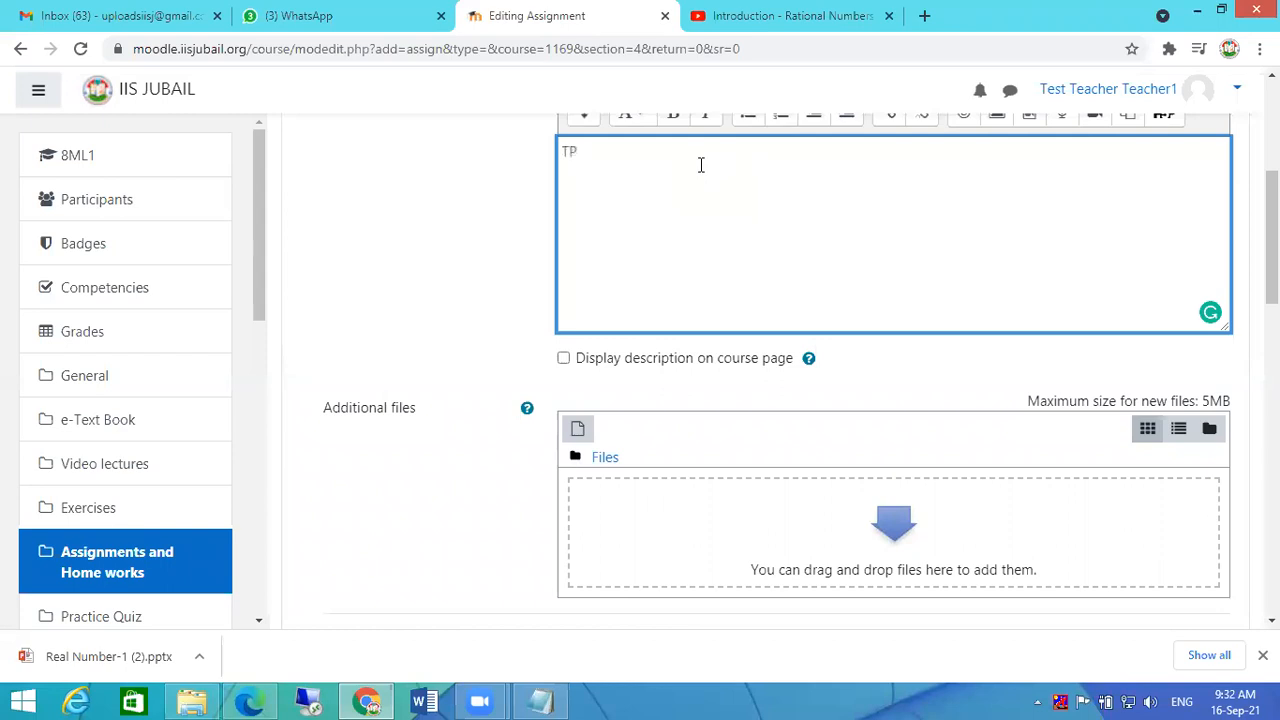
{"action": "type", "text": "ref"}
{"action": "key", "text": "BackSpace"}
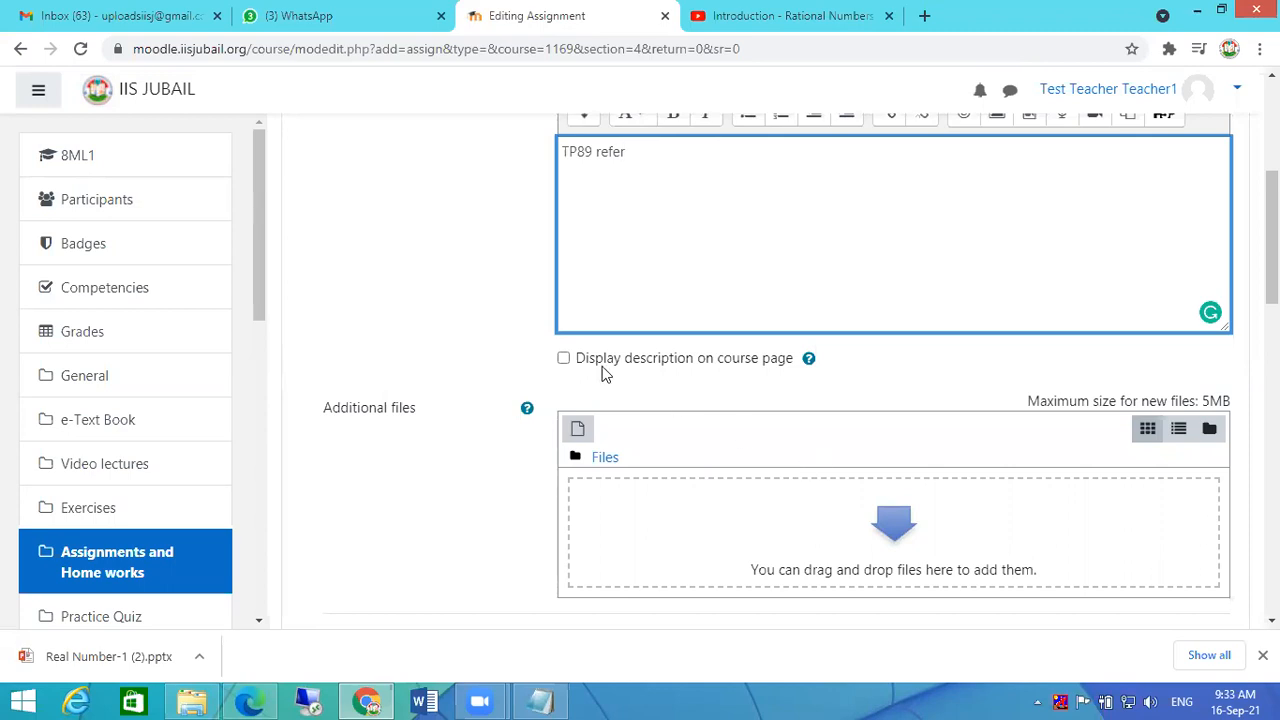
{"action": "left_click", "coordinate": [564, 360]}
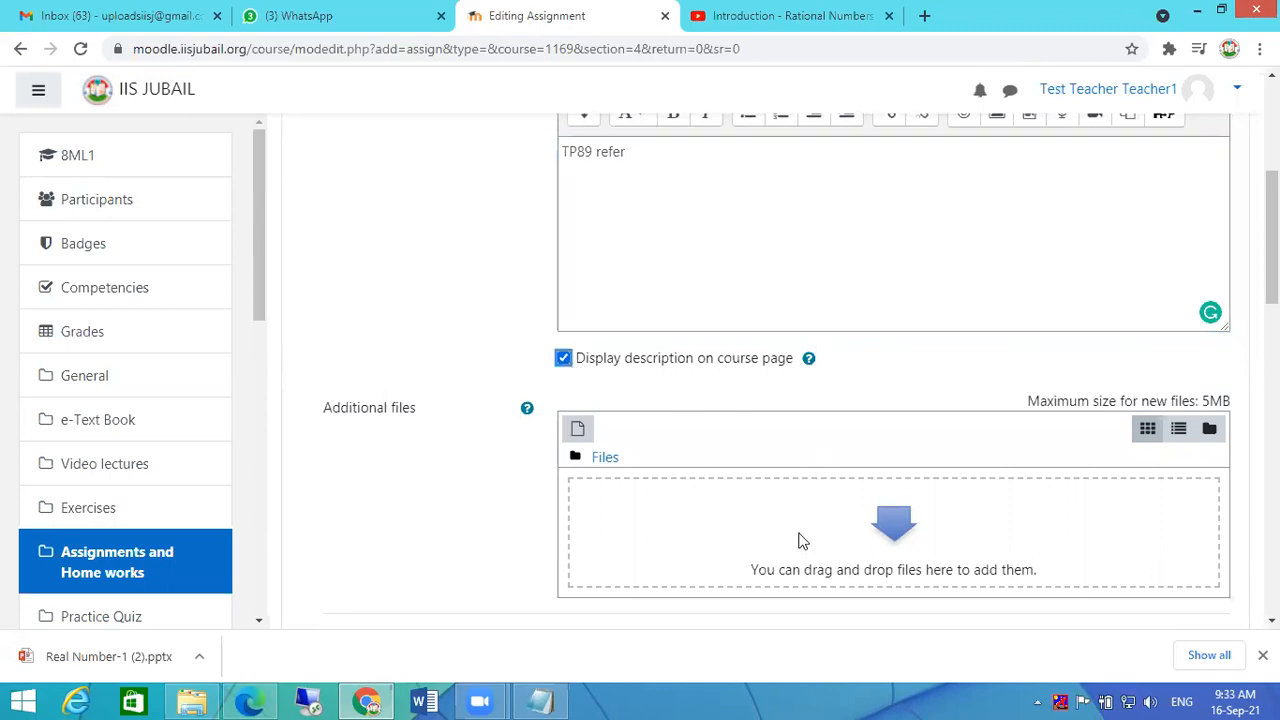
Attach Covid-19 Protocol.pdf from the Desktop folder to the assignment's additional files.
{"action": "left_click", "coordinate": [191, 700]}
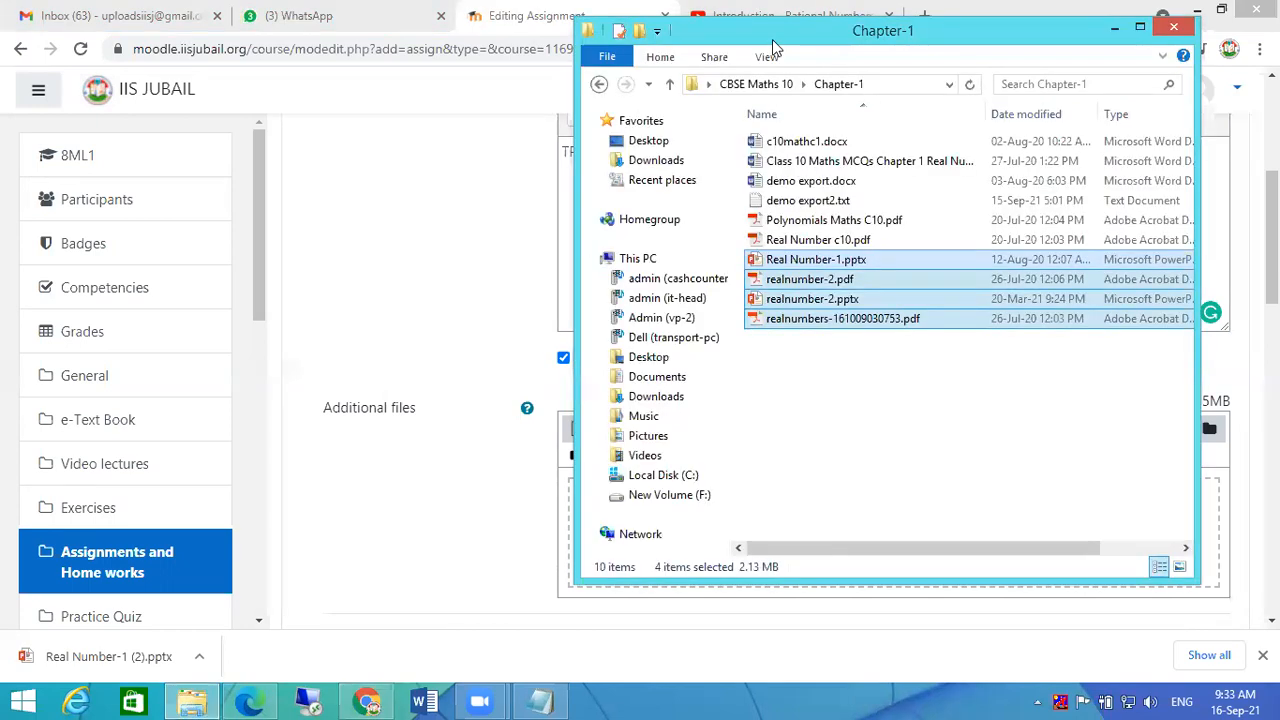
{"action": "left_click_drag", "start_coordinate": [772, 39], "coordinate": [300, 47]}
{"action": "left_click", "coordinate": [183, 158]}
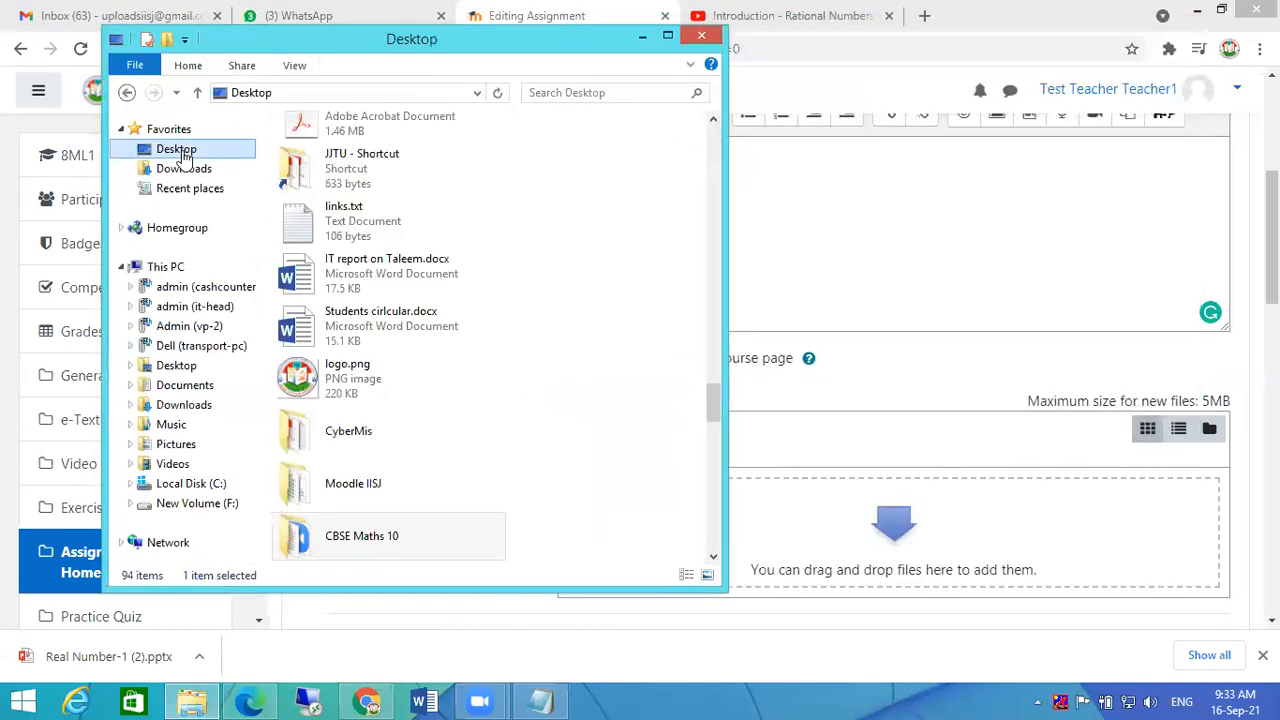
{"action": "left_click_drag", "start_coordinate": [712, 405], "coordinate": [703, 255]}
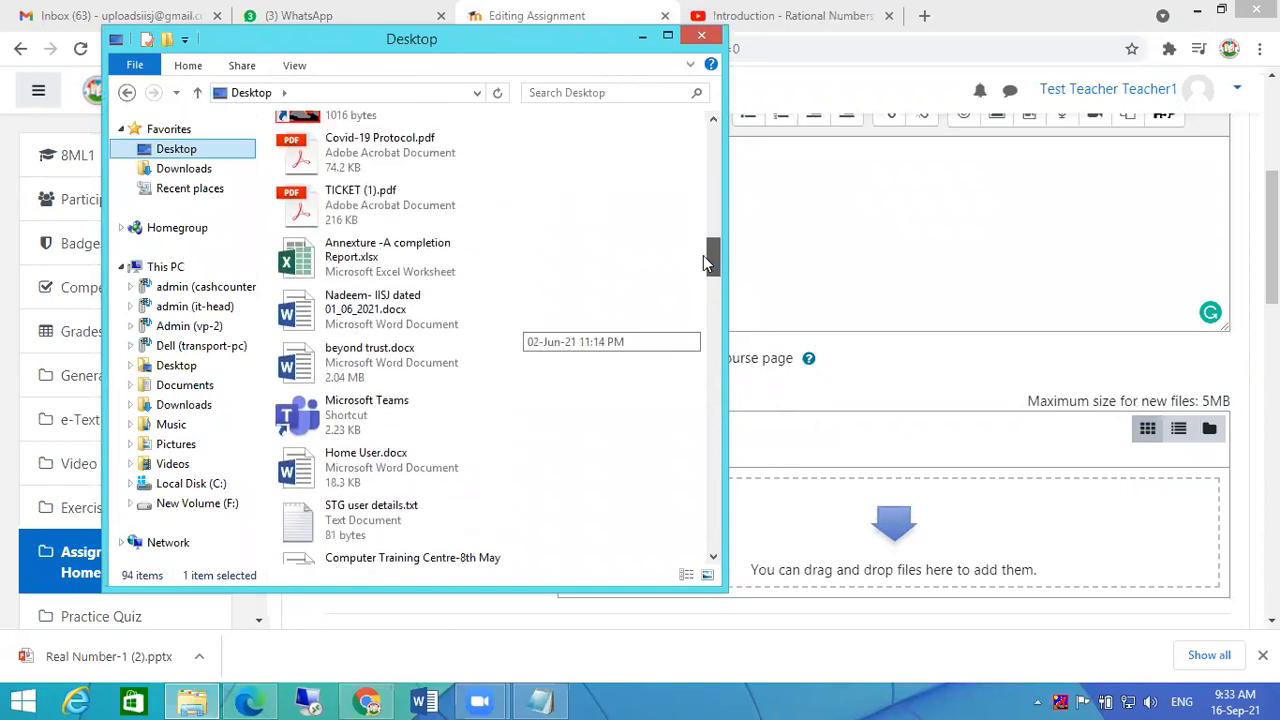
{"action": "left_click_drag", "start_coordinate": [403, 146], "coordinate": [817, 533]}
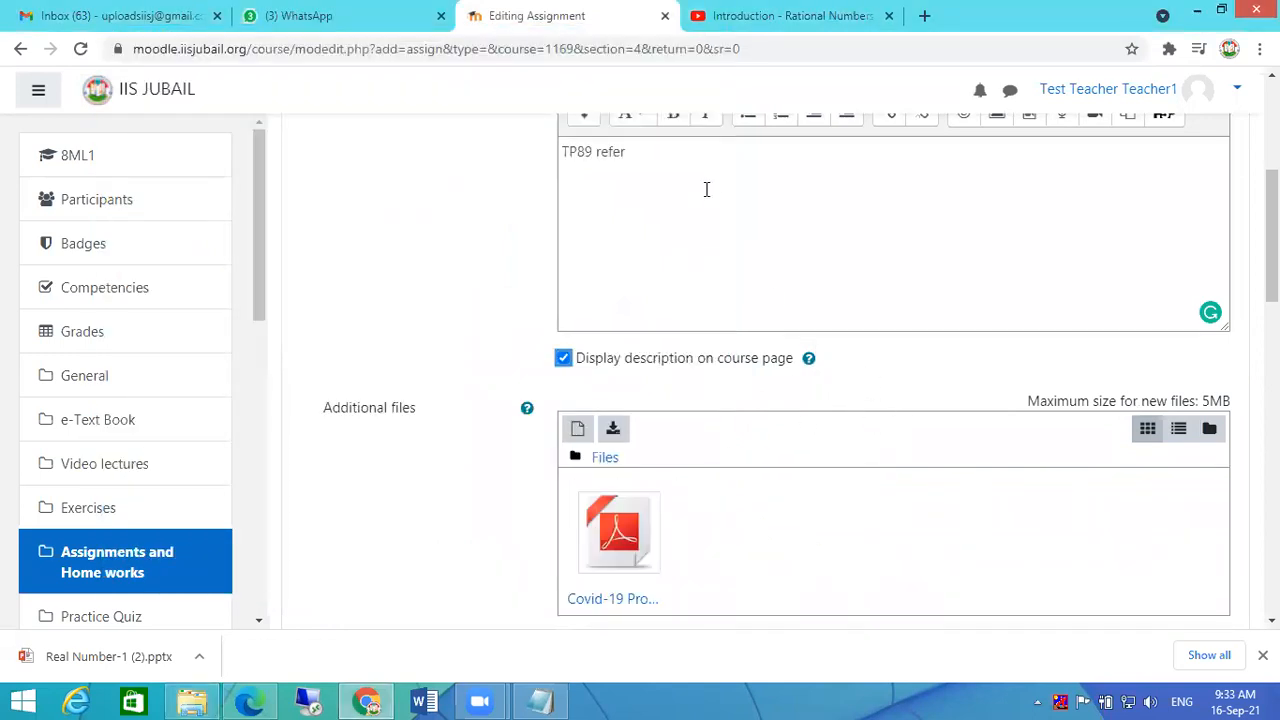
Set the assignment to allow submissions from 16 September 2021 at 09:40.
{"action": "scroll", "coordinate": [778, 545], "scroll_direction": "down", "scroll_amount": 1}
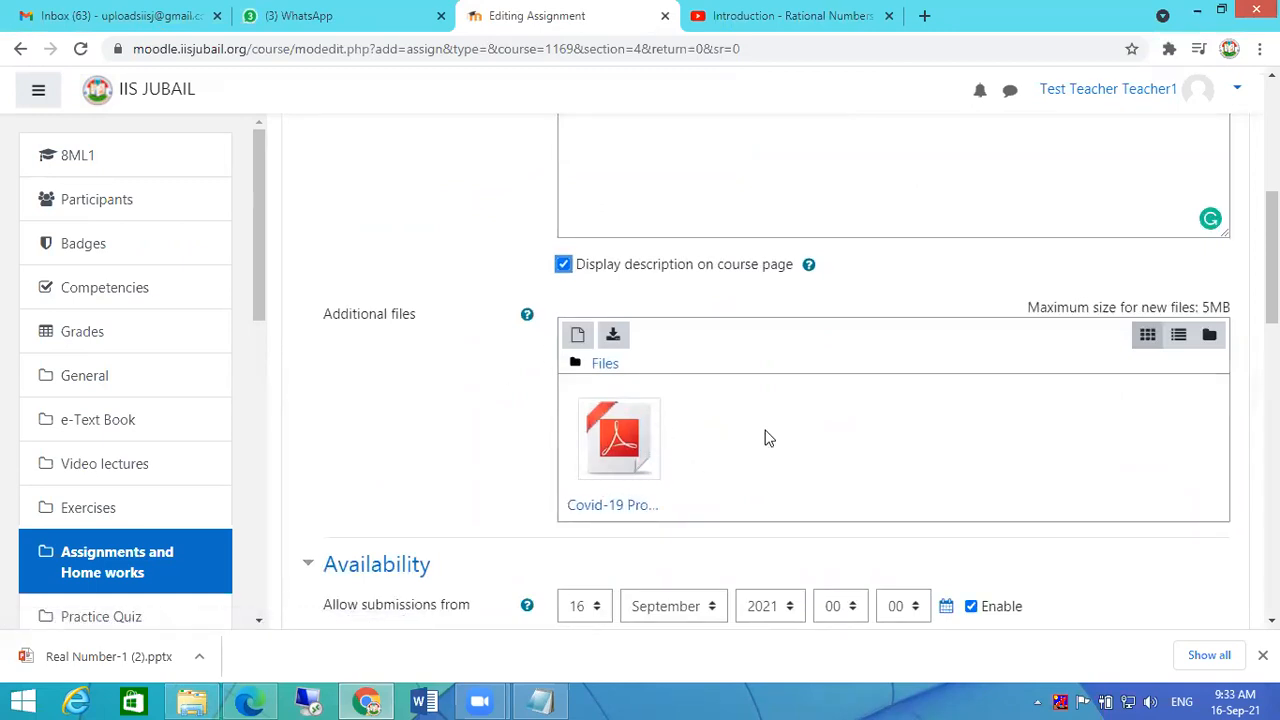
{"action": "scroll", "coordinate": [767, 437], "scroll_direction": "down", "scroll_amount": 2}
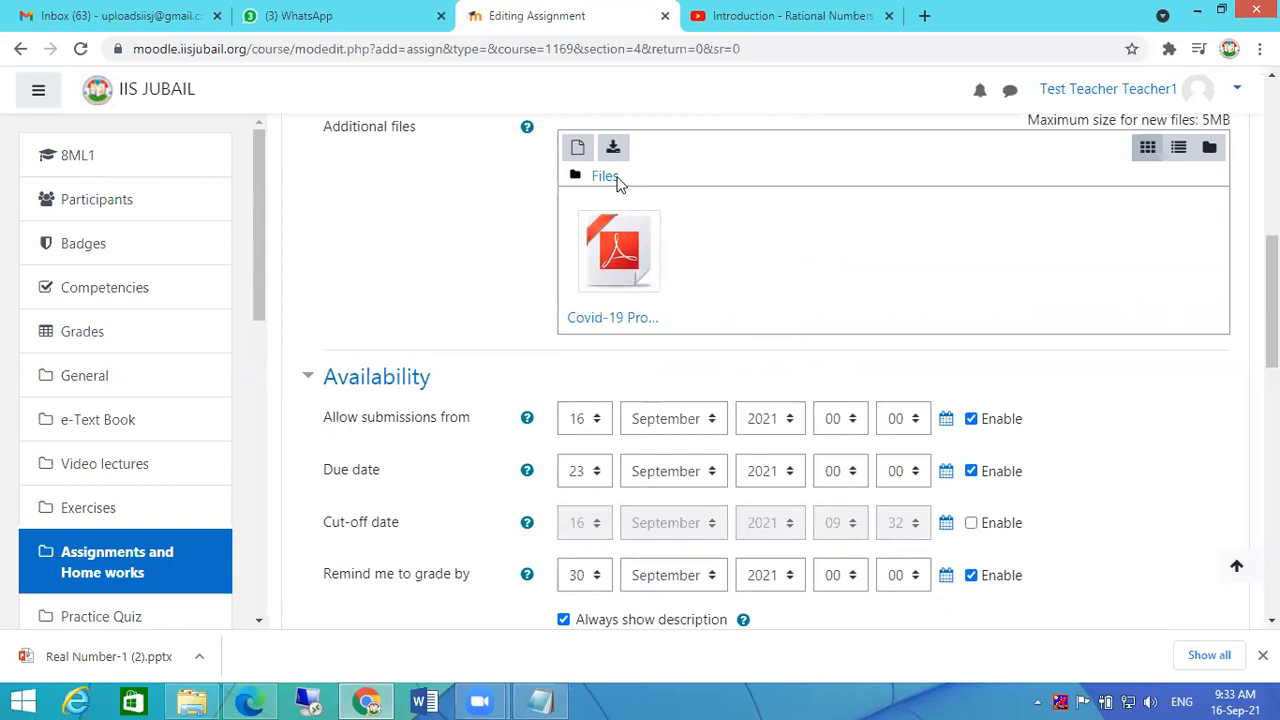
{"action": "left_click", "coordinate": [841, 424]}
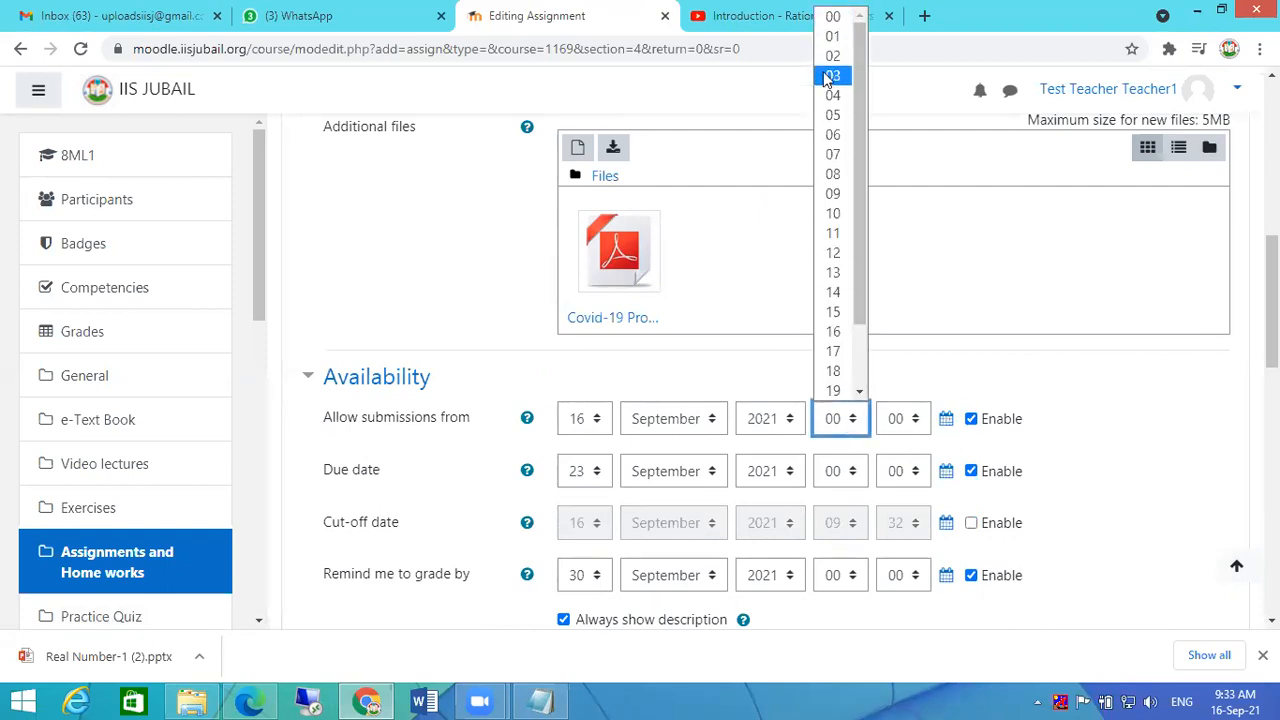
{"action": "left_click", "coordinate": [586, 430]}
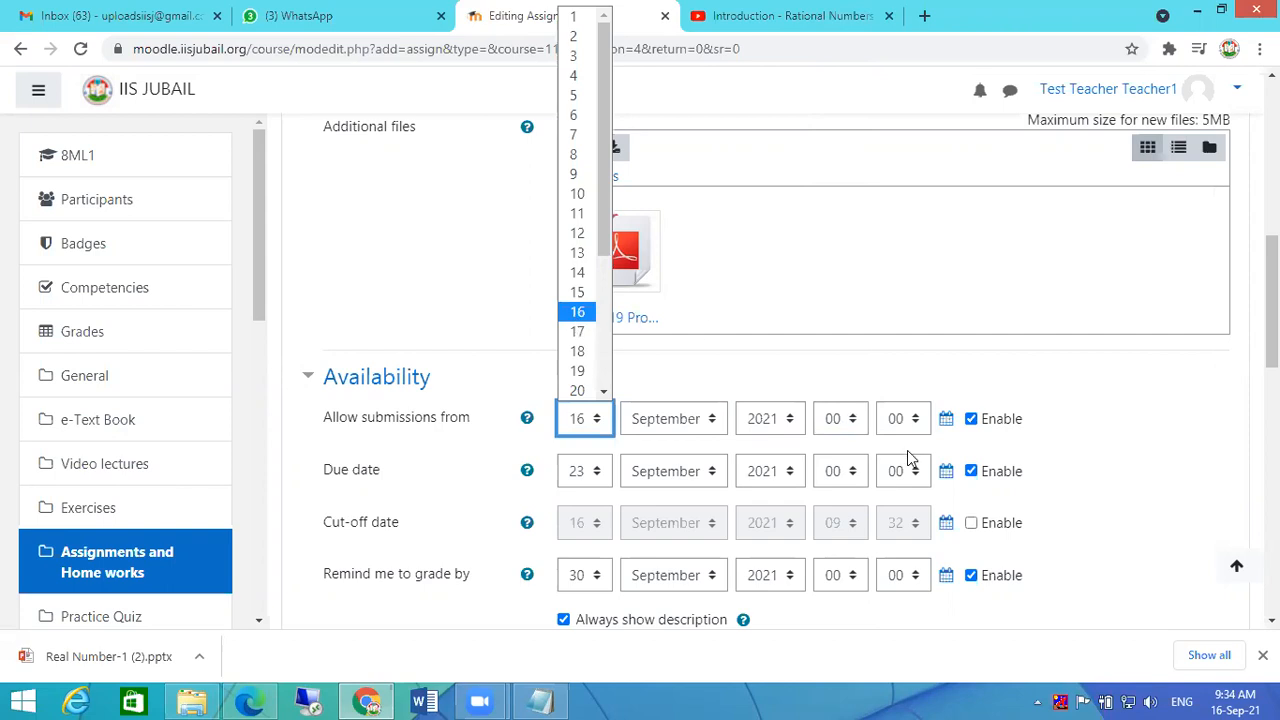
{"action": "left_click", "coordinate": [838, 423]}
{"action": "left_click", "coordinate": [842, 425]}
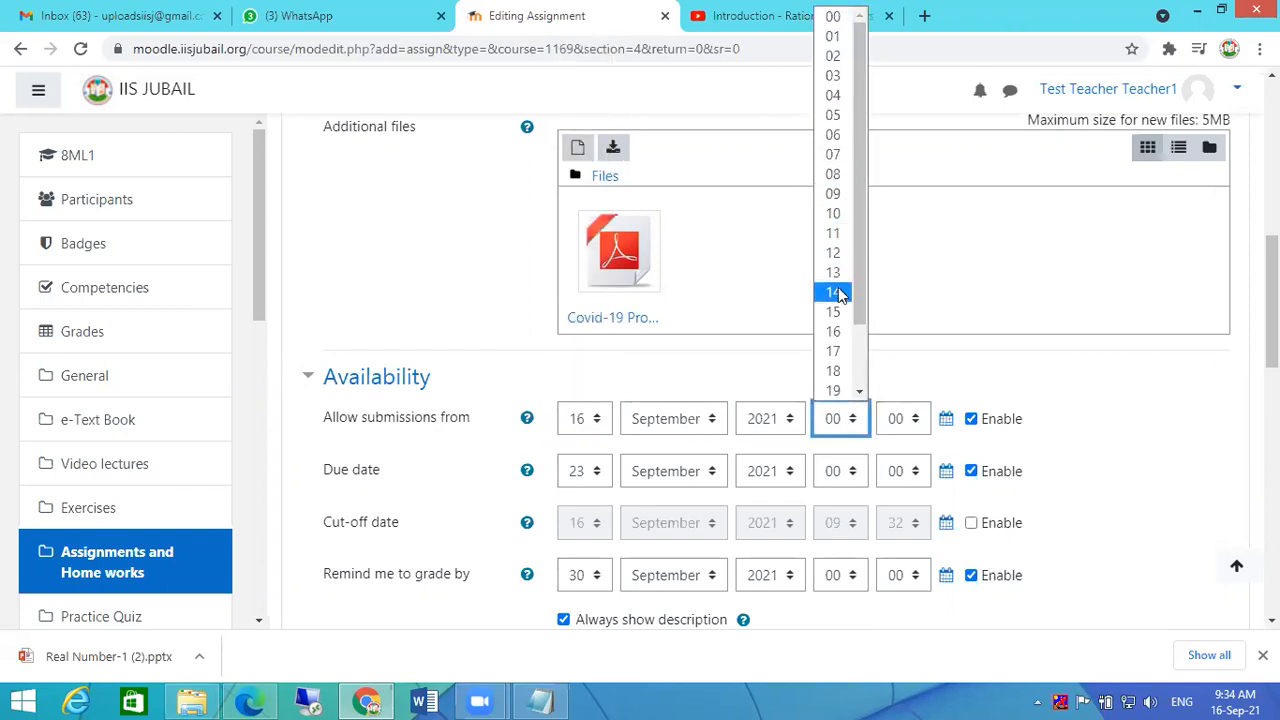
{"action": "left_click", "coordinate": [836, 196]}
{"action": "left_click", "coordinate": [906, 425]}
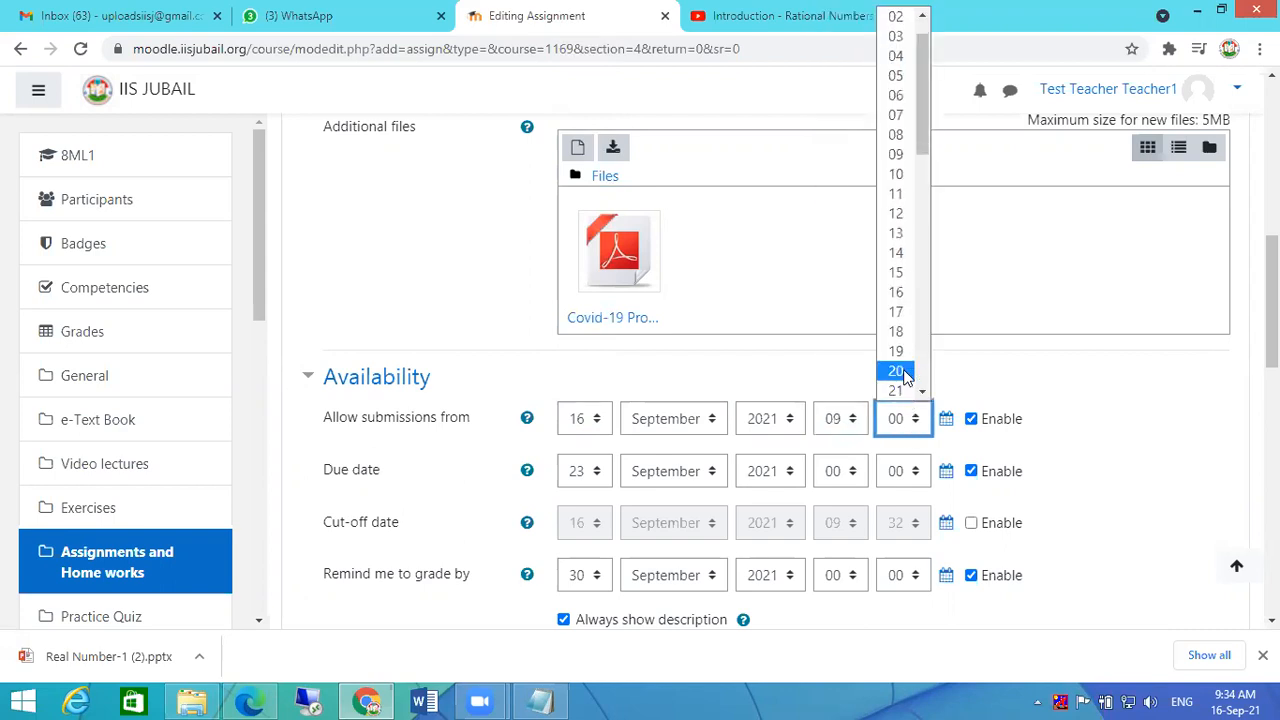
{"action": "scroll", "coordinate": [900, 340], "scroll_direction": "down", "scroll_amount": 6}
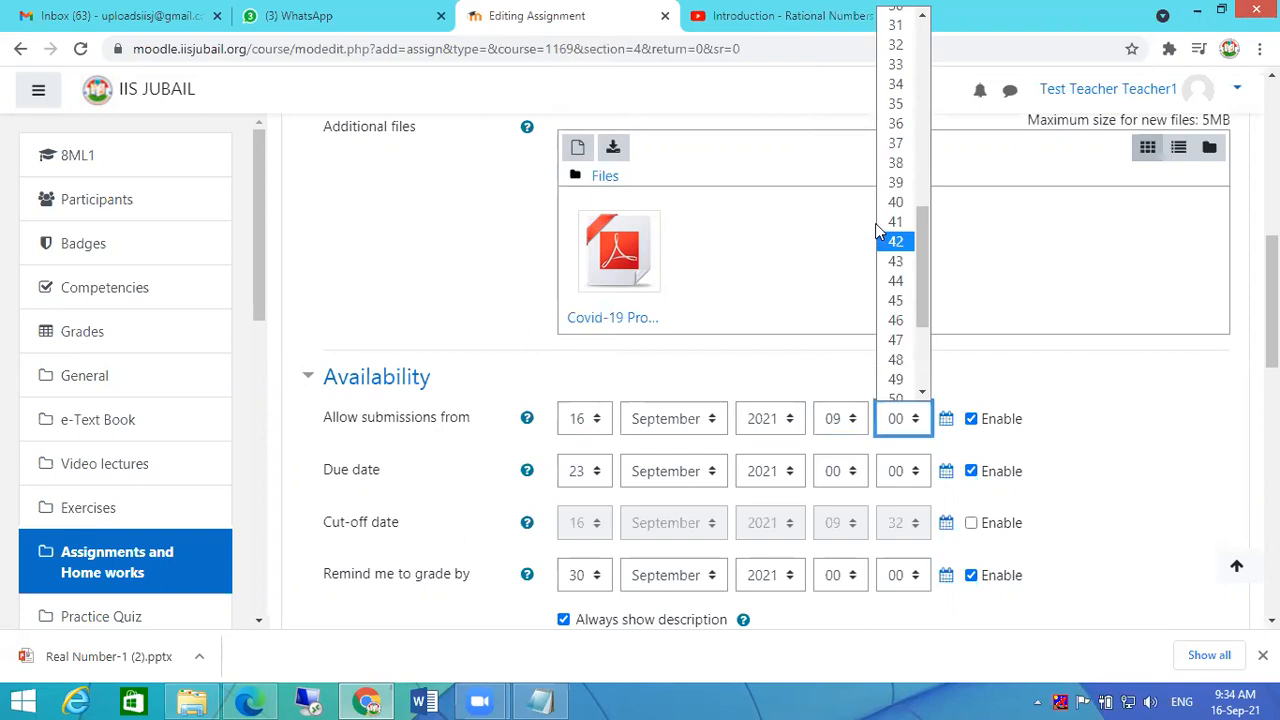
{"action": "left_click", "coordinate": [893, 204]}
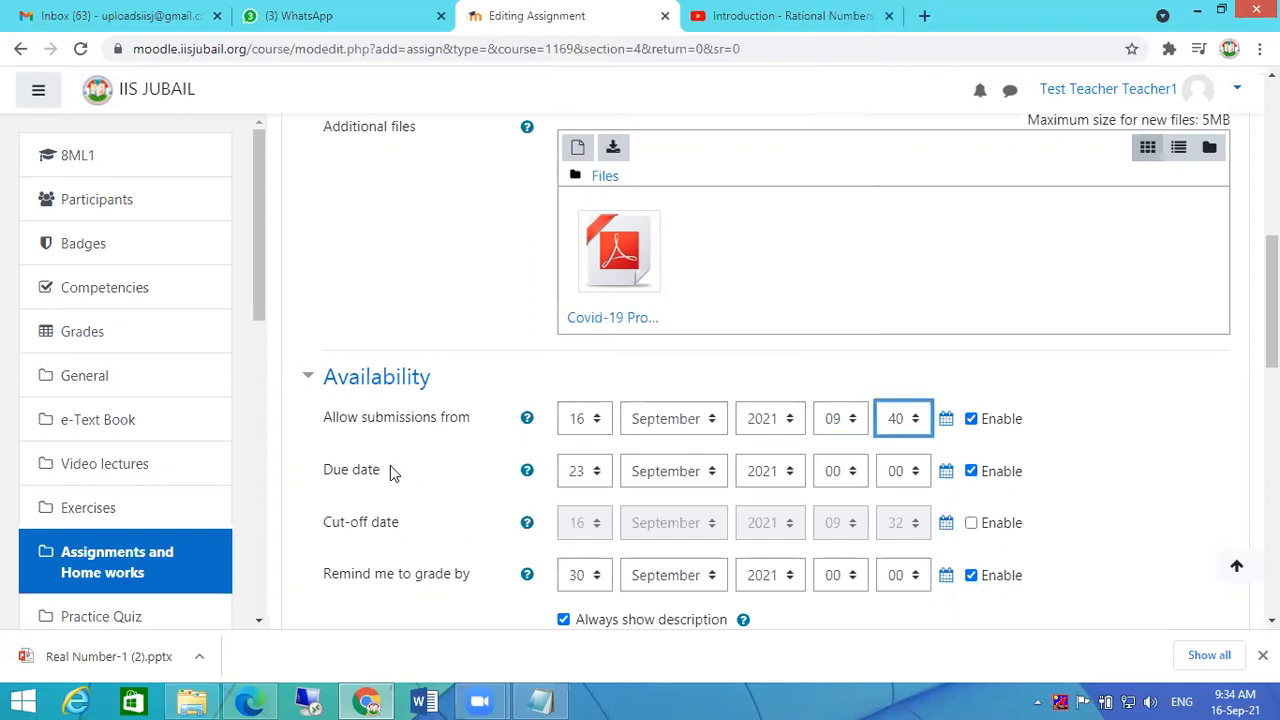
Set the assignment's due date to 17 September 2021 at 17:00.
{"action": "left_click", "coordinate": [578, 478]}
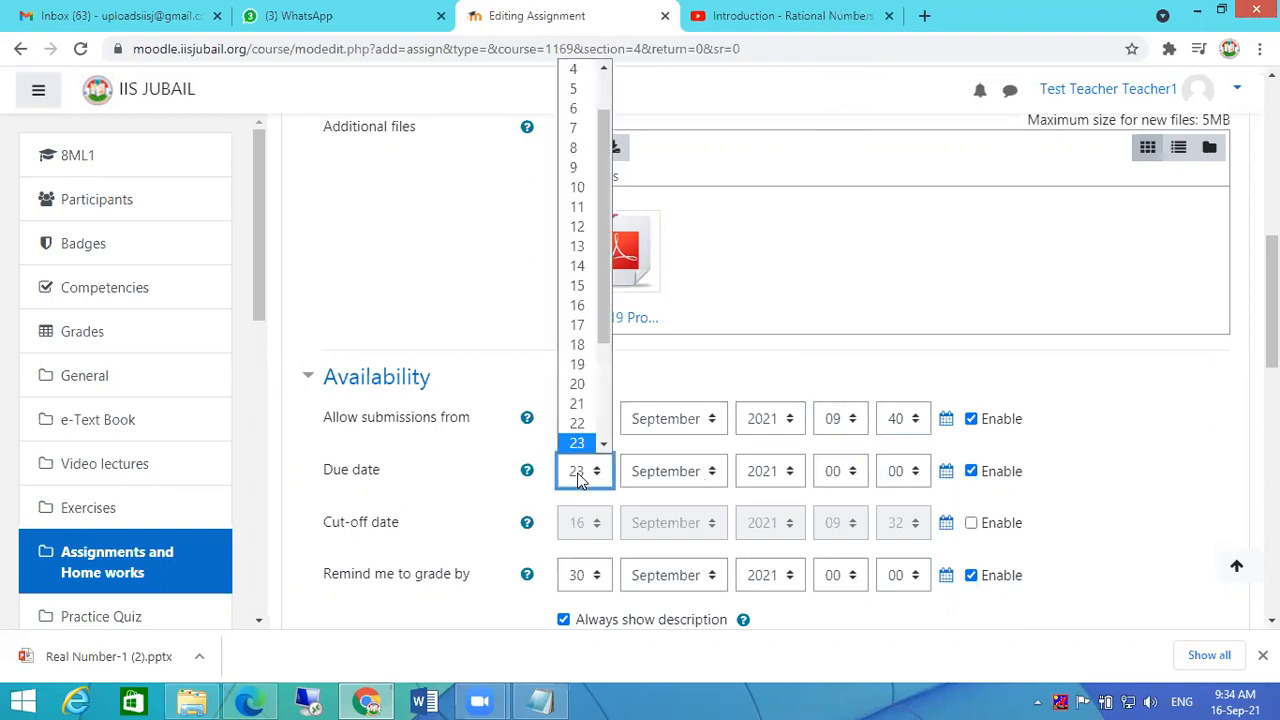
{"action": "left_click", "coordinate": [577, 325]}
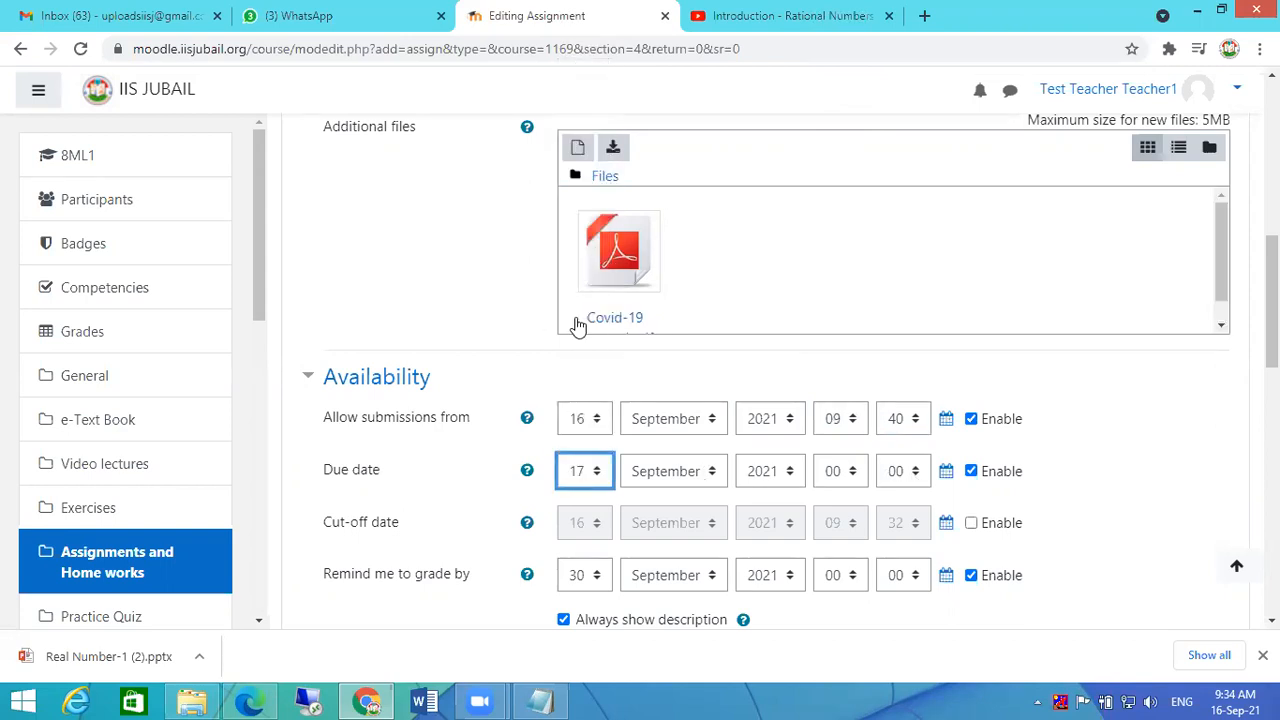
{"action": "left_click", "coordinate": [844, 480]}
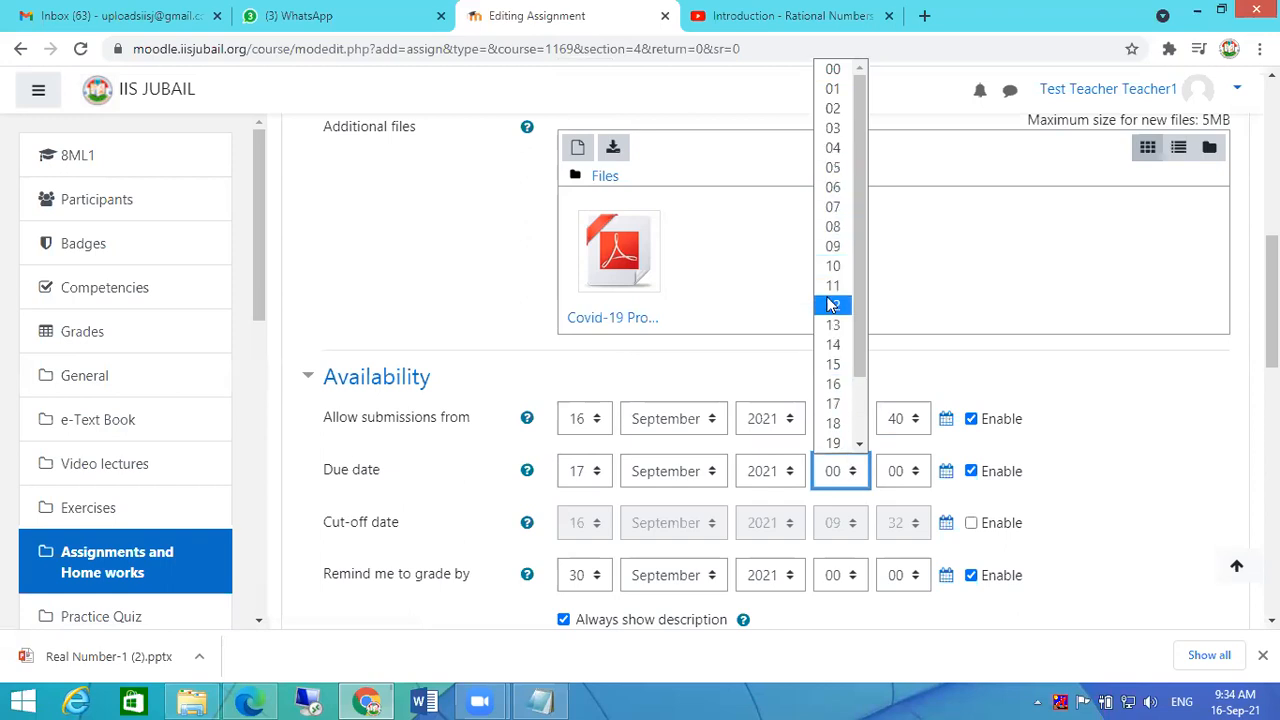
{"action": "left_click", "coordinate": [836, 403]}
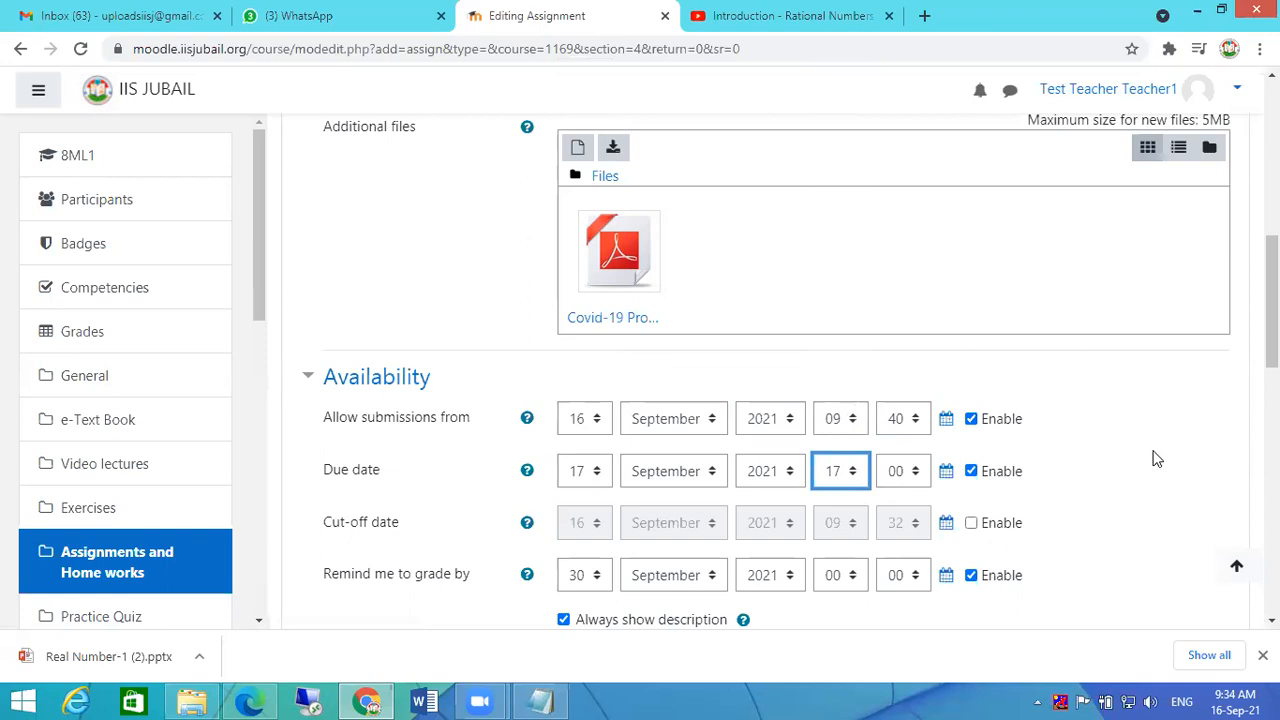
{"action": "scroll", "coordinate": [1140, 450], "scroll_direction": "down", "scroll_amount": 1}
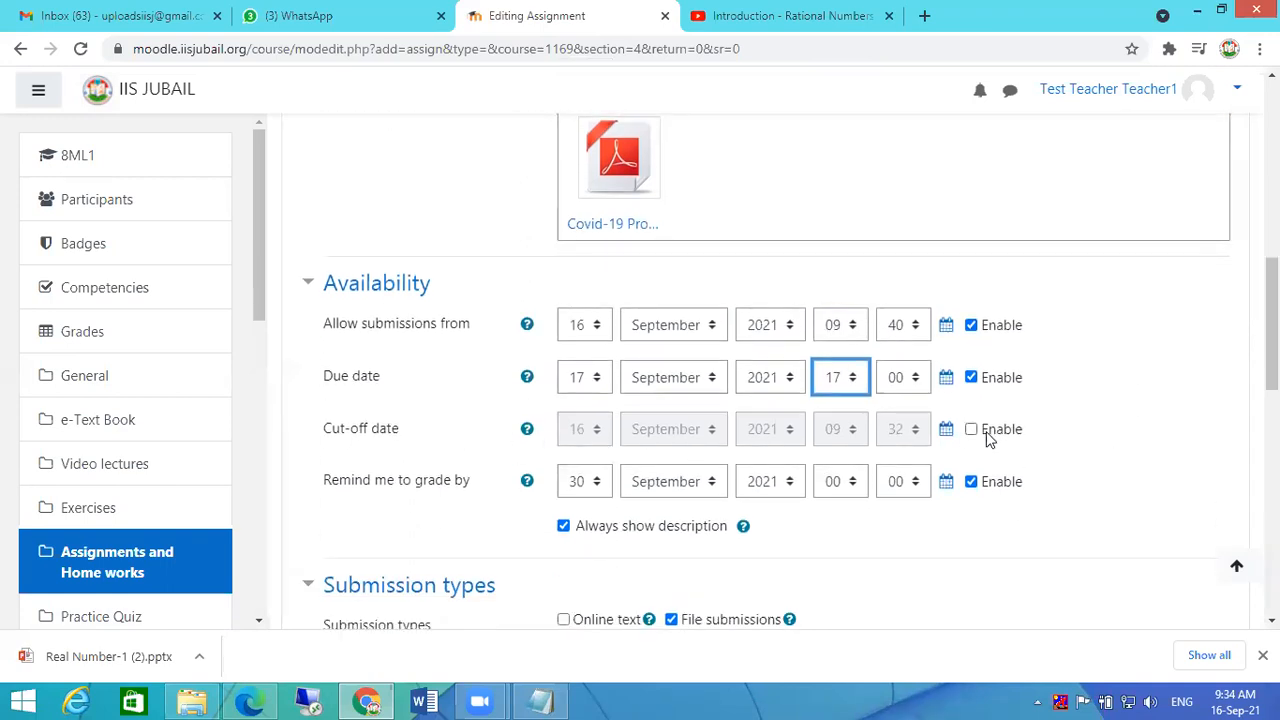
{"action": "left_click", "coordinate": [971, 430]}
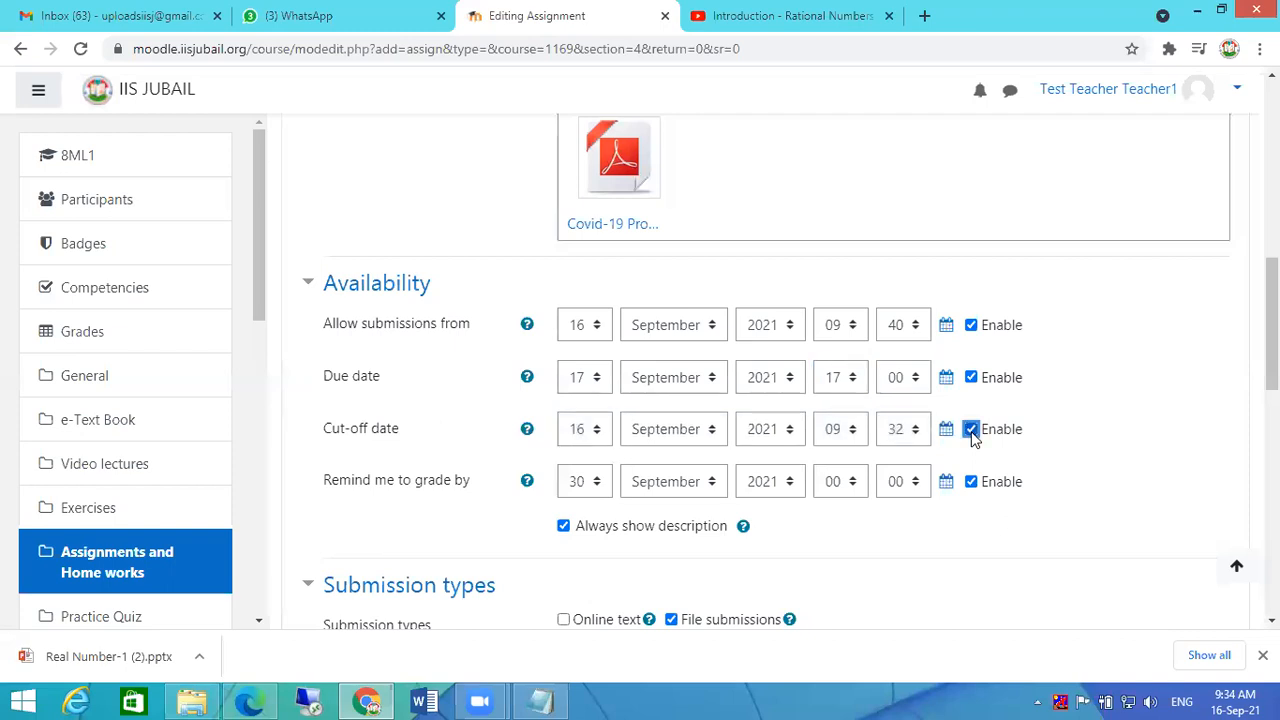
{"action": "left_click", "coordinate": [971, 430]}
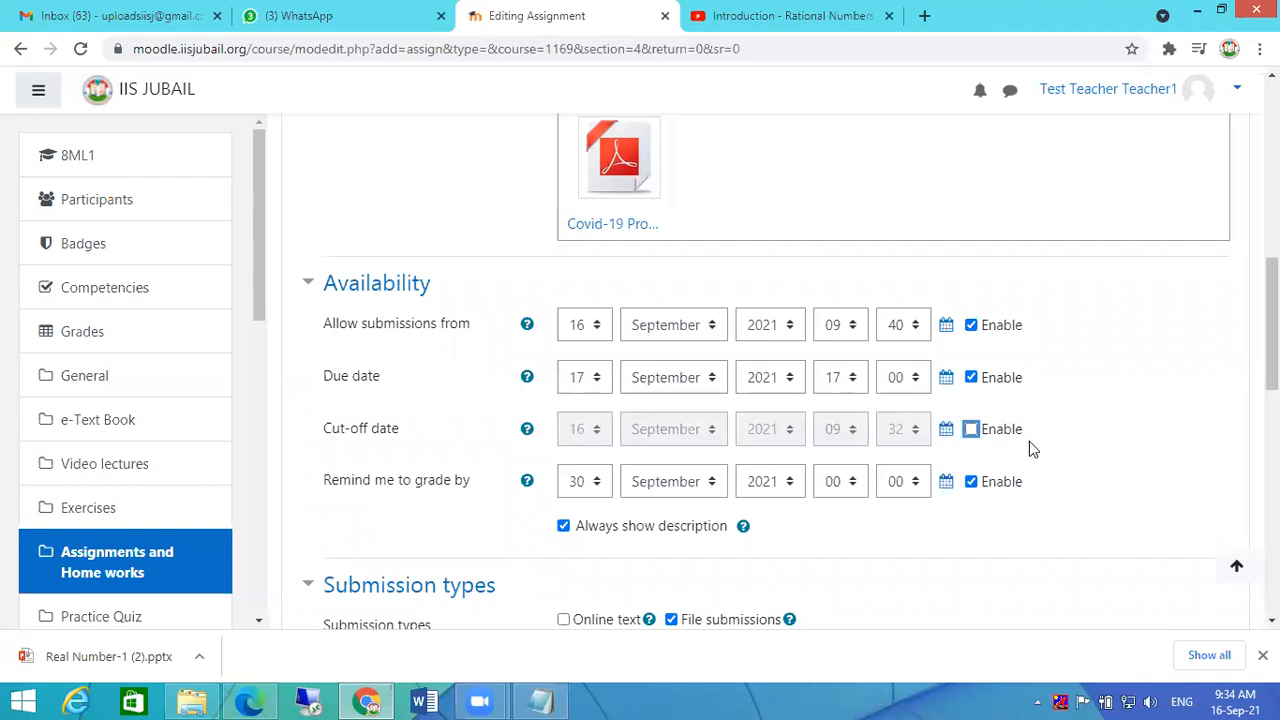
Allow online text submissions alongside file submissions and enable a word limit of 300.
{"action": "scroll", "coordinate": [1029, 441], "scroll_direction": "down", "scroll_amount": 3}
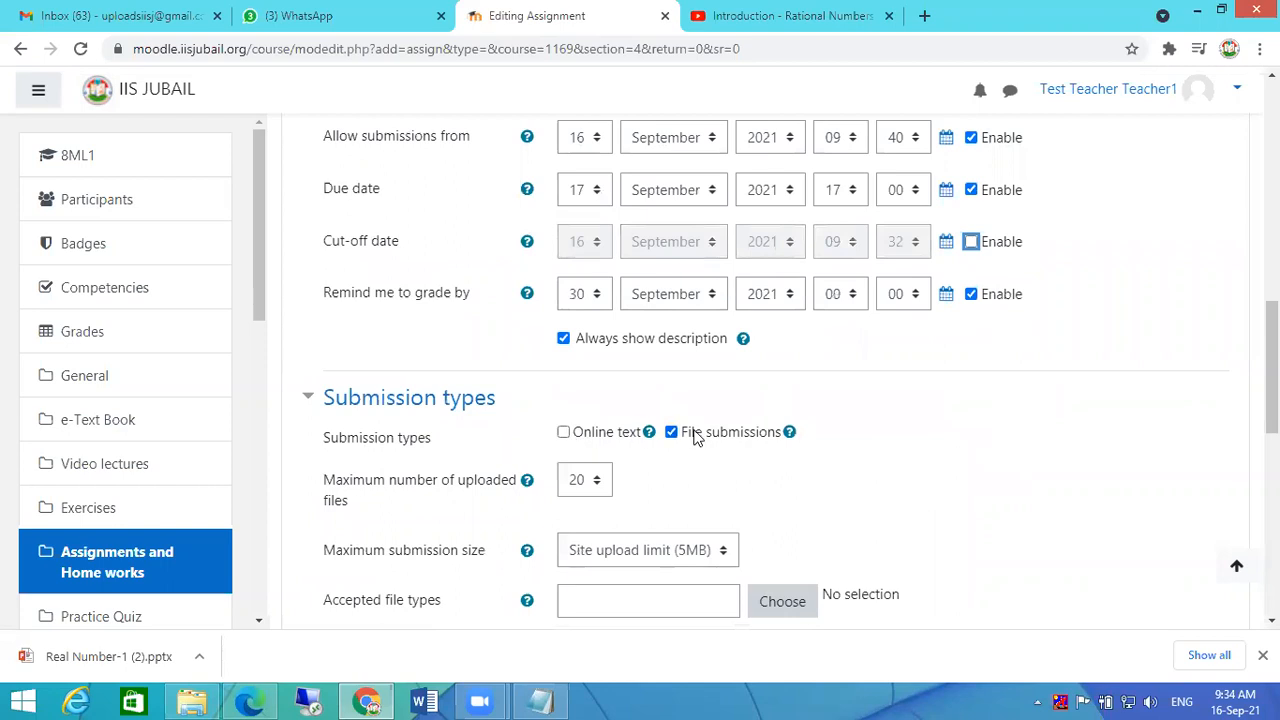
{"action": "left_click", "coordinate": [565, 435]}
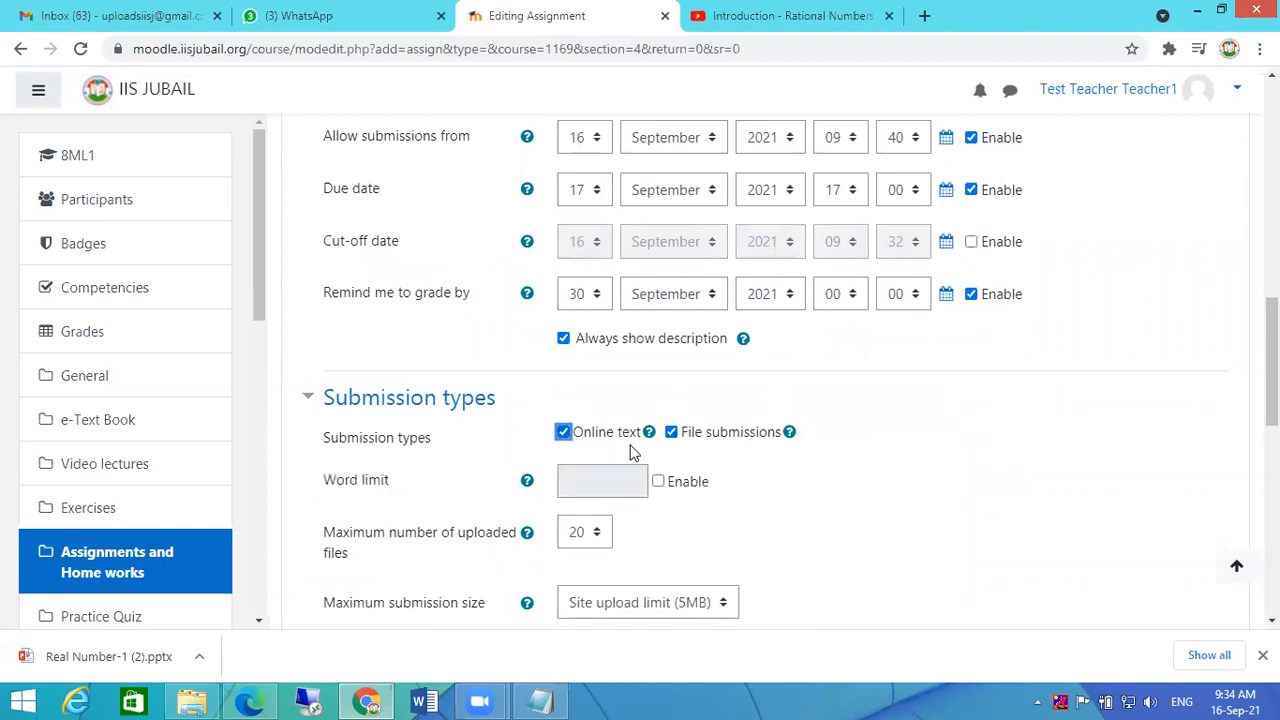
{"action": "left_click", "coordinate": [658, 483]}
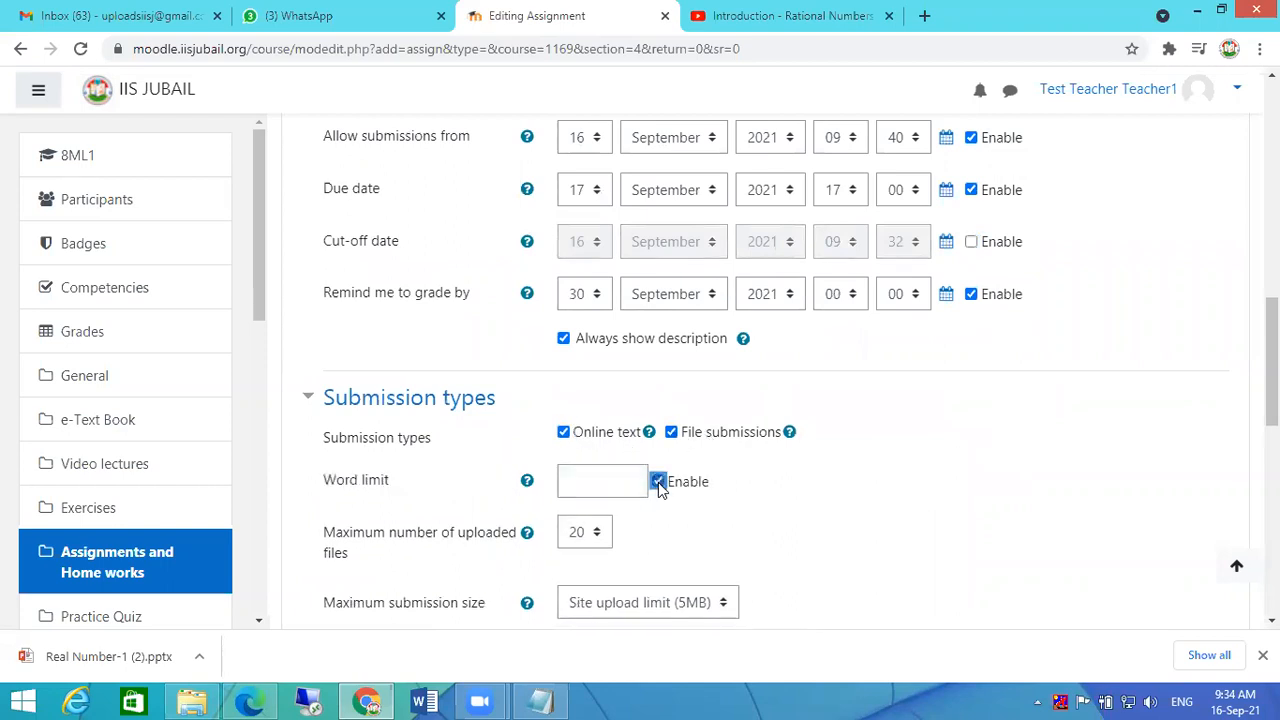
{"action": "left_click", "coordinate": [618, 487]}
{"action": "type", "text": "300"}
{"action": "left_click", "coordinate": [766, 508]}
Limit submissions to a maximum of 2 uploaded files and a maximum submission size of 5MB.
{"action": "scroll", "coordinate": [825, 465], "scroll_direction": "down", "scroll_amount": 2}
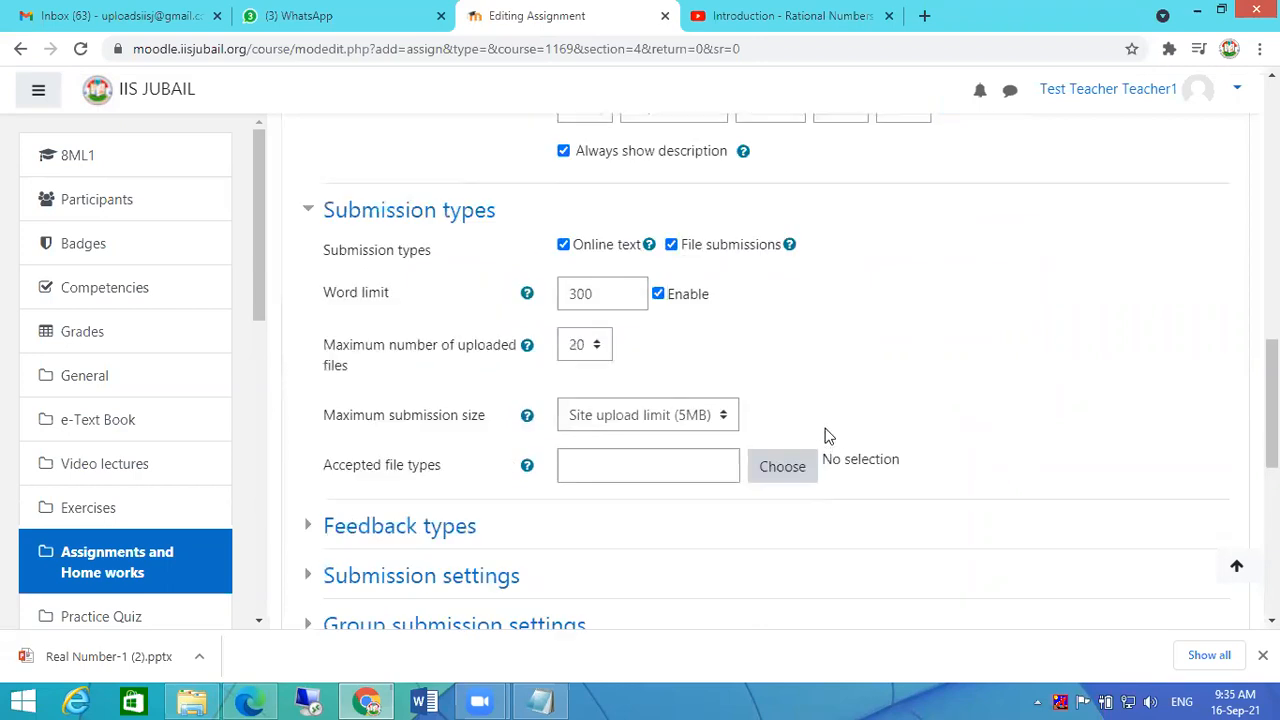
{"action": "left_click", "coordinate": [579, 345]}
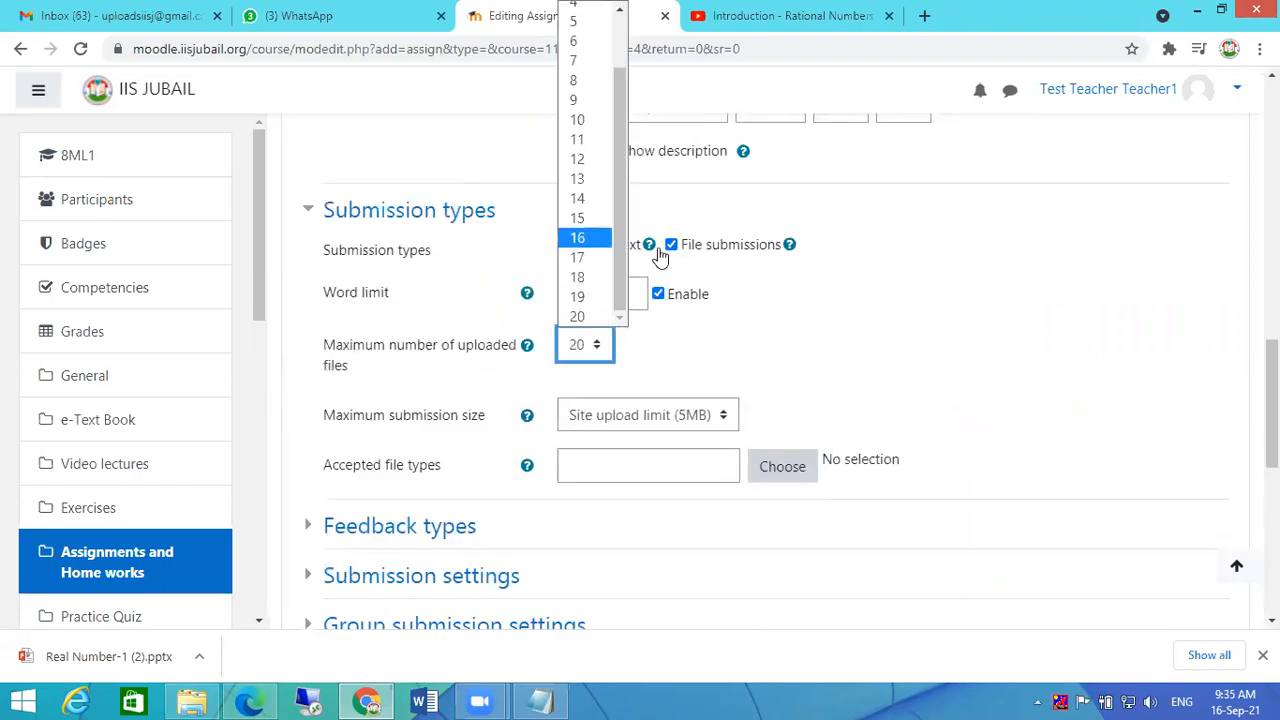
{"action": "scroll", "coordinate": [640, 300], "scroll_direction": "up", "scroll_amount": 2}
{"action": "left_click", "coordinate": [583, 532]}
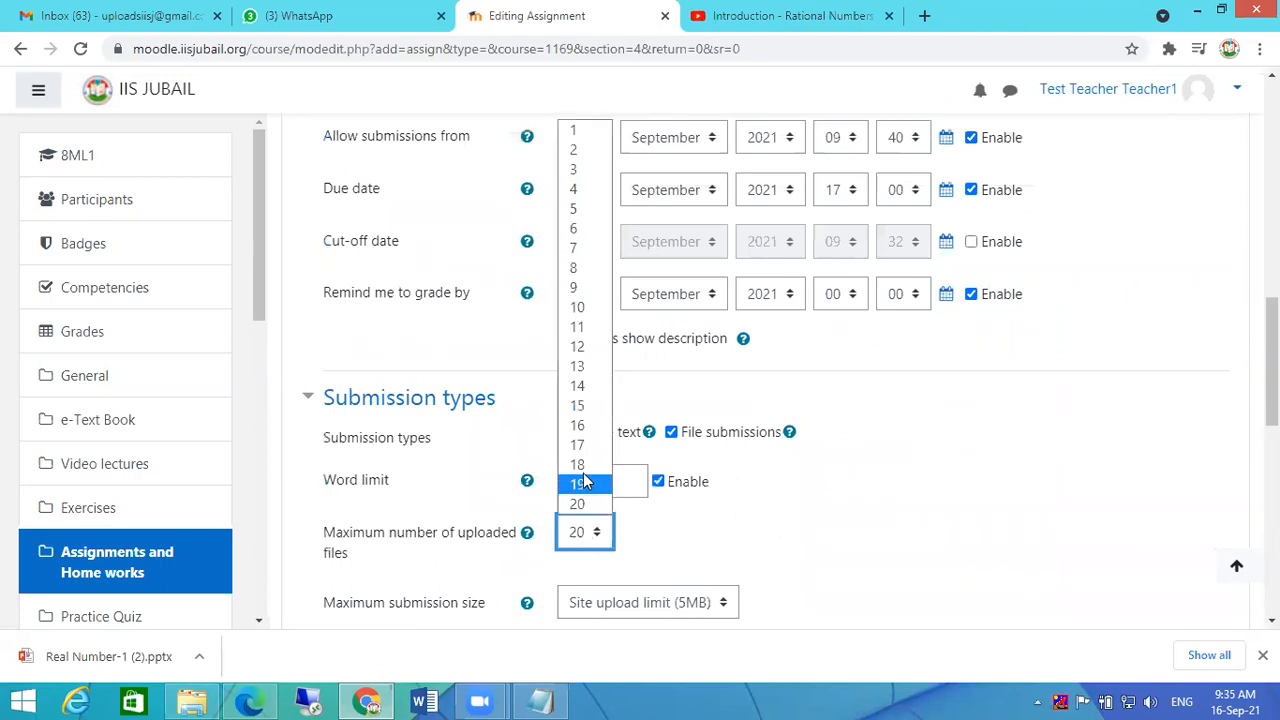
{"action": "left_click", "coordinate": [579, 150]}
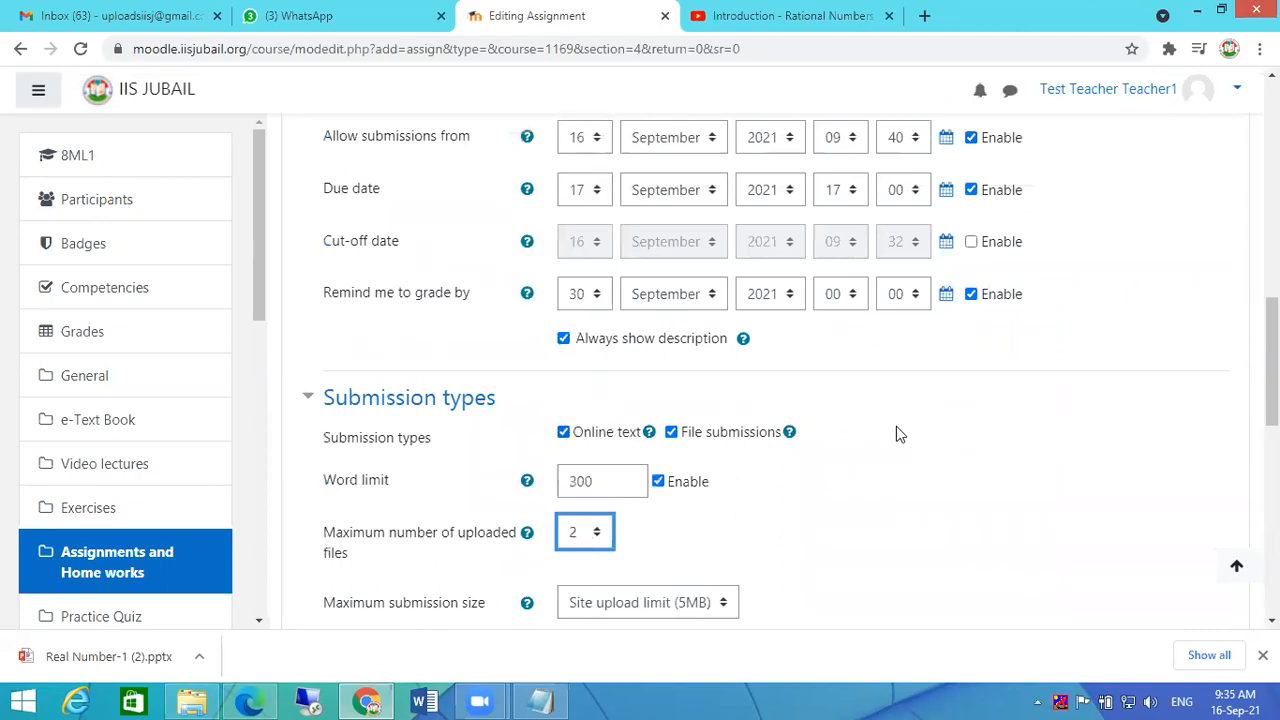
{"action": "scroll", "coordinate": [894, 430], "scroll_direction": "down", "scroll_amount": 2}
{"action": "left_click", "coordinate": [643, 418]}
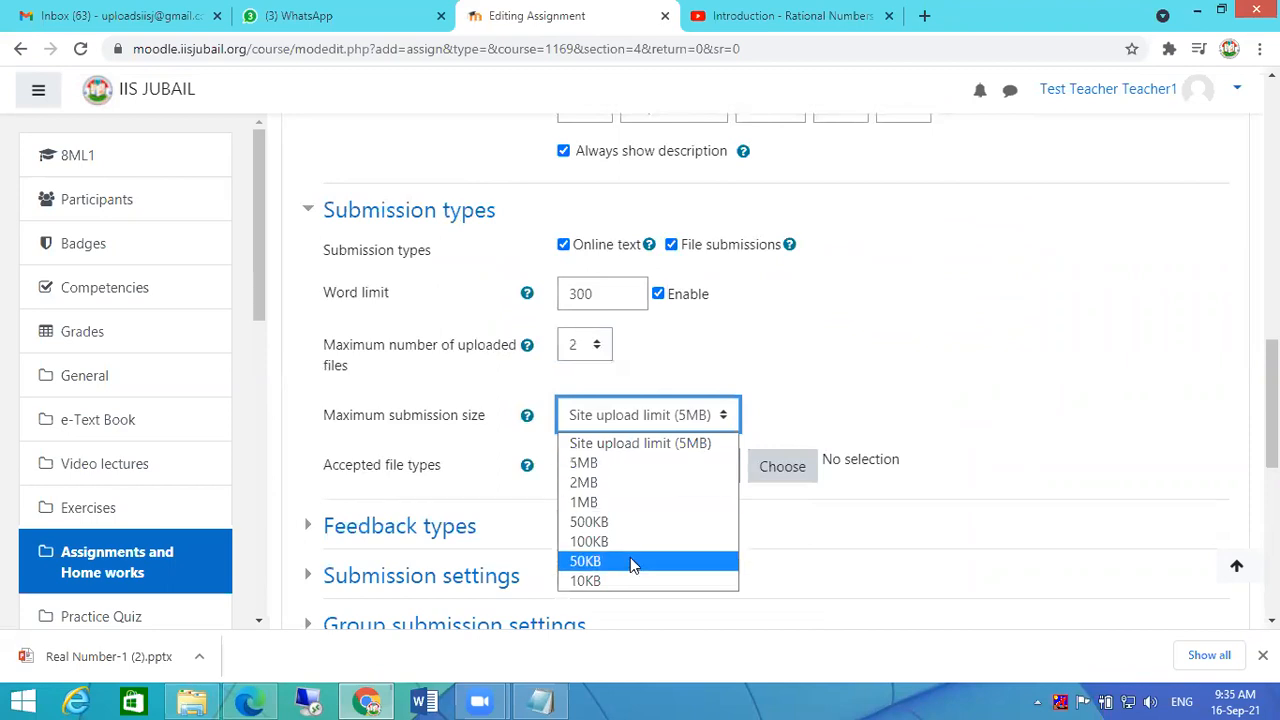
{"action": "left_click", "coordinate": [612, 465]}
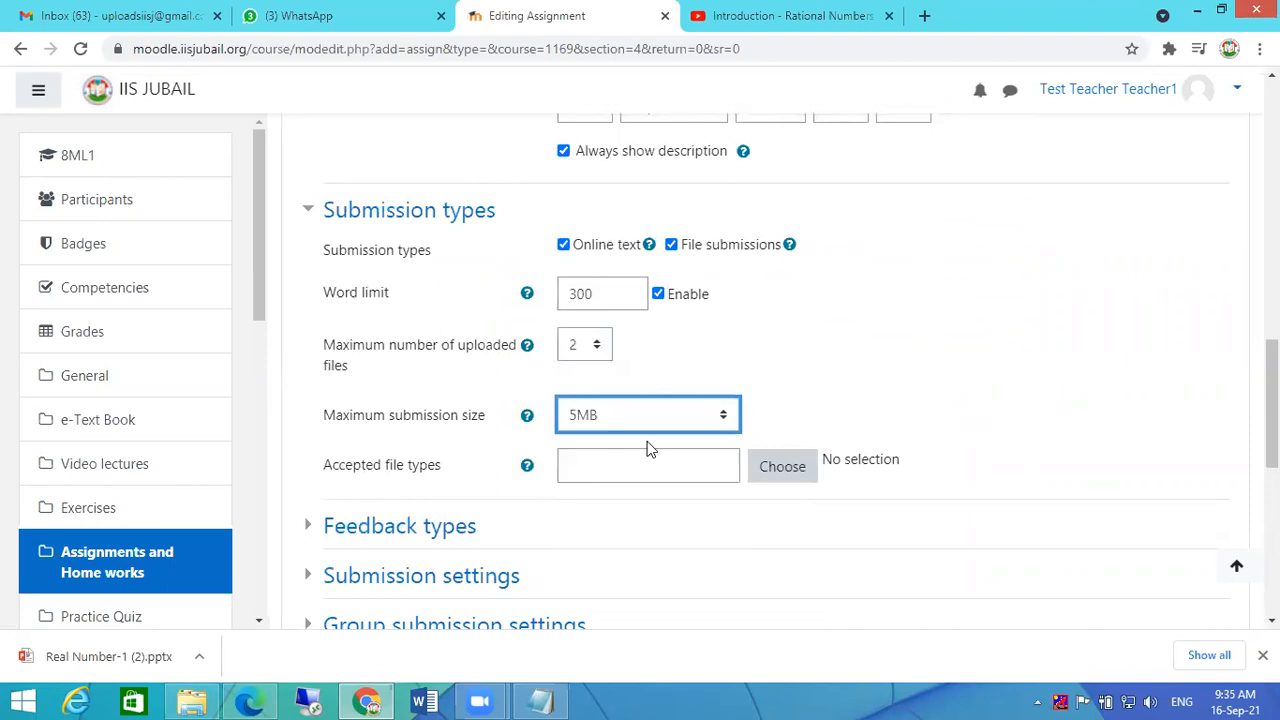
Select Document files as an accepted file type, along with PDF document, Word 2007 document and Word document.
{"action": "left_click", "coordinate": [778, 468]}
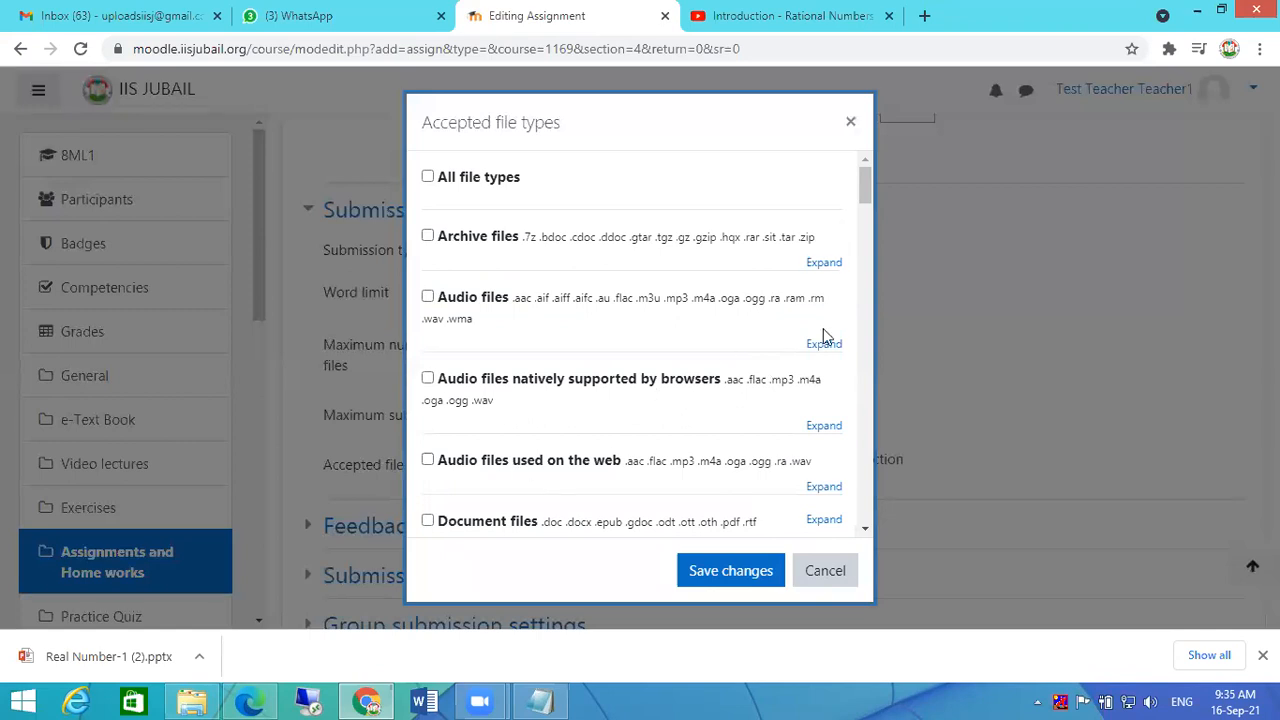
{"action": "left_click_drag", "start_coordinate": [866, 197], "coordinate": [866, 219]}
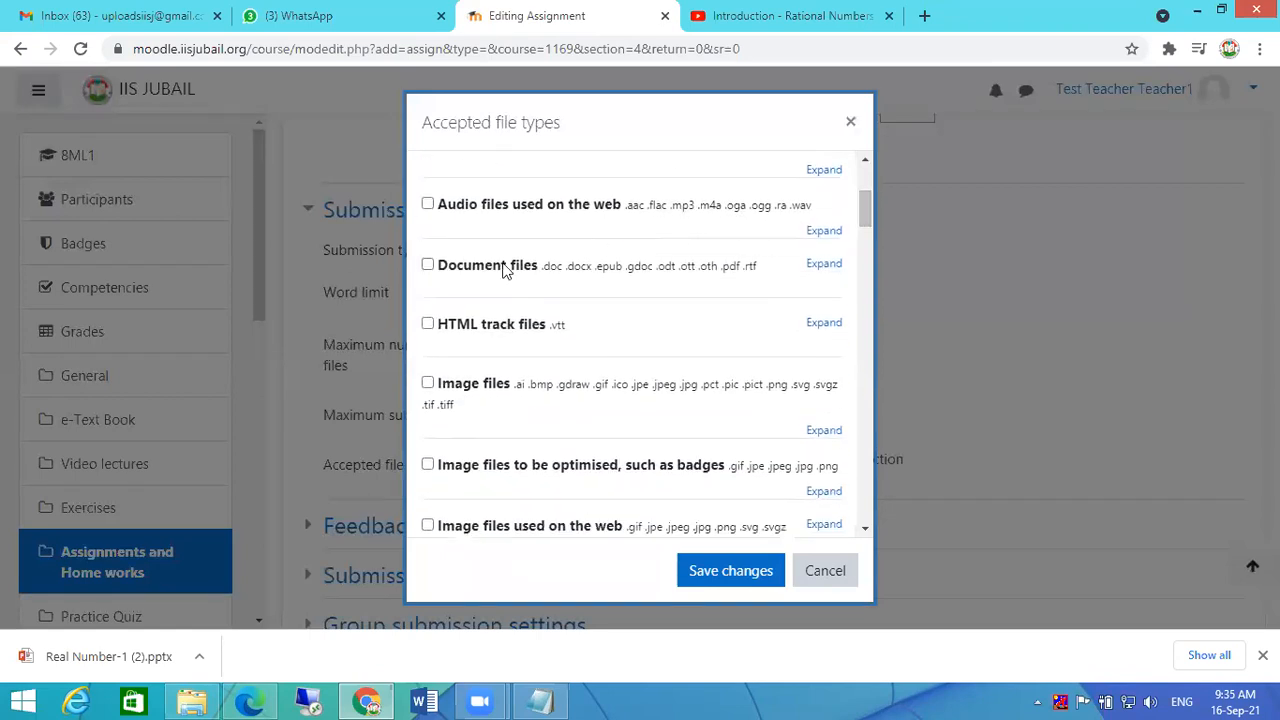
{"action": "left_click", "coordinate": [427, 265]}
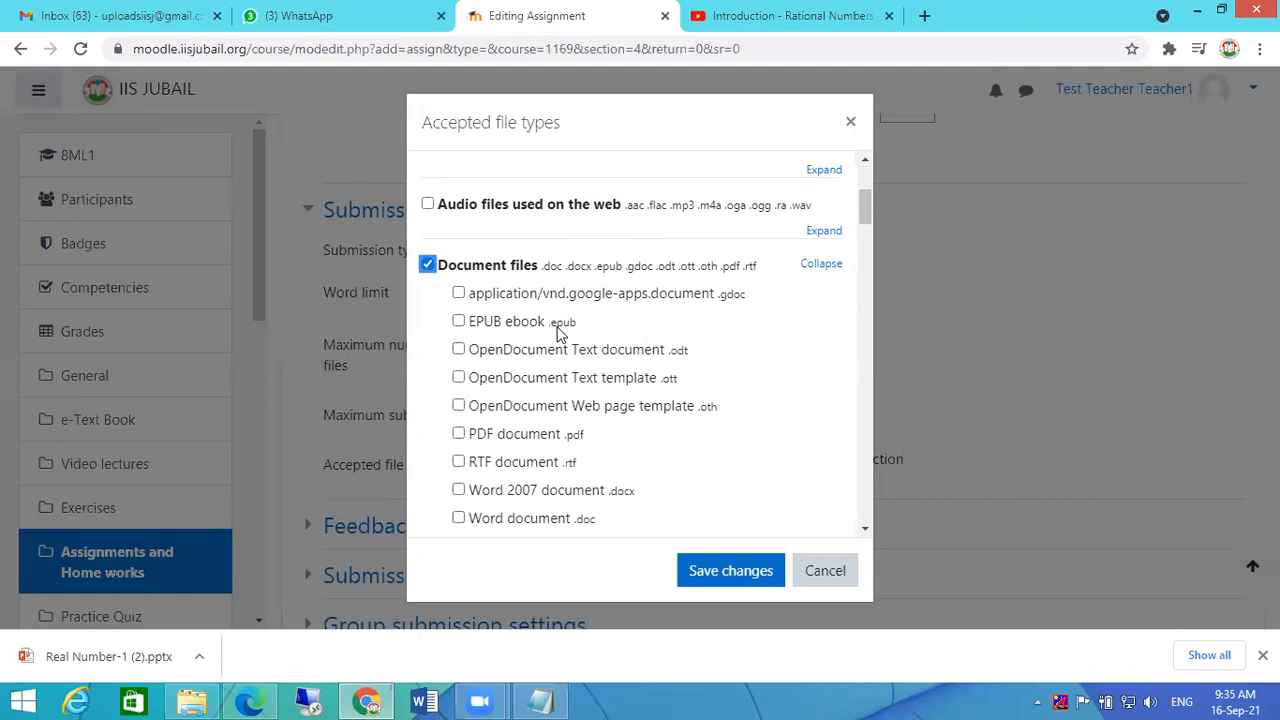
{"action": "left_click", "coordinate": [459, 434]}
{"action": "left_click", "coordinate": [458, 490]}
{"action": "left_click", "coordinate": [458, 518]}
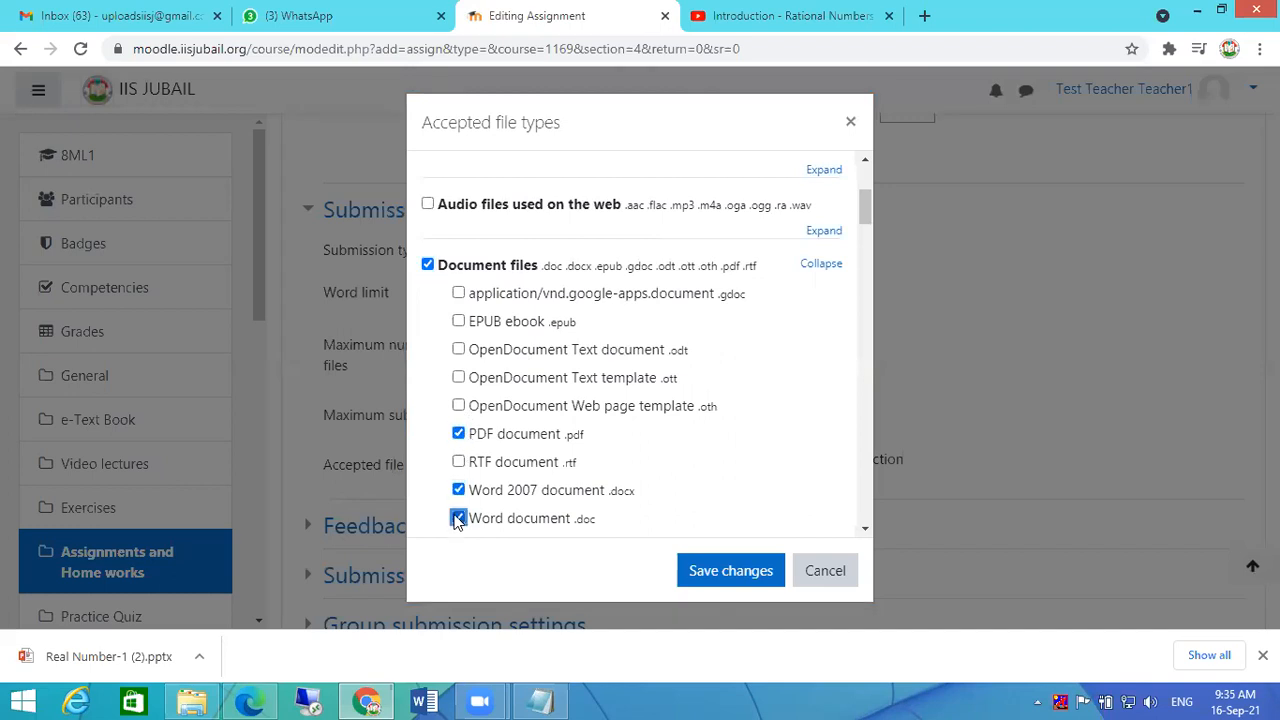
{"action": "left_click", "coordinate": [428, 266]}
{"action": "left_click", "coordinate": [429, 266]}
{"action": "left_click", "coordinate": [429, 266]}
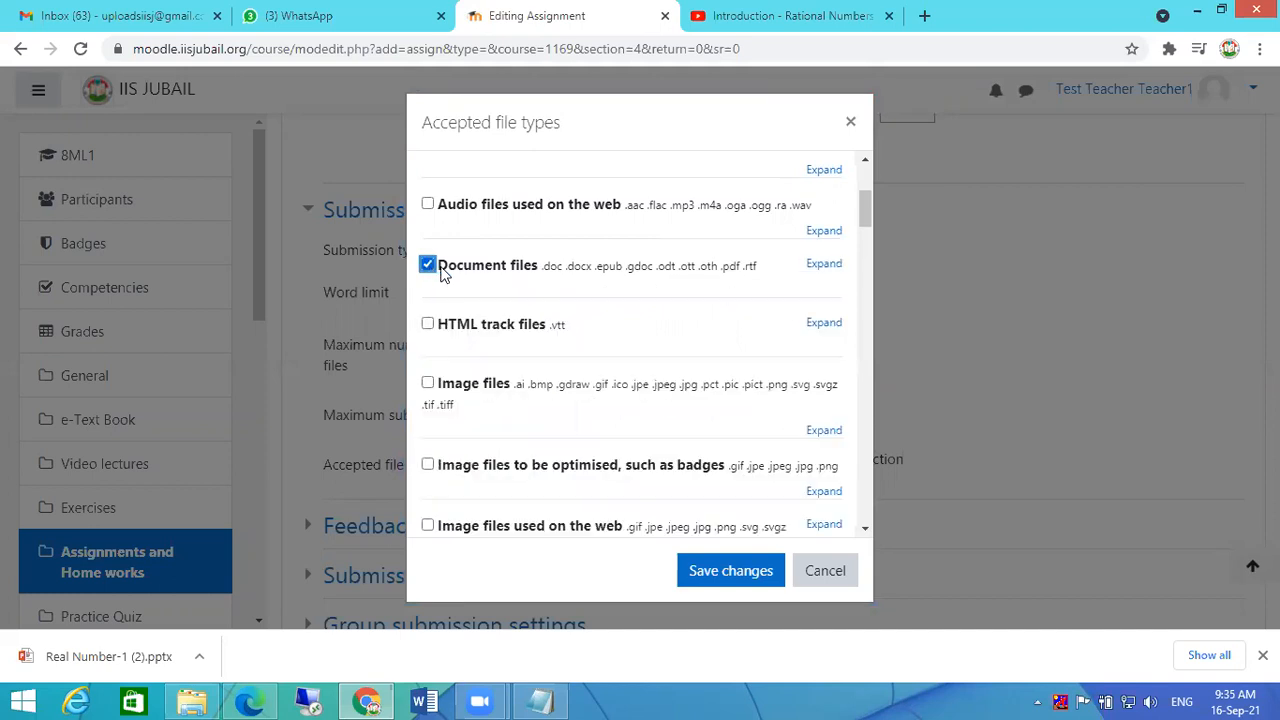
Add Image files to the accepted file types and save the selection.
{"action": "left_click", "coordinate": [427, 384]}
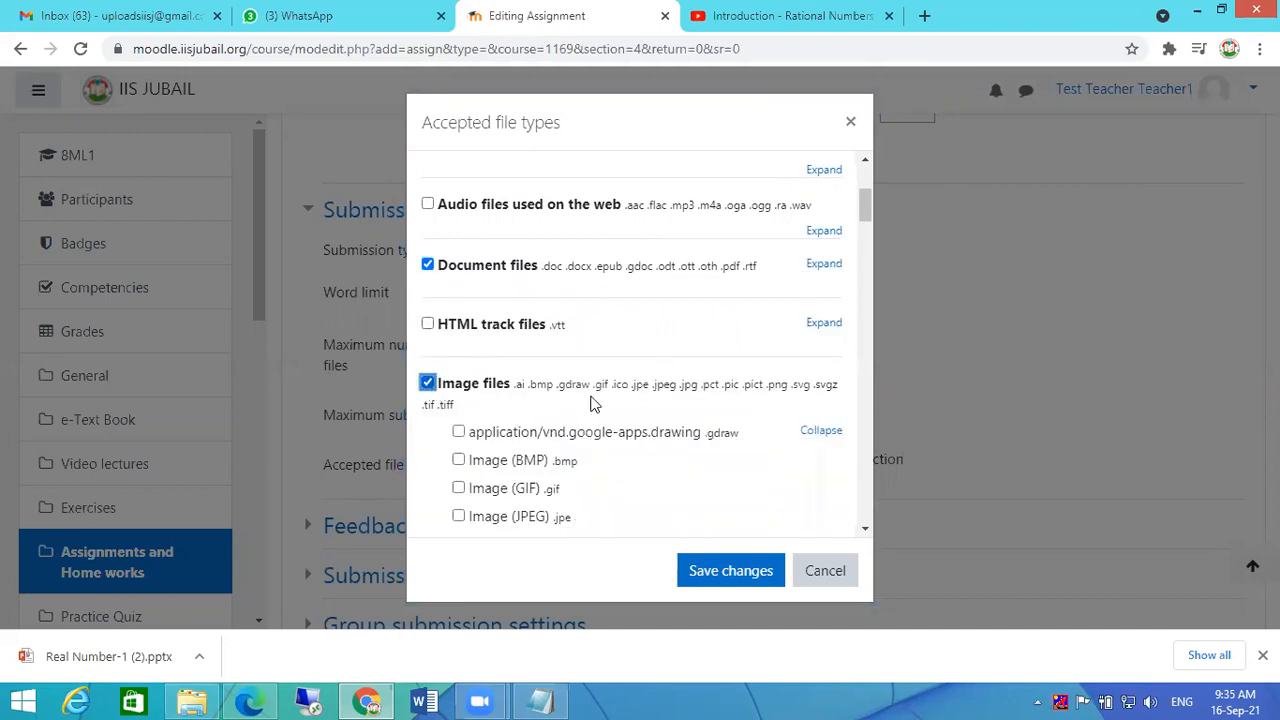
{"action": "scroll", "coordinate": [600, 415], "scroll_direction": "down", "scroll_amount": 2}
{"action": "scroll", "coordinate": [605, 425], "scroll_direction": "down", "scroll_amount": 2}
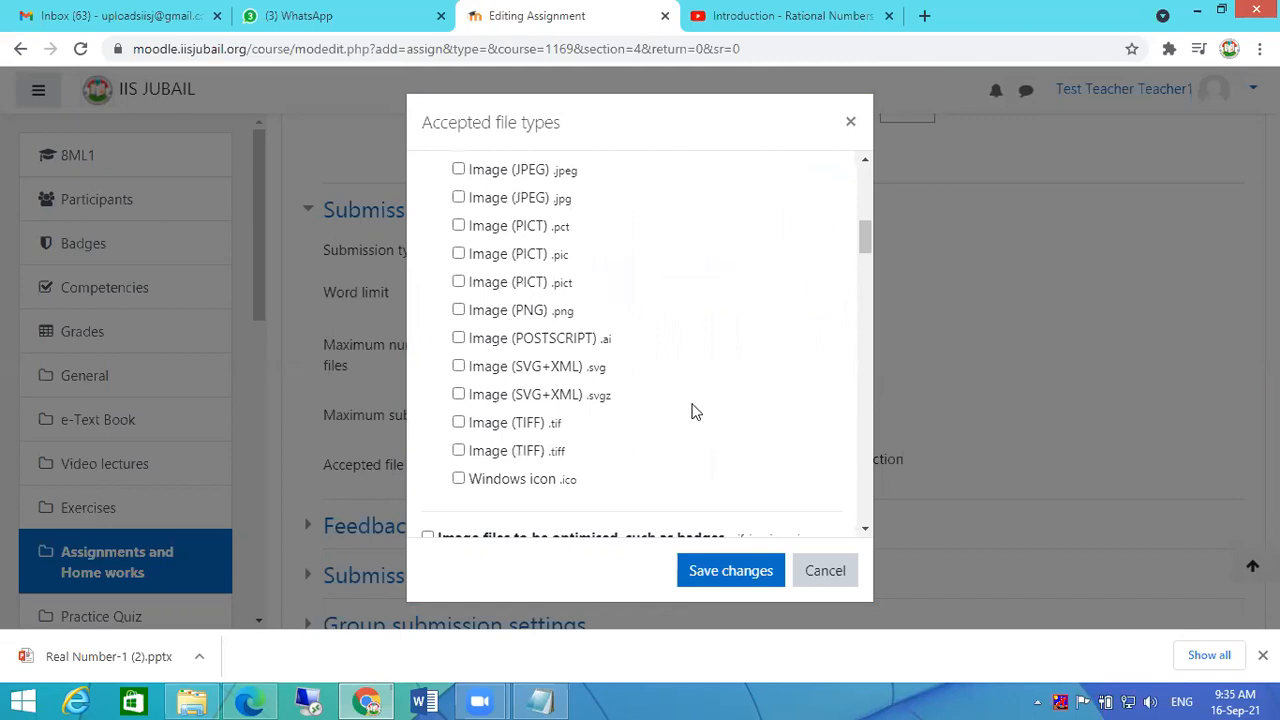
{"action": "scroll", "coordinate": [697, 410], "scroll_direction": "up", "scroll_amount": 2}
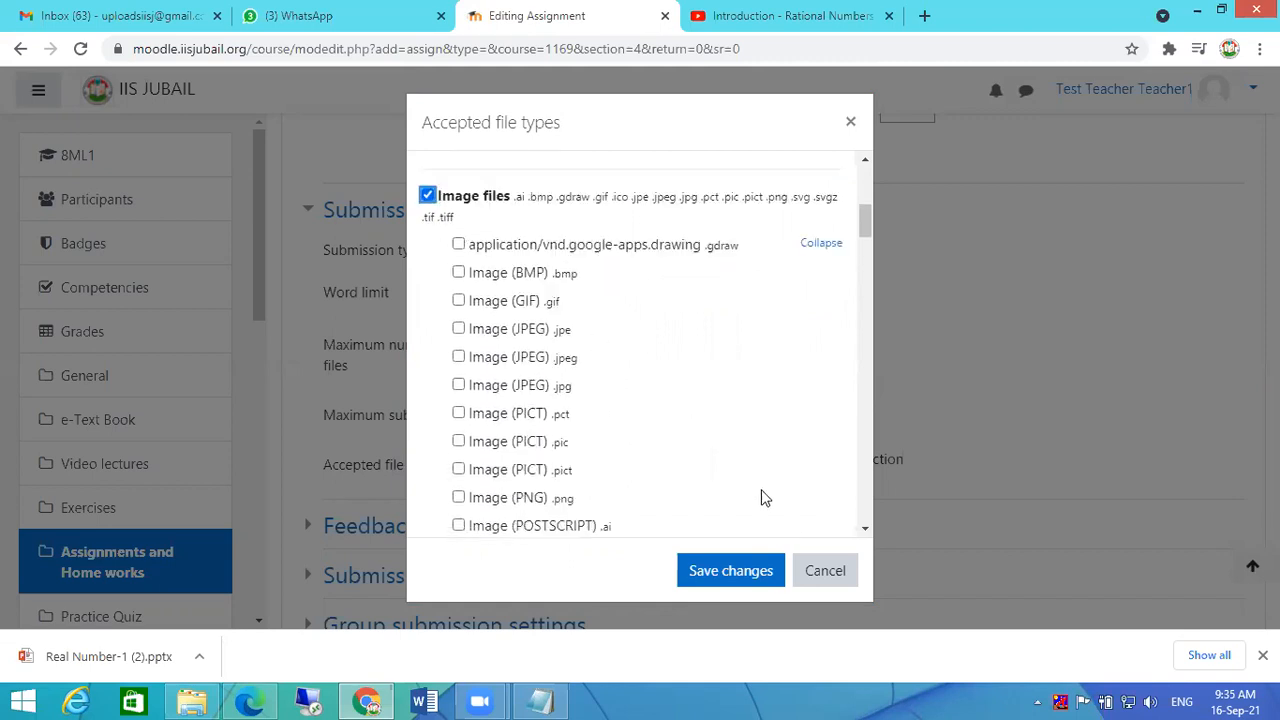
{"action": "left_click", "coordinate": [730, 570]}
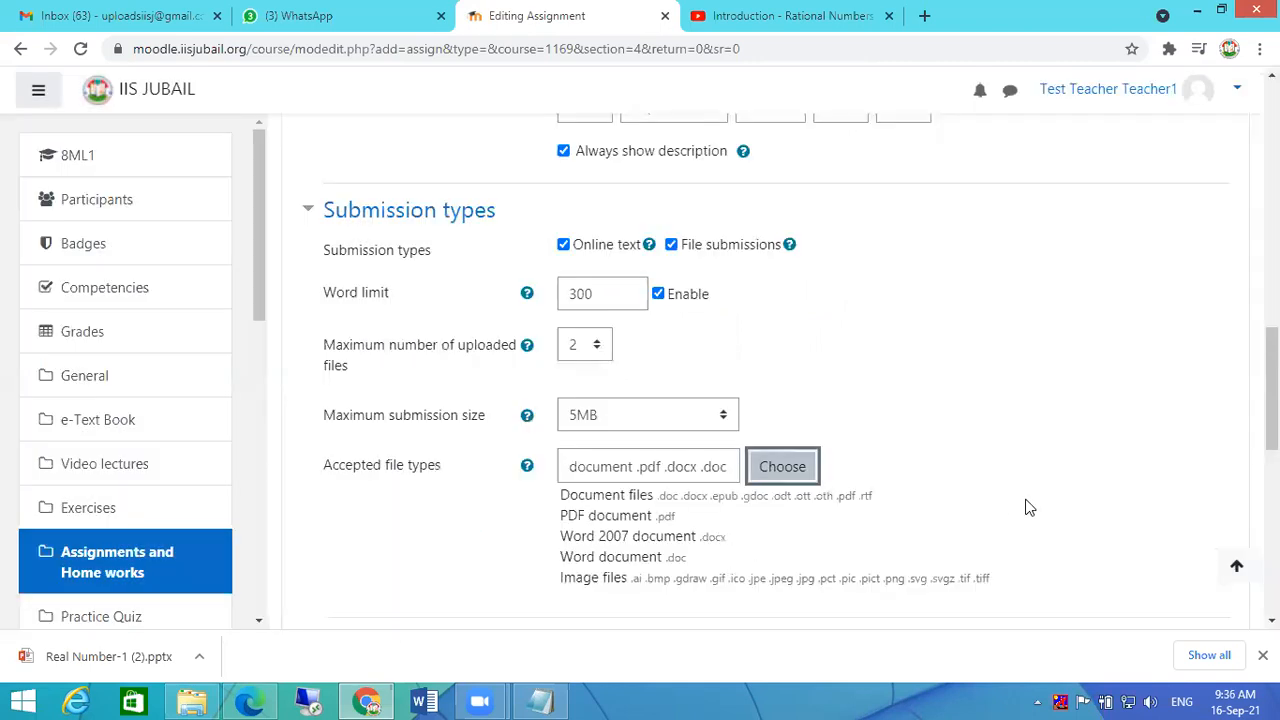
Open the assignment's Grade settings.
{"action": "scroll", "coordinate": [1010, 460], "scroll_direction": "down", "scroll_amount": 4}
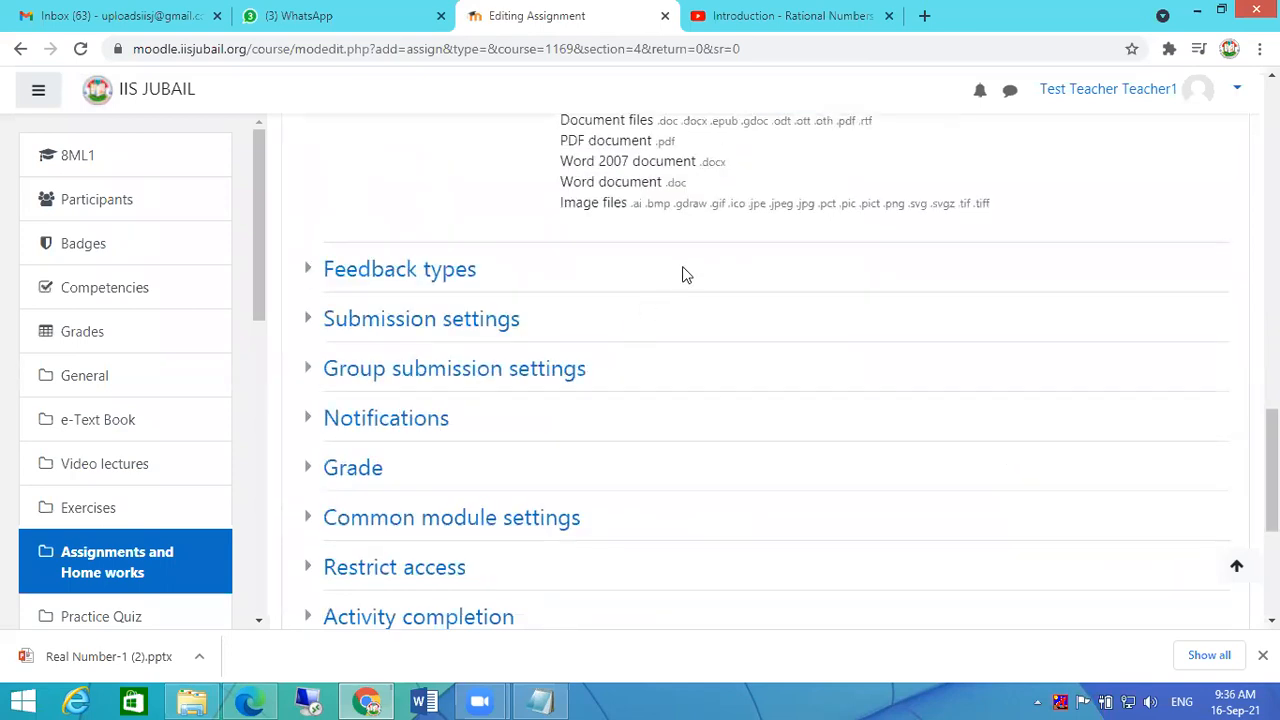
{"action": "scroll", "coordinate": [683, 276], "scroll_direction": "down", "scroll_amount": 2}
{"action": "left_click", "coordinate": [307, 283]}
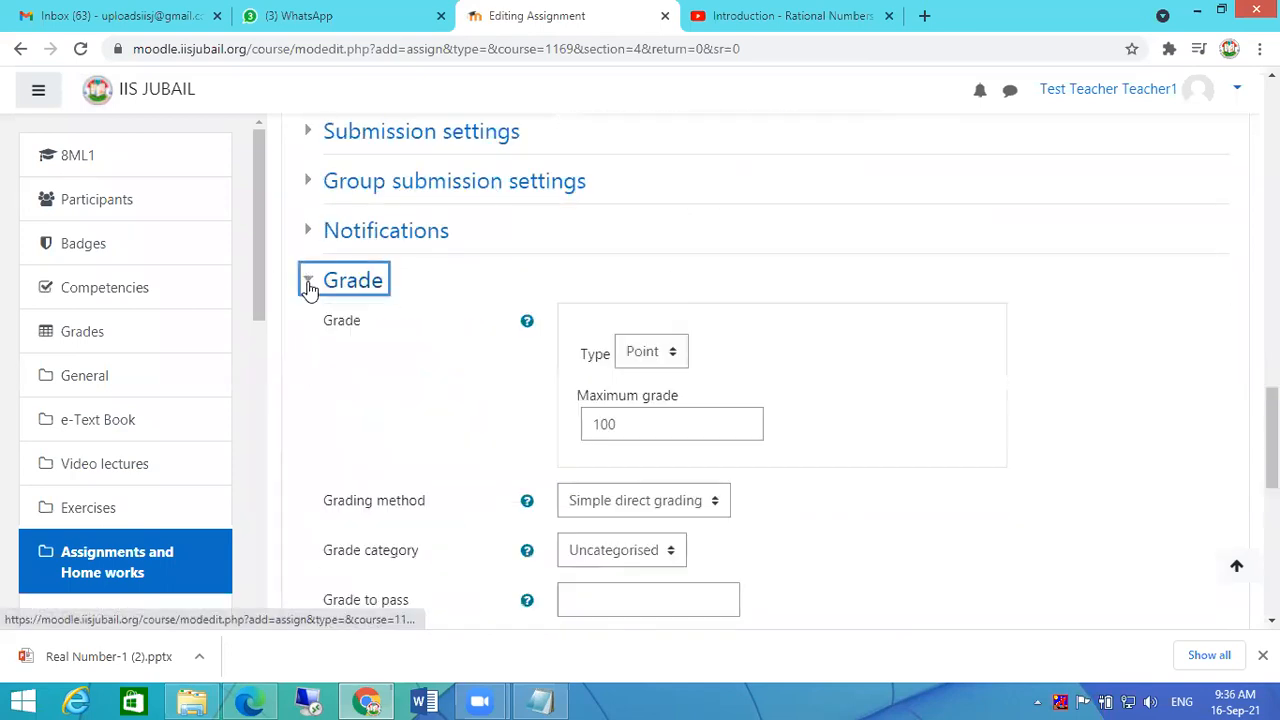
Set the assignment's maximum grade to 1, then save it and return to the course page.
{"action": "left_click_drag", "start_coordinate": [646, 429], "coordinate": [549, 434]}
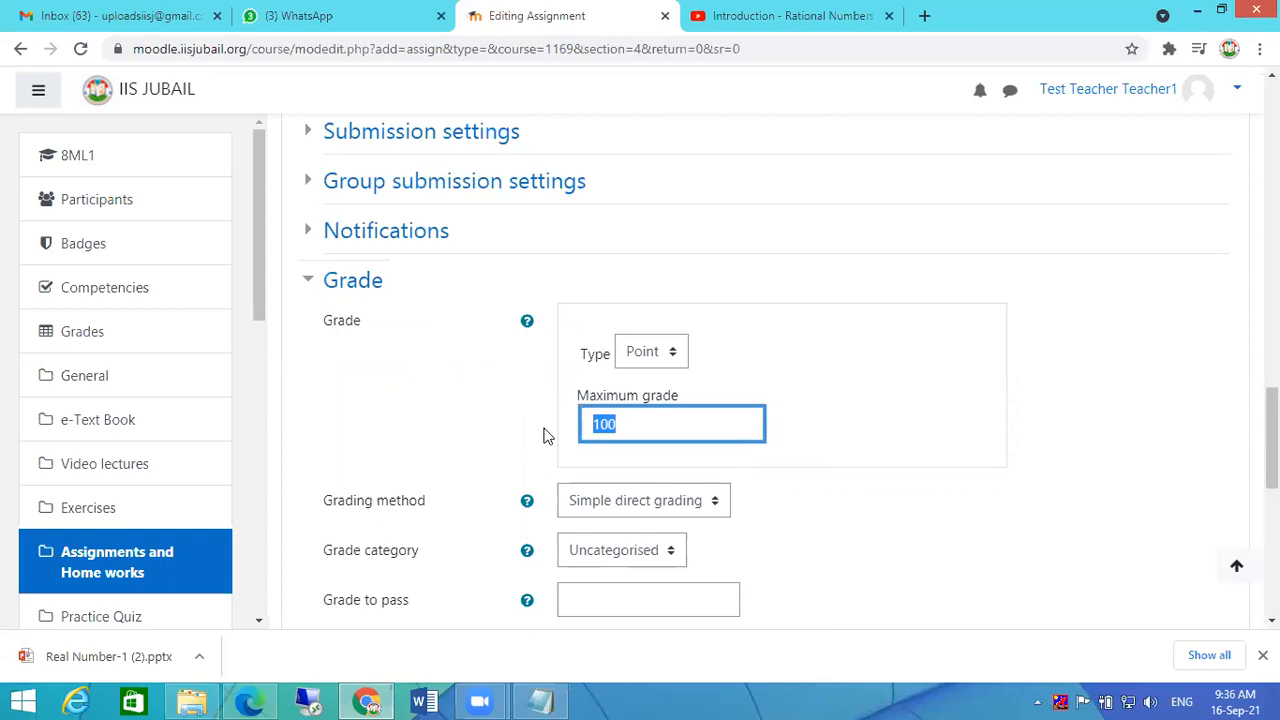
{"action": "type", "text": "1"}
{"action": "scroll", "coordinate": [1090, 405], "scroll_direction": "down", "scroll_amount": 7}
{"action": "left_click", "coordinate": [622, 400]}
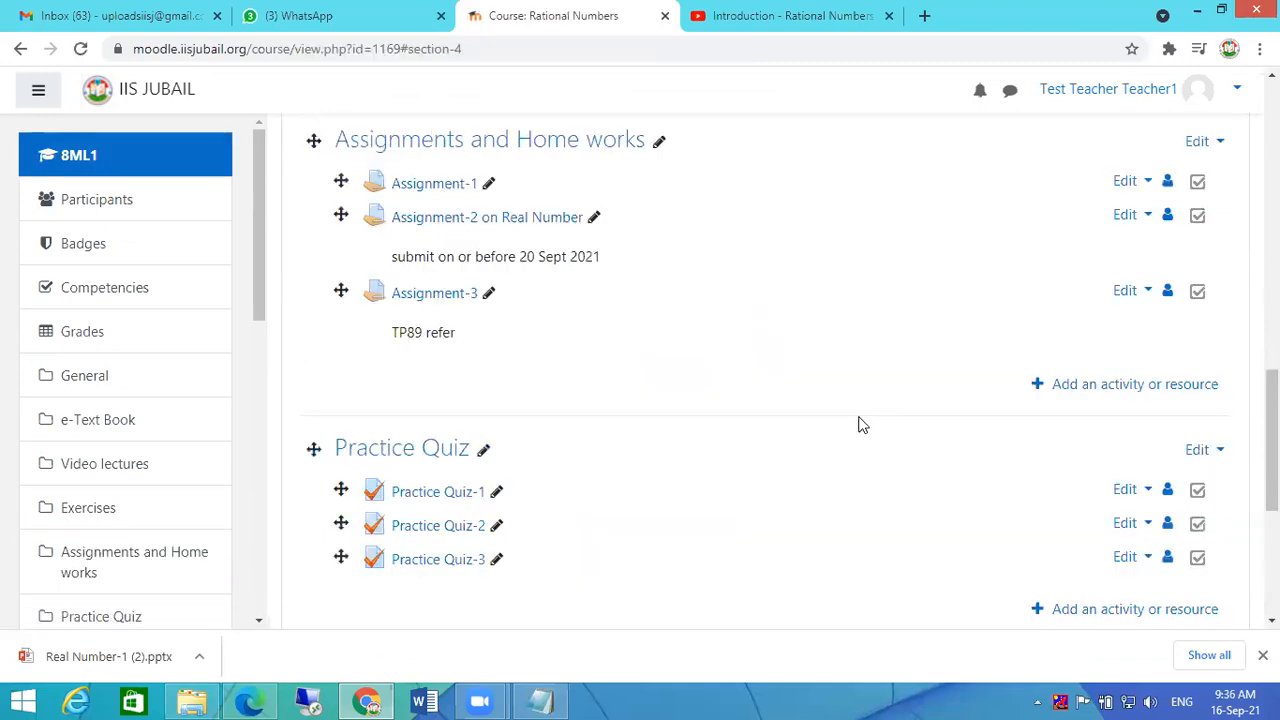
Switch to the student's course page in Edge and reload it to check the Assignments and Home works section.
{"action": "scroll", "coordinate": [855, 415], "scroll_direction": "down", "scroll_amount": 4}
{"action": "scroll", "coordinate": [760, 330], "scroll_direction": "up", "scroll_amount": 4}
{"action": "mouse_move", "coordinate": [262, 700]}
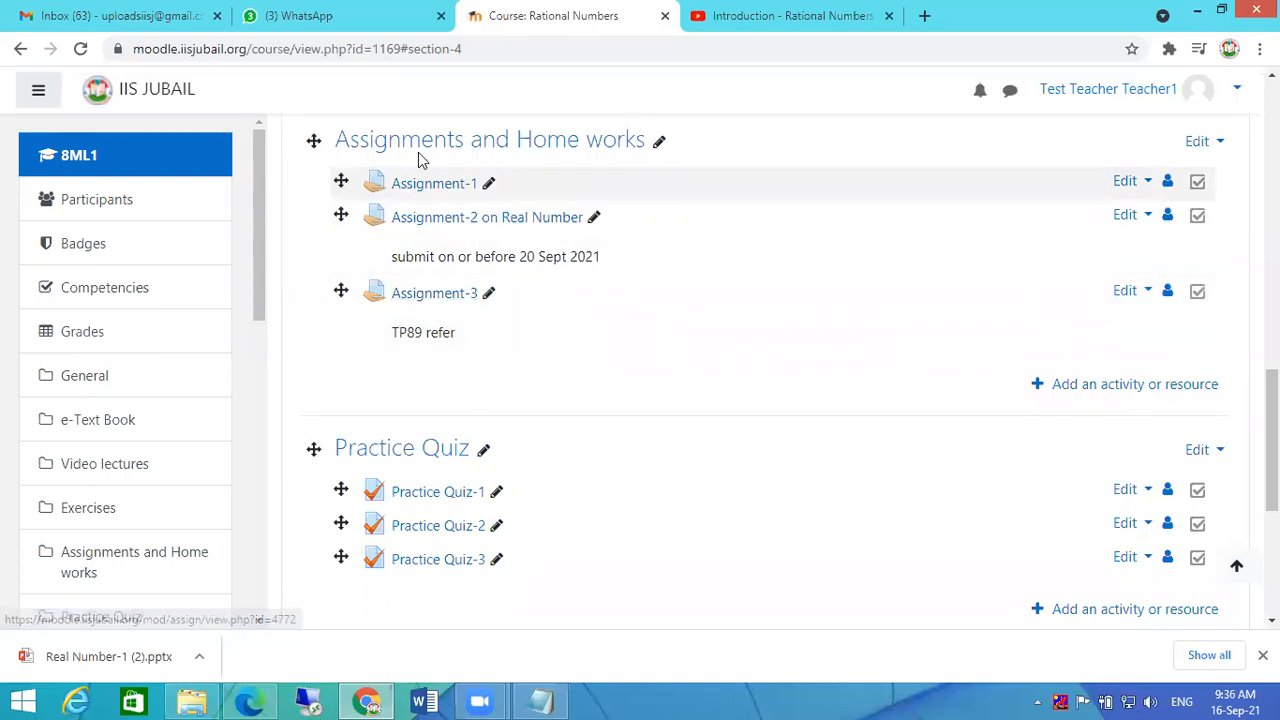
{"action": "left_click", "coordinate": [250, 701]}
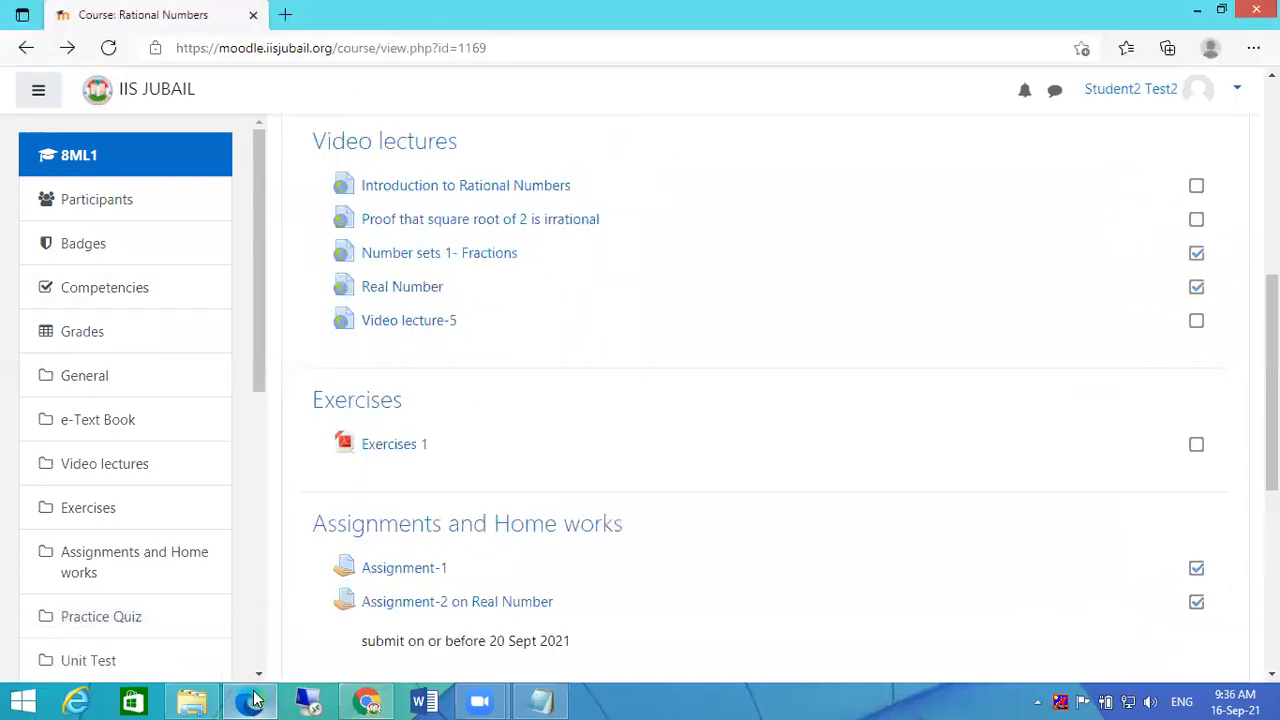
{"action": "scroll", "coordinate": [838, 424], "scroll_direction": "down", "scroll_amount": 2}
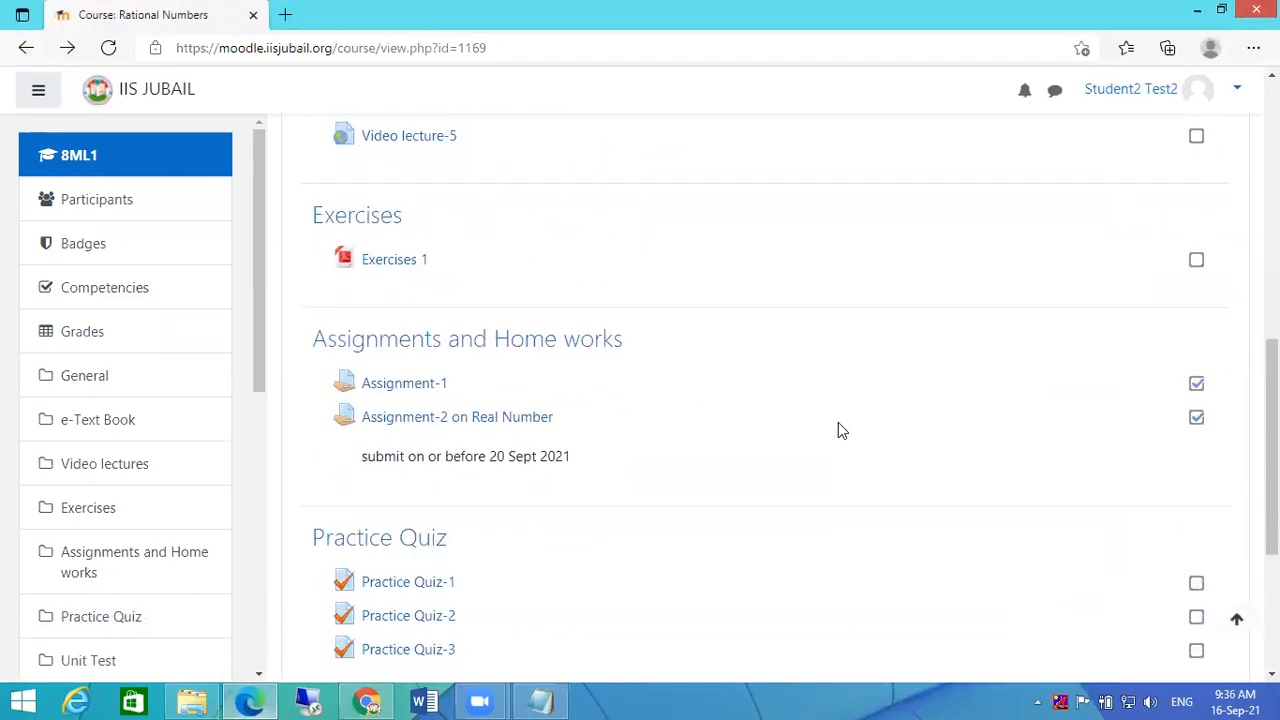
{"action": "left_click", "coordinate": [110, 50]}
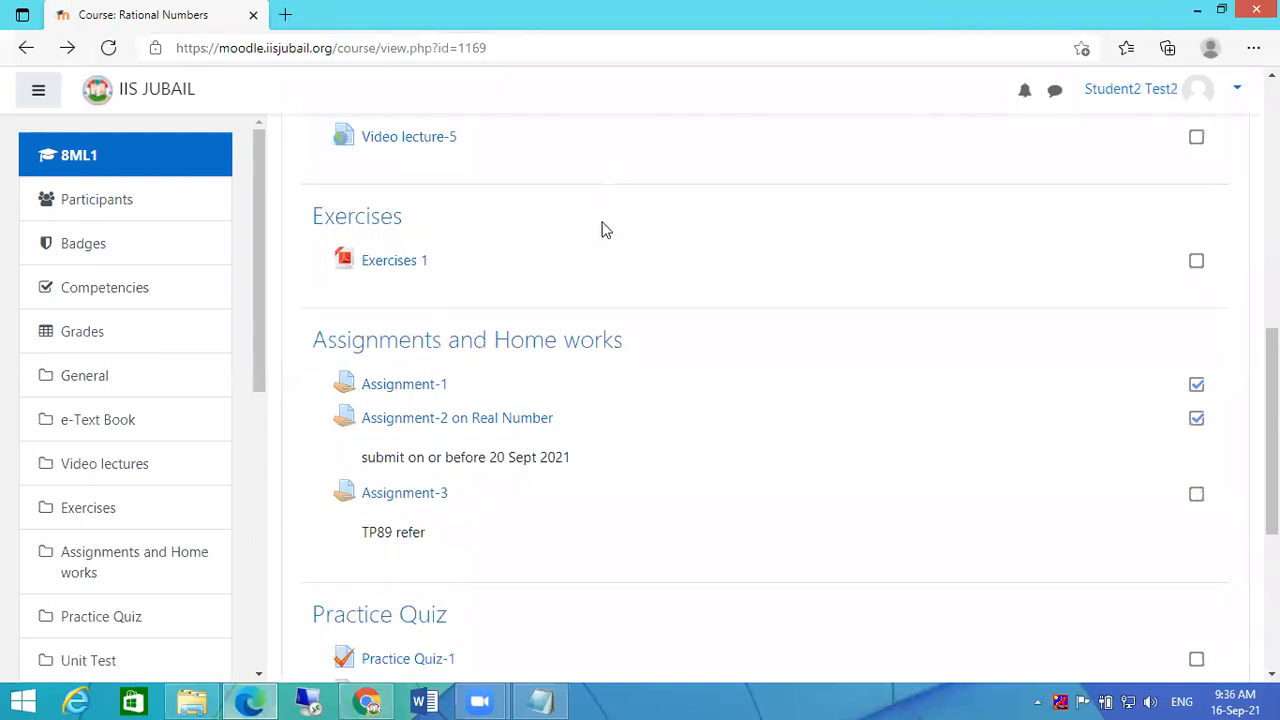
Open Assignment-3 as the student and examine its submission start time, due date and submission status.
{"action": "left_click", "coordinate": [401, 497]}
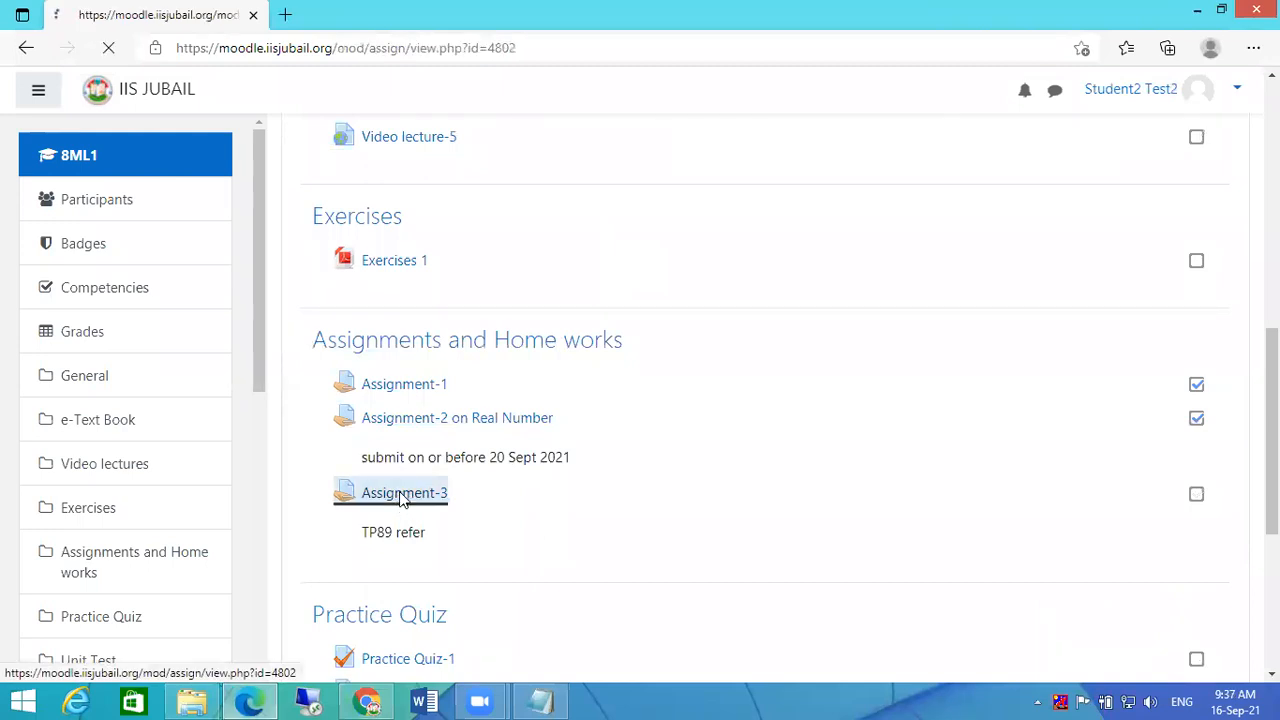
{"action": "scroll", "coordinate": [689, 483], "scroll_direction": "down", "scroll_amount": 2}
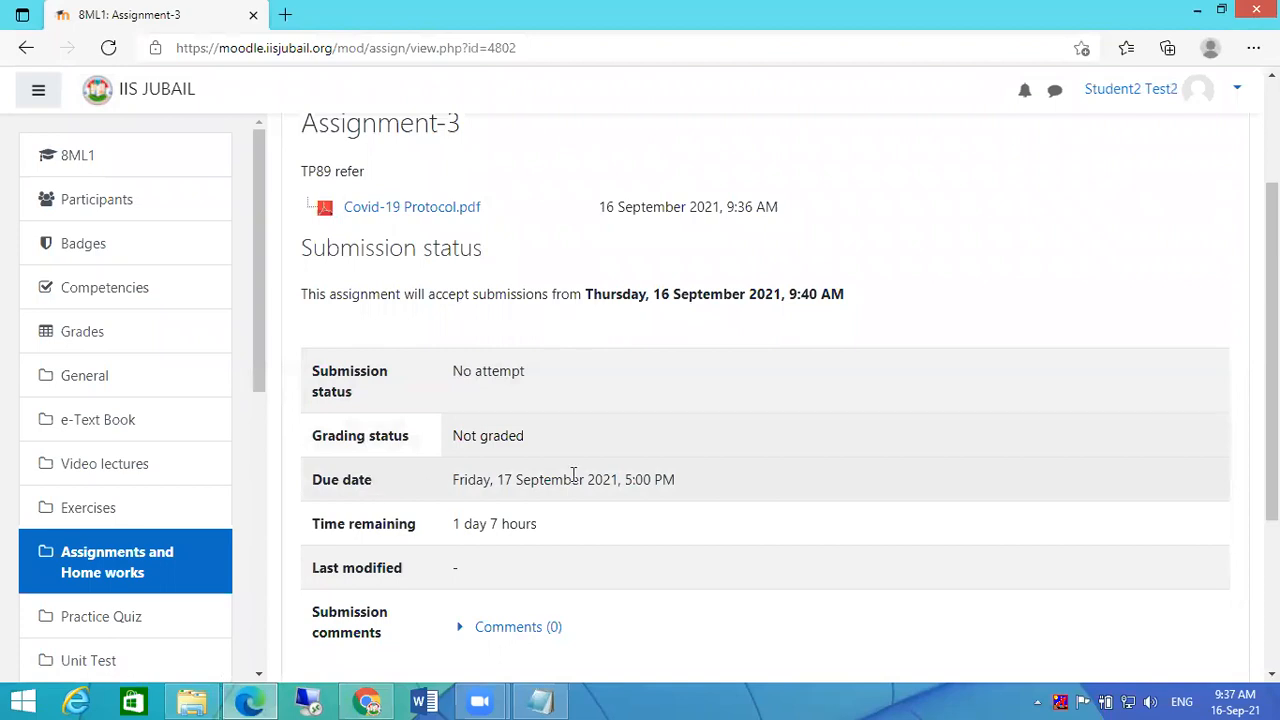
{"action": "scroll", "coordinate": [714, 489], "scroll_direction": "down", "scroll_amount": 1}
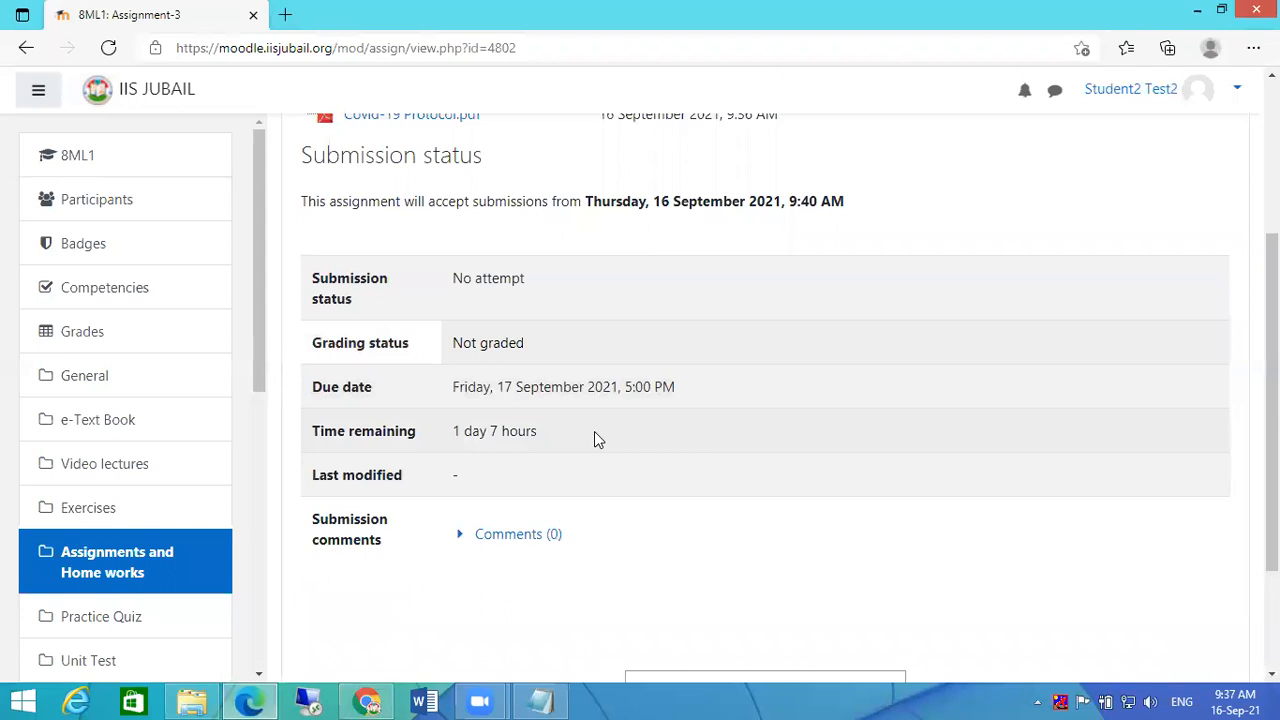
{"action": "scroll", "coordinate": [597, 432], "scroll_direction": "down", "scroll_amount": 2}
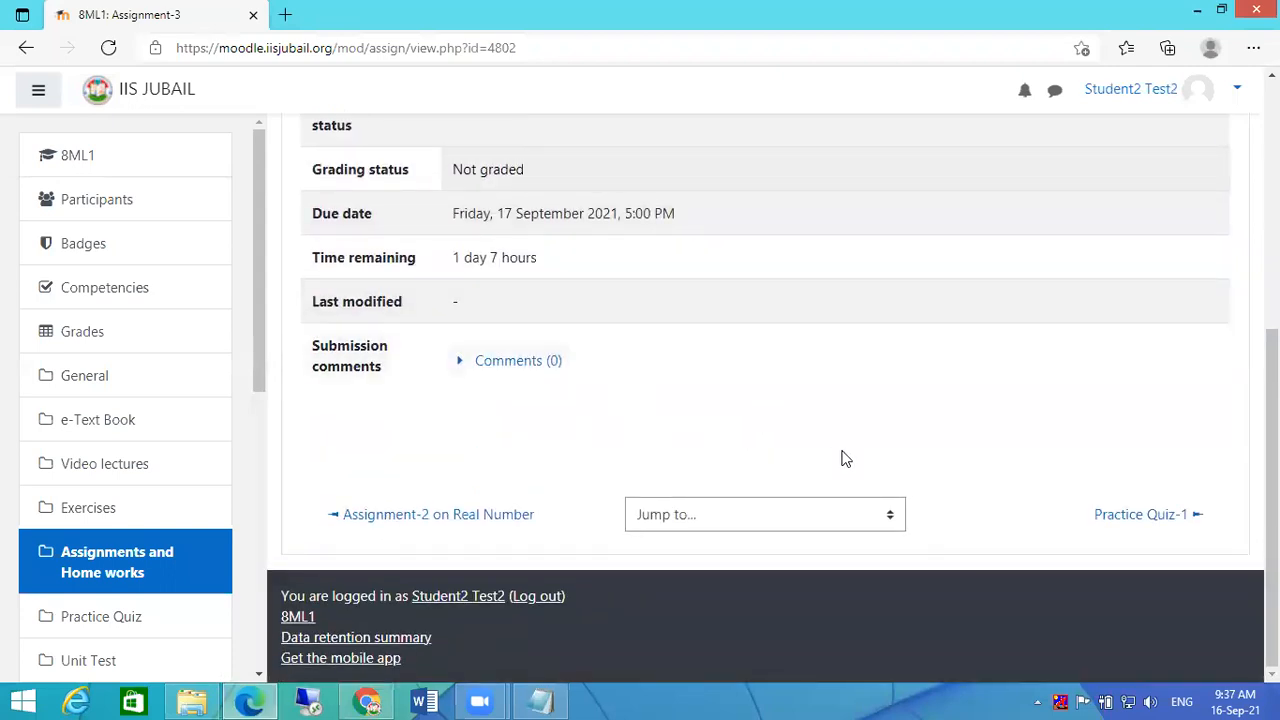
{"action": "scroll", "coordinate": [746, 402], "scroll_direction": "up", "scroll_amount": 1}
{"action": "scroll", "coordinate": [838, 303], "scroll_direction": "up", "scroll_amount": 2}
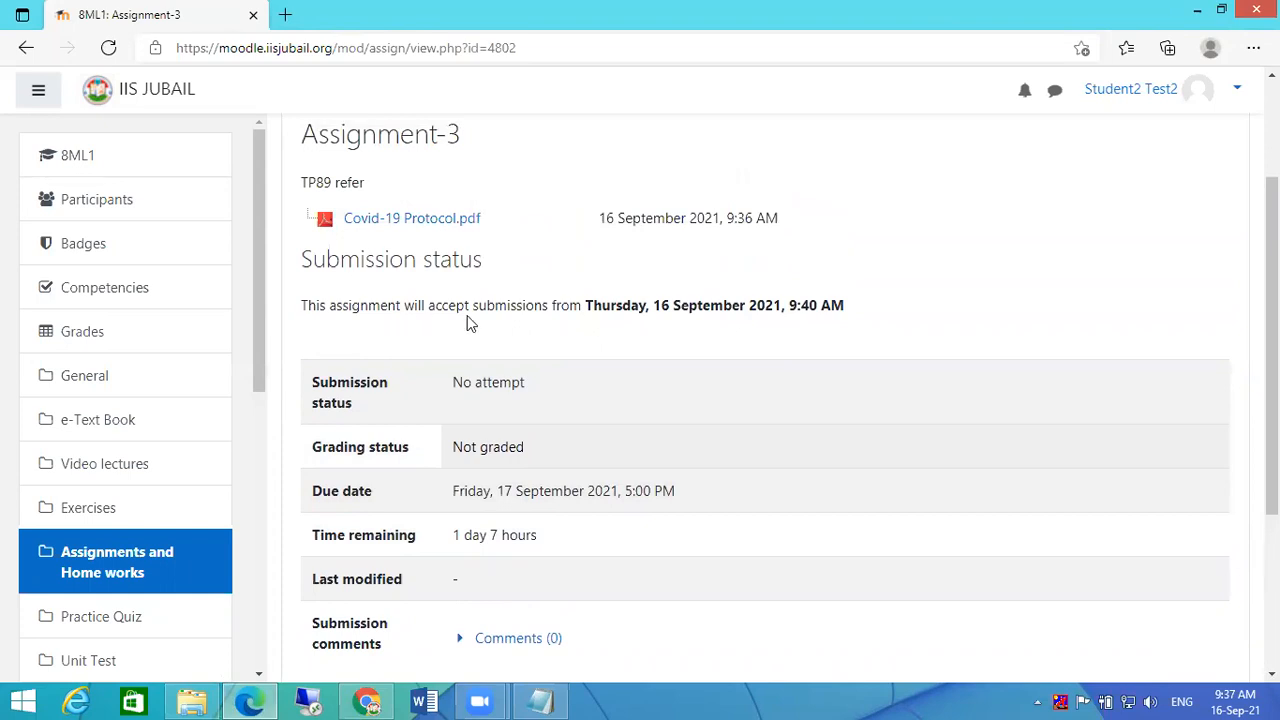
{"action": "left_click_drag", "start_coordinate": [790, 305], "coordinate": [819, 306]}
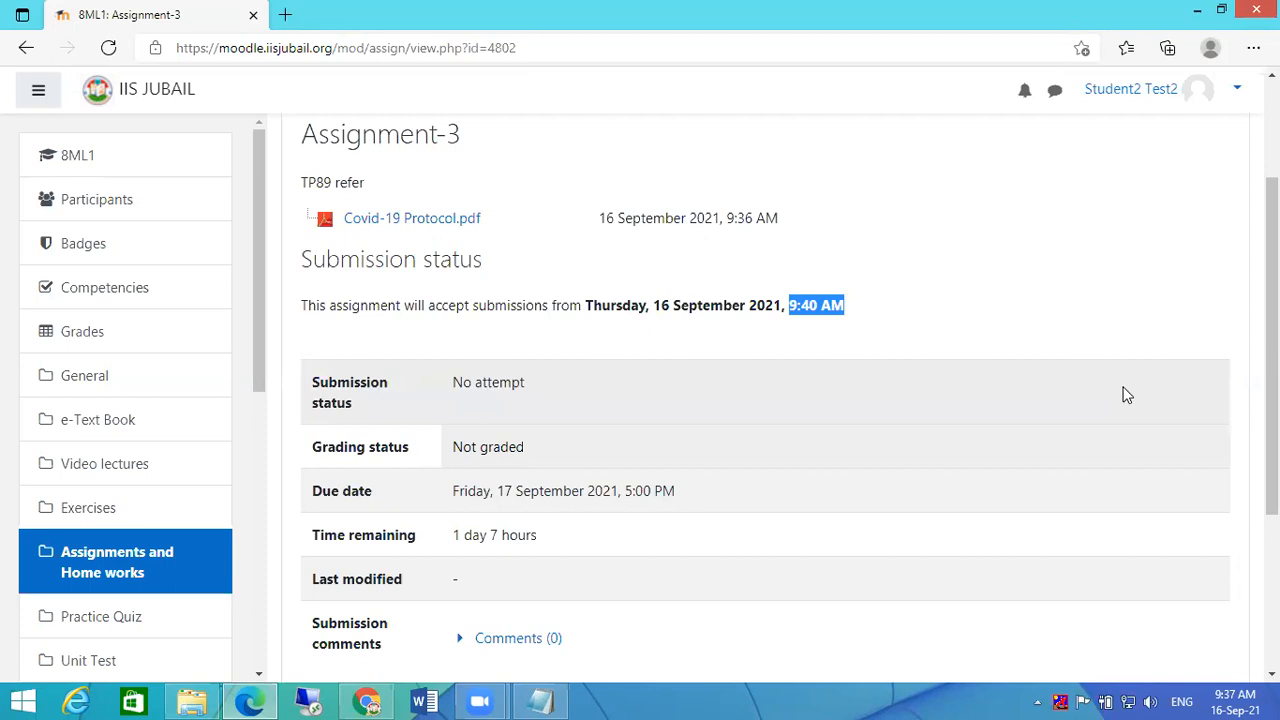
{"action": "scroll", "coordinate": [1012, 376], "scroll_direction": "down", "scroll_amount": 2}
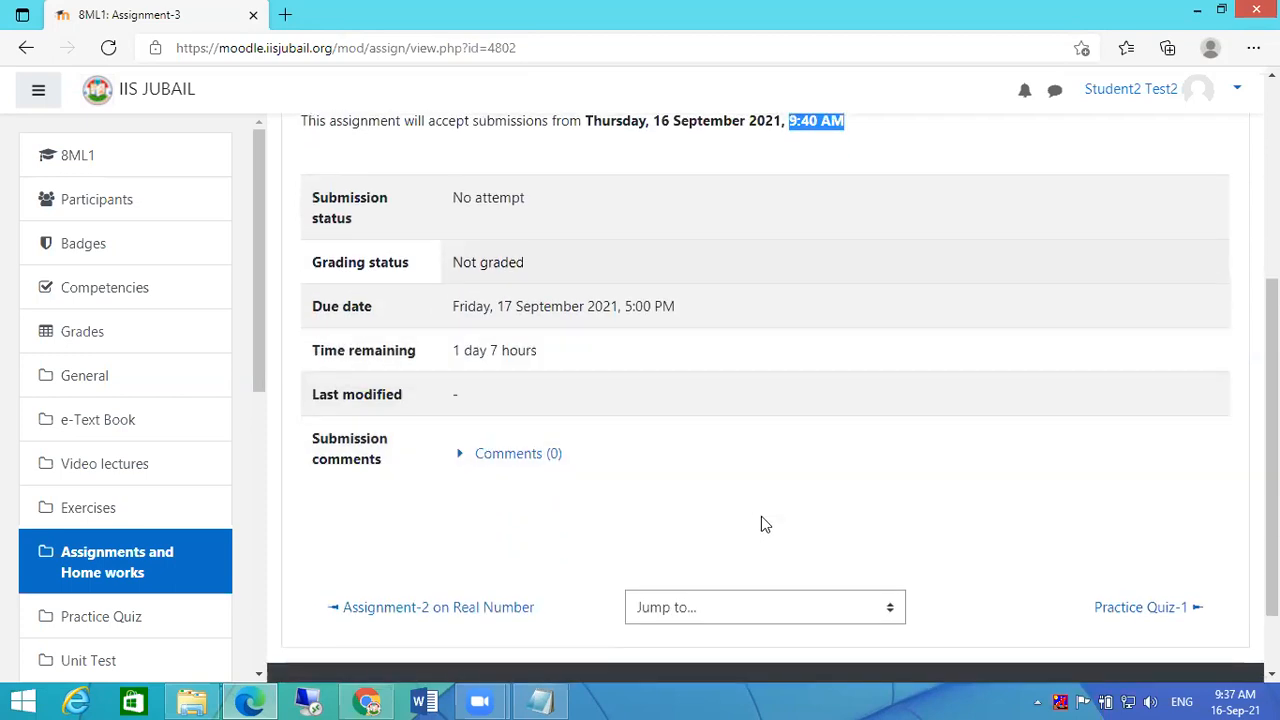
{"action": "left_click", "coordinate": [761, 498]}
{"action": "double_click", "coordinate": [761, 516]}
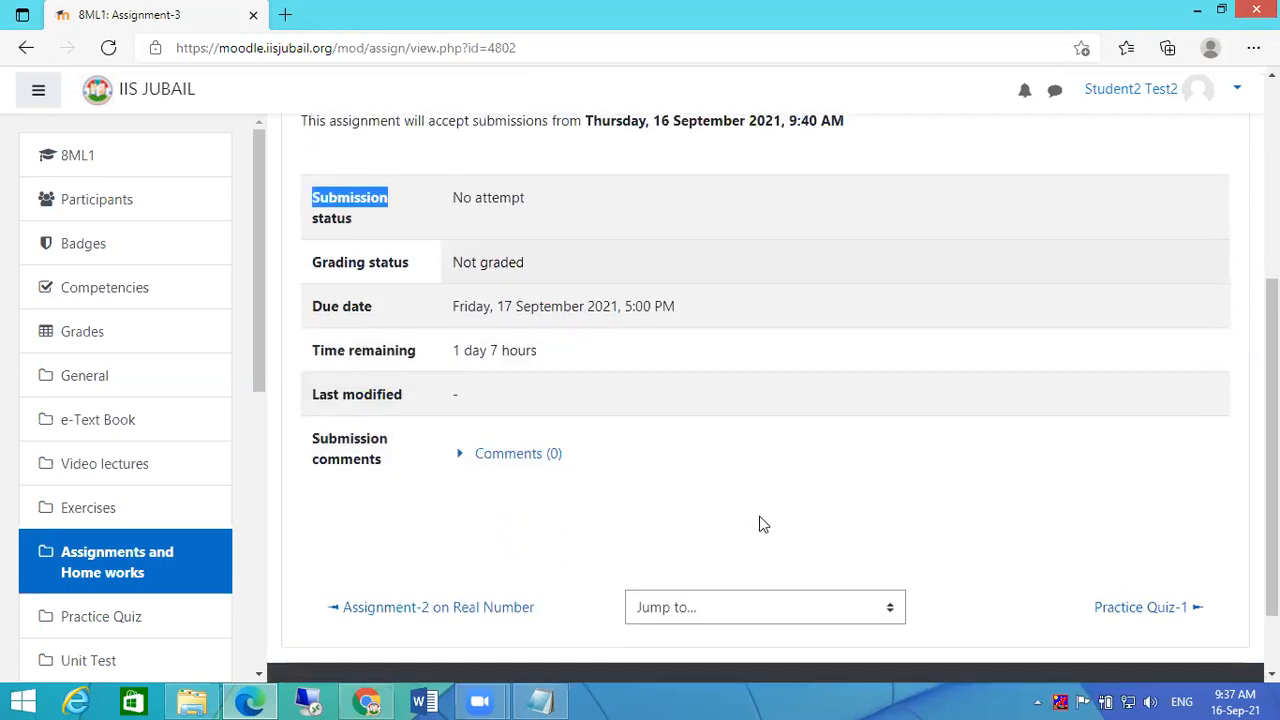
Download the attached Covid-19 Protocol.pdf from Assignment-3, open it for viewing and close it again.
{"action": "scroll", "coordinate": [759, 483], "scroll_direction": "up", "scroll_amount": 3}
{"action": "left_click", "coordinate": [380, 318]}
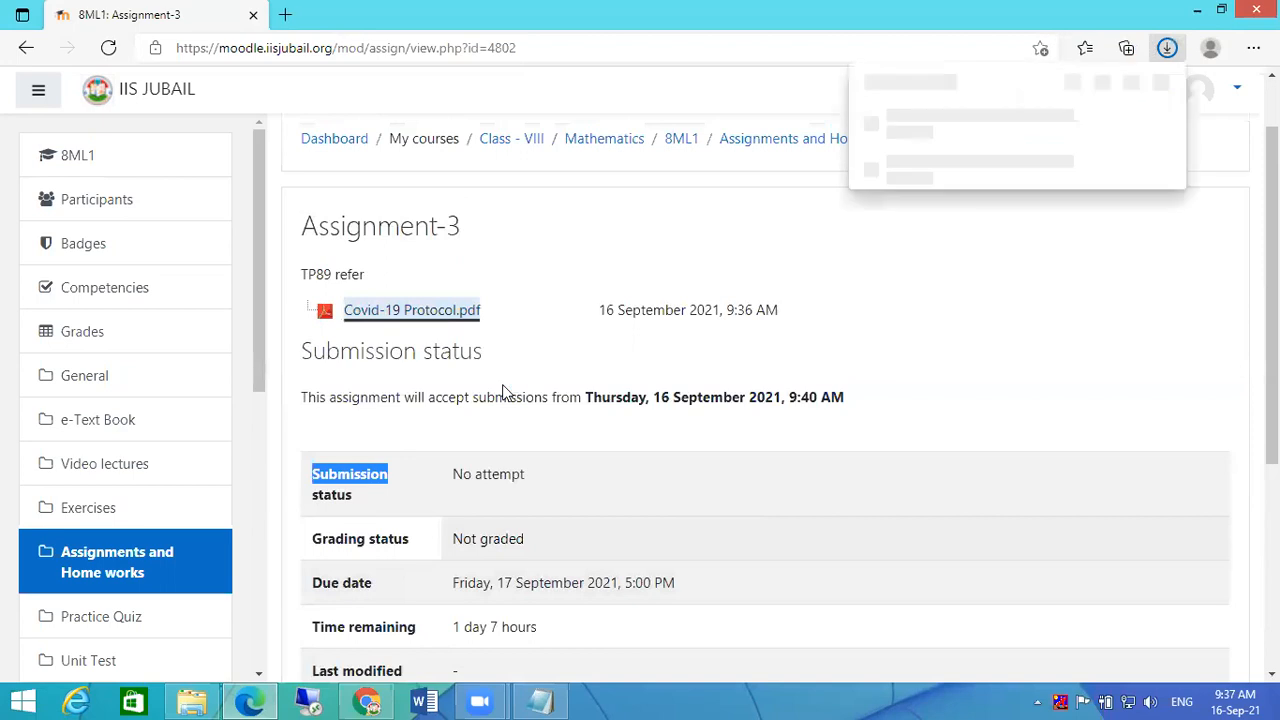
{"action": "scroll", "coordinate": [835, 500], "scroll_direction": "down", "scroll_amount": 4}
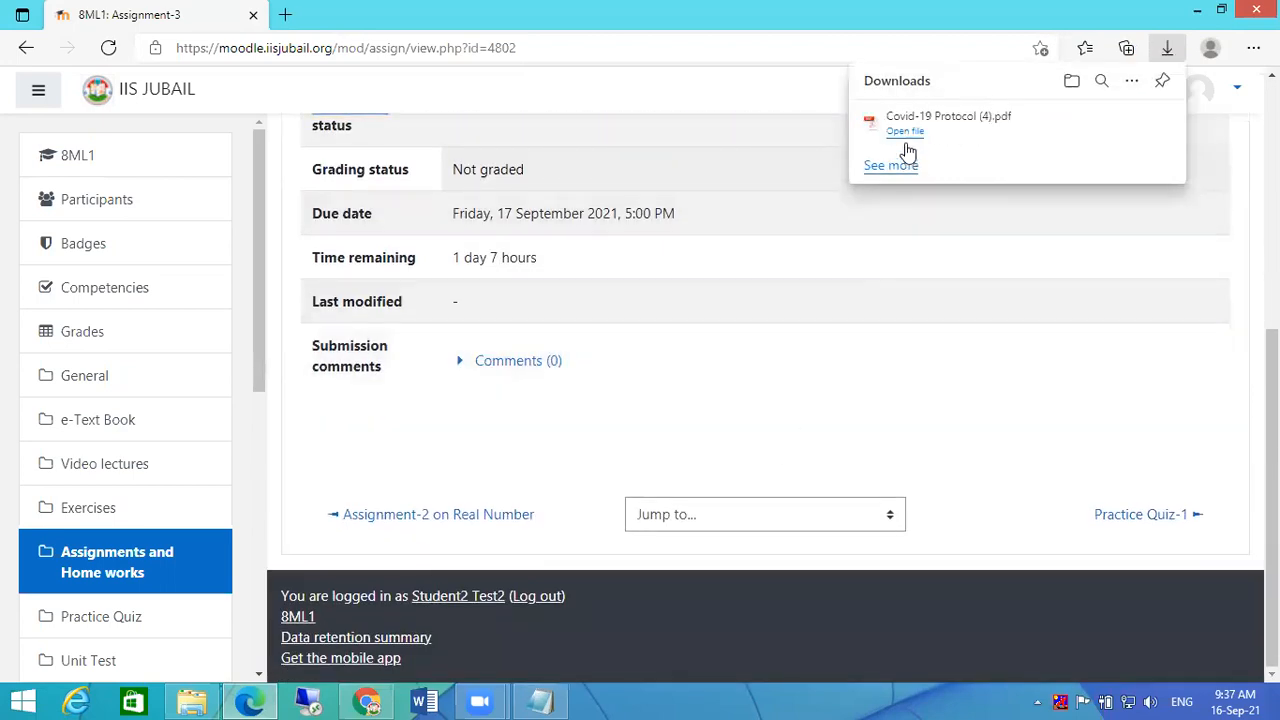
{"action": "left_click", "coordinate": [900, 132]}
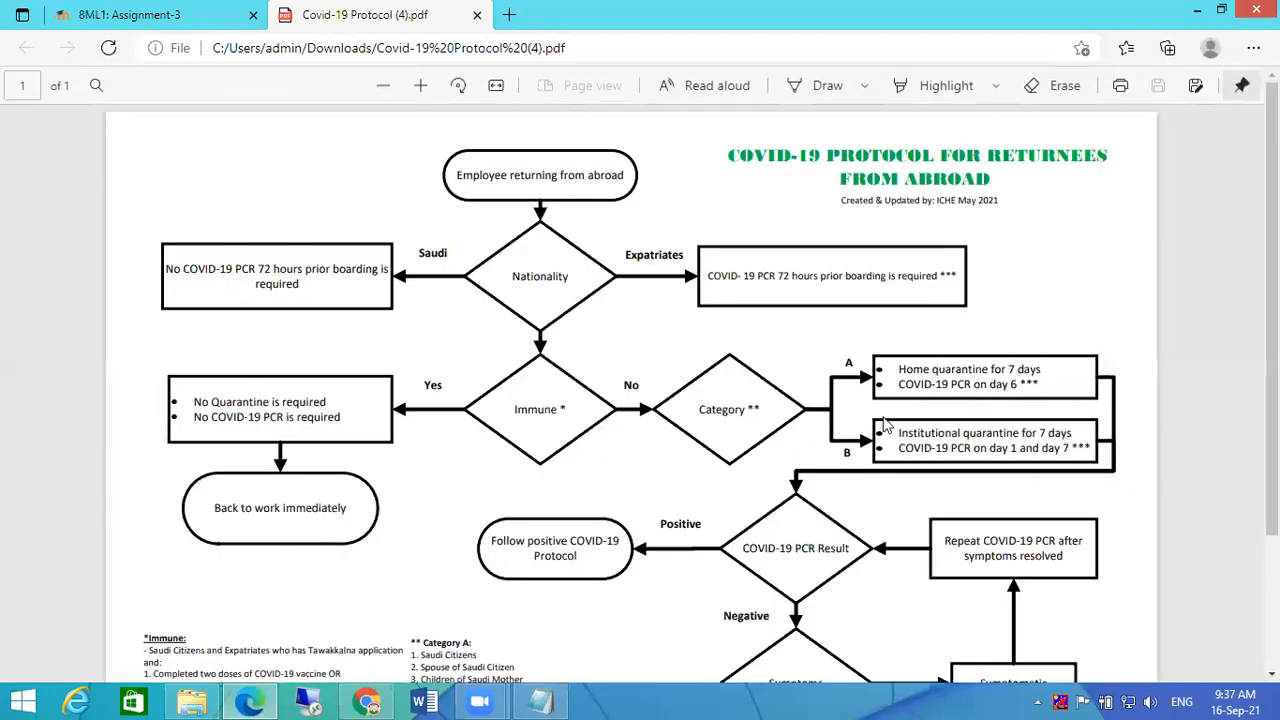
{"action": "left_click", "coordinate": [477, 14]}
Return to the Rational Numbers course through the student's dashboard and look over its sections.
{"action": "scroll", "coordinate": [690, 345], "scroll_direction": "up", "scroll_amount": 3}
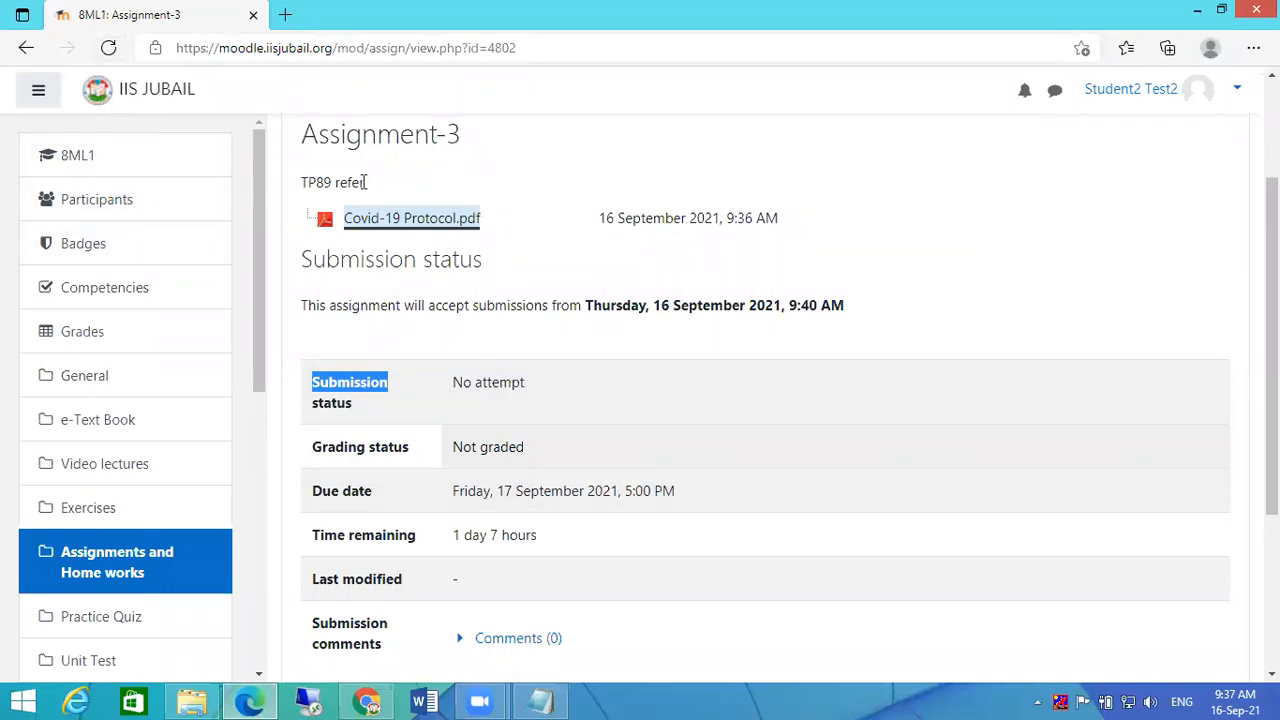
{"action": "scroll", "coordinate": [543, 280], "scroll_direction": "up", "scroll_amount": 2}
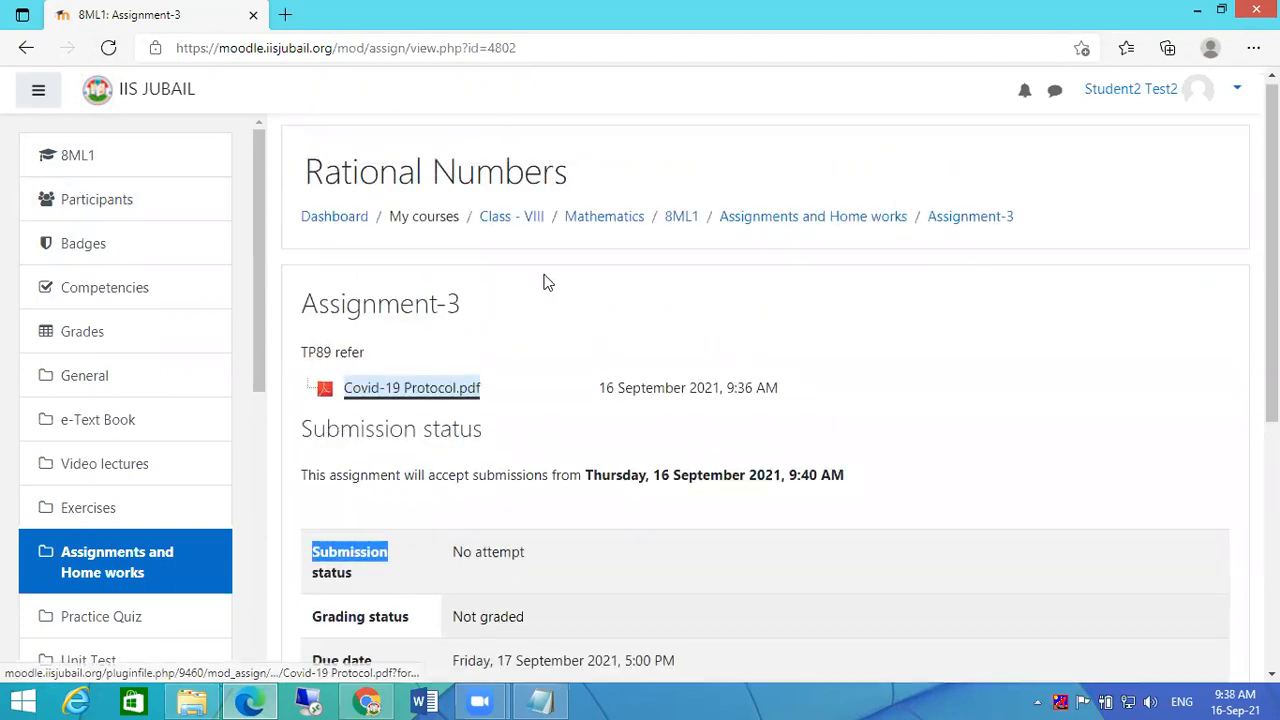
{"action": "left_click", "coordinate": [340, 221]}
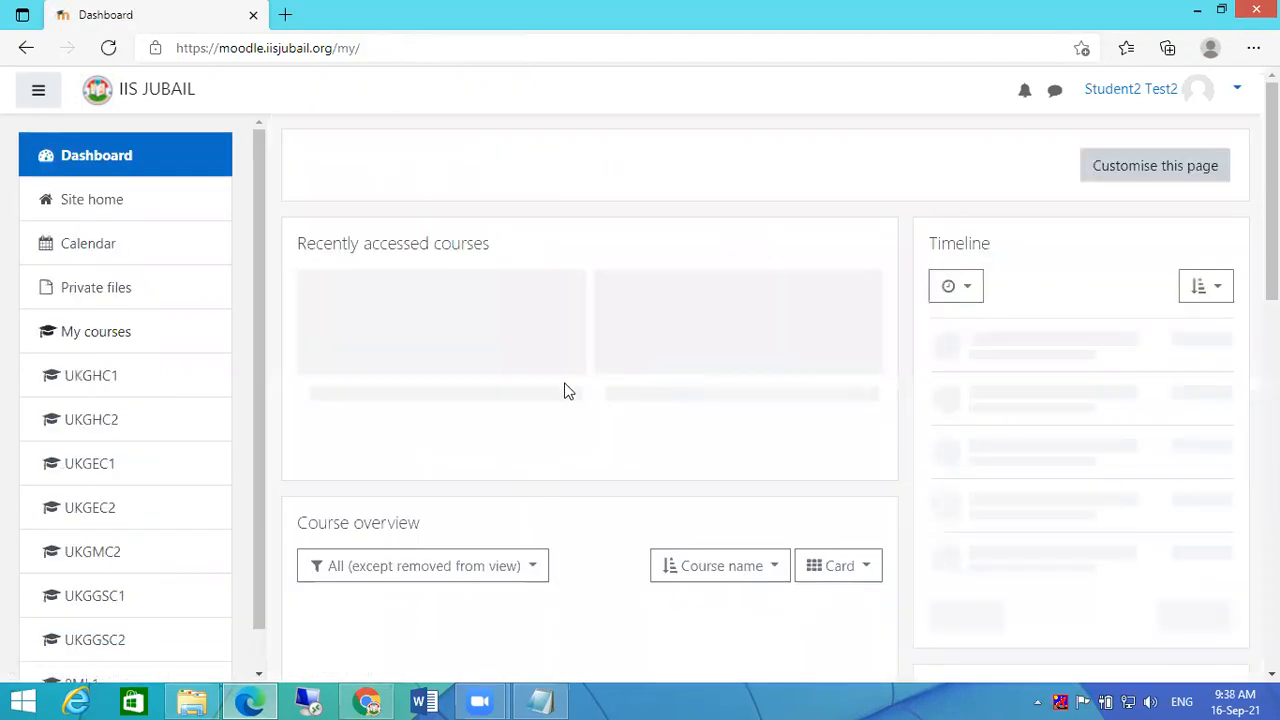
{"action": "left_click", "coordinate": [417, 347]}
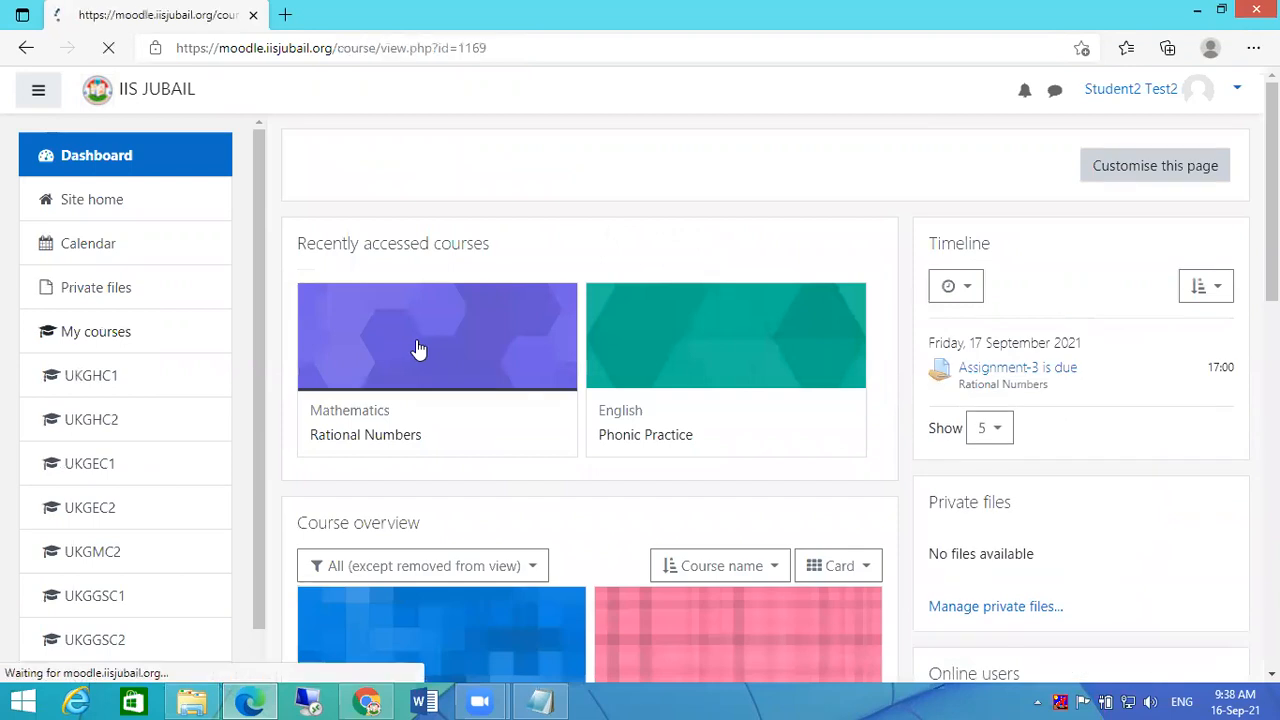
{"action": "scroll", "coordinate": [652, 395], "scroll_direction": "down", "scroll_amount": 3}
{"action": "scroll", "coordinate": [652, 408], "scroll_direction": "down", "scroll_amount": 3}
{"action": "scroll", "coordinate": [323, 154], "scroll_direction": "up", "scroll_amount": 4}
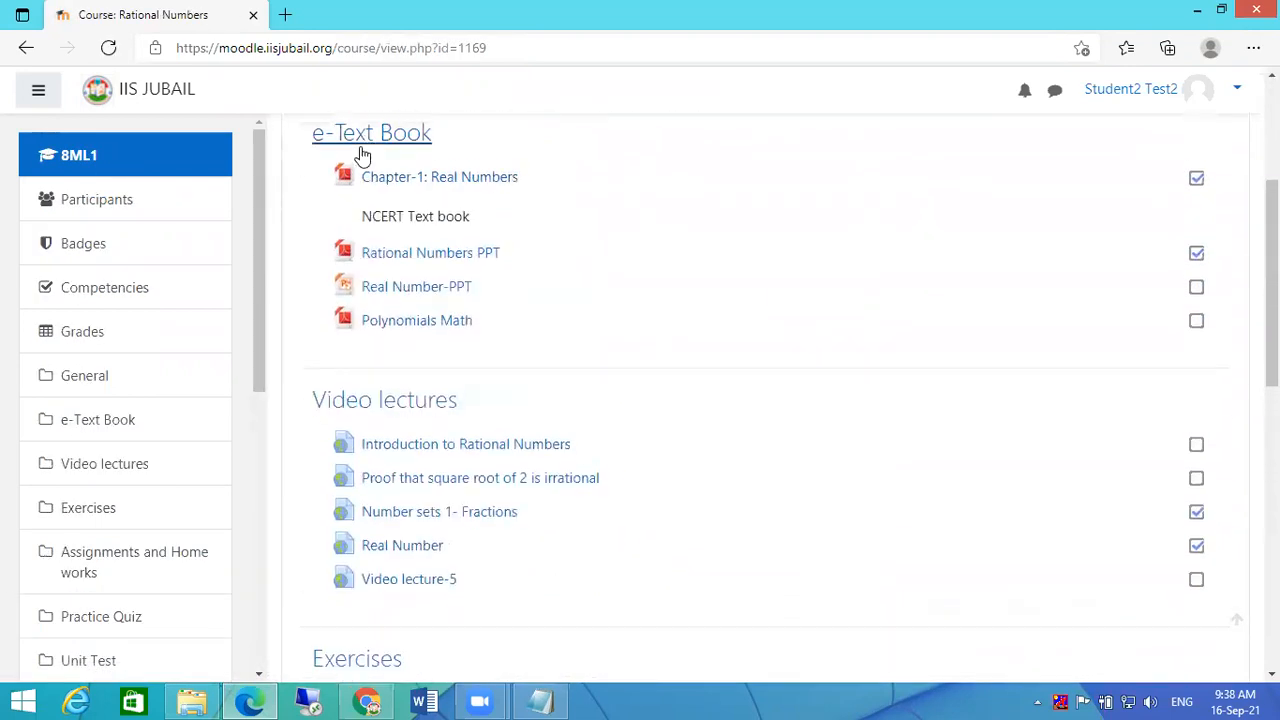
Switch to the teacher's course page in Chrome and select the title text Practice Quiz-3 in the Practice Quiz section.
{"action": "left_click", "coordinate": [365, 700]}
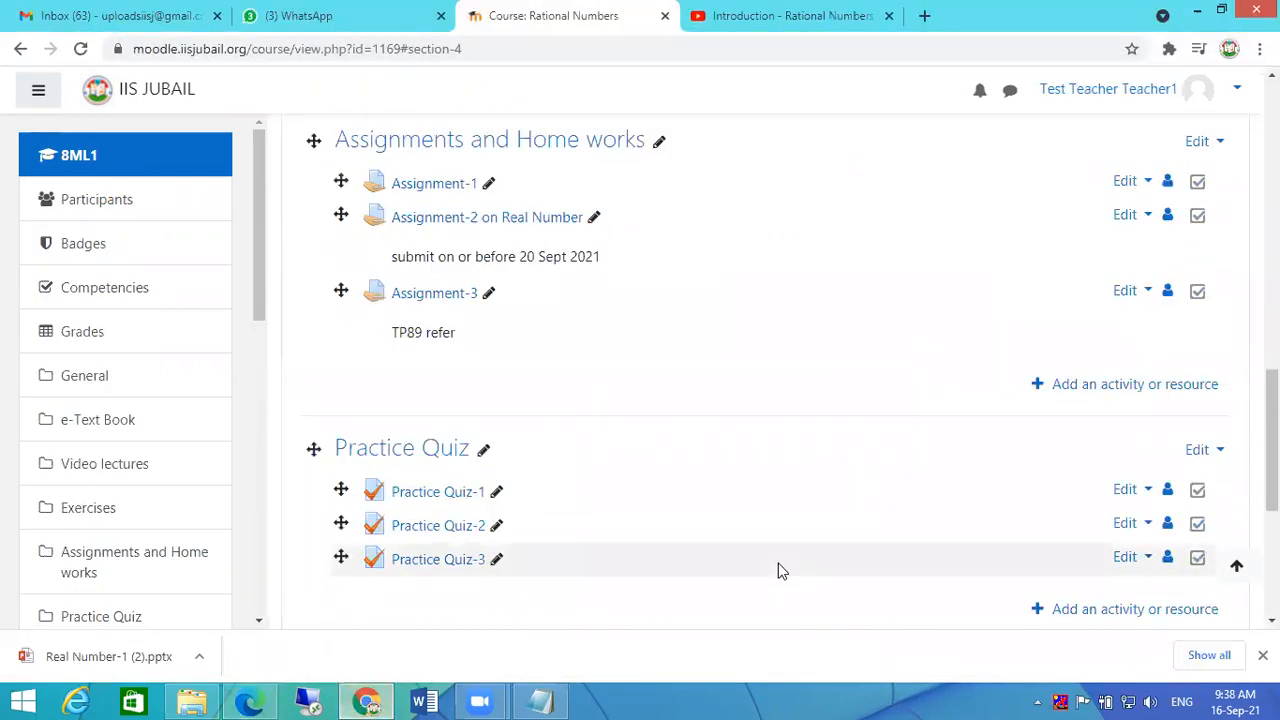
{"action": "scroll", "coordinate": [808, 362], "scroll_direction": "up", "scroll_amount": 3}
{"action": "scroll", "coordinate": [806, 354], "scroll_direction": "down", "scroll_amount": 3}
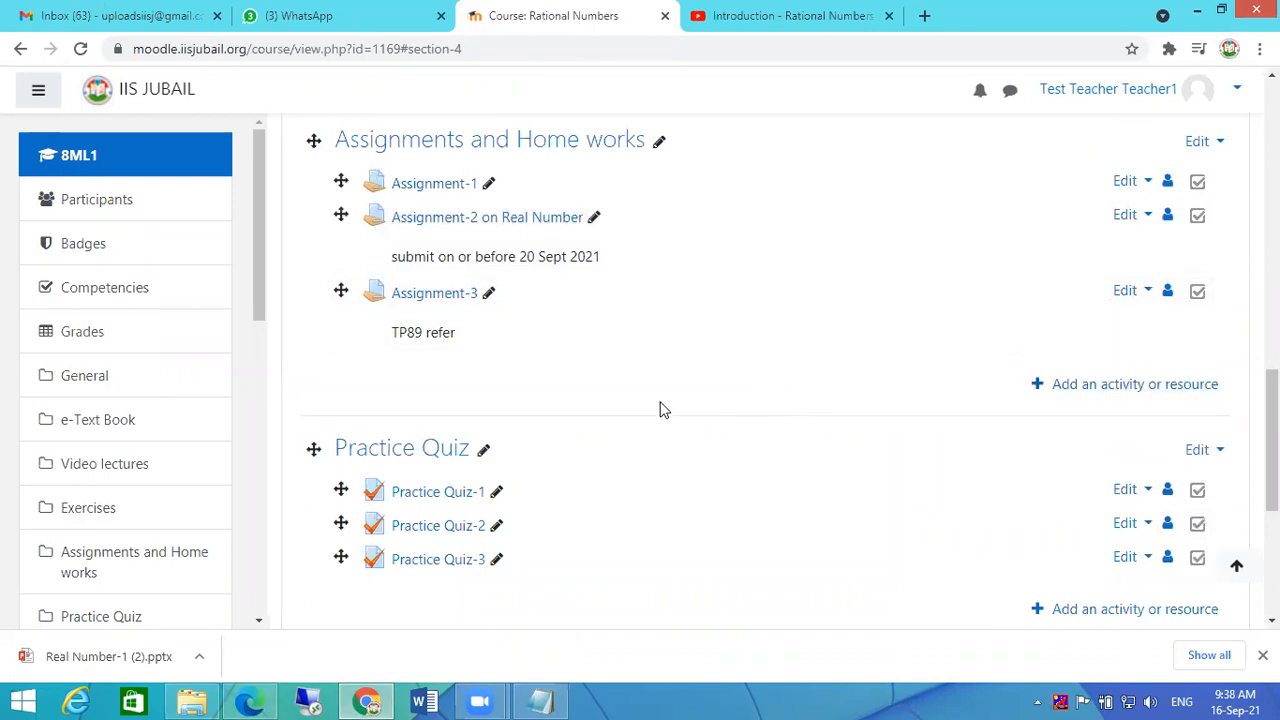
{"action": "scroll", "coordinate": [660, 410], "scroll_direction": "down", "scroll_amount": 1}
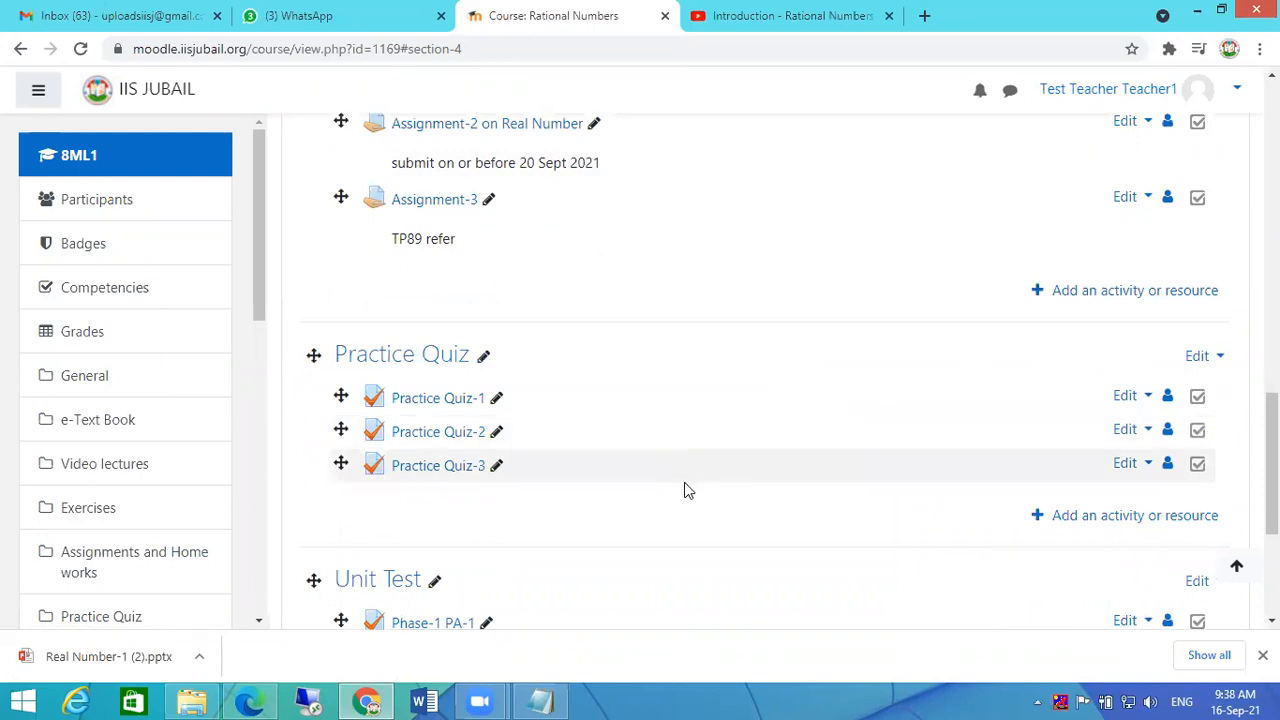
{"action": "left_click_drag", "start_coordinate": [486, 465], "coordinate": [394, 466]}
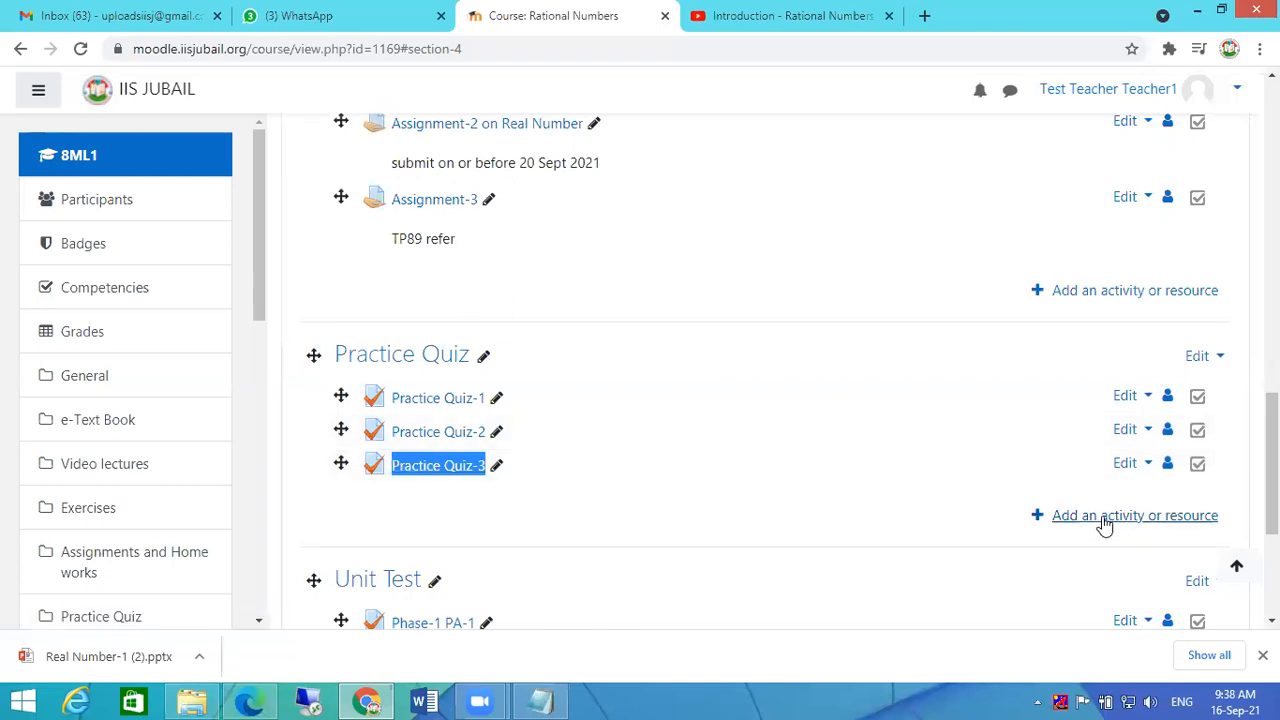
{"action": "scroll", "coordinate": [703, 221], "scroll_direction": "up", "scroll_amount": 2}
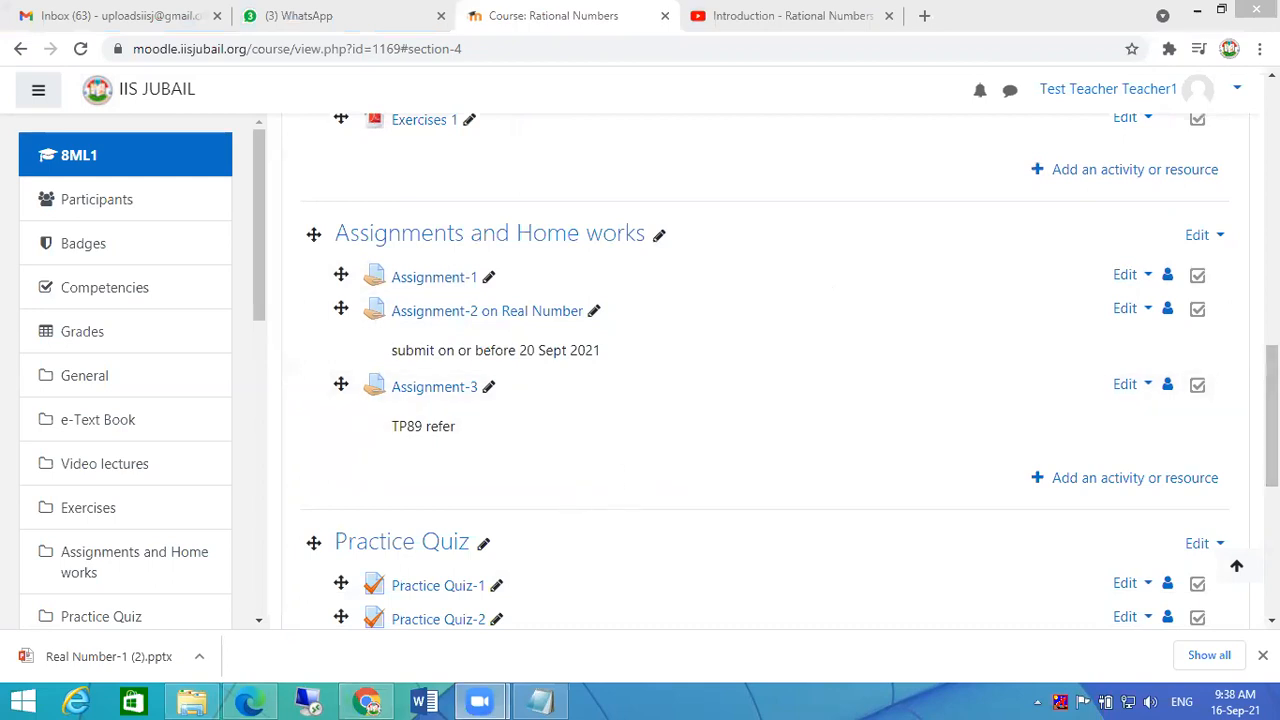
{"action": "left_click_drag", "start_coordinate": [1271, 438], "coordinate": [1271, 486]}
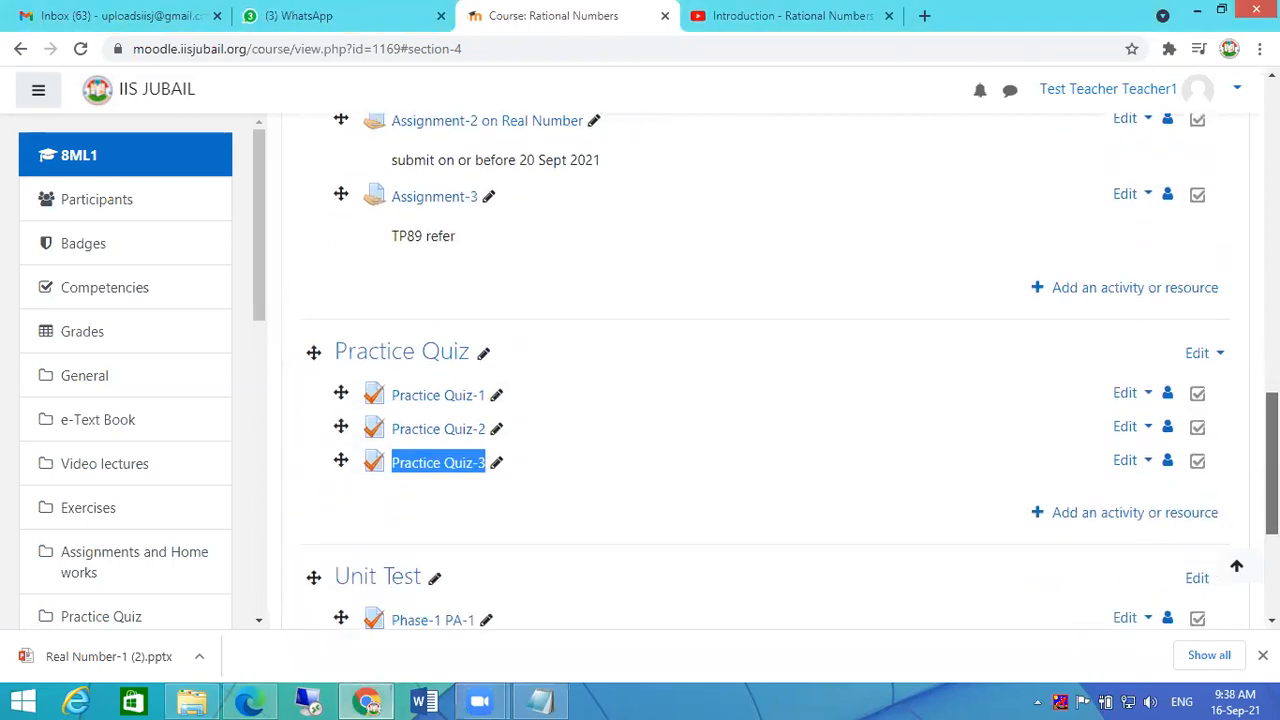
Add a new Quiz activity to the Practice Quiz section and name it Practice Quiz-4.
{"action": "left_click", "coordinate": [1106, 518]}
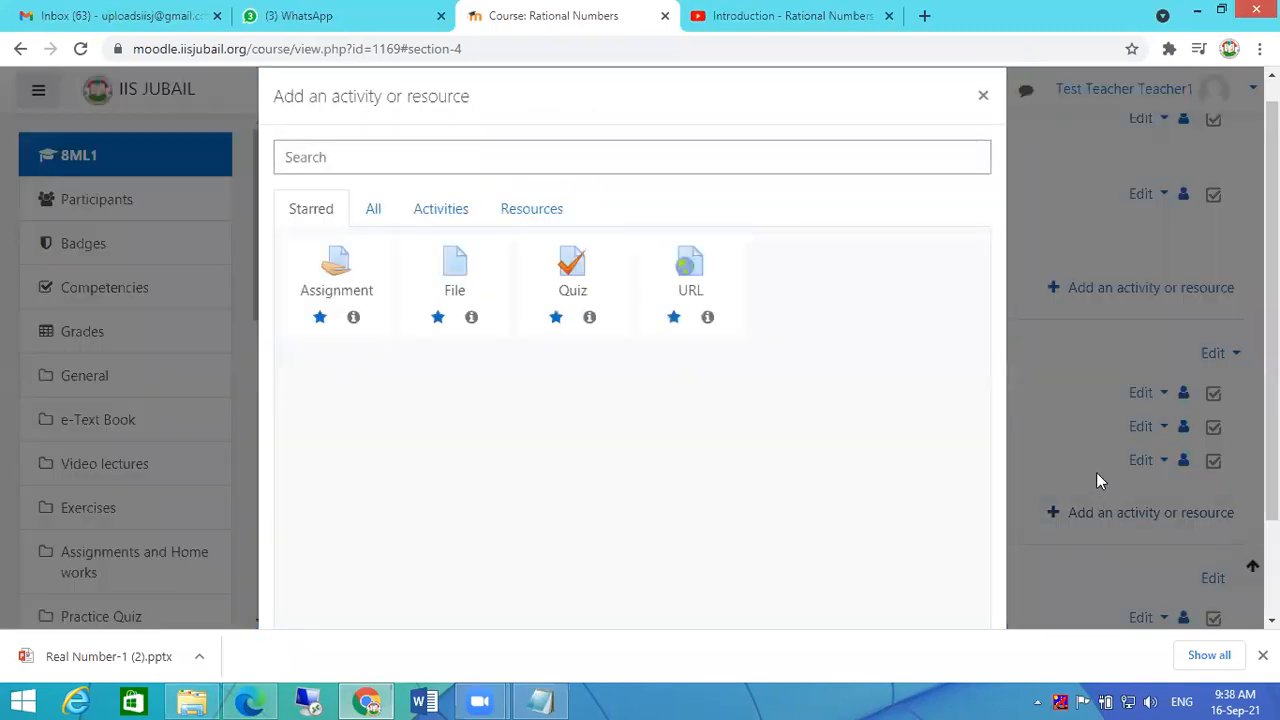
{"action": "left_click", "coordinate": [578, 282]}
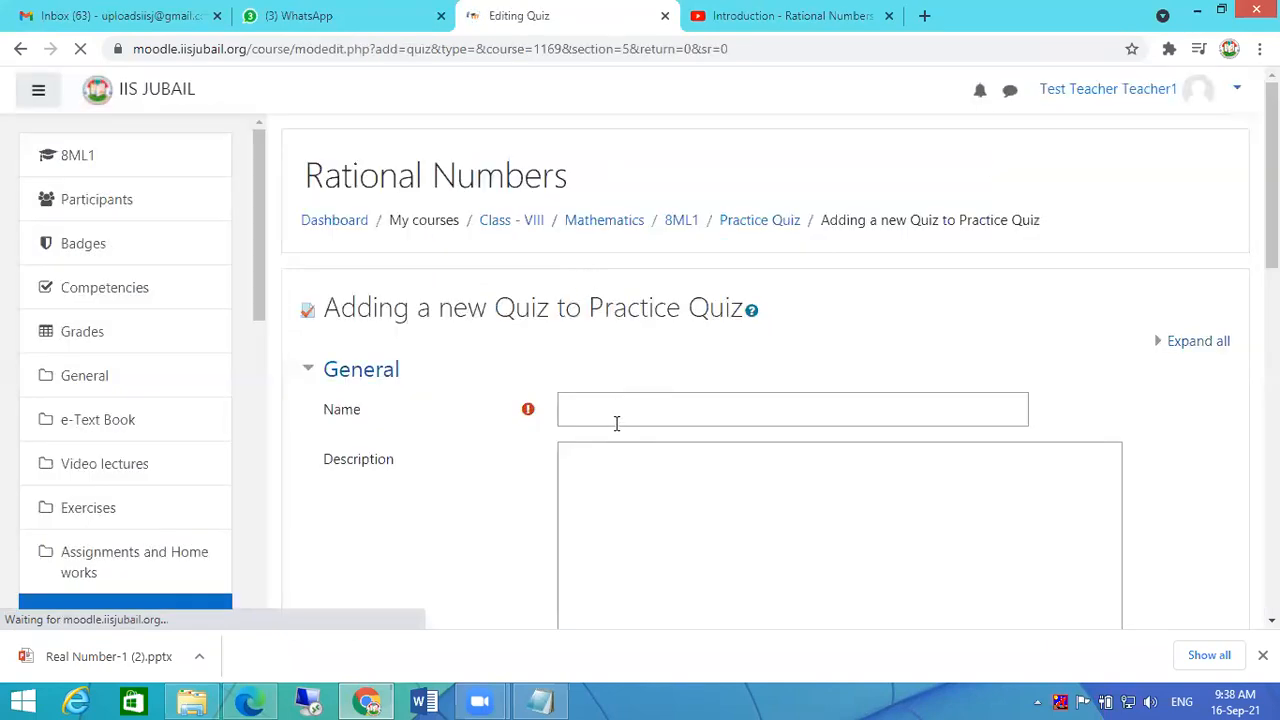
{"action": "left_click", "coordinate": [613, 413]}
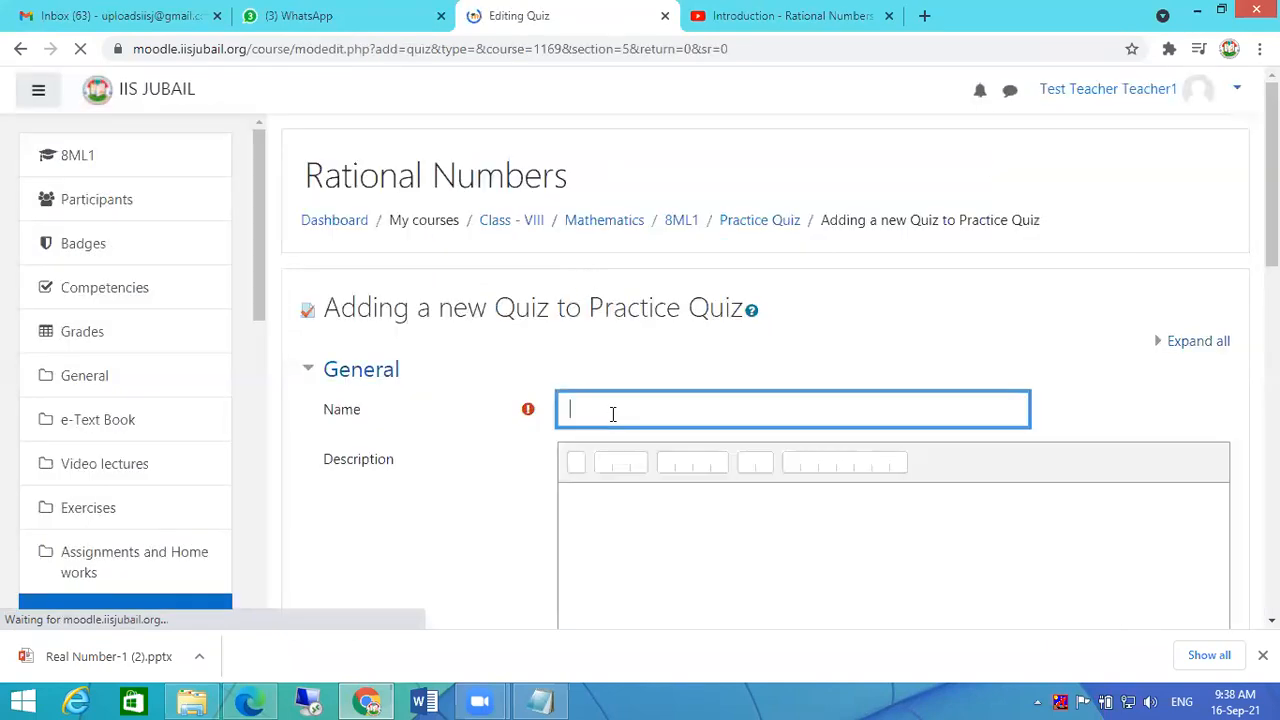
{"action": "type", "text": "Practice Quiz-3"}
{"action": "key", "text": "BackSpace"}
{"action": "type", "text": "4"}
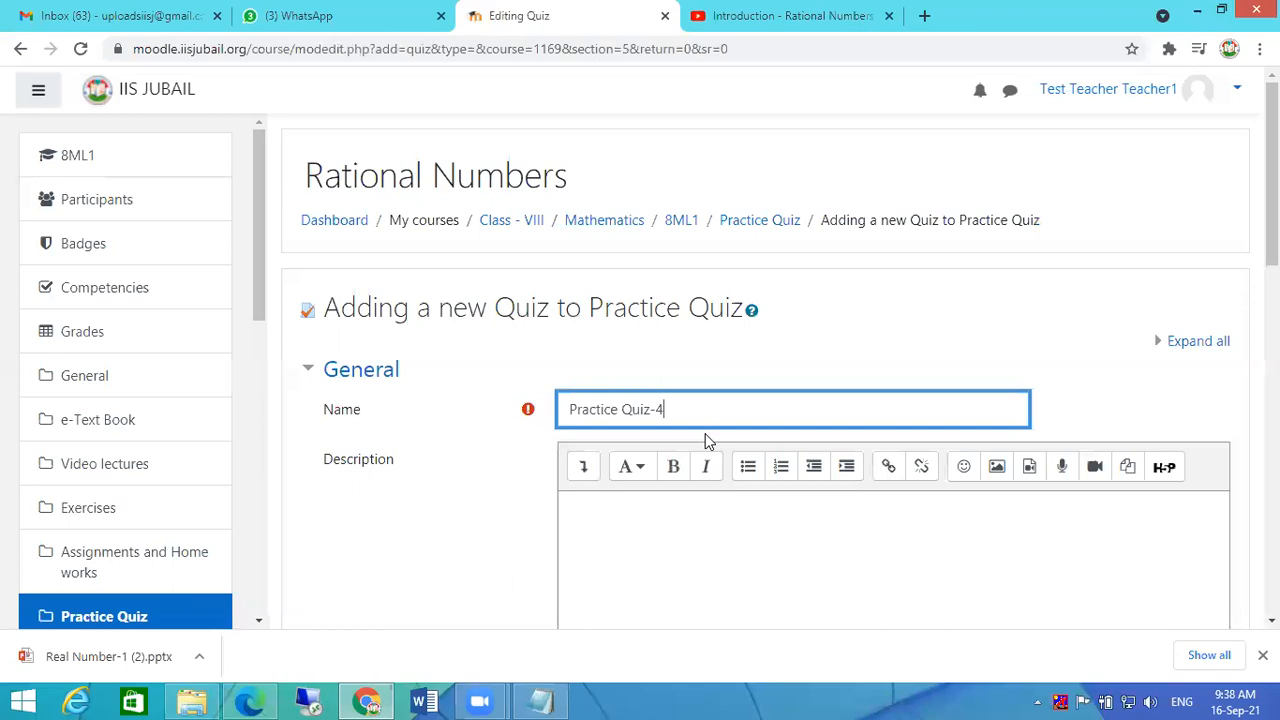
Expand the quiz's Timing settings, enable the opening time and set its minutes to 45, for 16 September 2021, 09:45.
{"action": "left_click", "coordinate": [790, 526]}
{"action": "scroll", "coordinate": [697, 412], "scroll_direction": "down", "scroll_amount": 2}
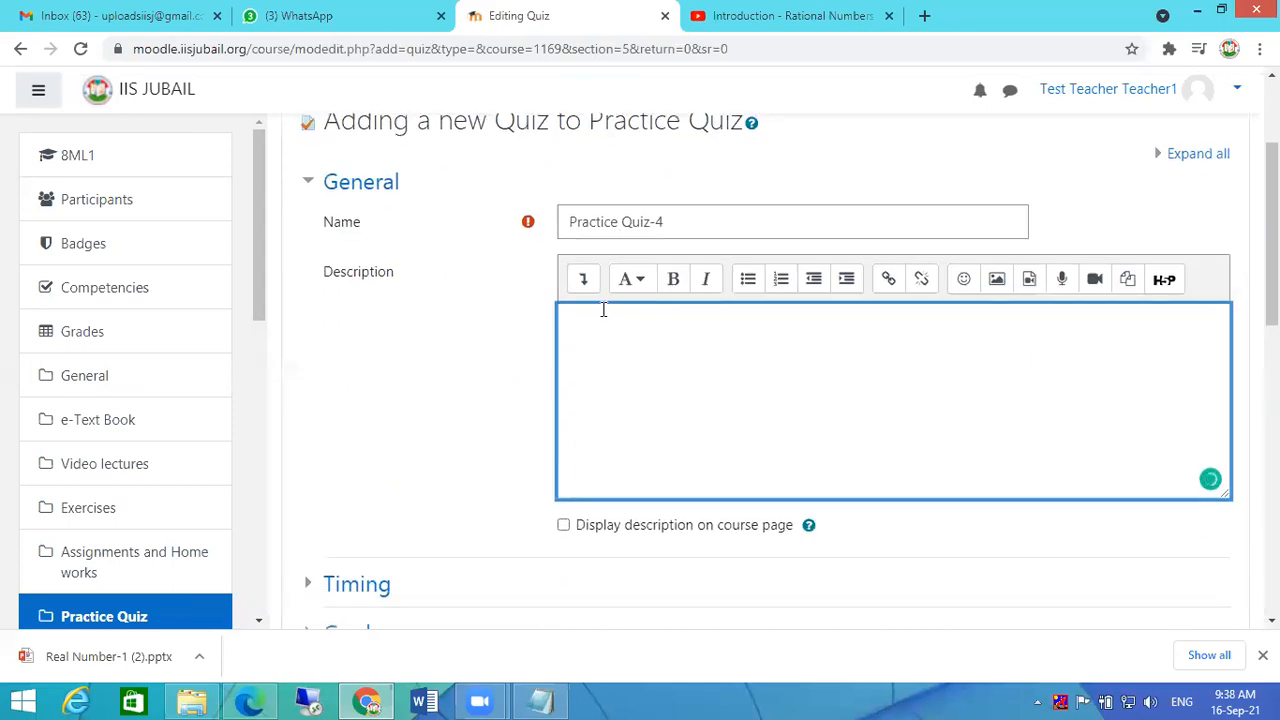
{"action": "scroll", "coordinate": [603, 310], "scroll_direction": "down", "scroll_amount": 3}
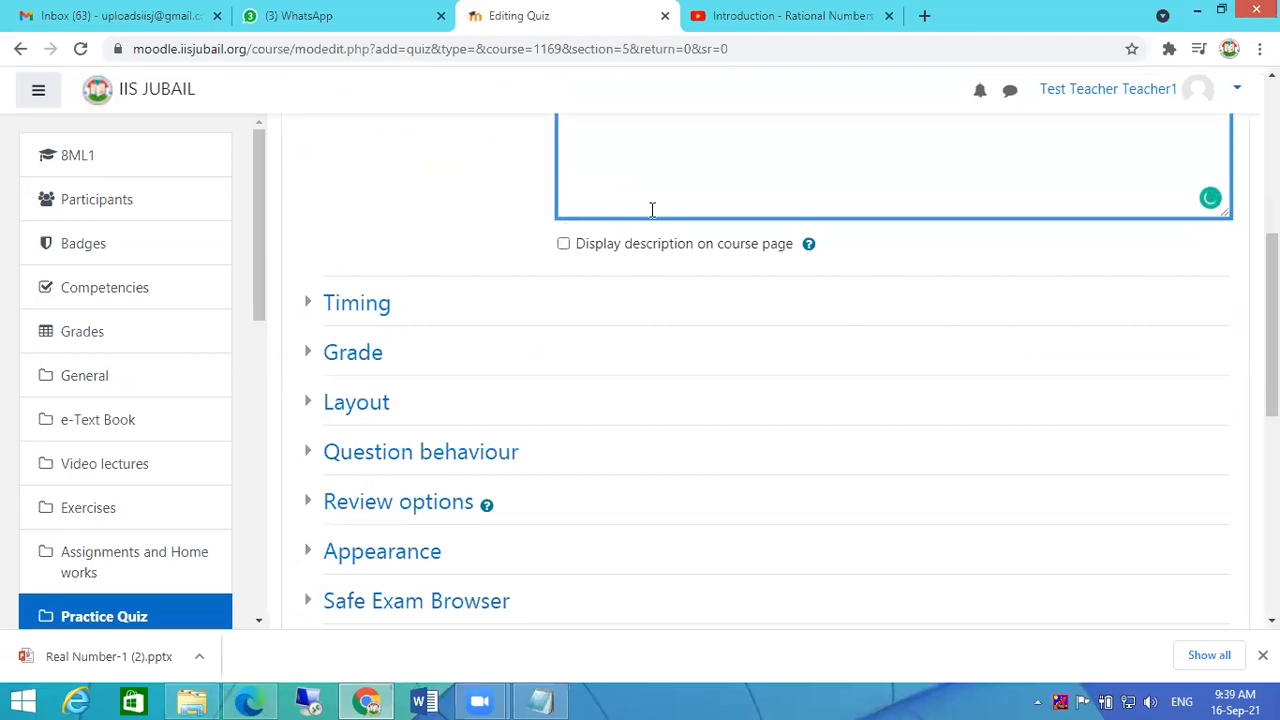
{"action": "left_click", "coordinate": [310, 308]}
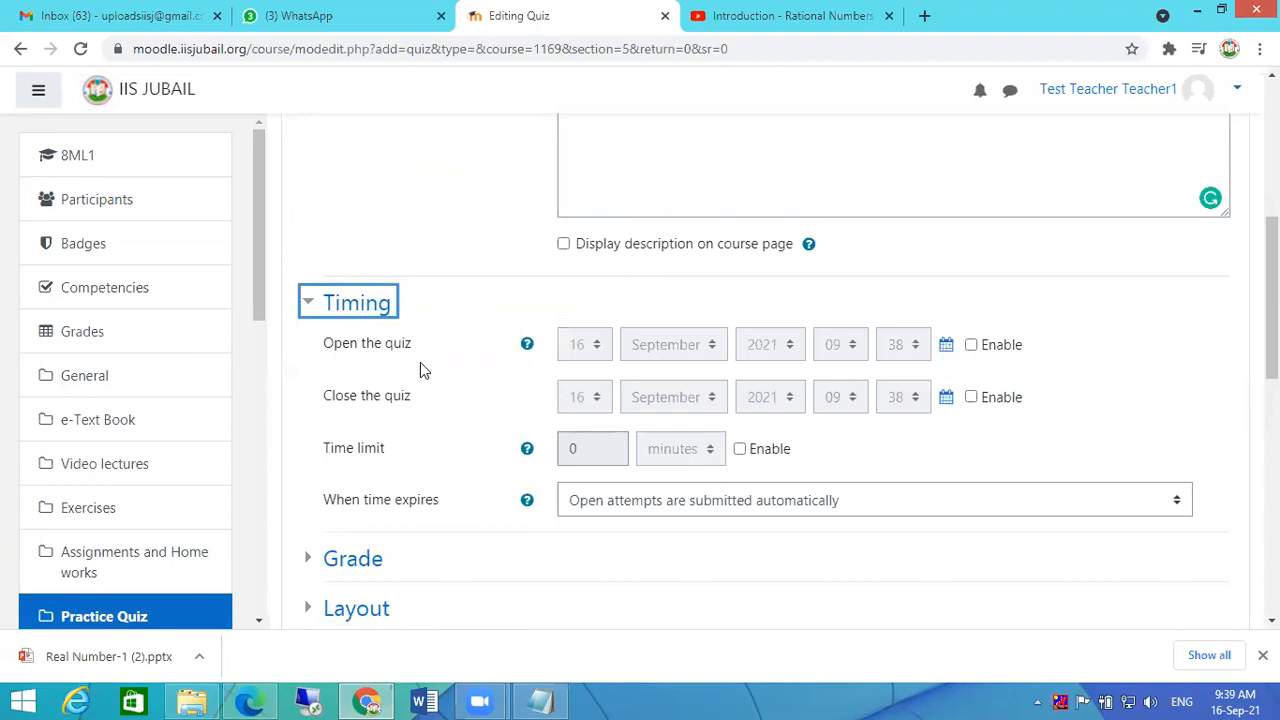
{"action": "left_click", "coordinate": [971, 345]}
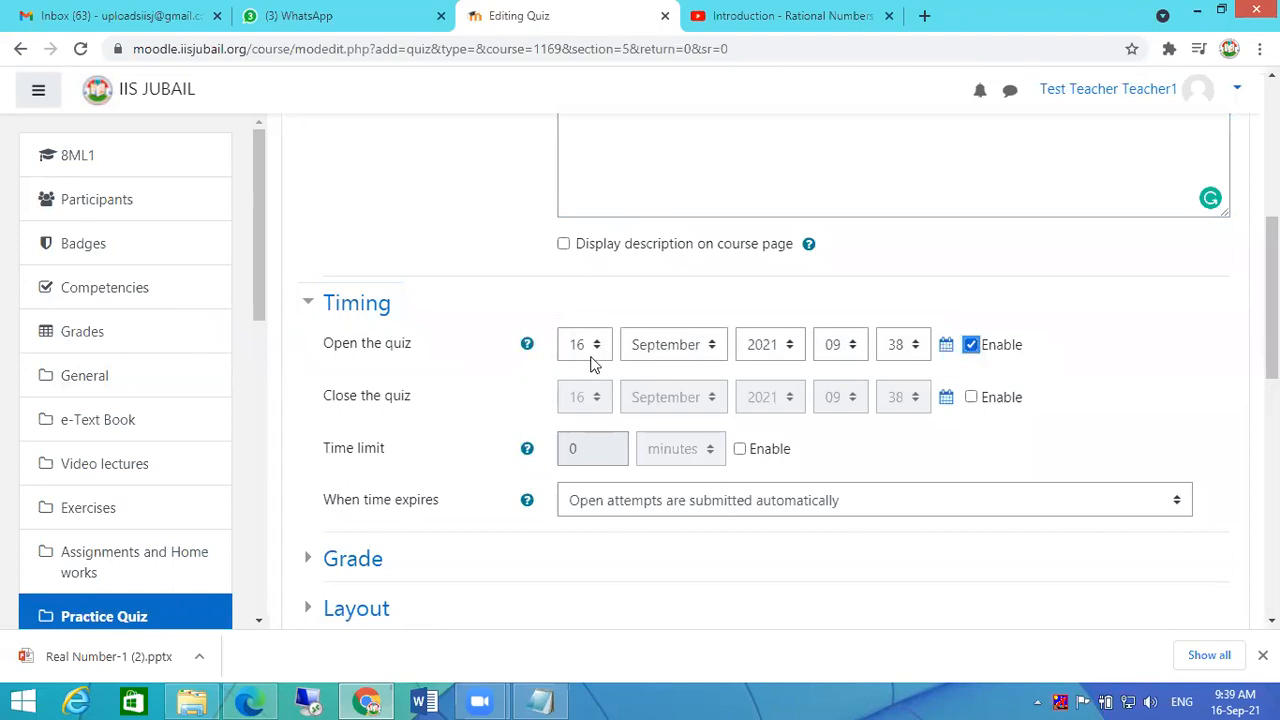
{"action": "left_click", "coordinate": [918, 347]}
{"action": "left_click", "coordinate": [918, 347]}
{"action": "left_click", "coordinate": [918, 347]}
{"action": "left_click", "coordinate": [921, 318]}
{"action": "left_click", "coordinate": [921, 318]}
{"action": "left_click", "coordinate": [921, 318]}
{"action": "left_click", "coordinate": [921, 318]}
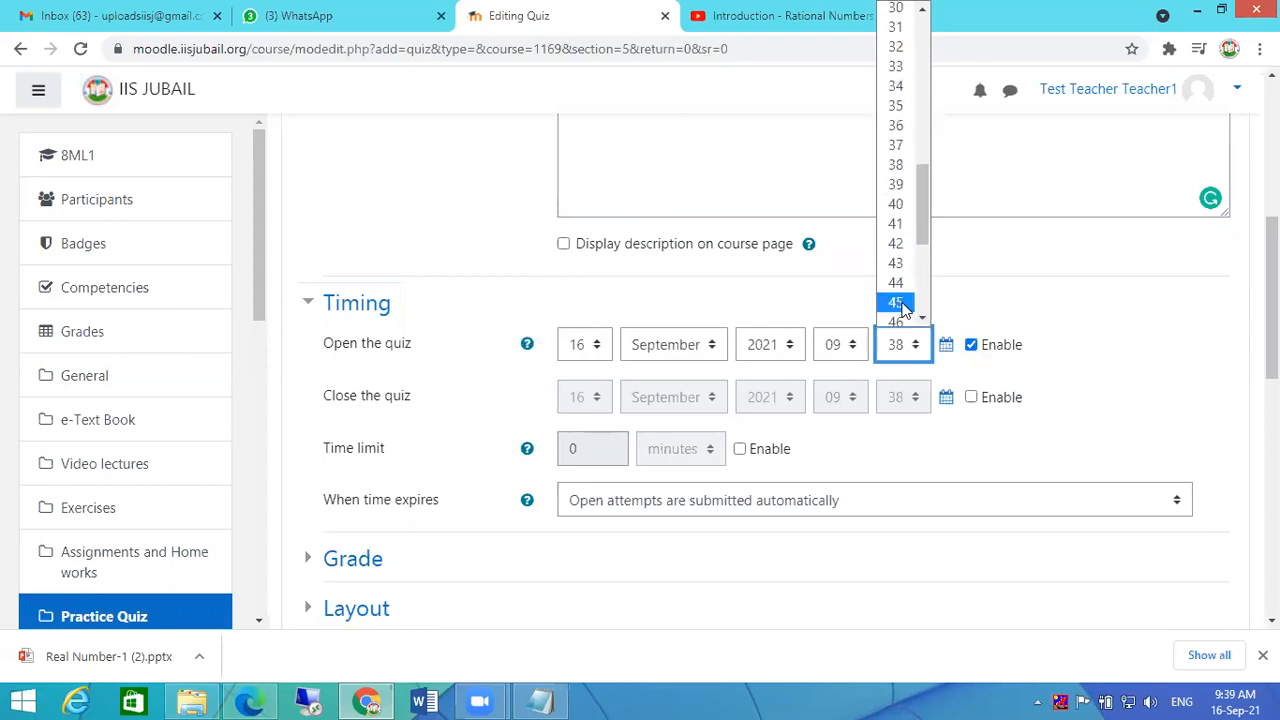
{"action": "left_click", "coordinate": [900, 302]}
{"action": "left_click", "coordinate": [1070, 362]}
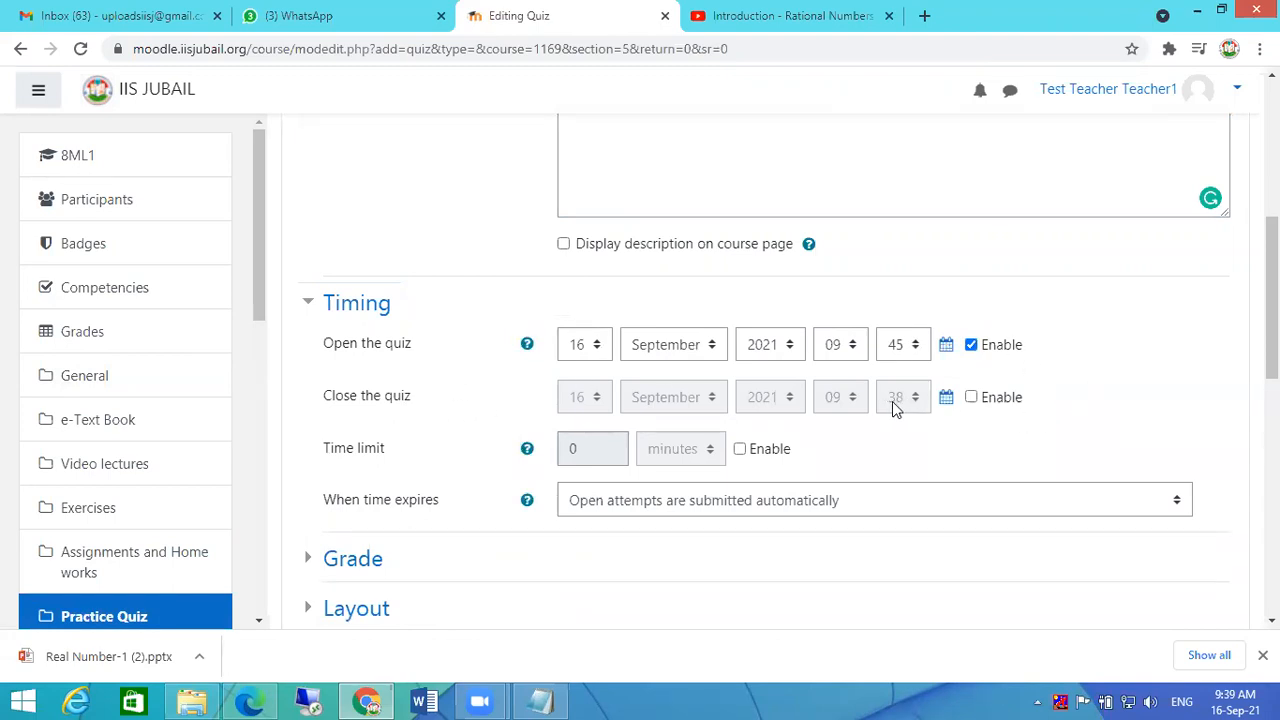
Enable the quiz's closing time and set it to 16 September 2021, 09:55.
{"action": "left_click", "coordinate": [971, 399]}
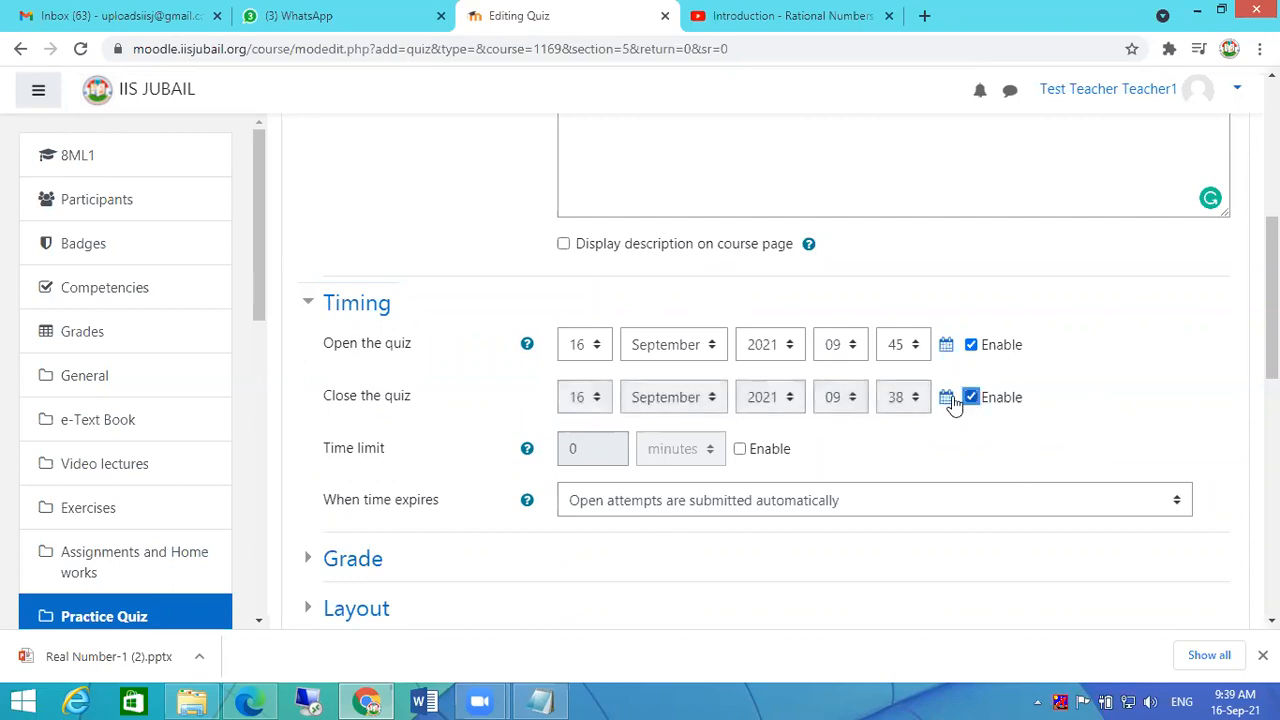
{"action": "left_click", "coordinate": [917, 398]}
{"action": "left_click", "coordinate": [917, 398]}
{"action": "scroll", "coordinate": [913, 333], "scroll_direction": "down", "scroll_amount": 4}
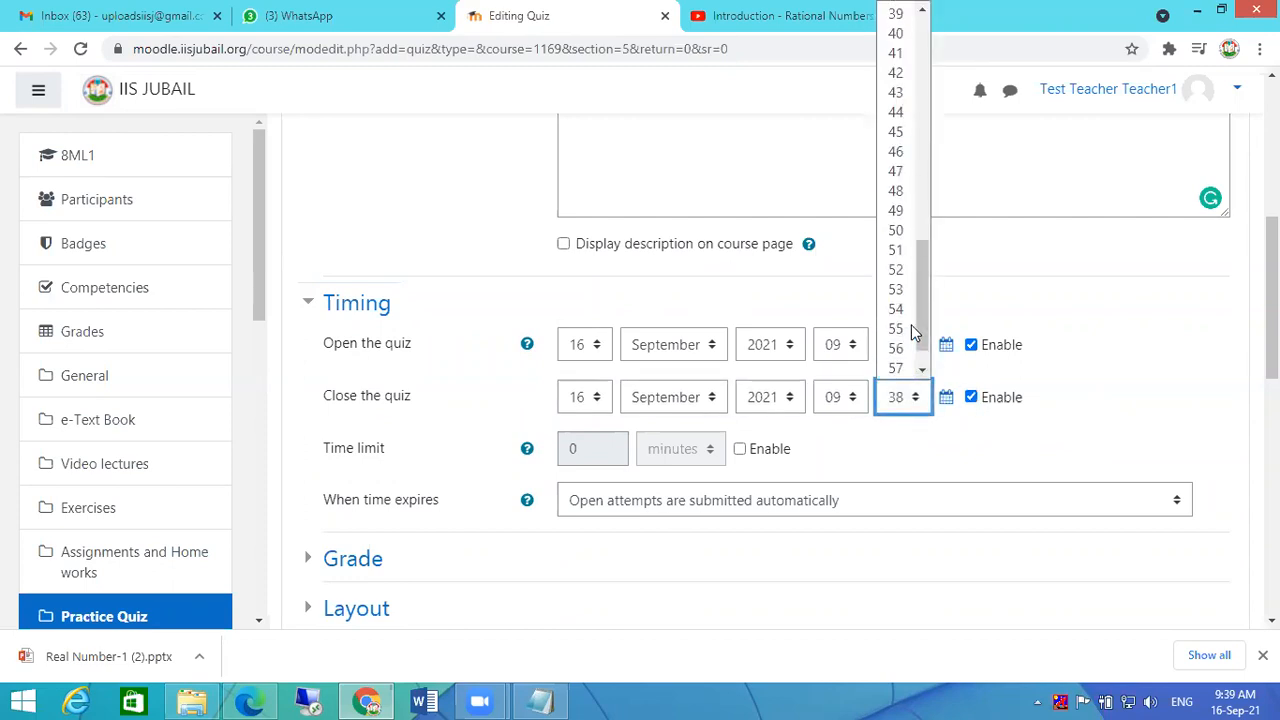
{"action": "left_click", "coordinate": [897, 230]}
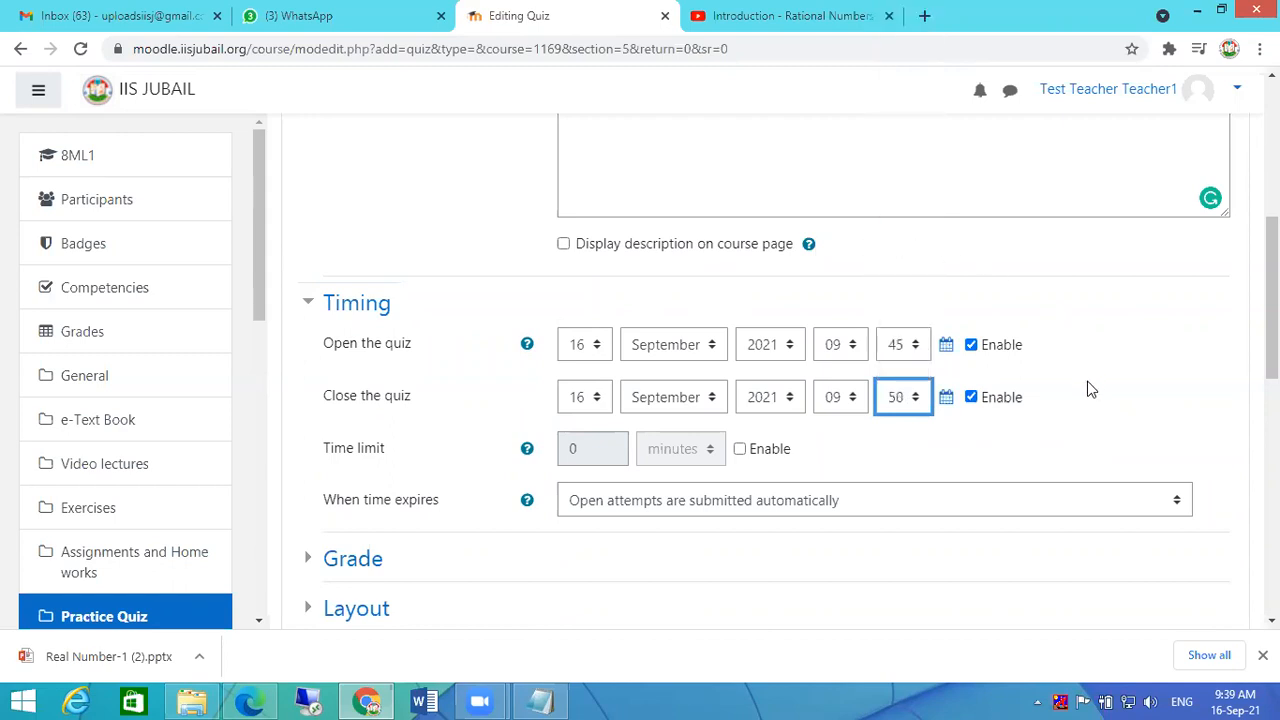
{"action": "left_click", "coordinate": [917, 400]}
{"action": "left_click", "coordinate": [921, 371]}
{"action": "left_click", "coordinate": [921, 371]}
{"action": "left_click", "coordinate": [921, 371]}
{"action": "left_click", "coordinate": [921, 371]}
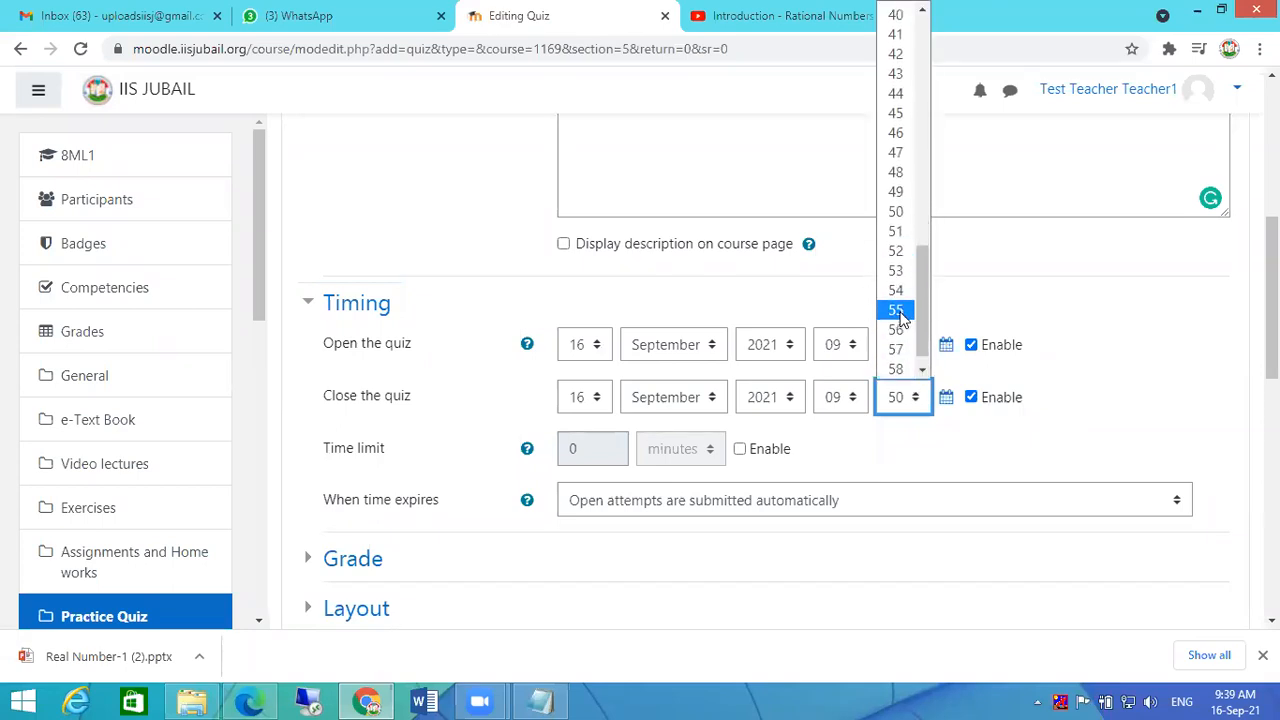
{"action": "left_click", "coordinate": [900, 312]}
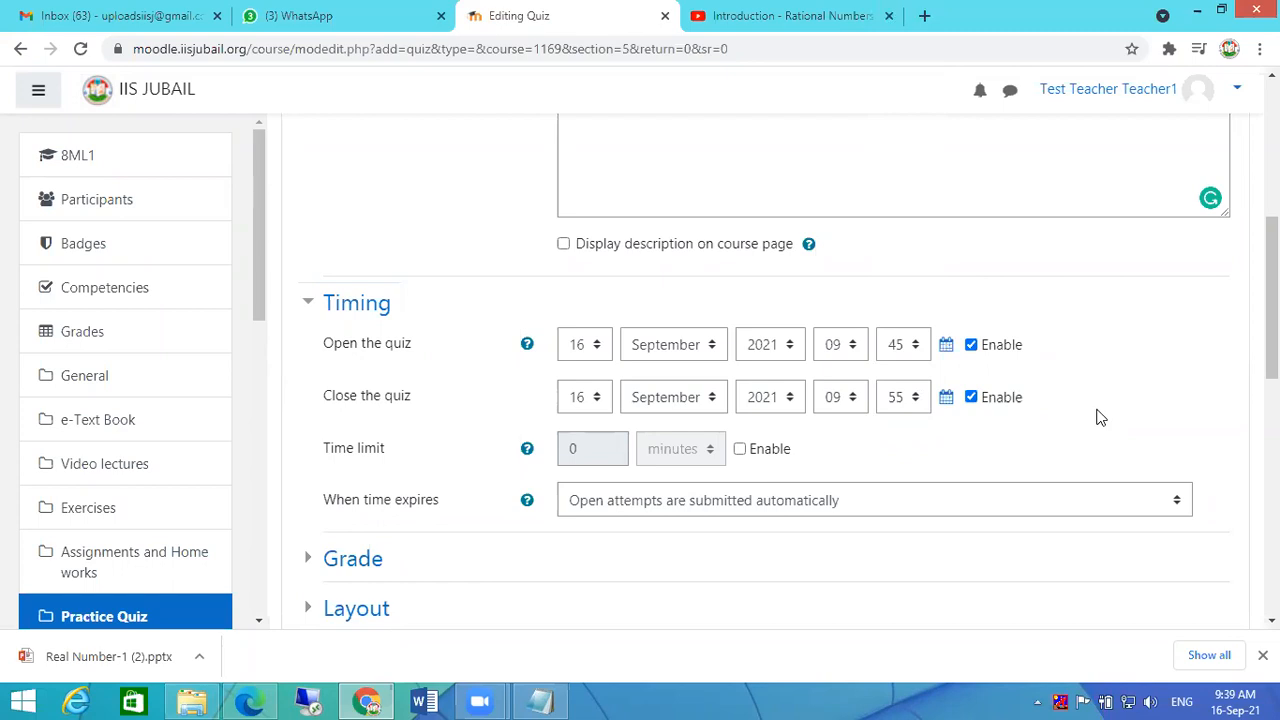
Enable the quiz's time limit and set it to 10 minutes.
{"action": "left_click", "coordinate": [739, 448]}
{"action": "double_click", "coordinate": [583, 450]}
{"action": "type", "text": "10"}
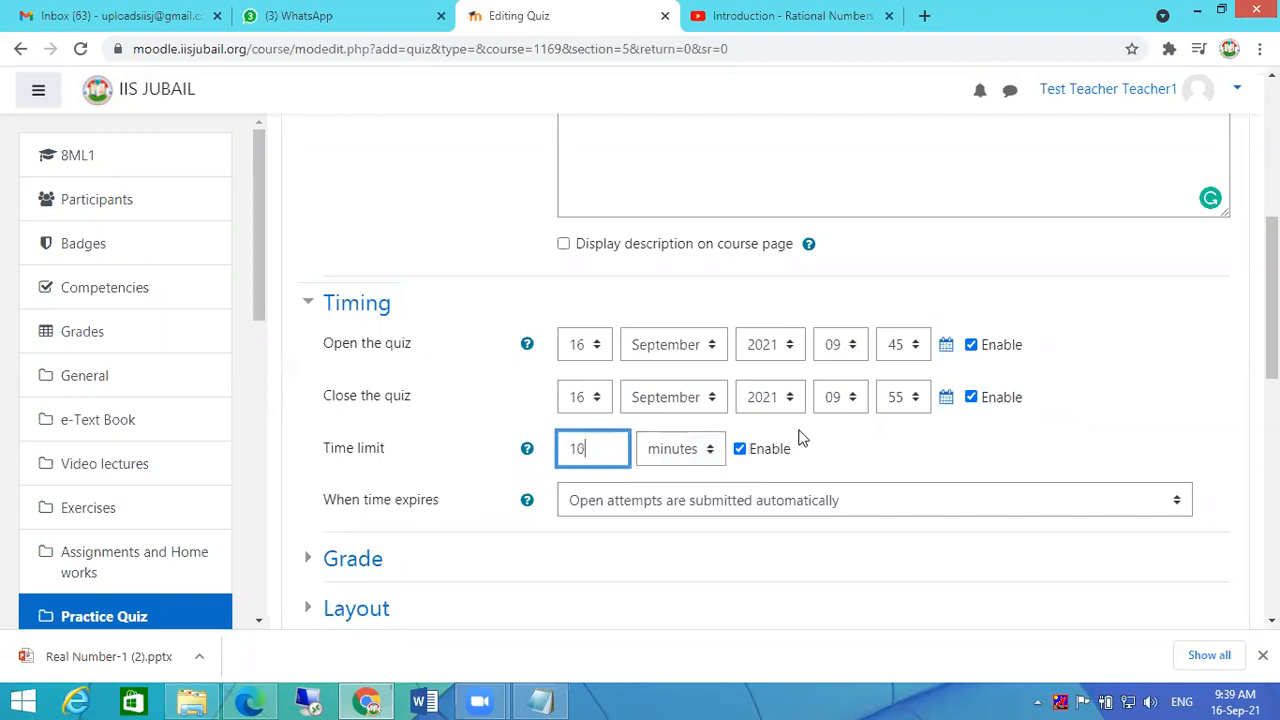
{"action": "left_click", "coordinate": [882, 450]}
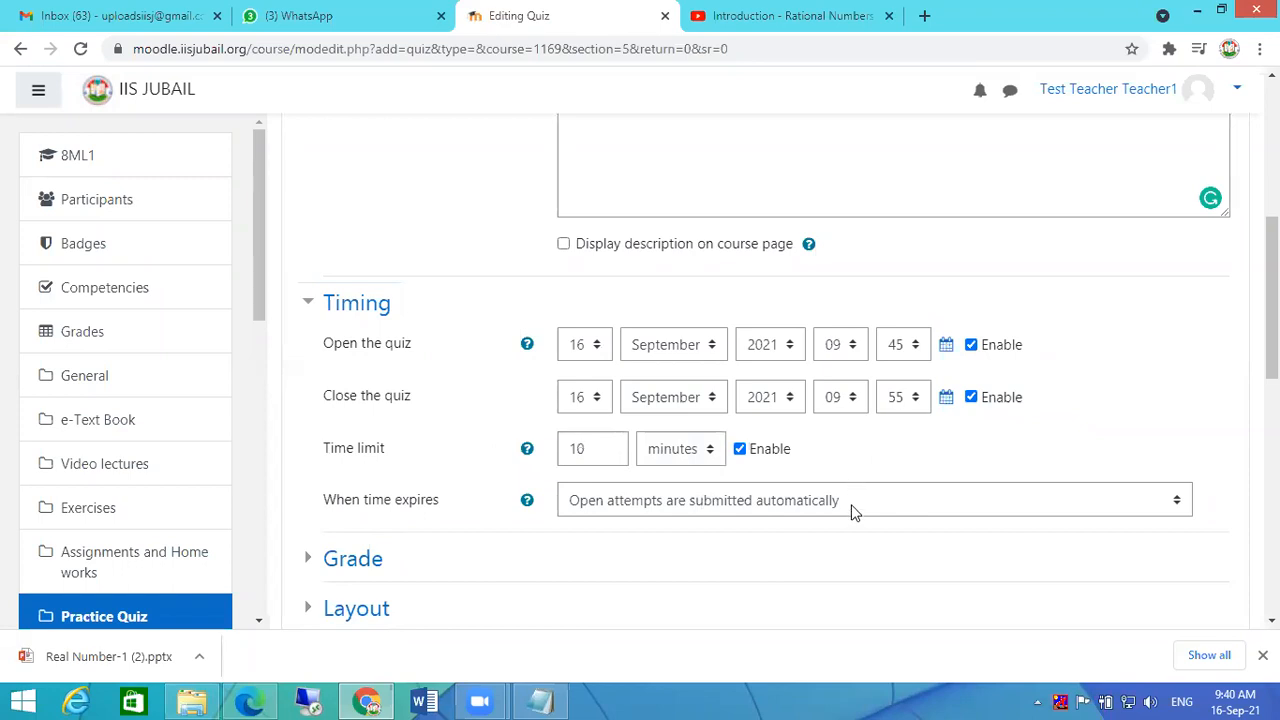
Look over the Grade settings, collapse them again, and save the quiz with a return to the course page.
{"action": "scroll", "coordinate": [948, 443], "scroll_direction": "down", "scroll_amount": 1}
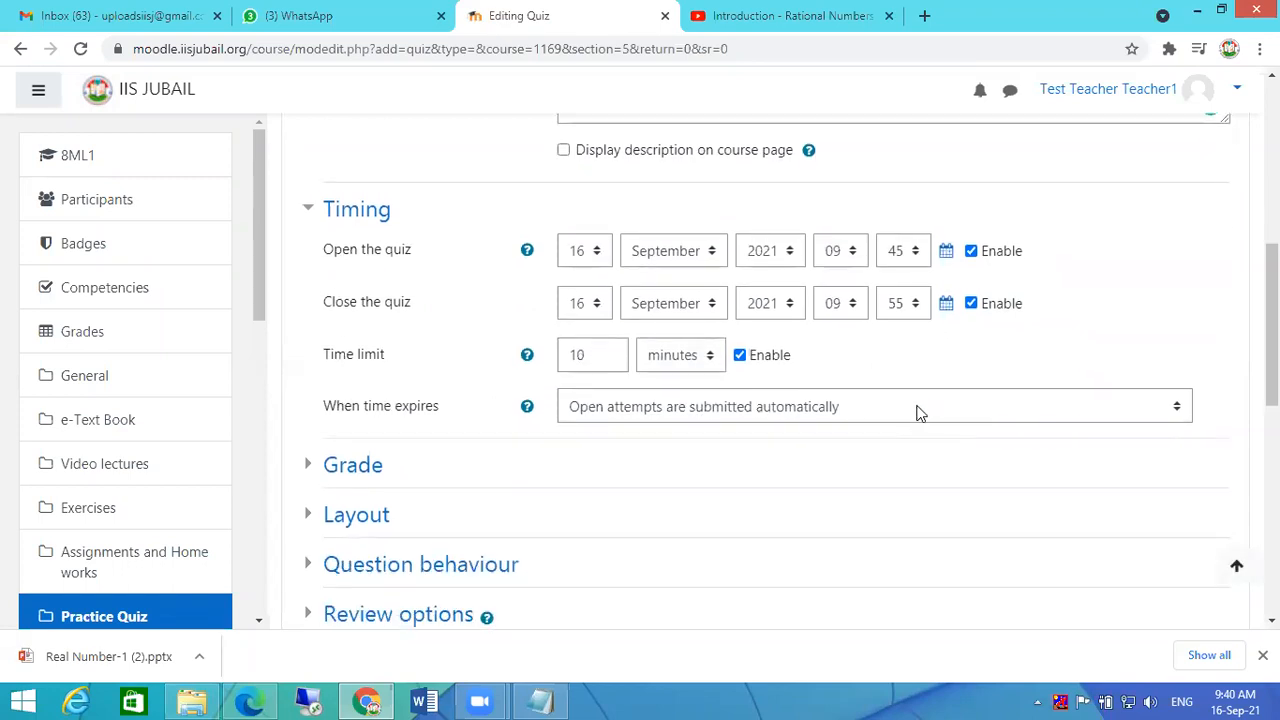
{"action": "left_click", "coordinate": [310, 465]}
{"action": "scroll", "coordinate": [850, 458], "scroll_direction": "down", "scroll_amount": 1}
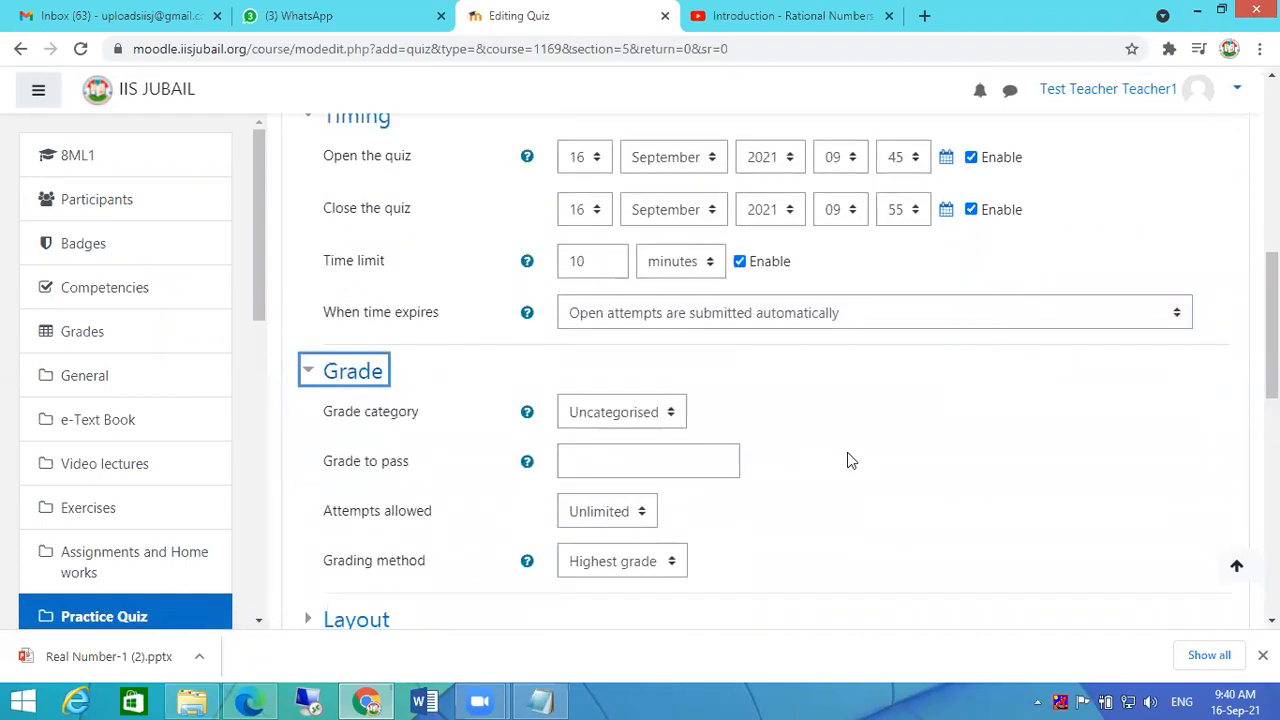
{"action": "left_click", "coordinate": [311, 375]}
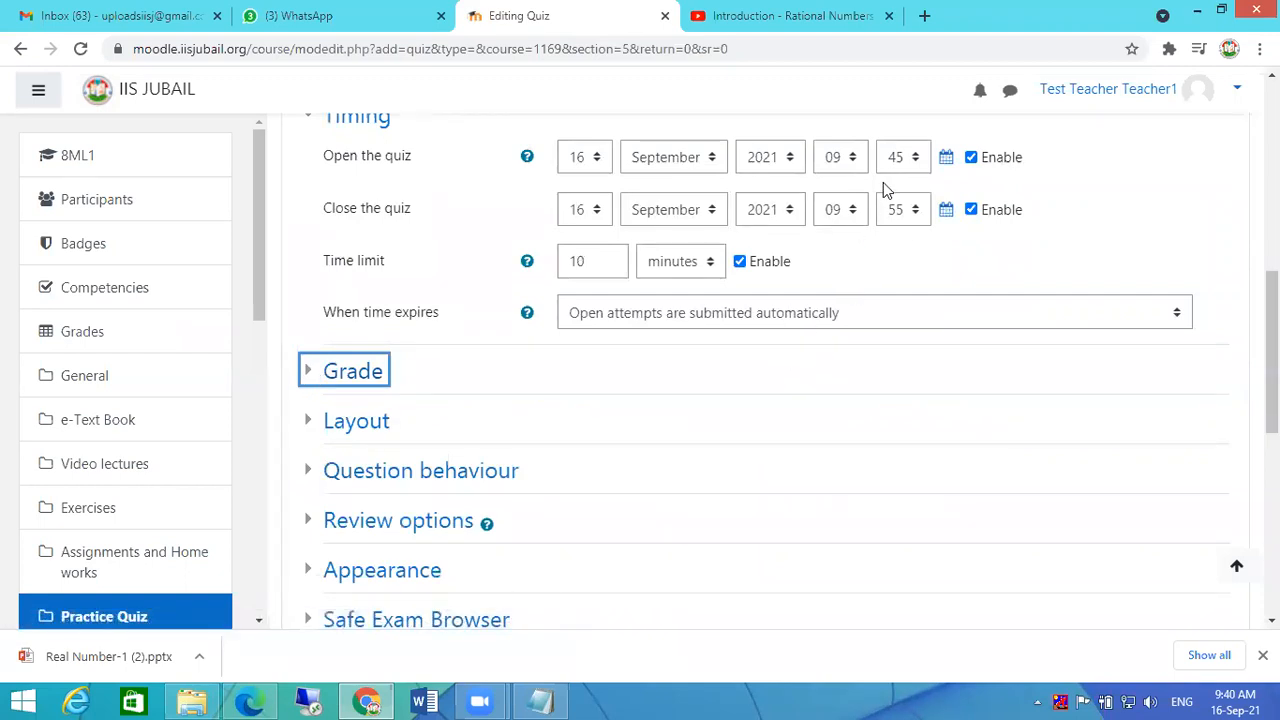
{"action": "scroll", "coordinate": [966, 266], "scroll_direction": "down", "scroll_amount": 5}
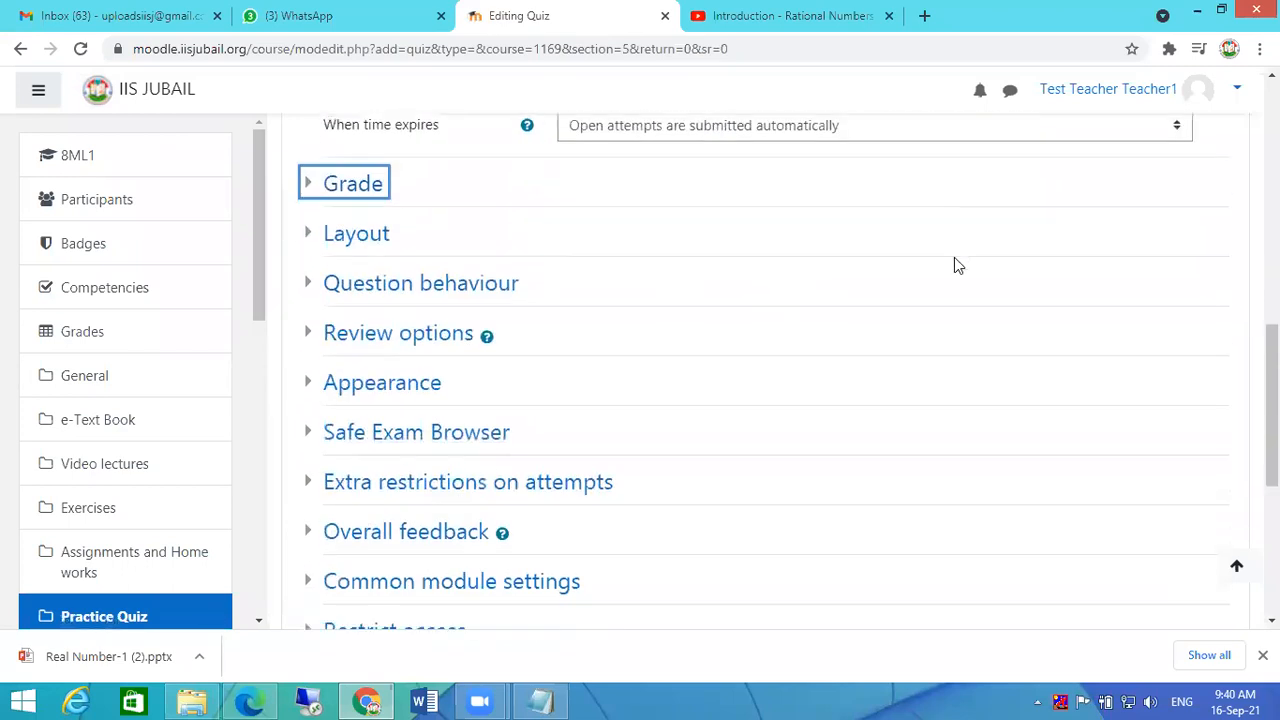
{"action": "left_click", "coordinate": [685, 549]}
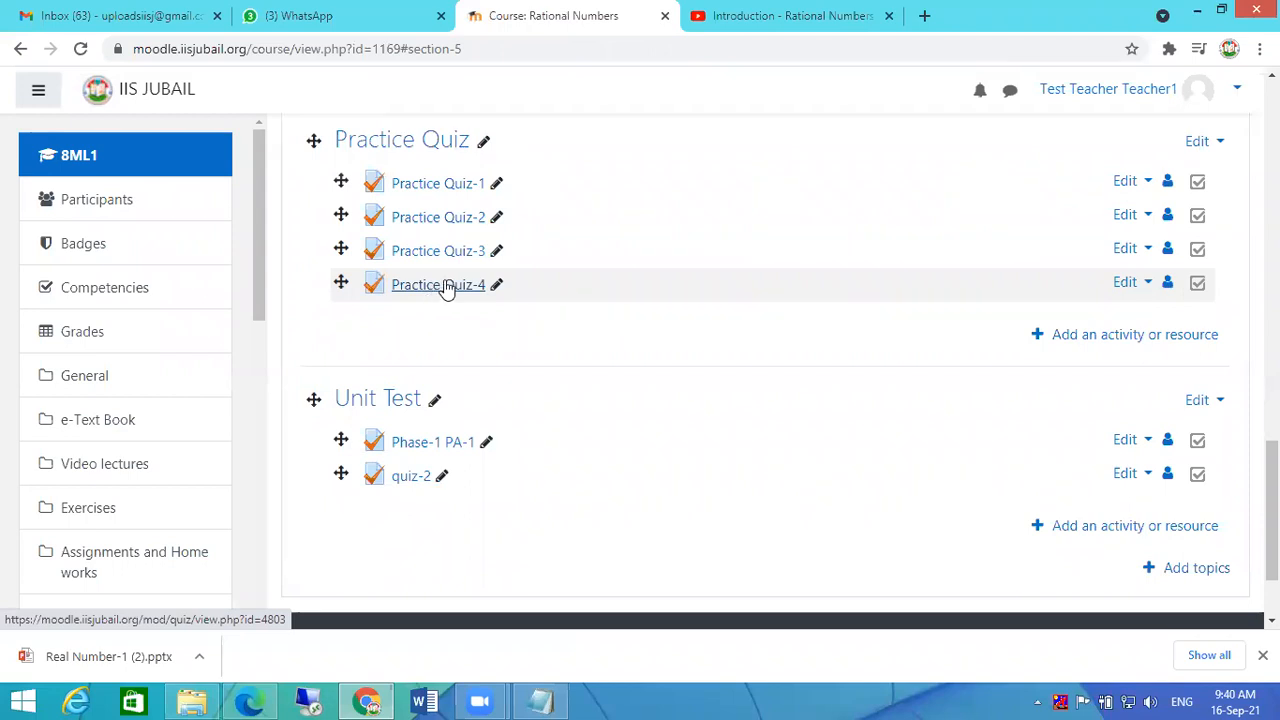
Open Practice Quiz-4 in the Practice Quiz section, highlight its time limit line and open the quiz for editing.
{"action": "left_click", "coordinate": [445, 287]}
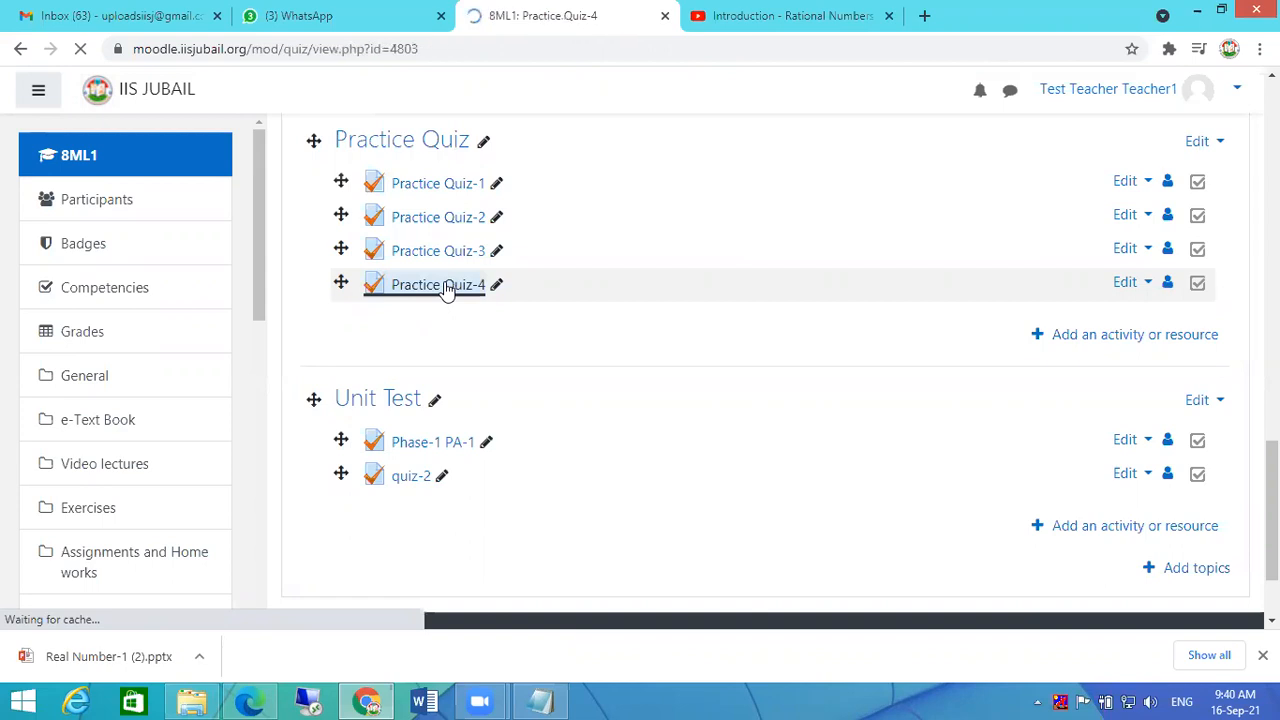
{"action": "scroll", "coordinate": [1070, 412], "scroll_direction": "down", "scroll_amount": 2}
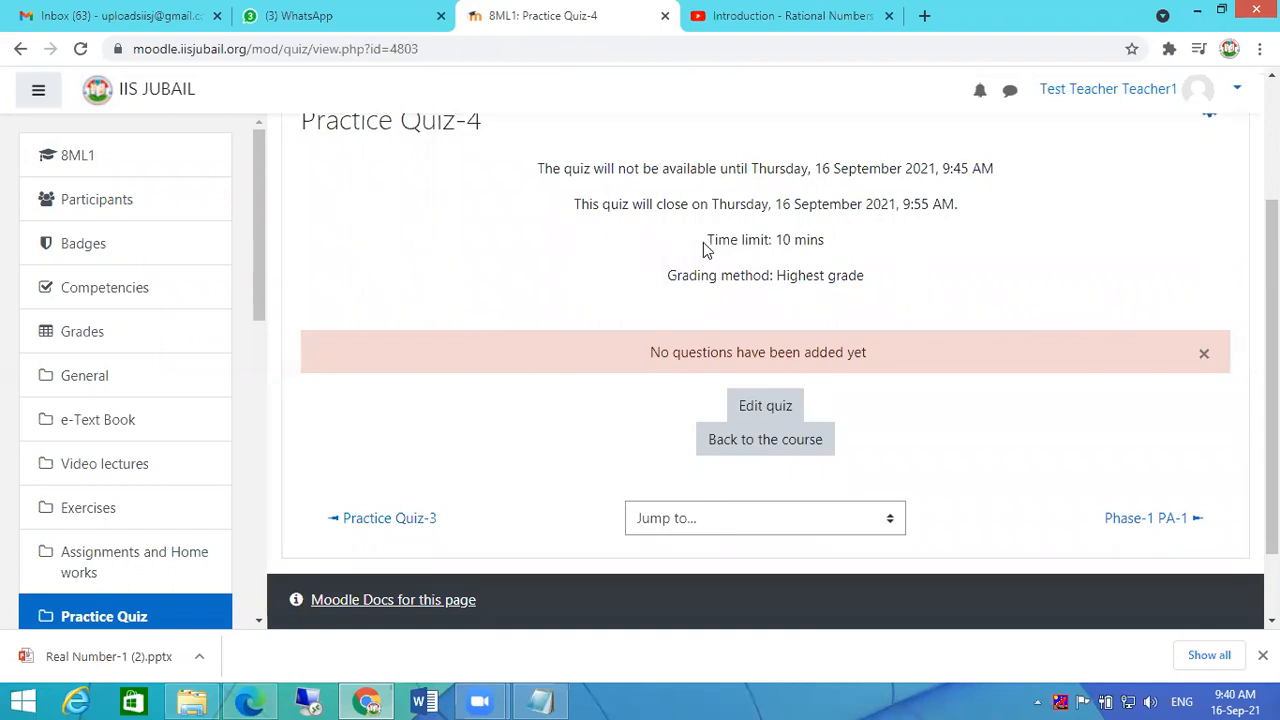
{"action": "left_click_drag", "start_coordinate": [708, 240], "coordinate": [851, 245]}
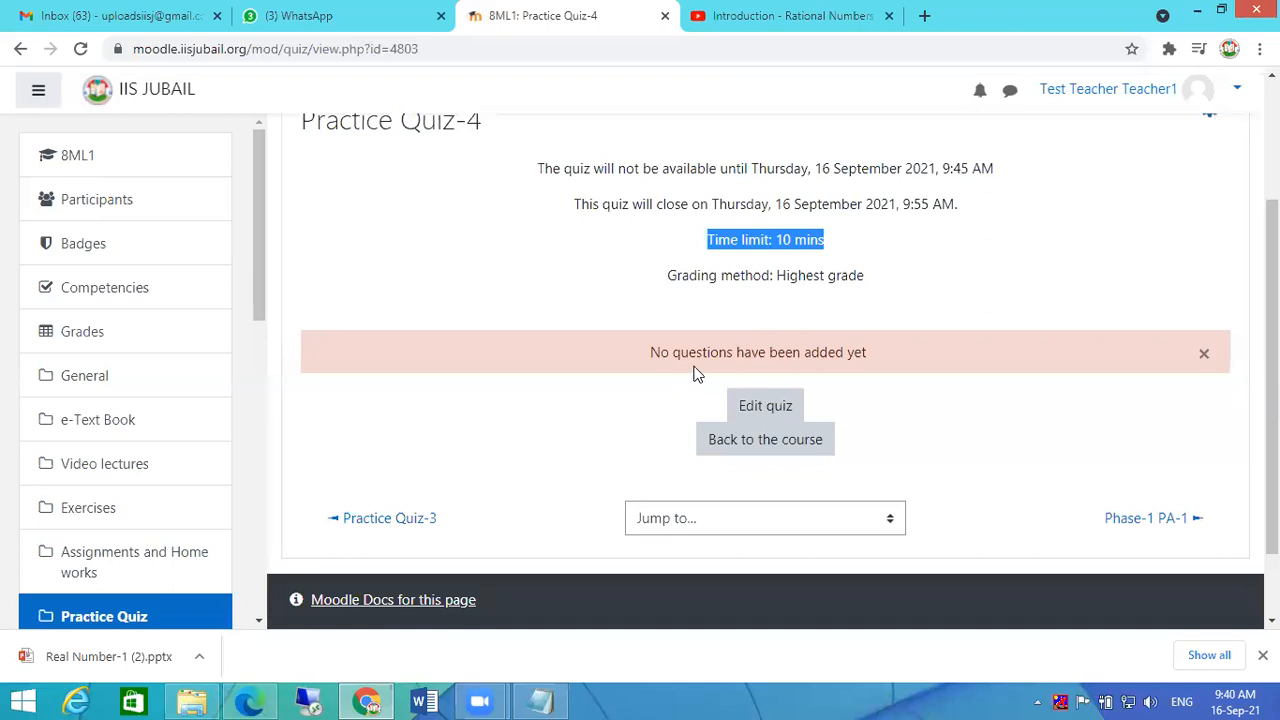
{"action": "left_click", "coordinate": [762, 412]}
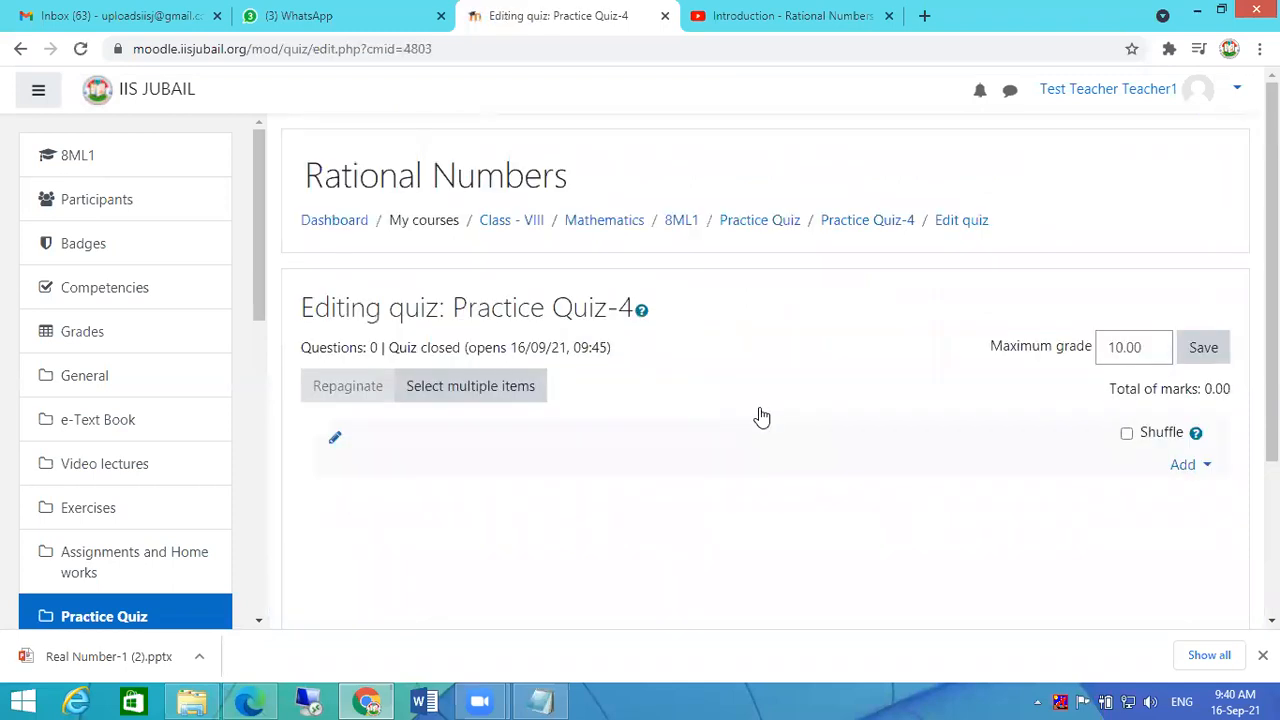
{"action": "scroll", "coordinate": [757, 395], "scroll_direction": "down", "scroll_amount": 2}
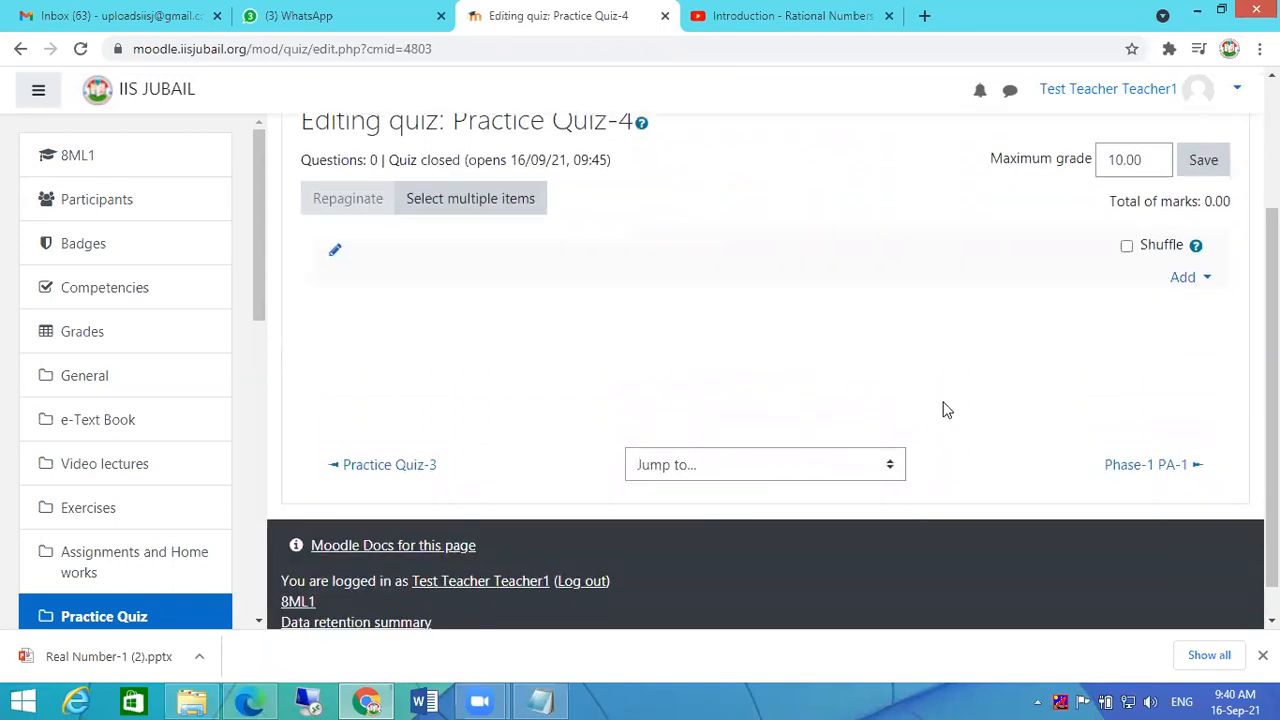
Start adding a new question to Practice Quiz-4 and look through the available question types.
{"action": "left_click", "coordinate": [1207, 283]}
{"action": "left_click", "coordinate": [1118, 312]}
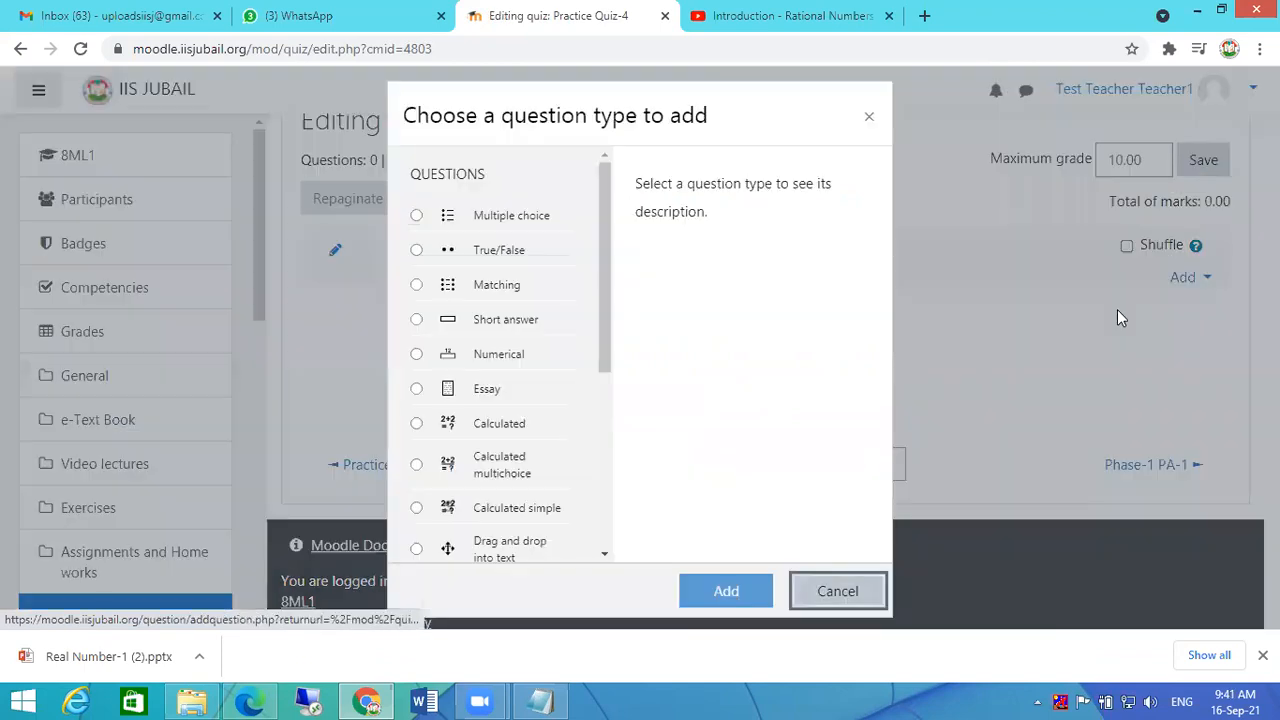
{"action": "mouse_move", "coordinate": [611, 212]}
{"action": "left_mouse_down"}
{"action": "mouse_move", "coordinate": [605, 420]}
{"action": "mouse_move", "coordinate": [598, 216]}
{"action": "left_mouse_up"}
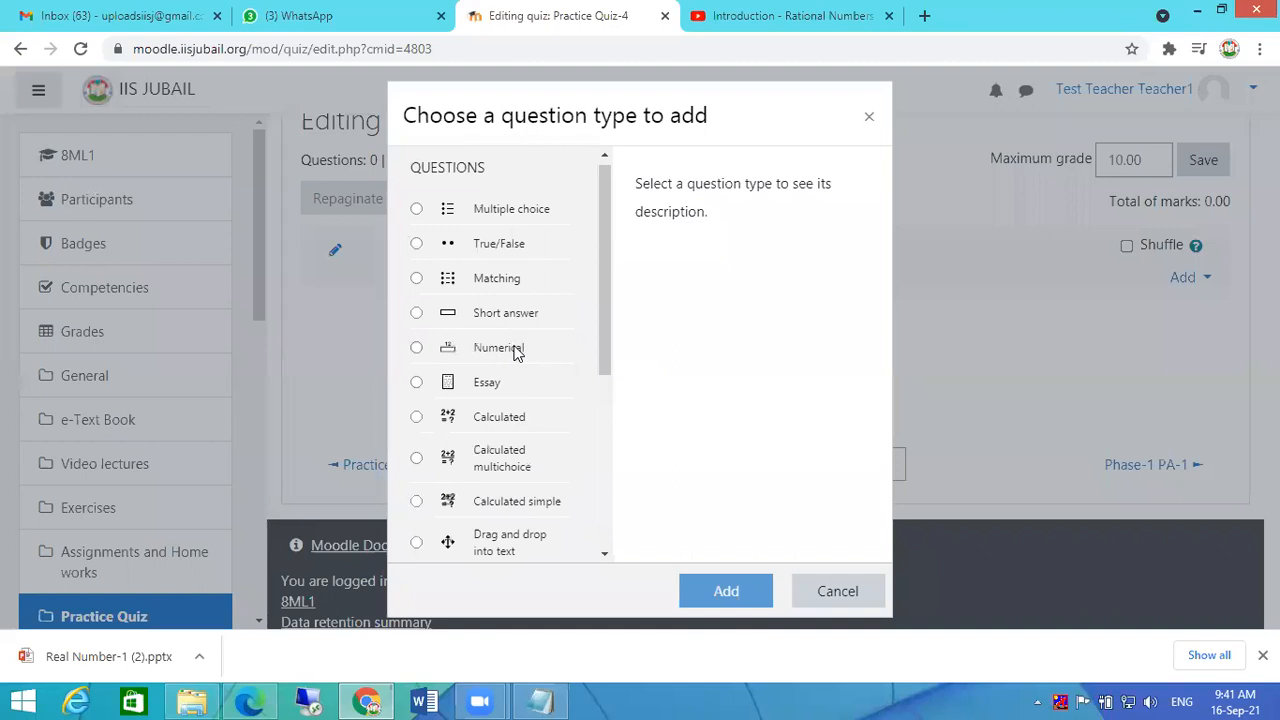
{"action": "left_click_drag", "start_coordinate": [603, 300], "coordinate": [602, 404]}
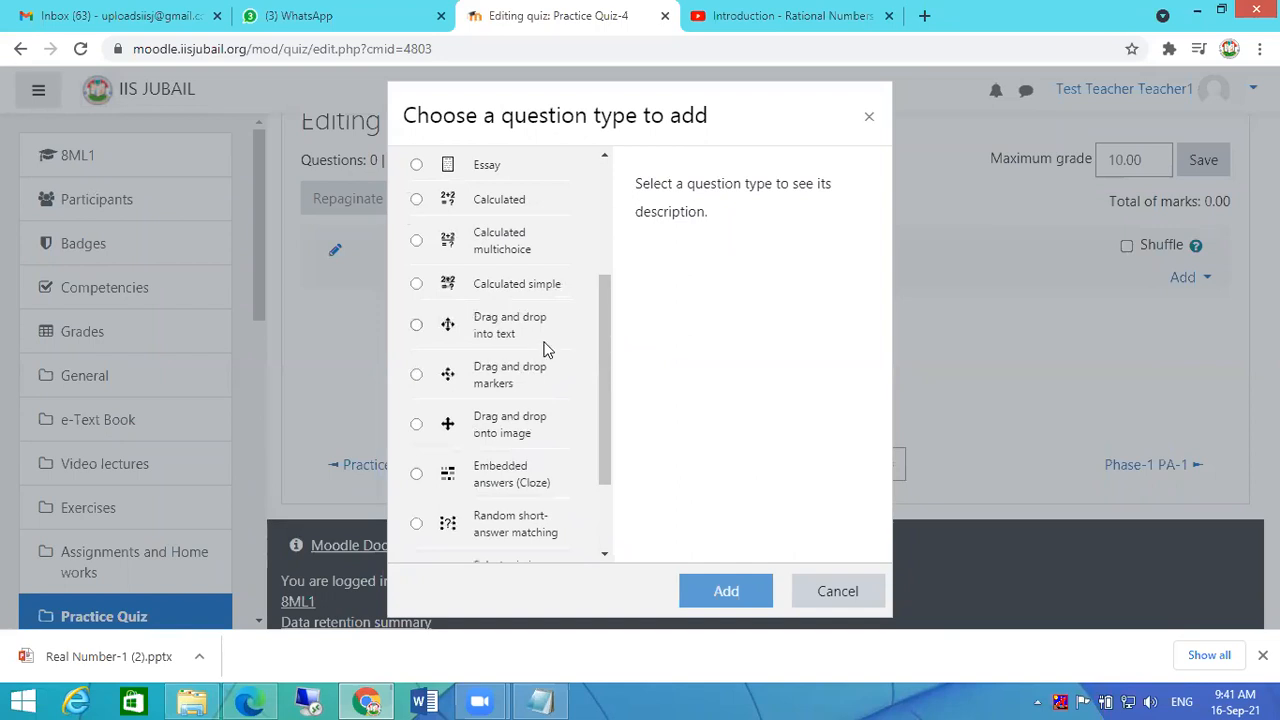
{"action": "left_click_drag", "start_coordinate": [605, 306], "coordinate": [613, 180]}
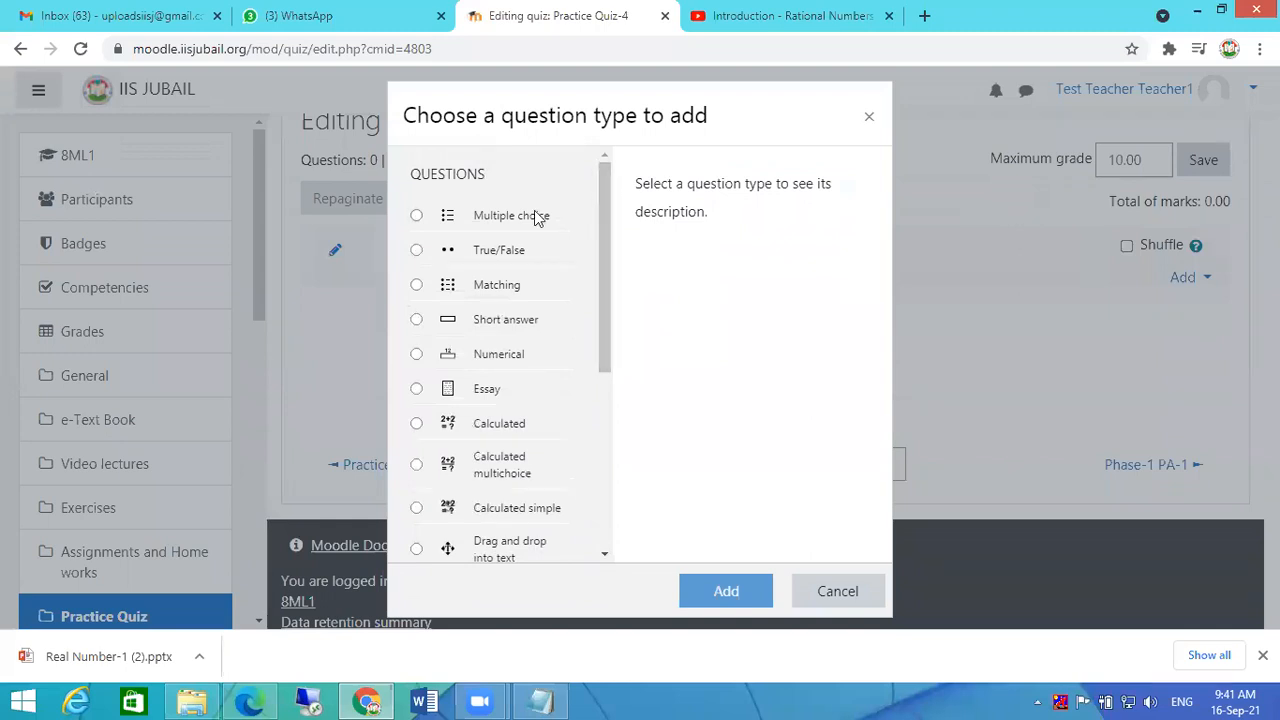
Open the form for a new True/False question, look over its fields and cancel it.
{"action": "left_click", "coordinate": [507, 222]}
{"action": "left_click", "coordinate": [490, 253]}
{"action": "left_click", "coordinate": [726, 592]}
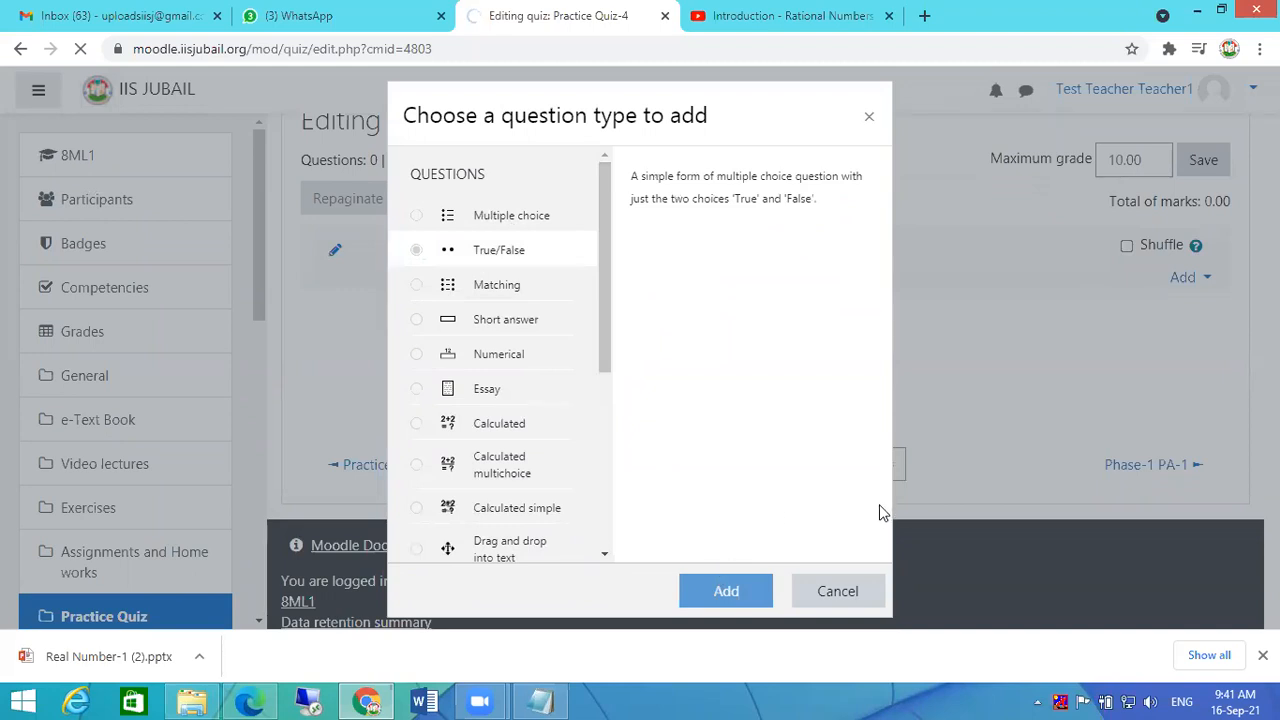
{"action": "scroll", "coordinate": [858, 415], "scroll_direction": "down", "scroll_amount": 2}
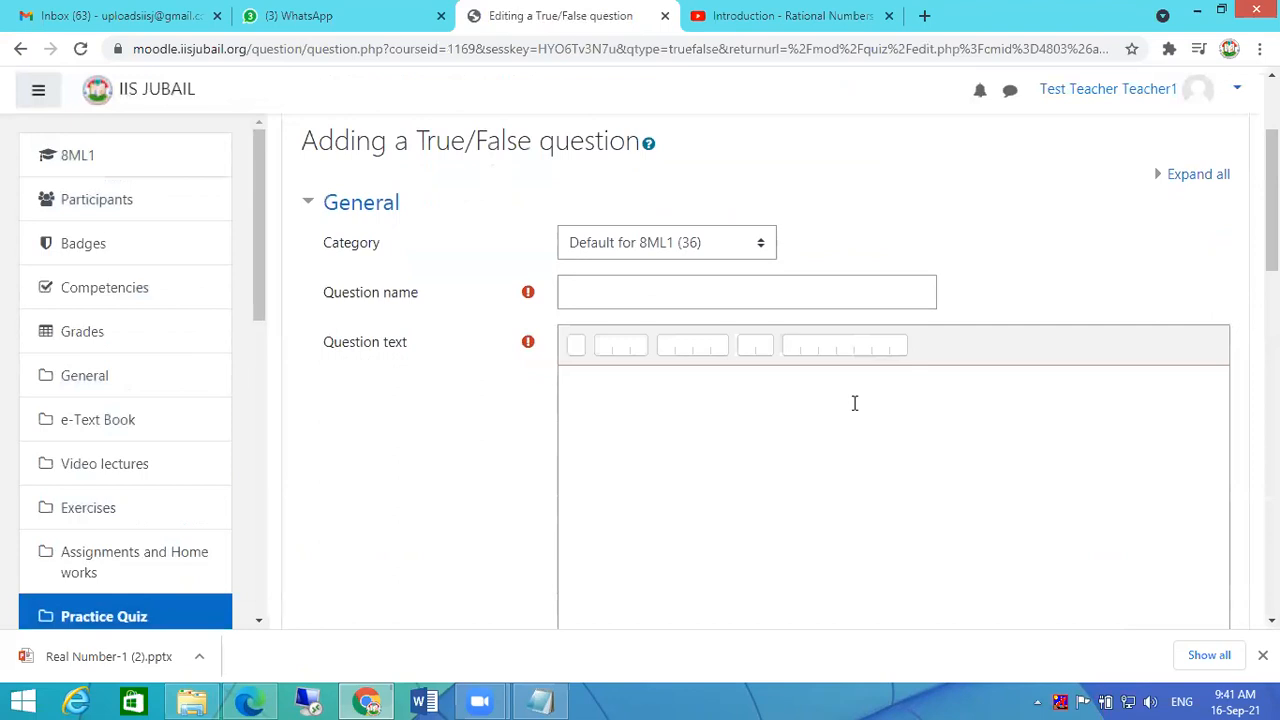
{"action": "scroll", "coordinate": [855, 403], "scroll_direction": "down", "scroll_amount": 10}
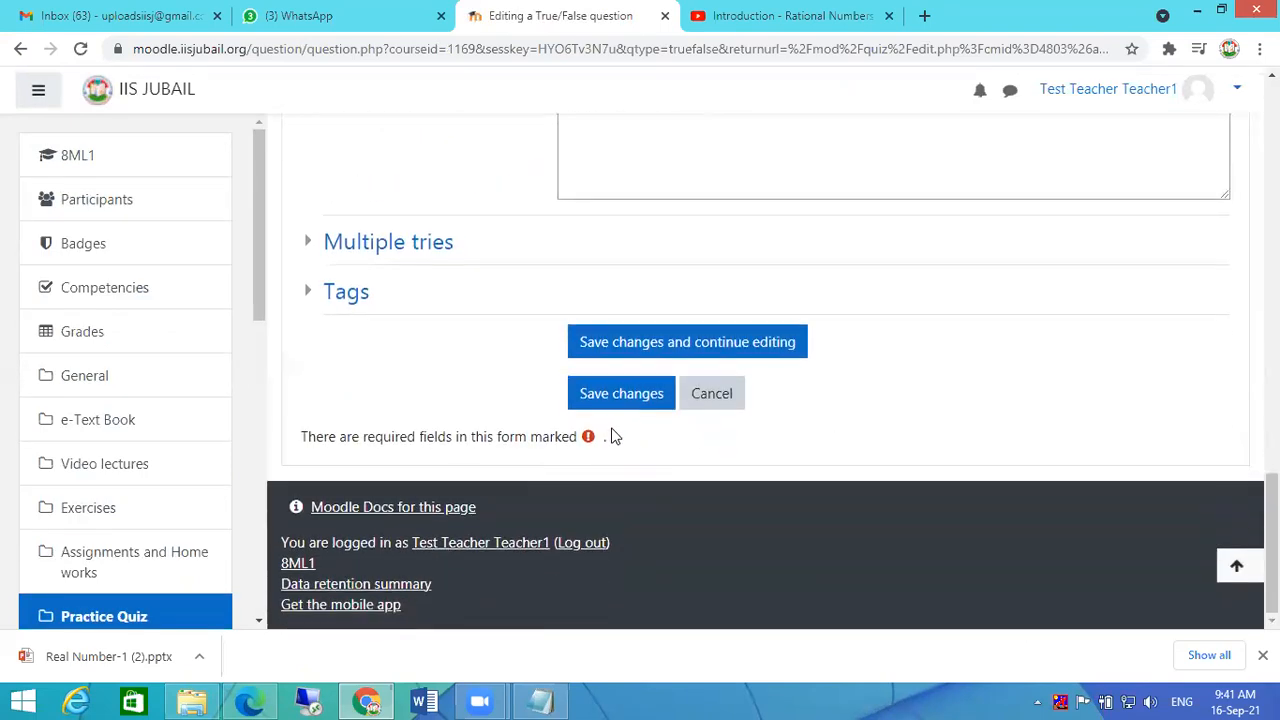
{"action": "left_click", "coordinate": [719, 400]}
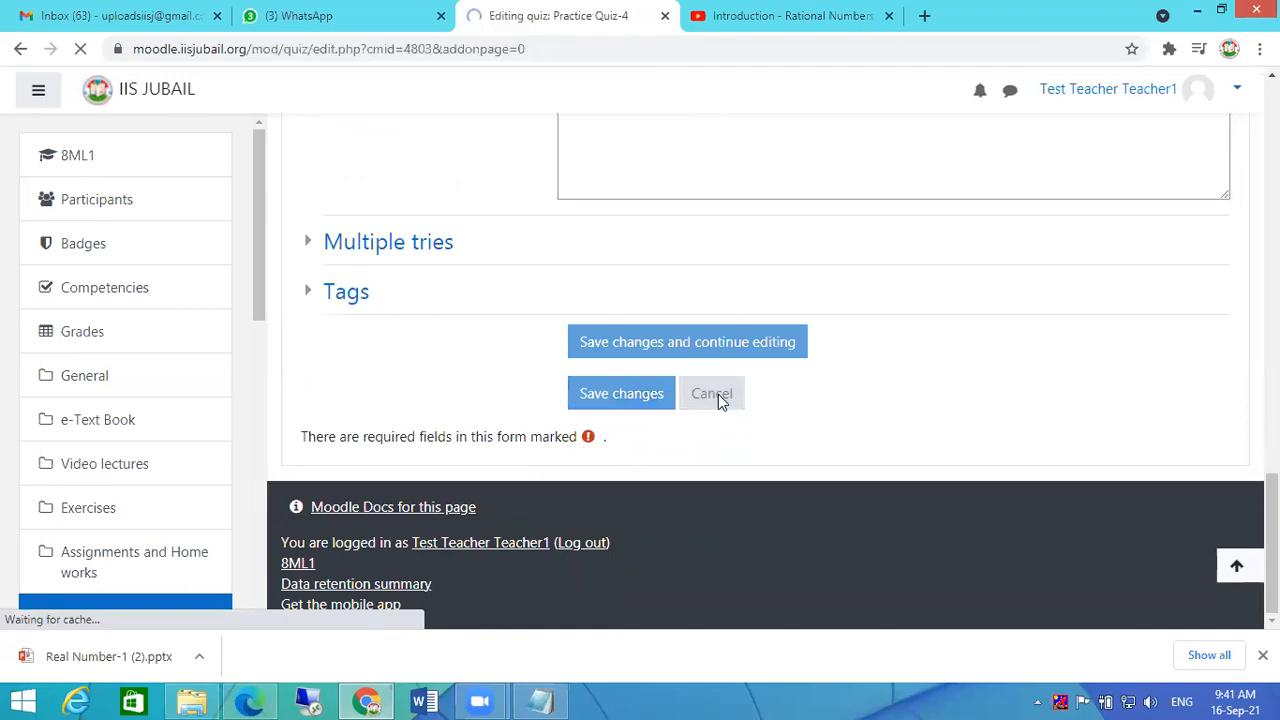
Open the question bank for adding to Practice Quiz-4 and browse the questions in the Default for 8ML1 category.
{"action": "left_click", "coordinate": [1203, 468]}
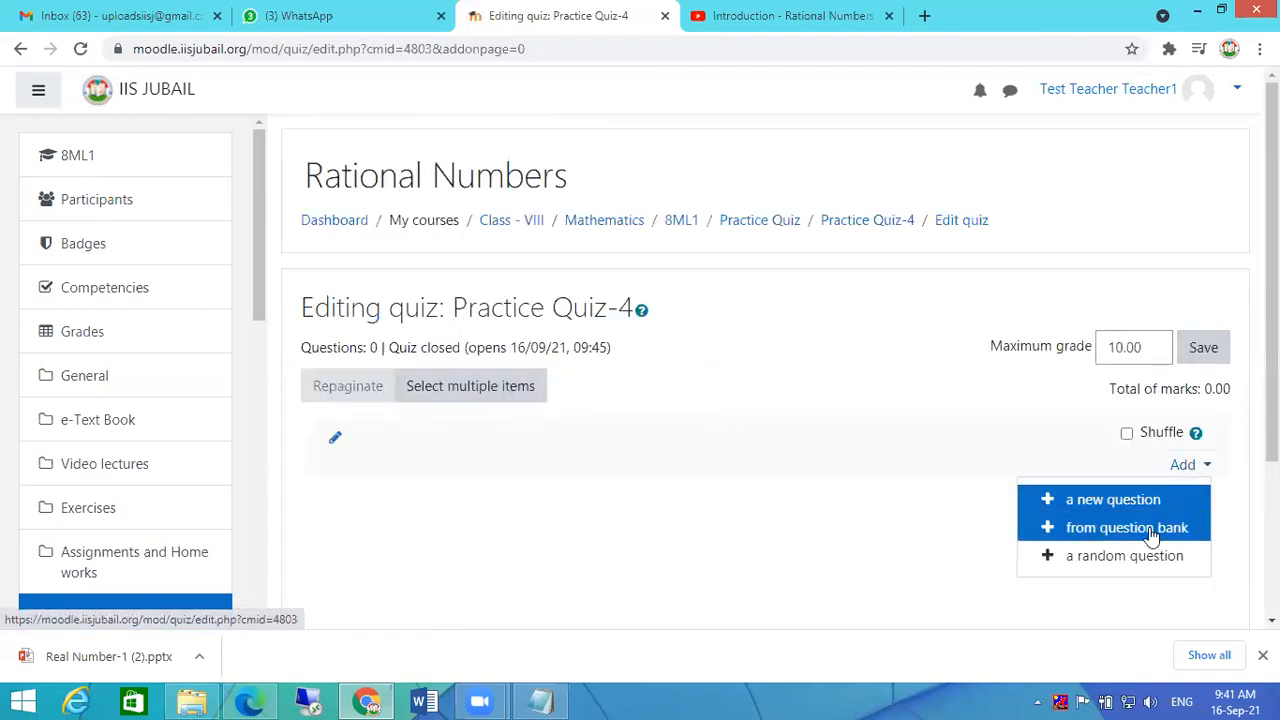
{"action": "left_click", "coordinate": [1150, 528]}
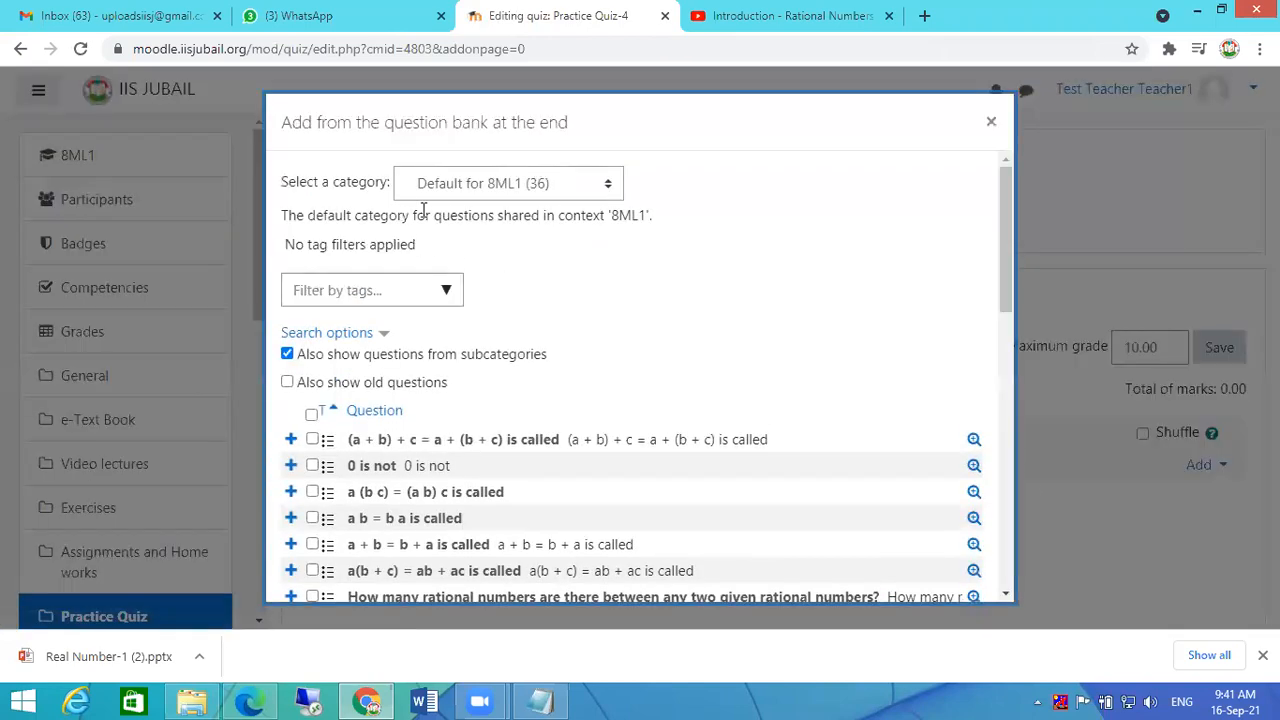
{"action": "left_click_drag", "start_coordinate": [1008, 203], "coordinate": [980, 283]}
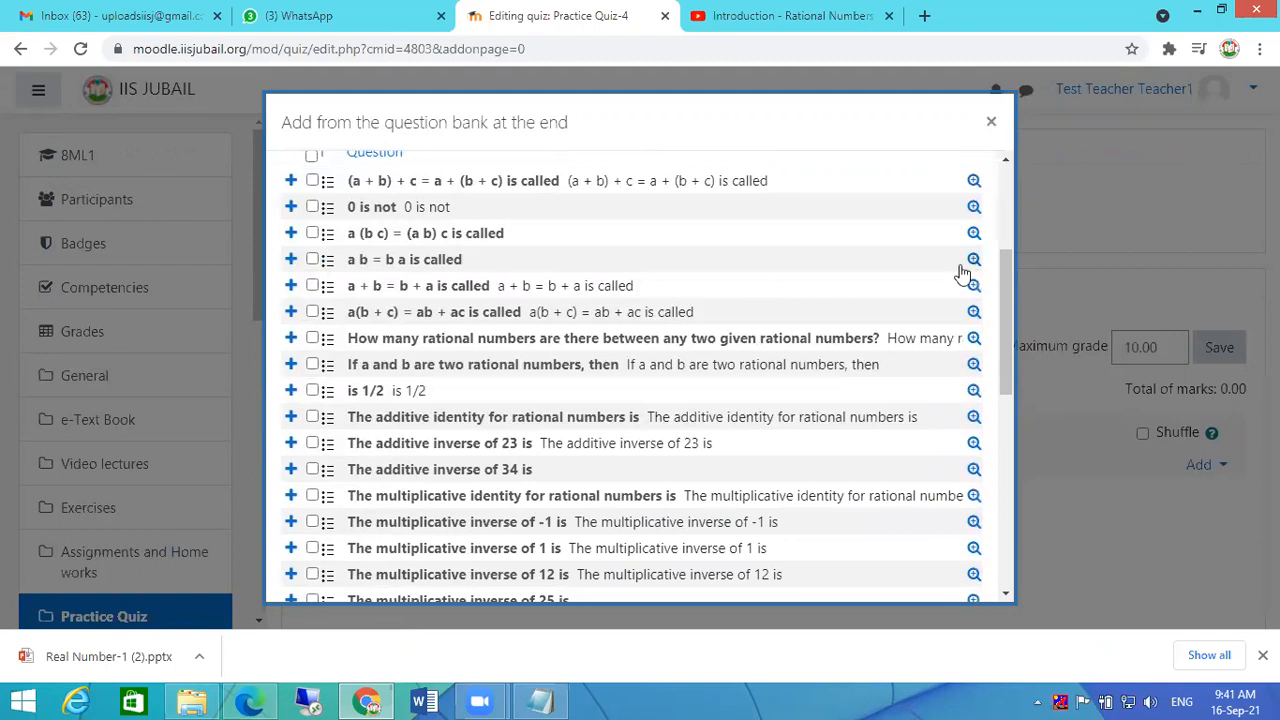
Select the bank questions on (a + b) + c, a(b + c), "is 1/2", the multiplicative identity and the negative of 2.
{"action": "left_click", "coordinate": [312, 181]}
{"action": "left_click", "coordinate": [312, 311]}
{"action": "left_click", "coordinate": [312, 390]}
{"action": "left_click", "coordinate": [312, 495]}
{"action": "scroll", "coordinate": [314, 480], "scroll_direction": "down", "scroll_amount": 2}
{"action": "left_click", "coordinate": [312, 466]}
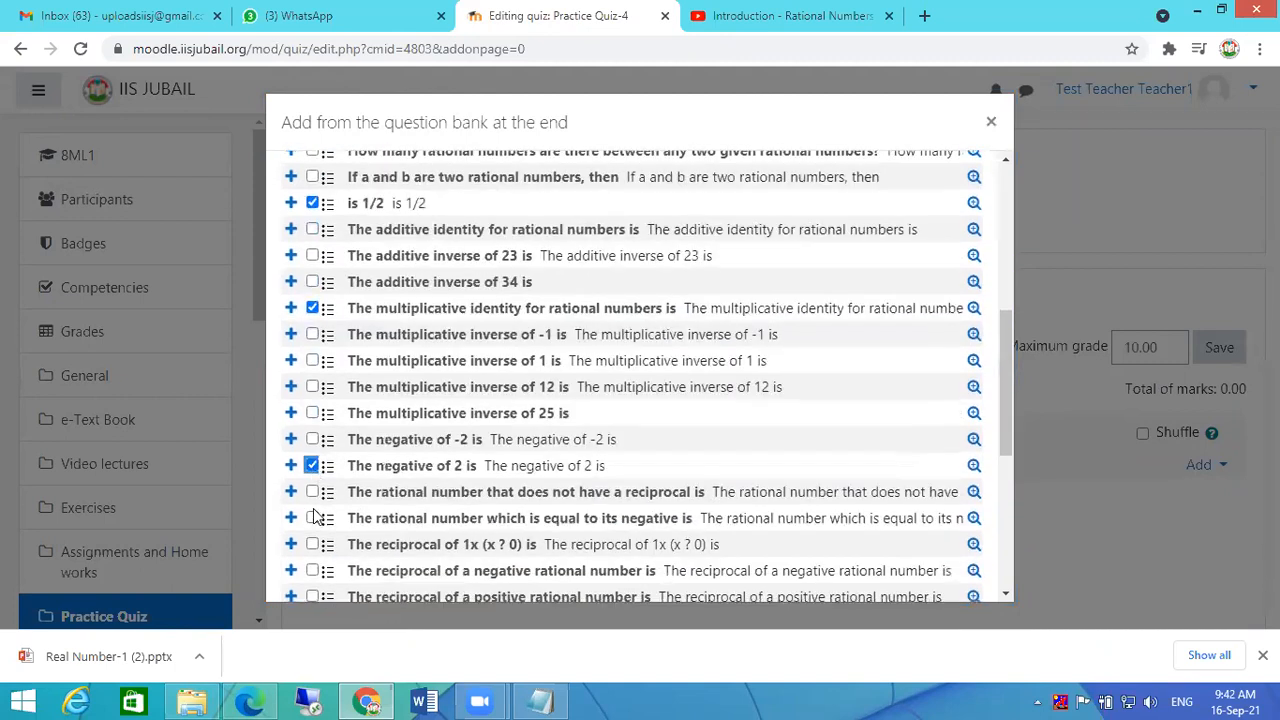
Also select the rational number equal to its negative and the first "Which of the following statements is false ?", and add all selected questions to the quiz.
{"action": "left_click", "coordinate": [313, 519]}
{"action": "scroll", "coordinate": [314, 530], "scroll_direction": "down", "scroll_amount": 1}
{"action": "left_click", "coordinate": [312, 529]}
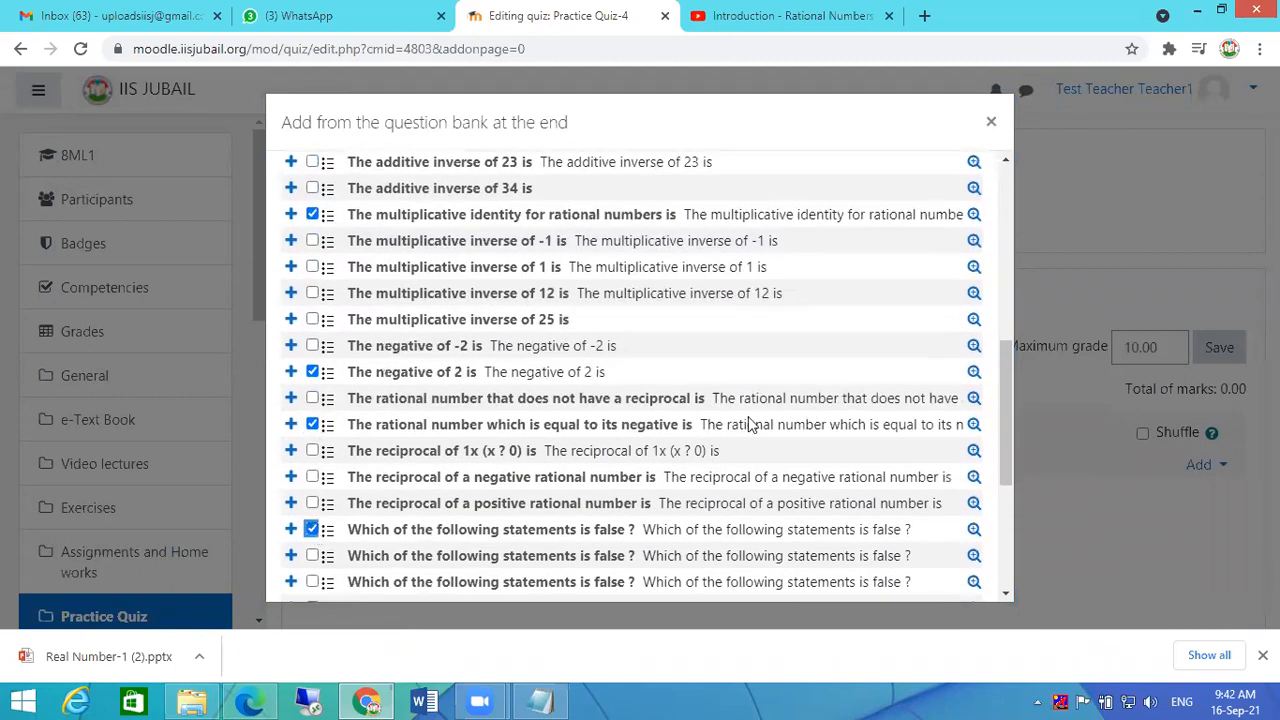
{"action": "scroll", "coordinate": [871, 306], "scroll_direction": "down", "scroll_amount": 3}
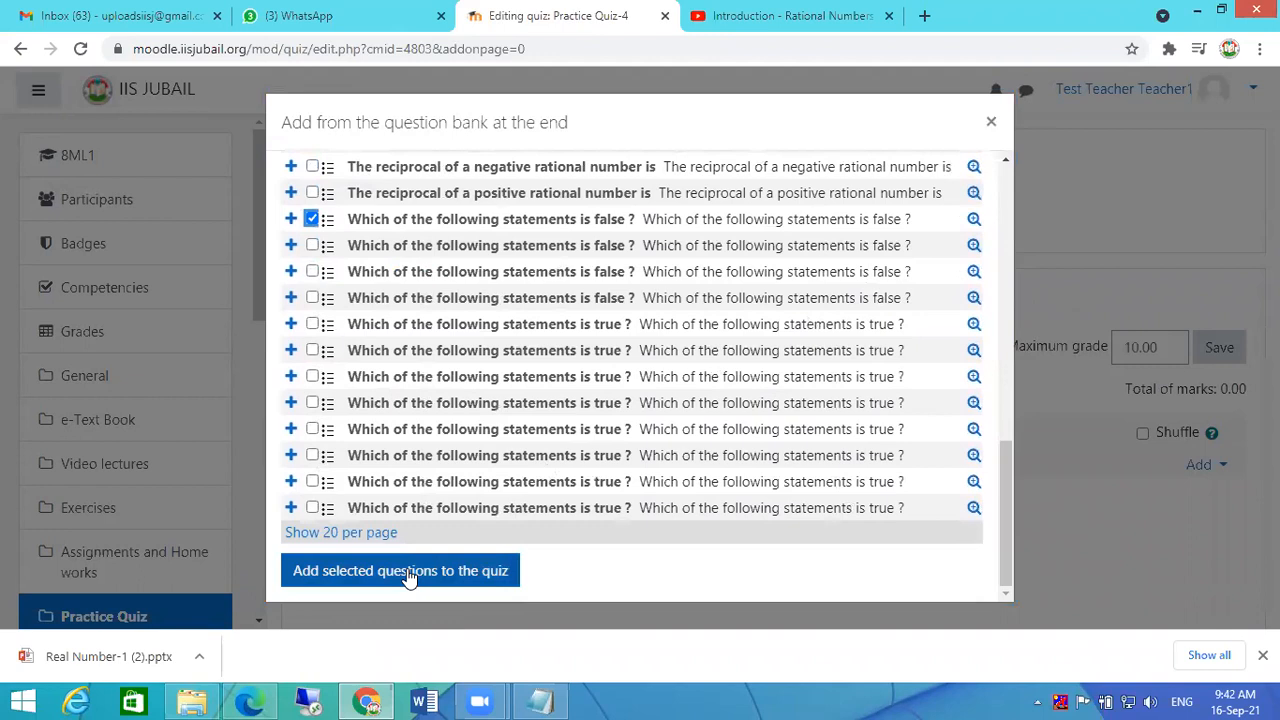
{"action": "left_click", "coordinate": [410, 574]}
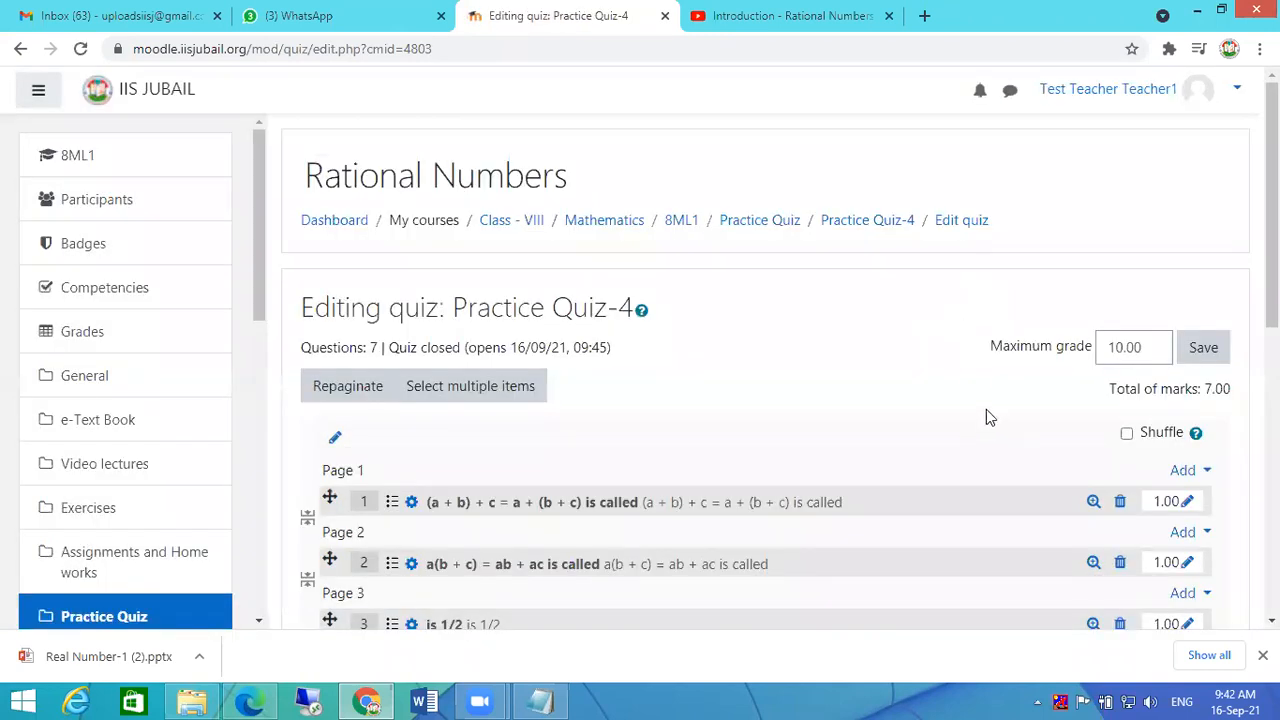
Add the questions on a(b + c), the additive identity and the additive inverse of 23 from the question bank at the quiz's end.
{"action": "scroll", "coordinate": [960, 370], "scroll_direction": "down", "scroll_amount": 3}
{"action": "scroll", "coordinate": [1000, 360], "scroll_direction": "down", "scroll_amount": 1}
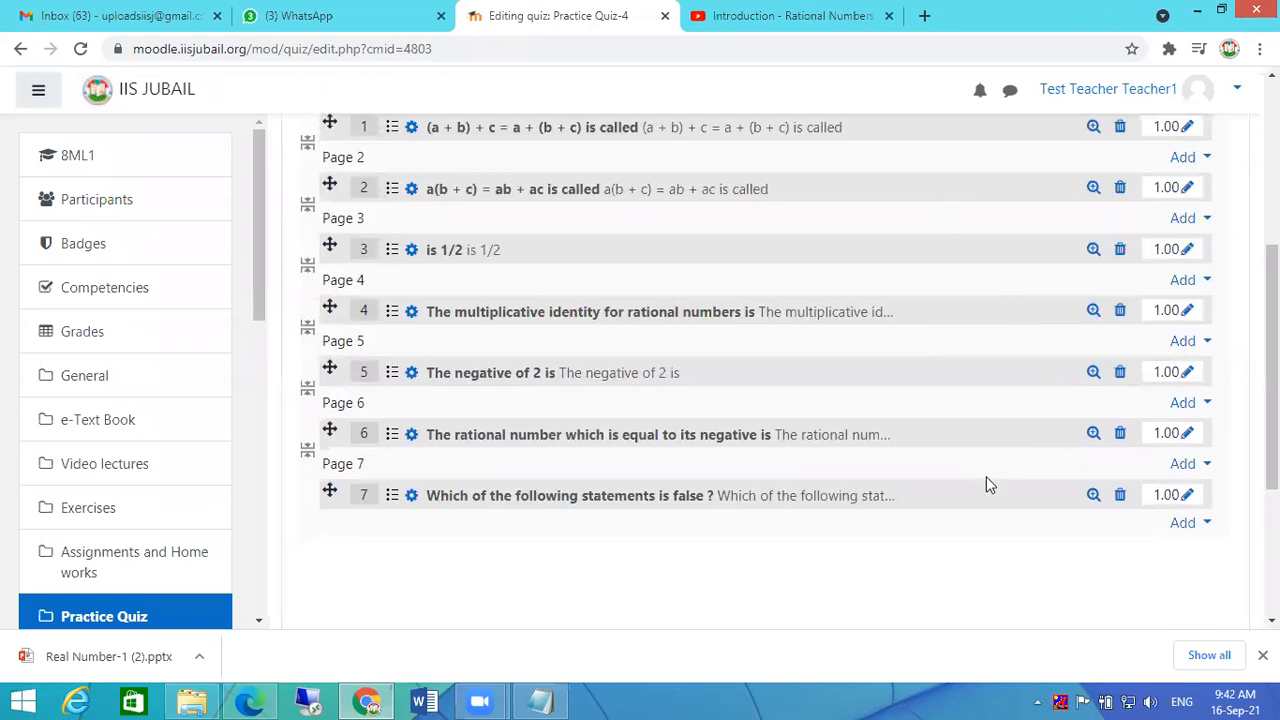
{"action": "left_click", "coordinate": [1203, 524]}
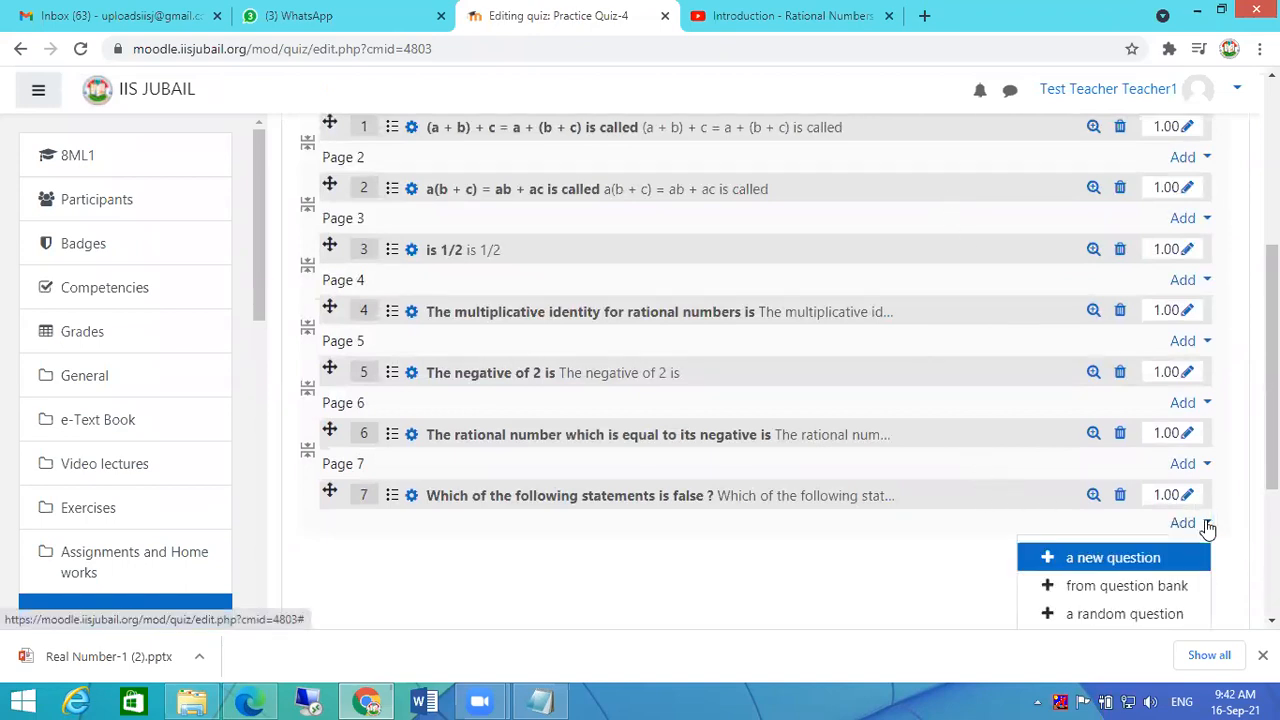
{"action": "left_click", "coordinate": [1130, 586]}
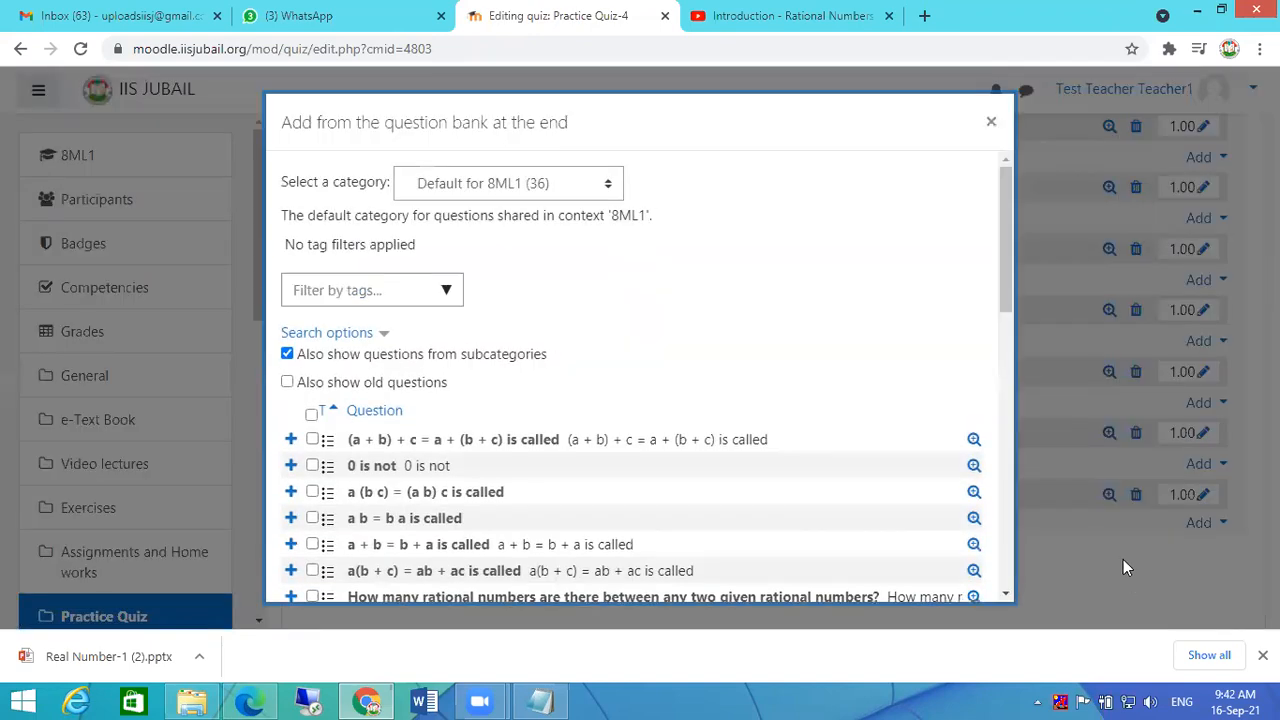
{"action": "scroll", "coordinate": [520, 436], "scroll_direction": "down", "scroll_amount": 3}
{"action": "left_click", "coordinate": [312, 420]}
{"action": "left_click", "coordinate": [312, 394]}
{"action": "left_click", "coordinate": [312, 289]}
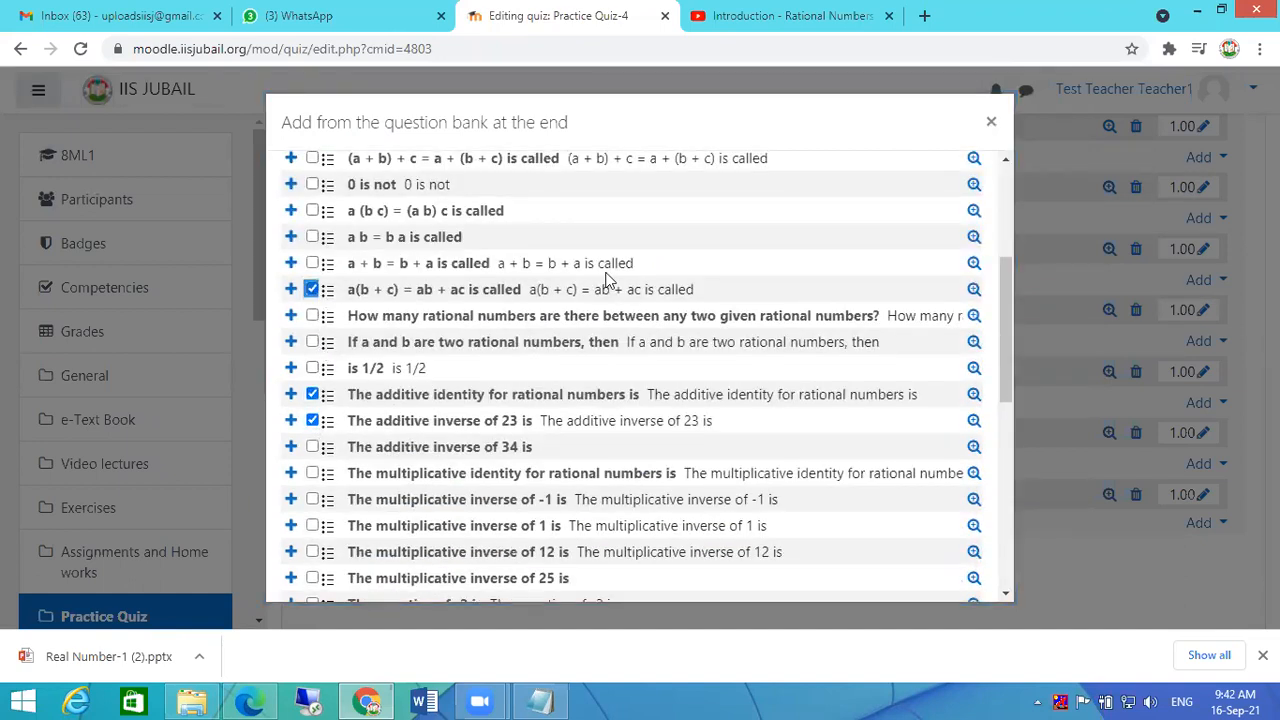
{"action": "scroll", "coordinate": [700, 400], "scroll_direction": "down", "scroll_amount": 4}
{"action": "scroll", "coordinate": [700, 455], "scroll_direction": "down", "scroll_amount": 2}
{"action": "left_click", "coordinate": [365, 580]}
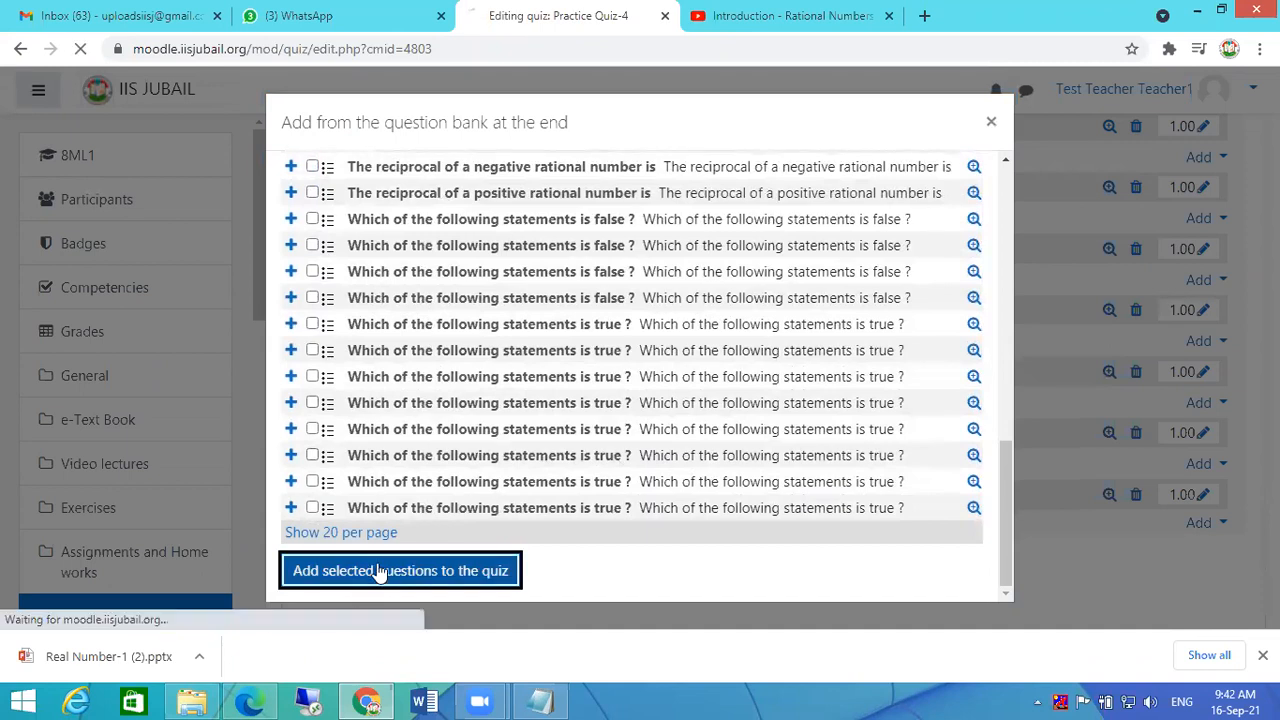
Set the mark of question 2, a(b + c) = ab + ac is called, to 2 and look over the question list and total marks.
{"action": "scroll", "coordinate": [1022, 333], "scroll_direction": "down", "scroll_amount": 1}
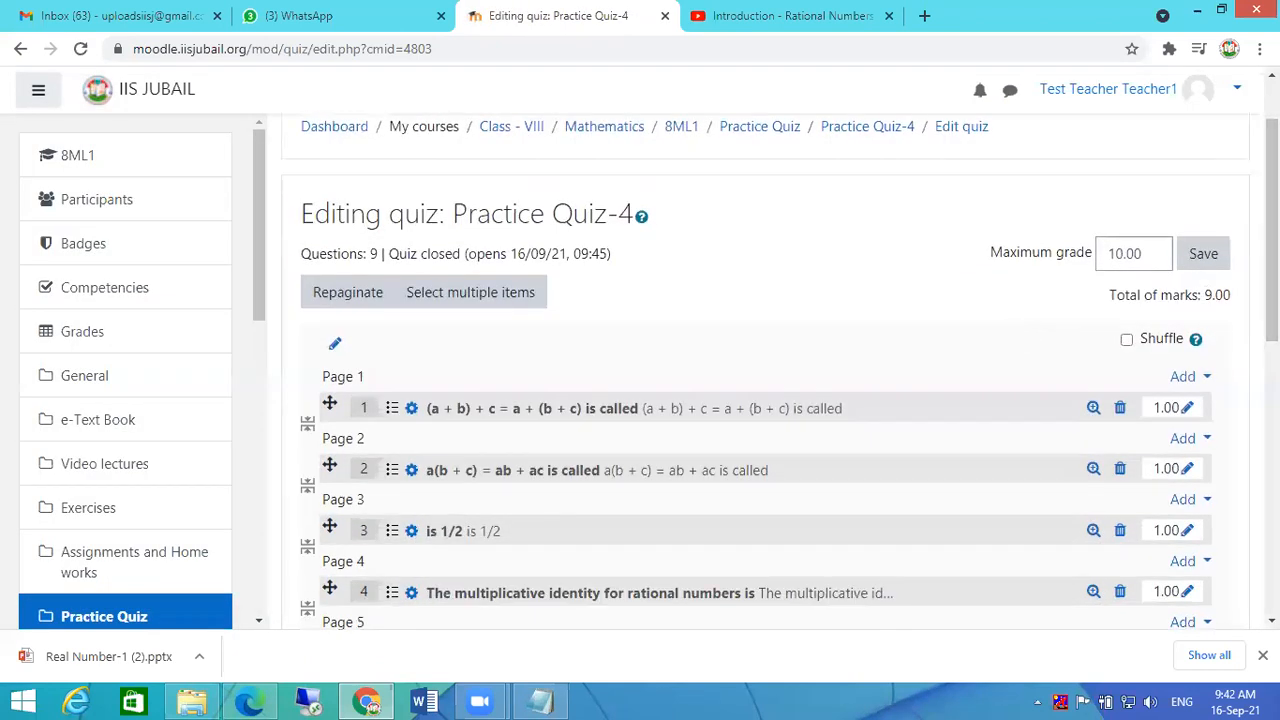
{"action": "scroll", "coordinate": [1200, 330], "scroll_direction": "down", "scroll_amount": 2}
{"action": "left_click", "coordinate": [1187, 283]}
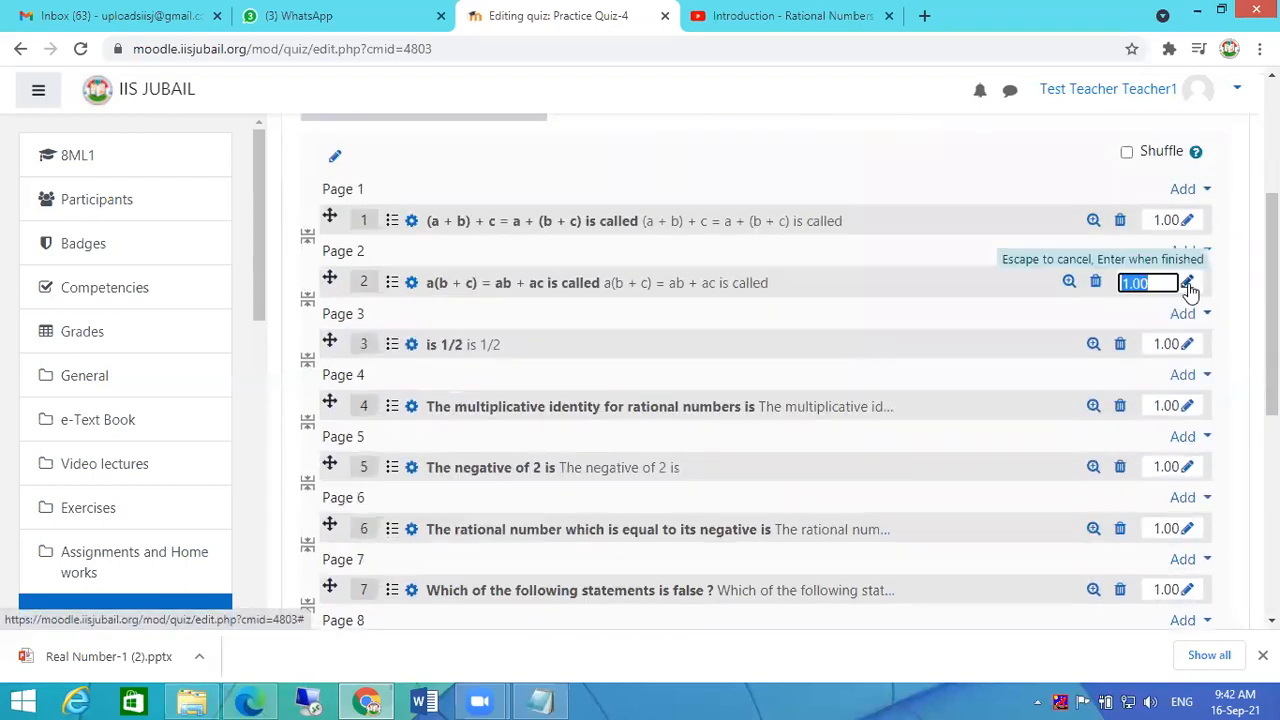
{"action": "type", "text": "2"}
{"action": "key", "text": "Return"}
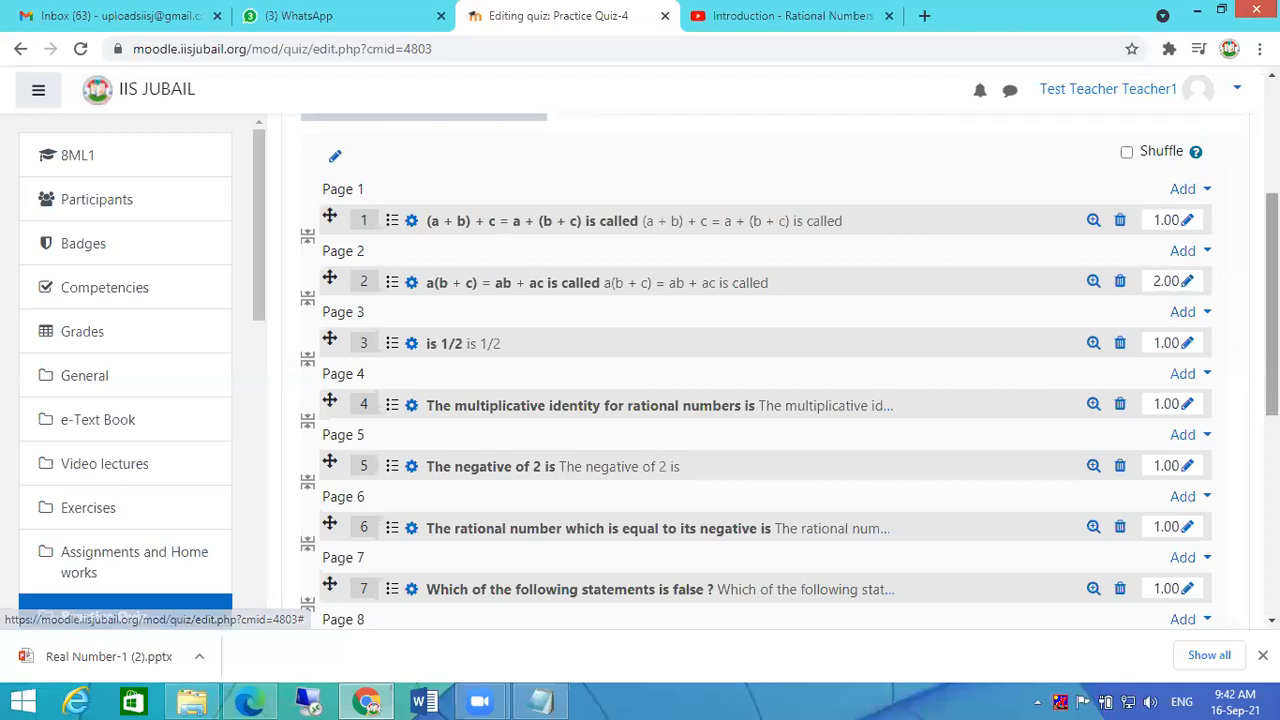
{"action": "scroll", "coordinate": [1165, 362], "scroll_direction": "up", "scroll_amount": 2}
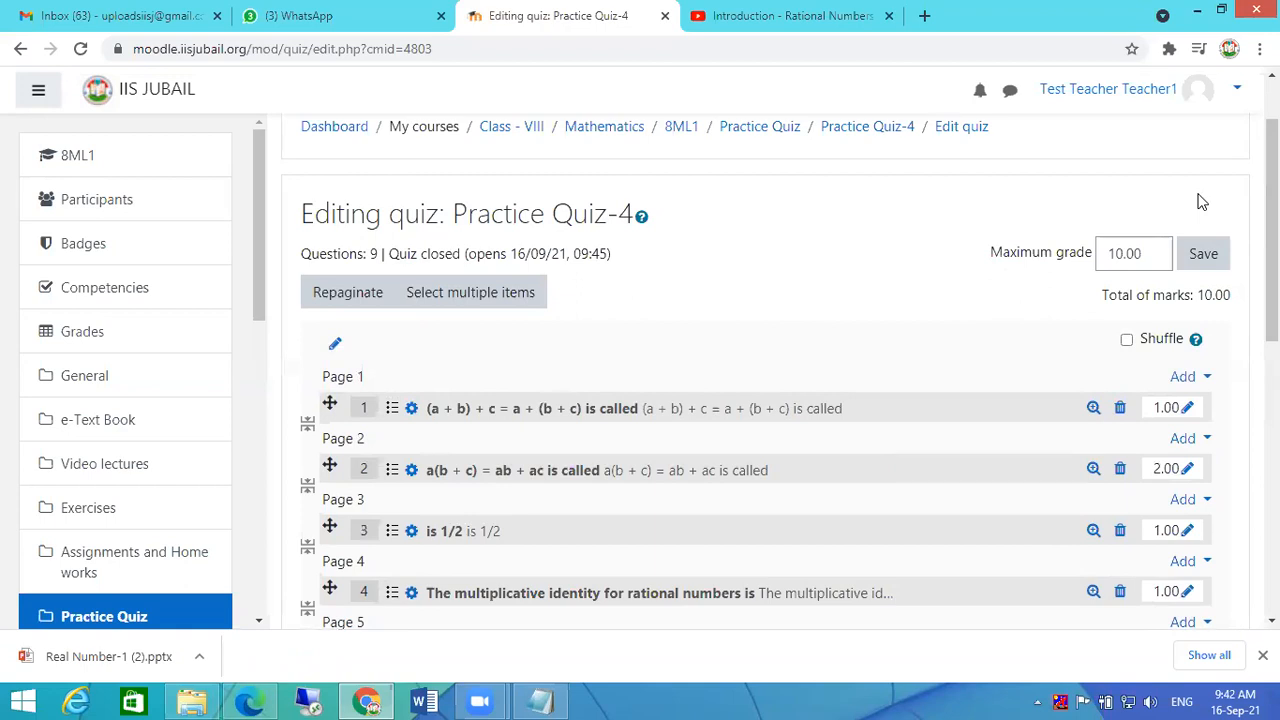
{"action": "scroll", "coordinate": [808, 266], "scroll_direction": "down", "scroll_amount": 7}
{"action": "scroll", "coordinate": [957, 258], "scroll_direction": "up", "scroll_amount": 3}
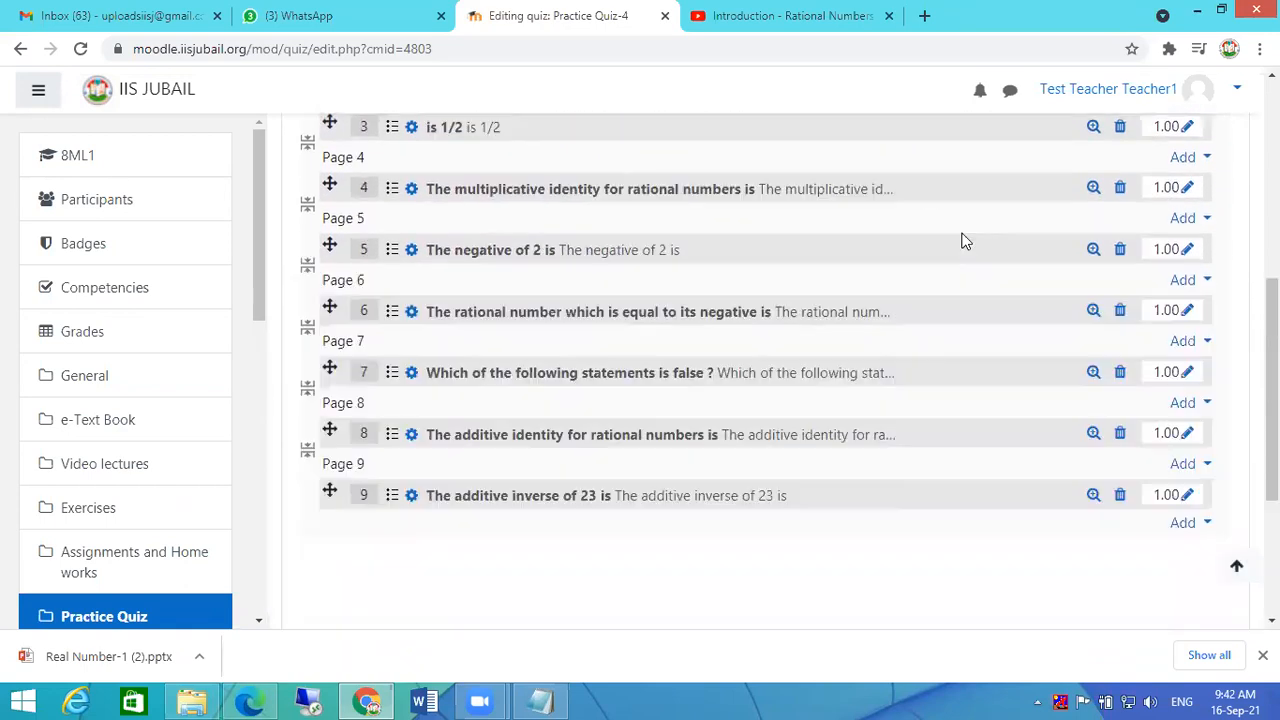
{"action": "scroll", "coordinate": [965, 240], "scroll_direction": "up", "scroll_amount": 5}
Return to the Practice Quiz-4 page, open the start confirmation for a quiz preview and cancel it.
{"action": "left_click", "coordinate": [857, 224]}
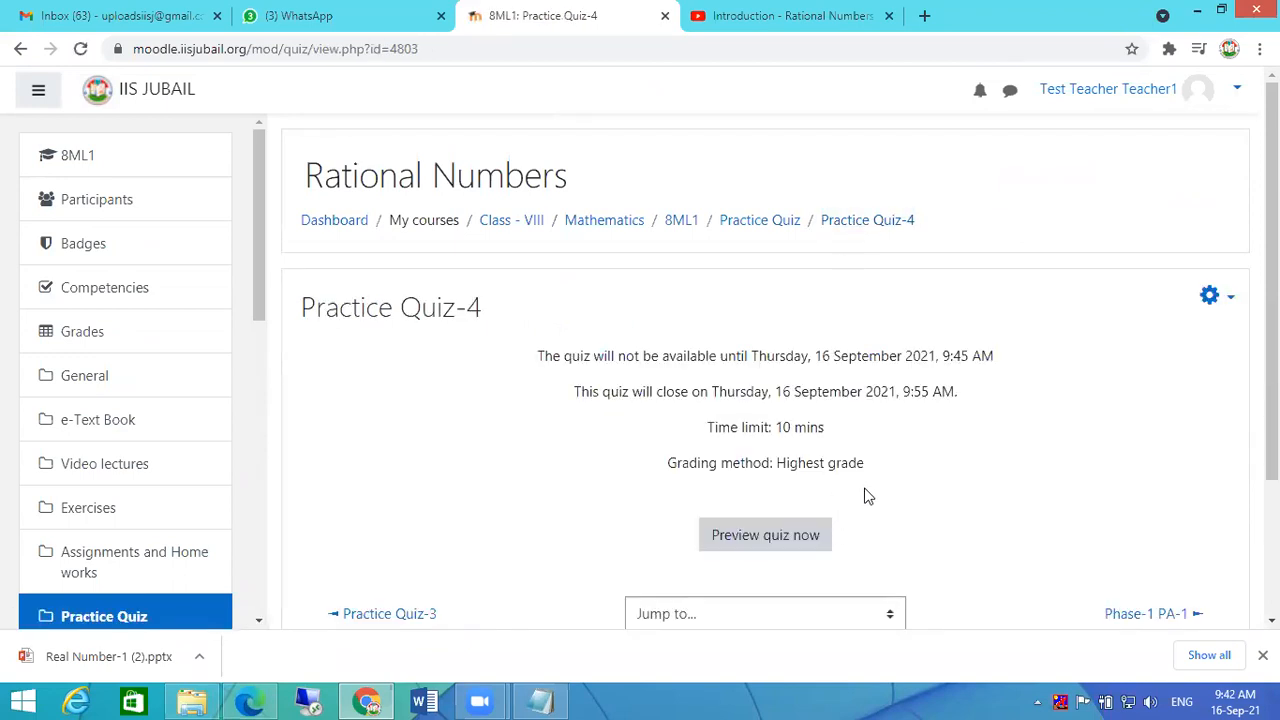
{"action": "left_click", "coordinate": [763, 540]}
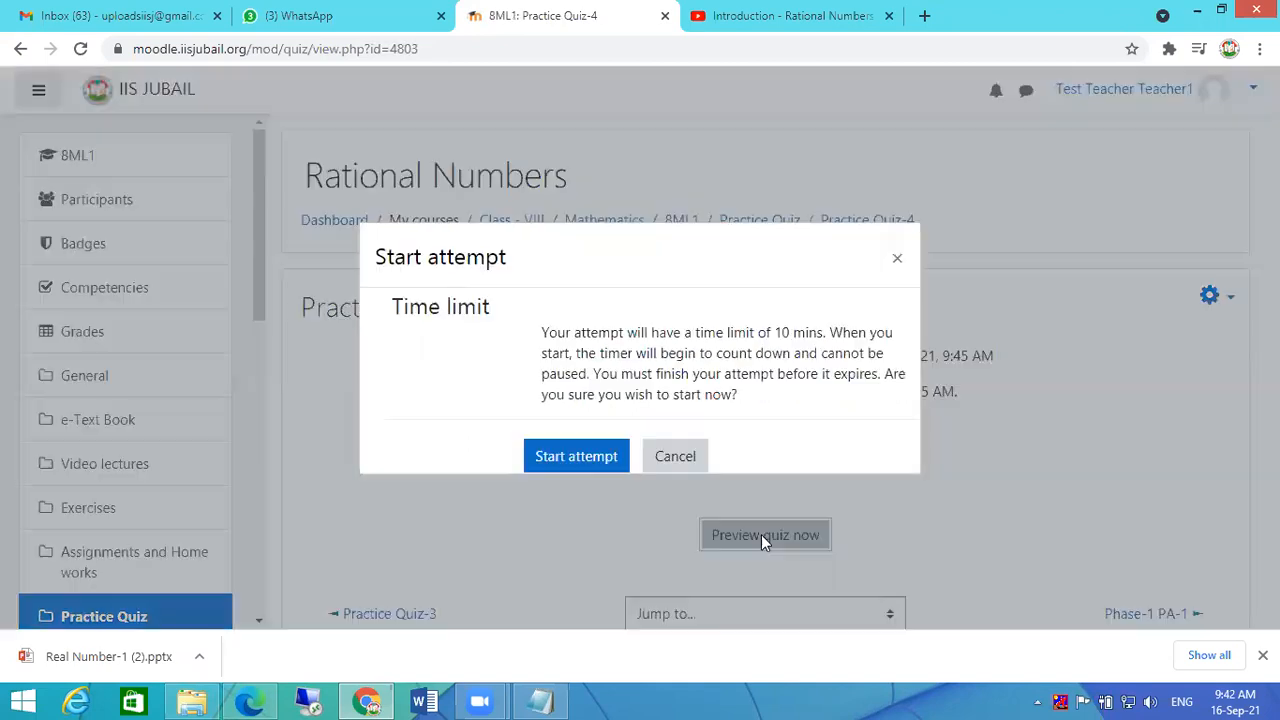
{"action": "left_click", "coordinate": [688, 456]}
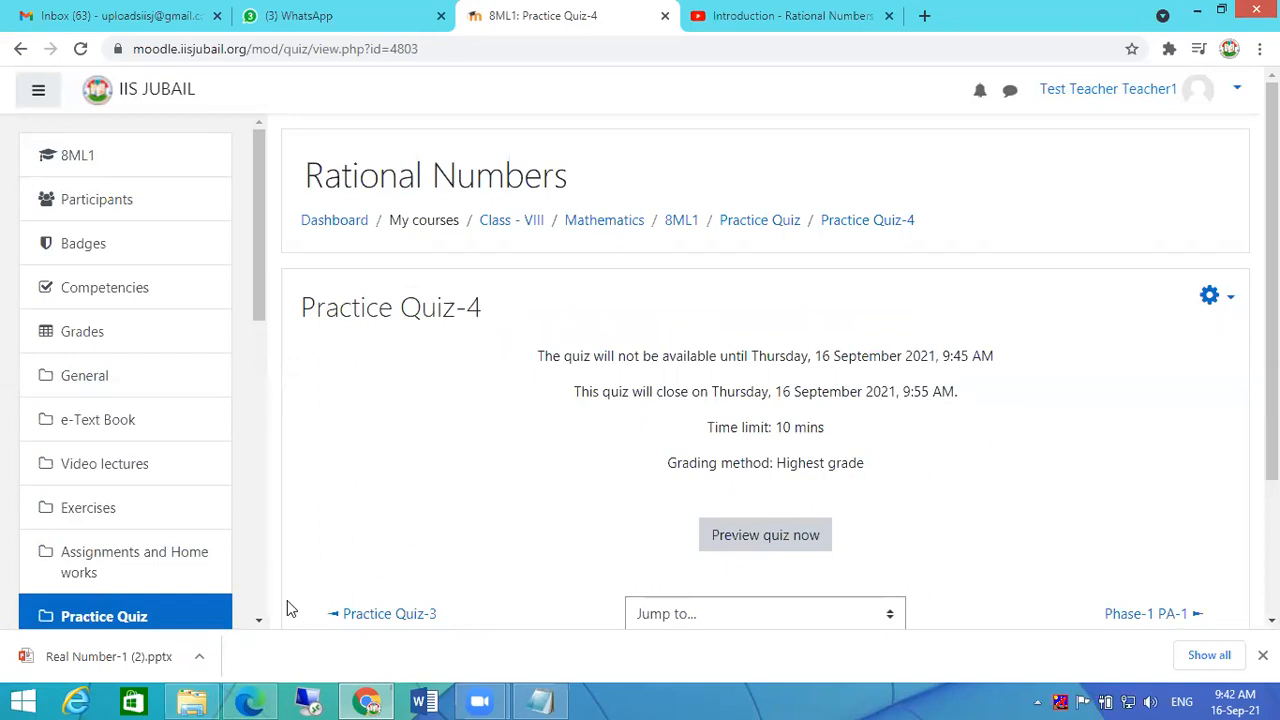
Switch to the student's session in Microsoft Edge, reload the Rational Numbers course page and find the Assignments and Home works section.
{"action": "left_click", "coordinate": [252, 700]}
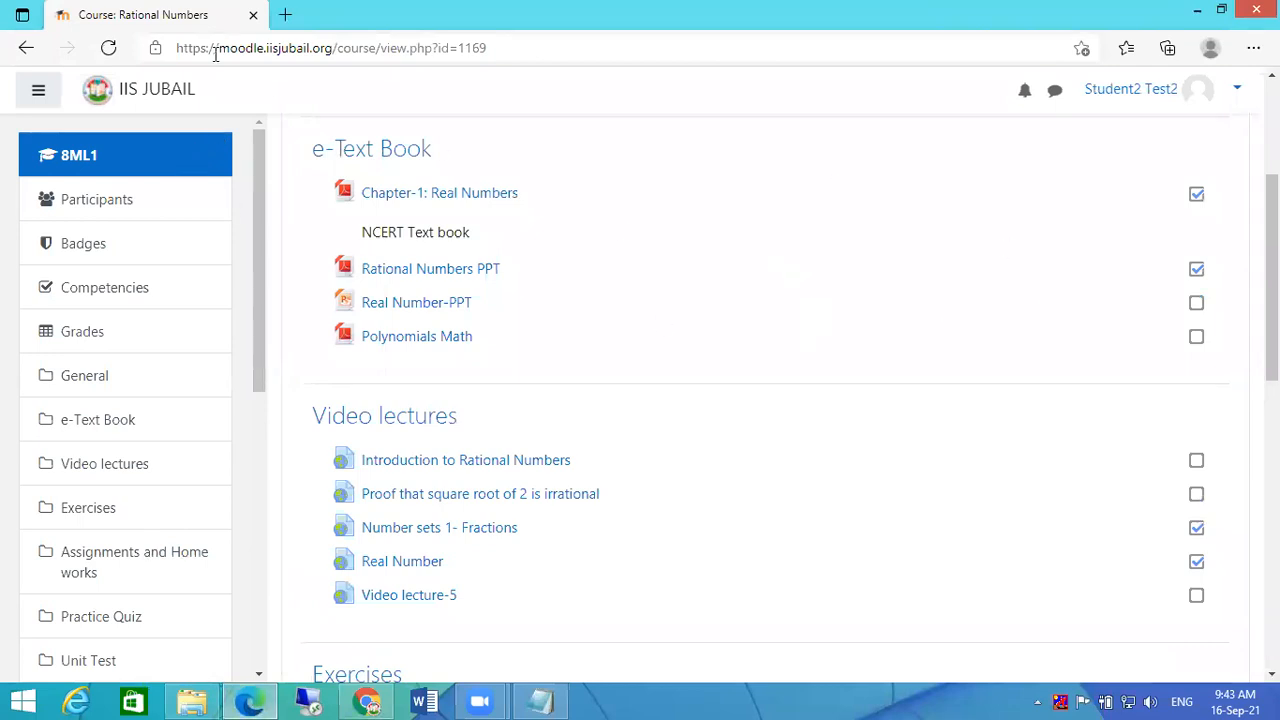
{"action": "left_click", "coordinate": [108, 48]}
{"action": "scroll", "coordinate": [962, 316], "scroll_direction": "down", "scroll_amount": 5}
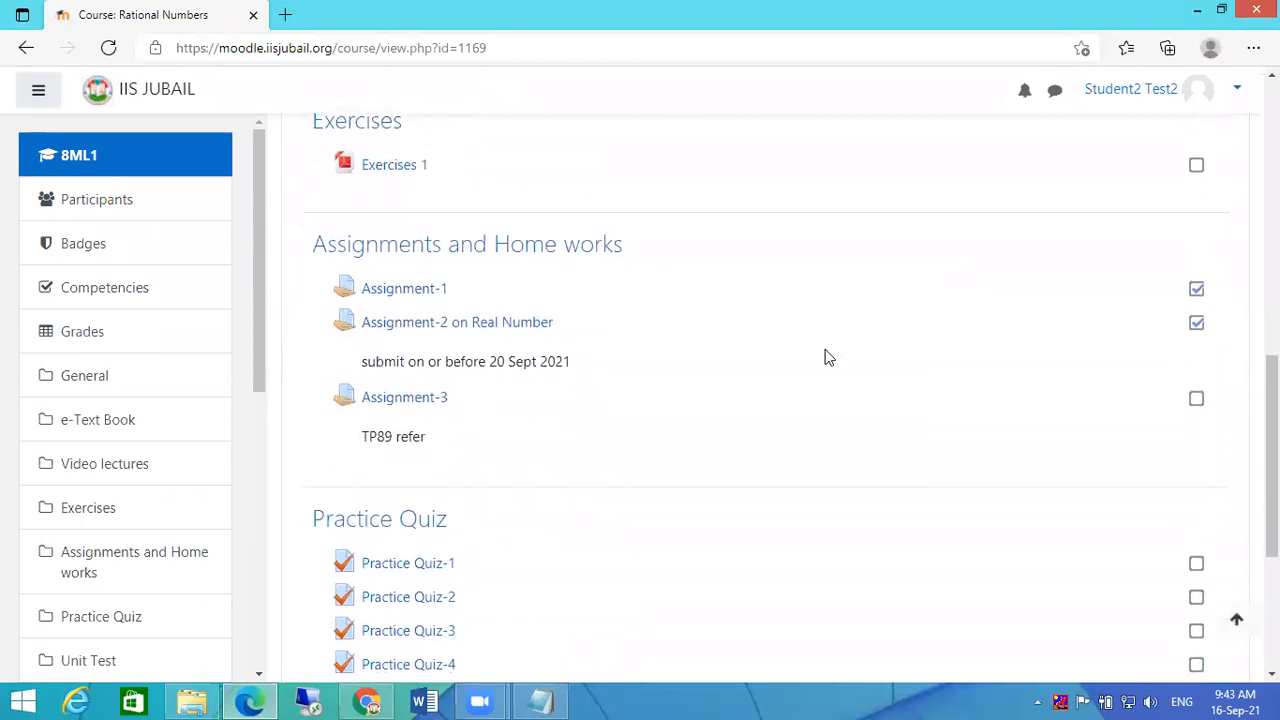
Open Assignment-3 as the student and look over its attached file, submission status and due date.
{"action": "left_click", "coordinate": [405, 398]}
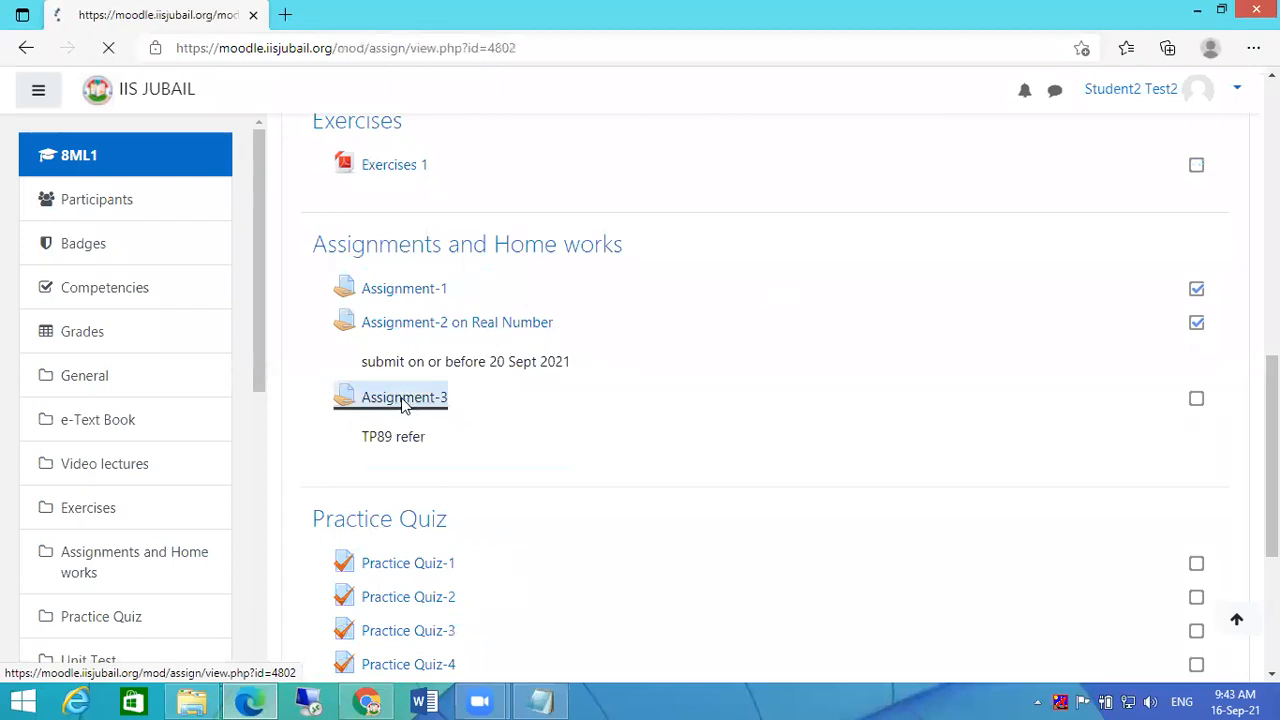
{"action": "scroll", "coordinate": [1197, 457], "scroll_direction": "down", "scroll_amount": 3}
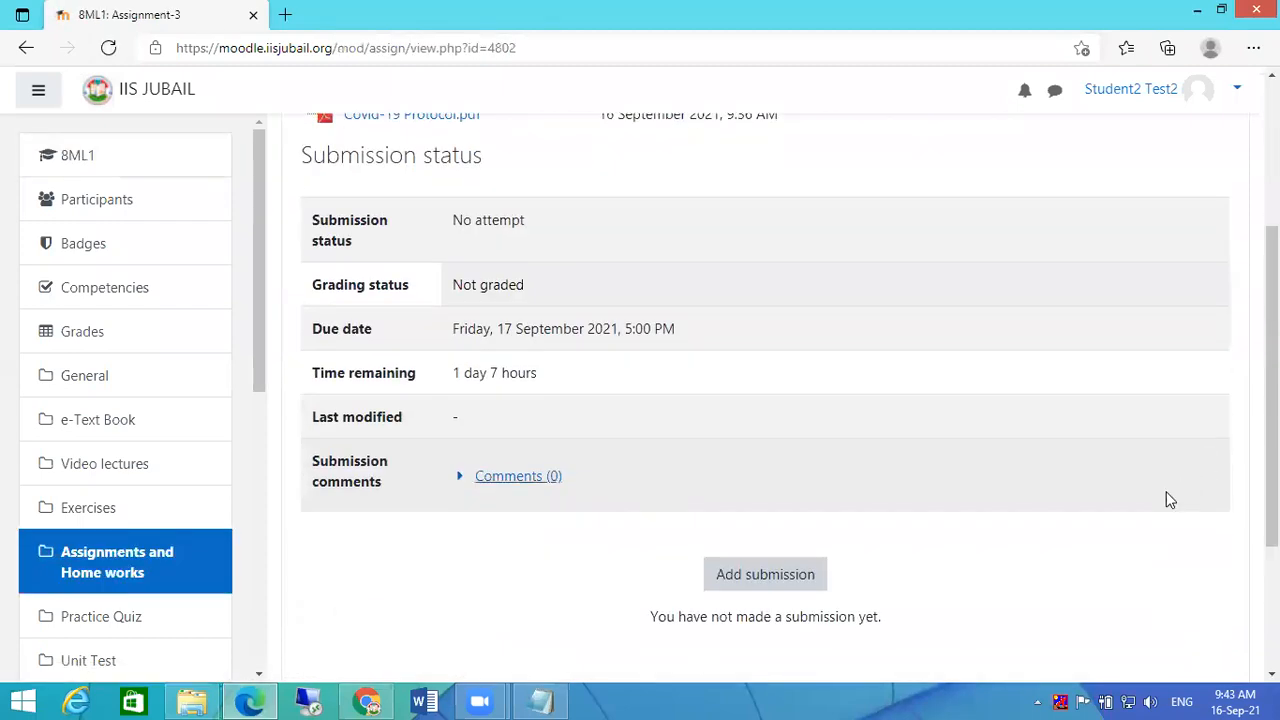
{"action": "scroll", "coordinate": [1166, 497], "scroll_direction": "down", "scroll_amount": 3}
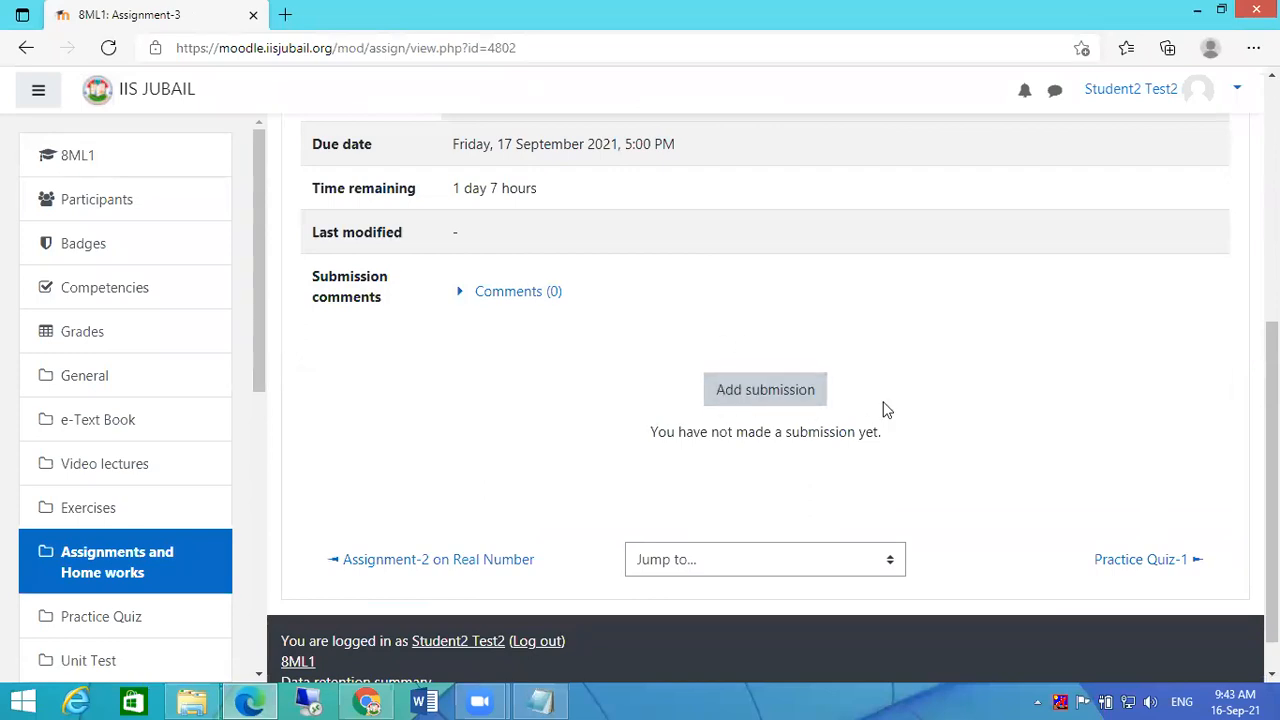
{"action": "scroll", "coordinate": [897, 370], "scroll_direction": "up", "scroll_amount": 2}
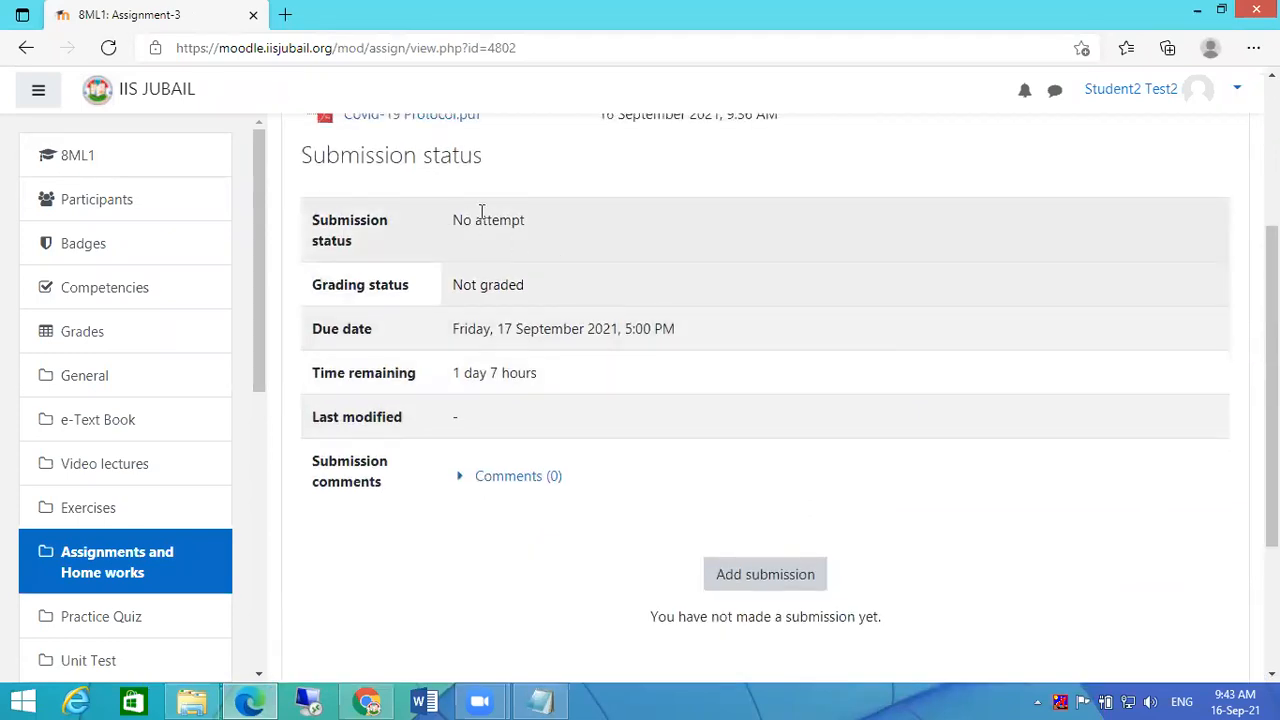
{"action": "scroll", "coordinate": [652, 274], "scroll_direction": "up", "scroll_amount": 1}
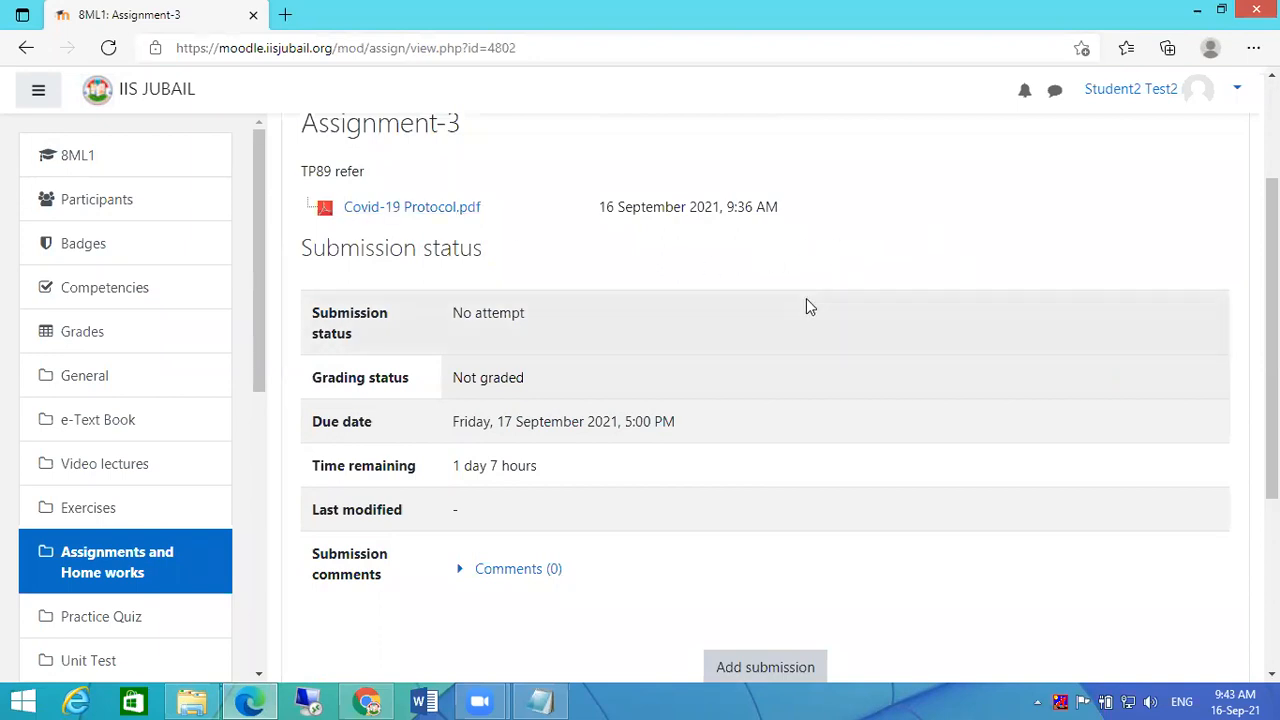
{"action": "scroll", "coordinate": [812, 294], "scroll_direction": "down", "scroll_amount": 3}
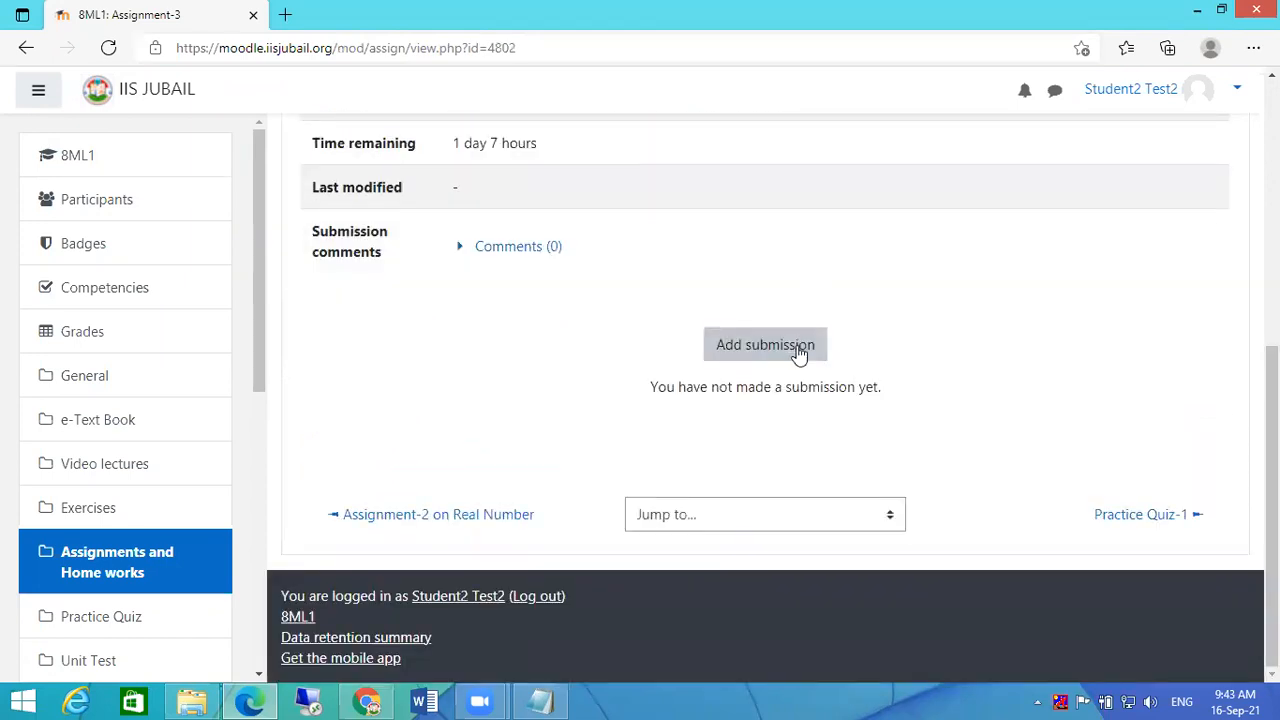
Start a submission for Assignment-3 and enter the online text "hjhjh fhfhkjh fjhfs hf hfs hj dsf dfsfjjf hhsdfjhfs f sdhjhjk".
{"action": "left_click", "coordinate": [790, 350]}
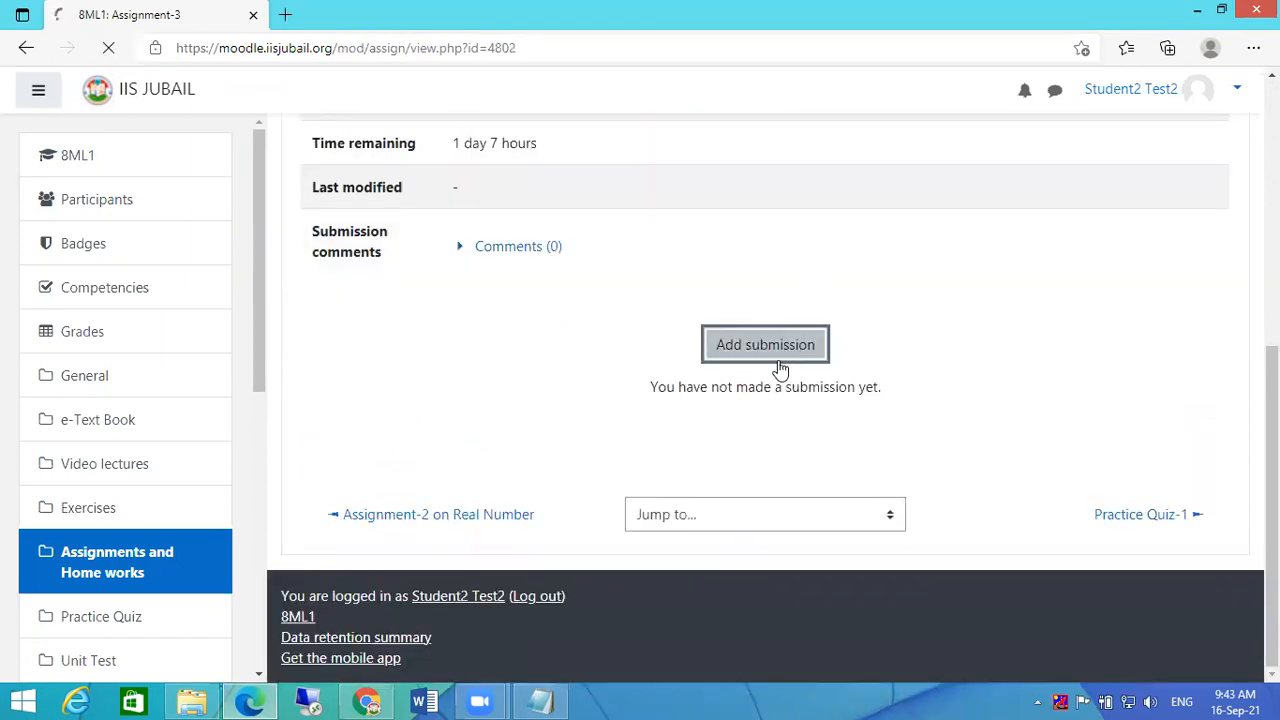
{"action": "scroll", "coordinate": [857, 318], "scroll_direction": "down", "scroll_amount": 2}
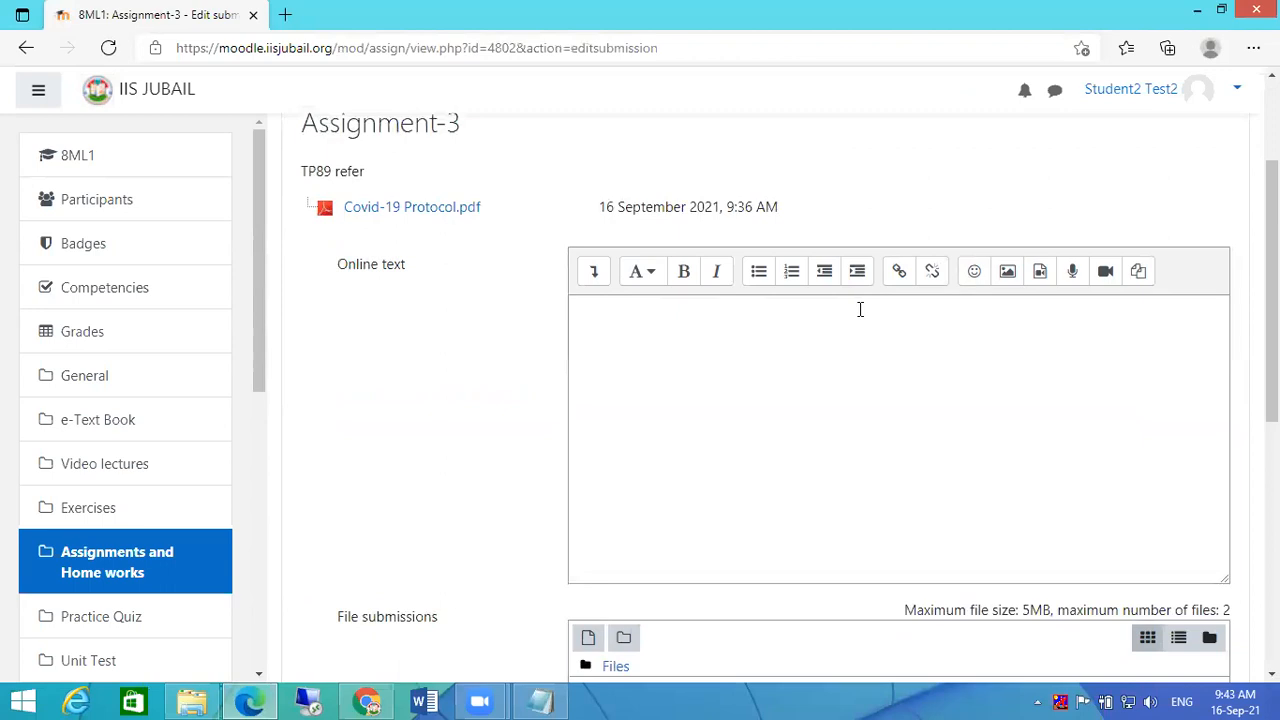
{"action": "left_click", "coordinate": [845, 340]}
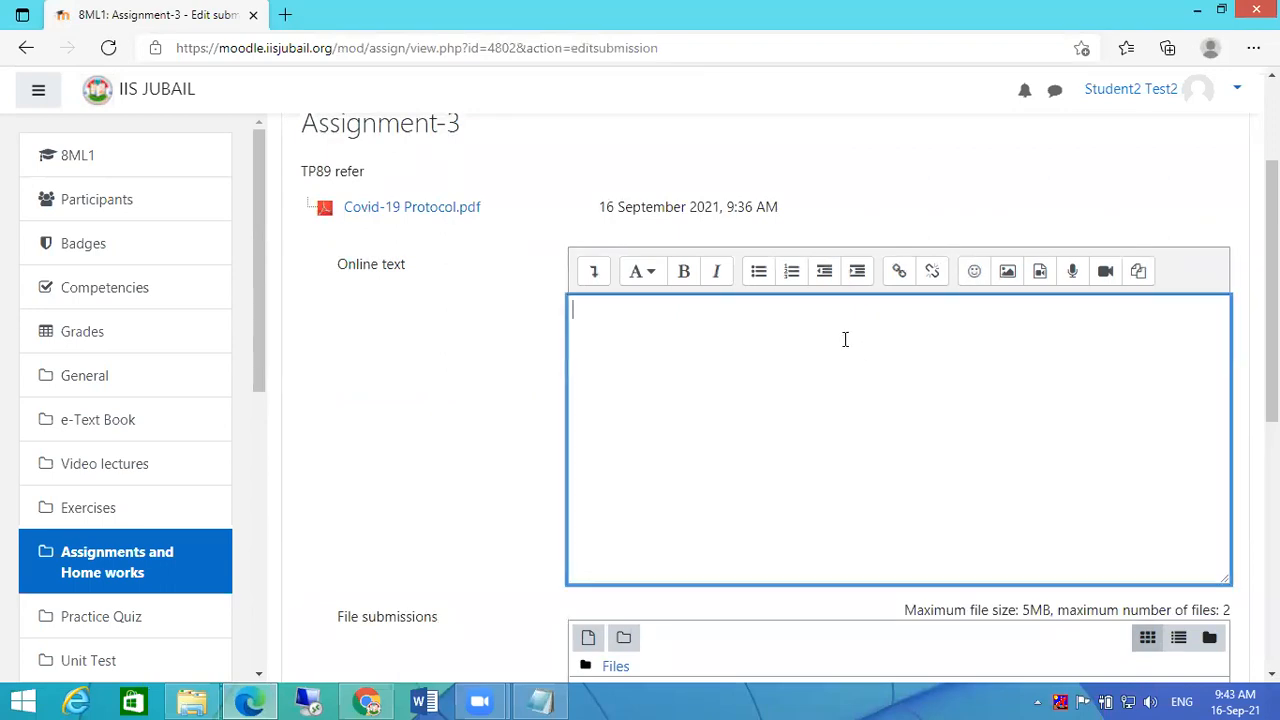
{"action": "type", "text": "hjhjh fhfhkjh f"}
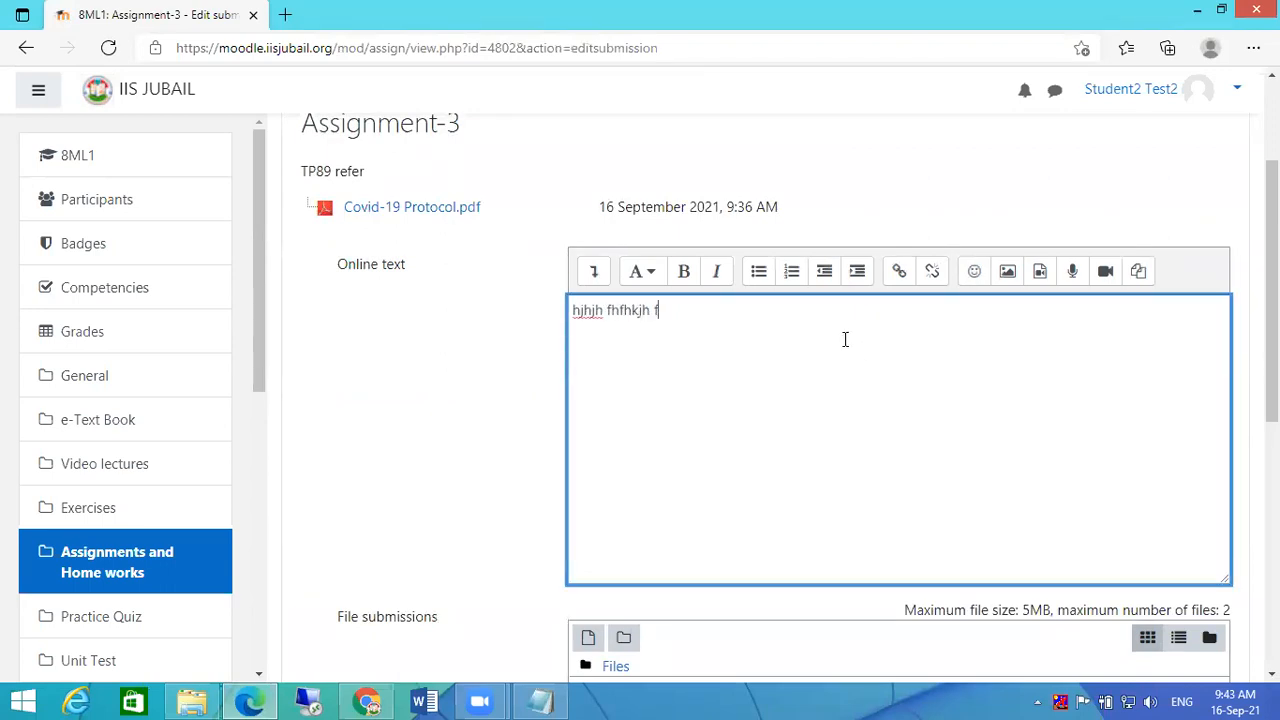
{"action": "type", "text": "jhfs hf hfs hj dsf dfsfjjf"}
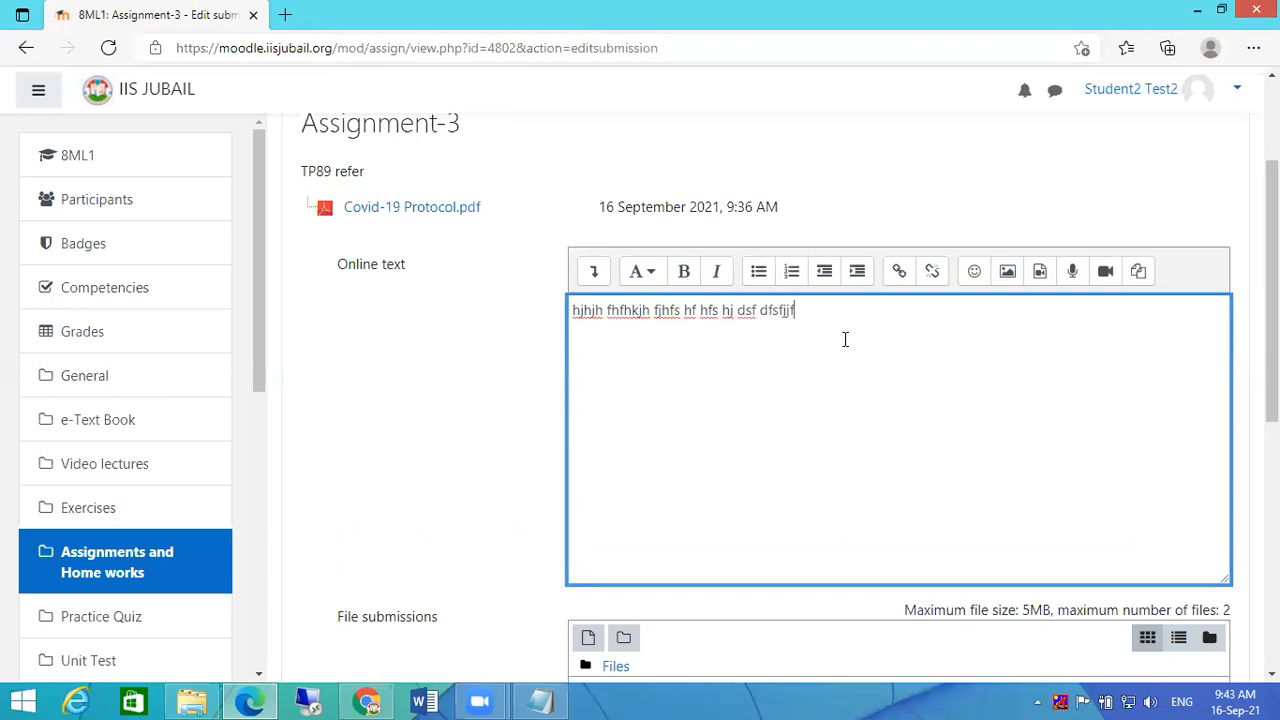
{"action": "type", "text": "  hhsdfjhfs f sdhjhjk"}
Record a short audio clip, allowing microphone access, and attach it to the submission's online text.
{"action": "left_click", "coordinate": [1074, 275]}
{"action": "left_click", "coordinate": [660, 413]}
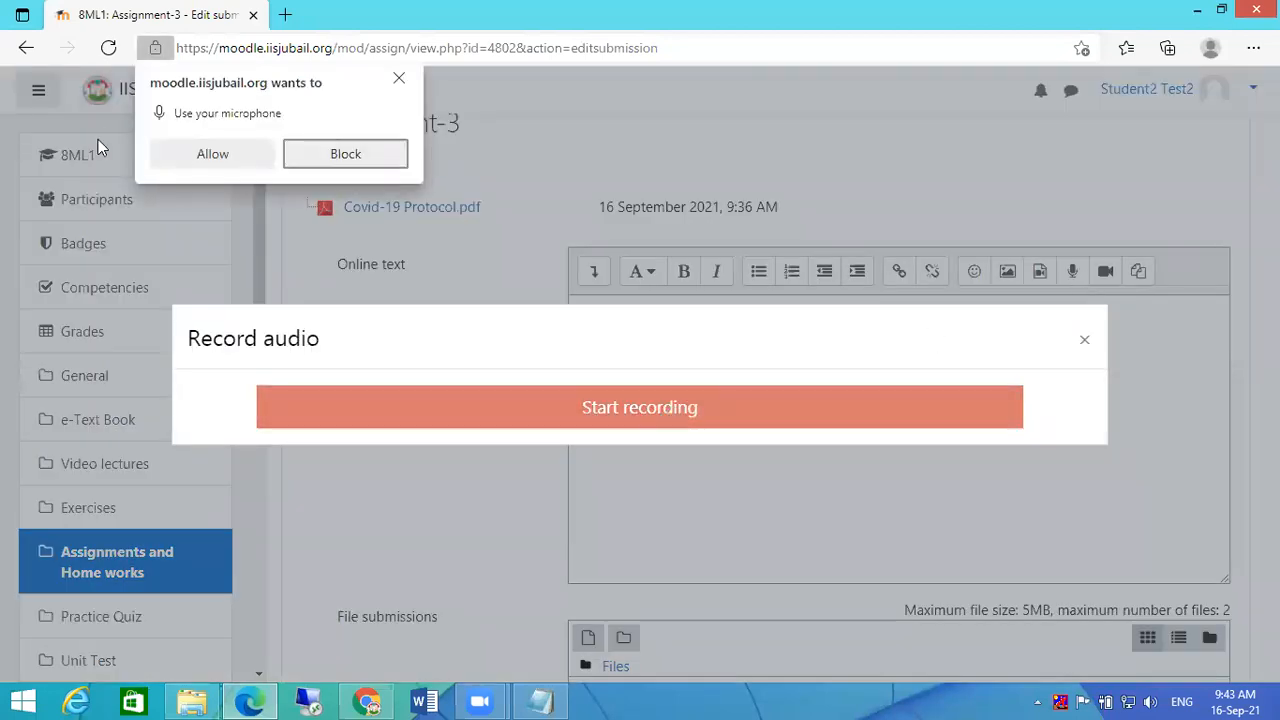
{"action": "left_click", "coordinate": [201, 160]}
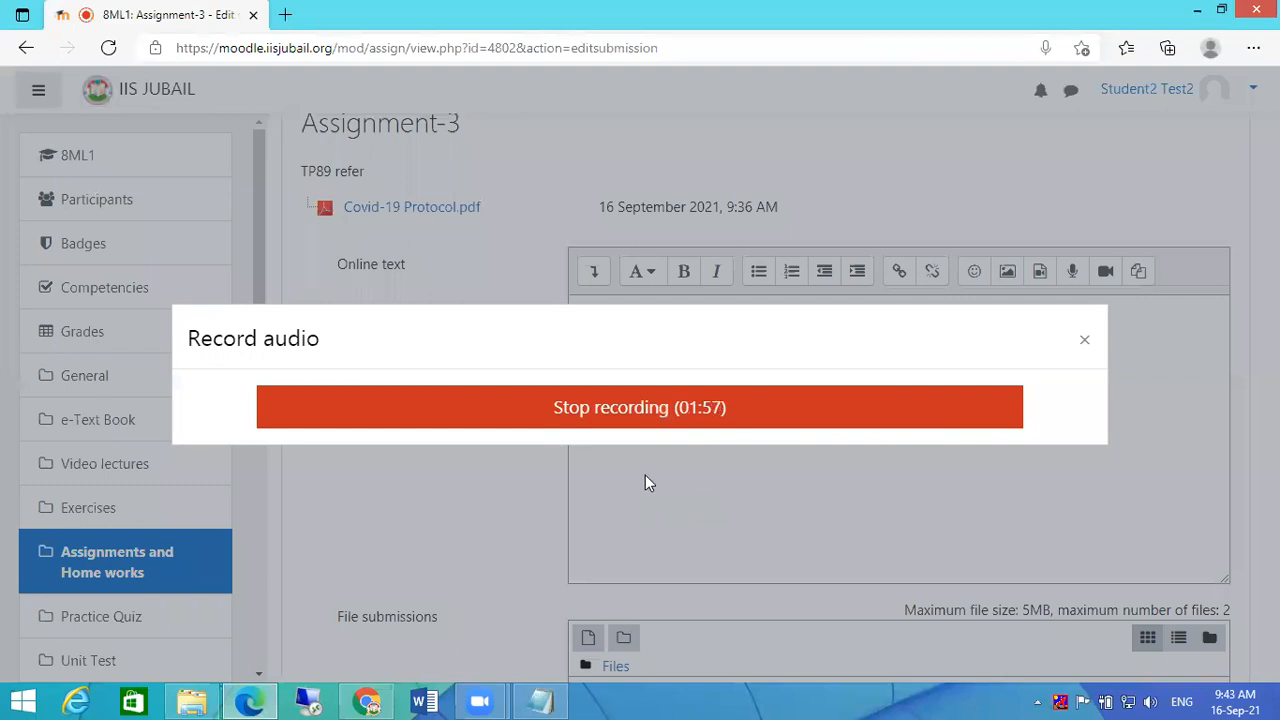
{"action": "left_click", "coordinate": [609, 415]}
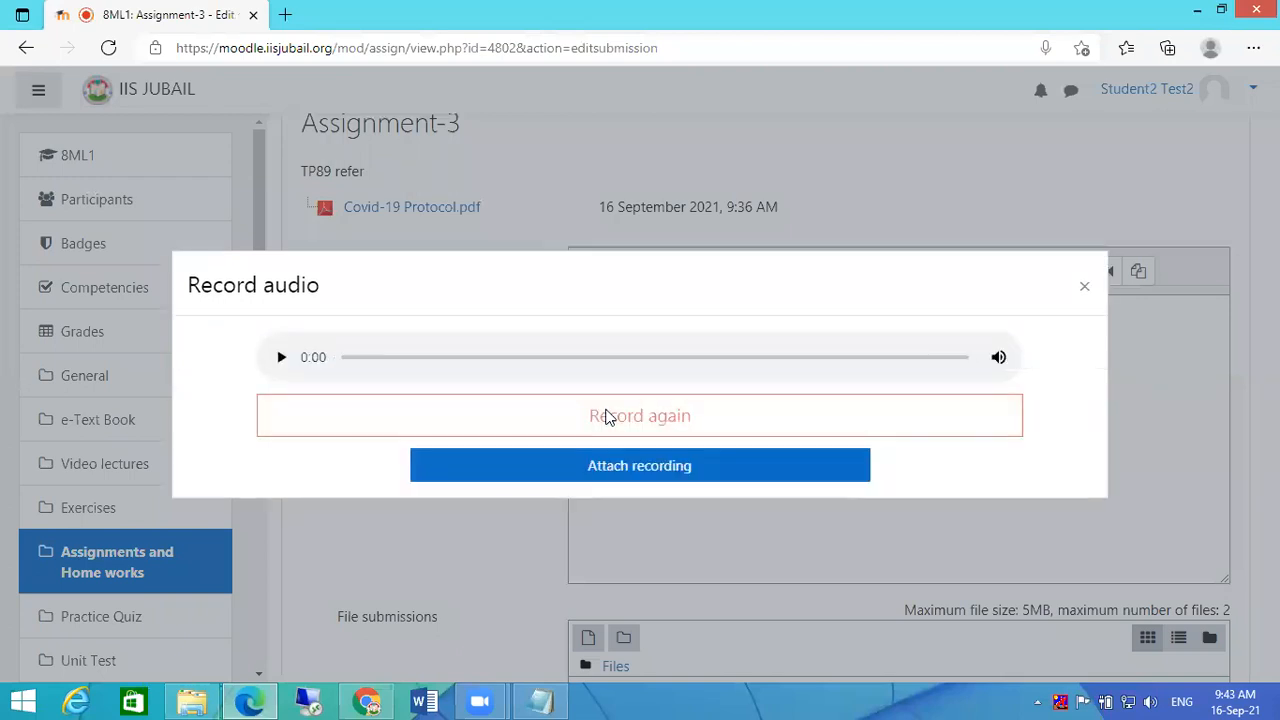
{"action": "left_click", "coordinate": [659, 470]}
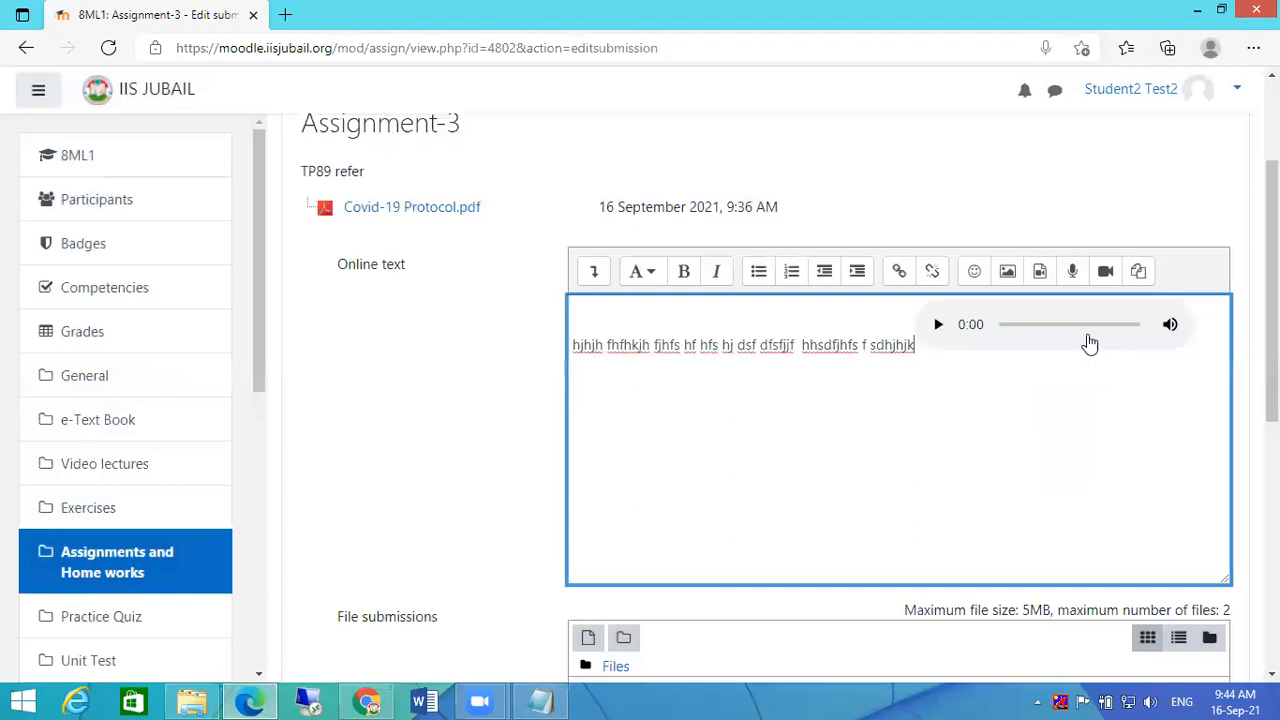
Record a short video clip, allowing camera access, and attach it to the submission's online text.
{"action": "left_click", "coordinate": [1105, 272]}
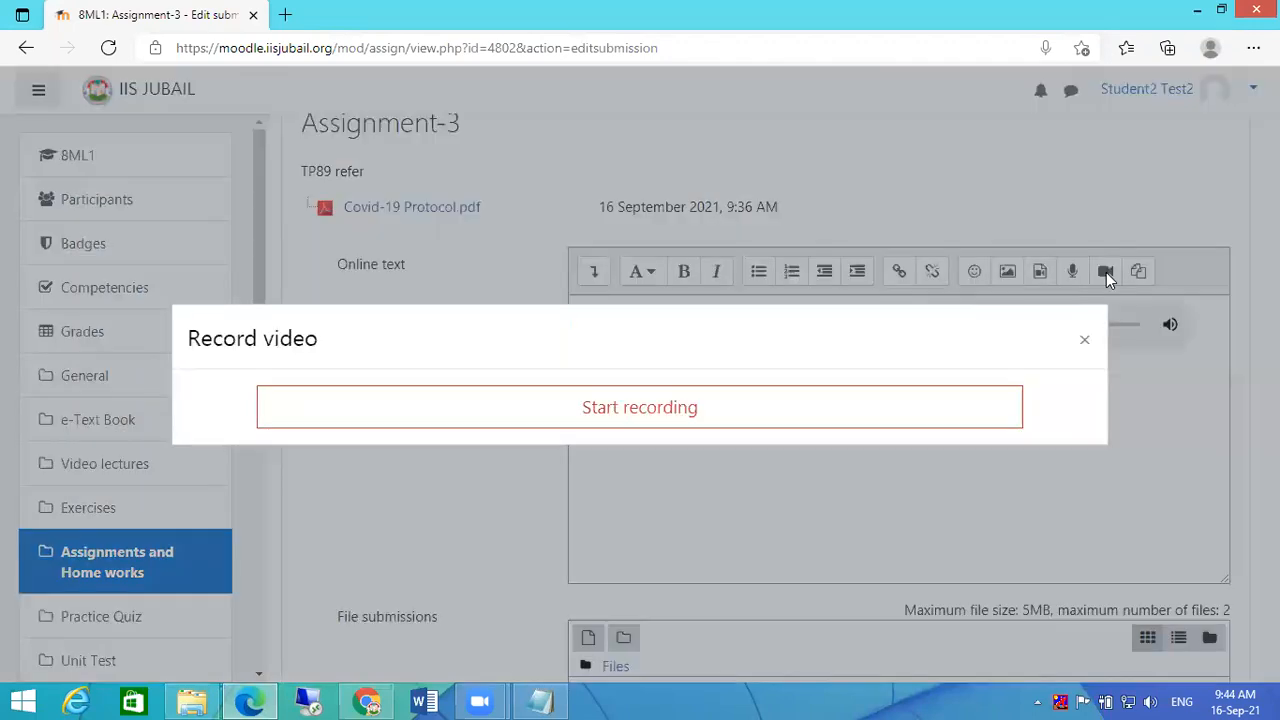
{"action": "left_click", "coordinate": [728, 414]}
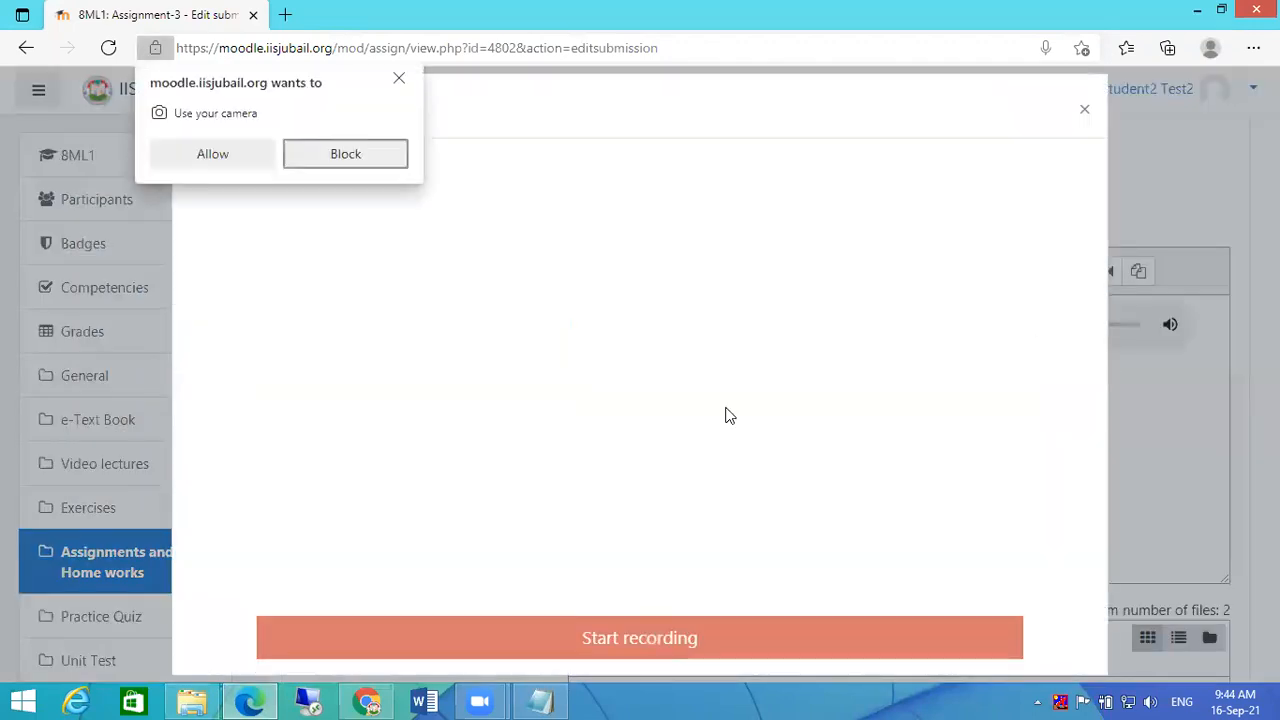
{"action": "left_click", "coordinate": [212, 155]}
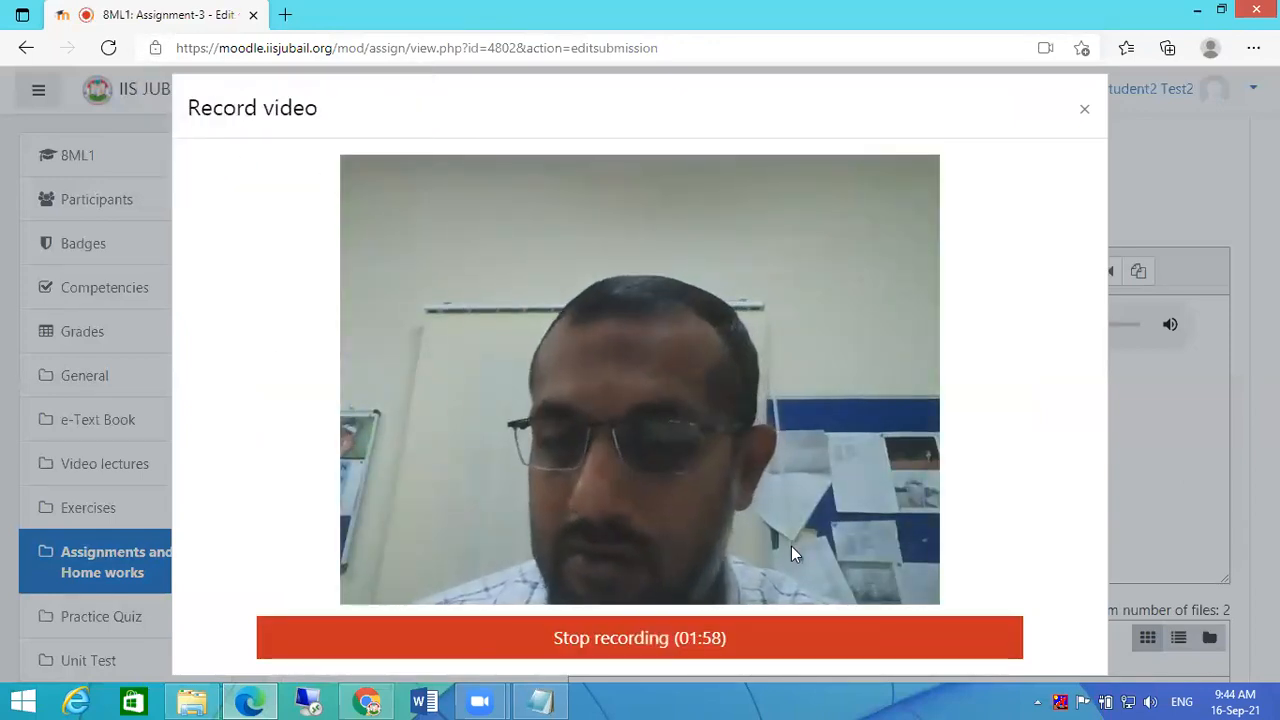
{"action": "left_click_drag", "start_coordinate": [954, 117], "coordinate": [952, 63]}
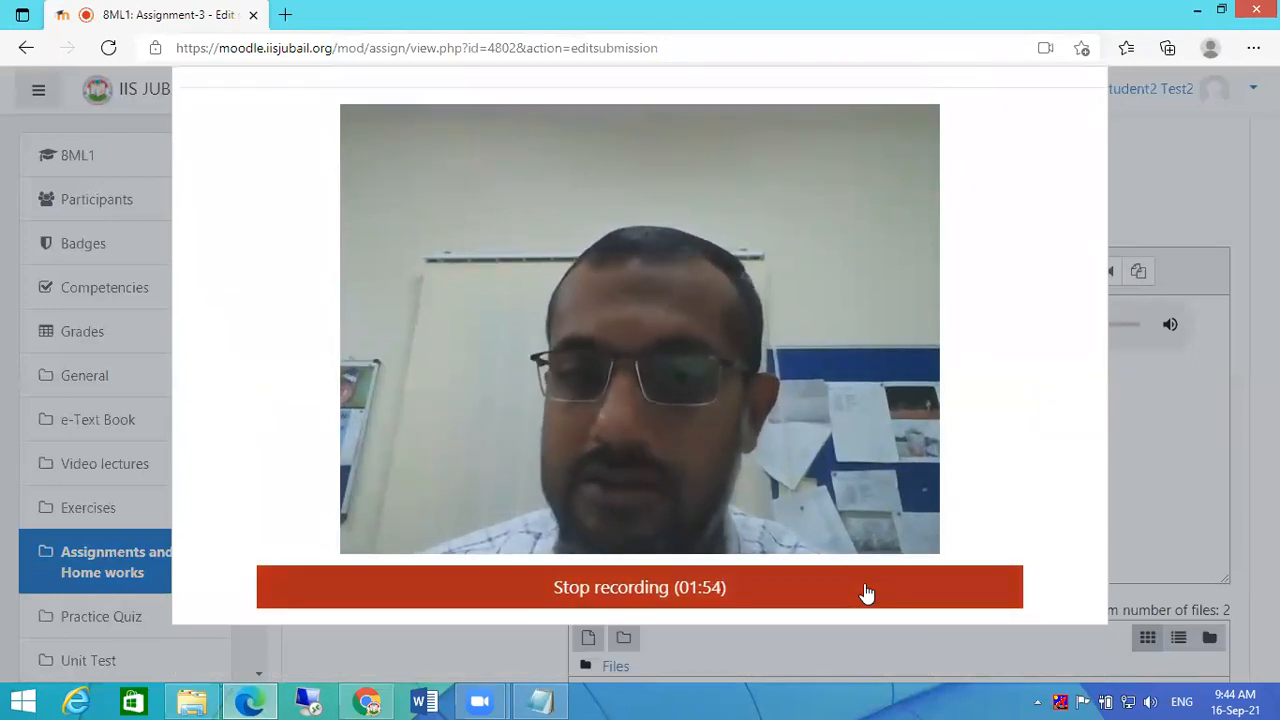
{"action": "left_click", "coordinate": [802, 591]}
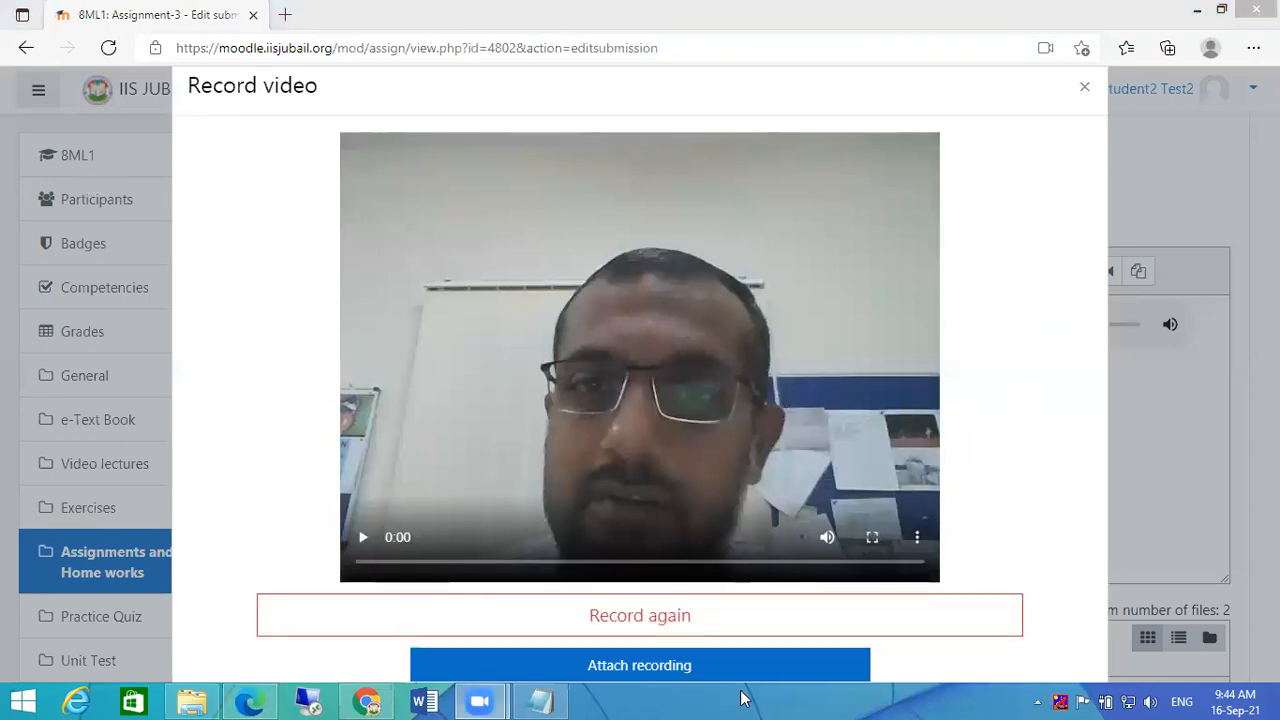
{"action": "left_click", "coordinate": [709, 668]}
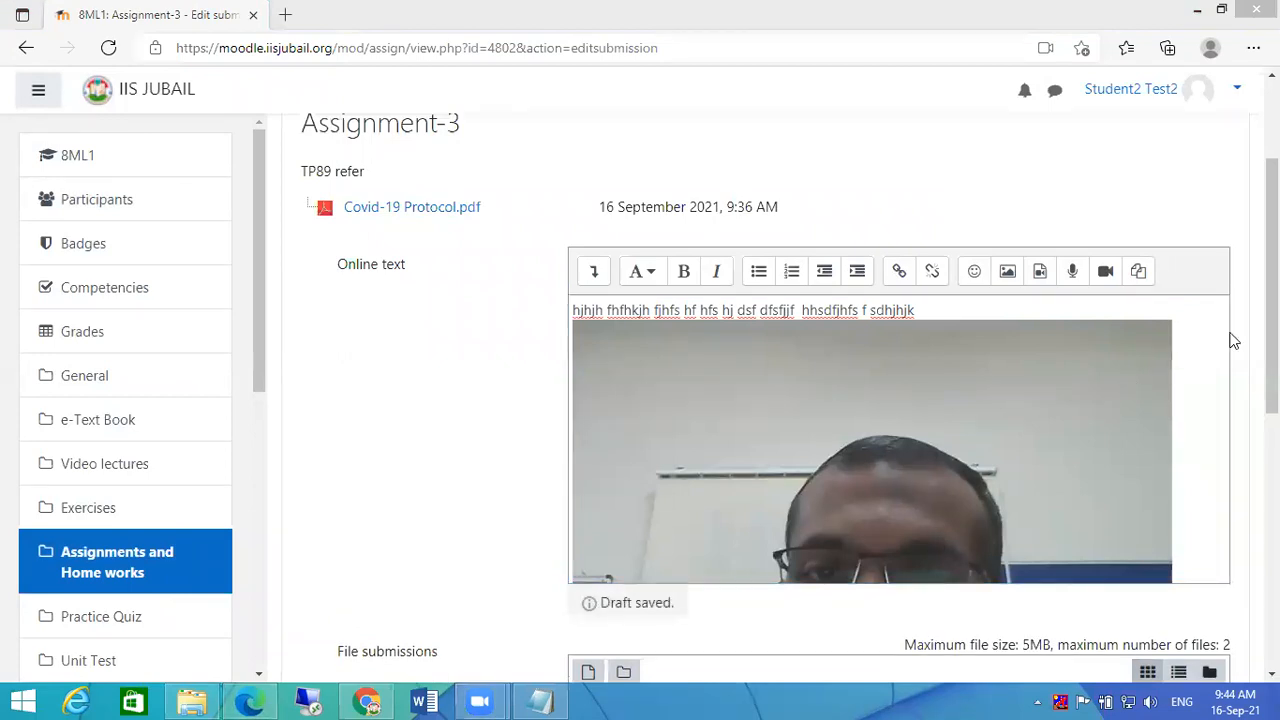
Add Covid-19 Protocol.pdf from the Desktop folder to the file submissions and save the Assignment-3 submission.
{"action": "left_click_drag", "start_coordinate": [1272, 285], "coordinate": [1272, 373]}
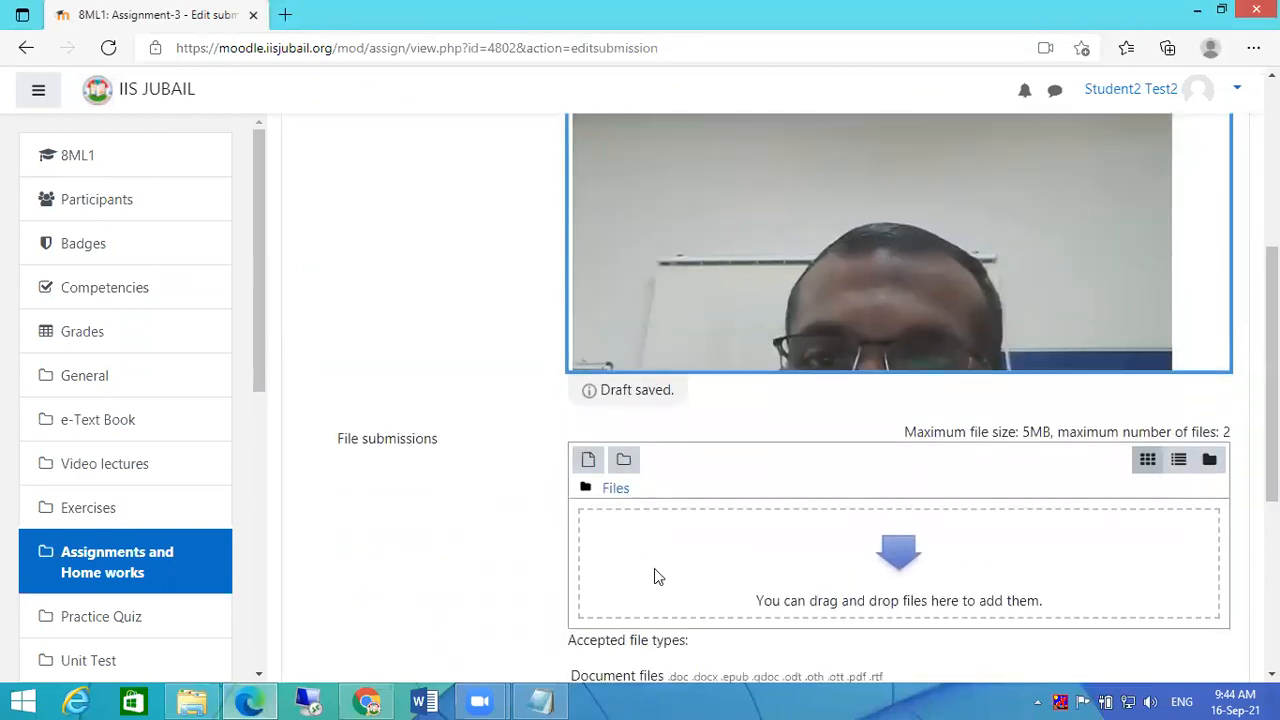
{"action": "left_click", "coordinate": [185, 700]}
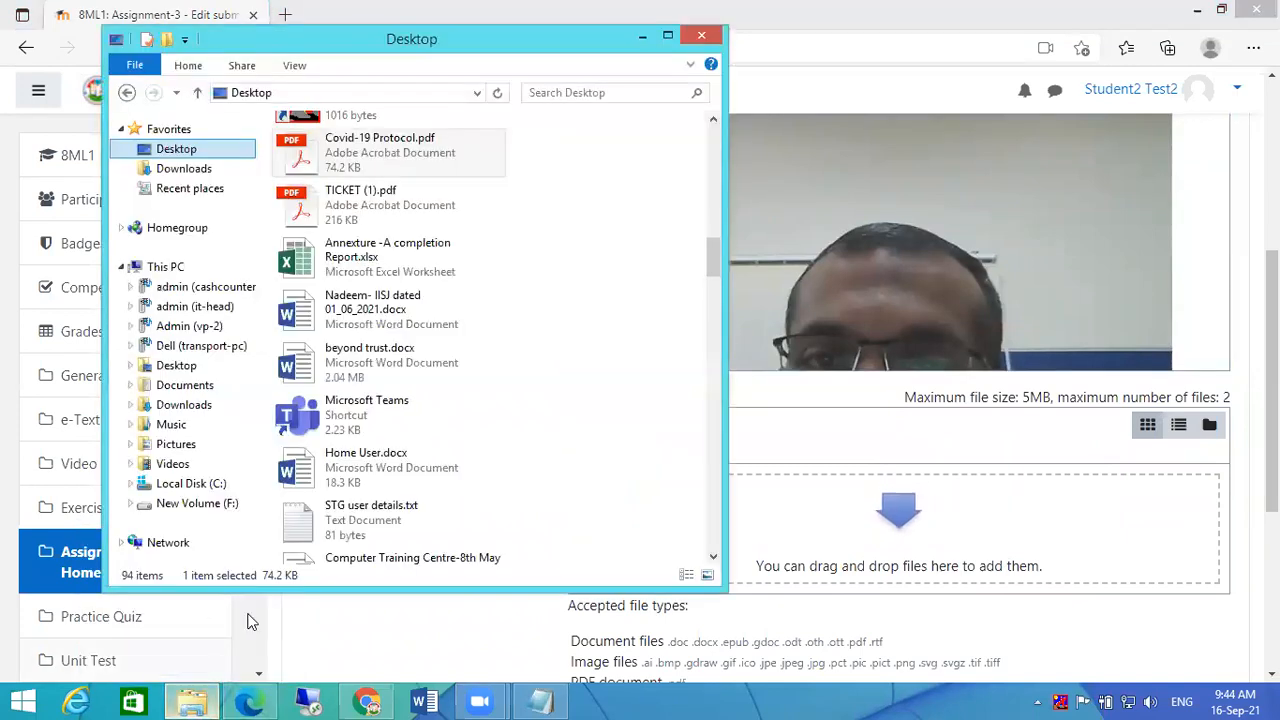
{"action": "left_click_drag", "start_coordinate": [377, 156], "coordinate": [793, 560]}
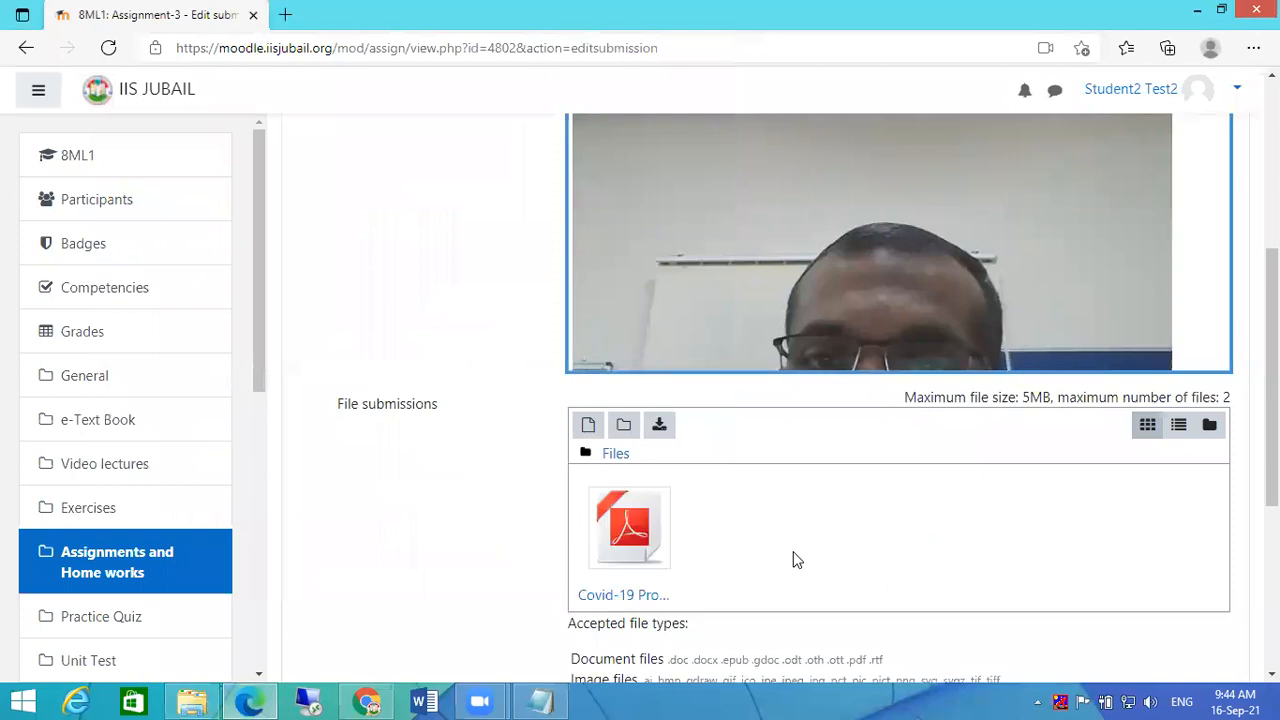
{"action": "scroll", "coordinate": [715, 480], "scroll_direction": "down", "scroll_amount": 2}
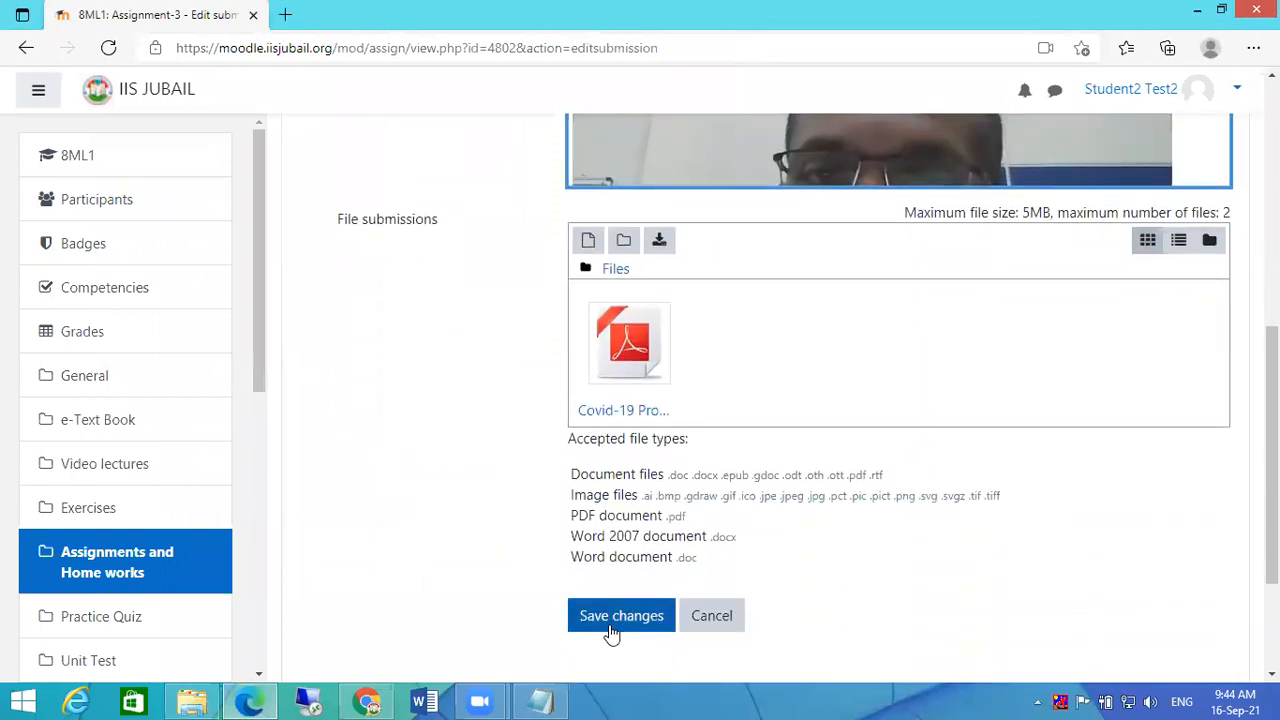
{"action": "left_click", "coordinate": [606, 626]}
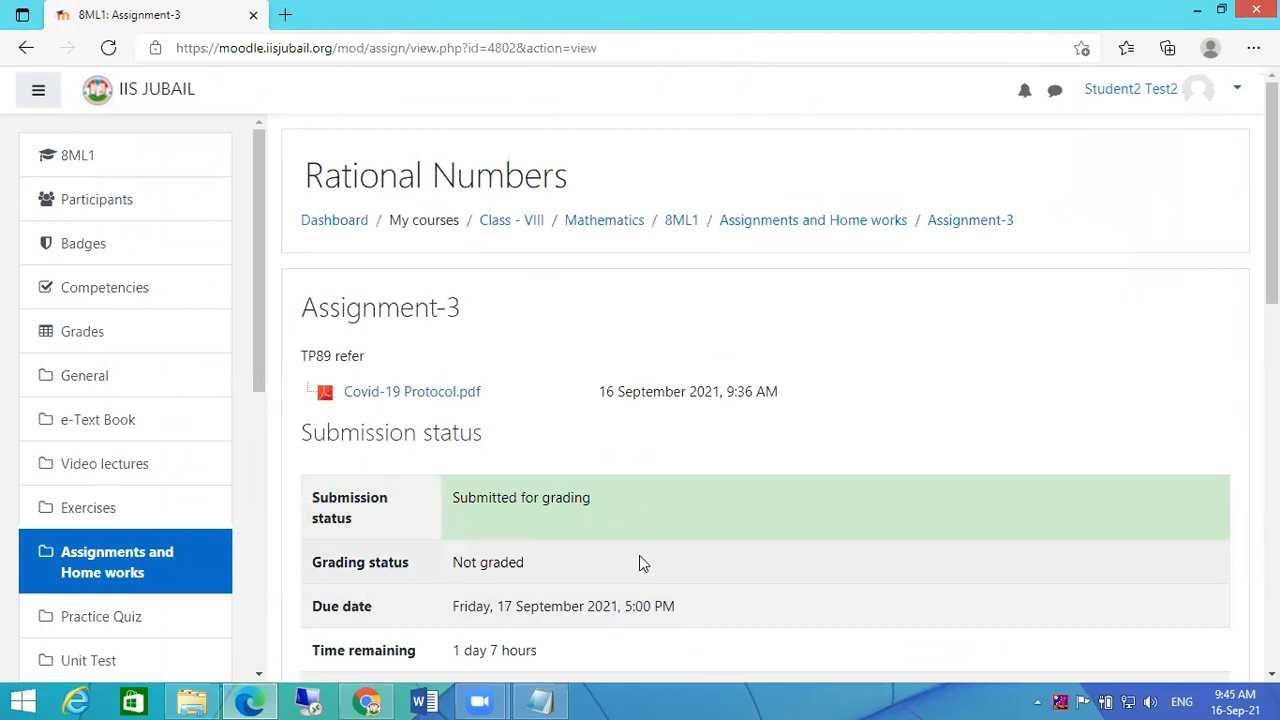
Look over the submitted Assignment-3's status, online text, video and file, and return to the course's Assignments and Home works section.
{"action": "scroll", "coordinate": [823, 400], "scroll_direction": "down", "scroll_amount": 2}
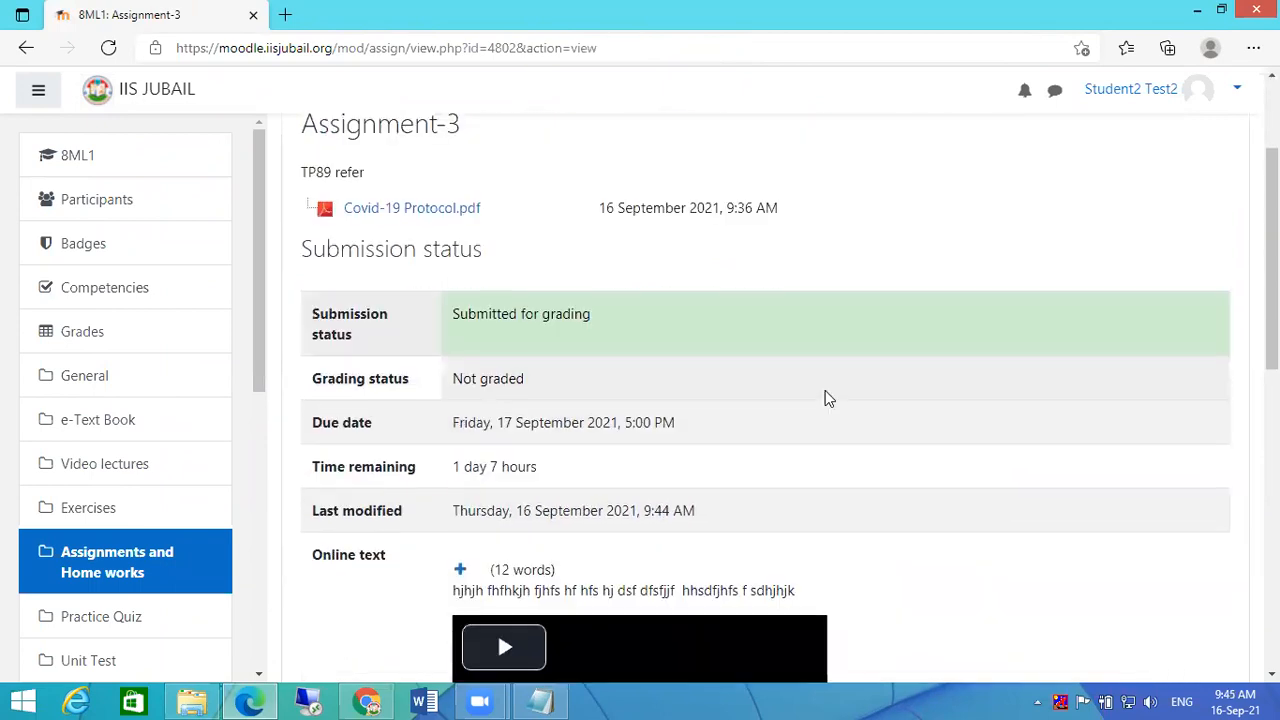
{"action": "scroll", "coordinate": [828, 398], "scroll_direction": "down", "scroll_amount": 2}
{"action": "scroll", "coordinate": [1072, 405], "scroll_direction": "down", "scroll_amount": 3}
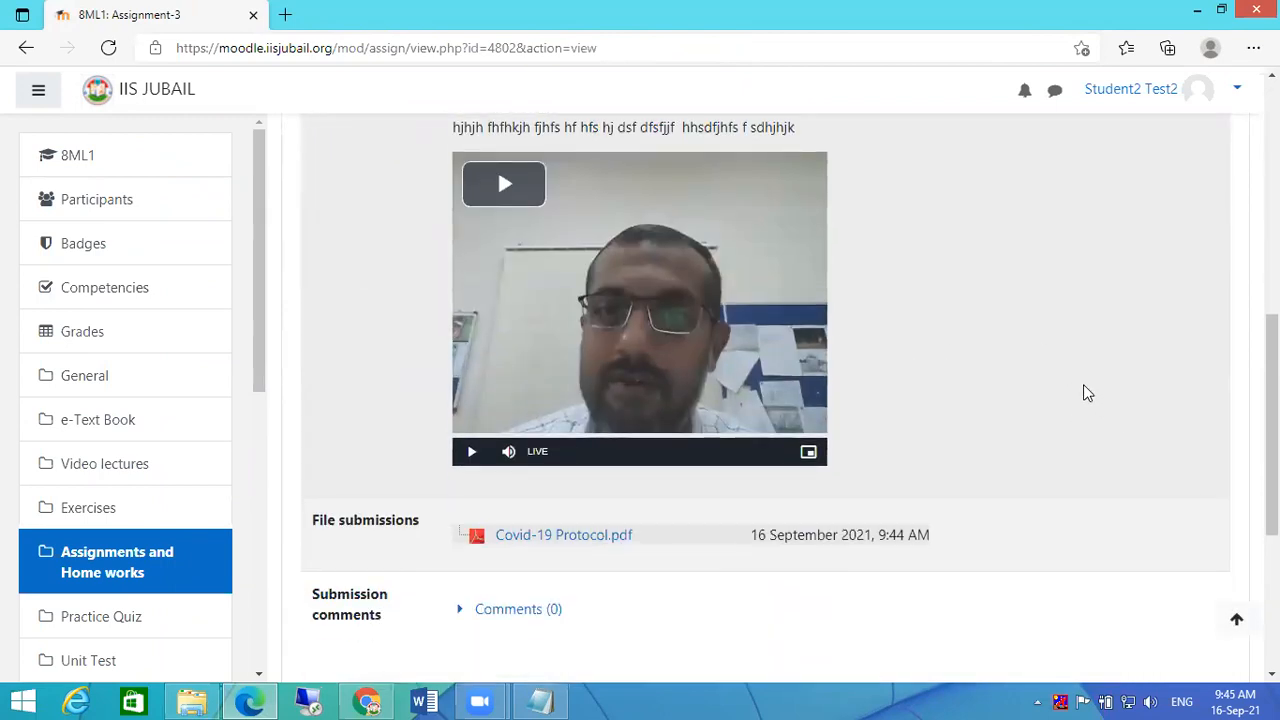
{"action": "scroll", "coordinate": [1083, 391], "scroll_direction": "up", "scroll_amount": 5}
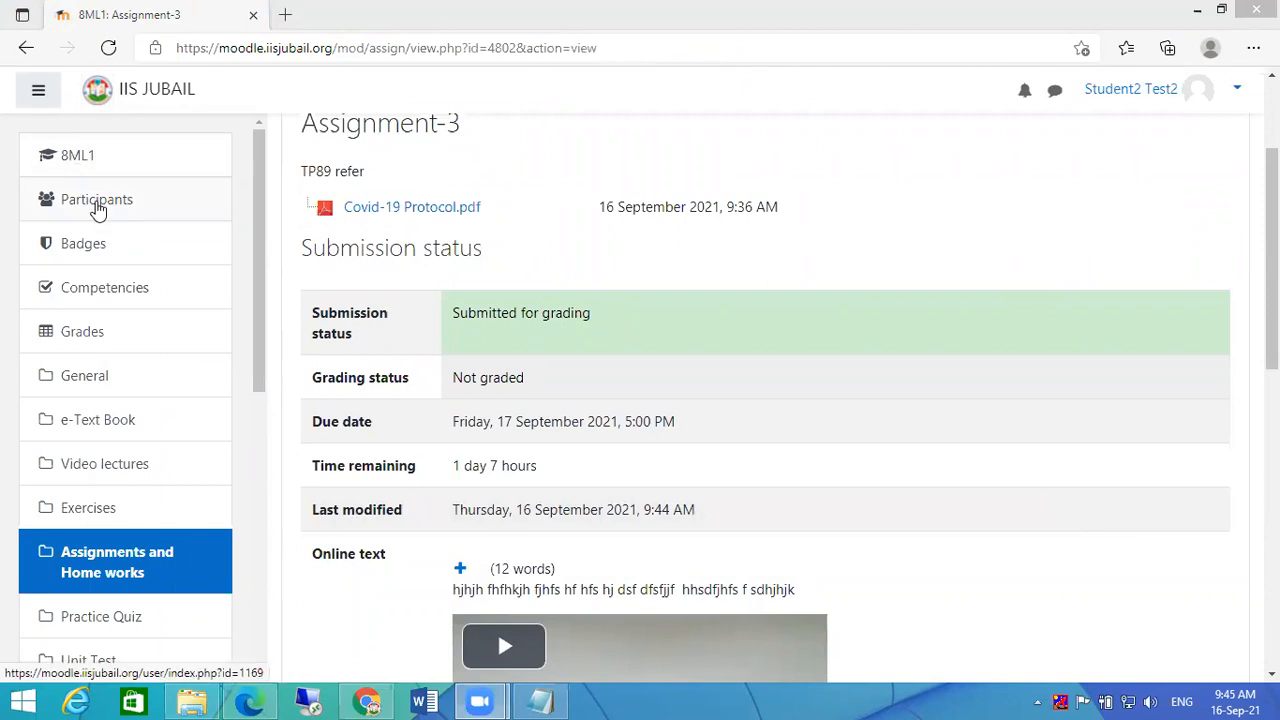
{"action": "left_click", "coordinate": [1272, 252]}
{"action": "scroll", "coordinate": [549, 255], "scroll_direction": "up", "scroll_amount": 2}
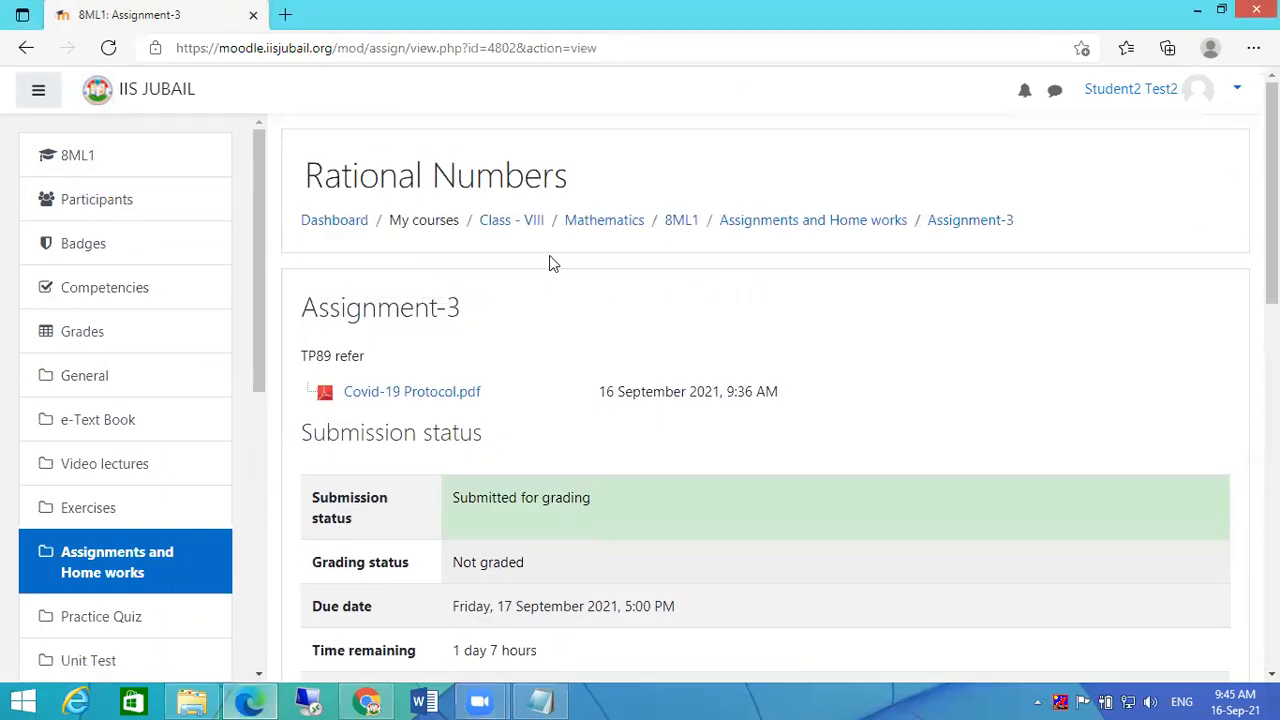
{"action": "left_click", "coordinate": [780, 222]}
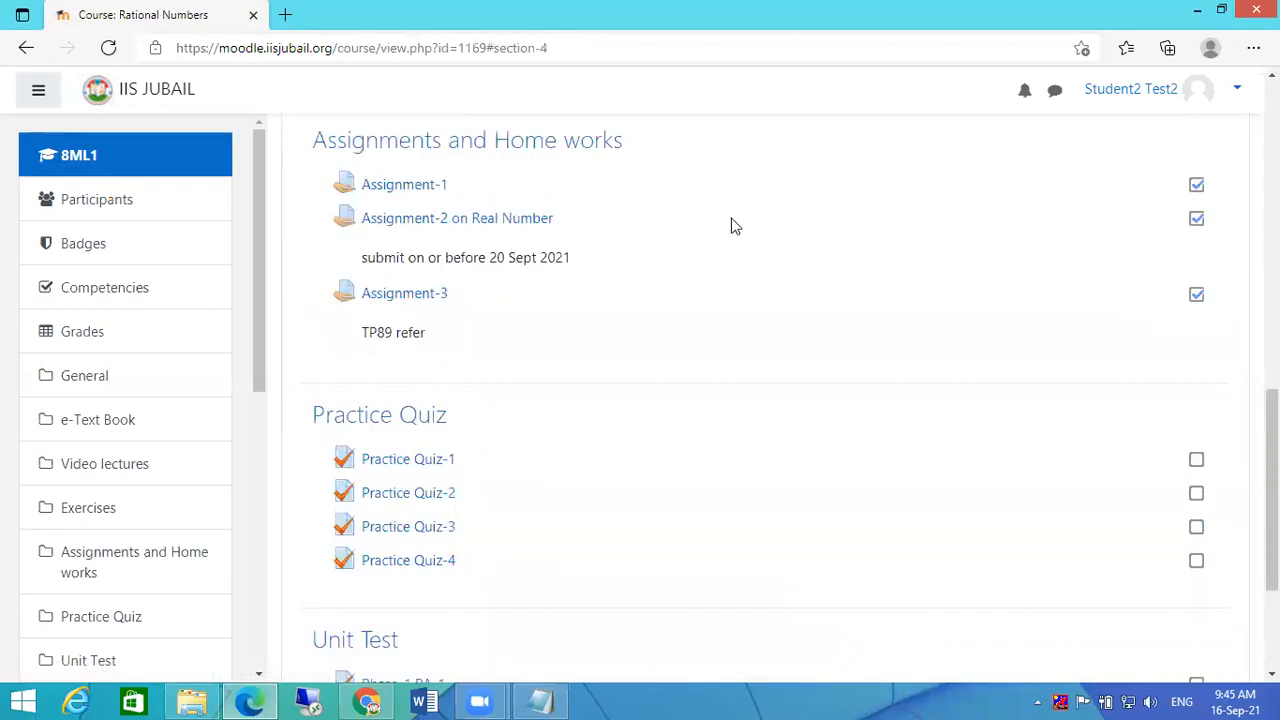
Open Practice Quiz-4 as the student and start a timed attempt.
{"action": "left_click", "coordinate": [406, 564]}
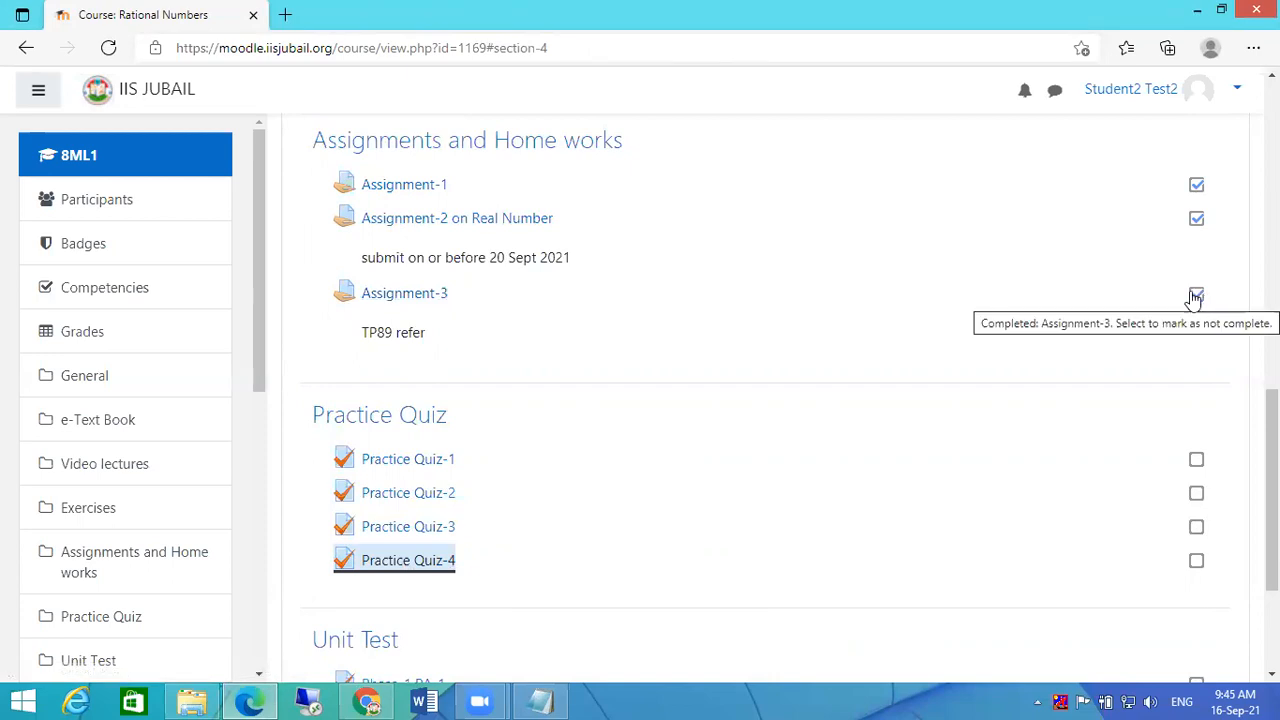
{"action": "left_click", "coordinate": [387, 563]}
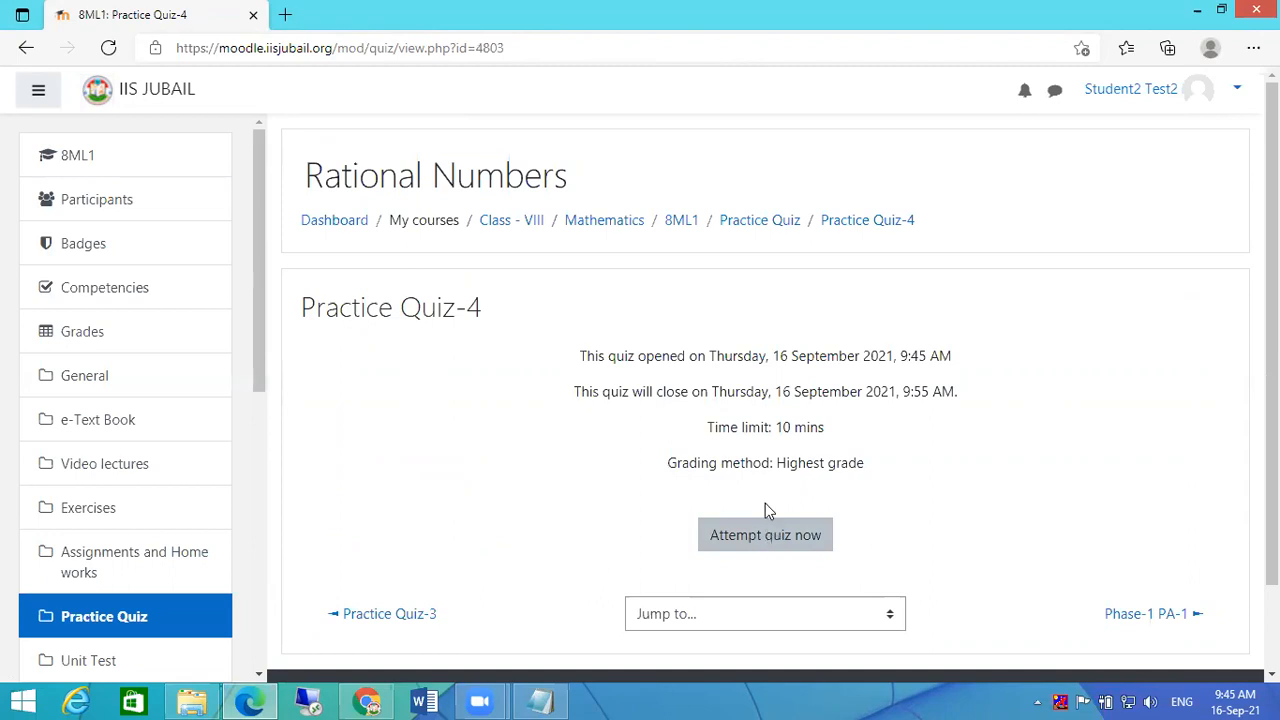
{"action": "left_click", "coordinate": [766, 530]}
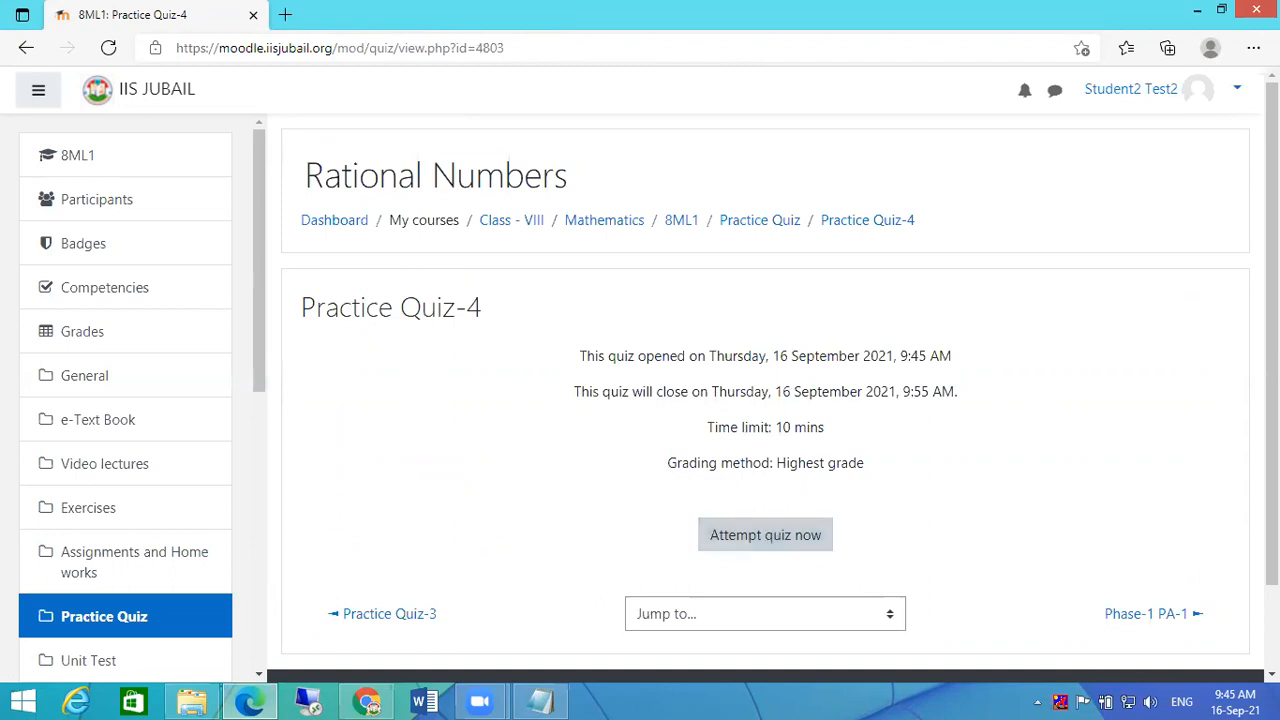
{"action": "left_click", "coordinate": [757, 533]}
{"action": "left_click", "coordinate": [570, 488]}
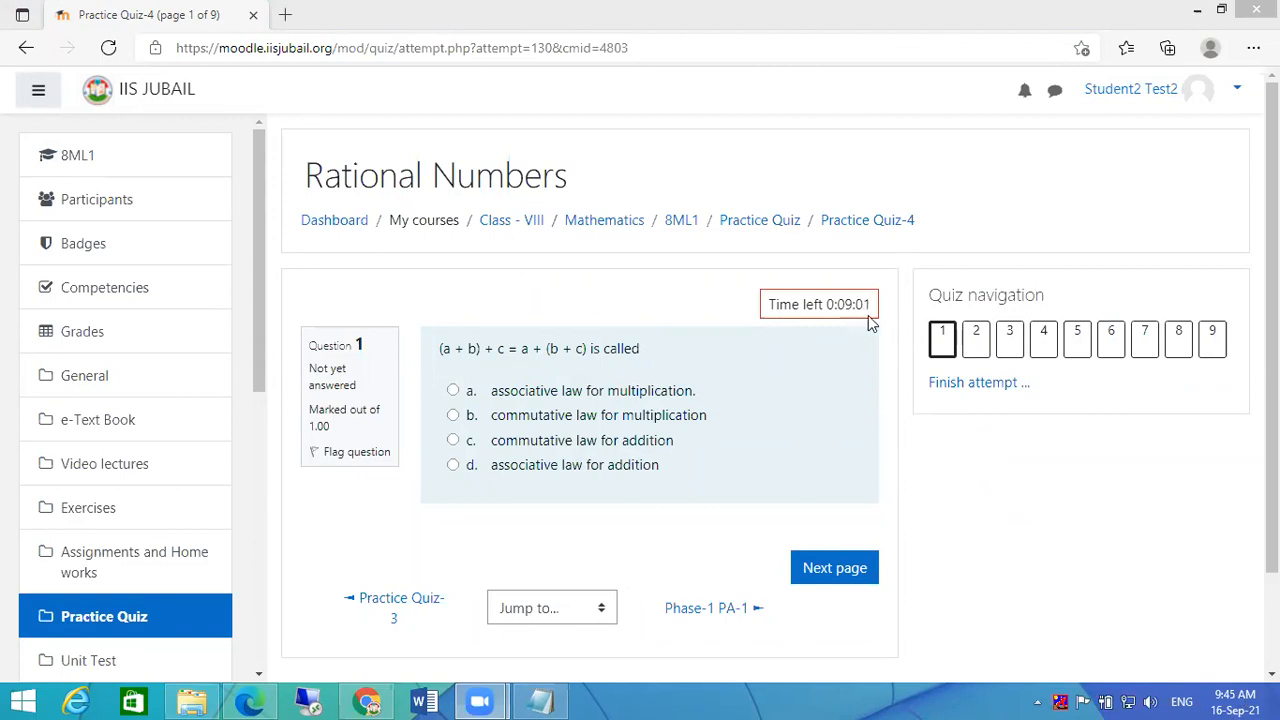
Answer question 1 with "associative law for multiplication" and question 2 with "commutative law", and go on to question 3.
{"action": "left_click", "coordinate": [453, 390]}
{"action": "scroll", "coordinate": [680, 420], "scroll_direction": "down", "scroll_amount": 2}
{"action": "left_click", "coordinate": [836, 451]}
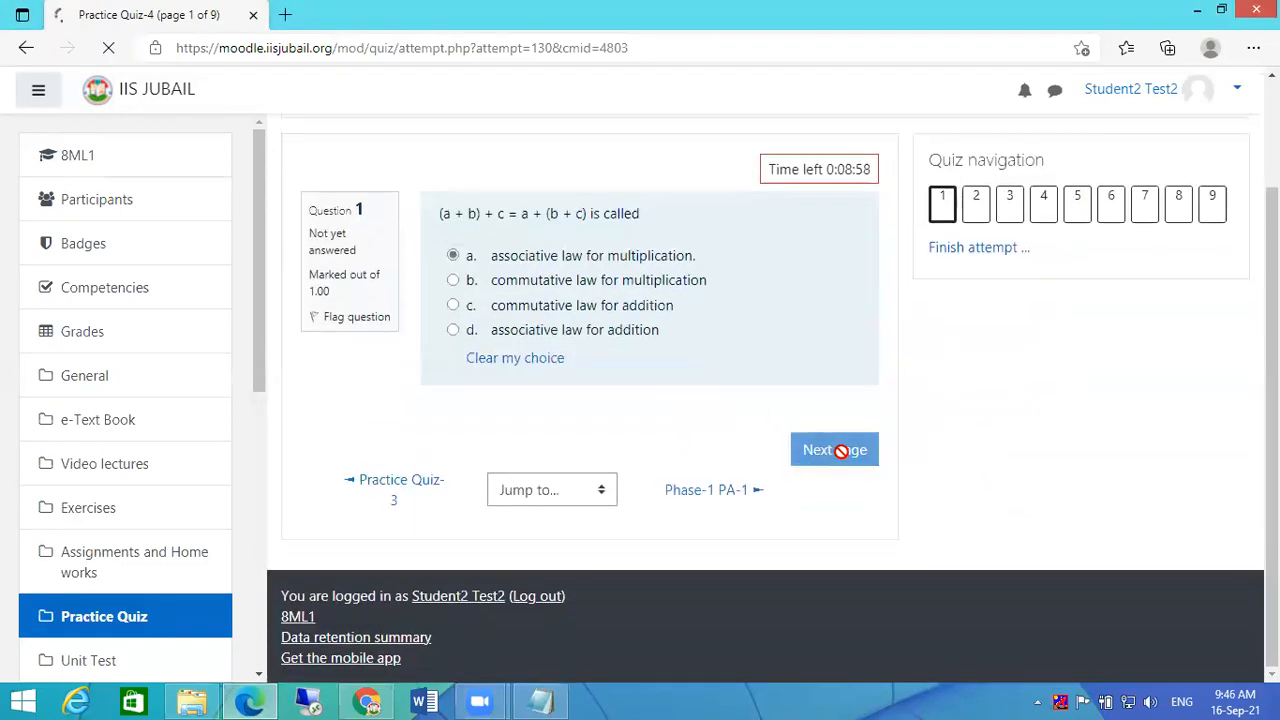
{"action": "left_click", "coordinate": [453, 441]}
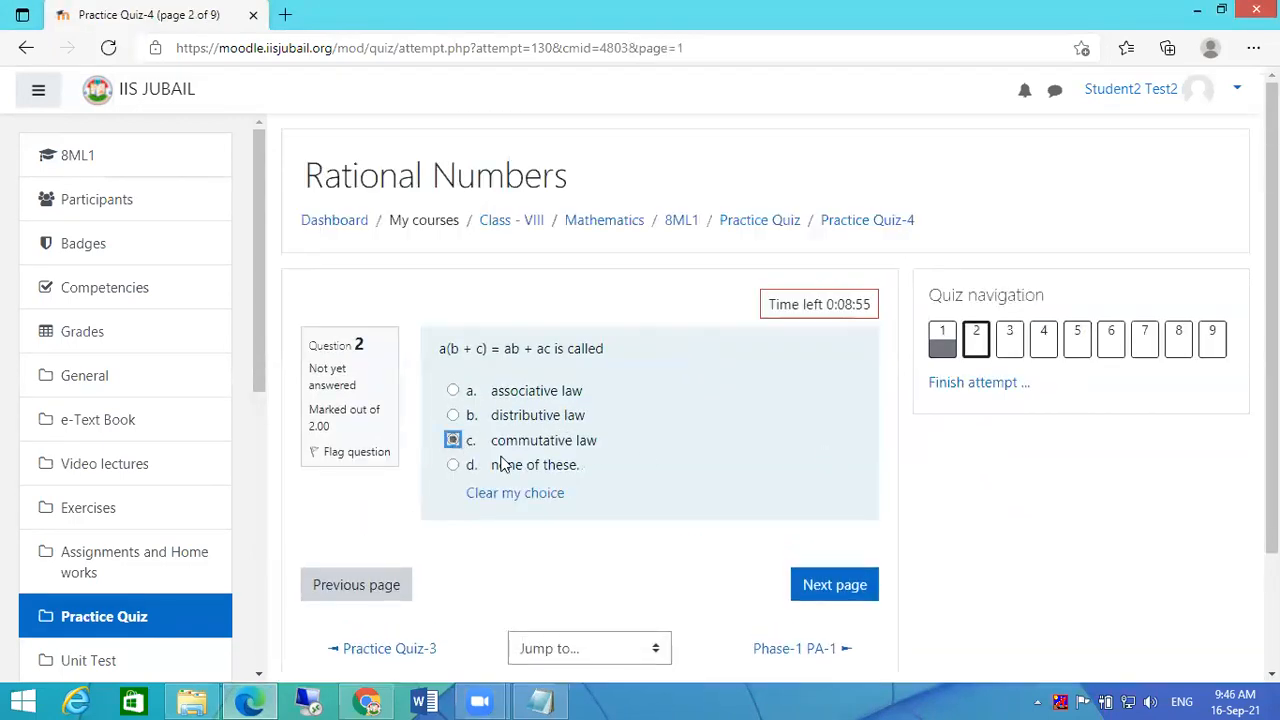
{"action": "left_click", "coordinate": [850, 585]}
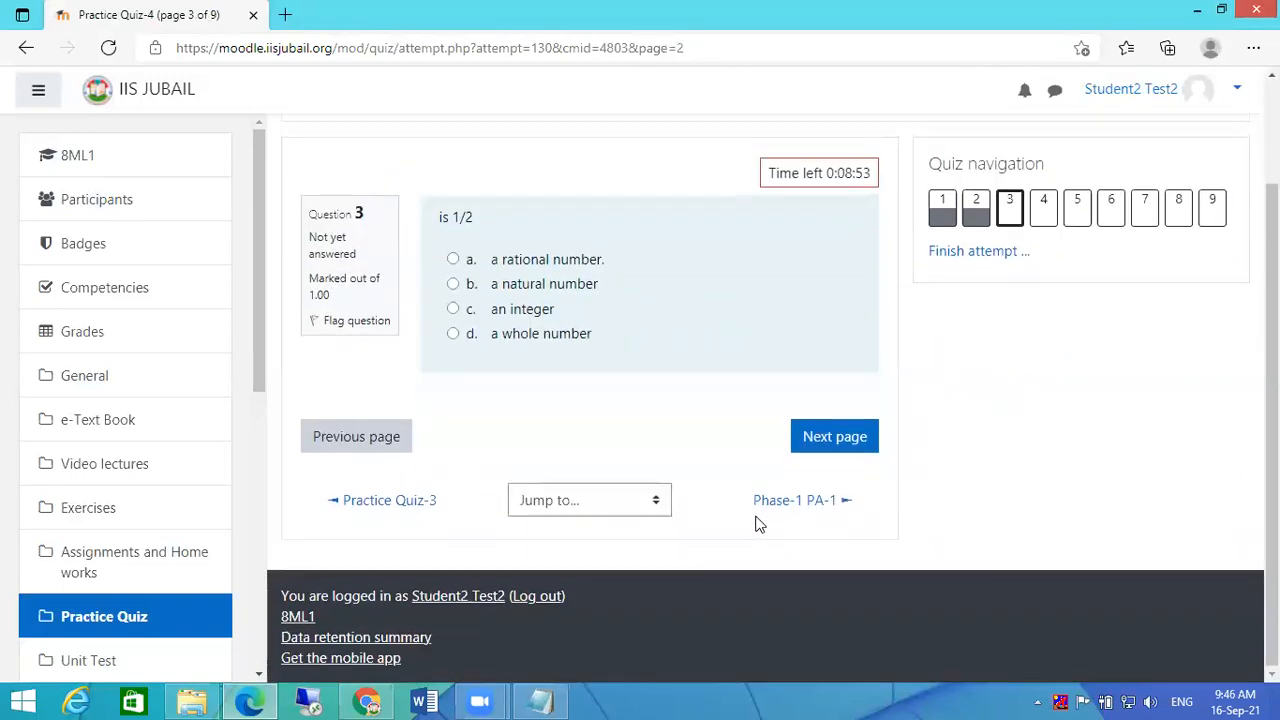
Answer question 3 with "an integer" and question 4 with "none of these", and go on to question 5.
{"action": "left_click", "coordinate": [455, 306]}
{"action": "left_click", "coordinate": [843, 441]}
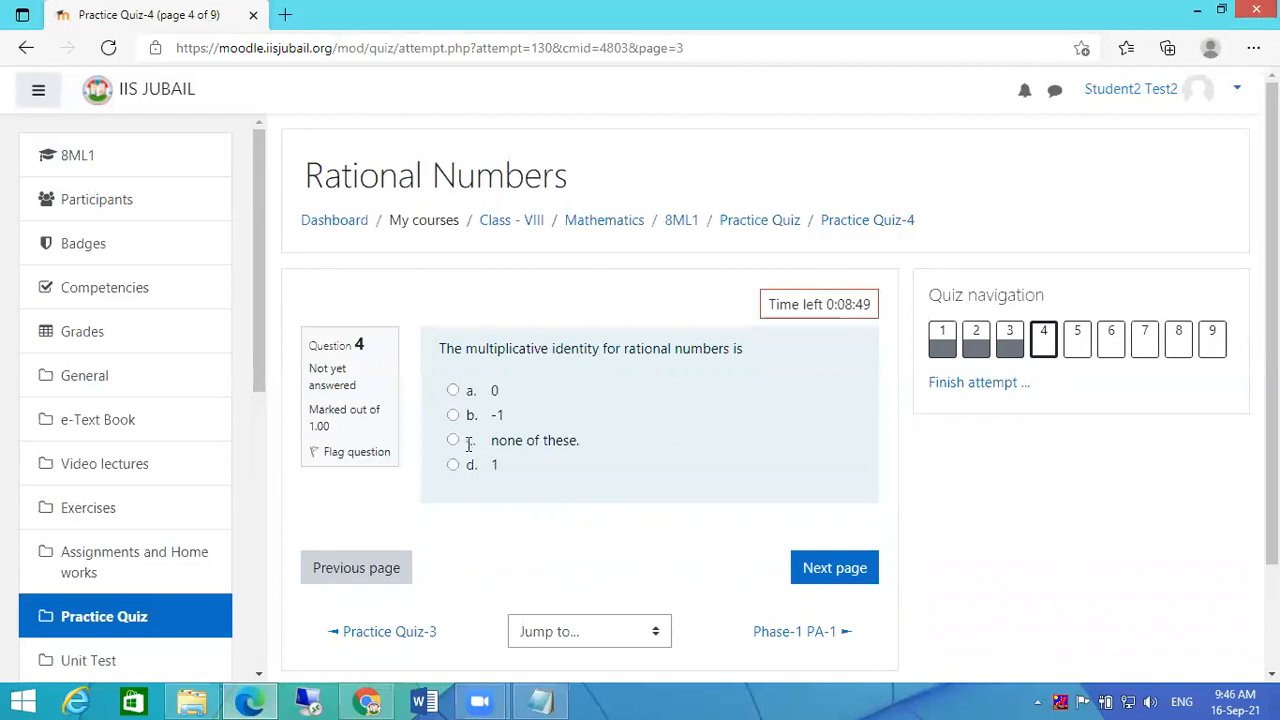
{"action": "left_click", "coordinate": [453, 440]}
{"action": "left_click", "coordinate": [835, 569]}
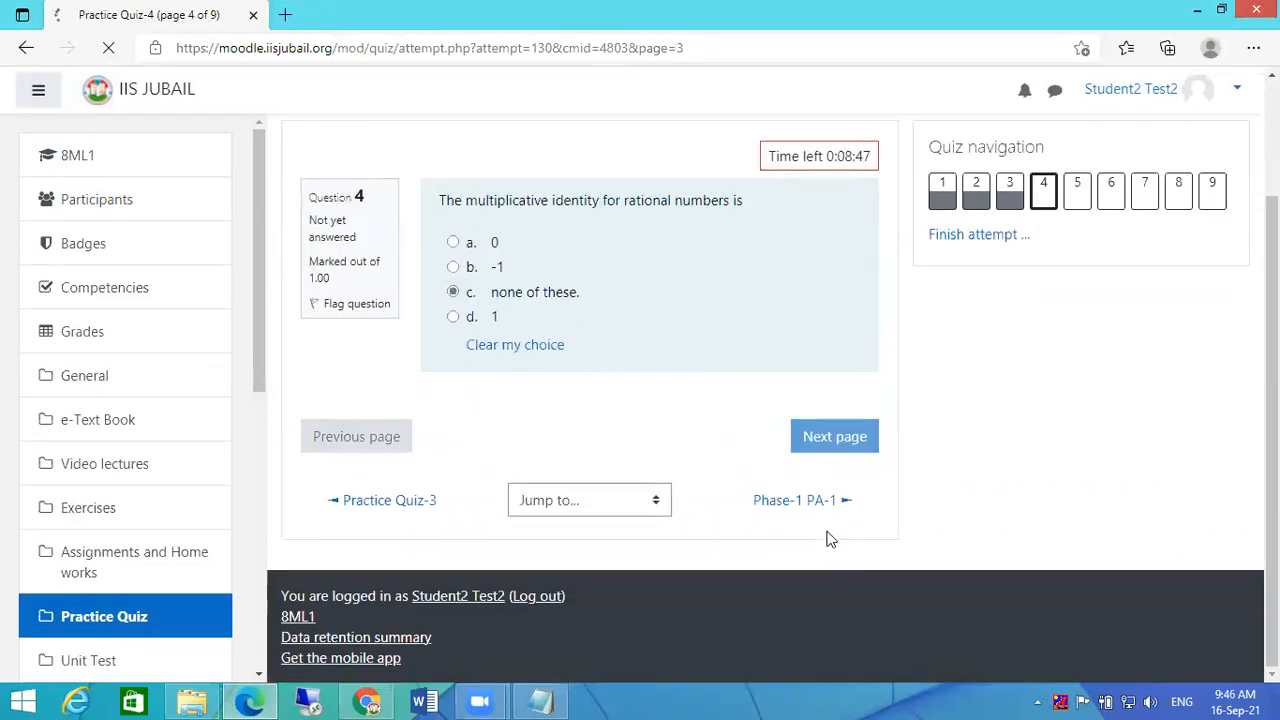
Answer questions 5 to 7, choosing 1 as the rational number equal to its negative in question 6.
{"action": "left_click", "coordinate": [453, 415]}
{"action": "left_click", "coordinate": [835, 567]}
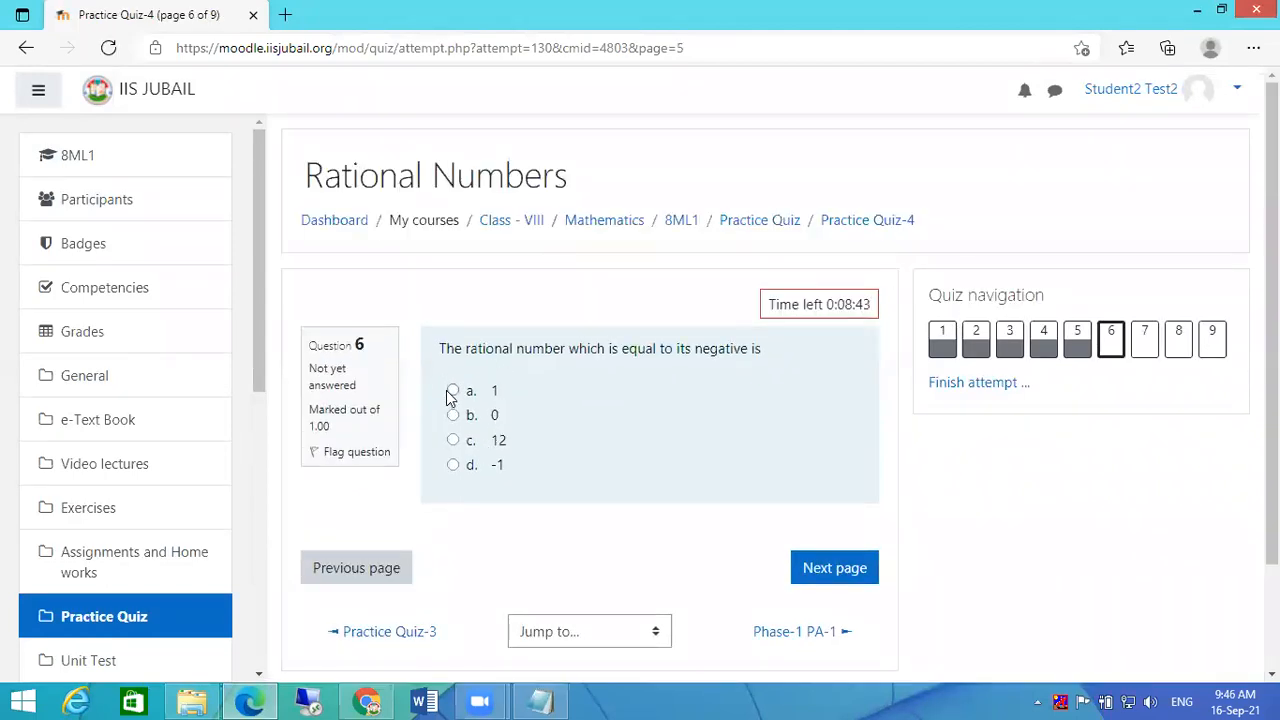
{"action": "left_click", "coordinate": [453, 391]}
{"action": "left_click", "coordinate": [838, 585]}
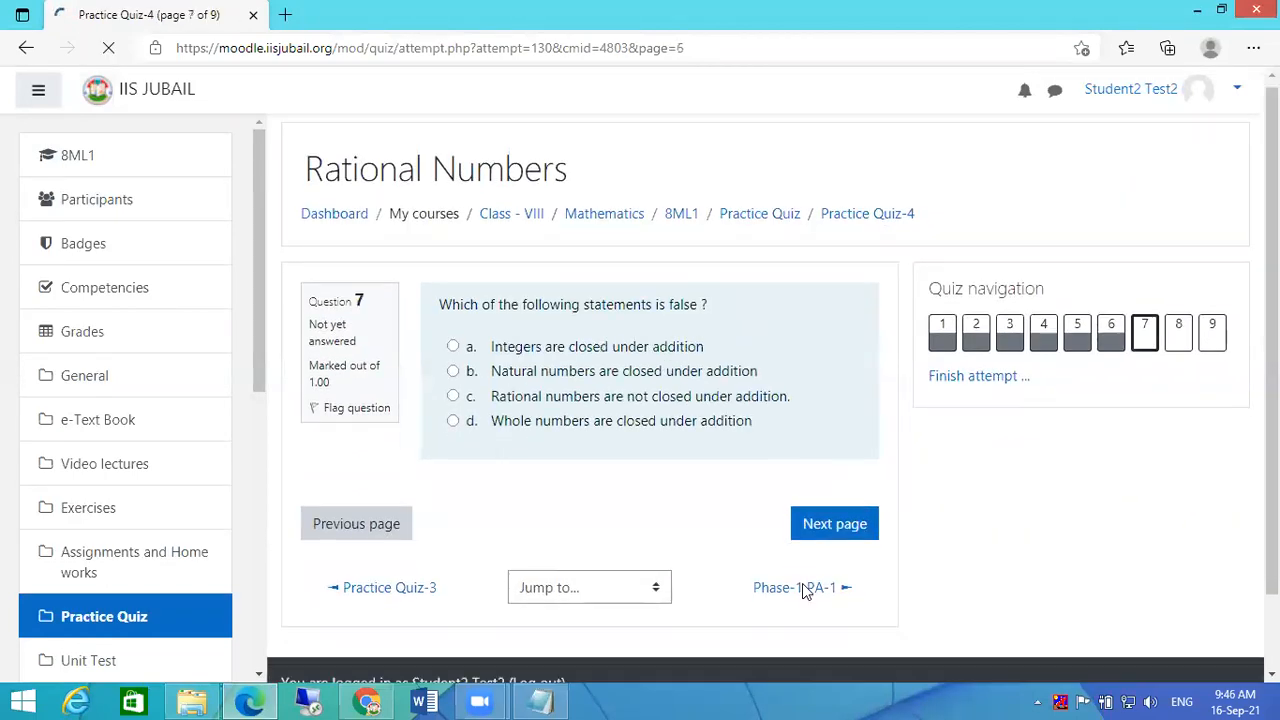
{"action": "left_click", "coordinate": [453, 346]}
{"action": "left_click", "coordinate": [818, 495]}
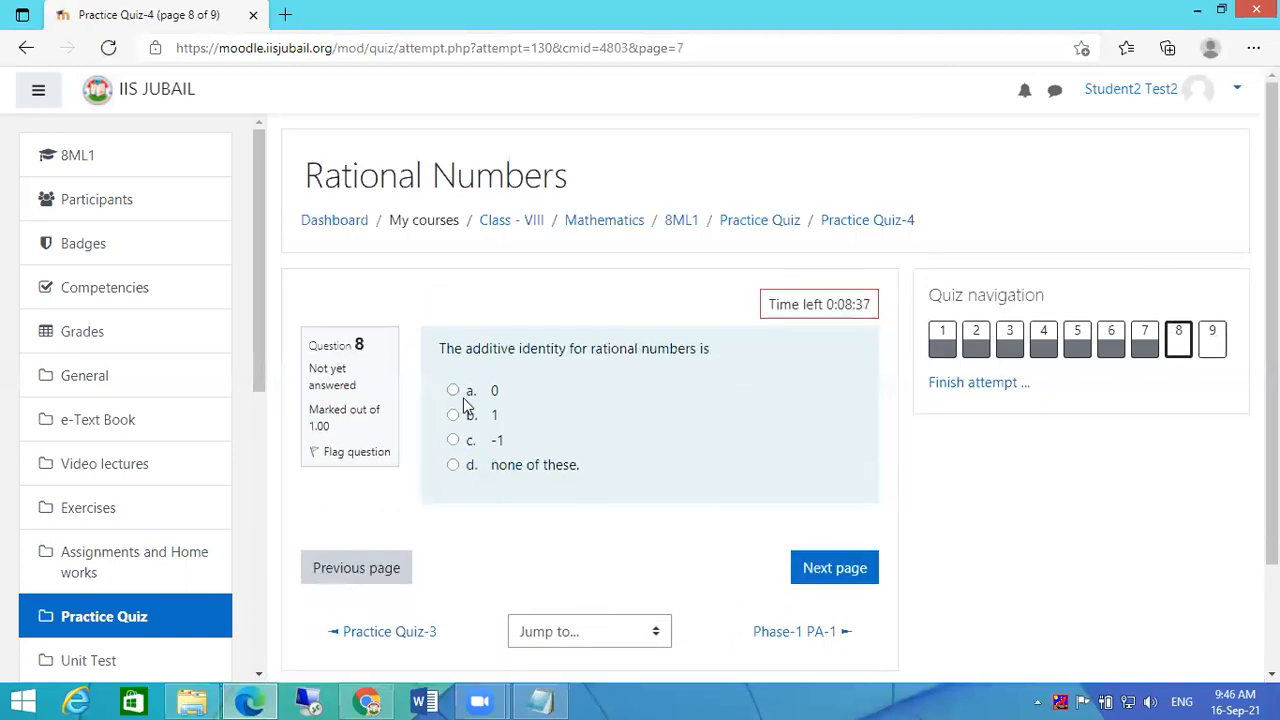
Answer question 8 with 0 and question 9 with 32, and finish the attempt.
{"action": "left_click", "coordinate": [453, 390]}
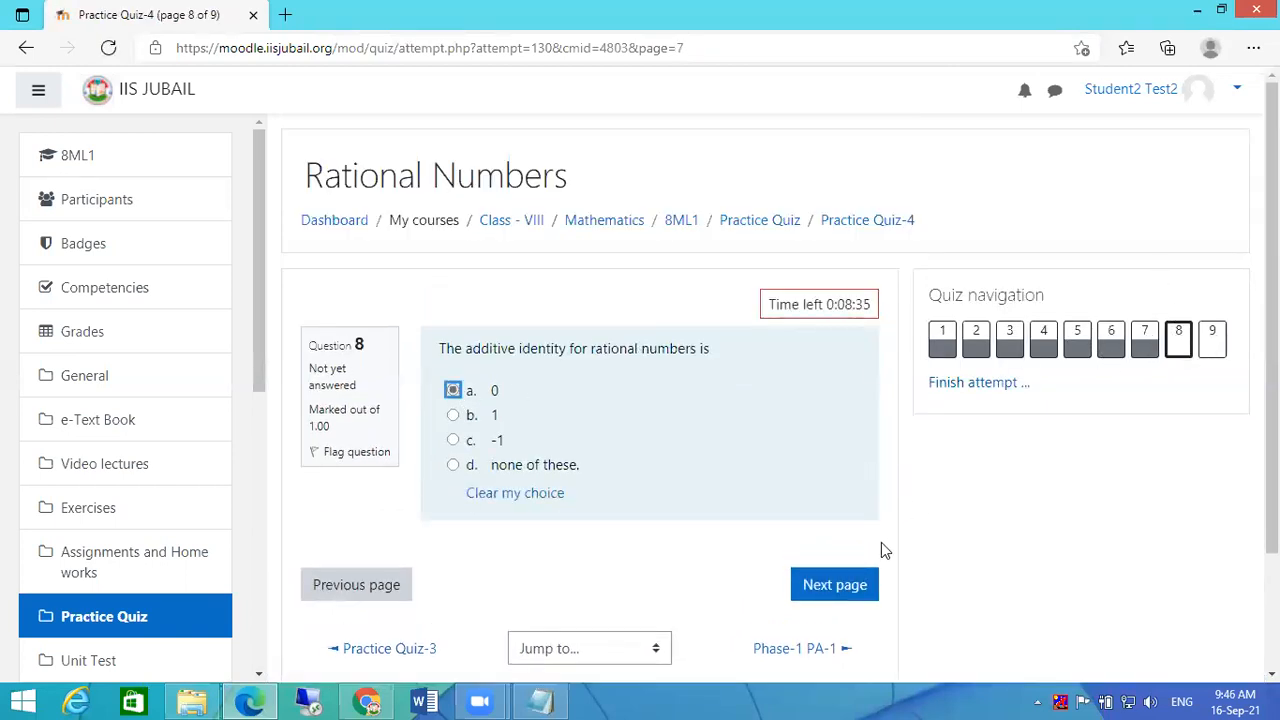
{"action": "left_click", "coordinate": [857, 586]}
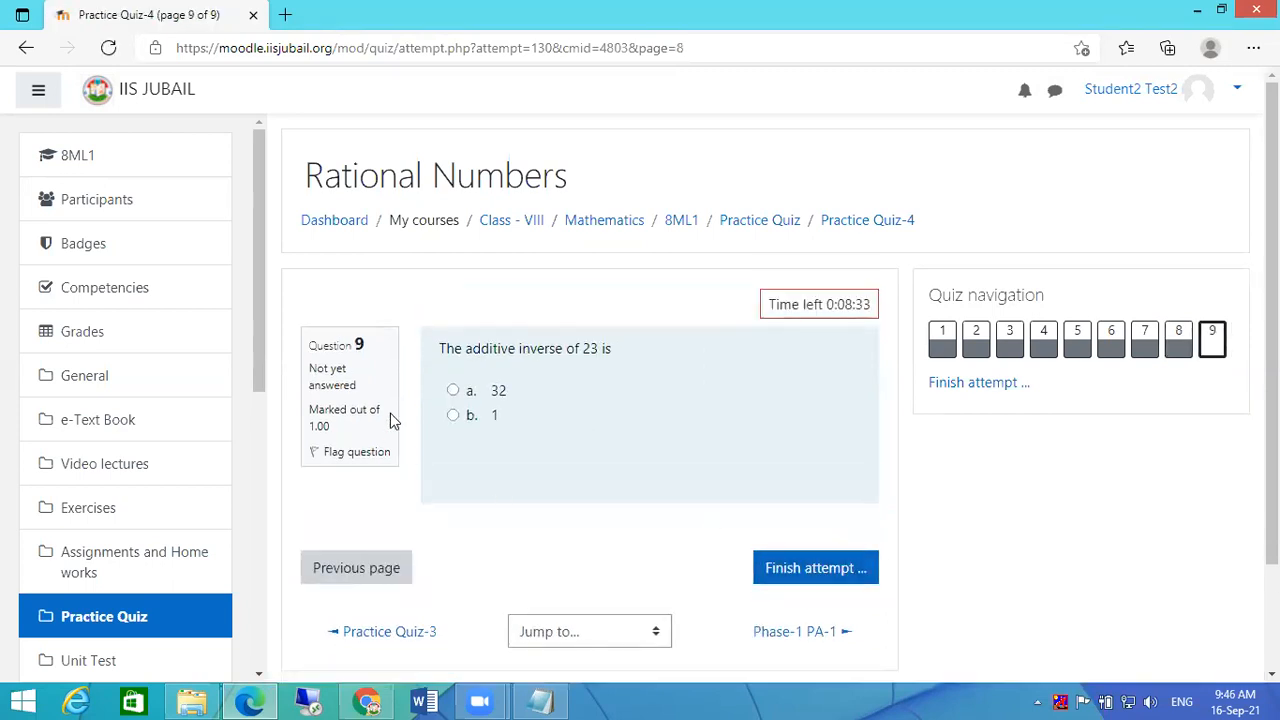
{"action": "left_click", "coordinate": [452, 391]}
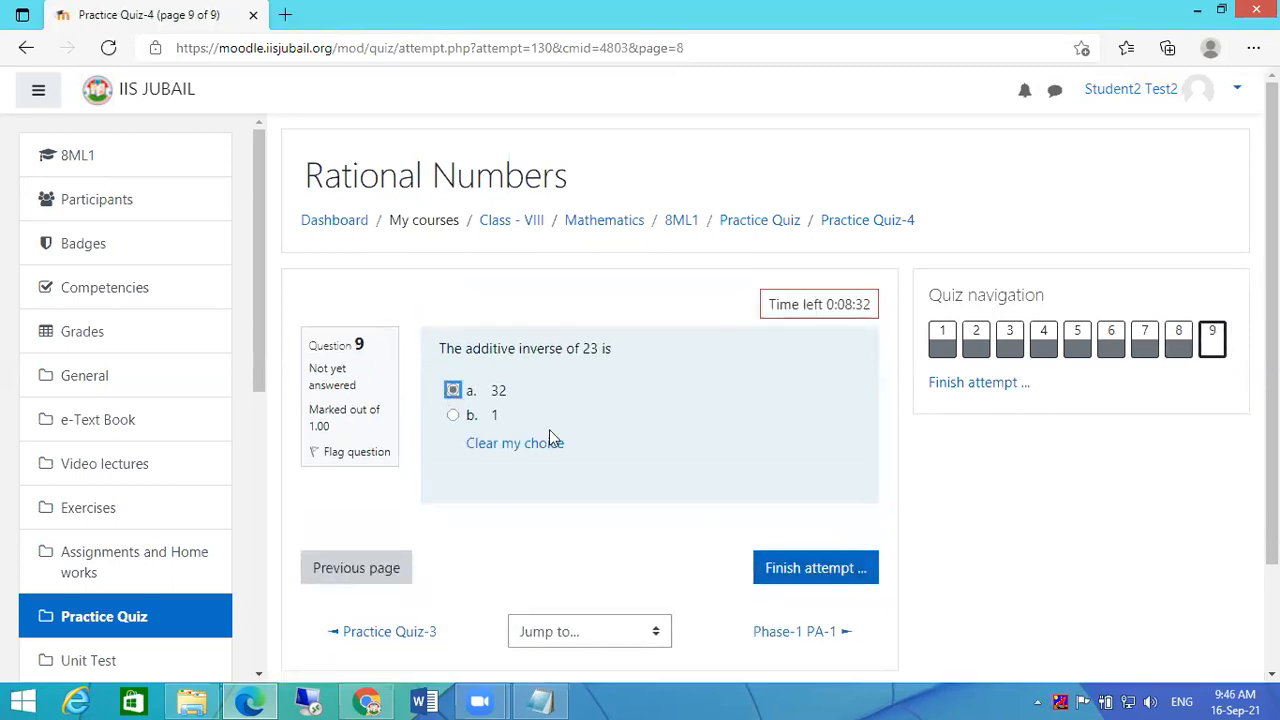
{"action": "left_click", "coordinate": [813, 568]}
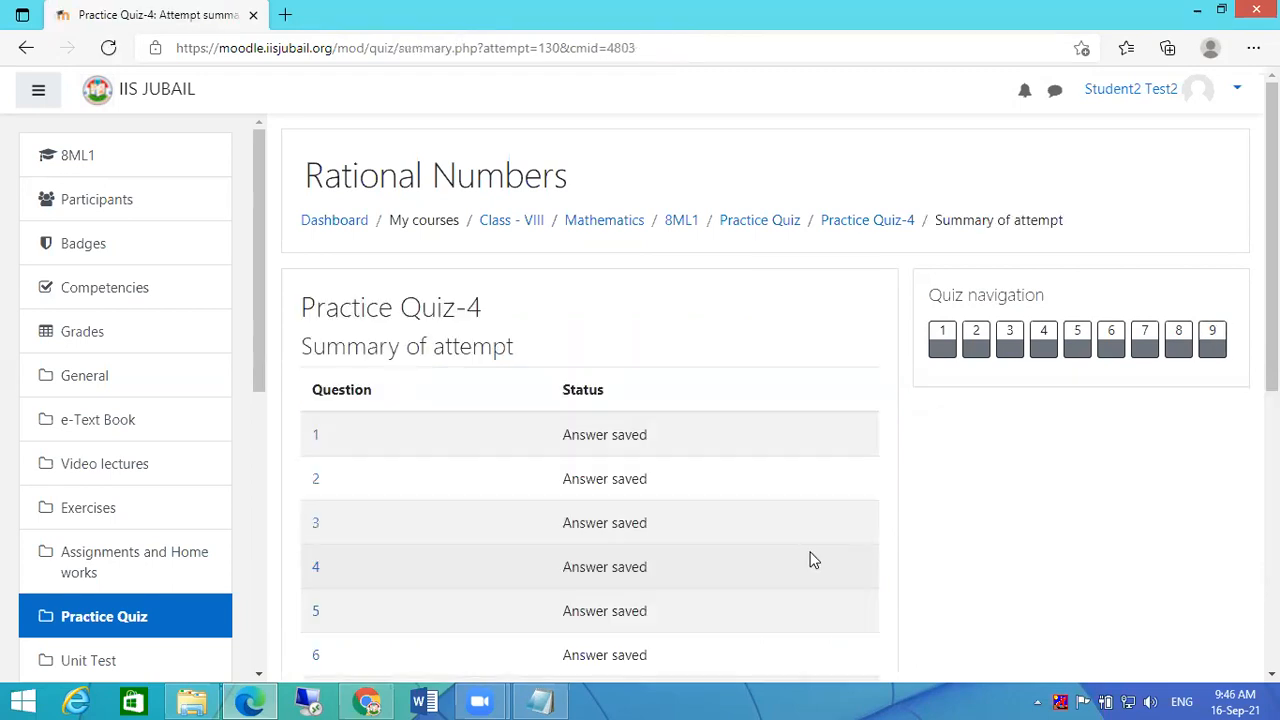
Submit all answers of the Practice Quiz-4 attempt and confirm the submission.
{"action": "scroll", "coordinate": [785, 500], "scroll_direction": "down", "scroll_amount": 4}
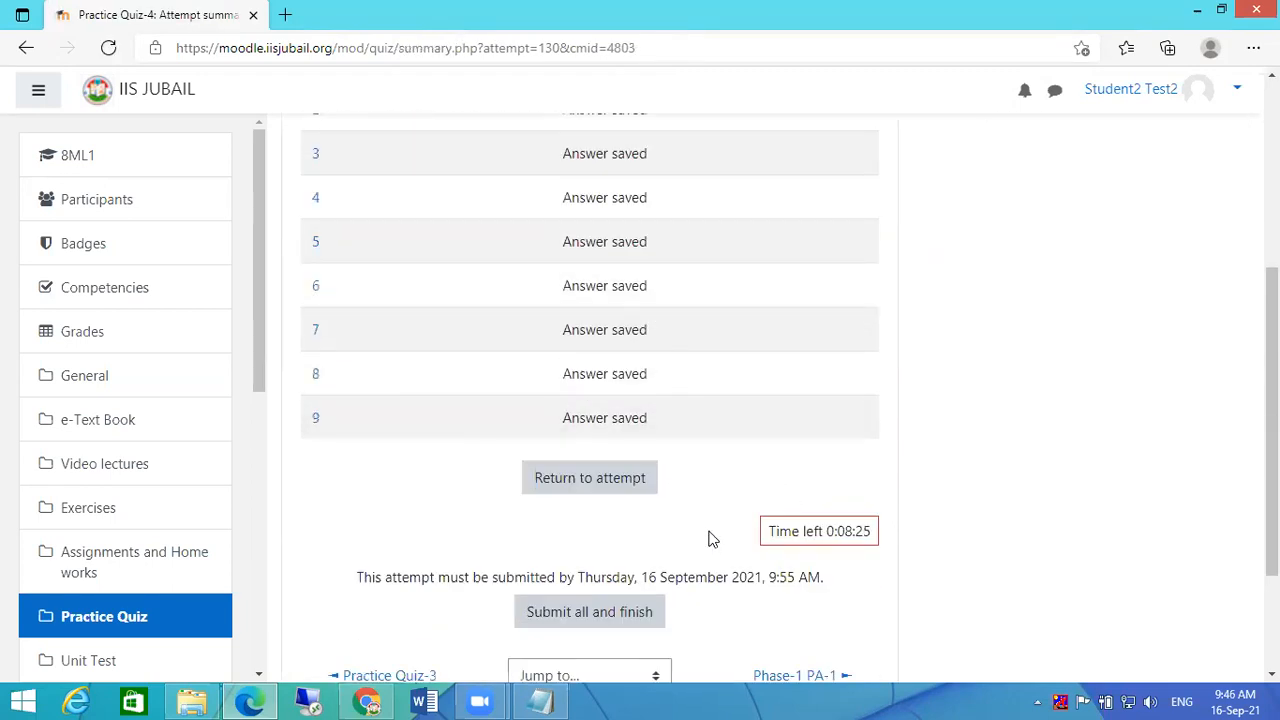
{"action": "scroll", "coordinate": [650, 500], "scroll_direction": "down", "scroll_amount": 2}
{"action": "left_click", "coordinate": [566, 434]}
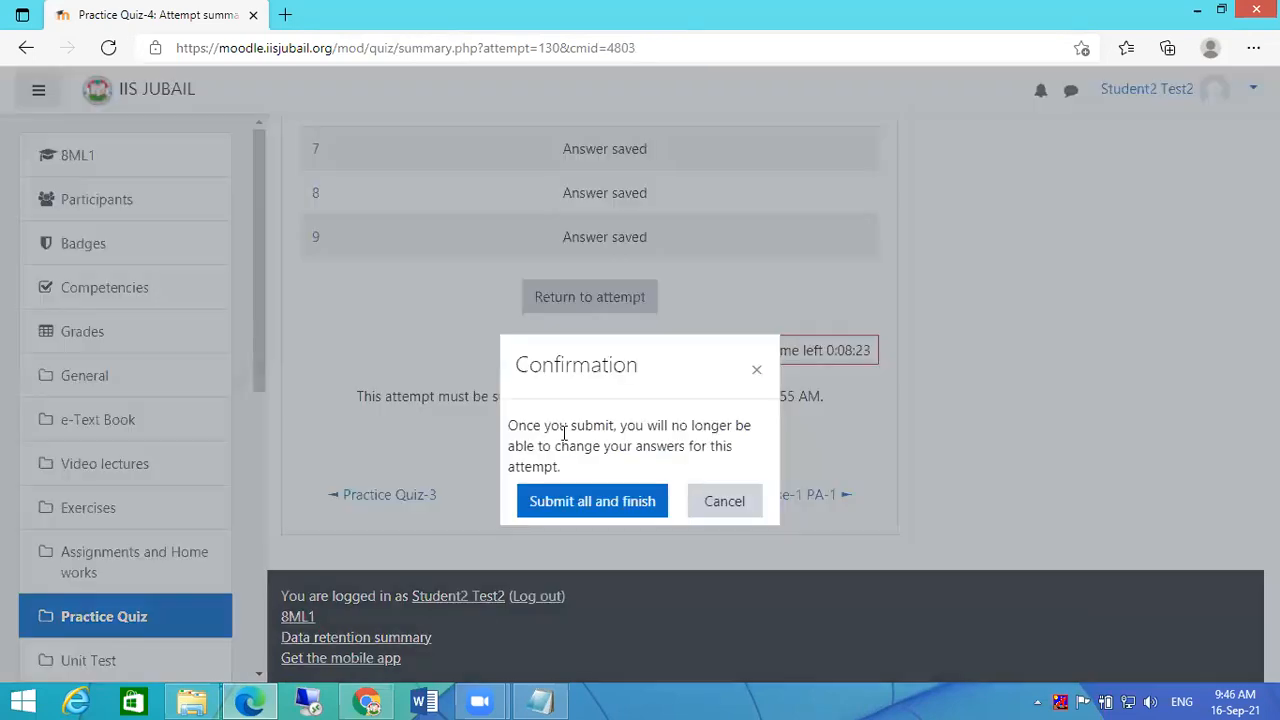
{"action": "left_click", "coordinate": [602, 510]}
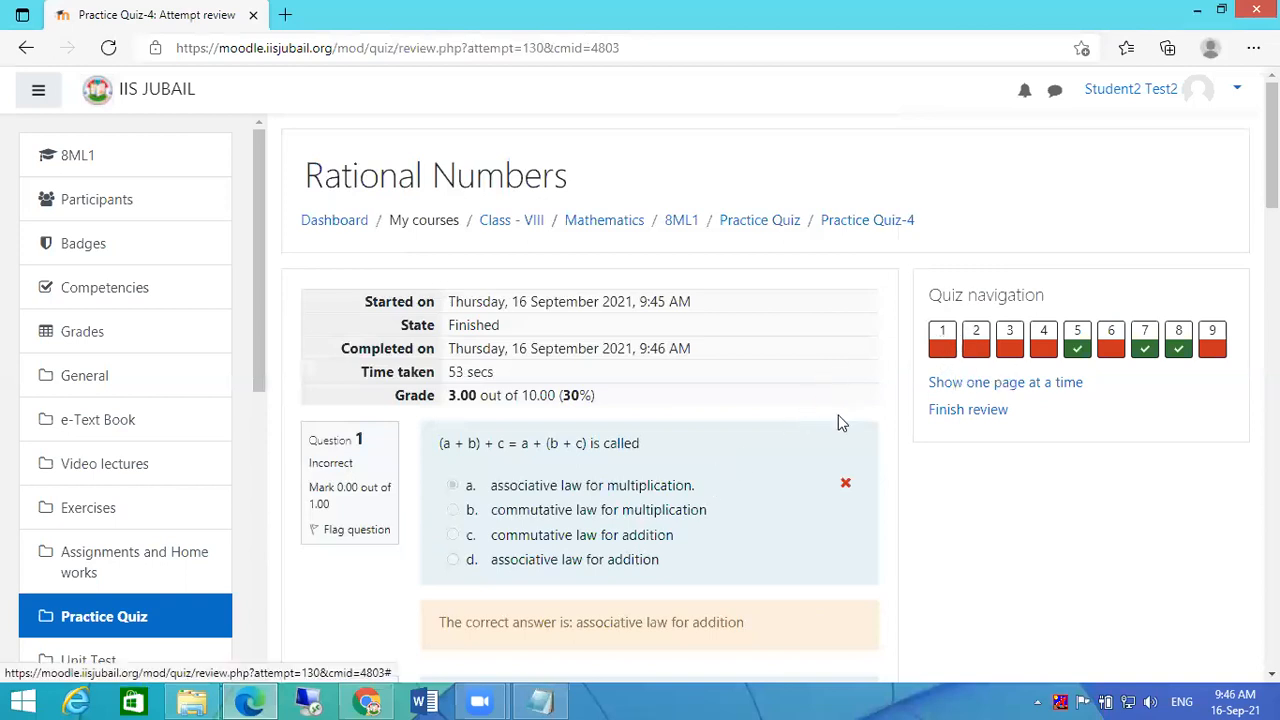
Review the finished Practice Quiz-4 attempt, examining the correct answers, marks per question, time taken and overall grade.
{"action": "scroll", "coordinate": [815, 470], "scroll_direction": "down", "scroll_amount": 1}
{"action": "scroll", "coordinate": [596, 446], "scroll_direction": "down", "scroll_amount": 4}
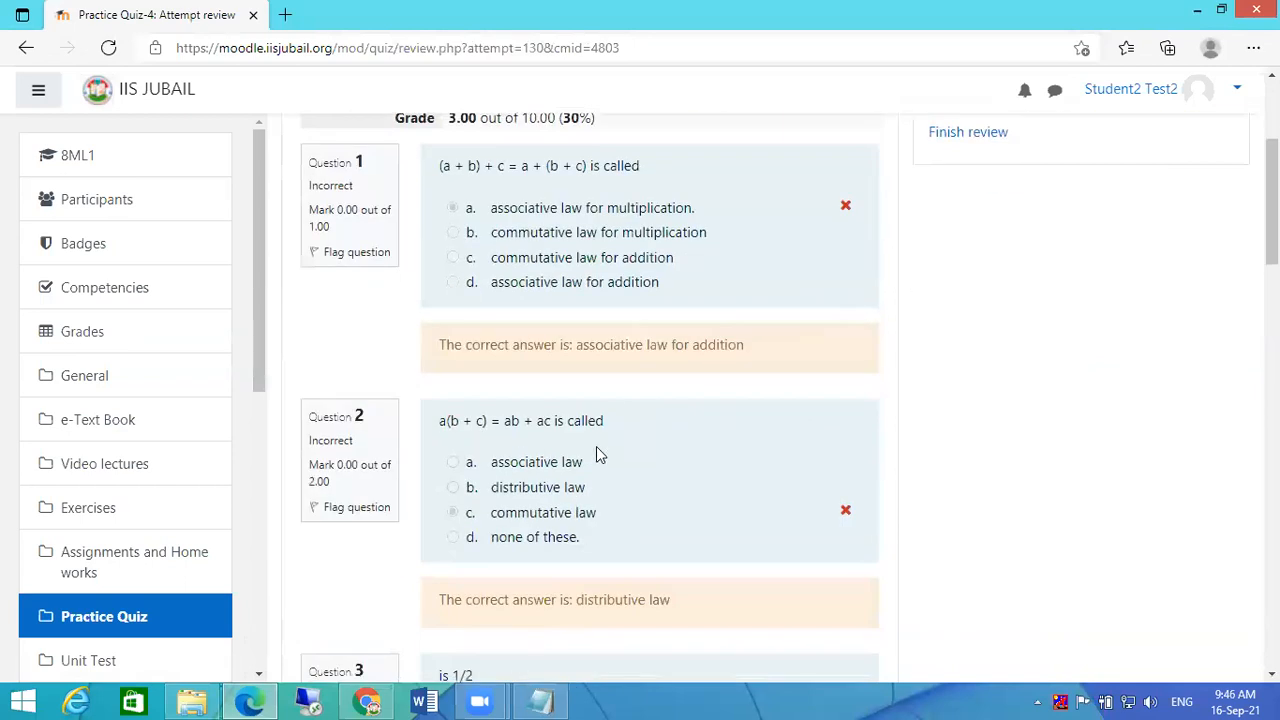
{"action": "scroll", "coordinate": [615, 392], "scroll_direction": "down", "scroll_amount": 3}
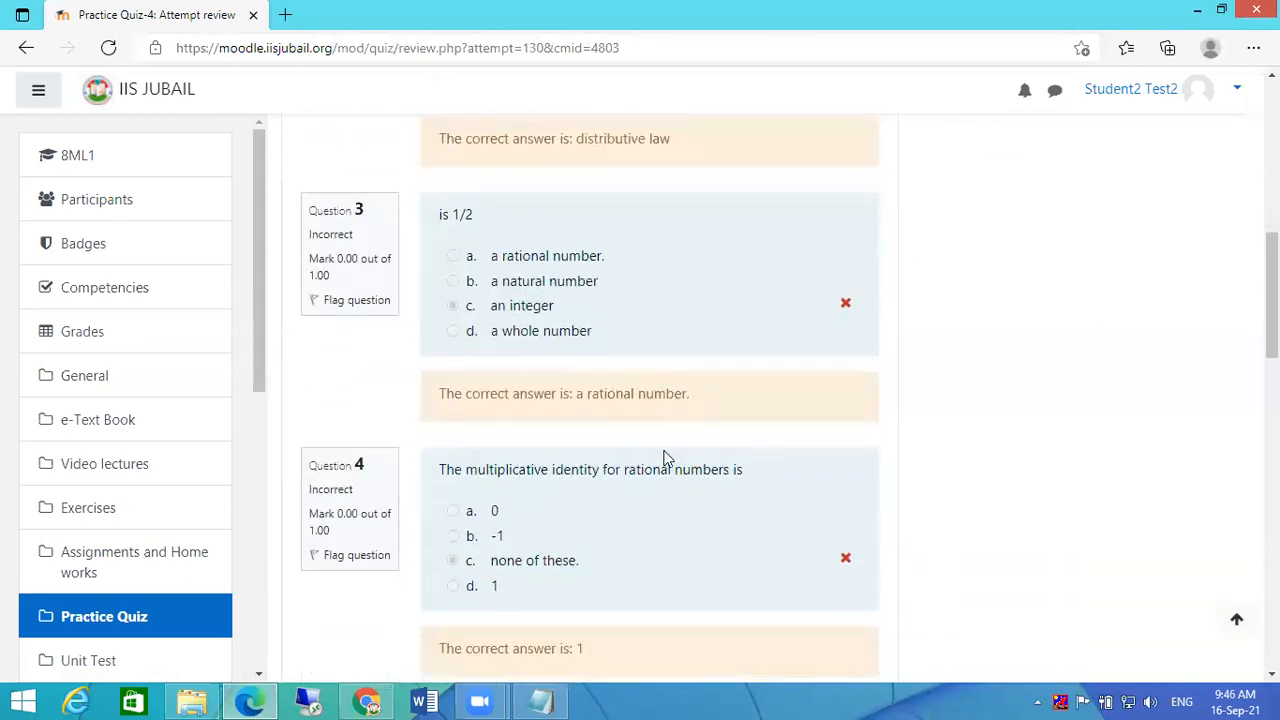
{"action": "scroll", "coordinate": [730, 420], "scroll_direction": "down", "scroll_amount": 3}
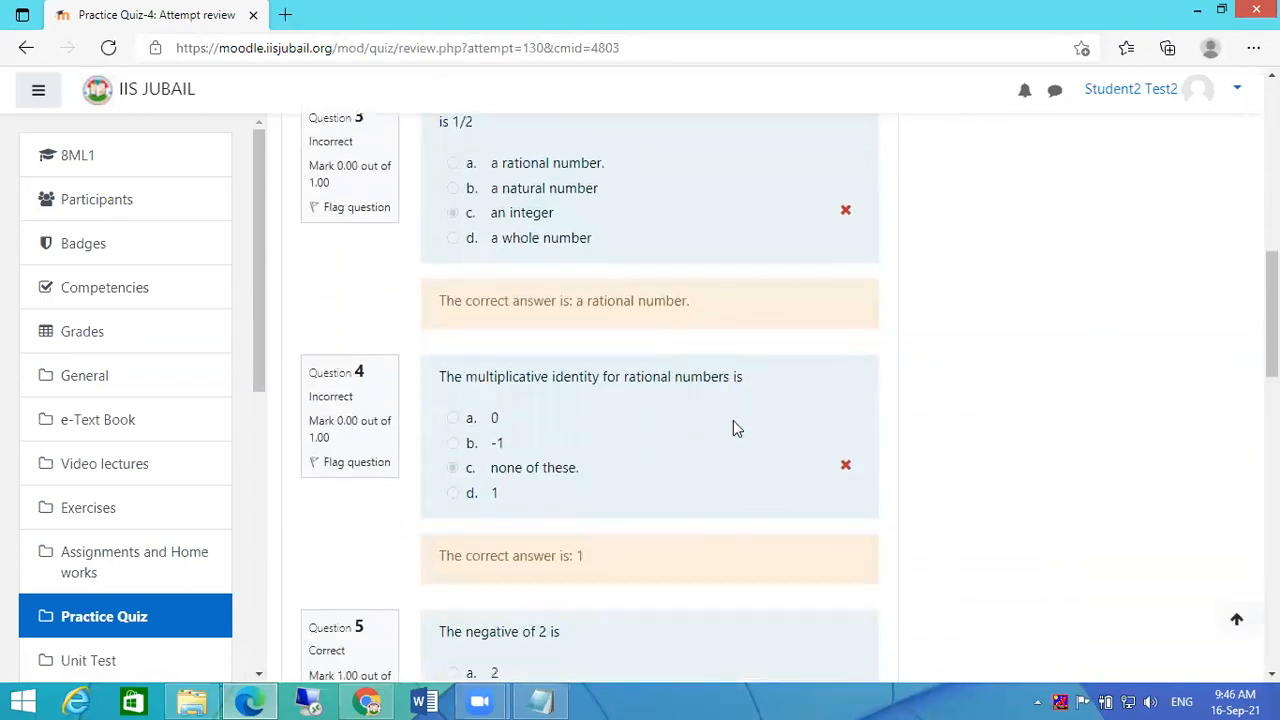
{"action": "scroll", "coordinate": [731, 424], "scroll_direction": "down", "scroll_amount": 10}
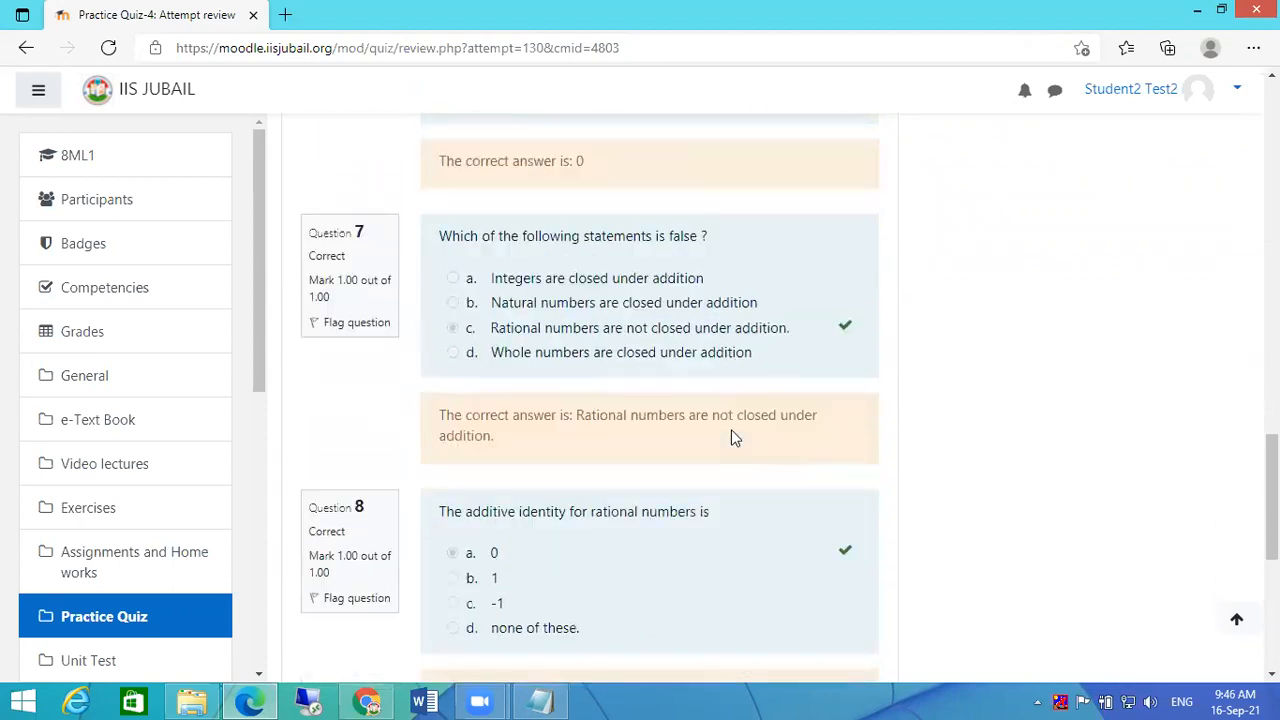
{"action": "scroll", "coordinate": [733, 424], "scroll_direction": "down", "scroll_amount": 3}
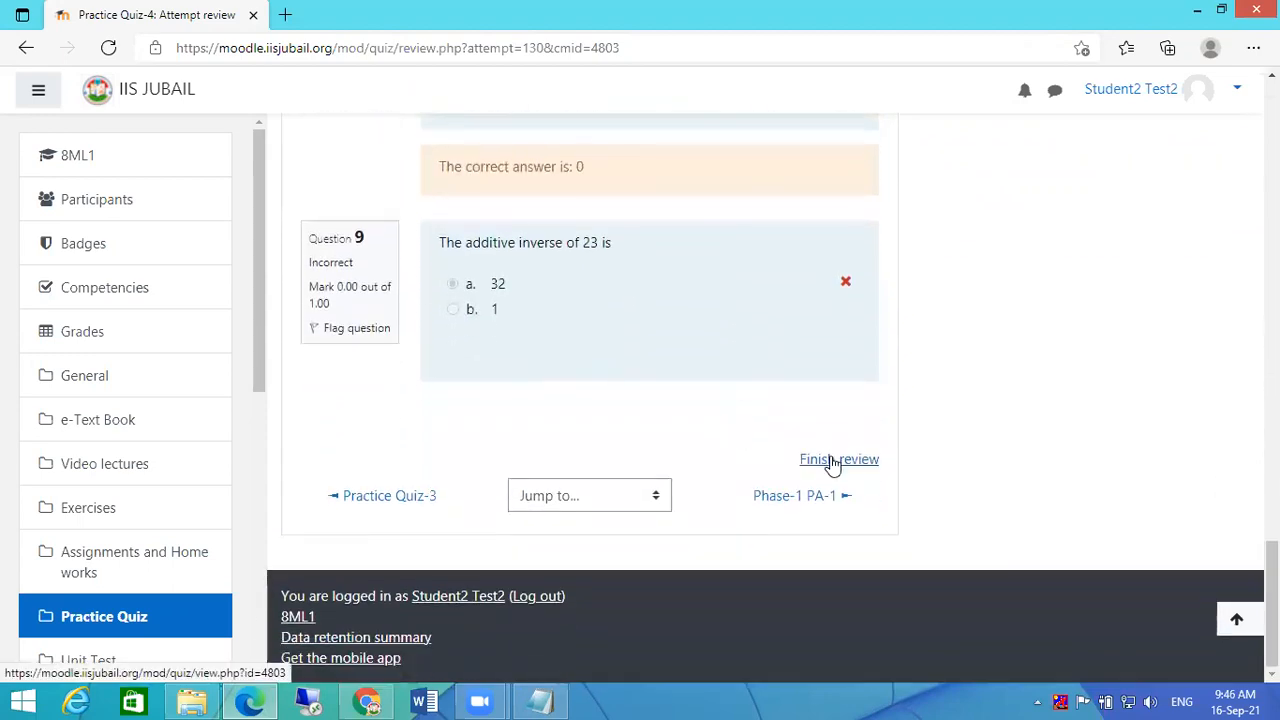
{"action": "scroll", "coordinate": [780, 410], "scroll_direction": "up", "scroll_amount": 15}
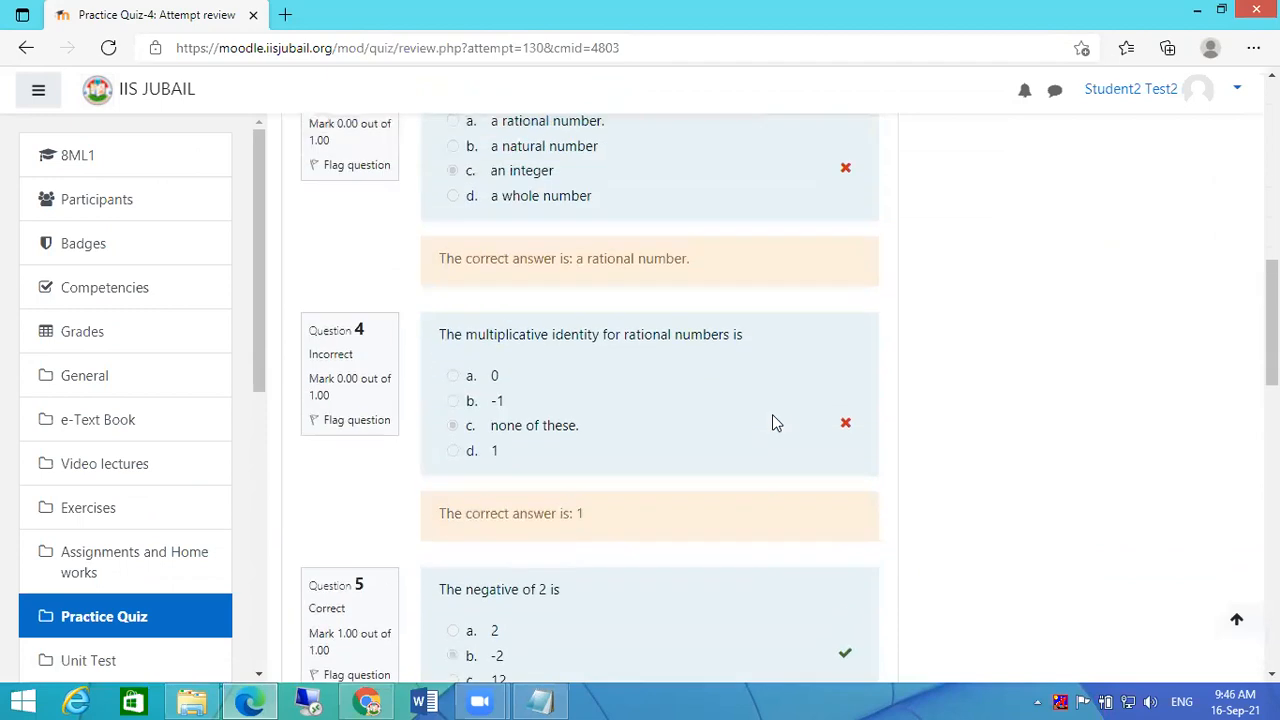
{"action": "scroll", "coordinate": [695, 380], "scroll_direction": "up", "scroll_amount": 4}
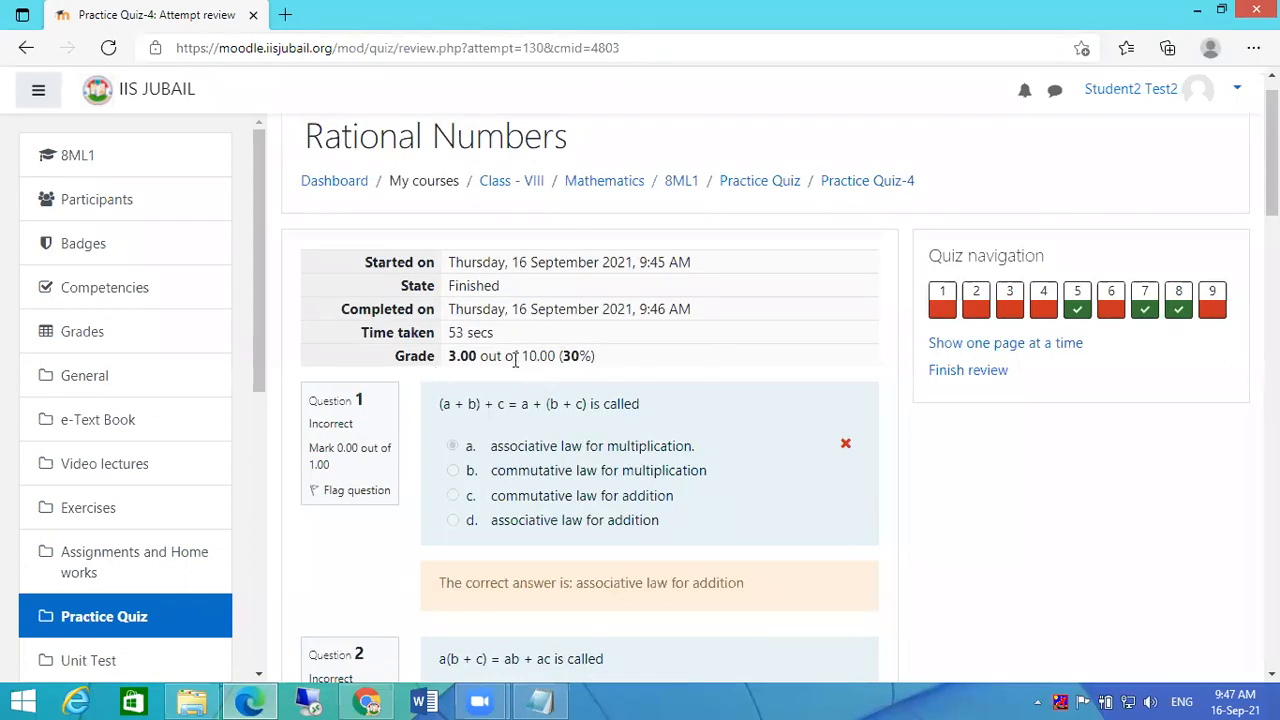
{"action": "left_click_drag", "start_coordinate": [607, 358], "coordinate": [448, 345]}
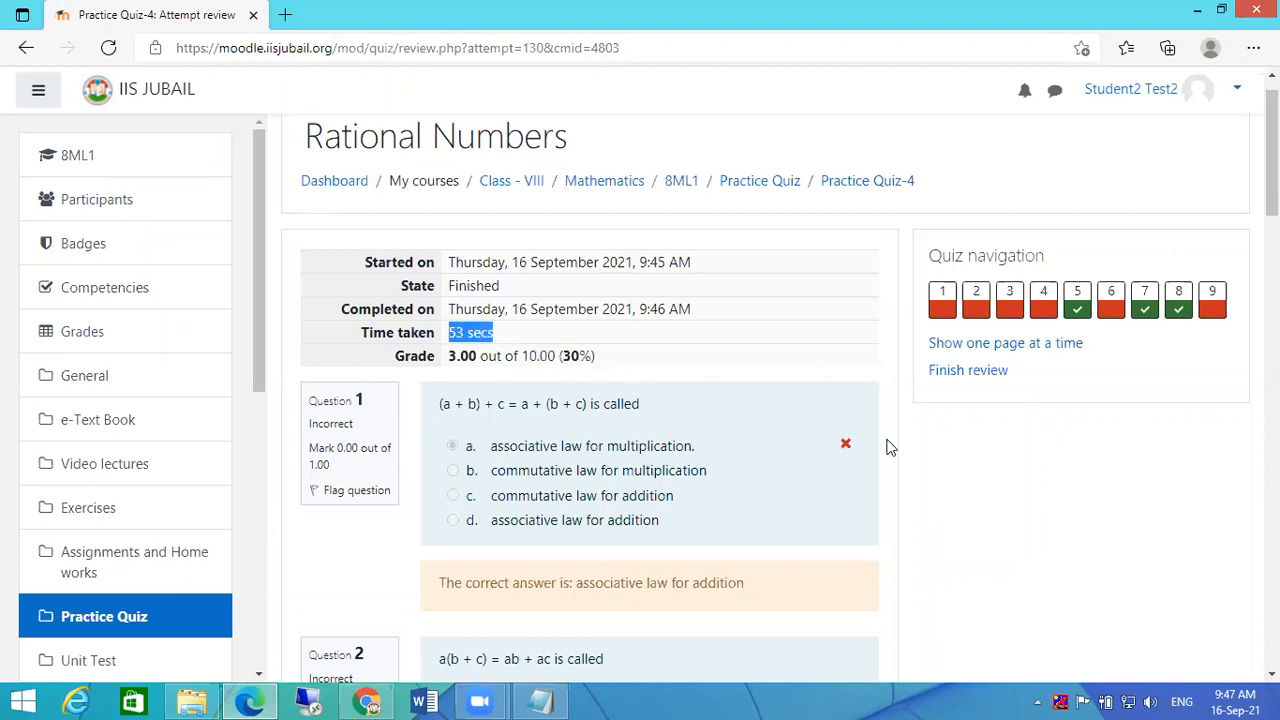
{"action": "scroll", "coordinate": [887, 447], "scroll_direction": "down", "scroll_amount": 20}
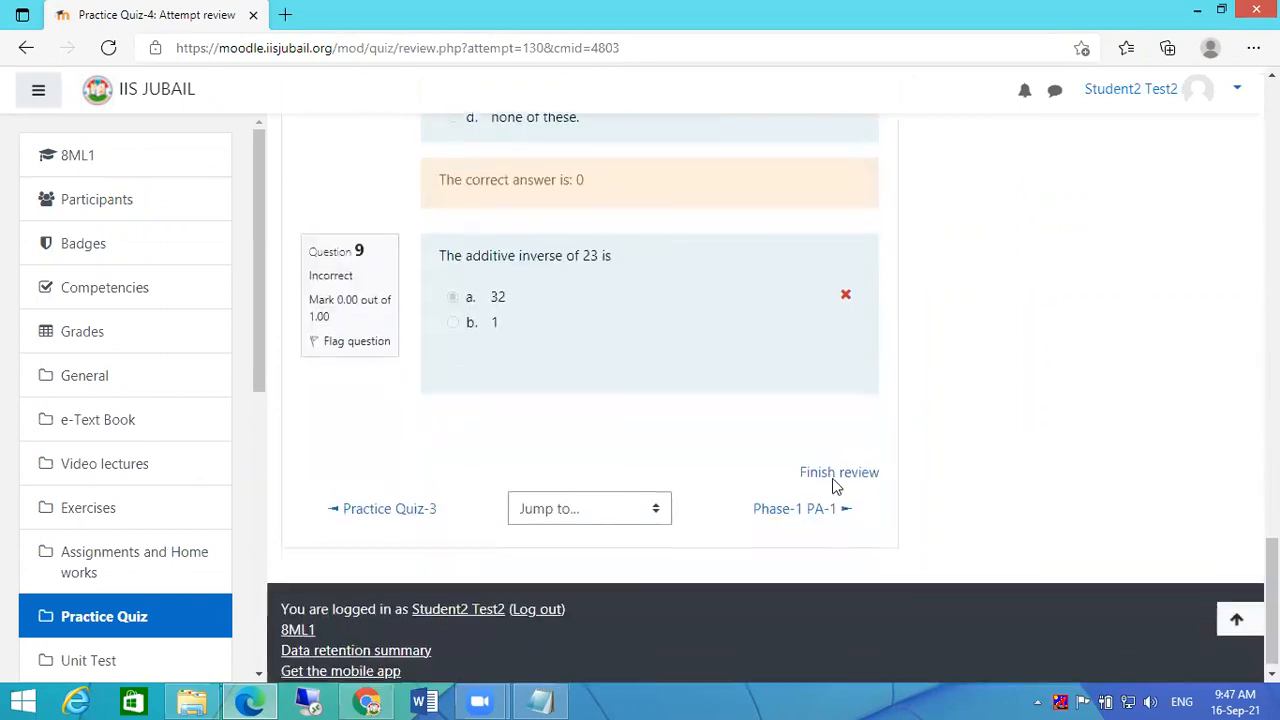
Finish the attempt review and examine the summary of previous attempts for Practice Quiz-4.
{"action": "left_click", "coordinate": [834, 463]}
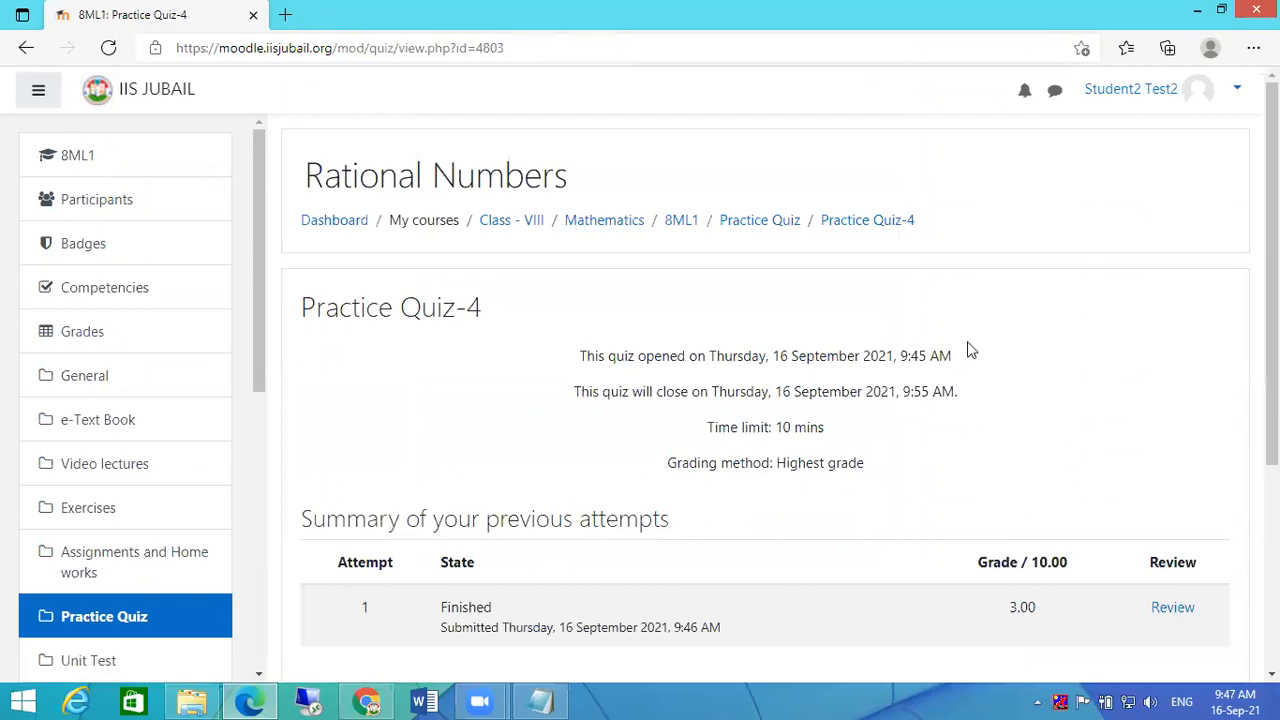
{"action": "scroll", "coordinate": [695, 373], "scroll_direction": "down", "scroll_amount": 3}
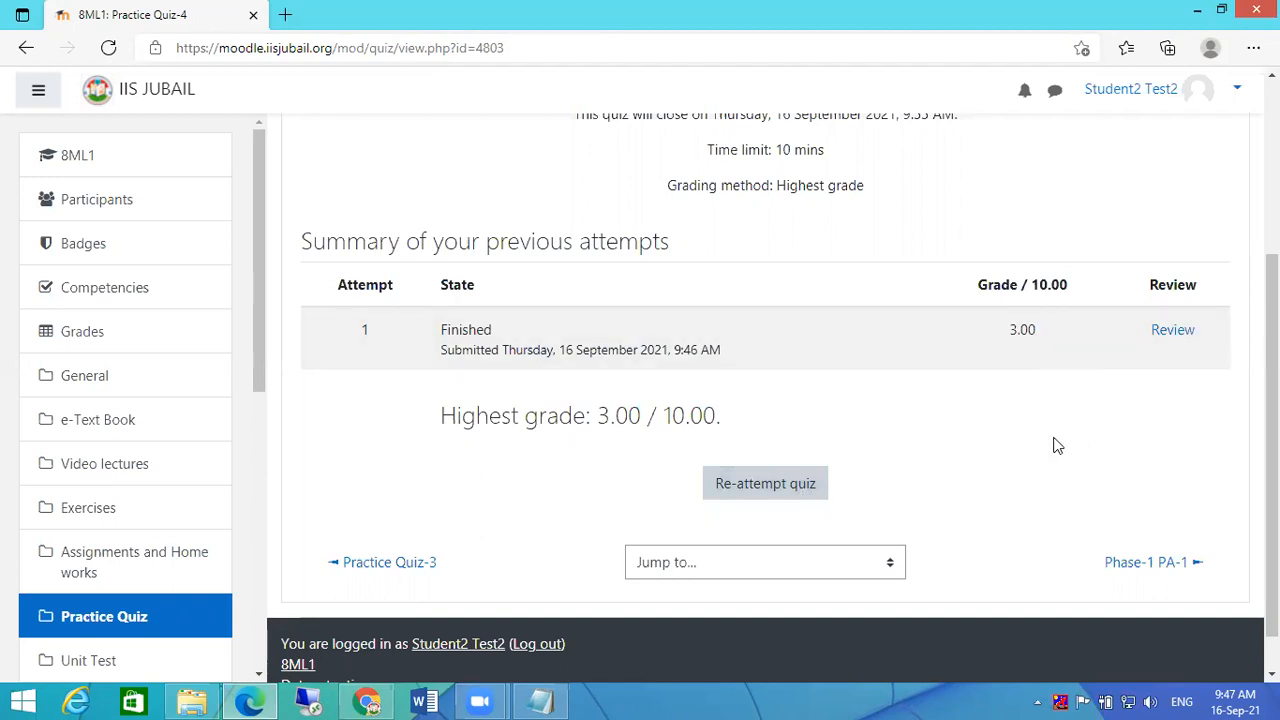
{"action": "scroll", "coordinate": [1068, 456], "scroll_direction": "up", "scroll_amount": 3}
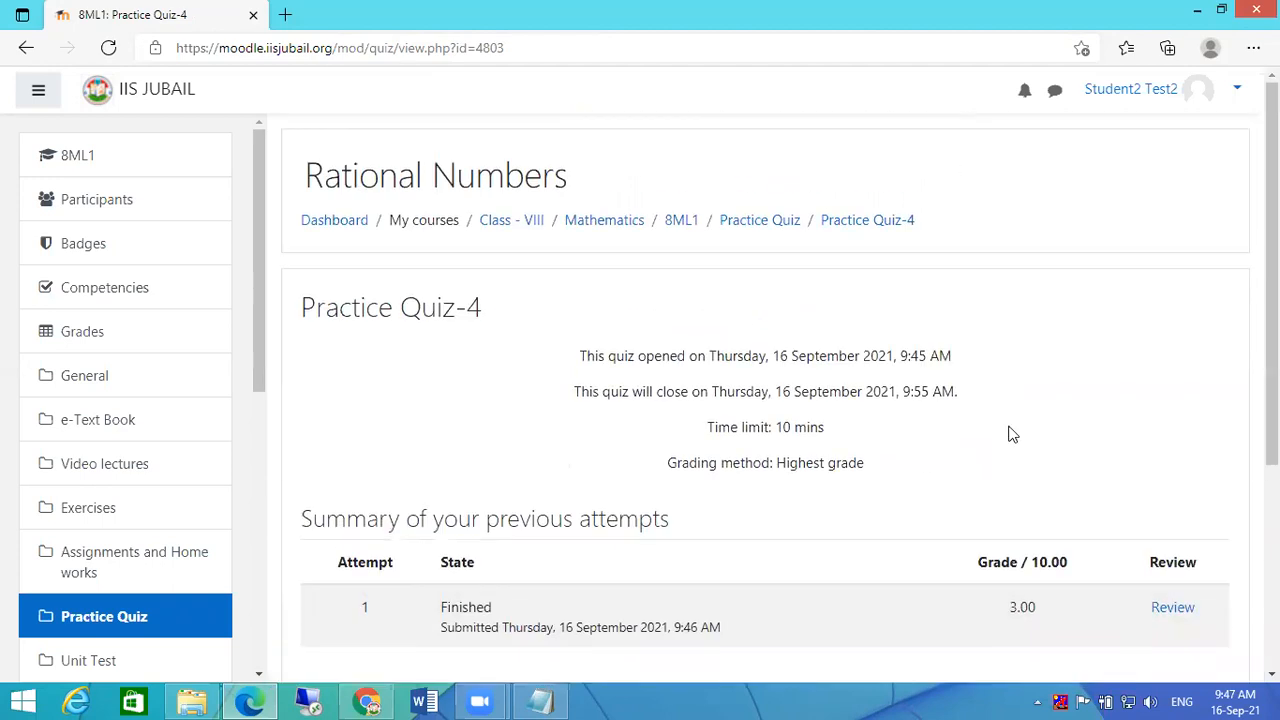
Return to the course's Practice Quiz section and mark Practice Quiz-4 as complete.
{"action": "left_click", "coordinate": [729, 222]}
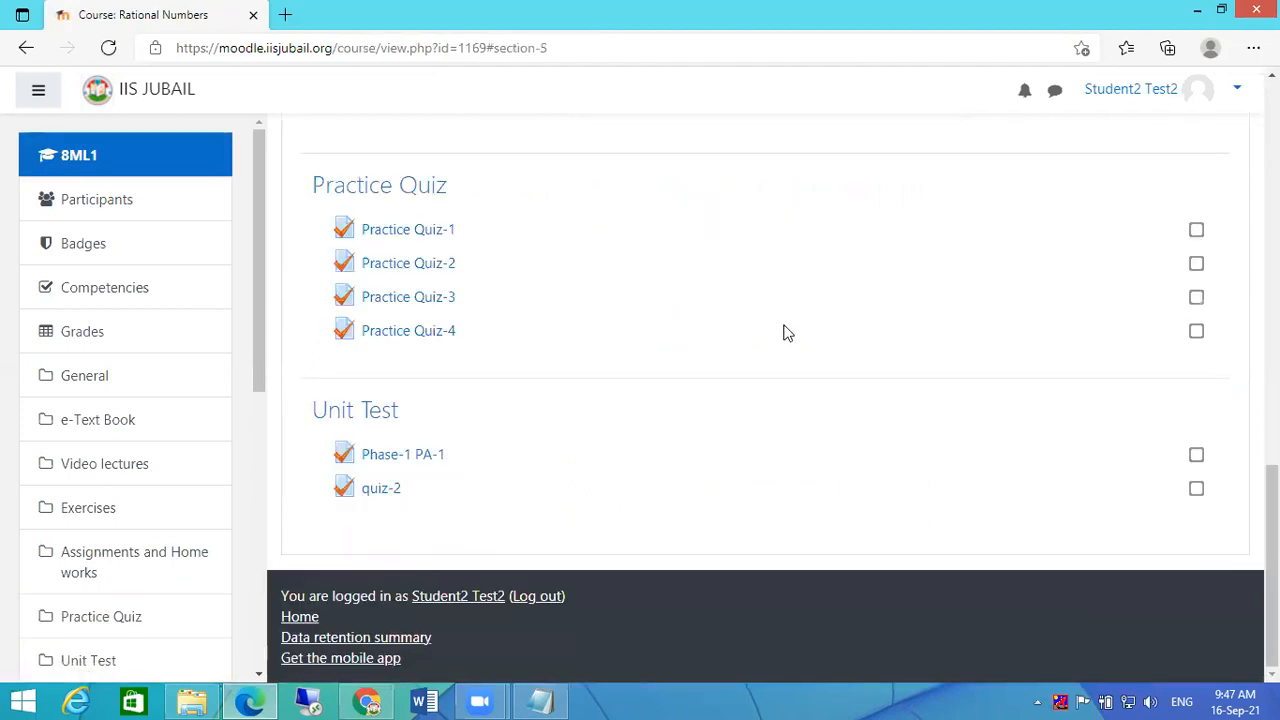
{"action": "left_click", "coordinate": [1196, 331]}
{"action": "scroll", "coordinate": [703, 164], "scroll_direction": "up", "scroll_amount": 4}
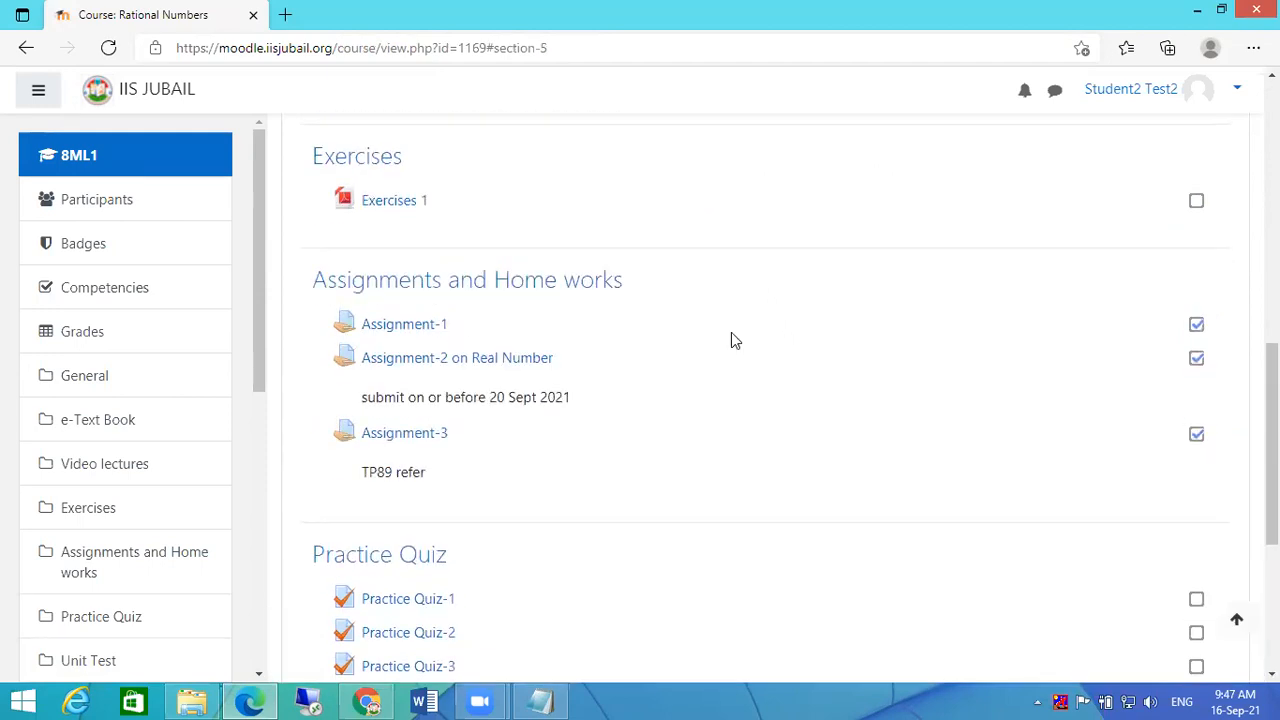
{"action": "left_click_drag", "start_coordinate": [1271, 375], "coordinate": [1232, 122]}
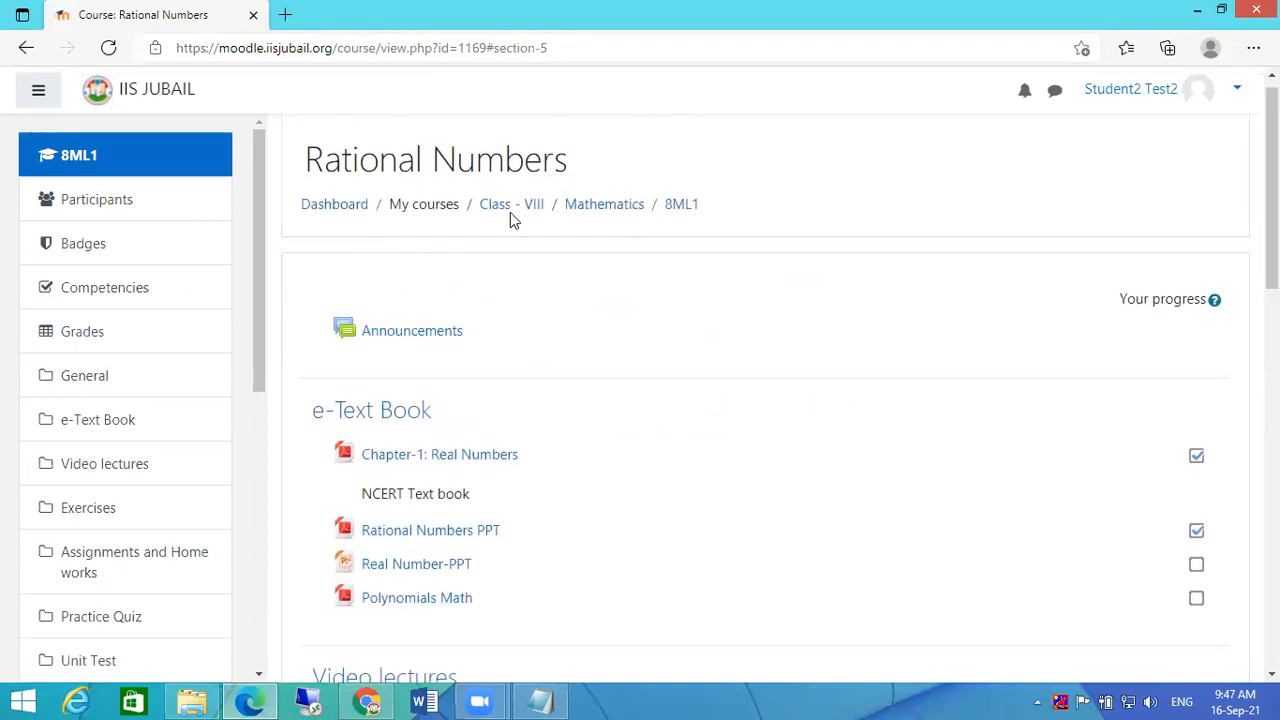
Go to the dashboard and check the completion progress of the Rational Numbers course.
{"action": "left_click", "coordinate": [343, 208]}
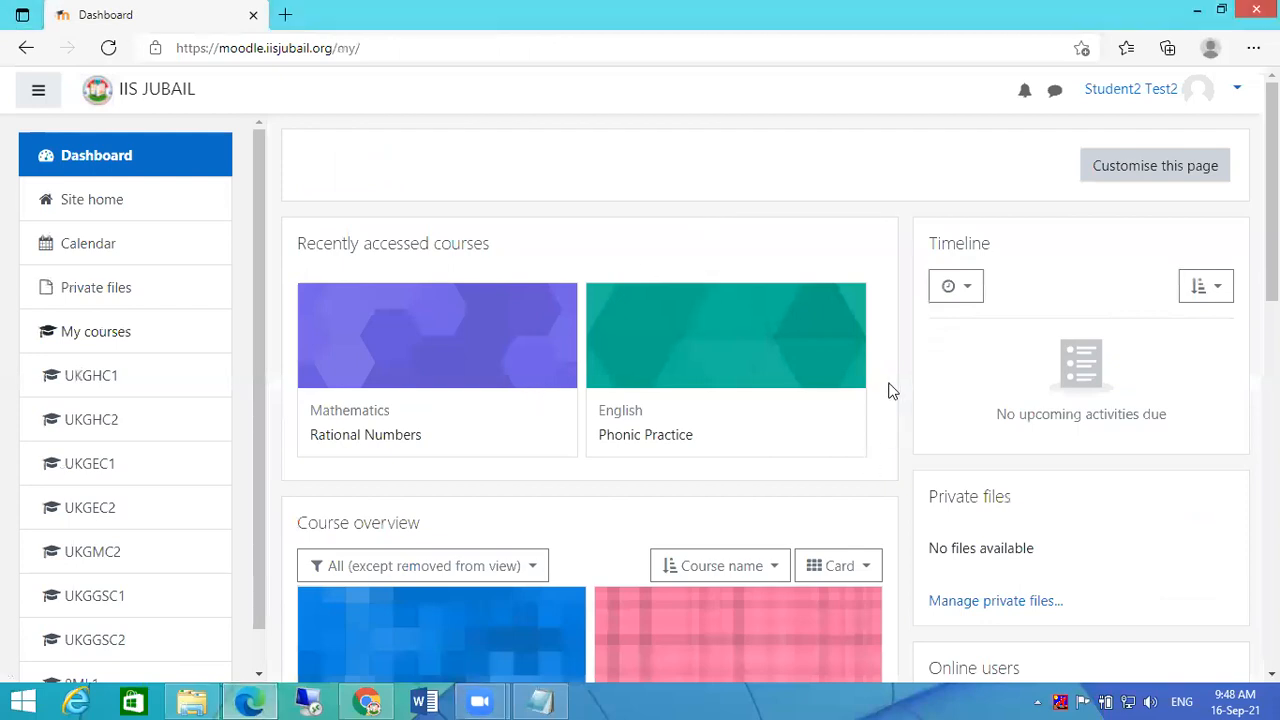
{"action": "scroll", "coordinate": [887, 415], "scroll_direction": "down", "scroll_amount": 3}
{"action": "scroll", "coordinate": [887, 413], "scroll_direction": "down", "scroll_amount": 4}
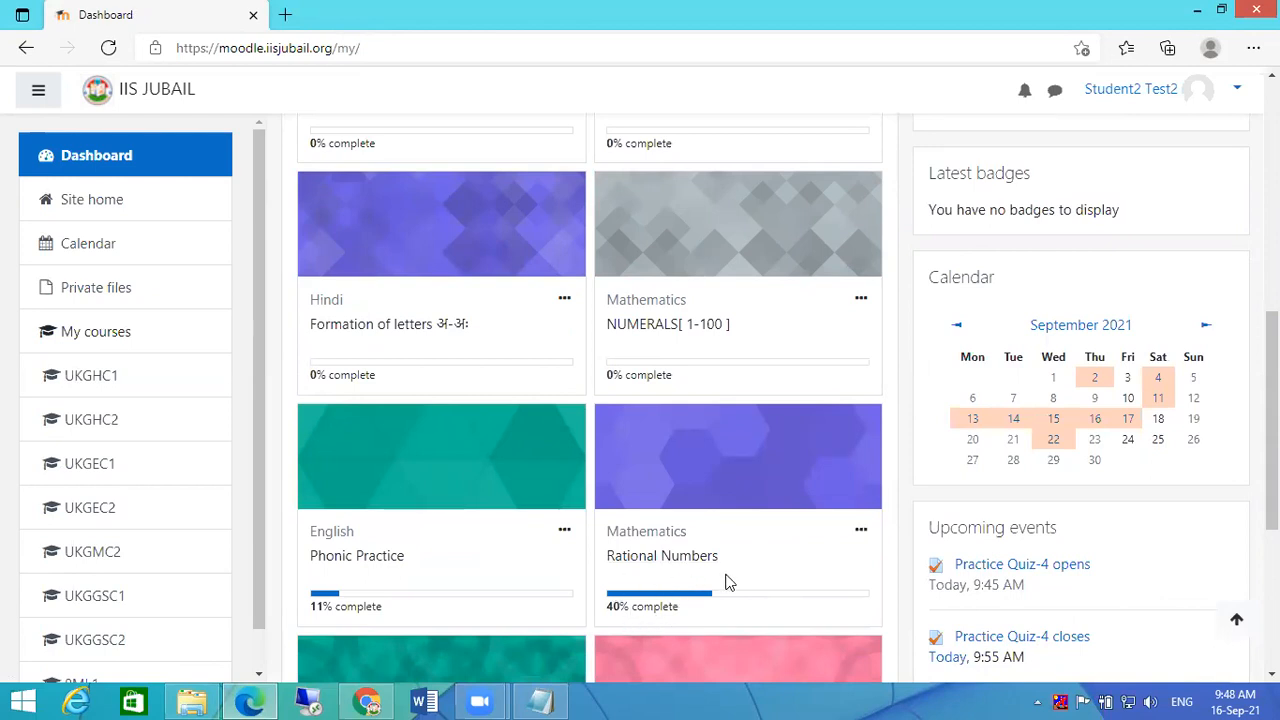
Open the Rational Numbers course and mark Real Number-PPT and Polynomials Math as complete.
{"action": "left_click", "coordinate": [726, 489]}
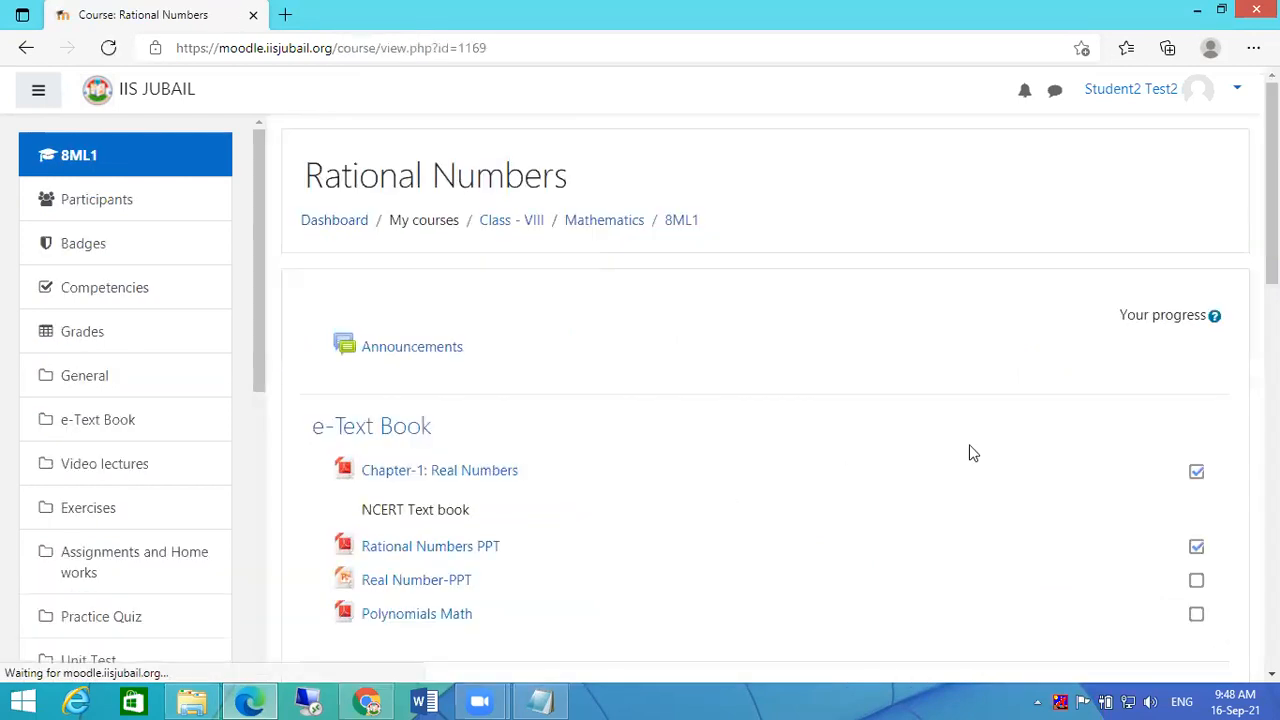
{"action": "left_click", "coordinate": [1196, 581]}
{"action": "left_click", "coordinate": [1197, 614]}
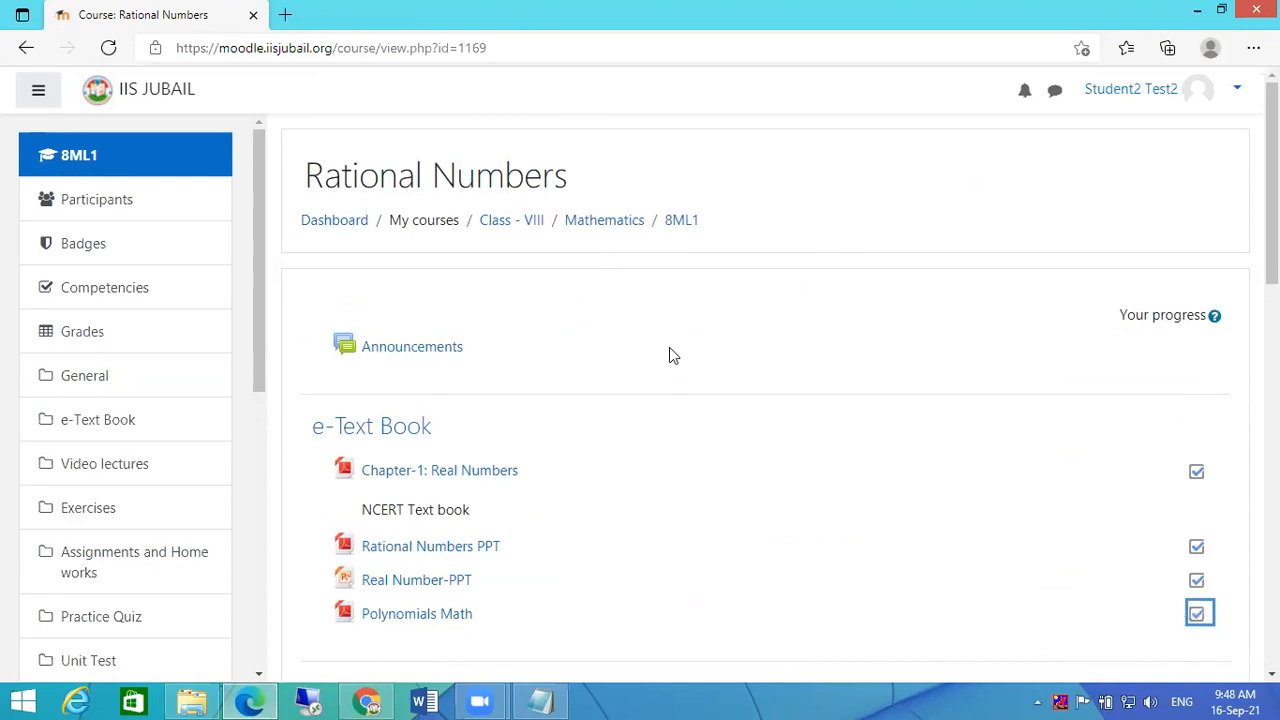
Go back to the dashboard and compare the updated progress of Rational Numbers with that of Phonic Practice.
{"action": "left_click", "coordinate": [328, 222]}
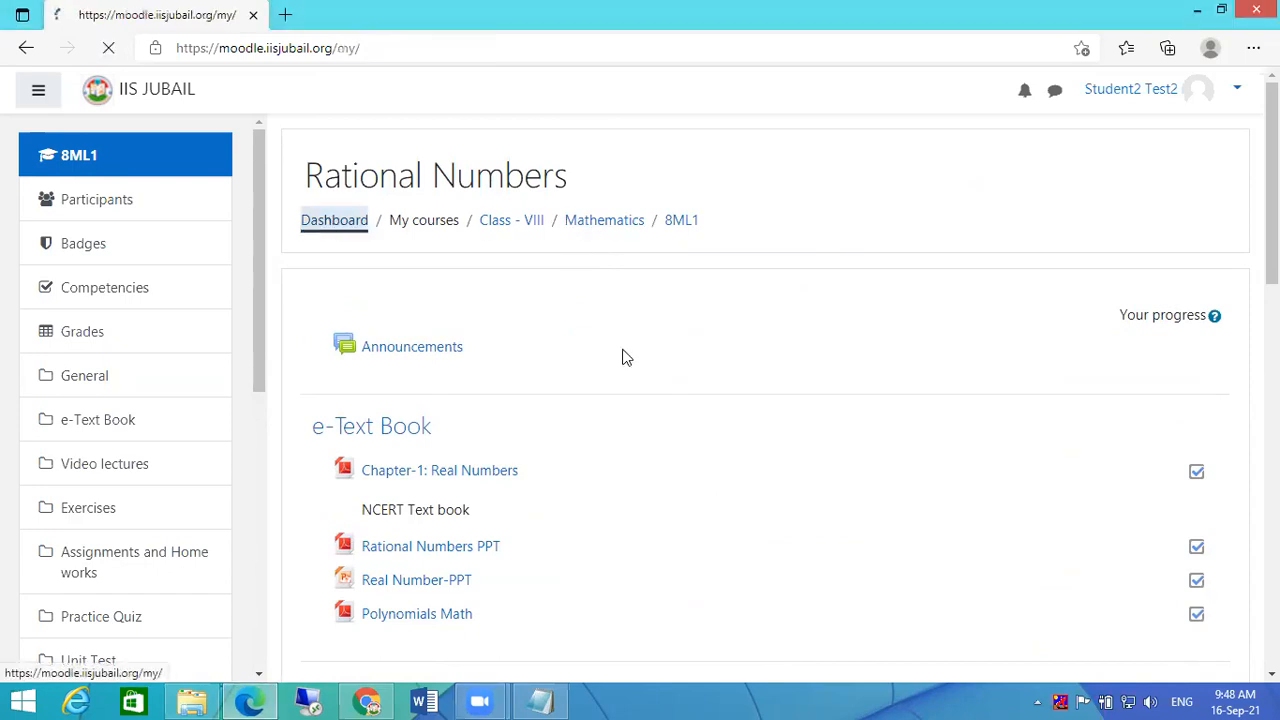
{"action": "scroll", "coordinate": [651, 412], "scroll_direction": "down", "scroll_amount": 3}
{"action": "scroll", "coordinate": [694, 410], "scroll_direction": "down", "scroll_amount": 5}
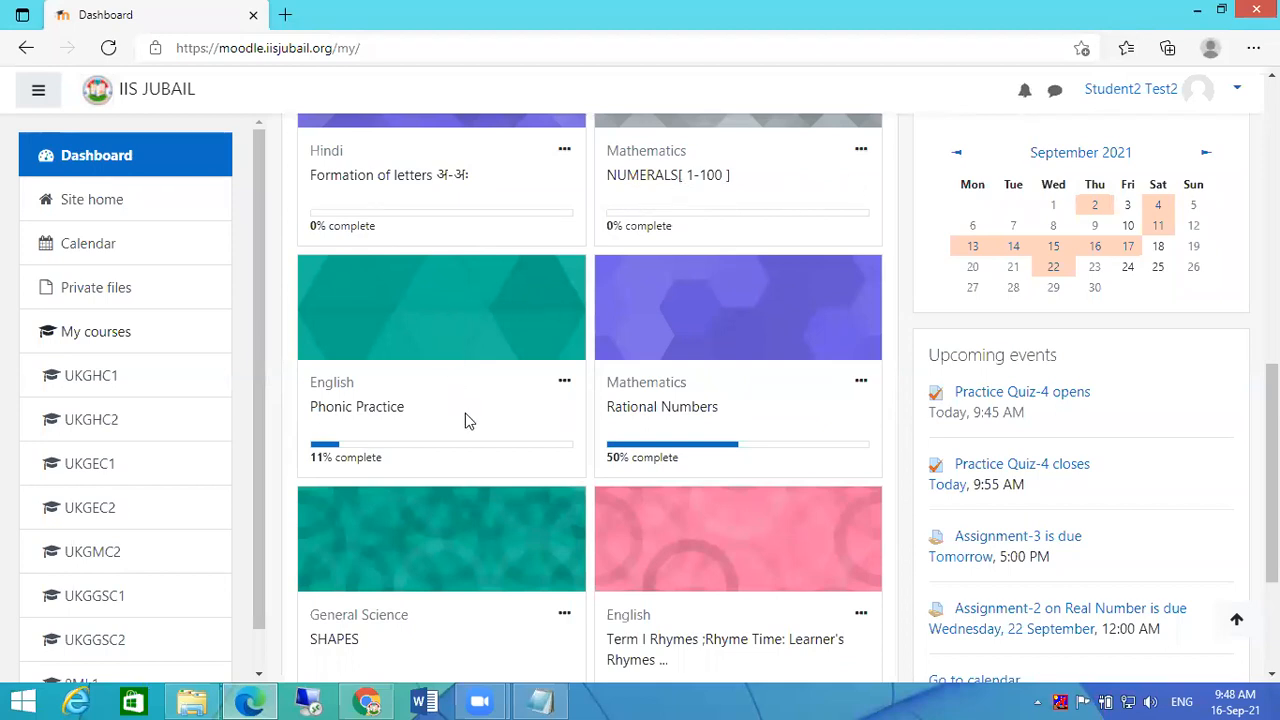
Open the Phonic Practice course and mark the Small Block Letters document and Easy Phonics 1 as complete.
{"action": "left_click", "coordinate": [441, 329]}
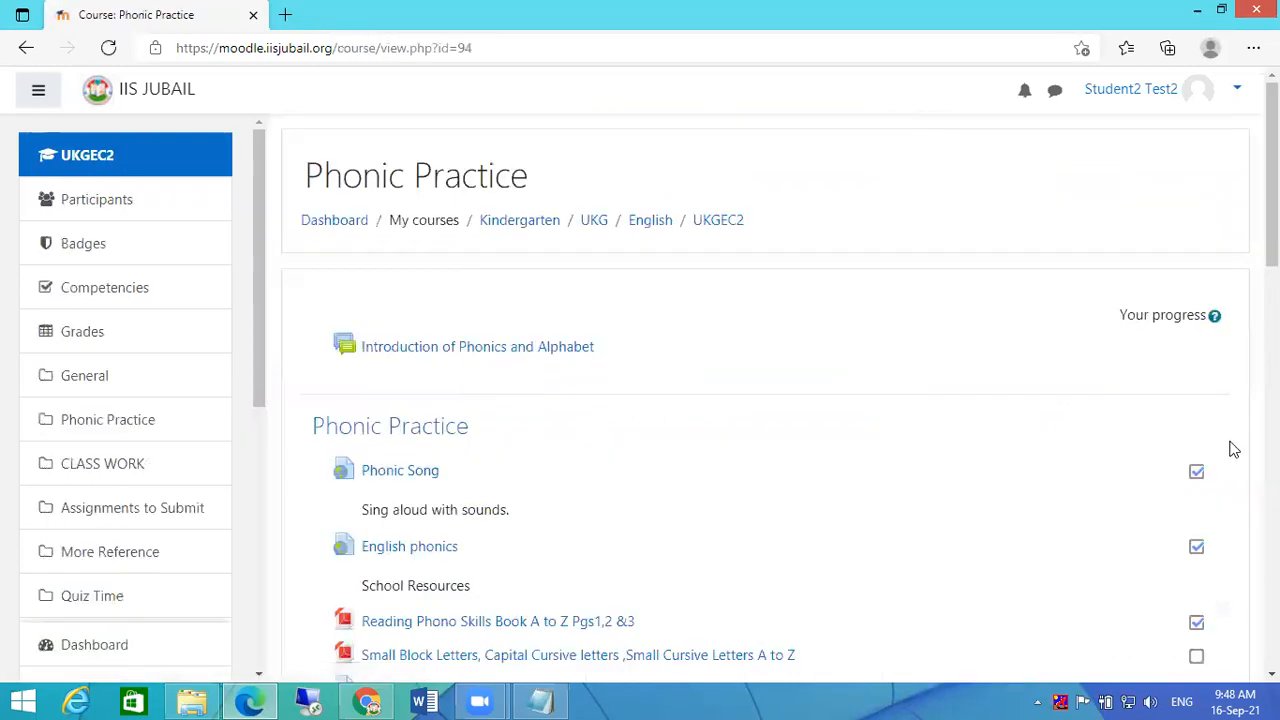
{"action": "scroll", "coordinate": [1199, 545], "scroll_direction": "down", "scroll_amount": 1}
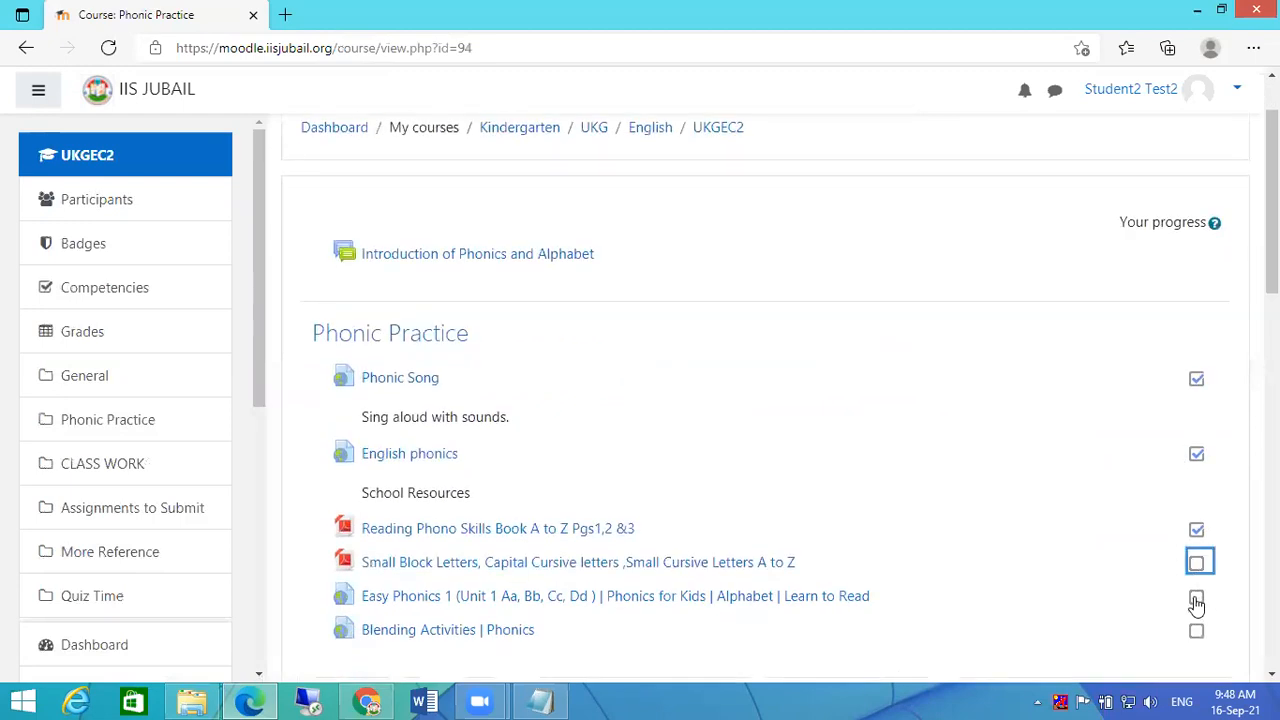
{"action": "left_click", "coordinate": [1197, 566]}
Return to the dashboard and examine the completion progress of all courses in the course overview, including Phonic Practice.
{"action": "left_click", "coordinate": [344, 134]}
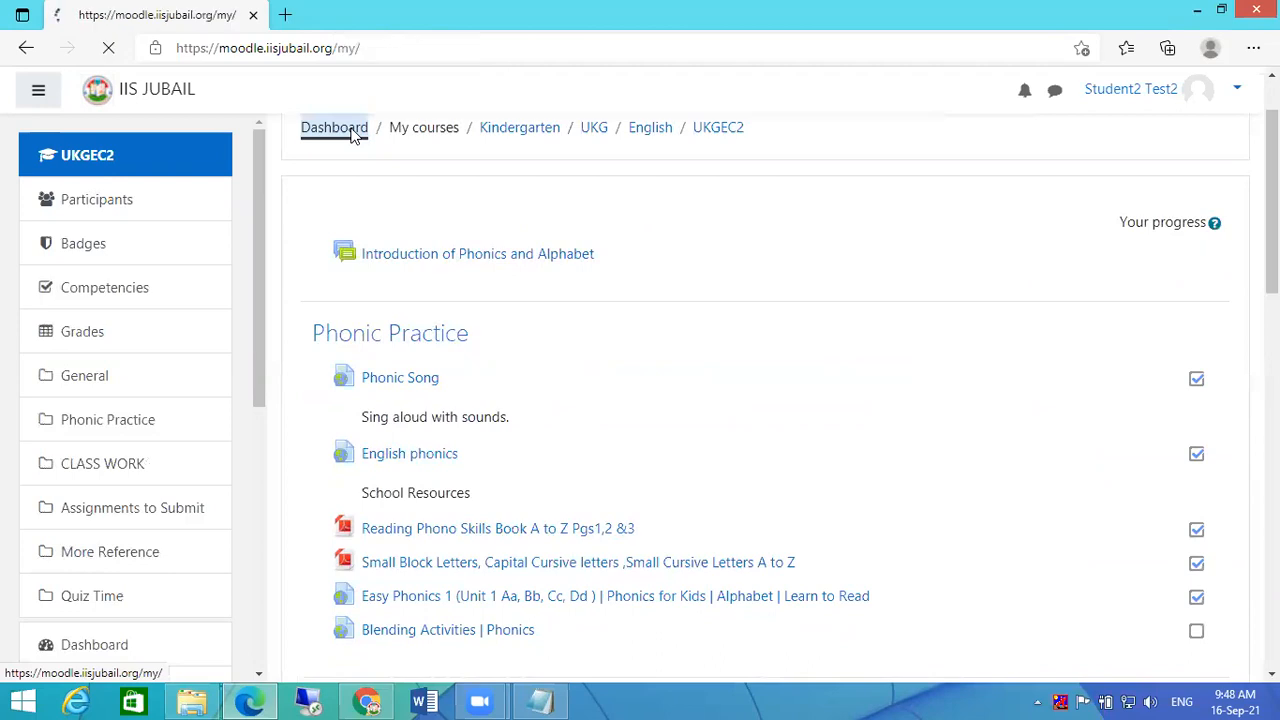
{"action": "scroll", "coordinate": [549, 377], "scroll_direction": "down", "scroll_amount": 6}
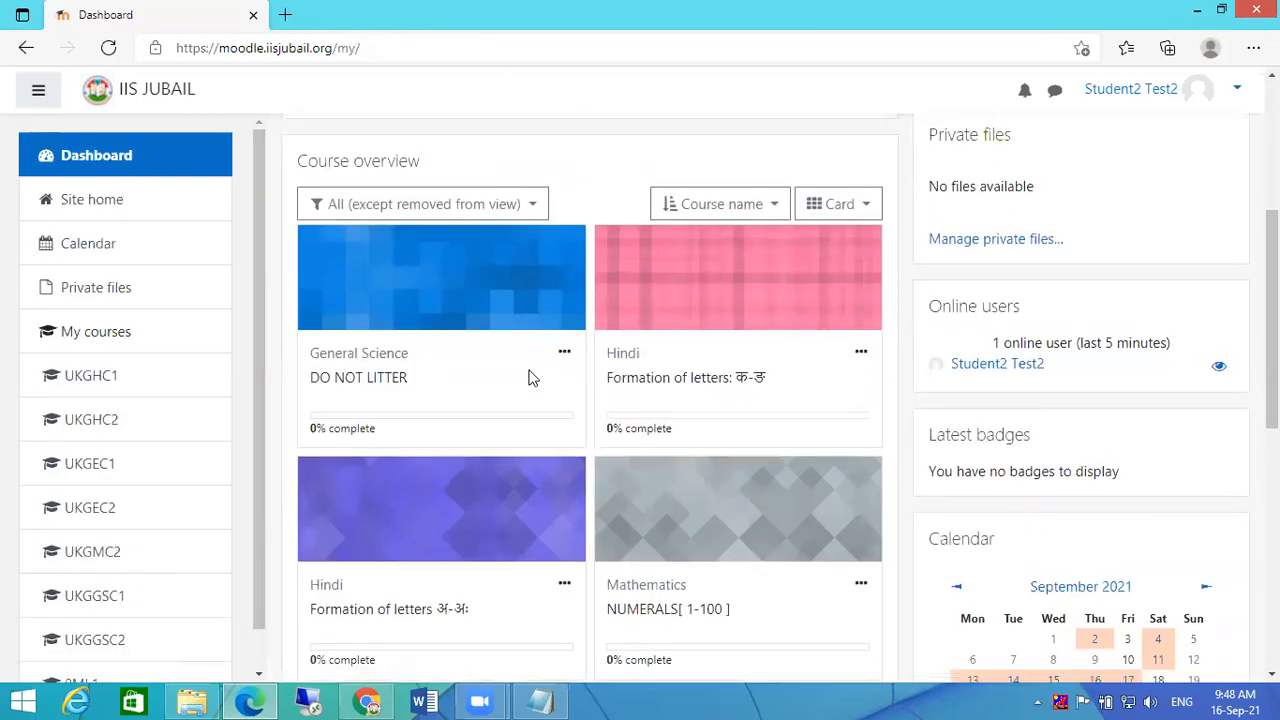
{"action": "scroll", "coordinate": [531, 374], "scroll_direction": "down", "scroll_amount": 1}
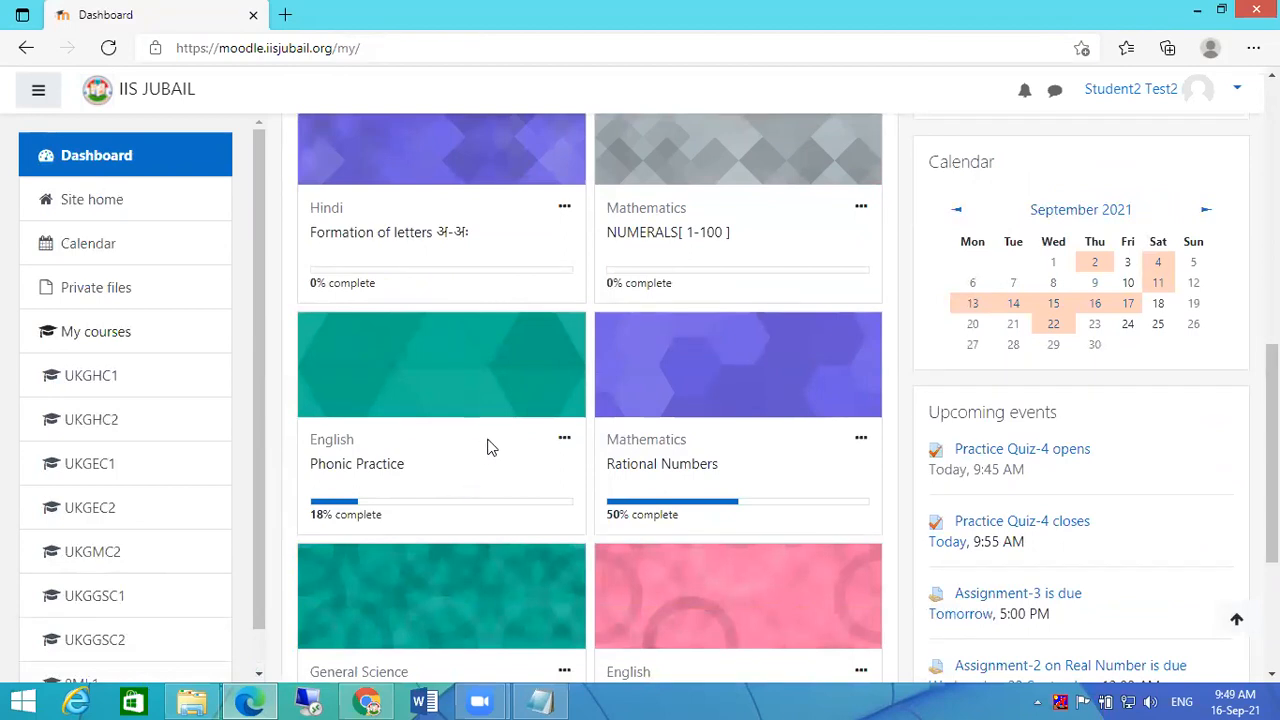
{"action": "scroll", "coordinate": [506, 412], "scroll_direction": "down", "scroll_amount": 3}
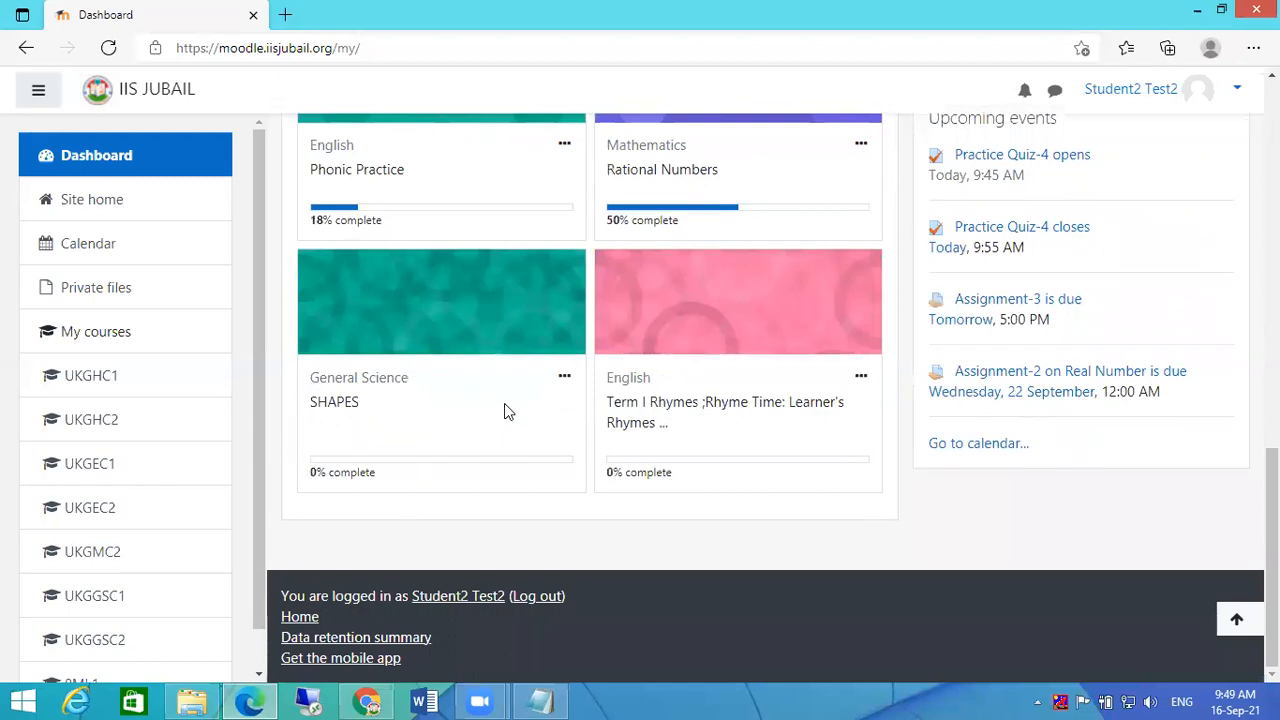
{"action": "scroll", "coordinate": [506, 405], "scroll_direction": "up", "scroll_amount": 5}
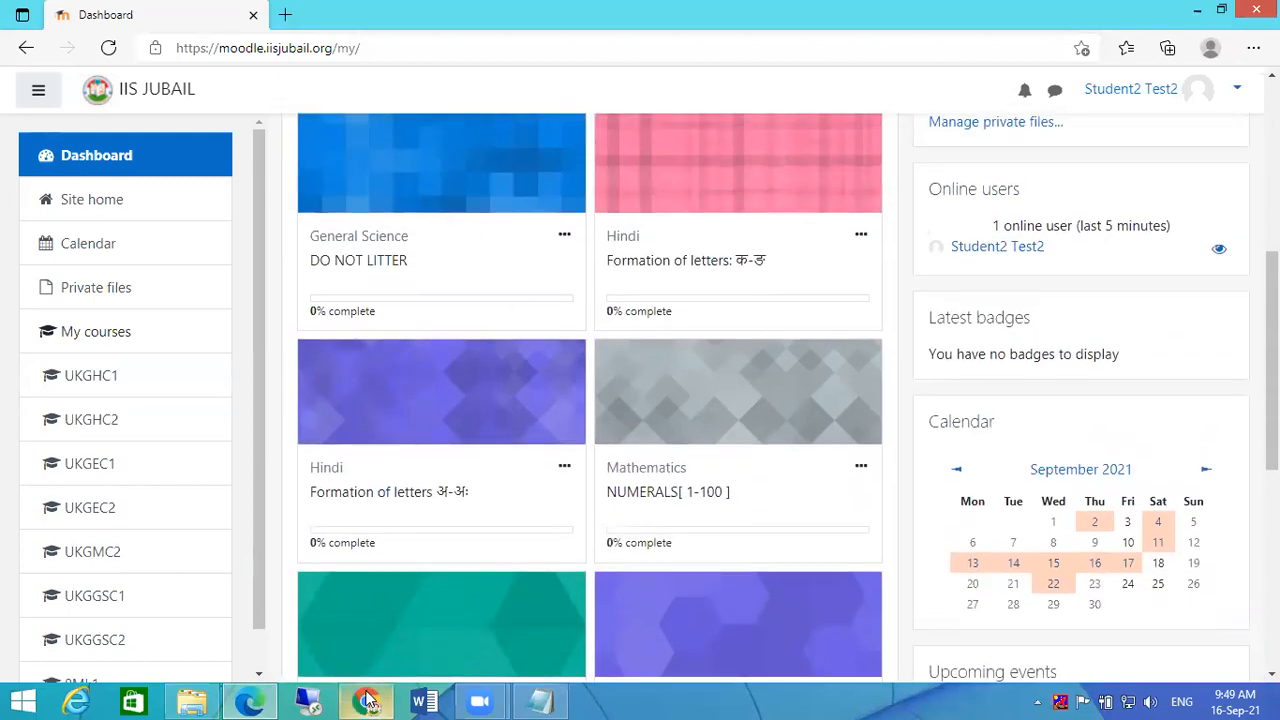
Switch to the teacher session in Chrome and open Assignment-3 from the Rational Numbers course to examine its grading summary.
{"action": "mouse_move", "coordinate": [368, 700]}
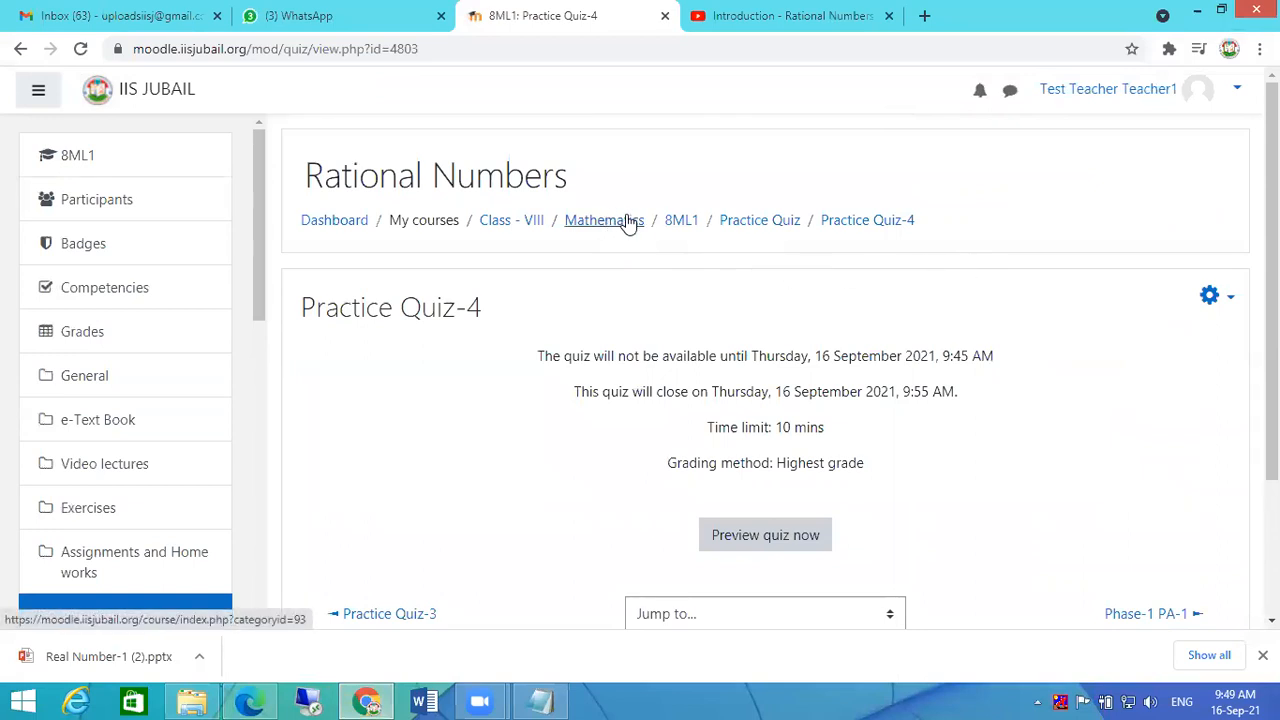
{"action": "left_click", "coordinate": [776, 225]}
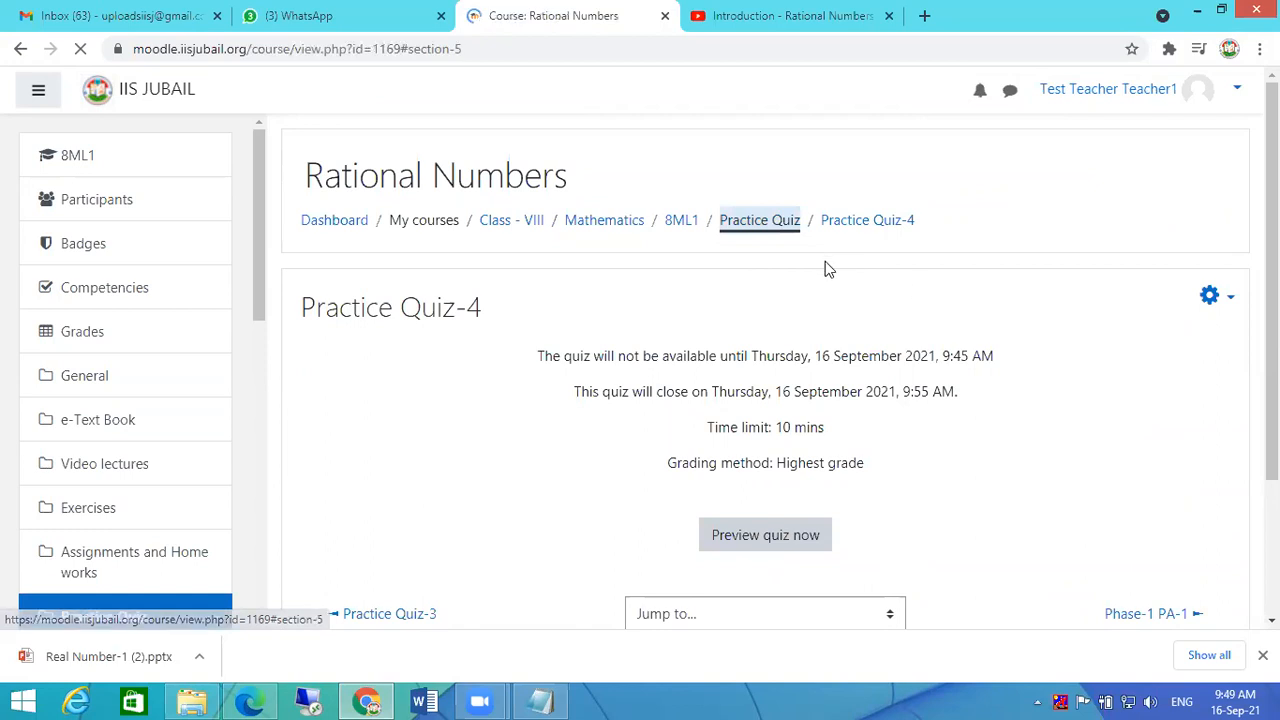
{"action": "scroll", "coordinate": [786, 325], "scroll_direction": "up", "scroll_amount": 5}
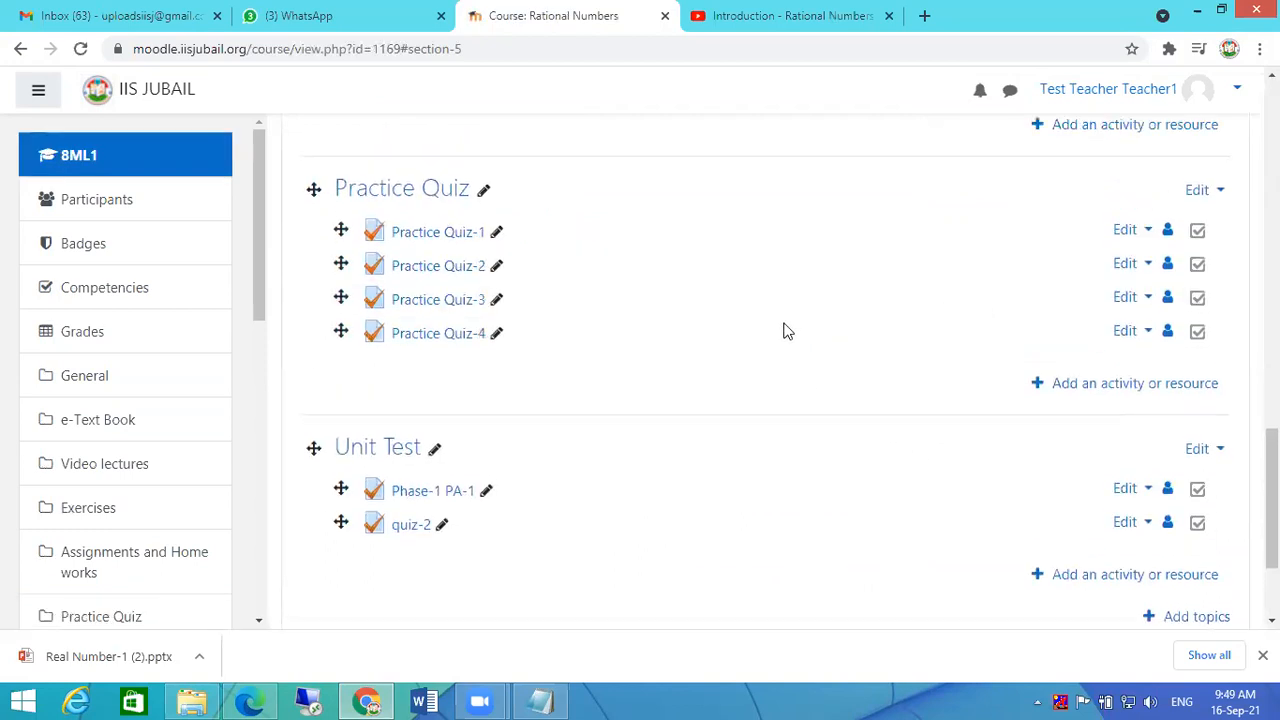
{"action": "scroll", "coordinate": [786, 322], "scroll_direction": "down", "scroll_amount": 1}
{"action": "scroll", "coordinate": [789, 323], "scroll_direction": "down", "scroll_amount": 1}
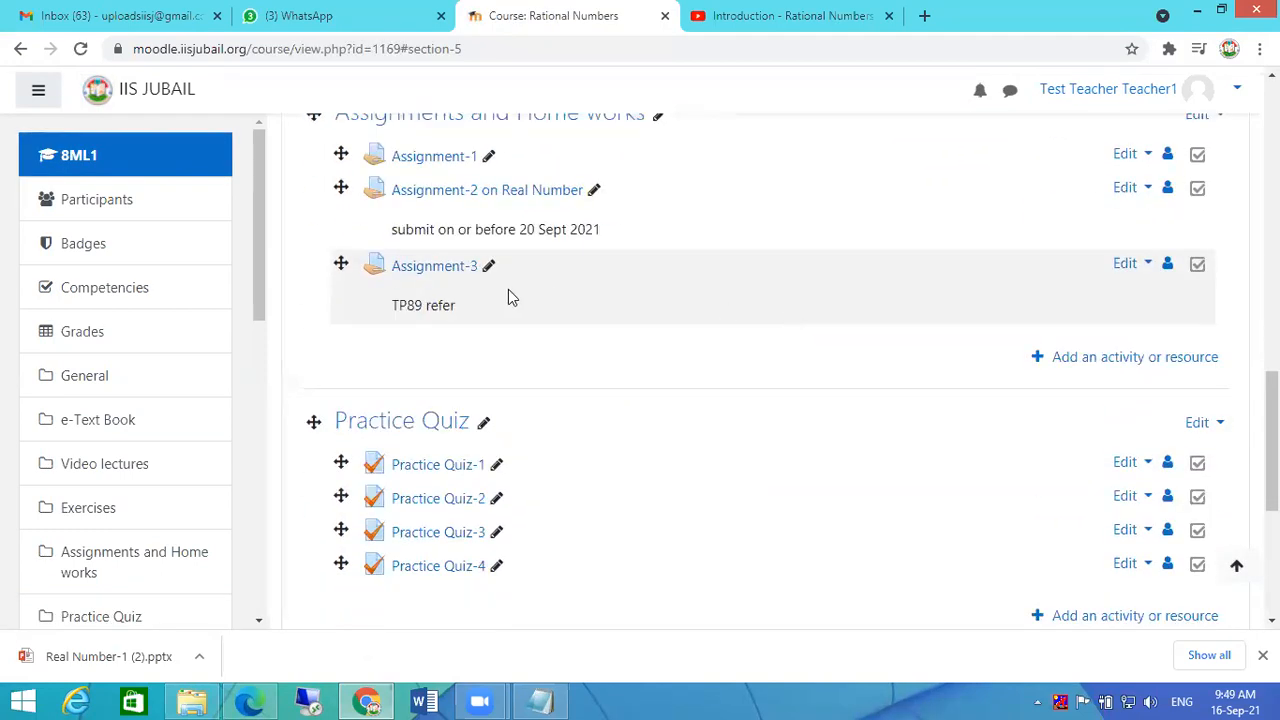
{"action": "left_click", "coordinate": [422, 272]}
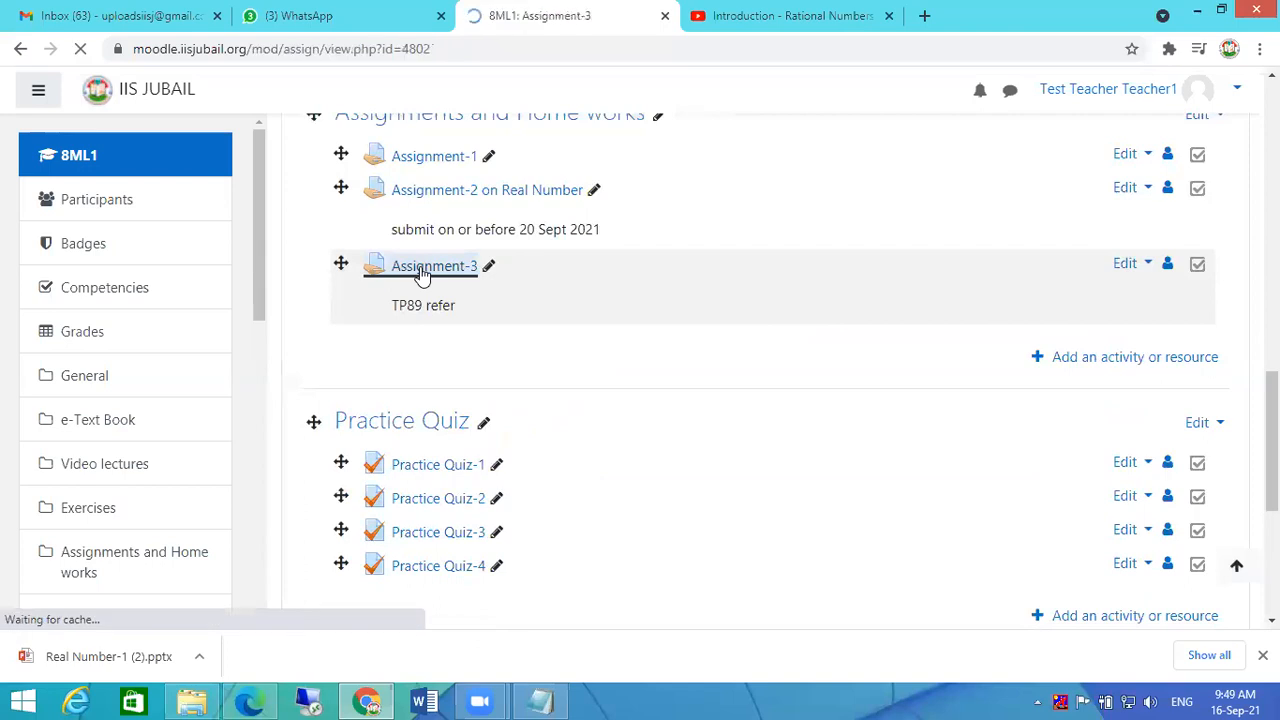
{"action": "scroll", "coordinate": [677, 283], "scroll_direction": "down", "scroll_amount": 2}
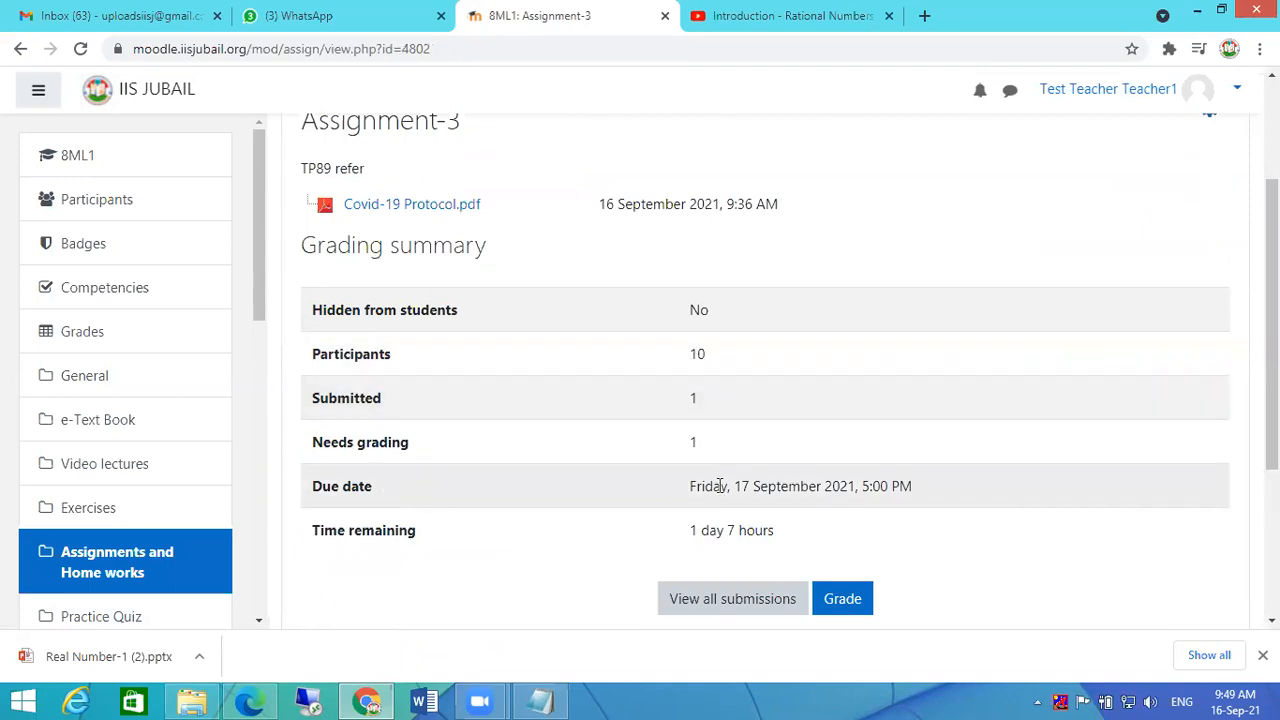
{"action": "scroll", "coordinate": [622, 441], "scroll_direction": "down", "scroll_amount": 2}
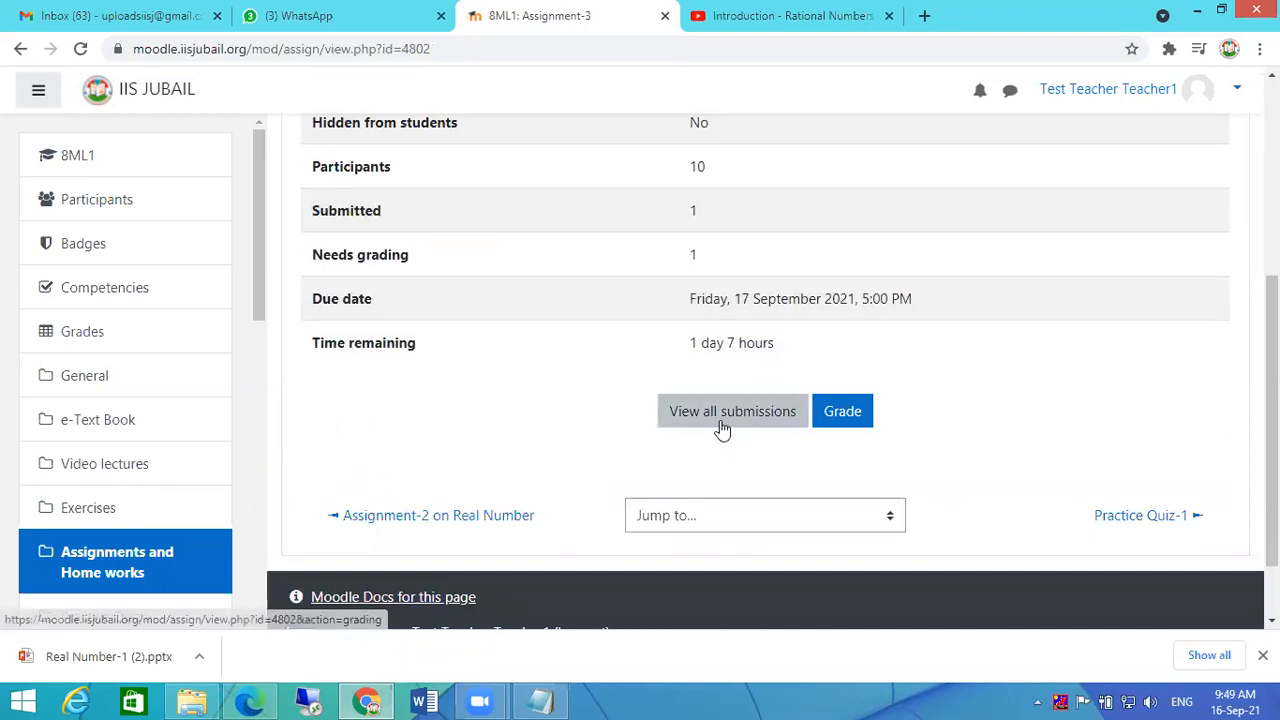
Open all submissions for Assignment-3, find the one submitted for grading, and play and pause its video recording.
{"action": "scroll", "coordinate": [868, 319], "scroll_direction": "up", "scroll_amount": 3}
{"action": "scroll", "coordinate": [868, 305], "scroll_direction": "down", "scroll_amount": 3}
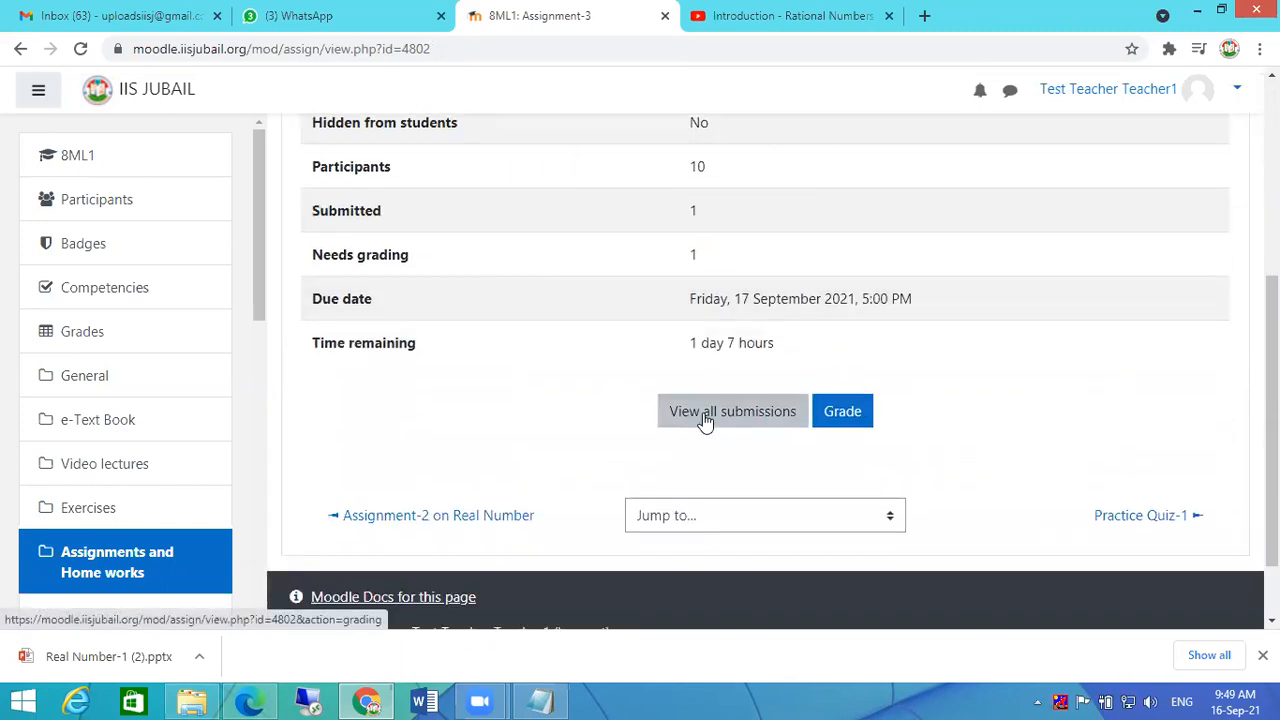
{"action": "left_click", "coordinate": [705, 421]}
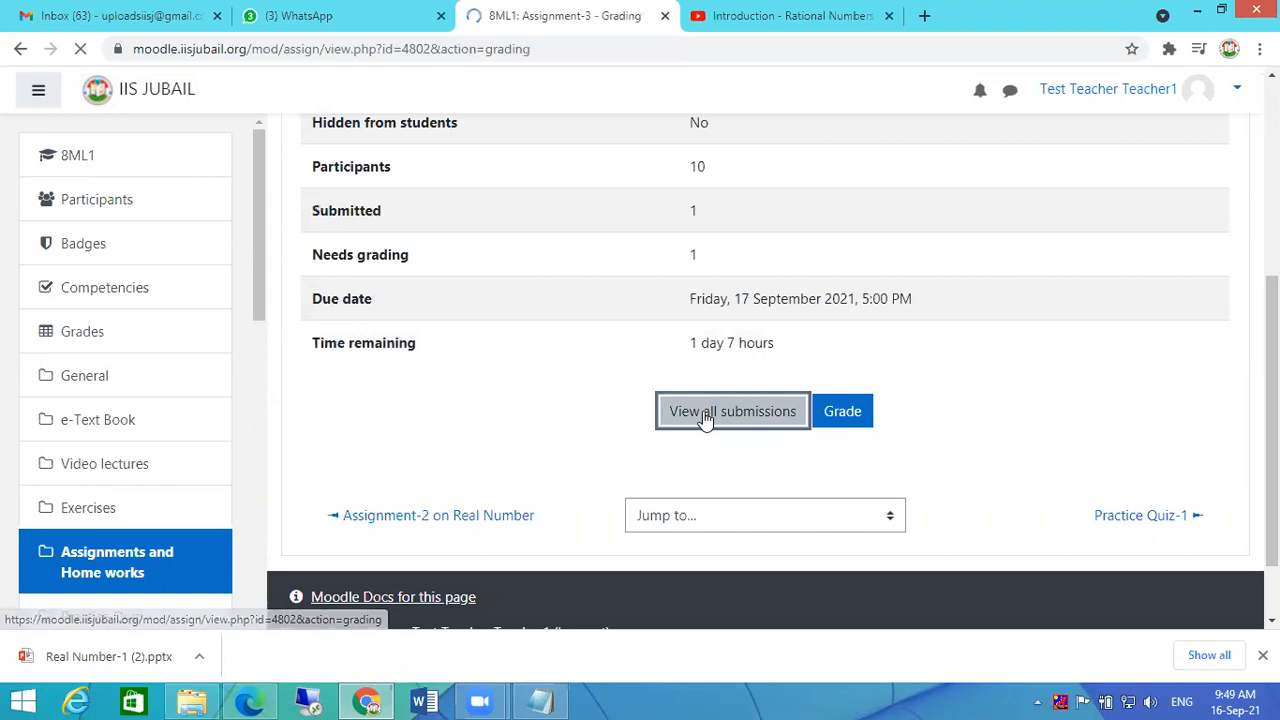
{"action": "scroll", "coordinate": [855, 383], "scroll_direction": "down", "scroll_amount": 5}
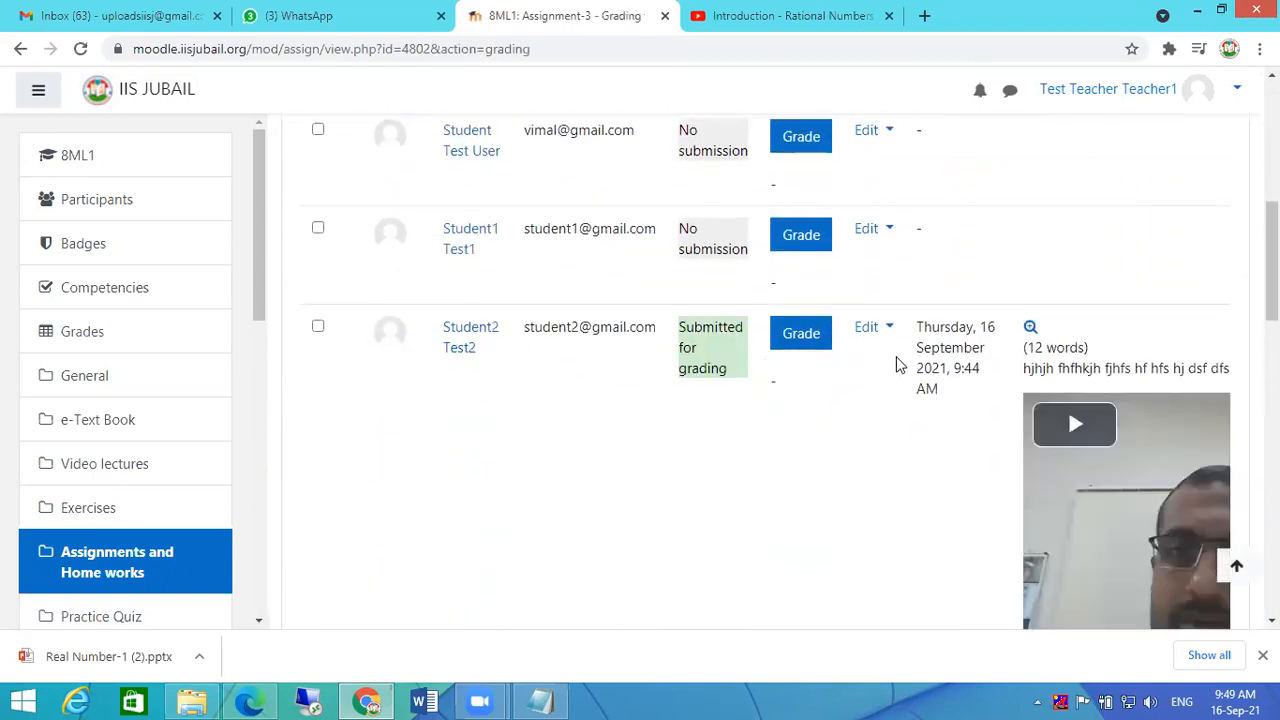
{"action": "scroll", "coordinate": [890, 368], "scroll_direction": "down", "scroll_amount": 2}
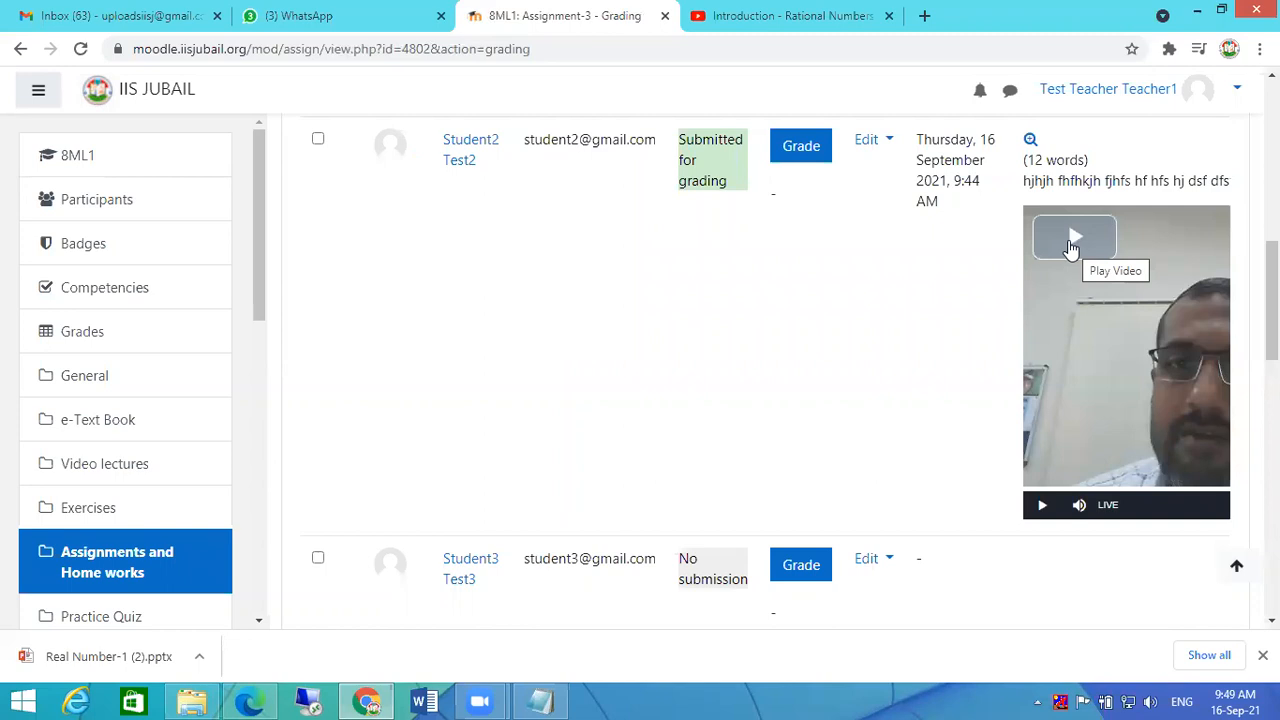
{"action": "left_click", "coordinate": [1071, 246]}
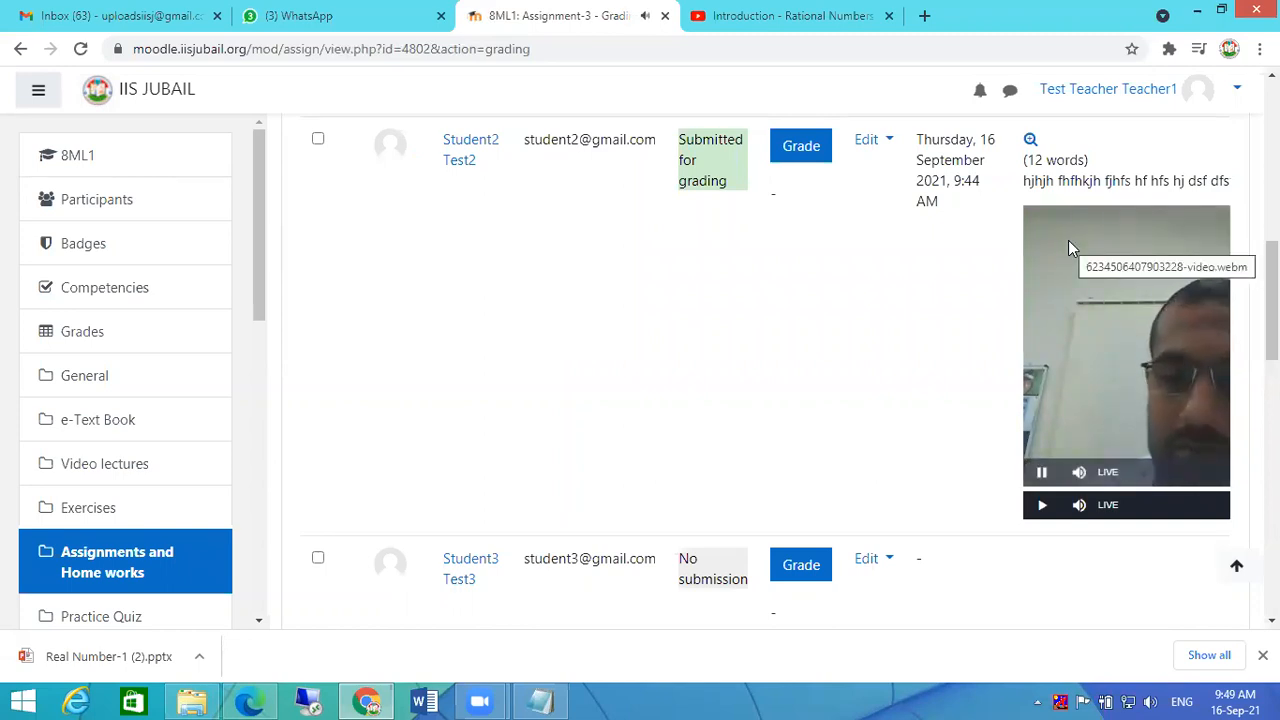
{"action": "left_click", "coordinate": [1042, 474]}
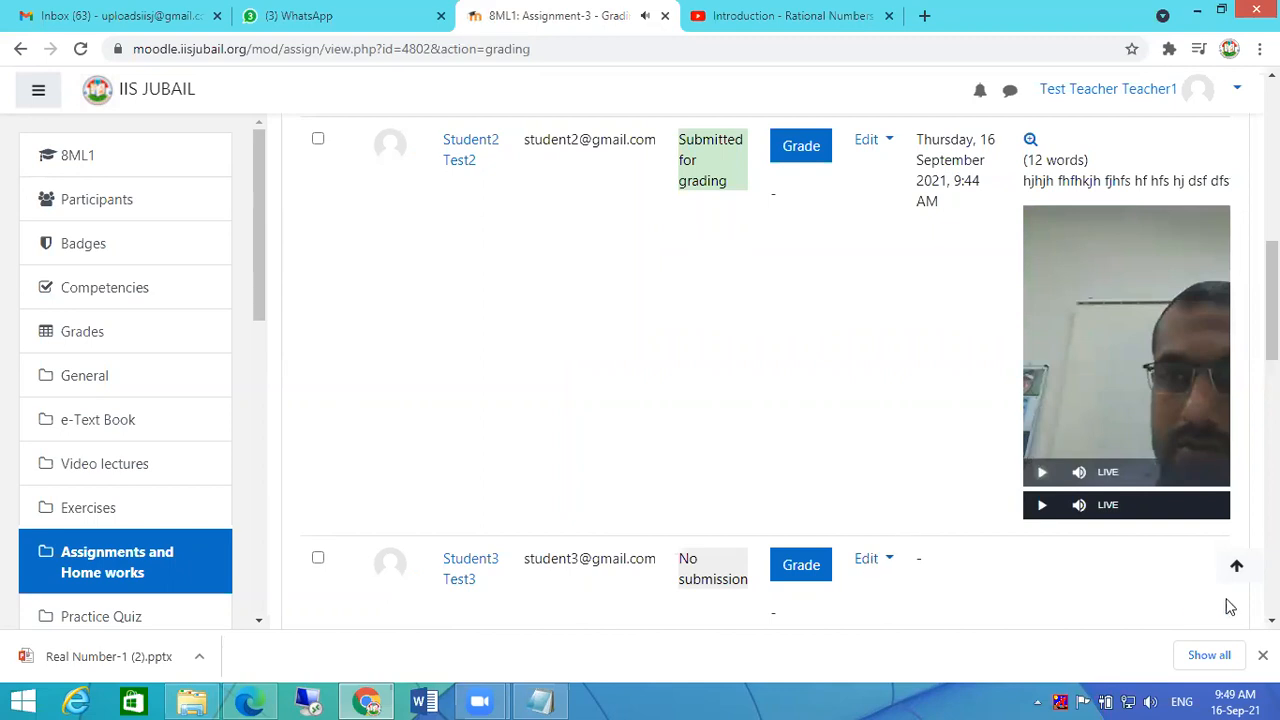
Look through the rest of the submissions table, reveal its file submission column, and play the submitted audio recording.
{"action": "scroll", "coordinate": [735, 500], "scroll_direction": "down", "scroll_amount": 1}
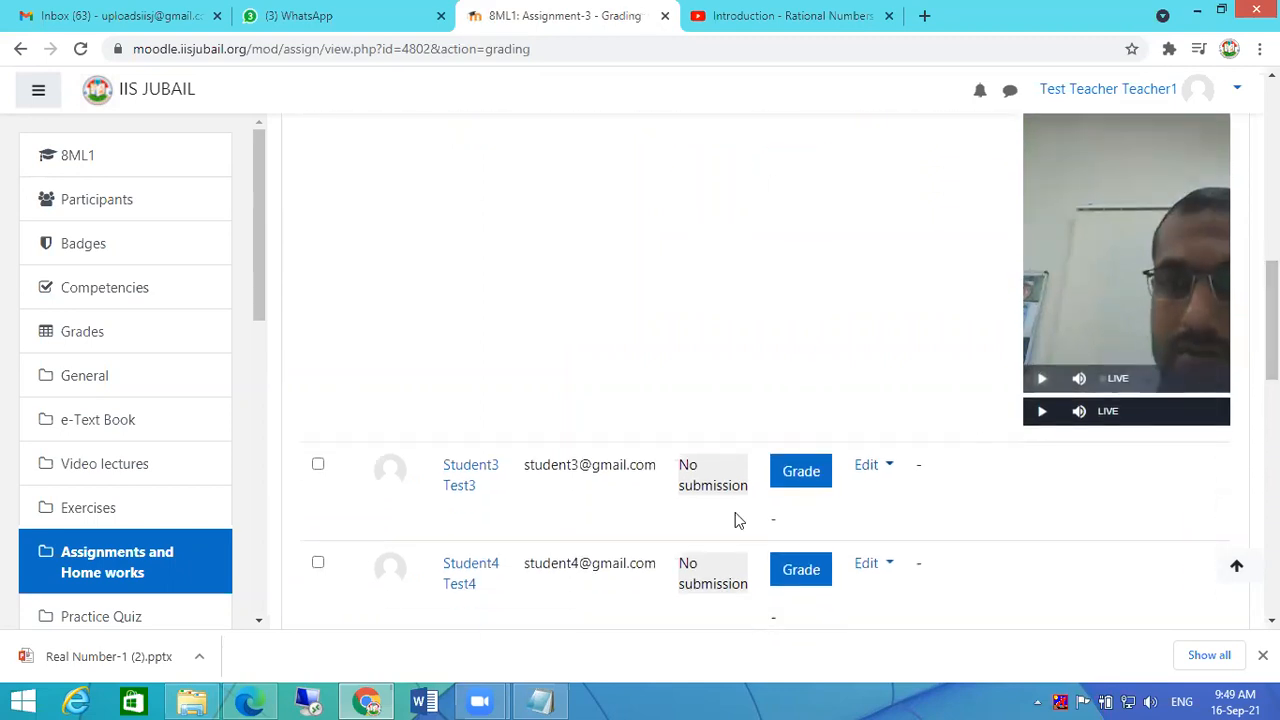
{"action": "scroll", "coordinate": [1197, 395], "scroll_direction": "down", "scroll_amount": 3}
{"action": "scroll", "coordinate": [1157, 423], "scroll_direction": "down", "scroll_amount": 5}
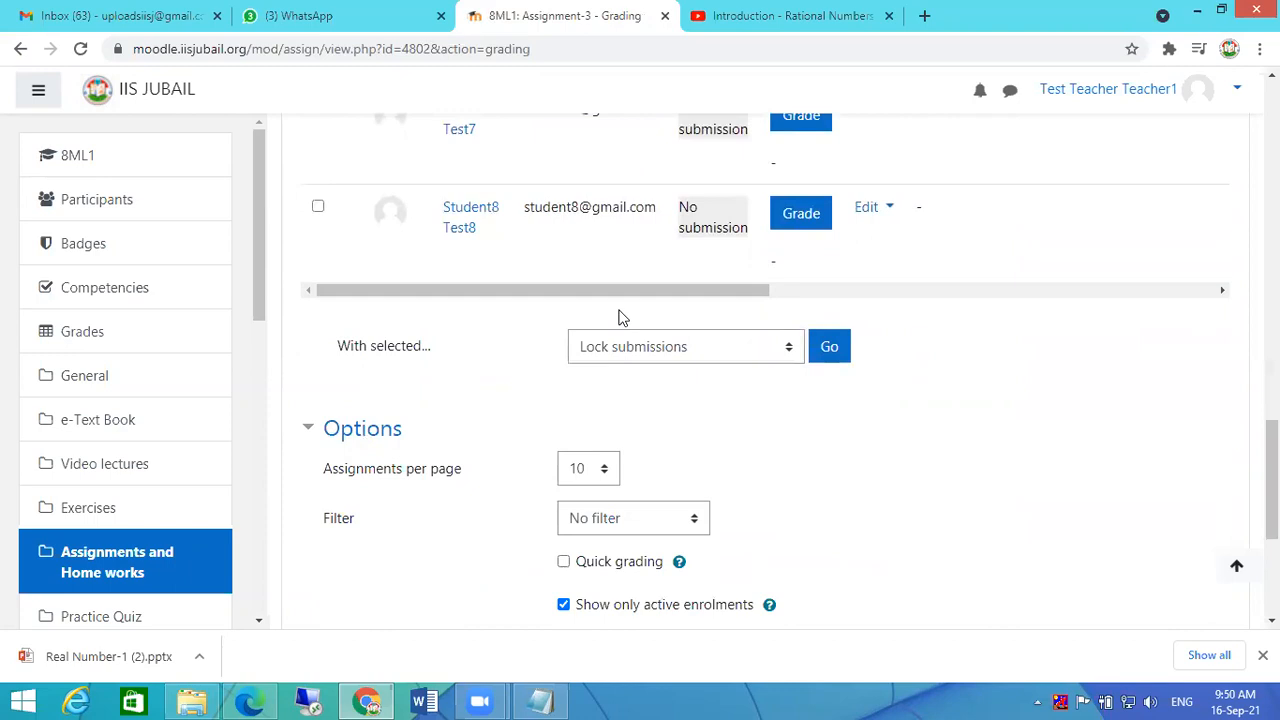
{"action": "left_click_drag", "start_coordinate": [620, 292], "coordinate": [776, 289]}
{"action": "scroll", "coordinate": [776, 400], "scroll_direction": "up", "scroll_amount": 4}
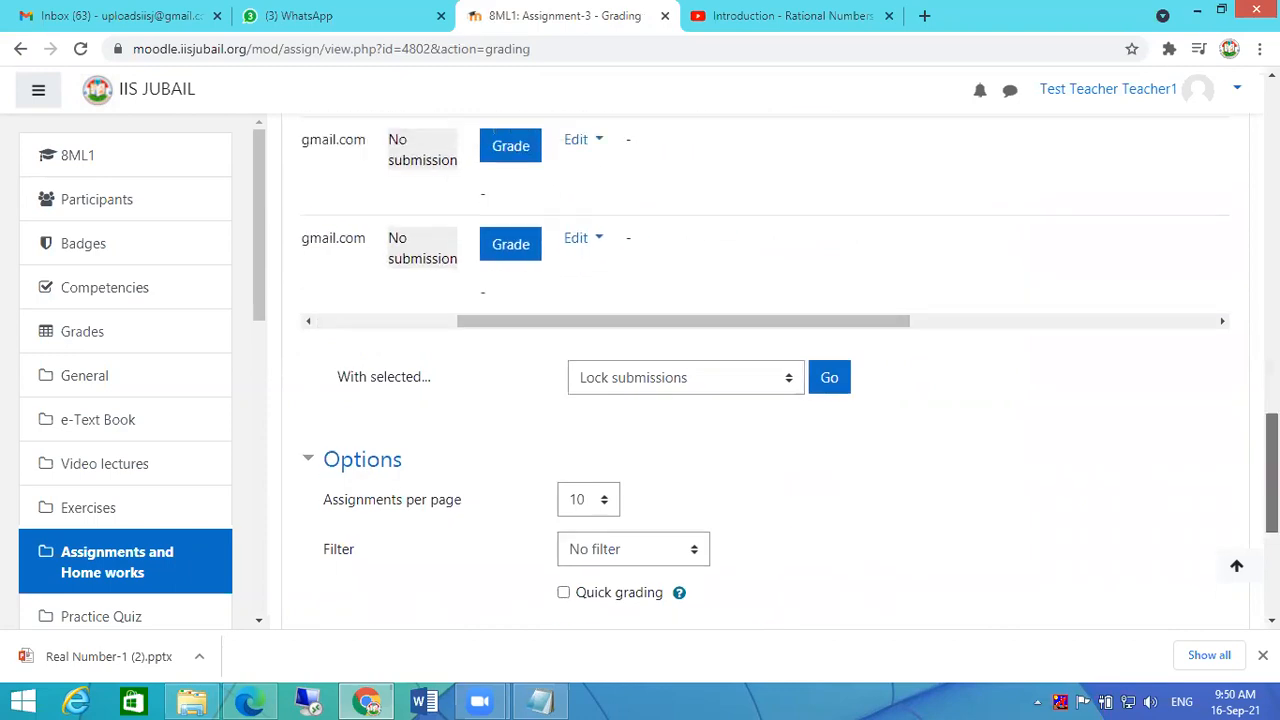
{"action": "scroll", "coordinate": [1230, 260], "scroll_direction": "down", "scroll_amount": 1}
{"action": "scroll", "coordinate": [1230, 260], "scroll_direction": "up", "scroll_amount": 5}
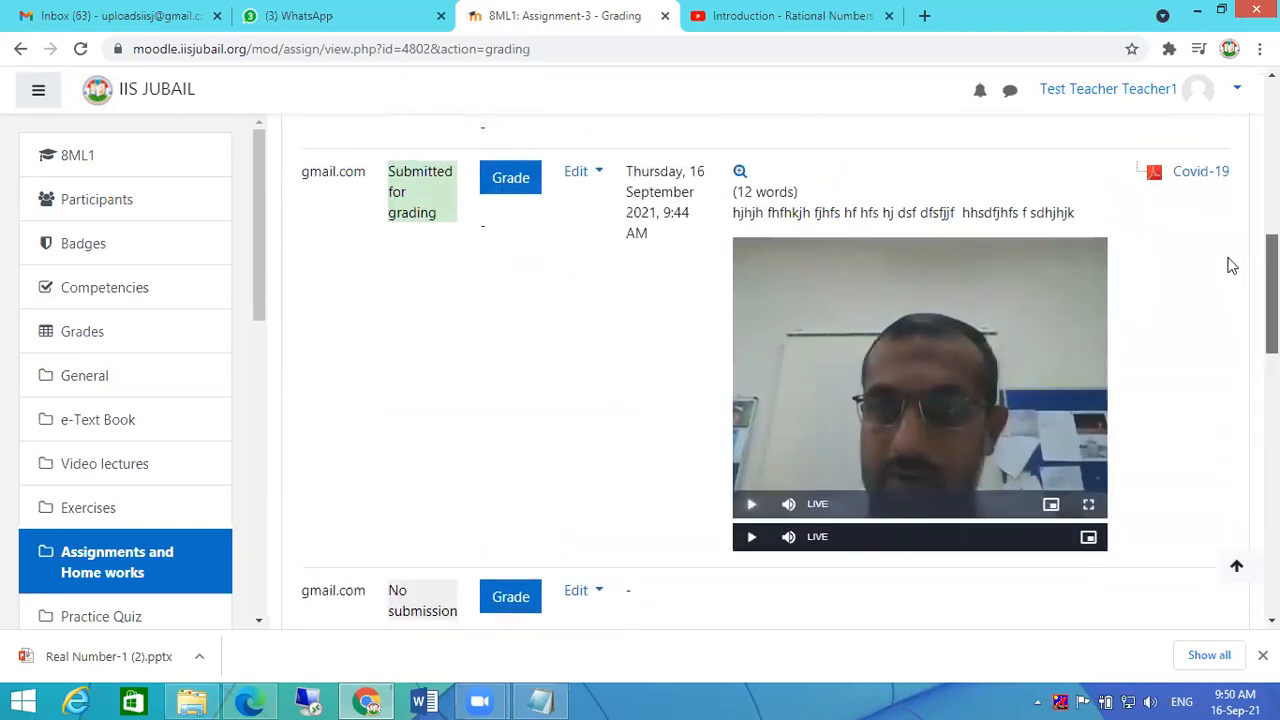
{"action": "scroll", "coordinate": [1230, 255], "scroll_direction": "down", "scroll_amount": 1}
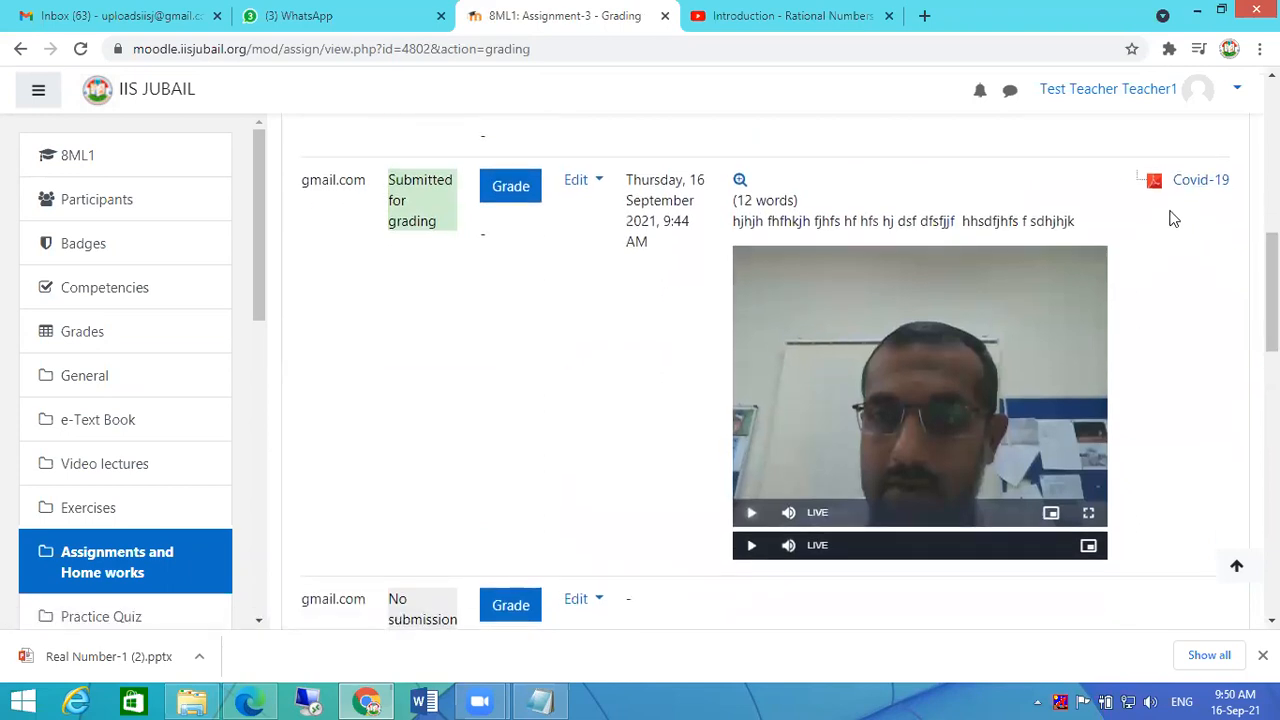
{"action": "left_click", "coordinate": [751, 545]}
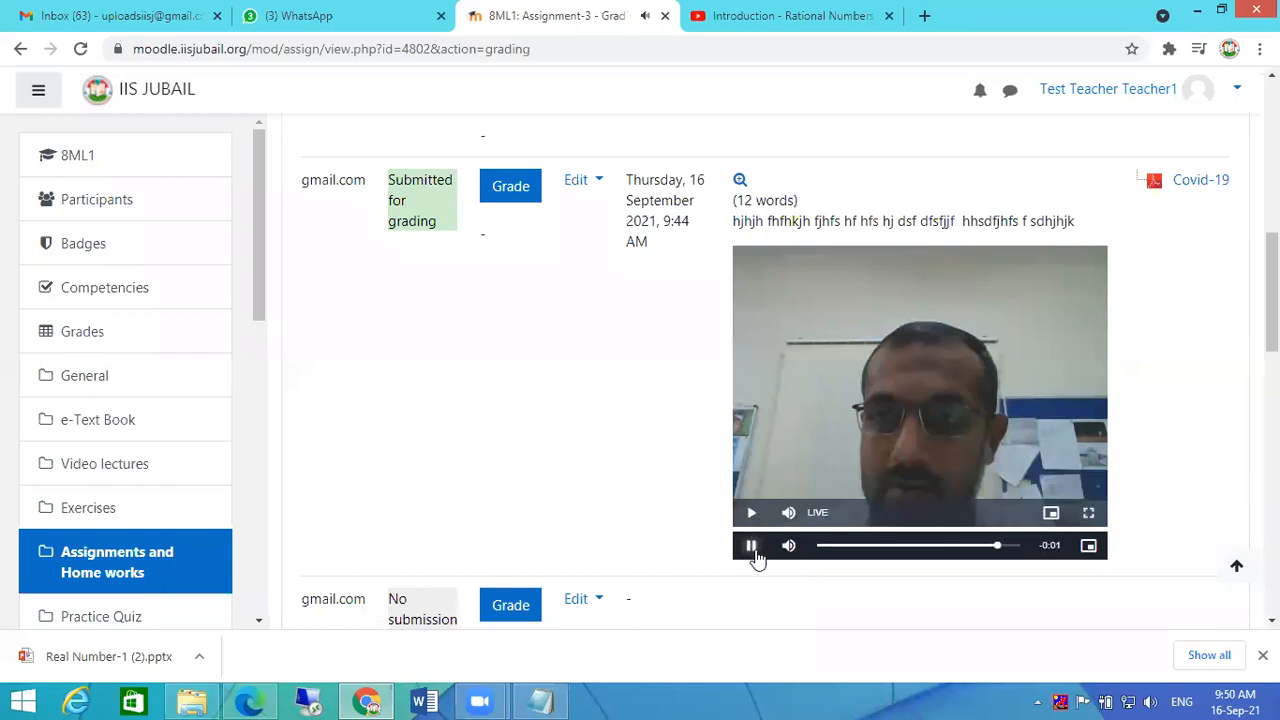
Download the submitted Covid-19 Protocol PDF, open it for review, and close it again.
{"action": "left_click", "coordinate": [1193, 182]}
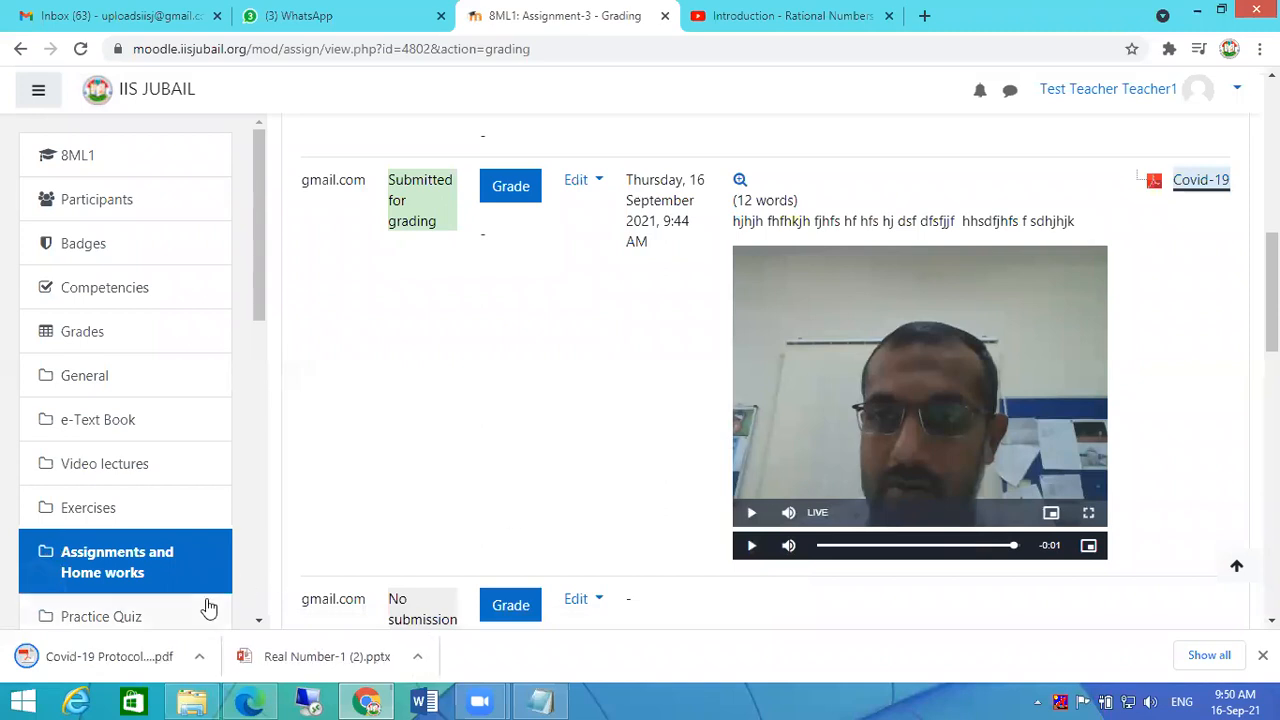
{"action": "left_click", "coordinate": [71, 660]}
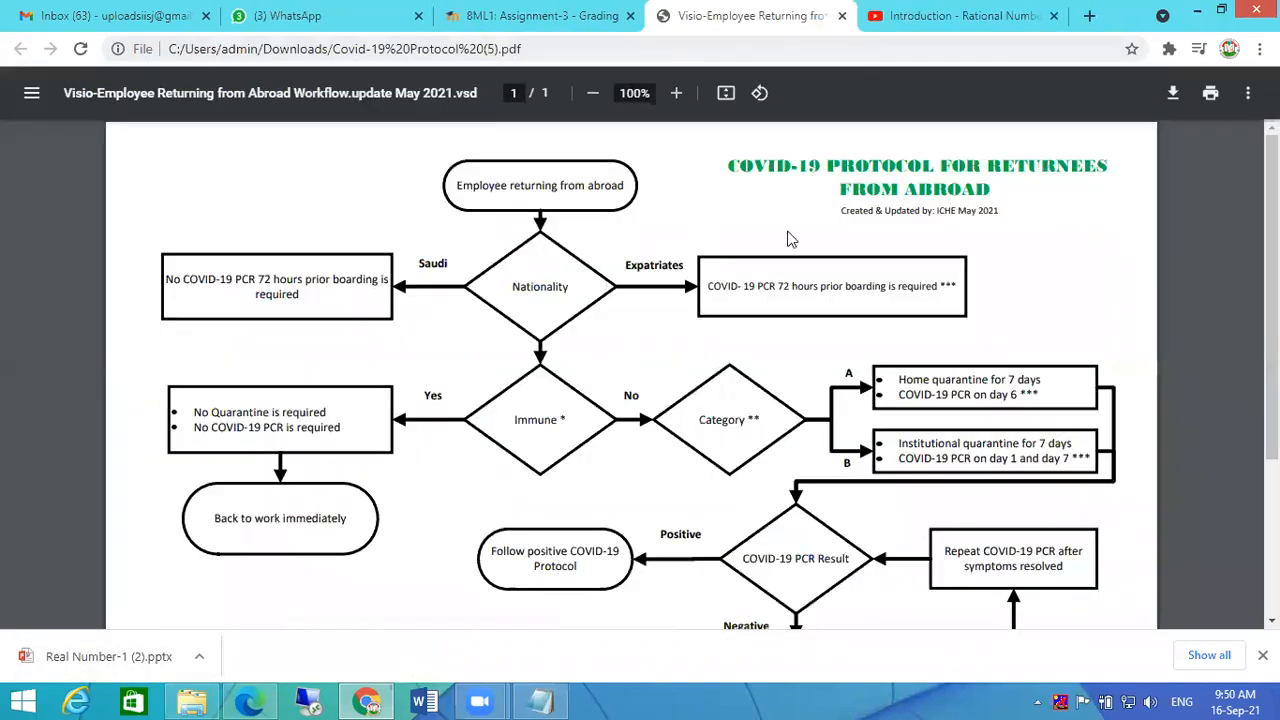
{"action": "left_click", "coordinate": [843, 17]}
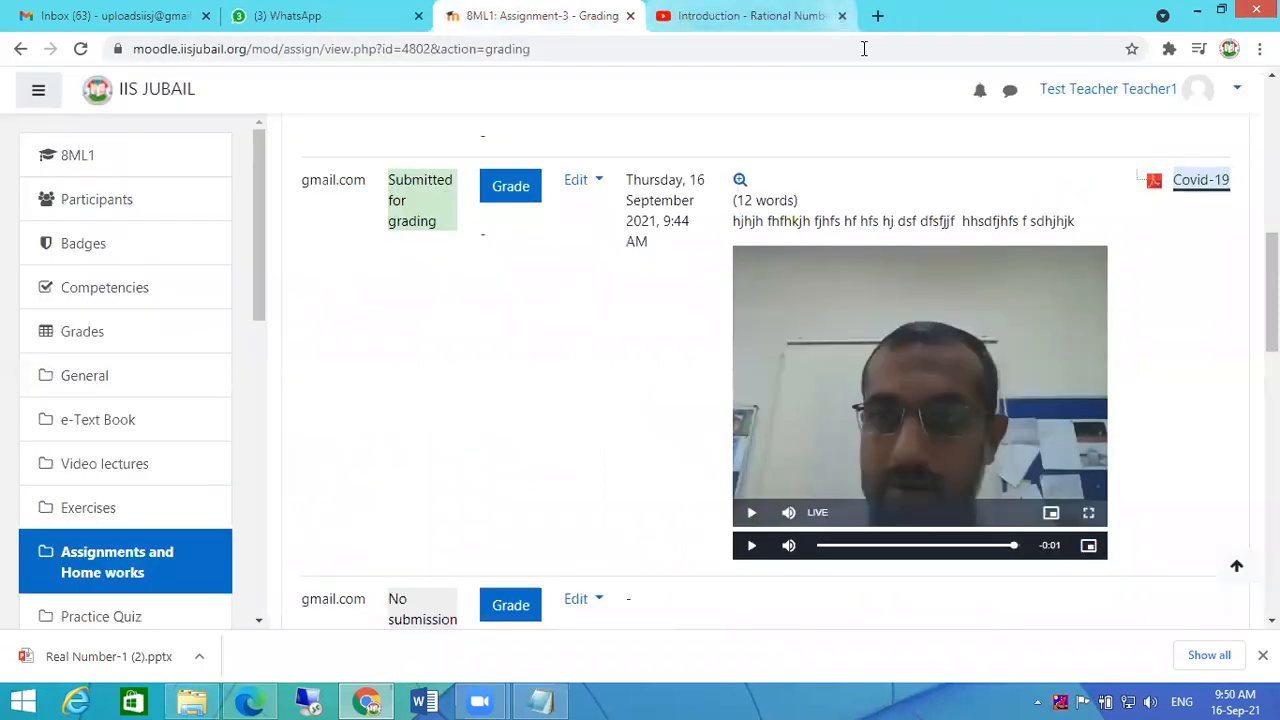
Open the grading page of the submitted Assignment-3 work and enter a grade of 9.5 out of 10.
{"action": "left_click", "coordinate": [510, 190]}
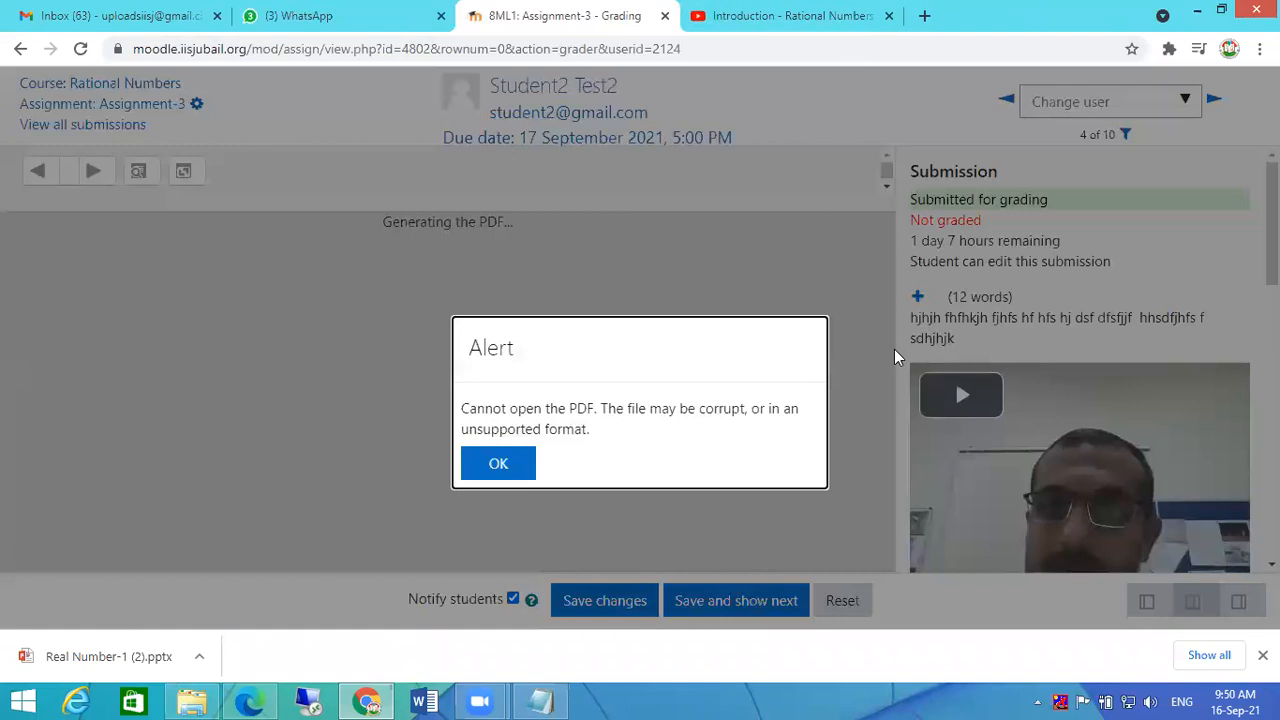
{"action": "left_click", "coordinate": [500, 463]}
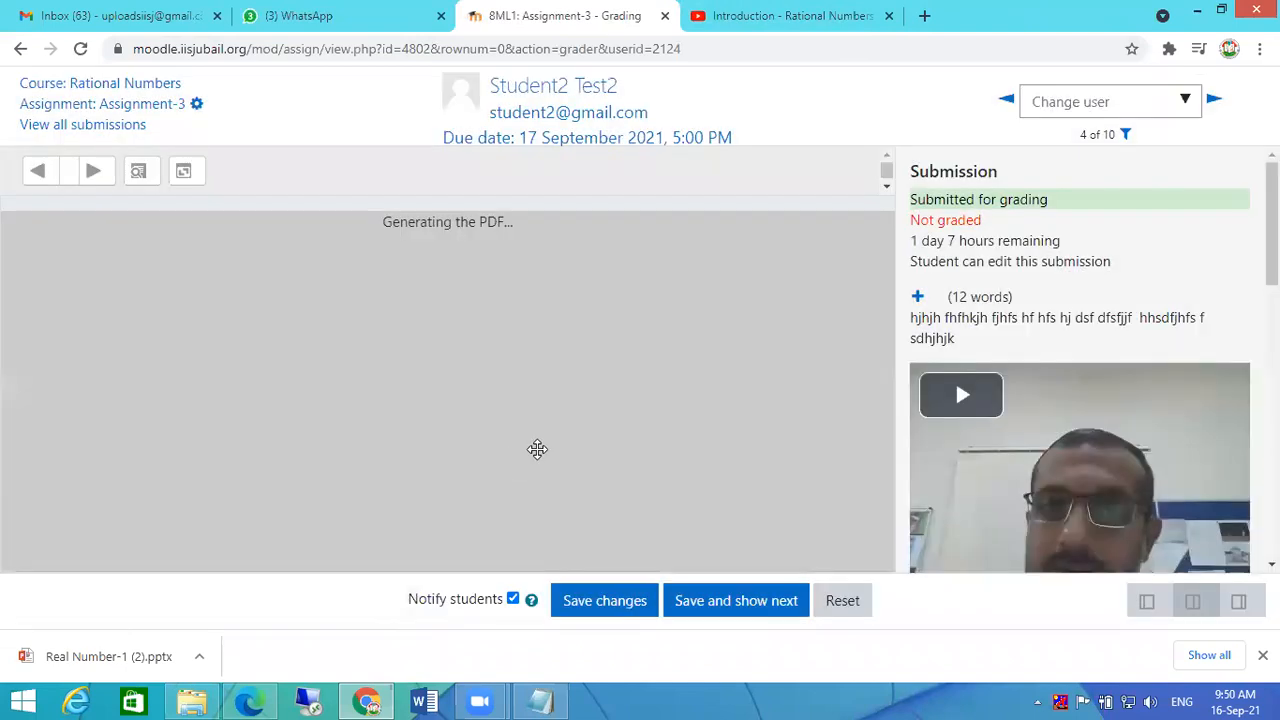
{"action": "scroll", "coordinate": [1230, 280], "scroll_direction": "down", "scroll_amount": 3}
{"action": "scroll", "coordinate": [1220, 293], "scroll_direction": "down", "scroll_amount": 1}
{"action": "left_click", "coordinate": [954, 436]}
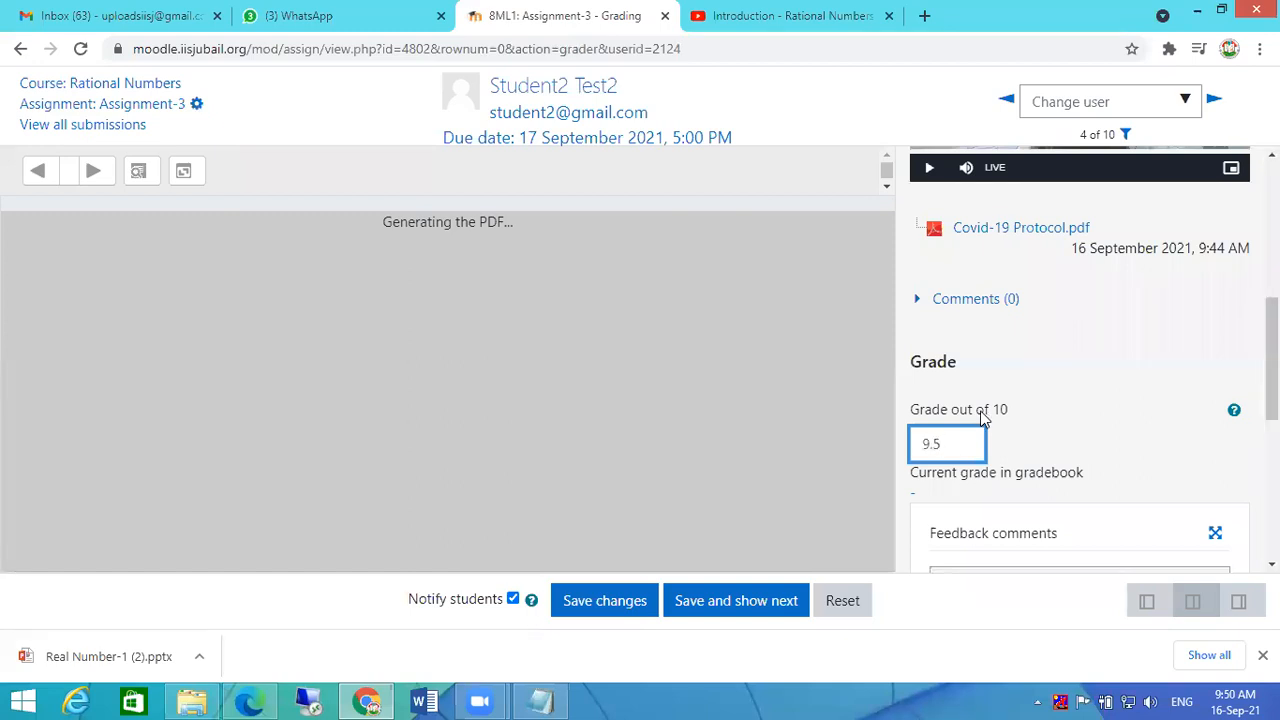
Enter the feedback comment "Excellent" for the submission and save the grading changes.
{"action": "scroll", "coordinate": [1128, 334], "scroll_direction": "down", "scroll_amount": 5}
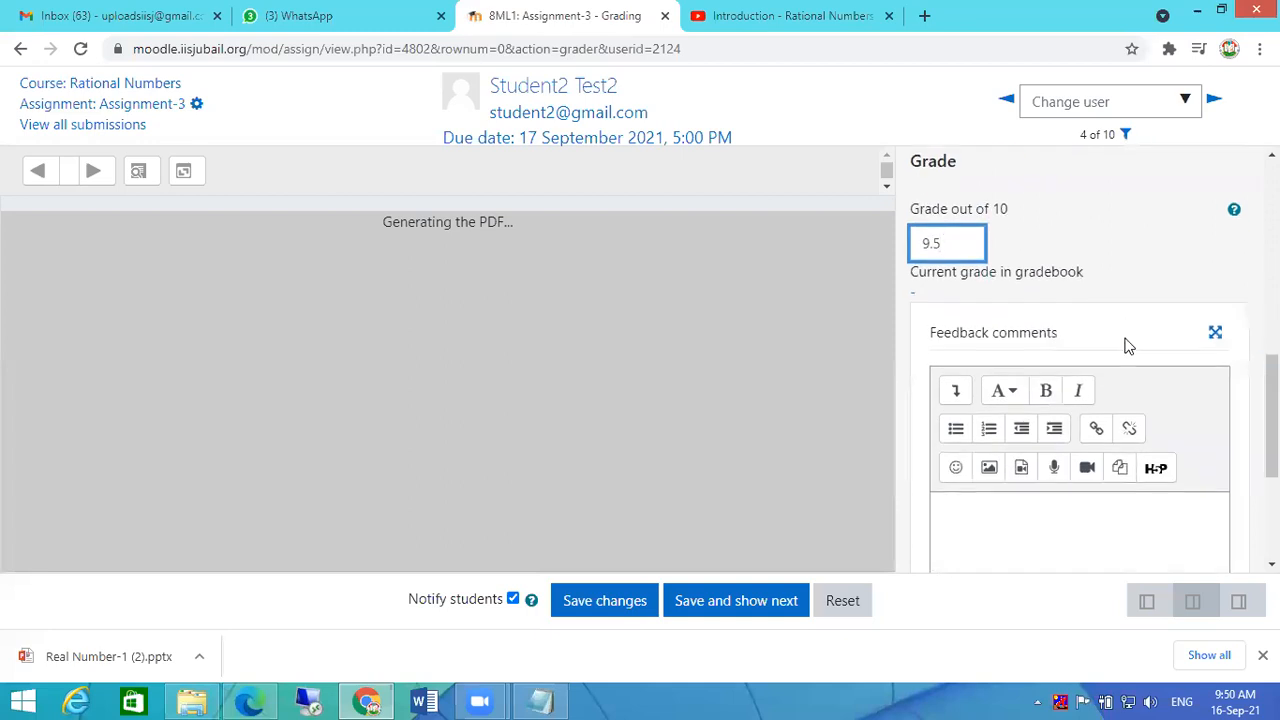
{"action": "left_click", "coordinate": [1029, 251]}
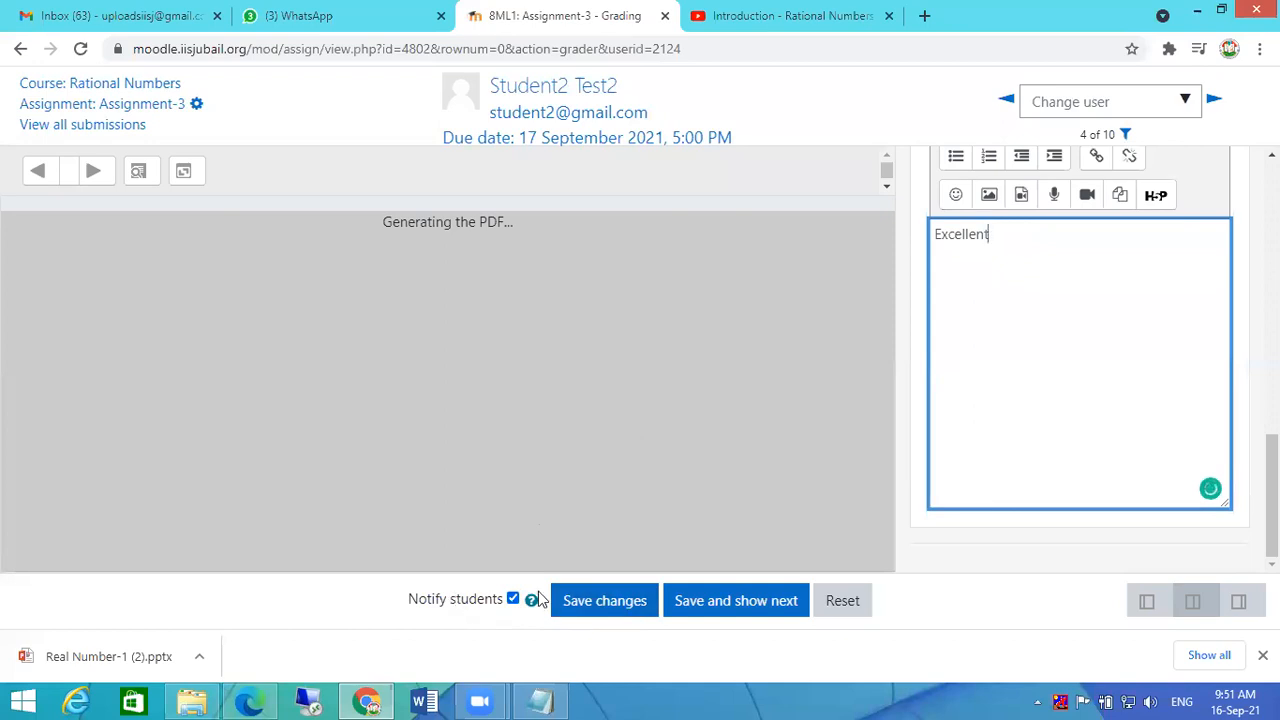
{"action": "left_click", "coordinate": [605, 603]}
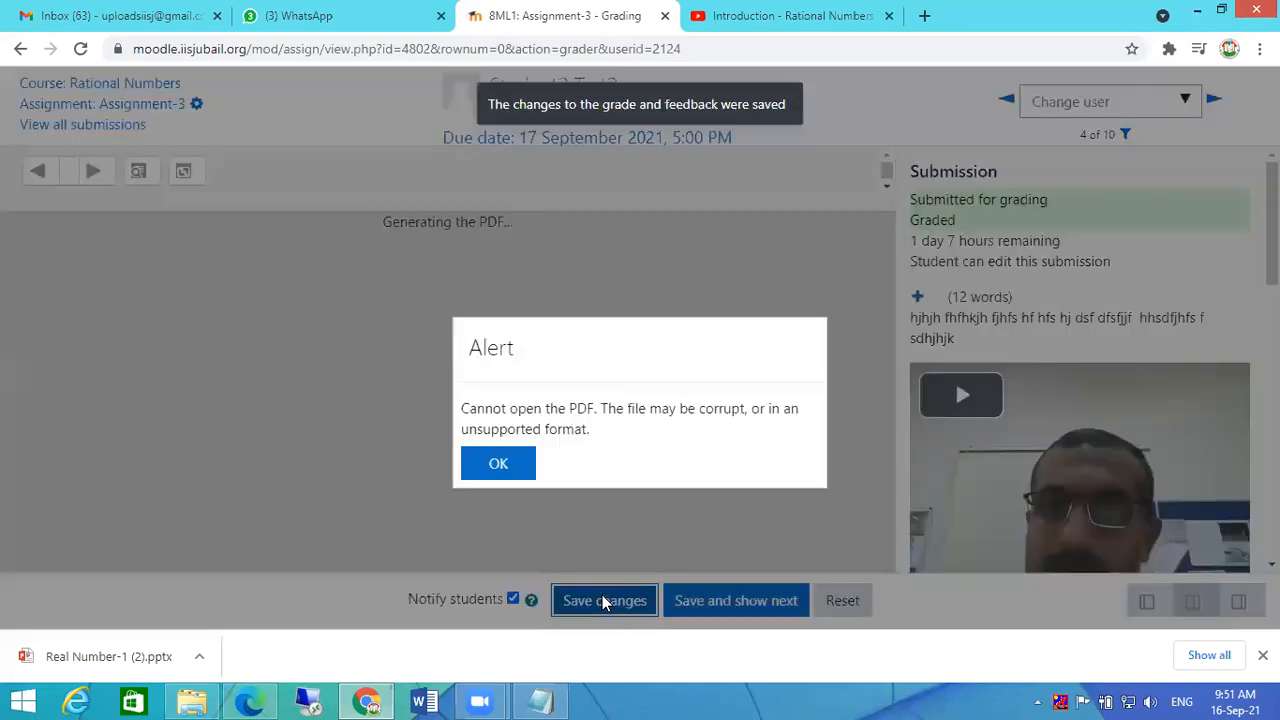
{"action": "left_click", "coordinate": [500, 465]}
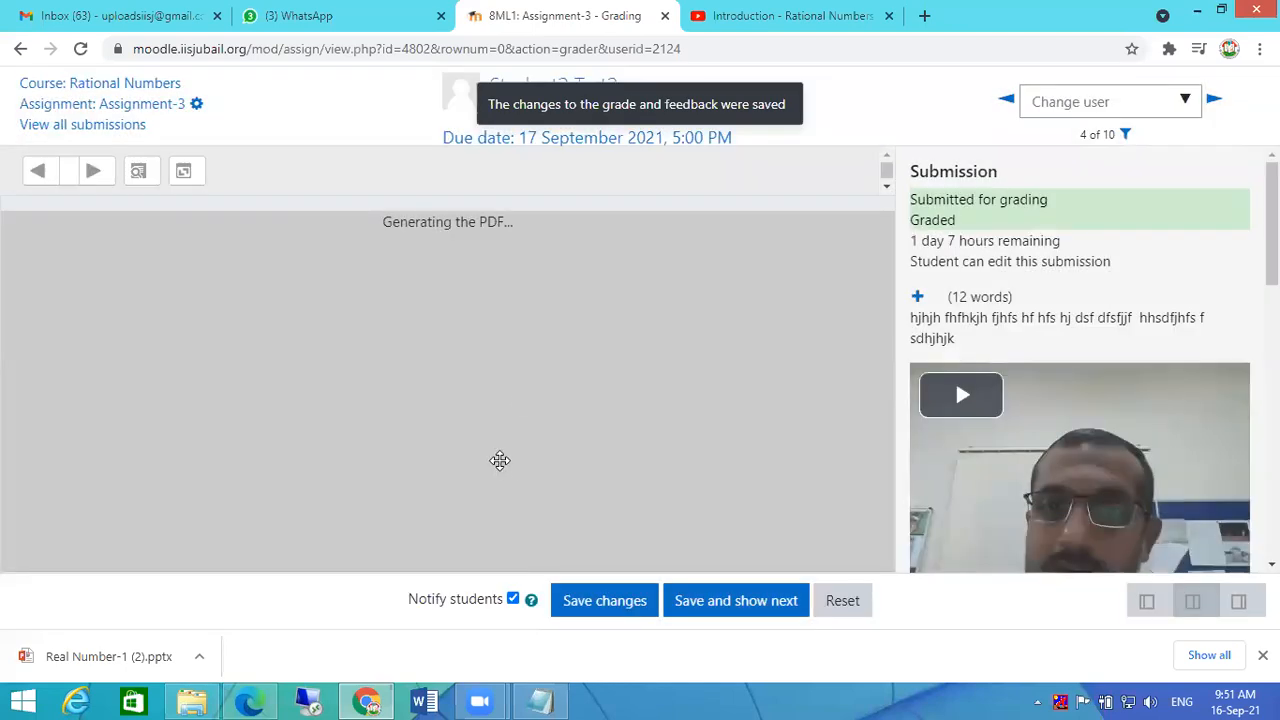
Browse the grading pages of the following two students, dismissing the PDF alert on each.
{"action": "left_click", "coordinate": [1213, 104]}
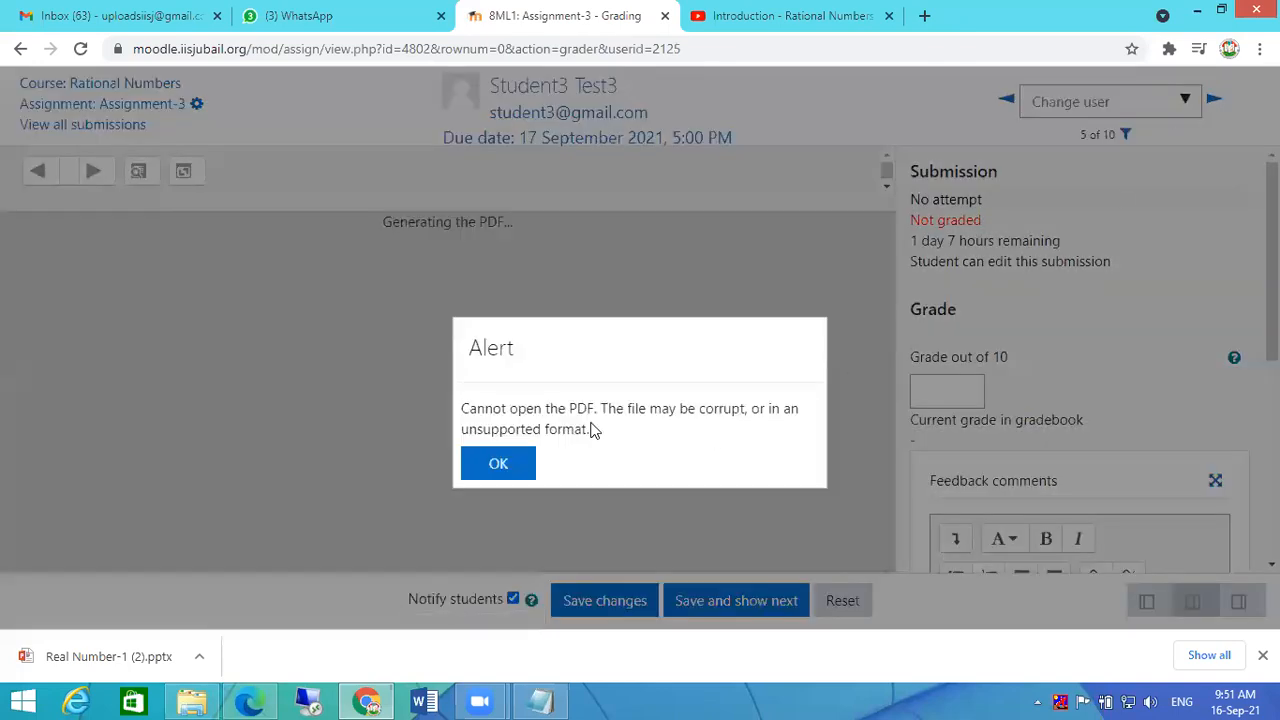
{"action": "left_click", "coordinate": [498, 462]}
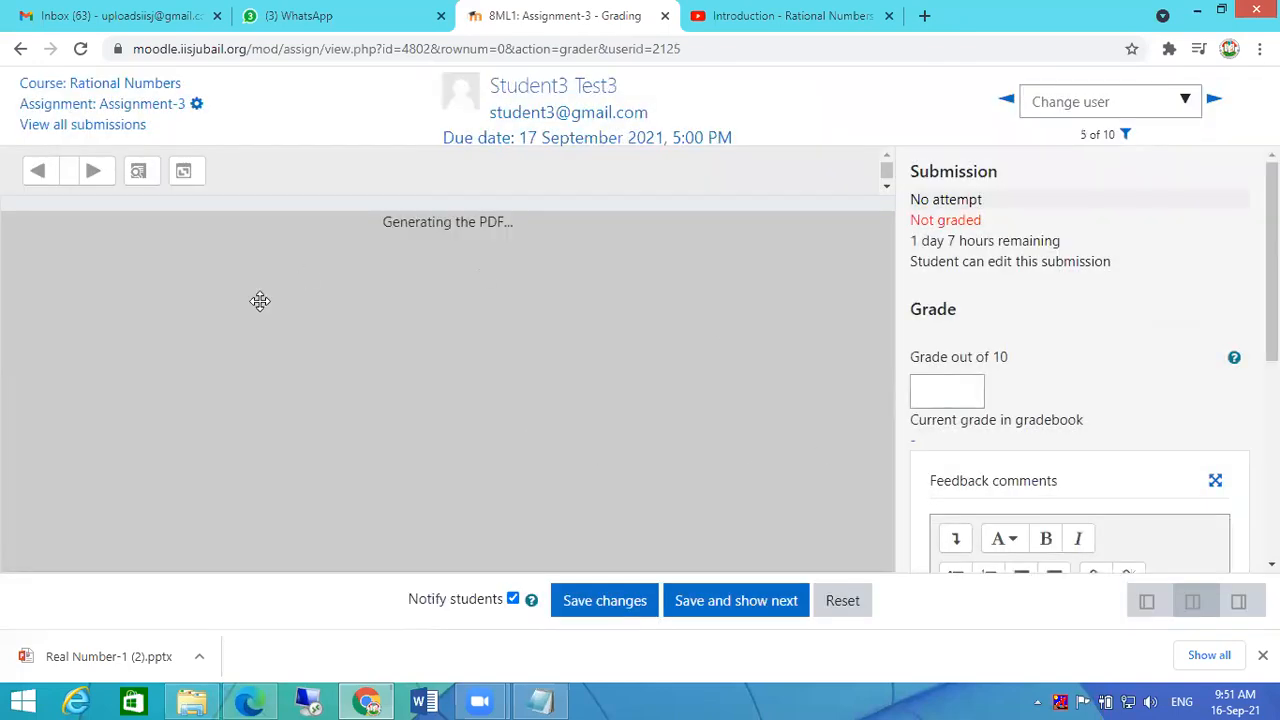
{"action": "left_click", "coordinate": [1214, 104]}
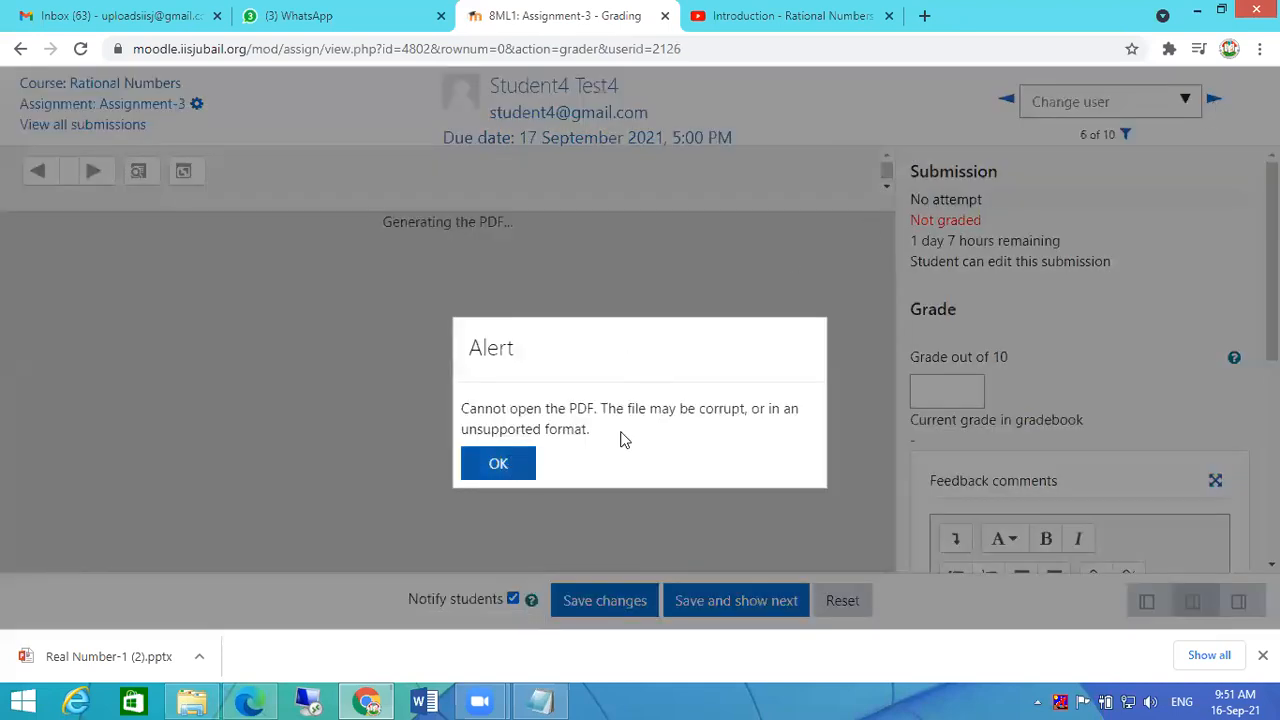
{"action": "left_click", "coordinate": [498, 463]}
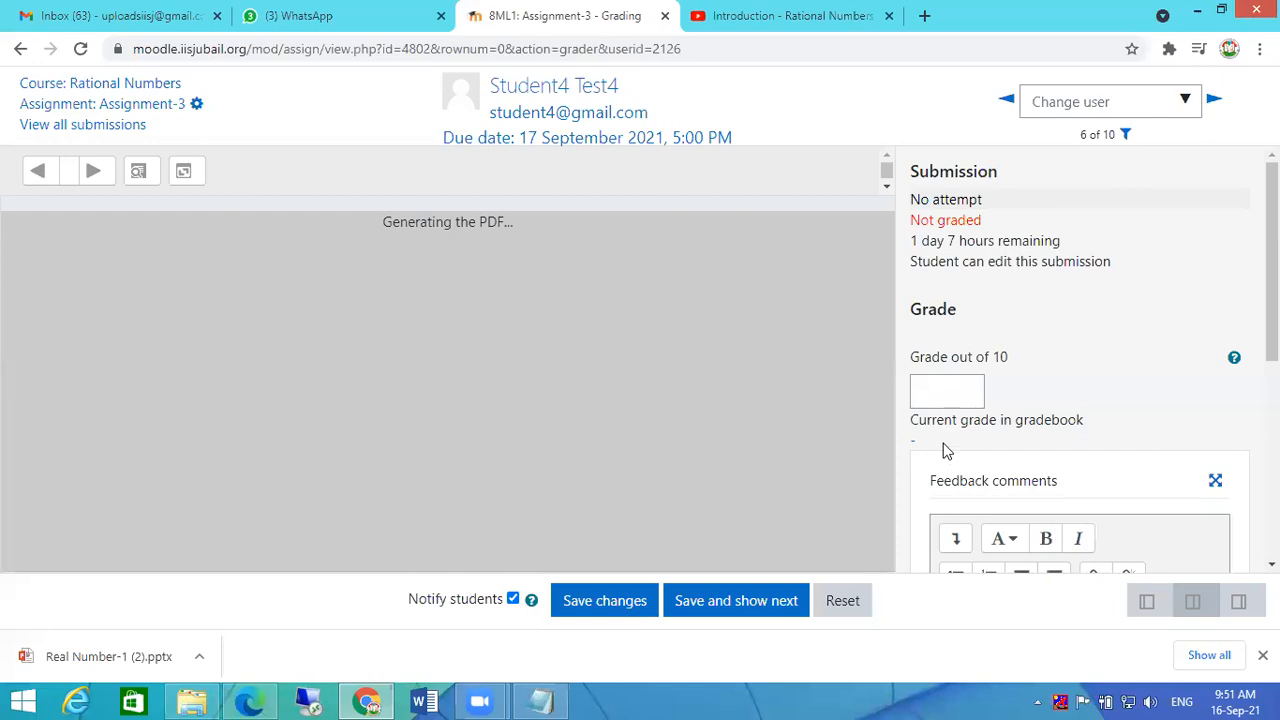
Return to the Rational Numbers course page and look through its sections down to Unit Test.
{"action": "left_click", "coordinate": [113, 85]}
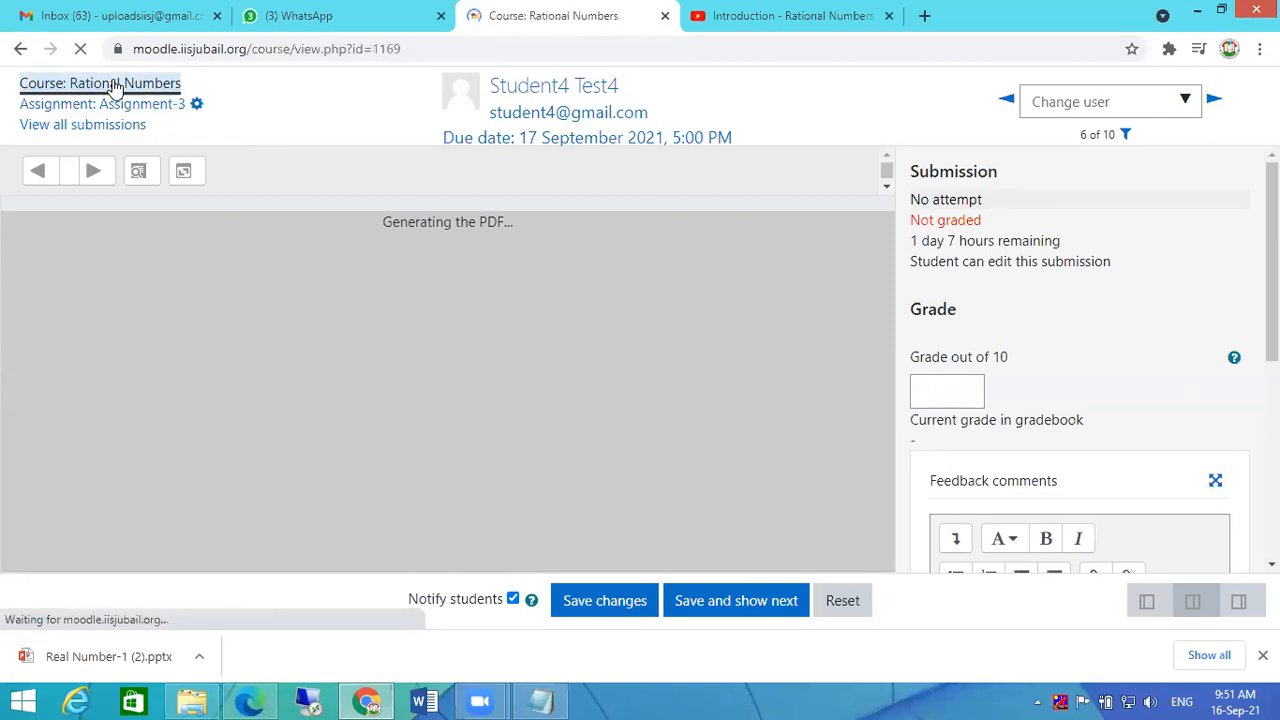
{"action": "scroll", "coordinate": [767, 335], "scroll_direction": "down", "scroll_amount": 6}
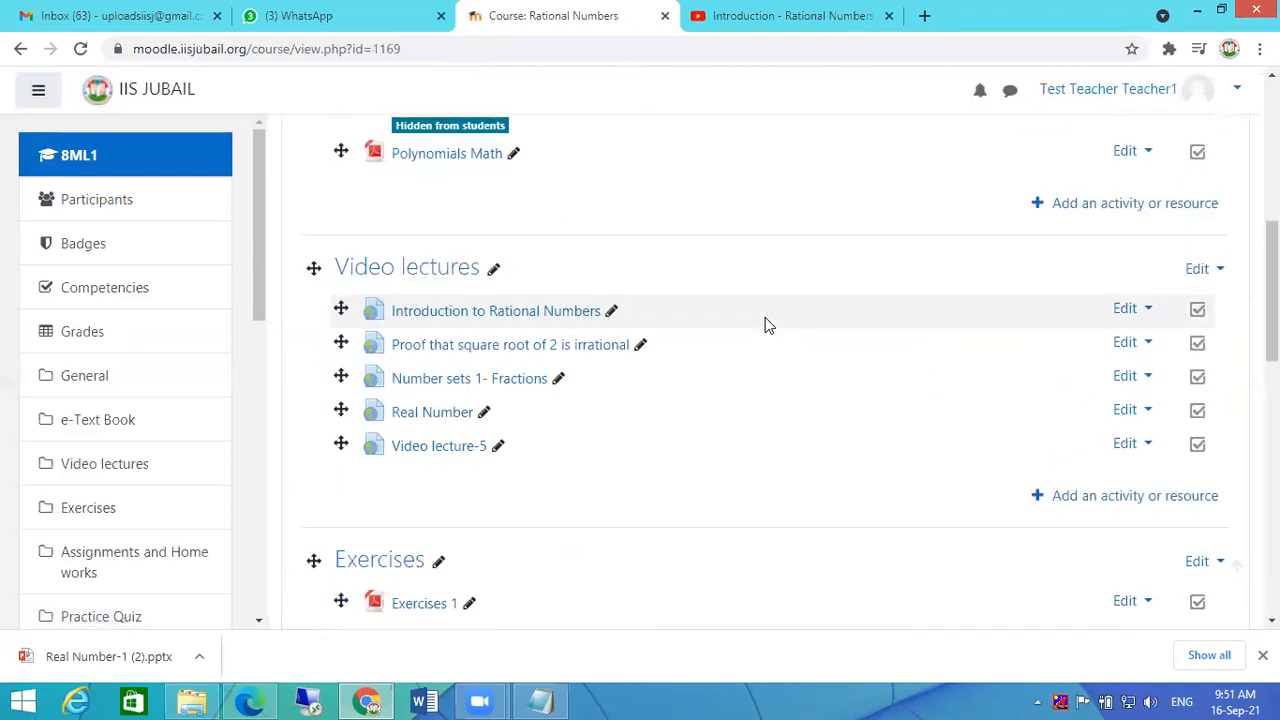
{"action": "scroll", "coordinate": [765, 340], "scroll_direction": "down", "scroll_amount": 9}
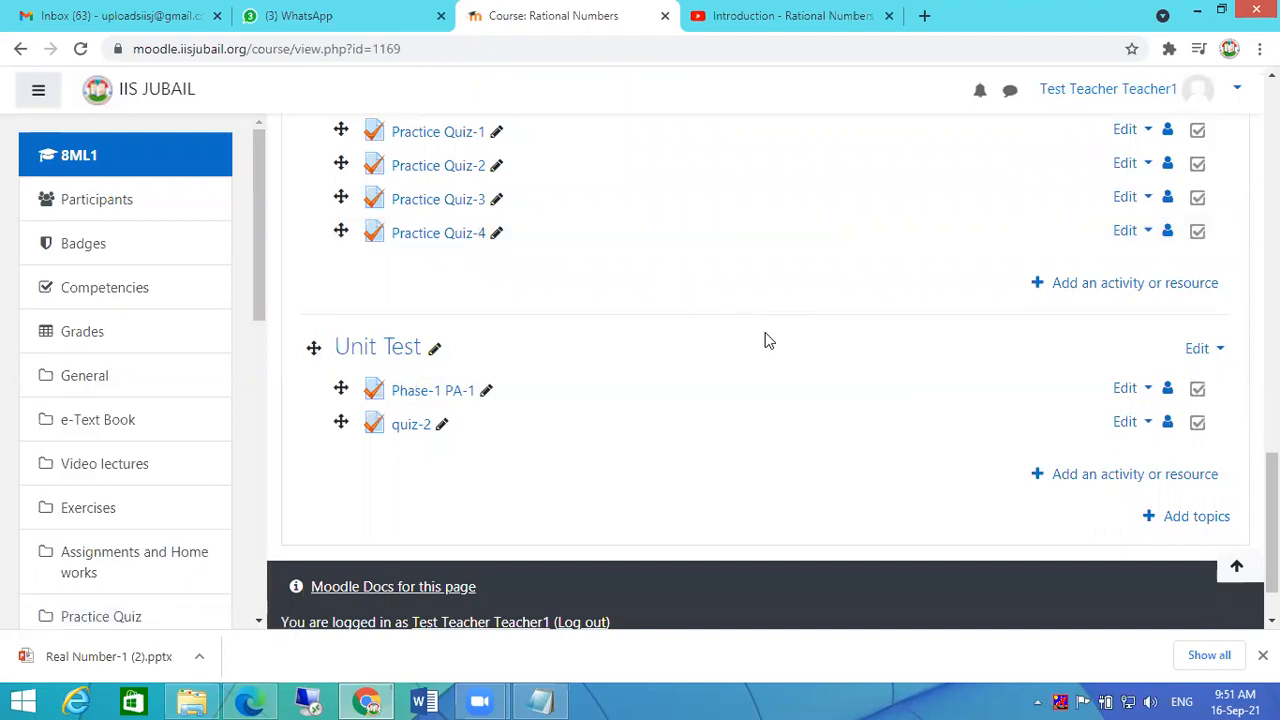
Open the course's grader report and examine the students' grades across the assignment and quiz columns.
{"action": "left_click", "coordinate": [81, 335]}
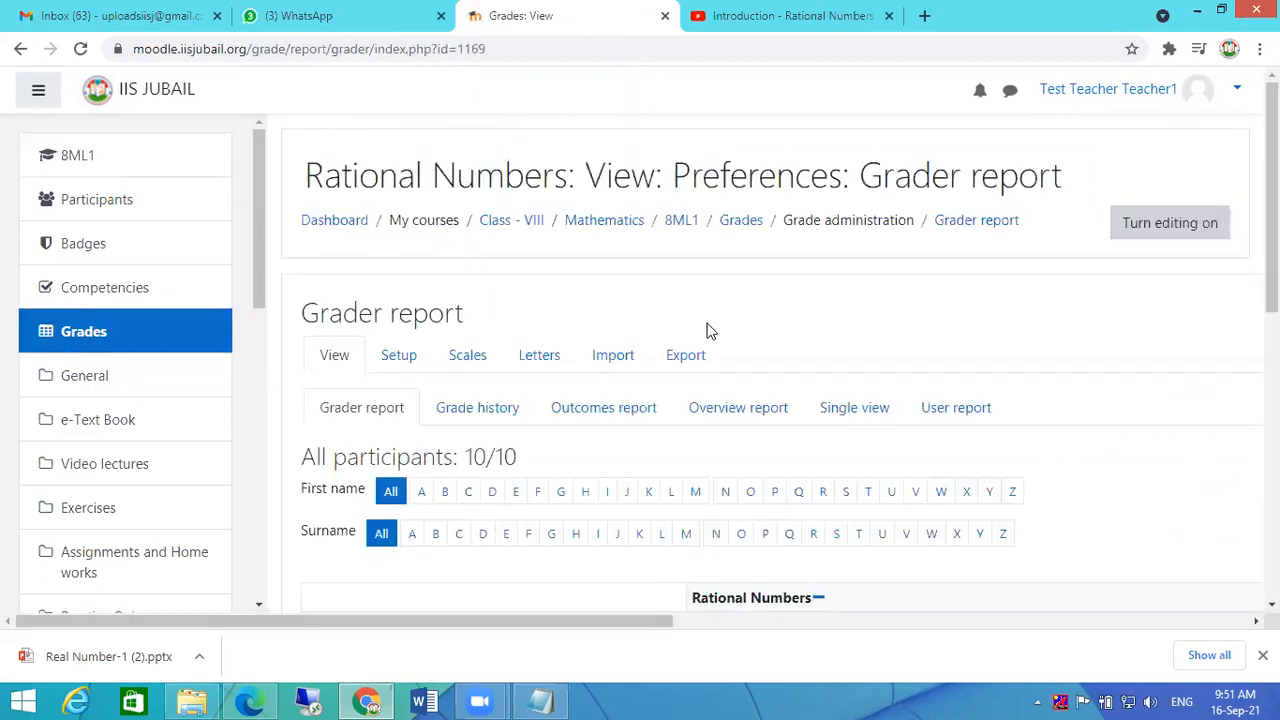
{"action": "scroll", "coordinate": [851, 330], "scroll_direction": "down", "scroll_amount": 1}
{"action": "scroll", "coordinate": [851, 330], "scroll_direction": "down", "scroll_amount": 4}
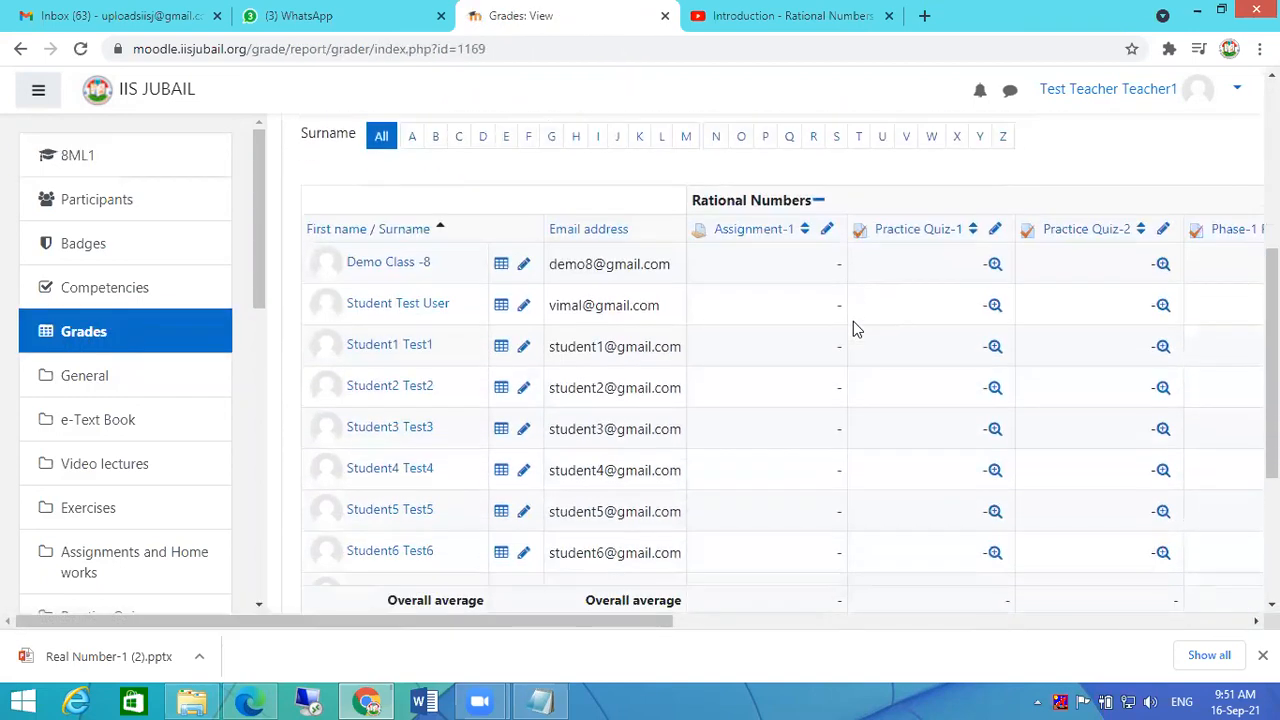
{"action": "scroll", "coordinate": [851, 317], "scroll_direction": "down", "scroll_amount": 2}
{"action": "scroll", "coordinate": [849, 343], "scroll_direction": "down", "scroll_amount": 1}
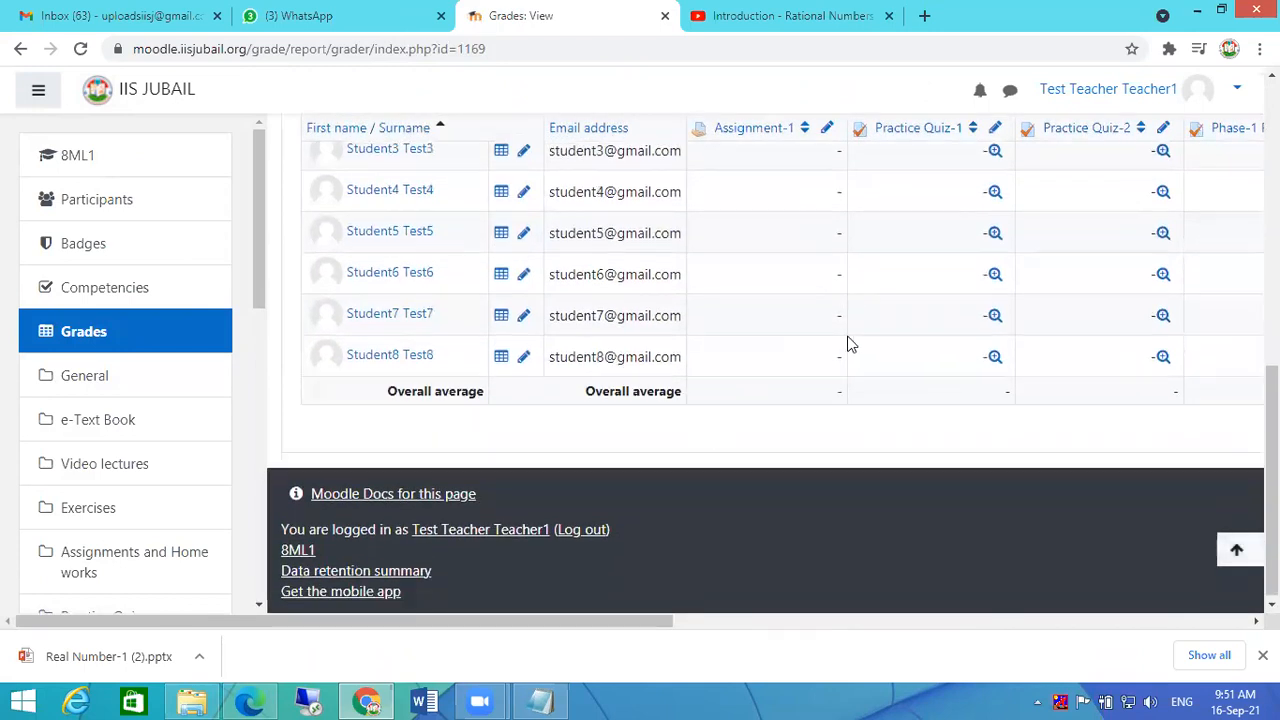
{"action": "scroll", "coordinate": [857, 323], "scroll_direction": "up", "scroll_amount": 3}
{"action": "scroll", "coordinate": [857, 323], "scroll_direction": "up", "scroll_amount": 1}
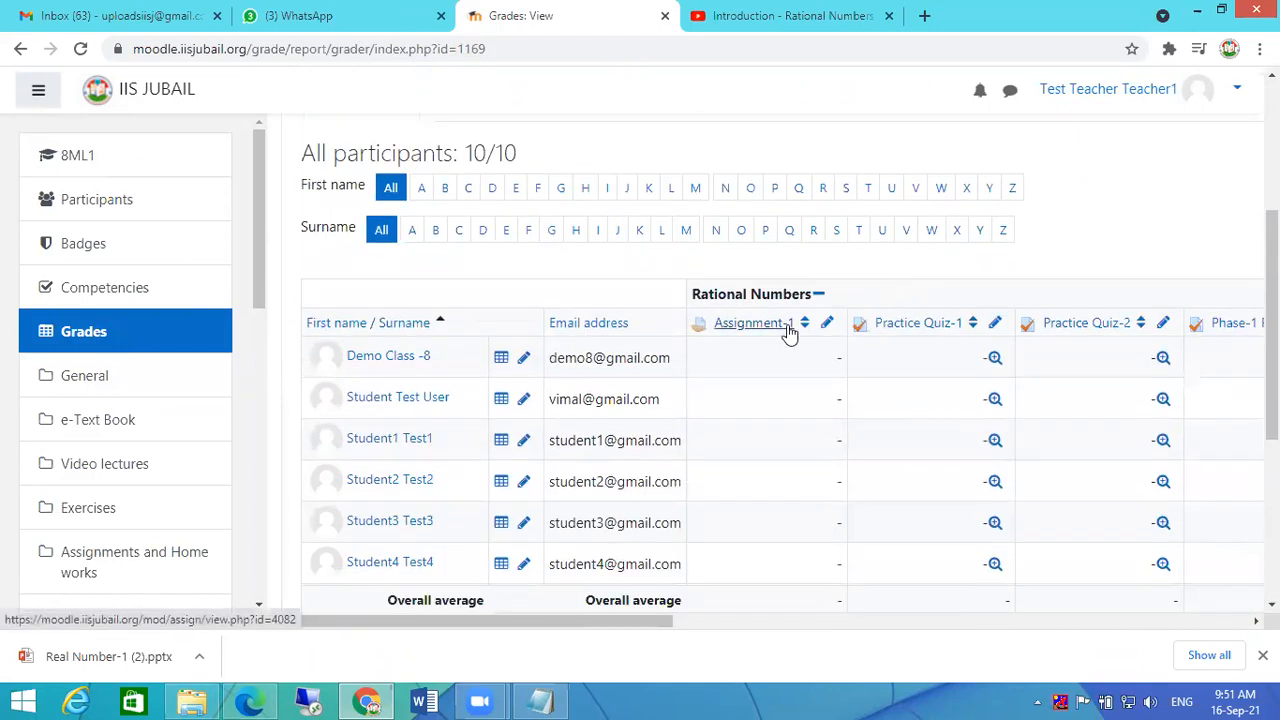
{"action": "scroll", "coordinate": [771, 336], "scroll_direction": "down", "scroll_amount": 1}
{"action": "scroll", "coordinate": [771, 336], "scroll_direction": "down", "scroll_amount": 1}
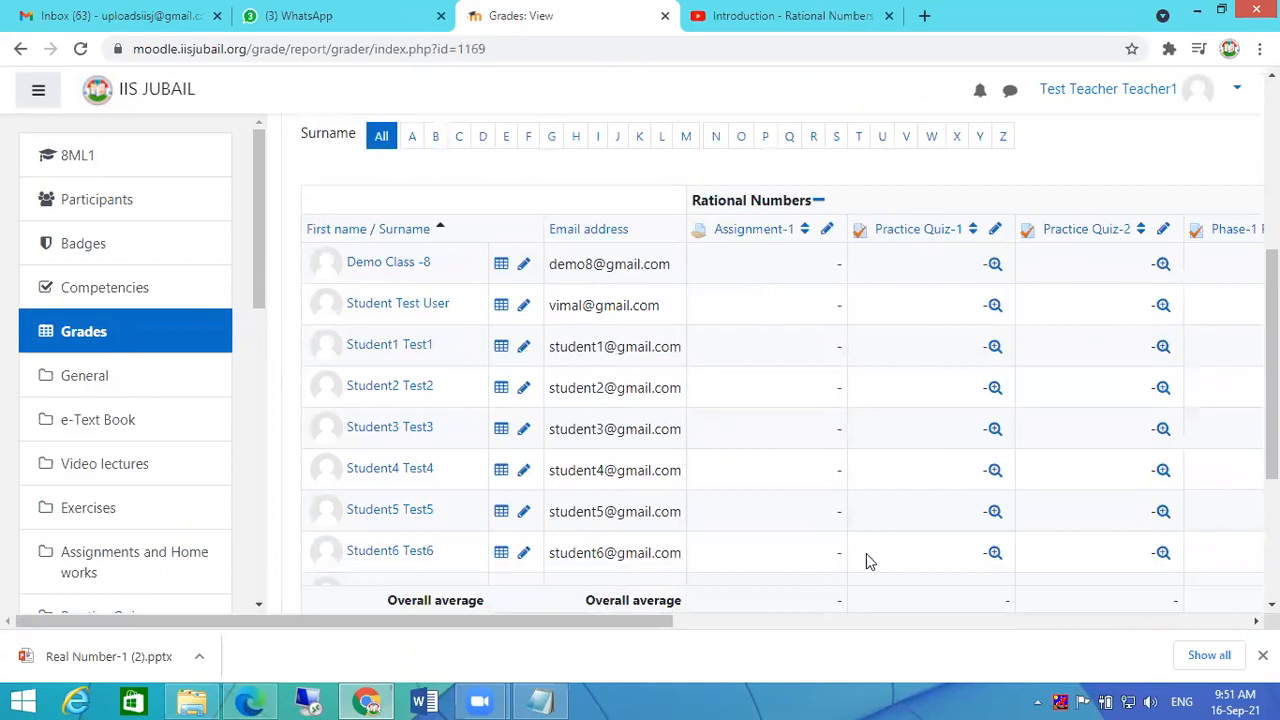
{"action": "scroll", "coordinate": [840, 500], "scroll_direction": "down", "scroll_amount": 5}
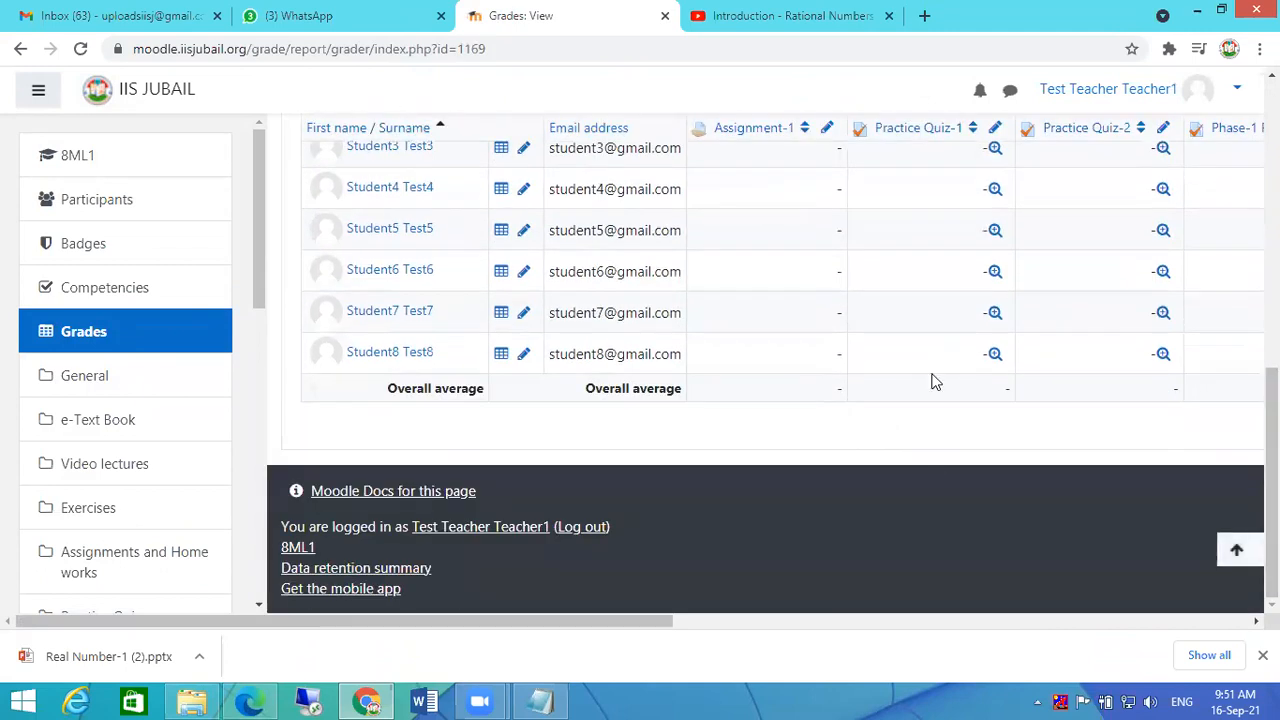
Open the individual user report of the second test student from the grader report.
{"action": "scroll", "coordinate": [871, 286], "scroll_direction": "up", "scroll_amount": 2}
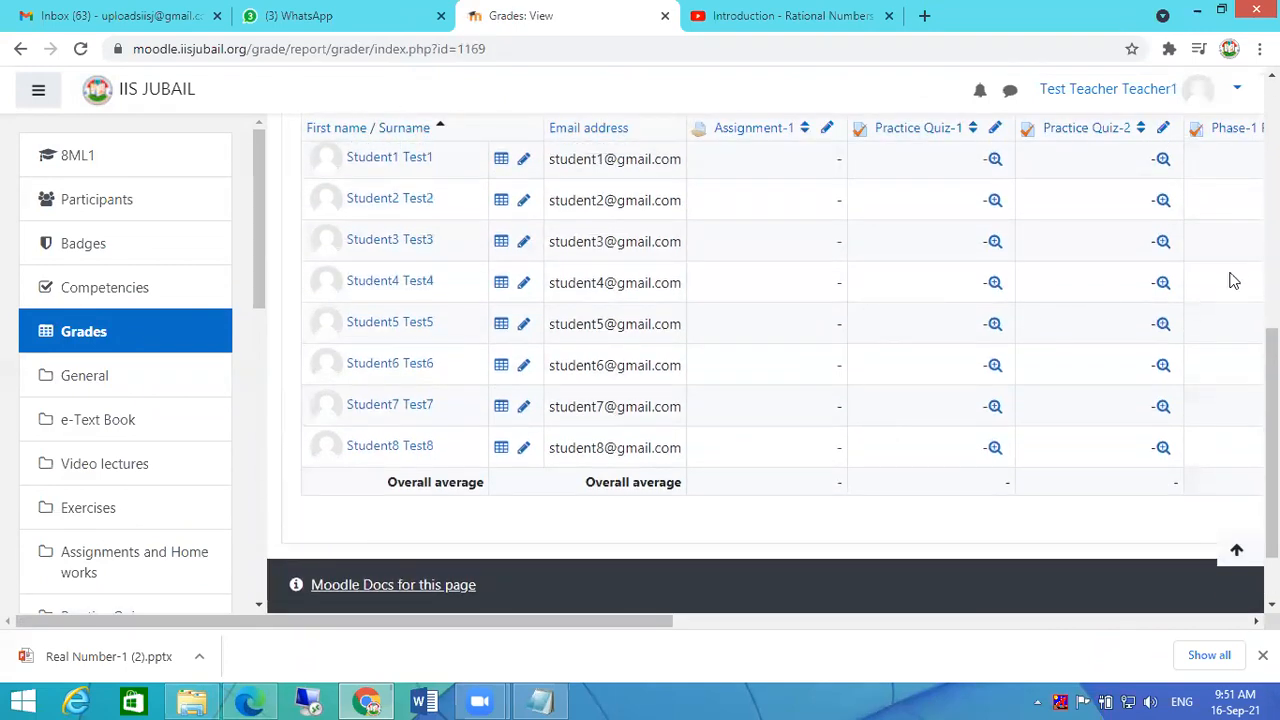
{"action": "scroll", "coordinate": [771, 366], "scroll_direction": "up", "scroll_amount": 3}
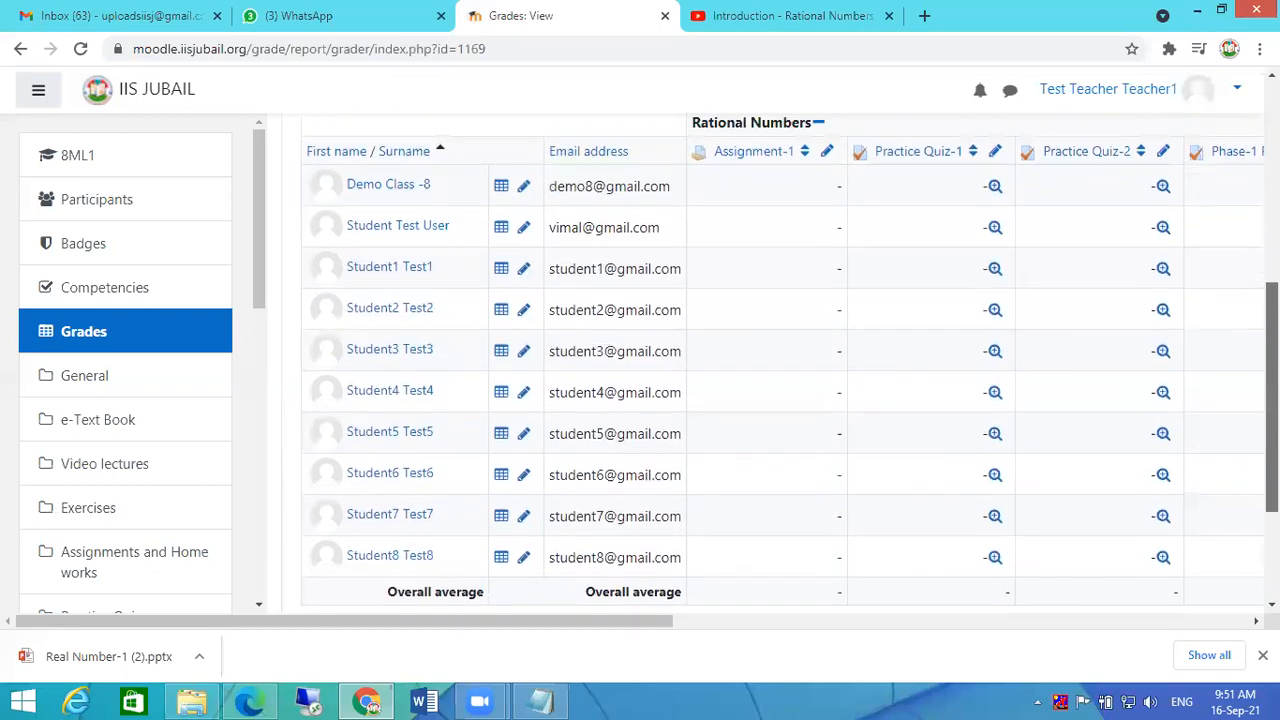
{"action": "scroll", "coordinate": [512, 305], "scroll_direction": "down", "scroll_amount": 1}
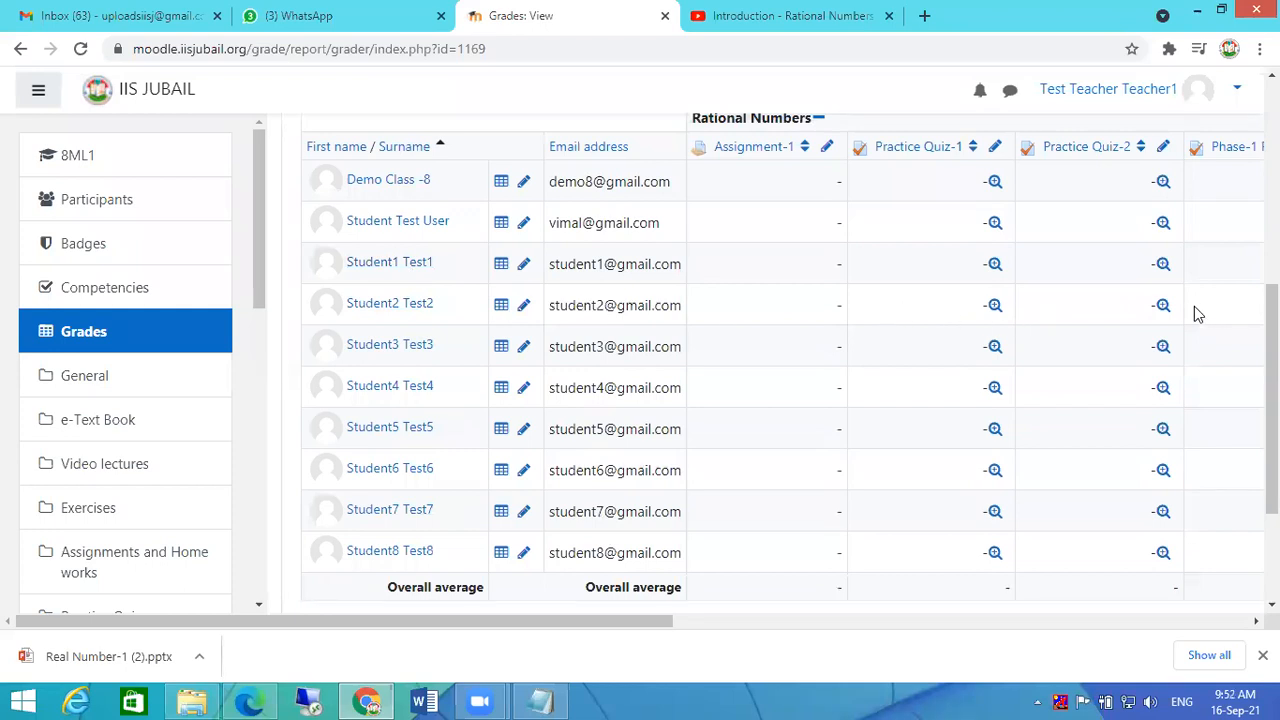
{"action": "left_click", "coordinate": [500, 311]}
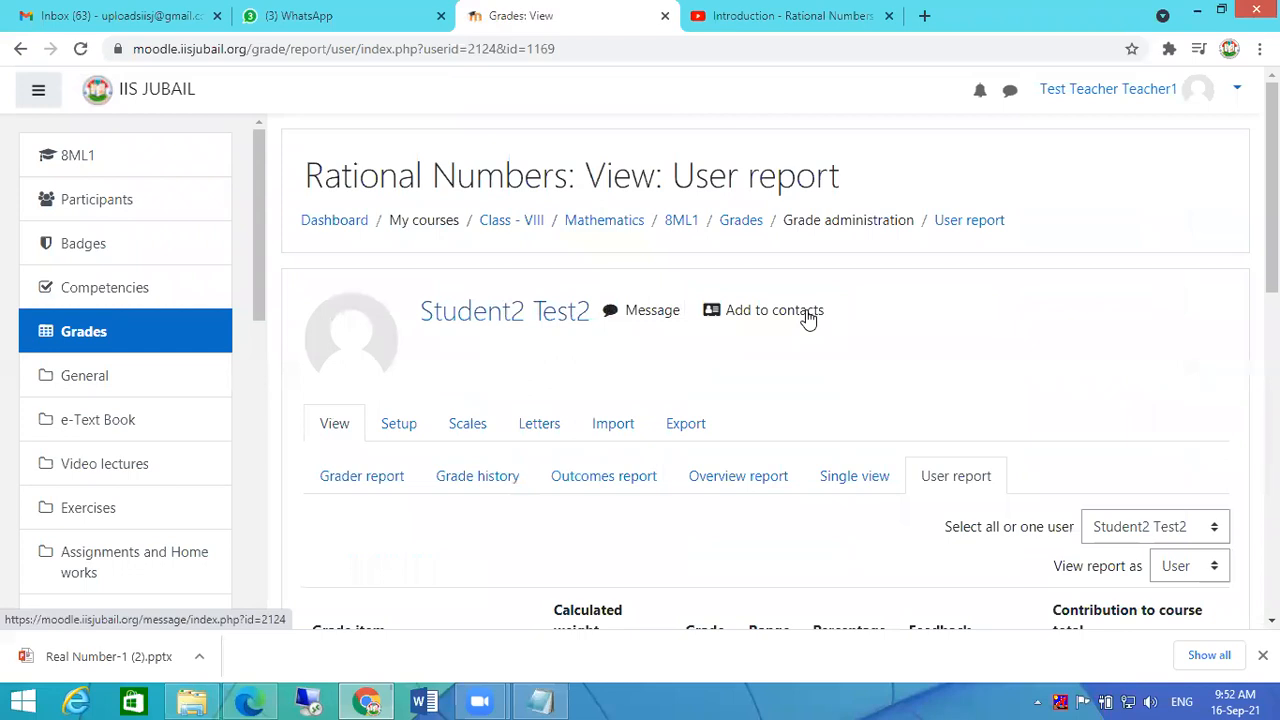
Examine the student's grades, percentages, feedback and contributions for each assignment and quiz, down to the course total.
{"action": "scroll", "coordinate": [1014, 313], "scroll_direction": "down", "scroll_amount": 2}
{"action": "scroll", "coordinate": [1012, 313], "scroll_direction": "down", "scroll_amount": 4}
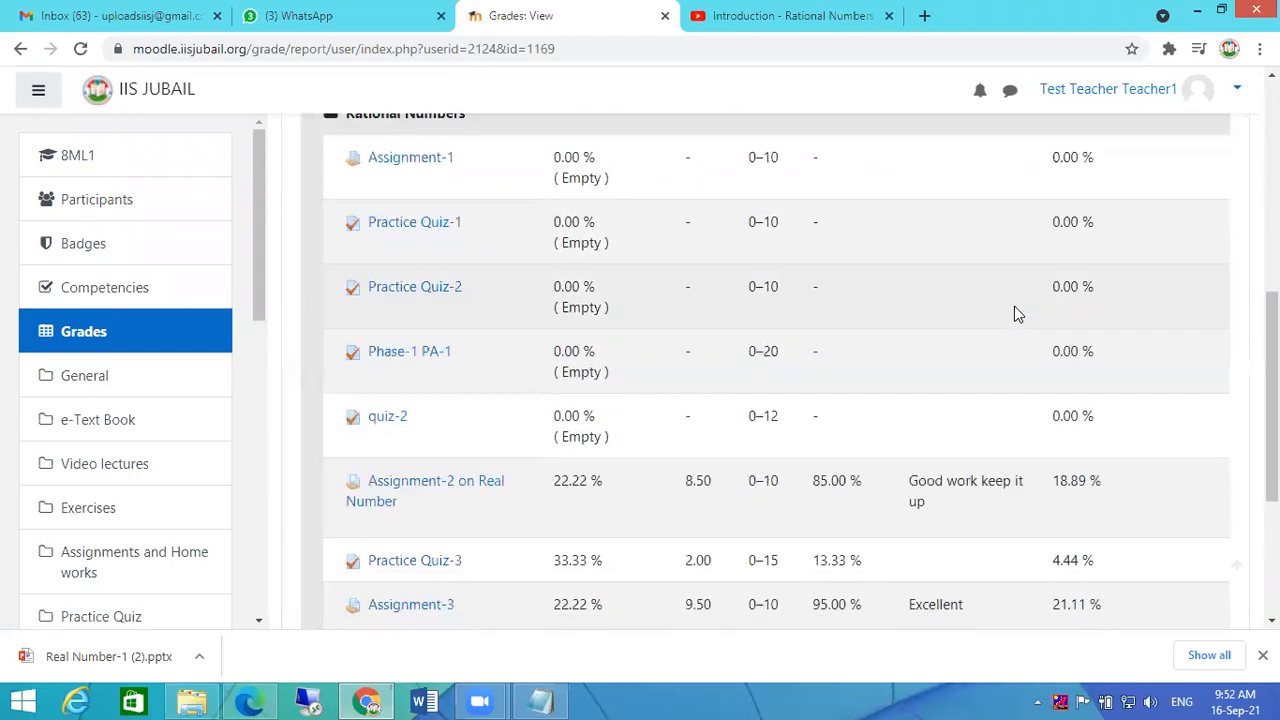
{"action": "scroll", "coordinate": [1010, 317], "scroll_direction": "down", "scroll_amount": 2}
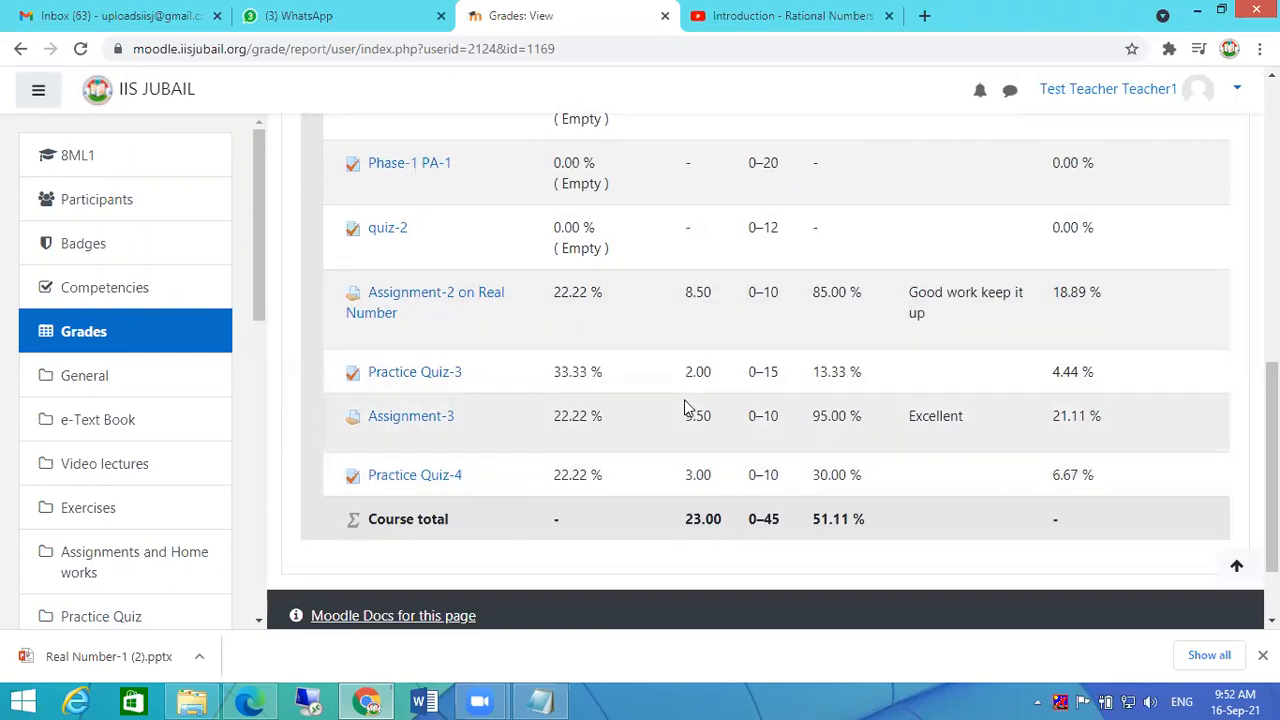
{"action": "scroll", "coordinate": [686, 412], "scroll_direction": "down", "scroll_amount": 1}
{"action": "scroll", "coordinate": [683, 395], "scroll_direction": "up", "scroll_amount": 3}
{"action": "scroll", "coordinate": [676, 375], "scroll_direction": "down", "scroll_amount": 1}
{"action": "scroll", "coordinate": [680, 390], "scroll_direction": "down", "scroll_amount": 2}
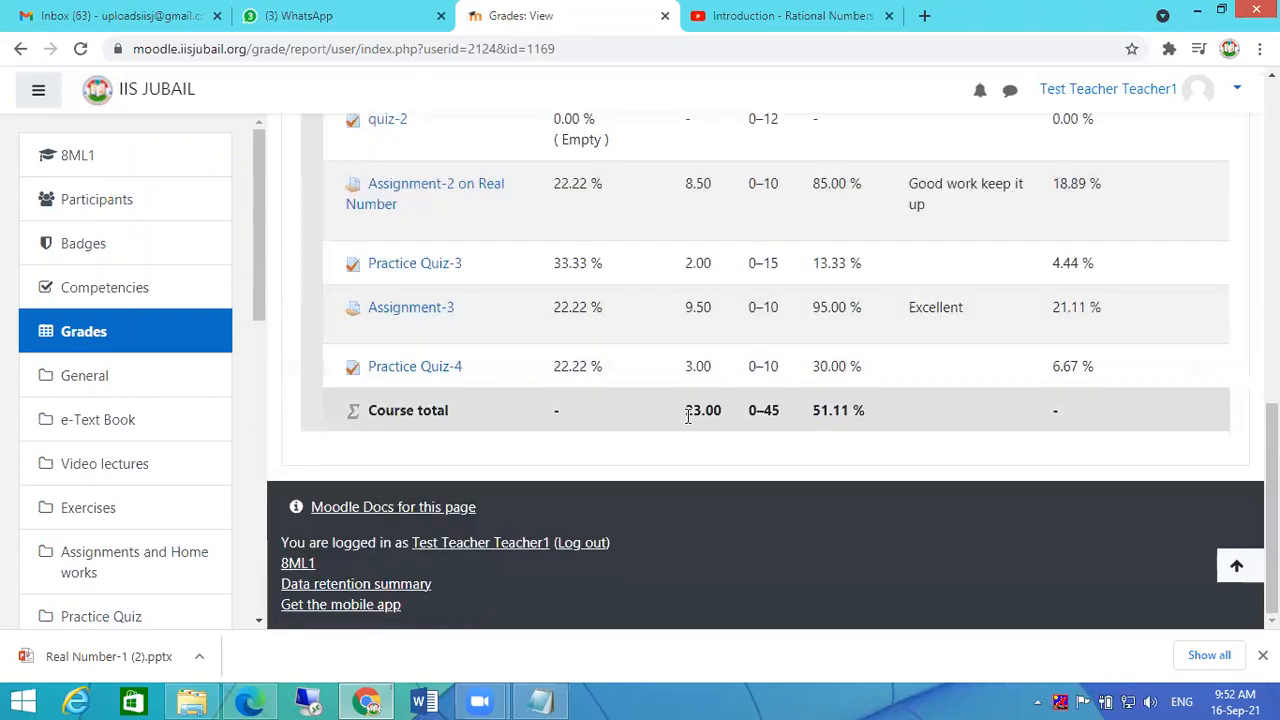
{"action": "scroll", "coordinate": [1157, 289], "scroll_direction": "up", "scroll_amount": 3}
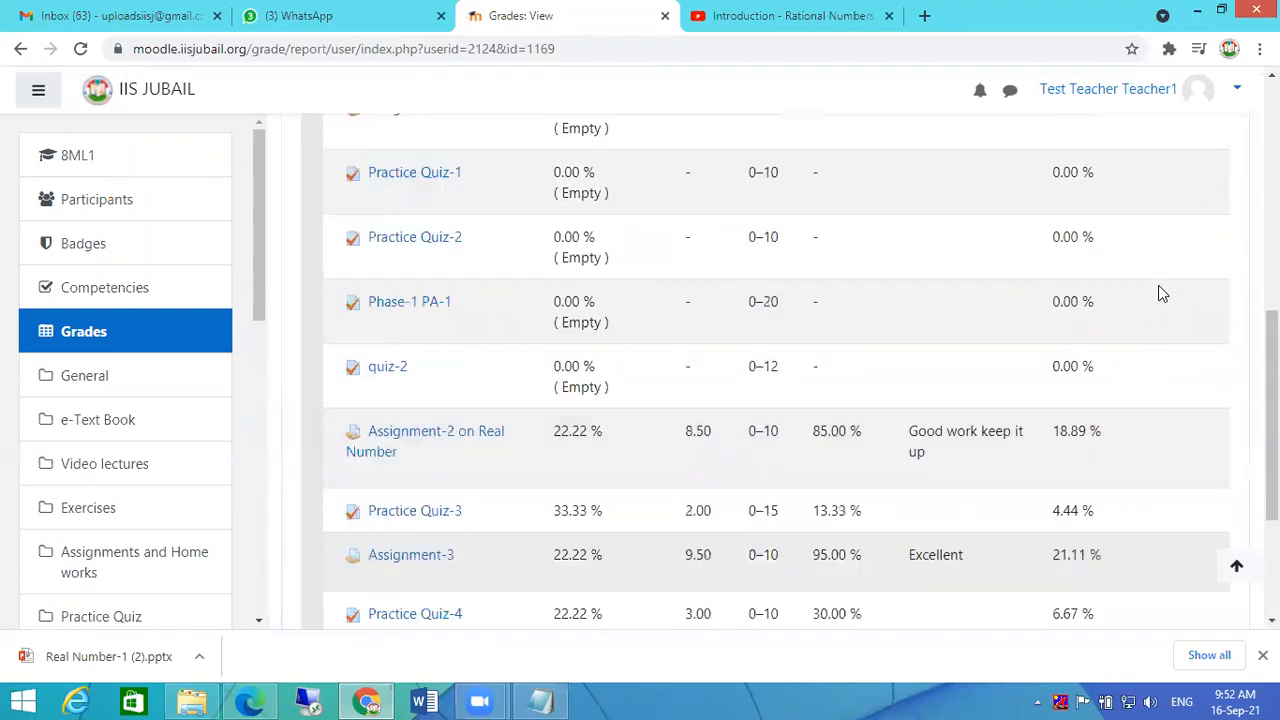
{"action": "scroll", "coordinate": [1105, 212], "scroll_direction": "up", "scroll_amount": 2}
{"action": "scroll", "coordinate": [1118, 233], "scroll_direction": "down", "scroll_amount": 3}
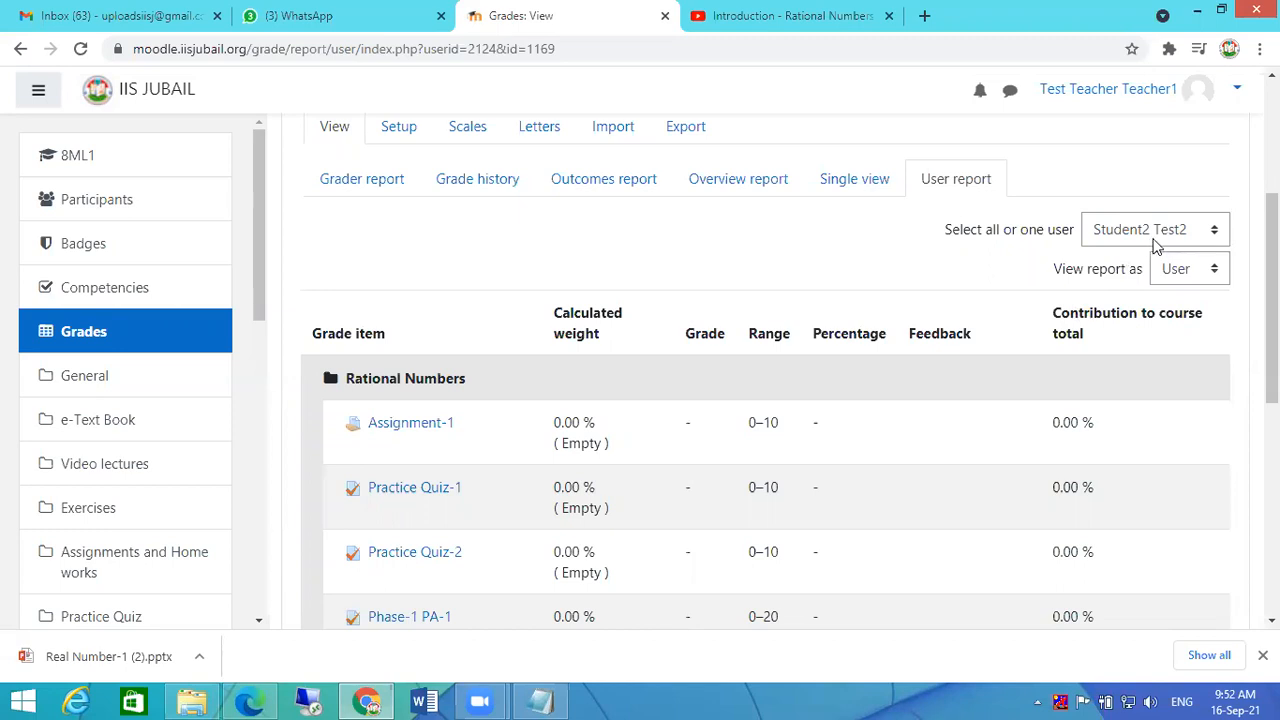
Show the user report for all users and look through the grade items of the first report.
{"action": "left_click", "coordinate": [1179, 272]}
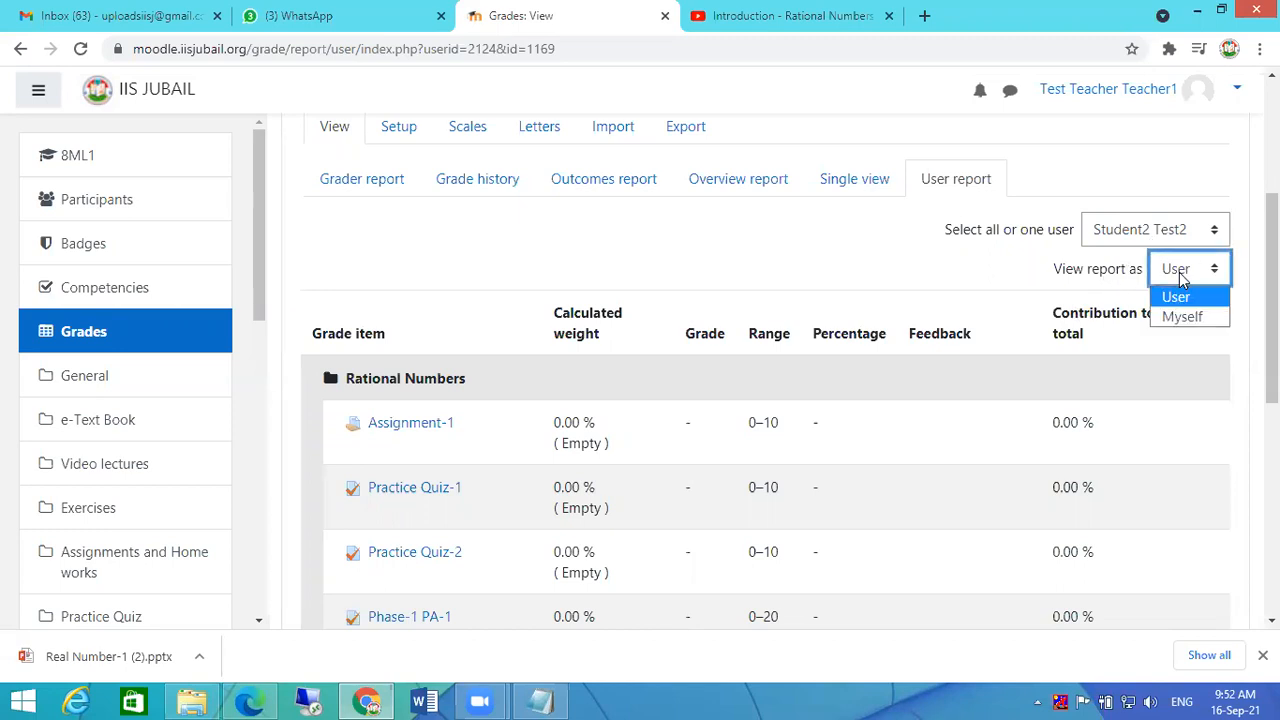
{"action": "left_click", "coordinate": [1135, 236]}
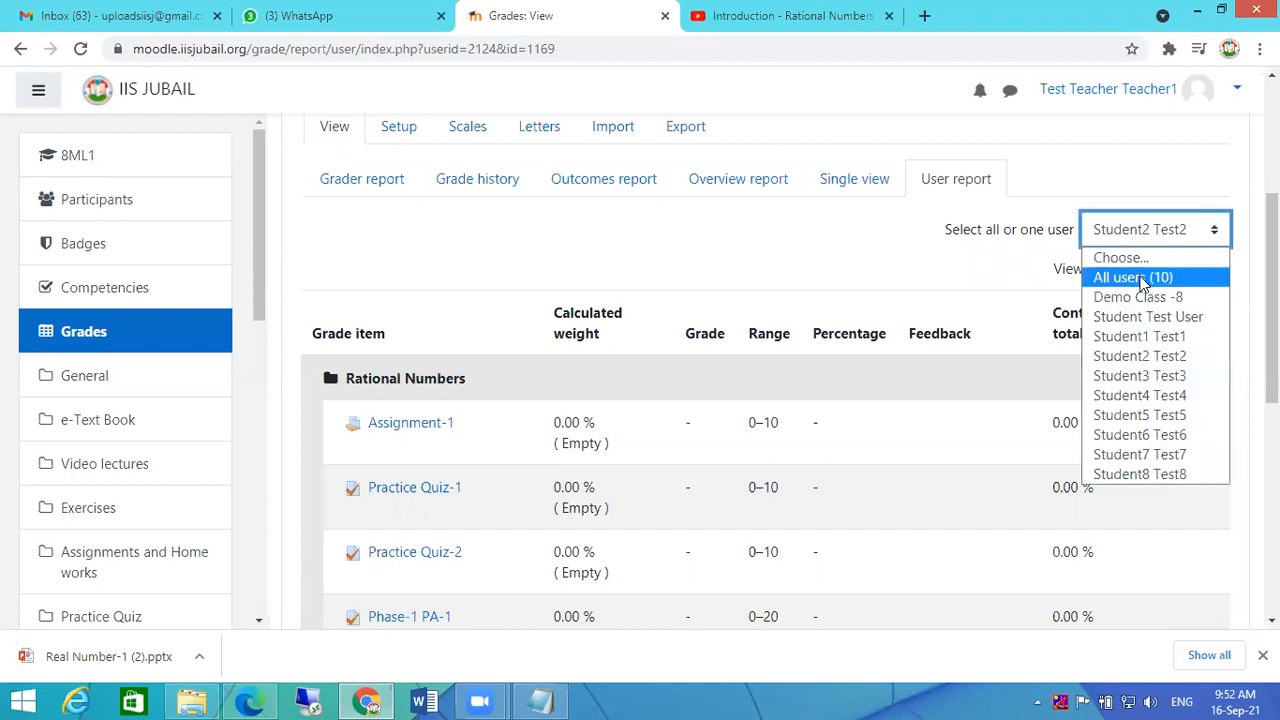
{"action": "left_click", "coordinate": [1143, 279]}
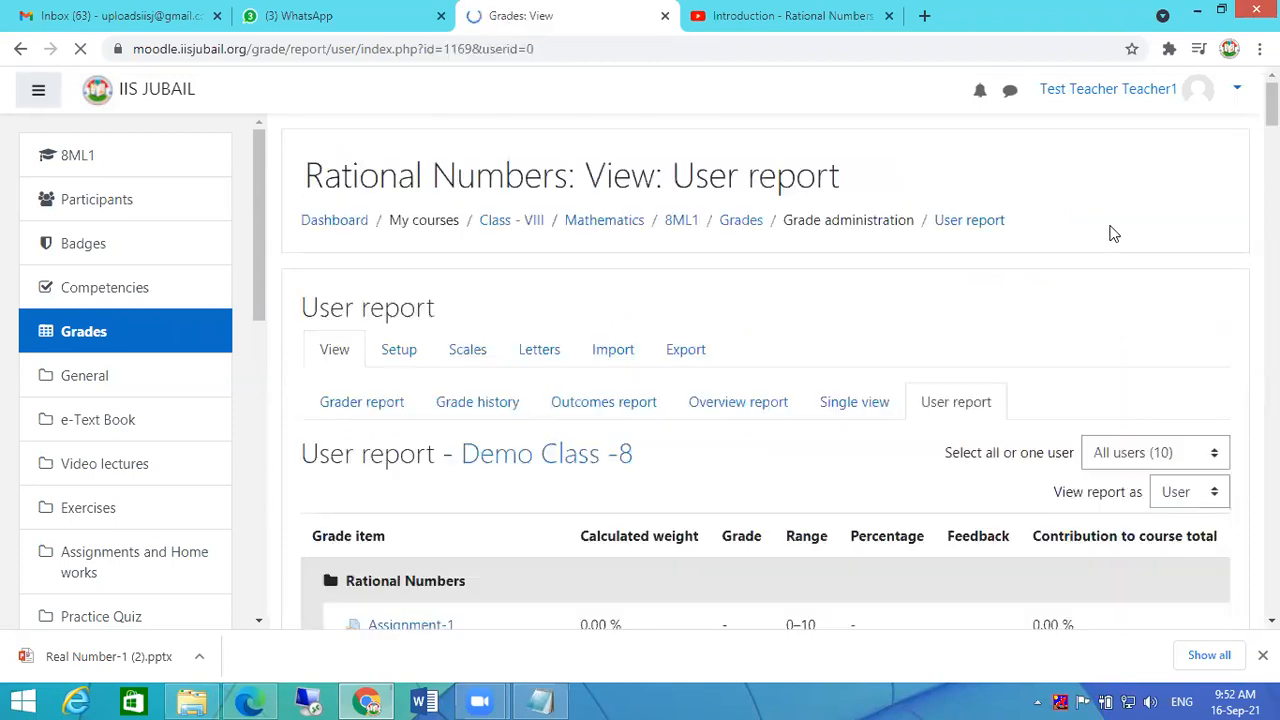
{"action": "scroll", "coordinate": [1037, 431], "scroll_direction": "down", "scroll_amount": 2}
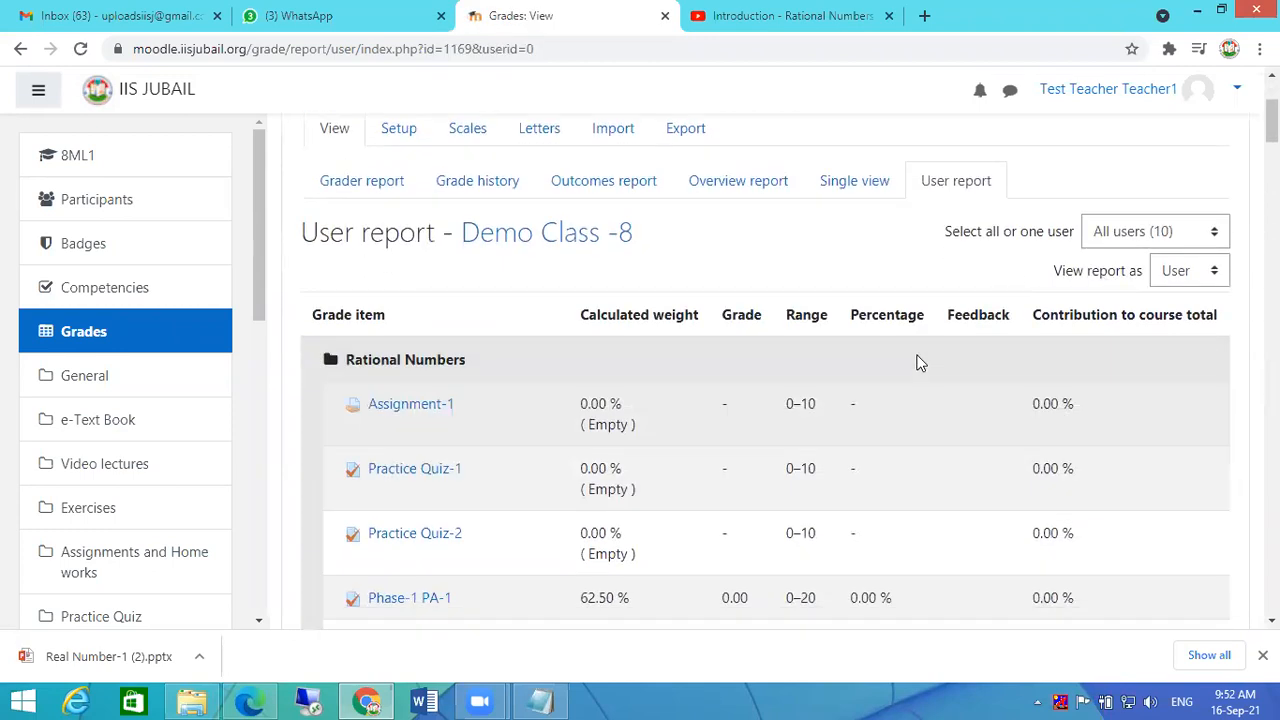
{"action": "scroll", "coordinate": [878, 361], "scroll_direction": "down", "scroll_amount": 2}
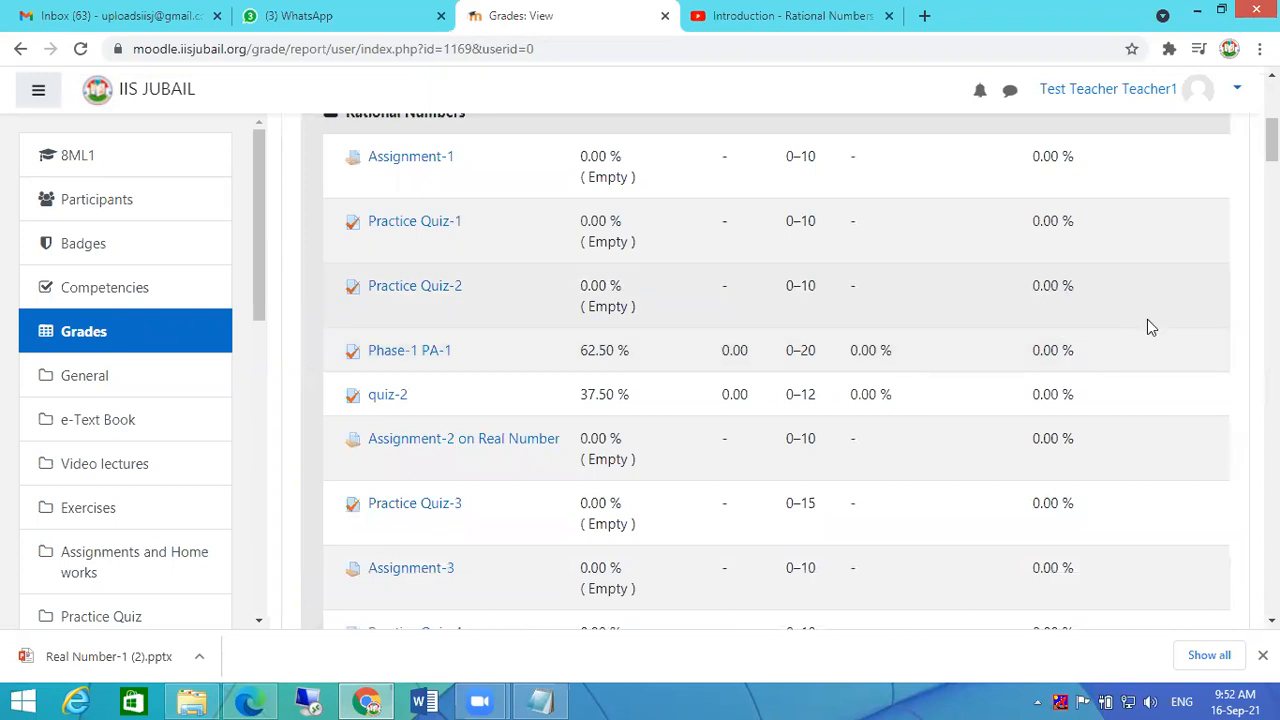
{"action": "scroll", "coordinate": [1230, 376], "scroll_direction": "up", "scroll_amount": 4}
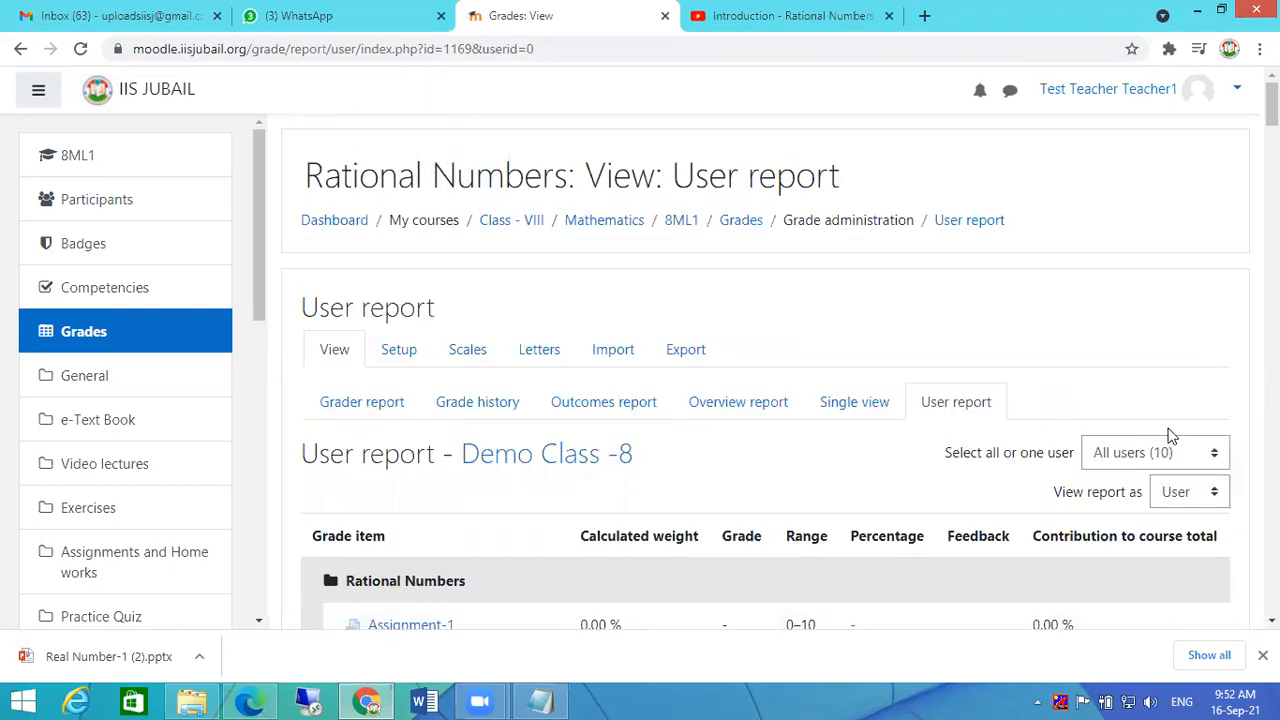
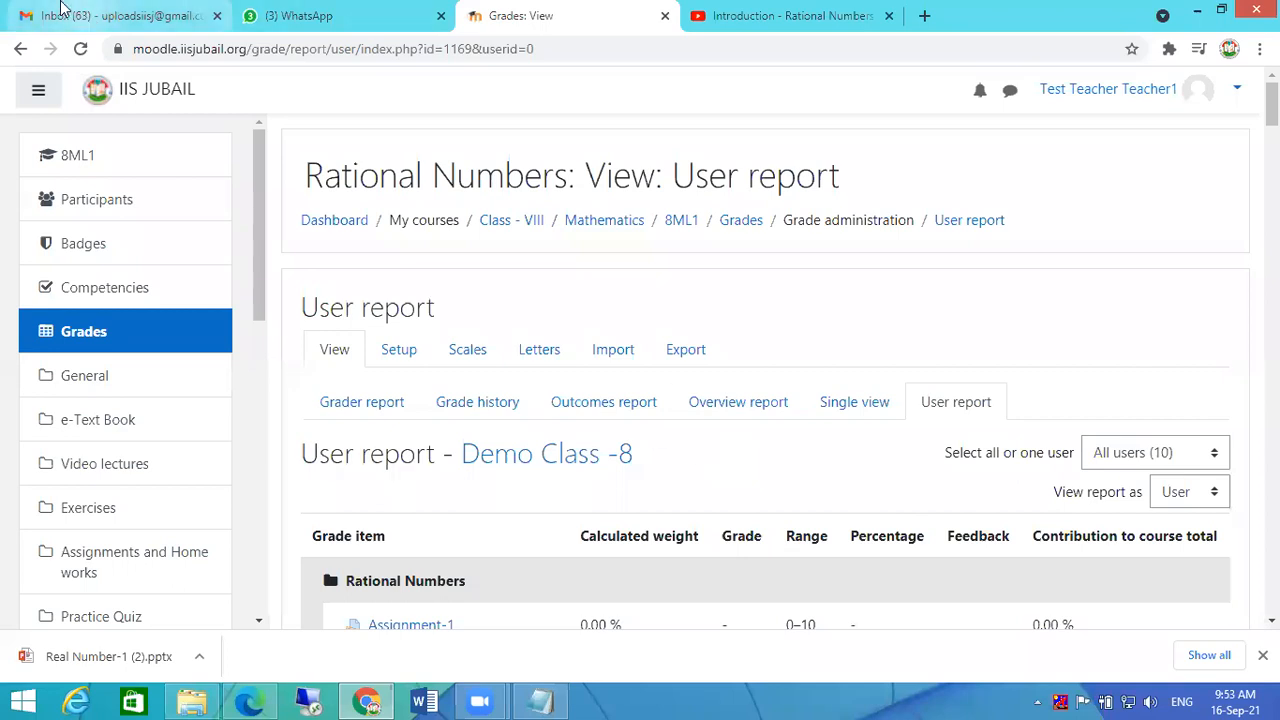
Switch to the student session in Edge and open Assignment-3 in the Rational Numbers course.
{"action": "left_click", "coordinate": [252, 700]}
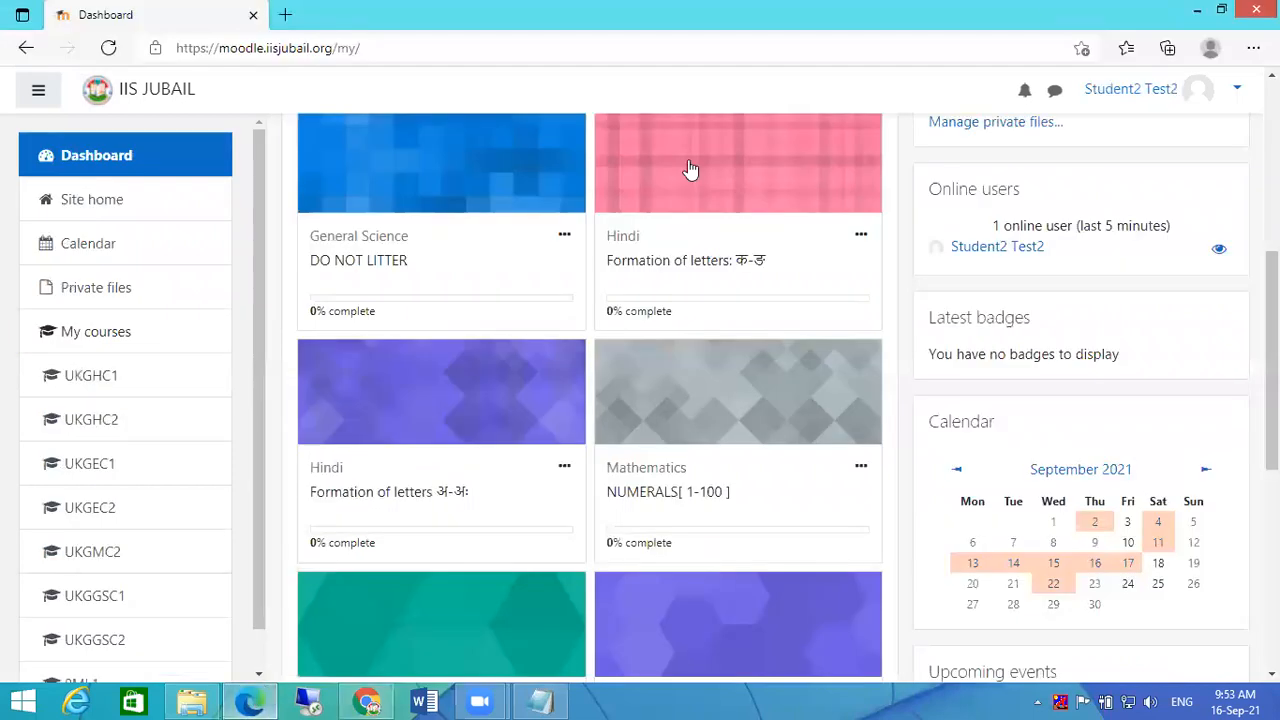
{"action": "scroll", "coordinate": [684, 401], "scroll_direction": "down", "scroll_amount": 3}
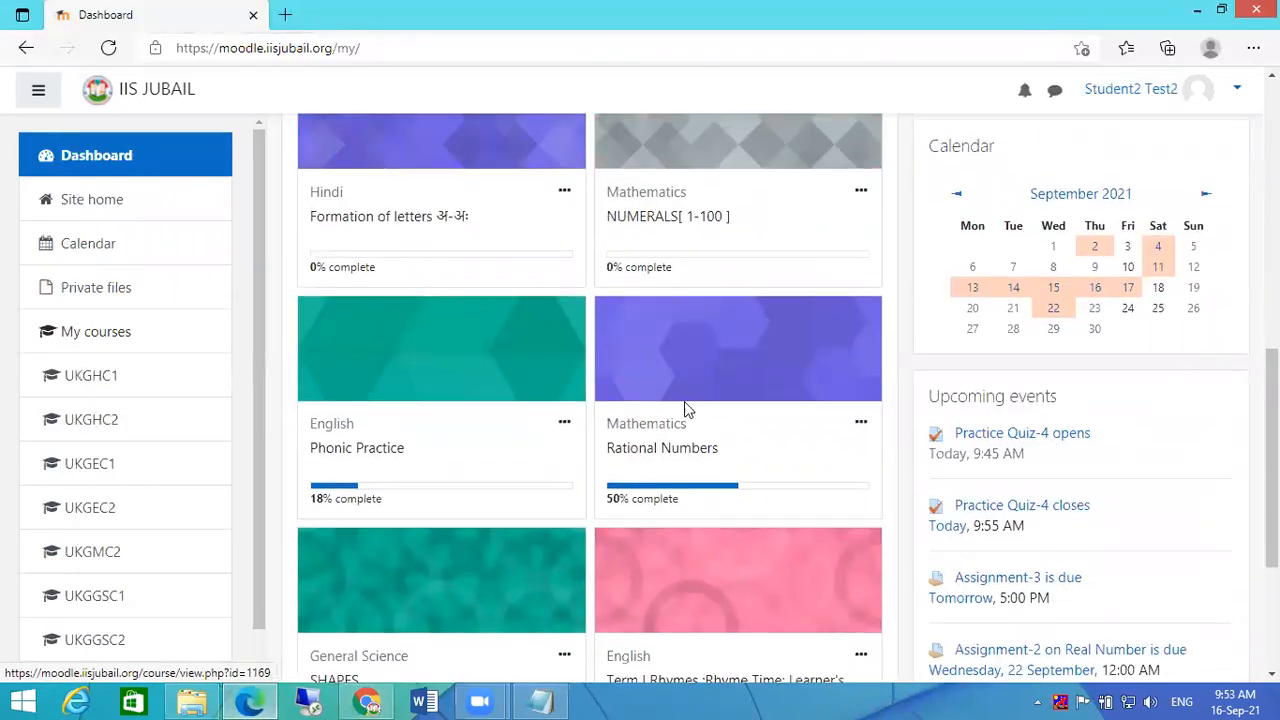
{"action": "left_click", "coordinate": [735, 369]}
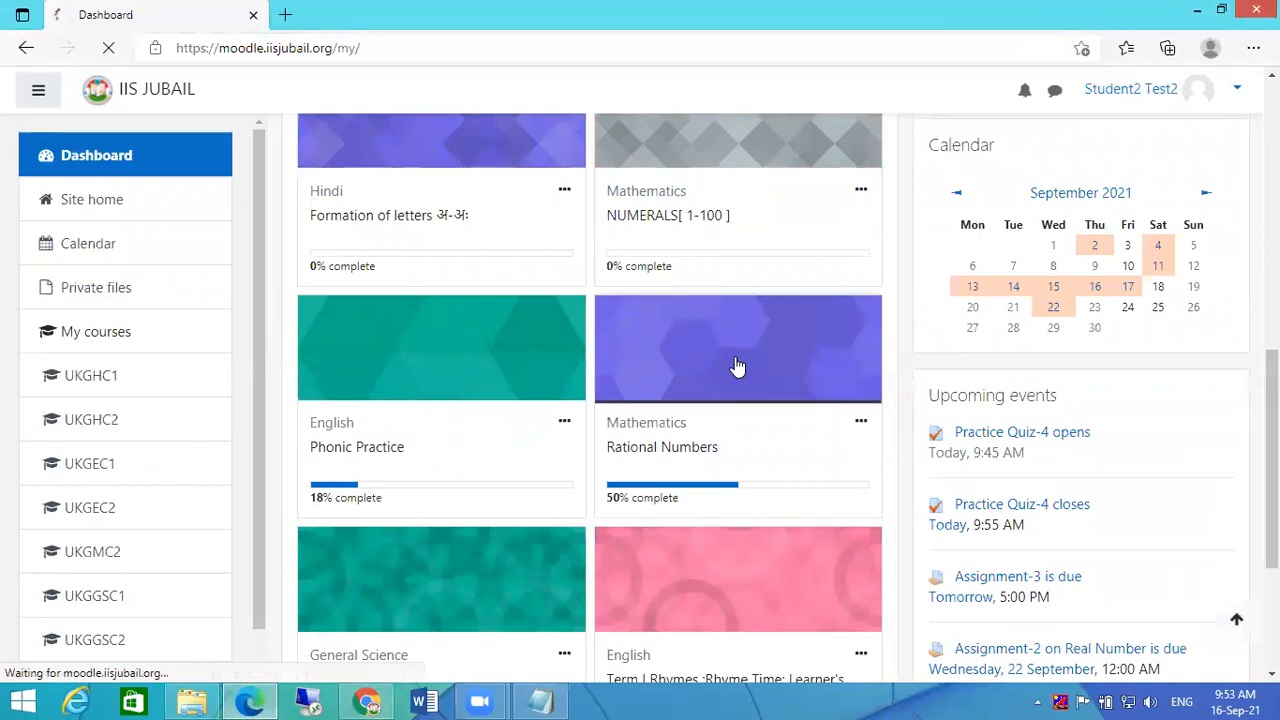
{"action": "scroll", "coordinate": [716, 360], "scroll_direction": "down", "scroll_amount": 10}
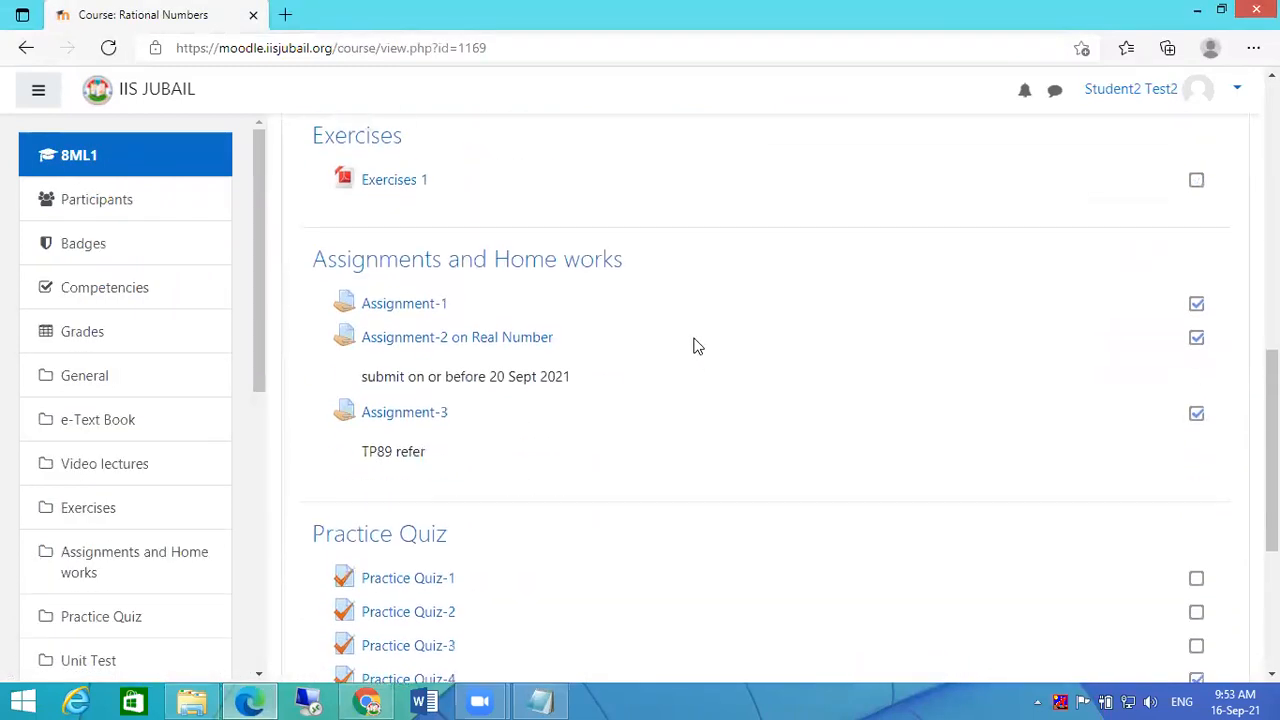
{"action": "left_click", "coordinate": [404, 399]}
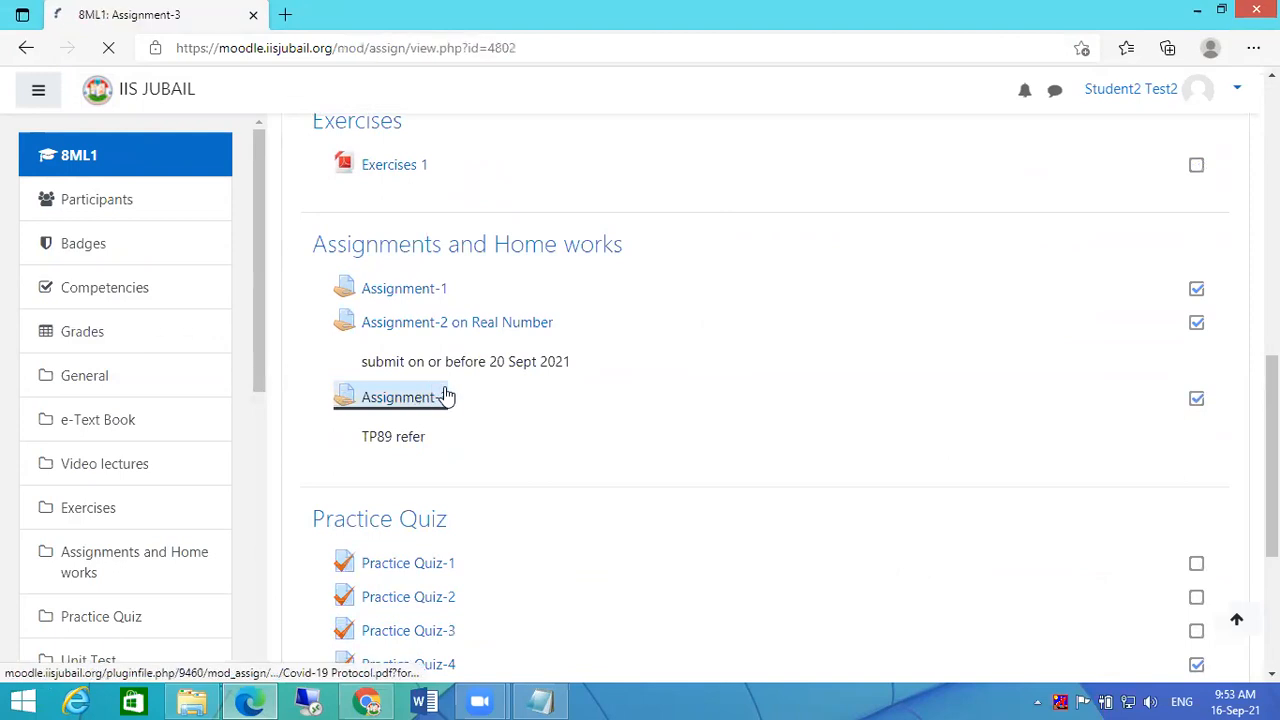
Review the student's Assignment-3 page, from the submission status and submitted work to the teacher's grade and feedback comments.
{"action": "scroll", "coordinate": [697, 365], "scroll_direction": "down", "scroll_amount": 3}
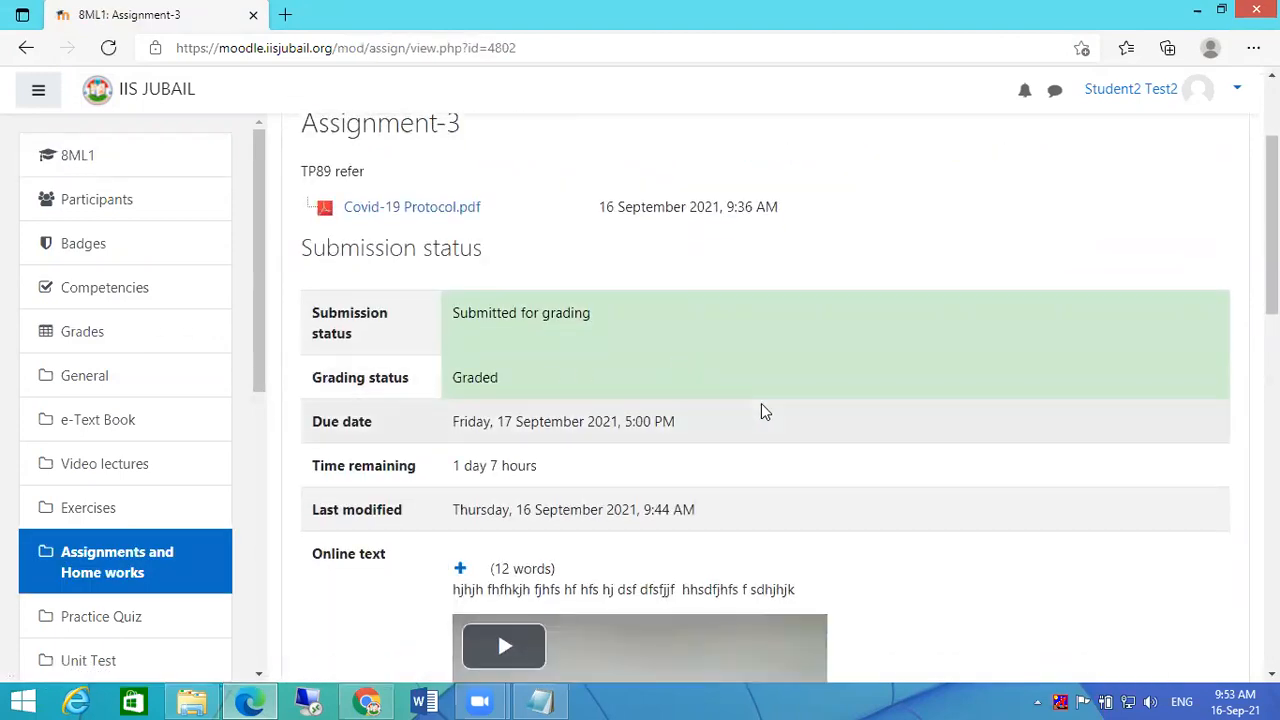
{"action": "scroll", "coordinate": [764, 410], "scroll_direction": "down", "scroll_amount": 3}
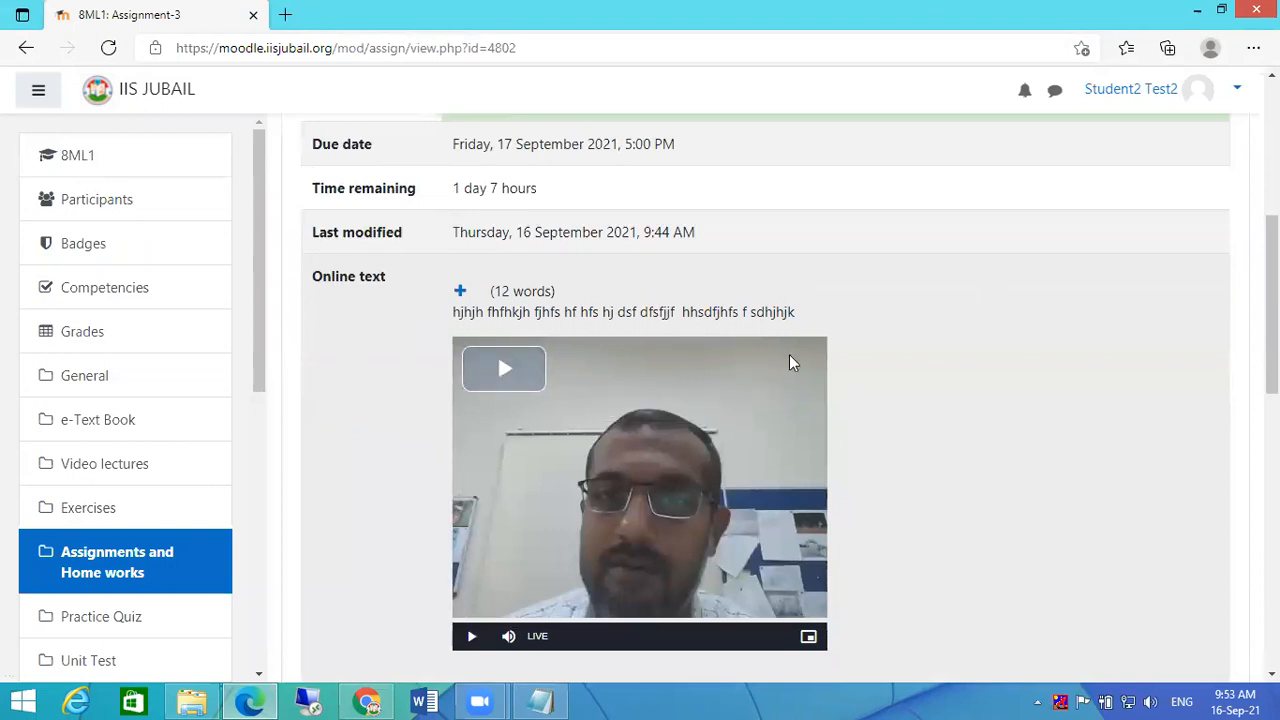
{"action": "scroll", "coordinate": [1012, 369], "scroll_direction": "down", "scroll_amount": 6}
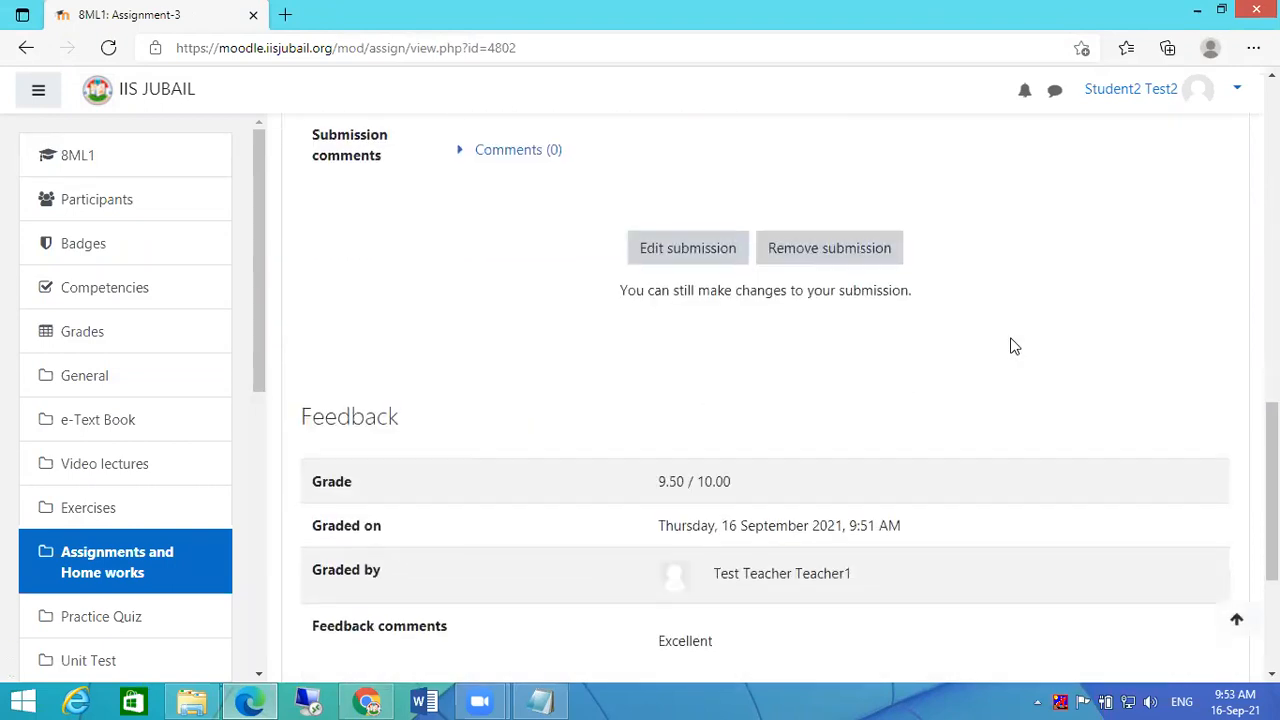
{"action": "scroll", "coordinate": [420, 392], "scroll_direction": "down", "scroll_amount": 1}
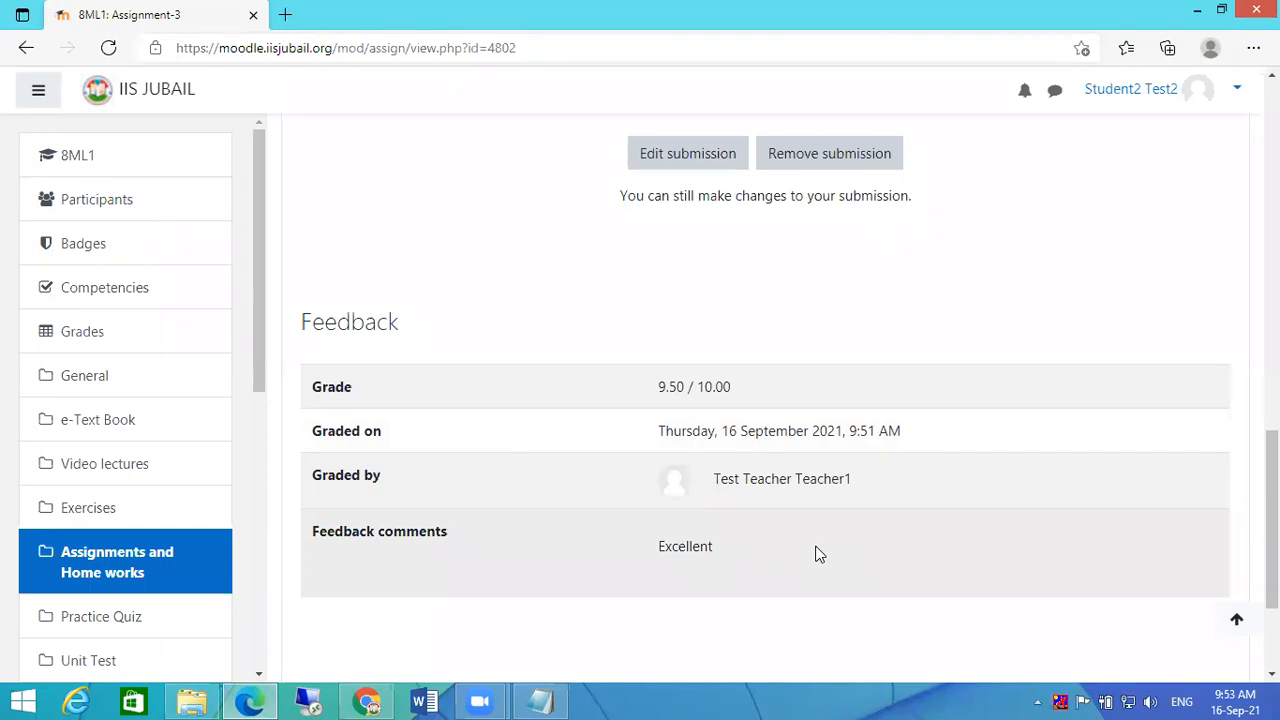
{"action": "scroll", "coordinate": [879, 358], "scroll_direction": "up", "scroll_amount": 10}
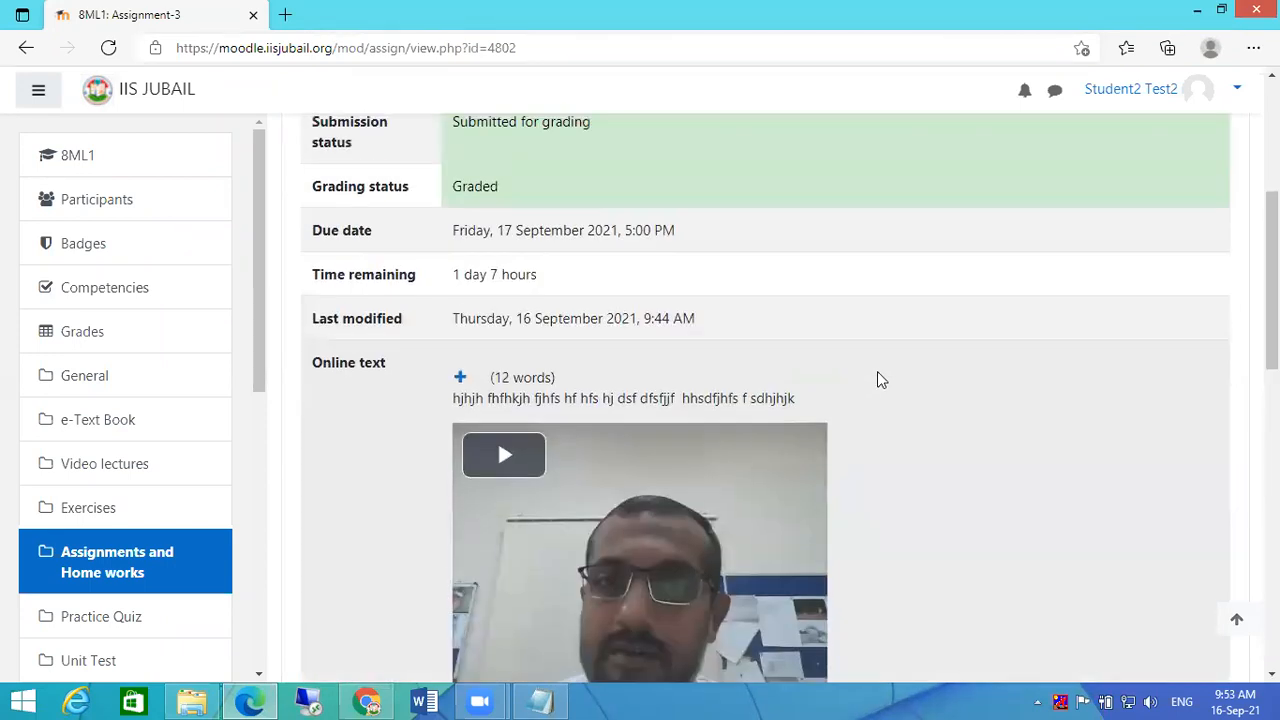
{"action": "scroll", "coordinate": [743, 352], "scroll_direction": "down", "scroll_amount": 8}
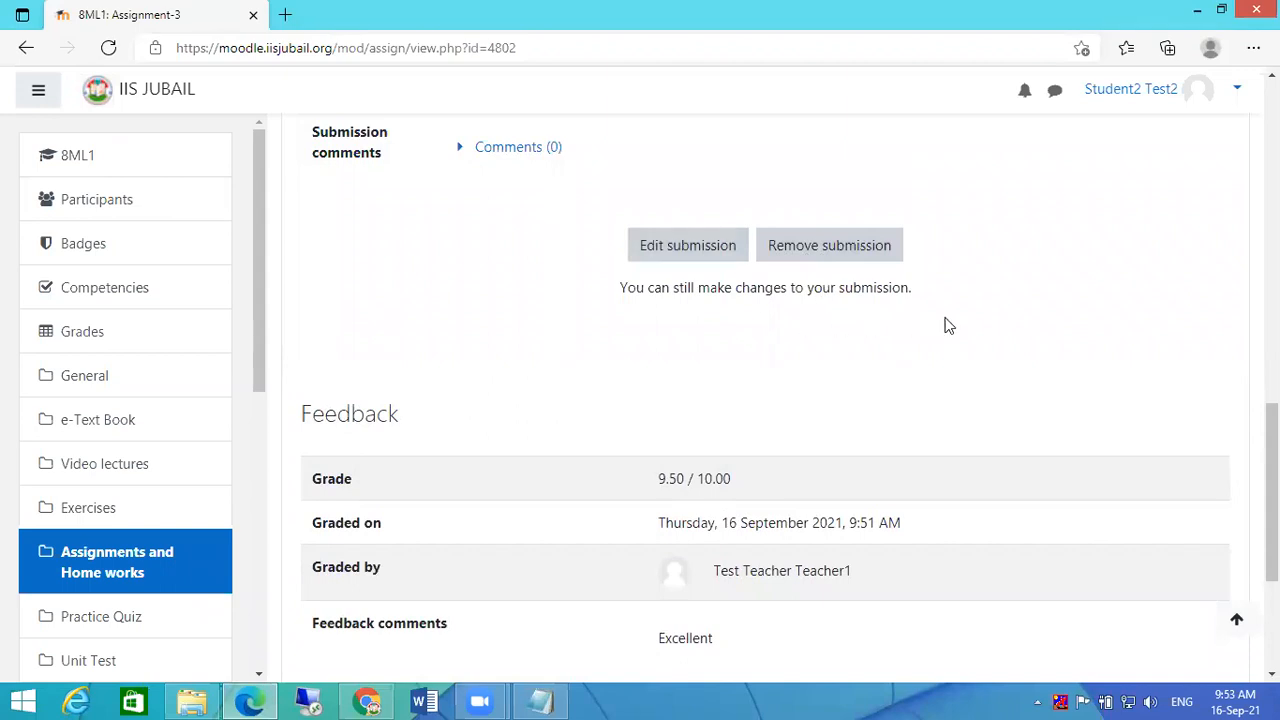
{"action": "scroll", "coordinate": [900, 343], "scroll_direction": "up", "scroll_amount": 10}
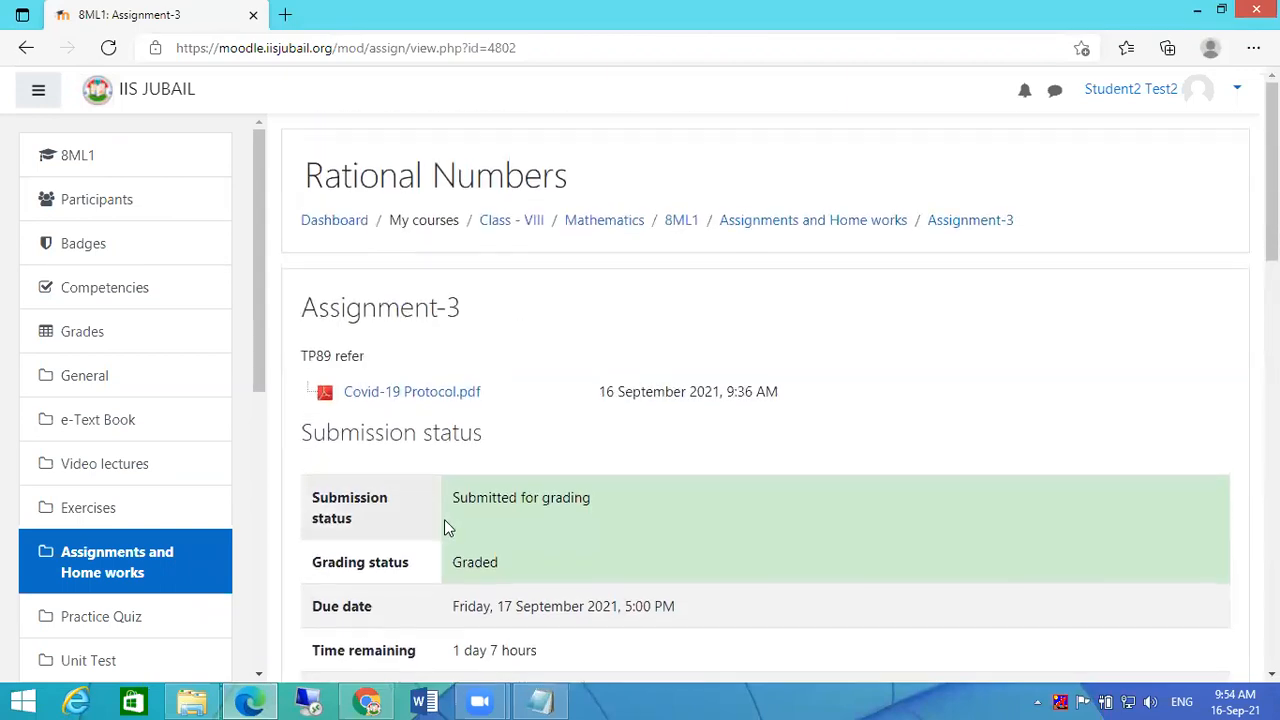
{"action": "scroll", "coordinate": [446, 528], "scroll_direction": "down", "scroll_amount": 3}
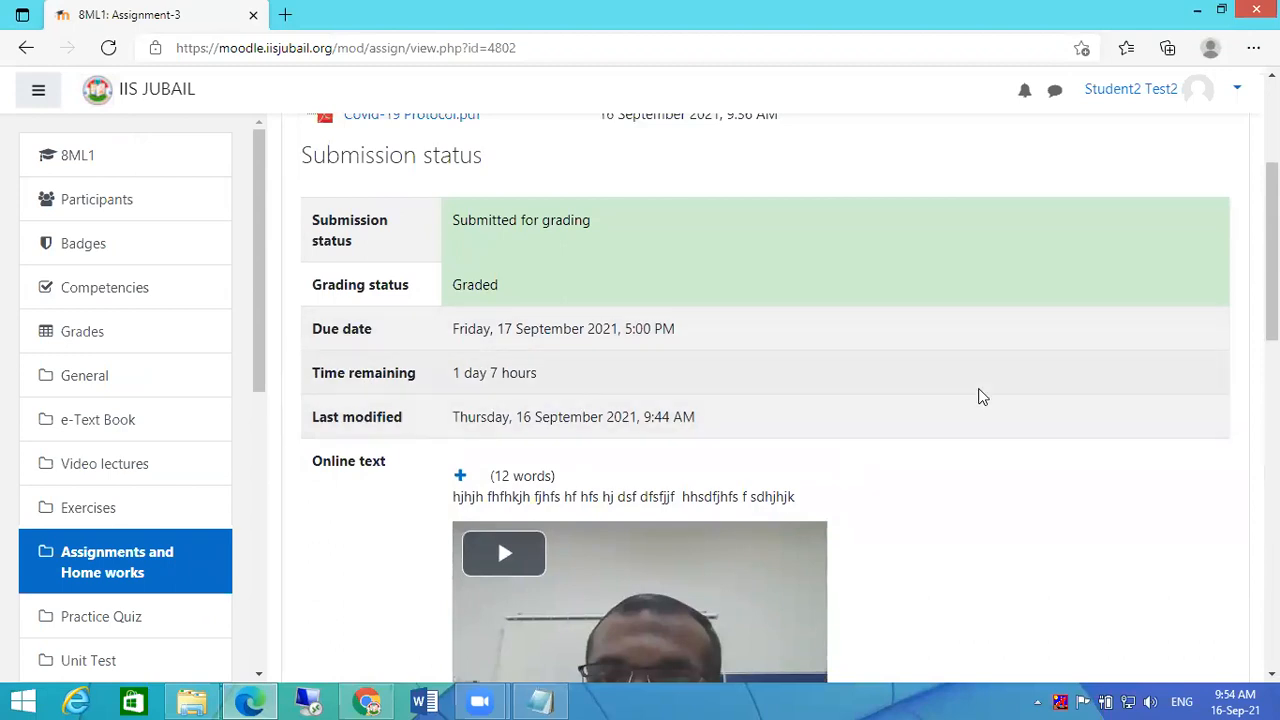
{"action": "scroll", "coordinate": [971, 386], "scroll_direction": "down", "scroll_amount": 5}
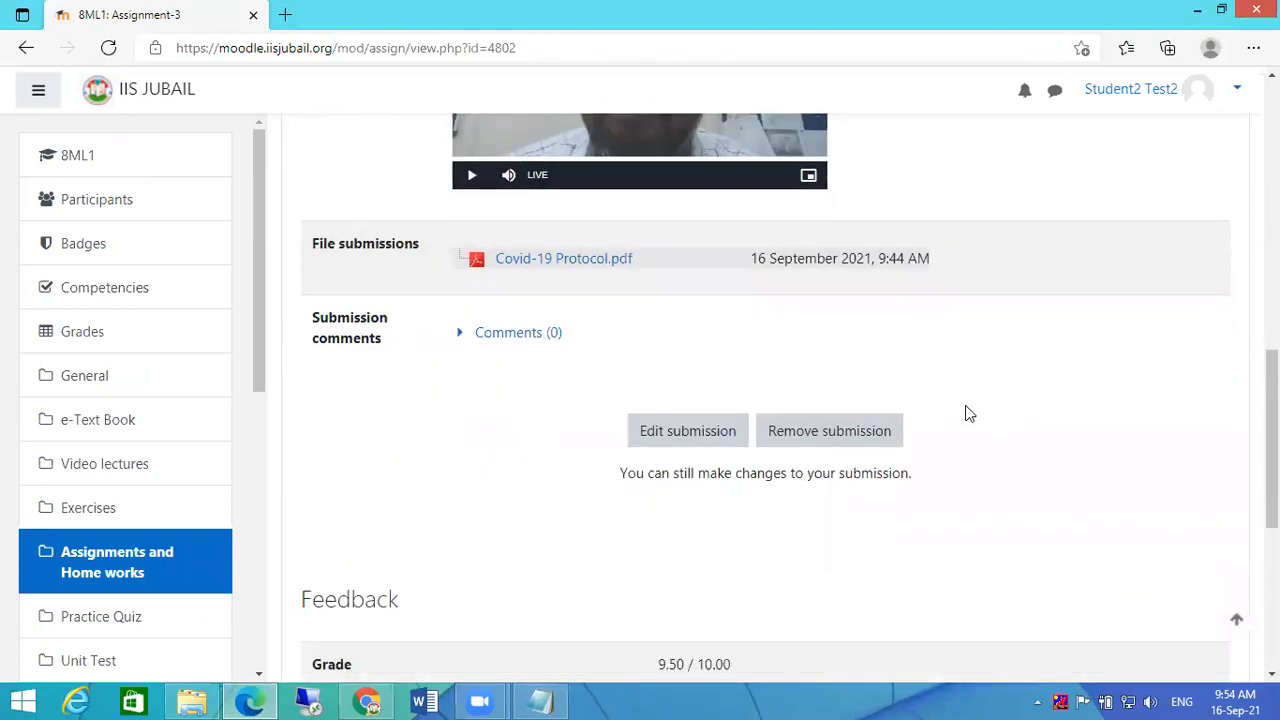
{"action": "scroll", "coordinate": [965, 408], "scroll_direction": "up", "scroll_amount": 5}
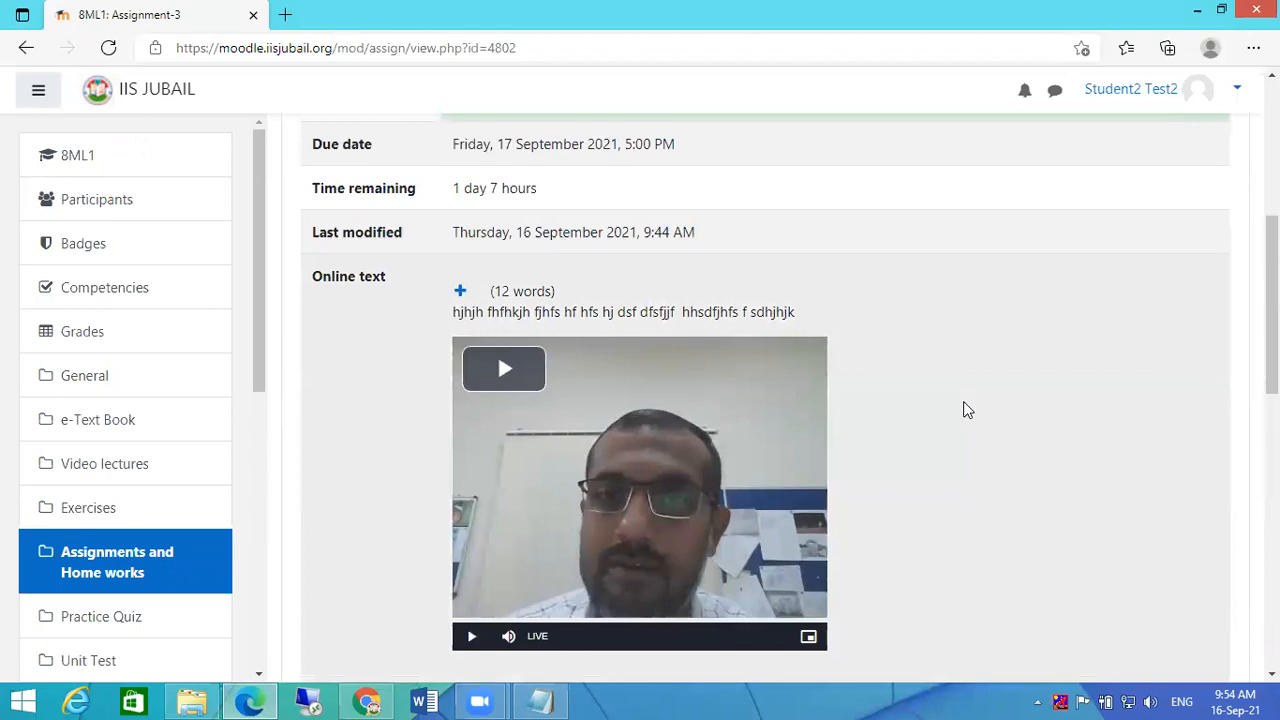
{"action": "scroll", "coordinate": [965, 405], "scroll_direction": "up", "scroll_amount": 5}
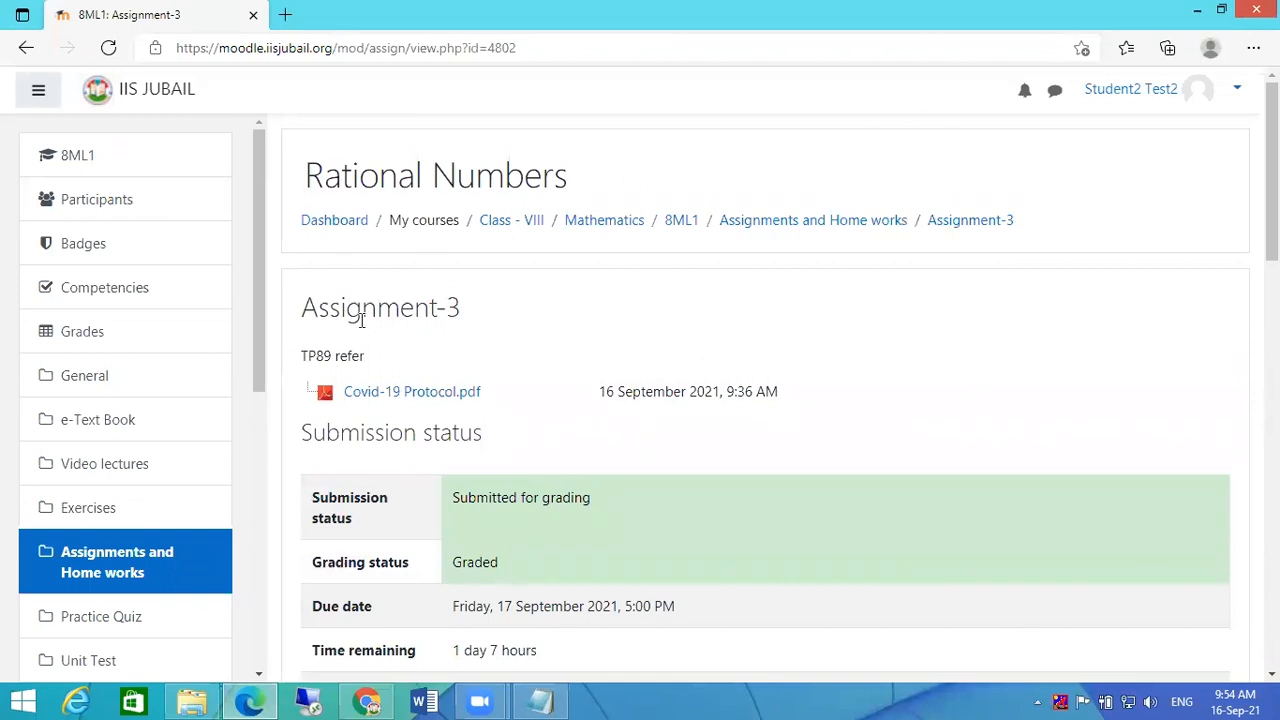
{"action": "scroll", "coordinate": [362, 319], "scroll_direction": "down", "scroll_amount": 15}
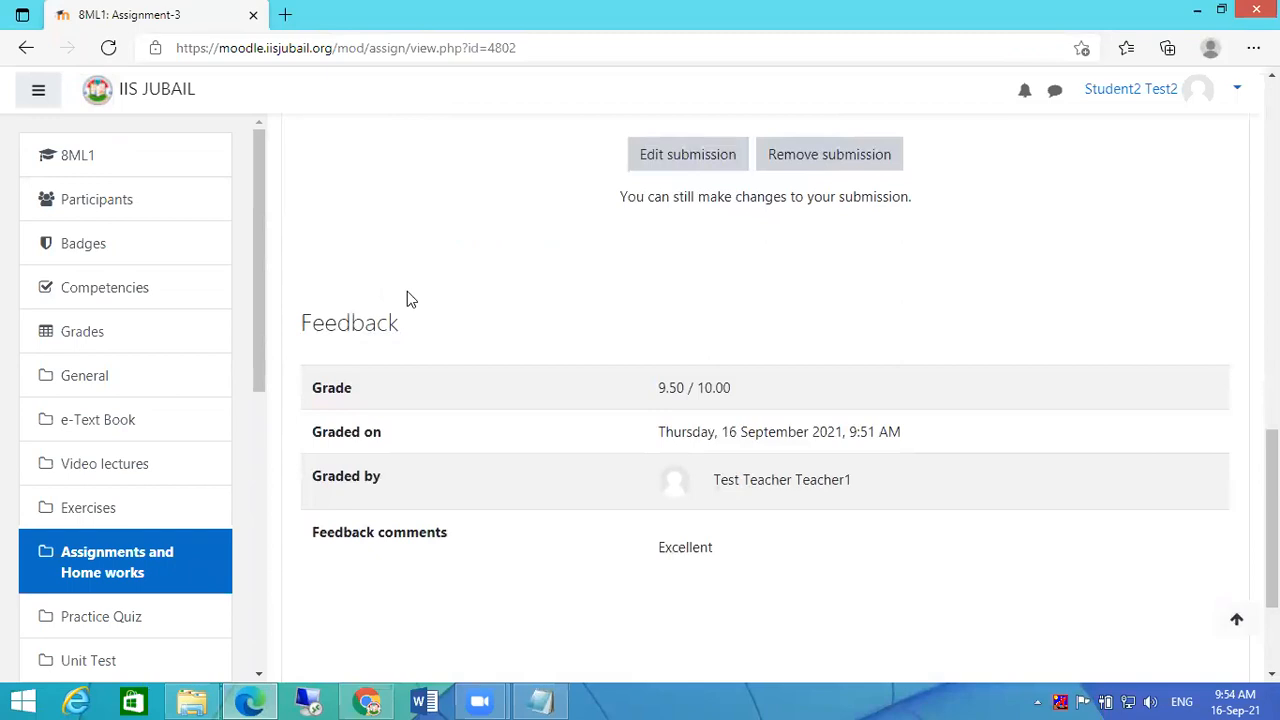
{"action": "scroll", "coordinate": [407, 291], "scroll_direction": "down", "scroll_amount": 2}
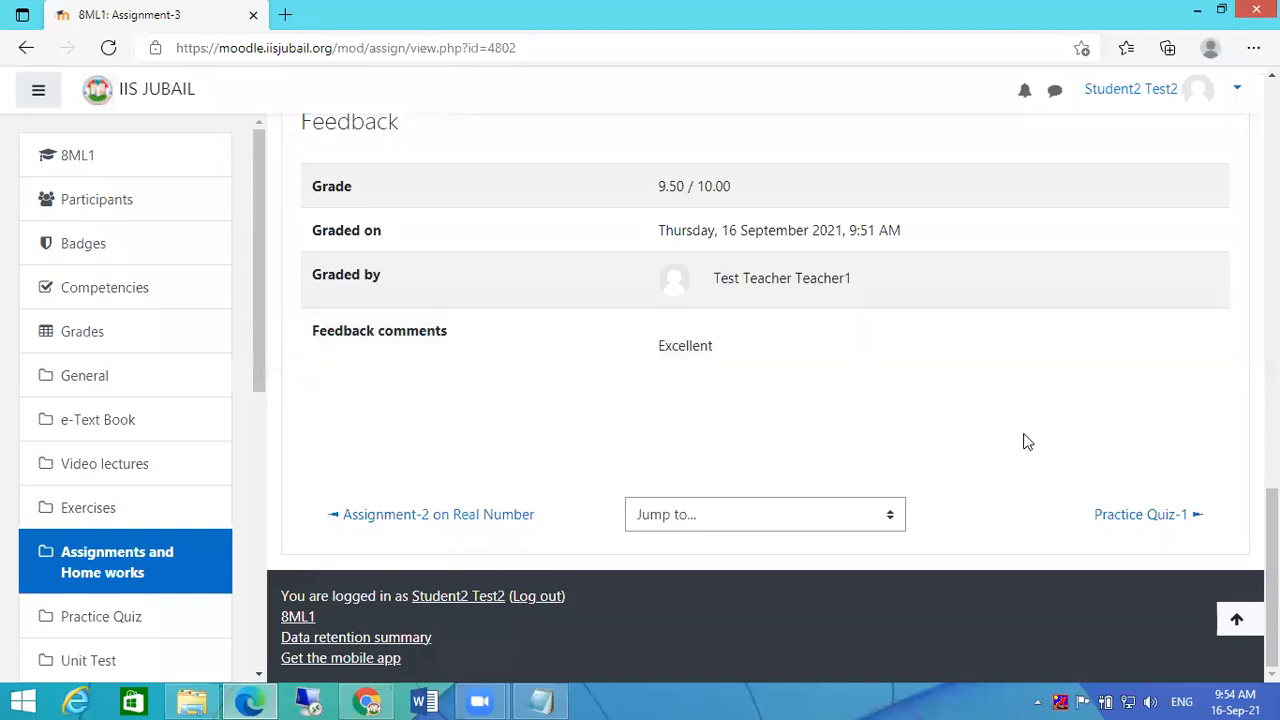
{"action": "scroll", "coordinate": [1025, 440], "scroll_direction": "up", "scroll_amount": 10}
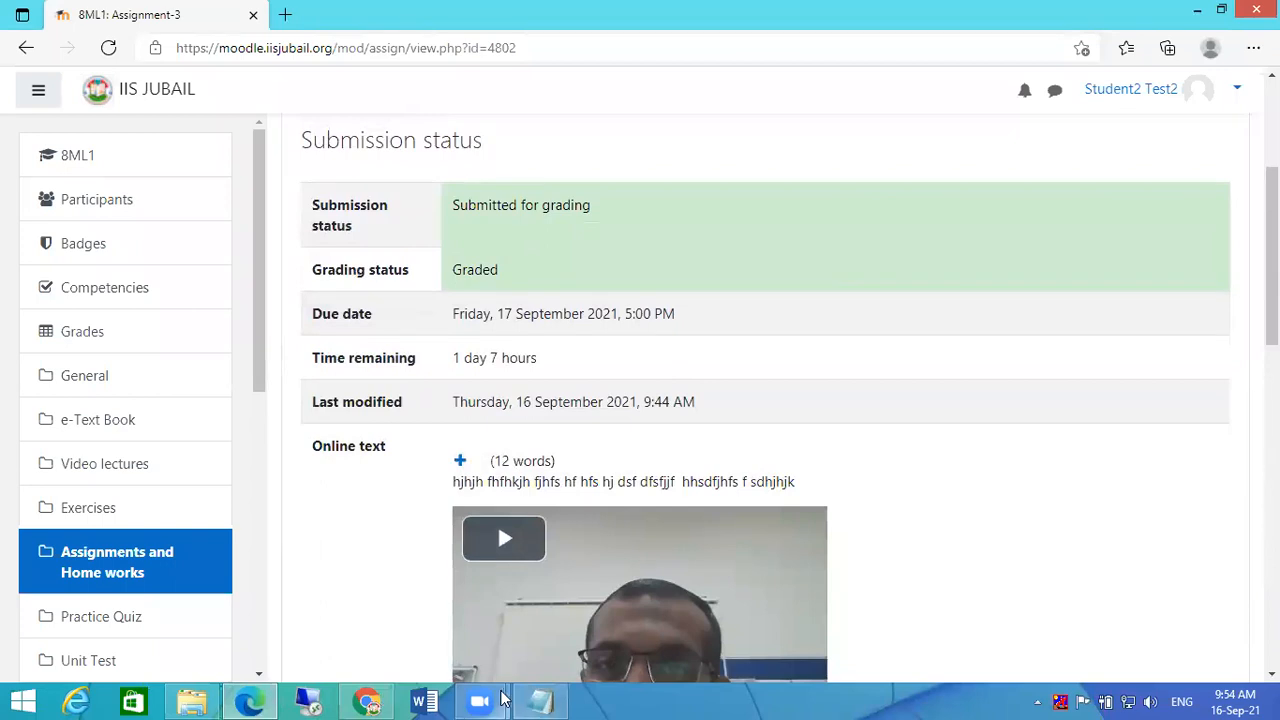
Switch to the teacher session in Chrome and go through the dashboard to the site home page.
{"action": "mouse_move", "coordinate": [551, 698]}
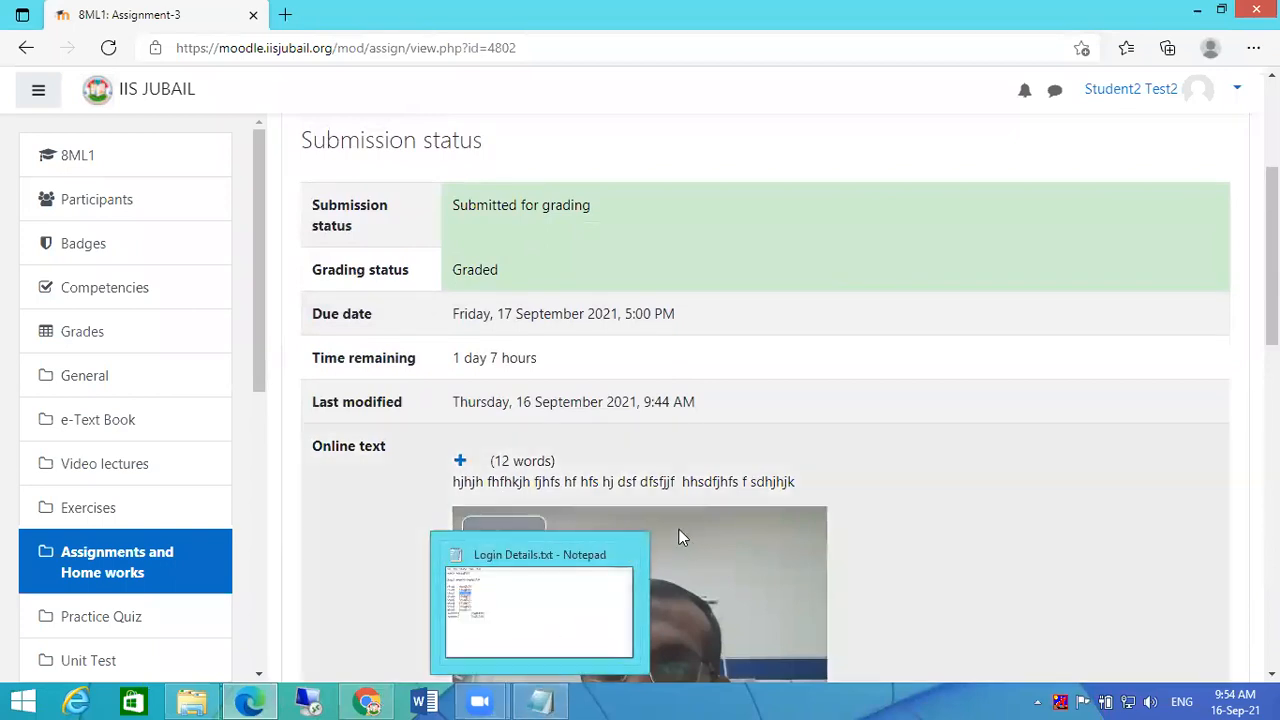
{"action": "scroll", "coordinate": [458, 252], "scroll_direction": "up", "scroll_amount": 1}
{"action": "scroll", "coordinate": [465, 250], "scroll_direction": "up", "scroll_amount": 3}
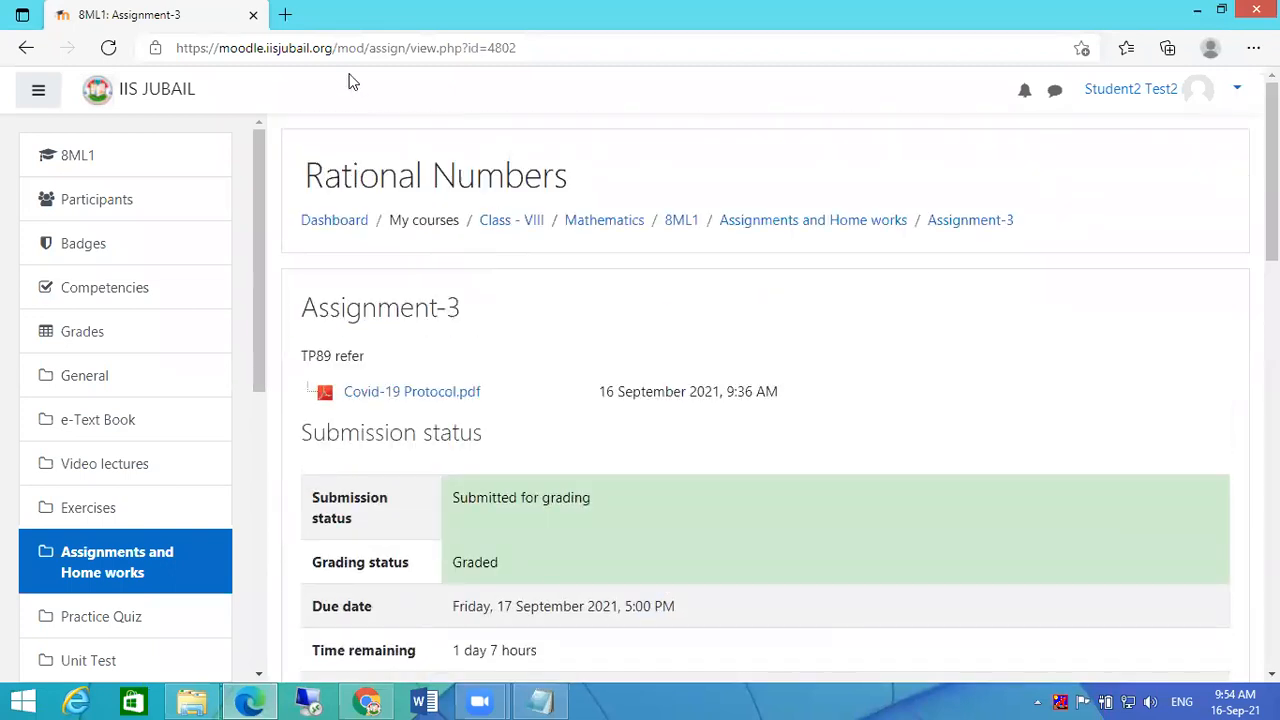
{"action": "left_click", "coordinate": [364, 700]}
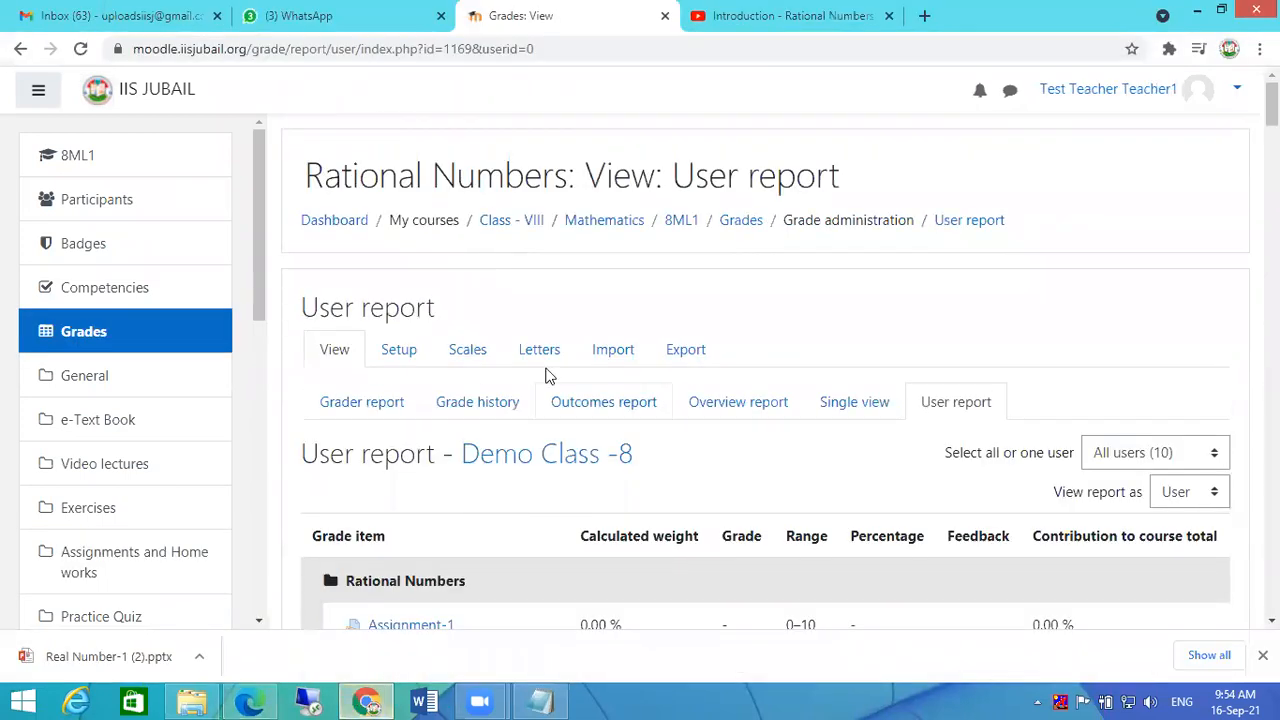
{"action": "left_click", "coordinate": [347, 226]}
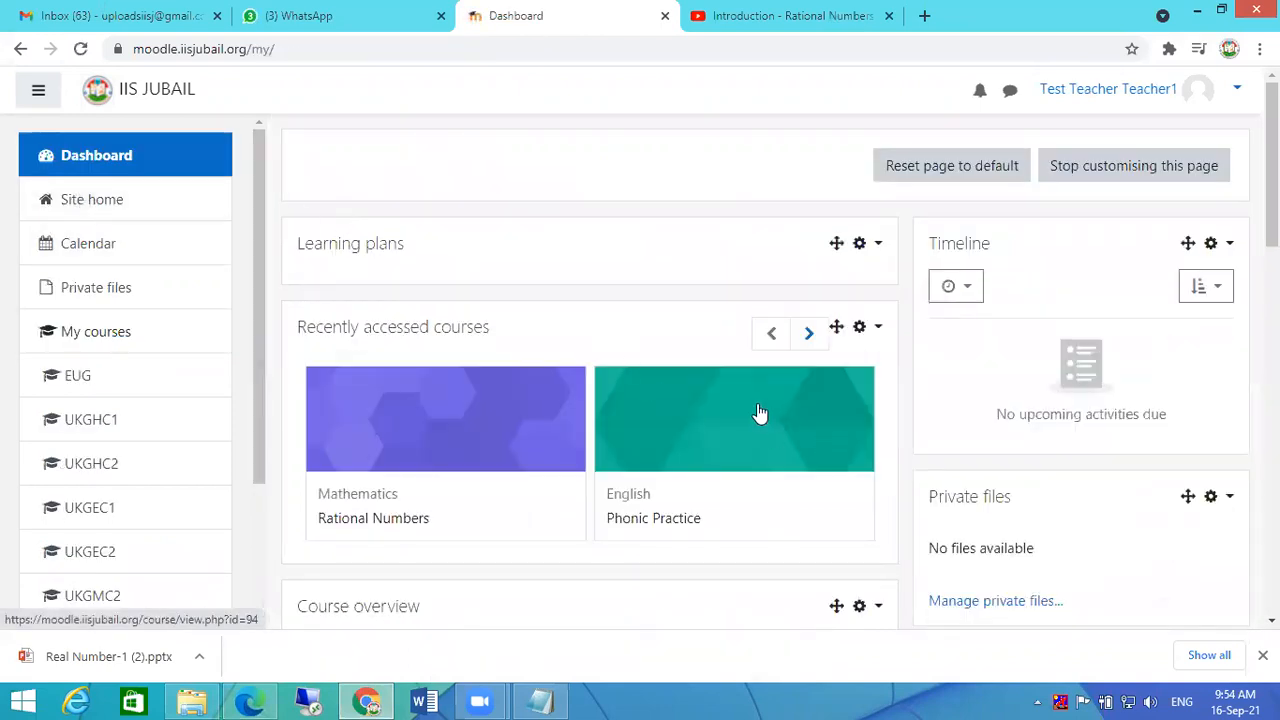
{"action": "left_click", "coordinate": [88, 207]}
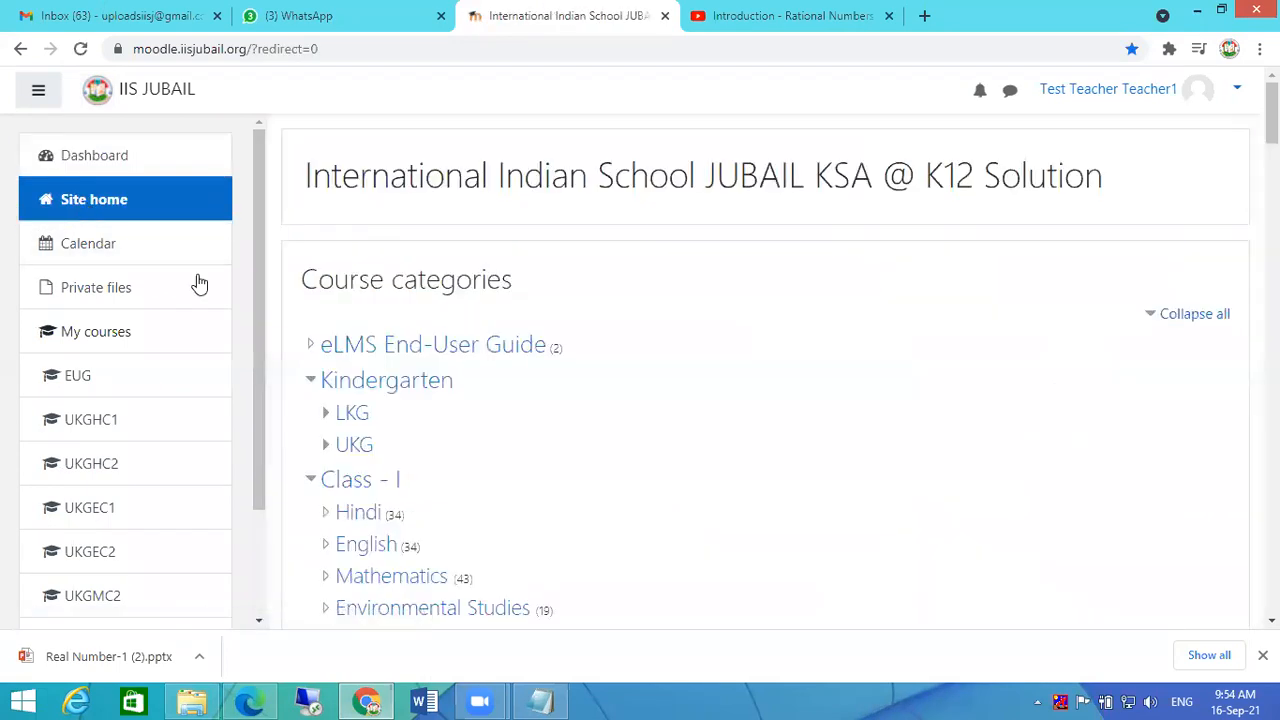
Collapse all course categories on the site home and look through the list of classes.
{"action": "scroll", "coordinate": [495, 368], "scroll_direction": "down", "scroll_amount": 3}
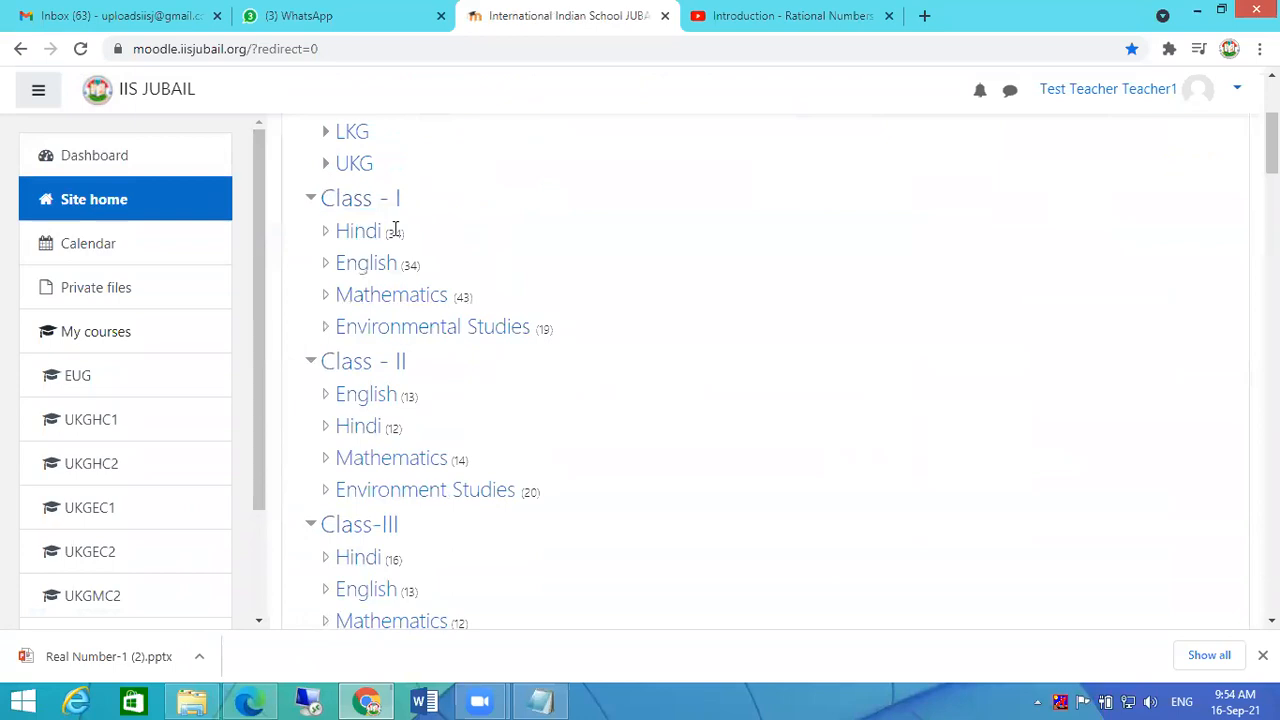
{"action": "scroll", "coordinate": [666, 314], "scroll_direction": "up", "scroll_amount": 3}
{"action": "left_click", "coordinate": [1196, 316]}
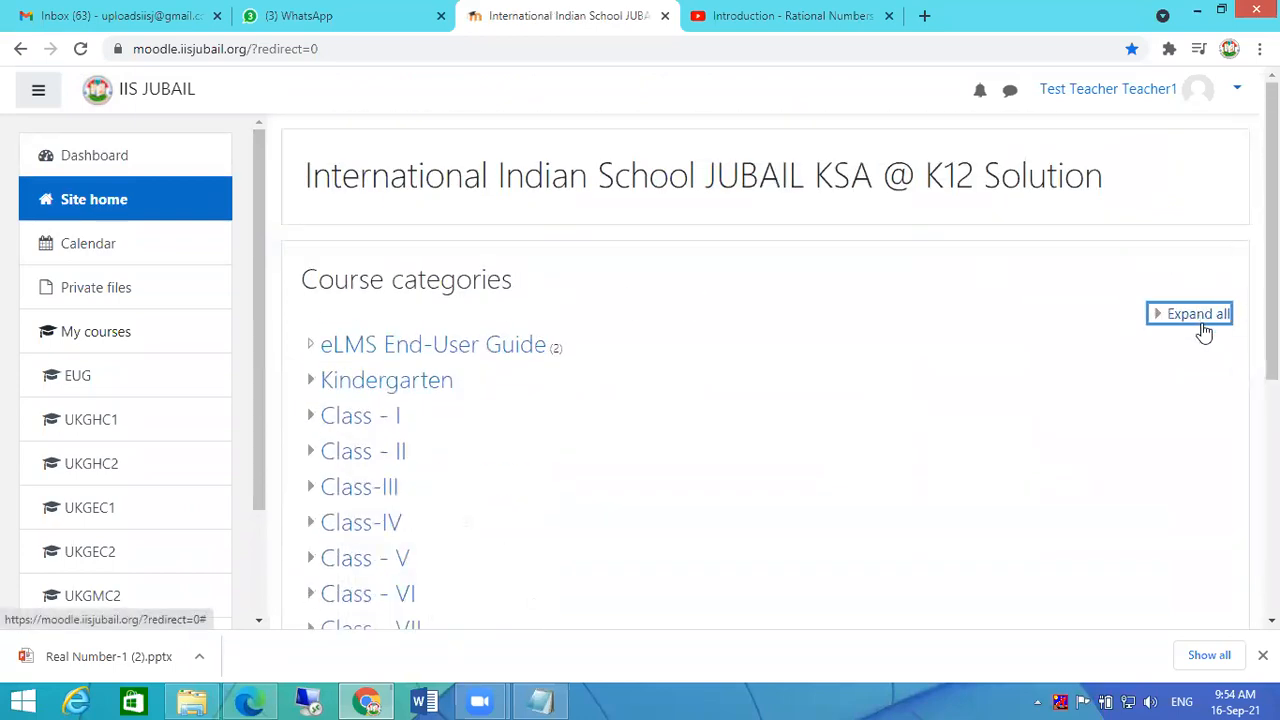
{"action": "scroll", "coordinate": [1052, 390], "scroll_direction": "down", "scroll_amount": 5}
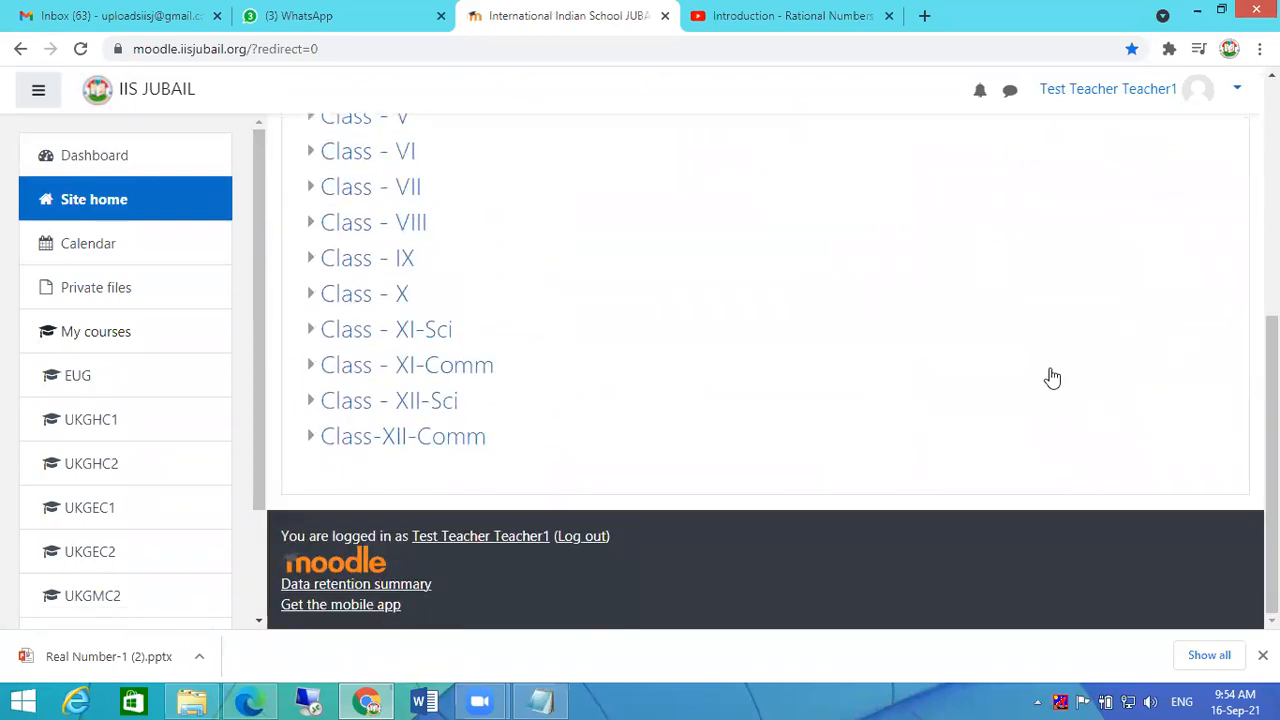
{"action": "scroll", "coordinate": [1052, 377], "scroll_direction": "up", "scroll_amount": 5}
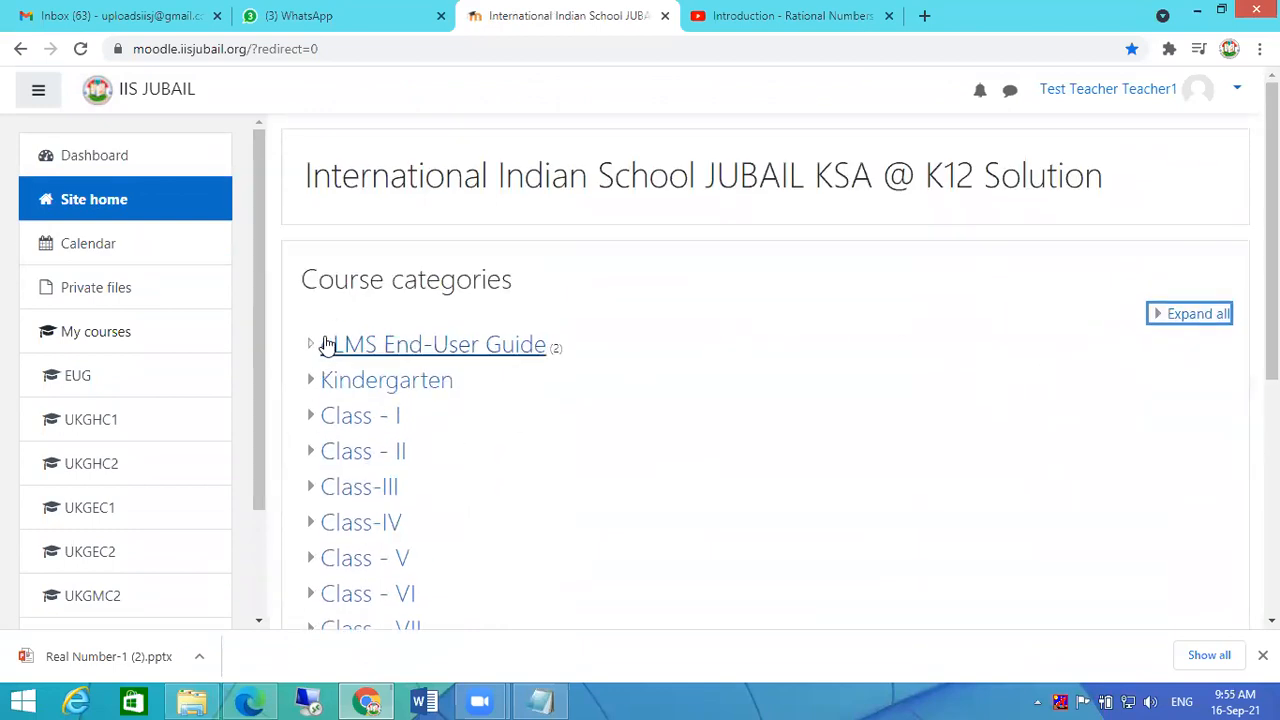
Open the Phonic Practice course from the dashboard and review its class work, assignments, references and quizzes.
{"action": "left_click", "coordinate": [90, 158]}
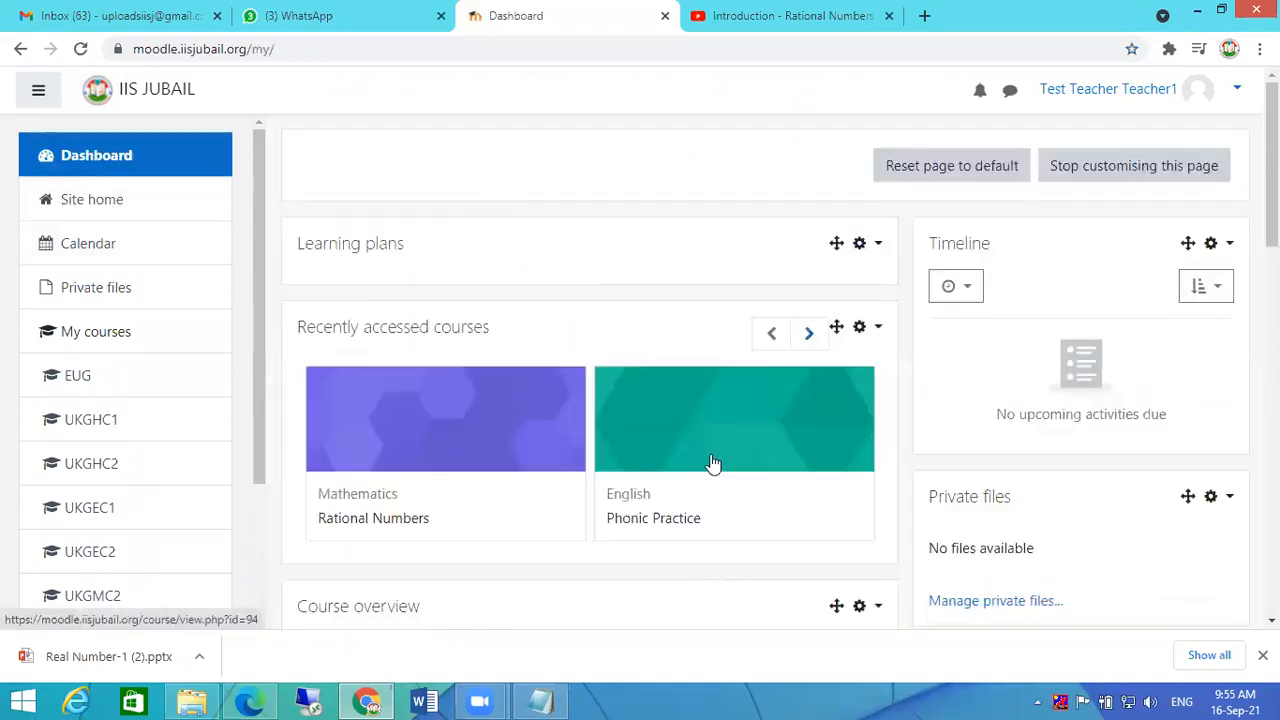
{"action": "left_click", "coordinate": [697, 432]}
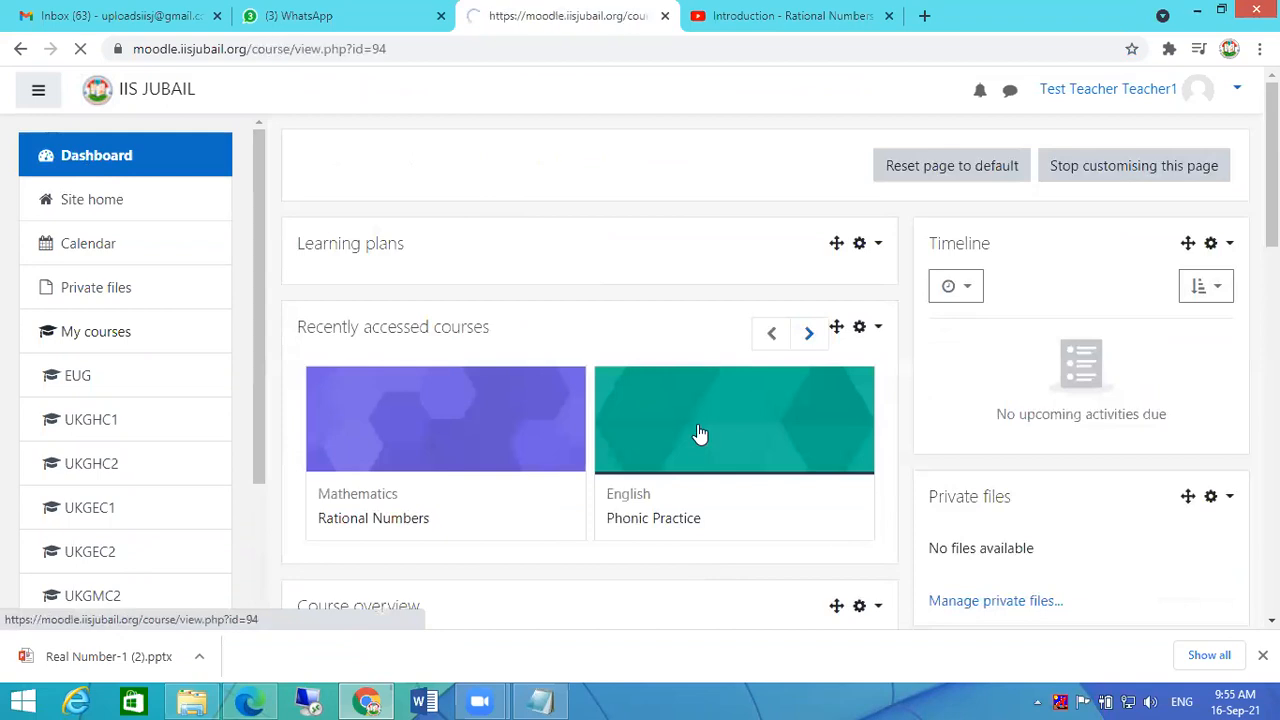
{"action": "scroll", "coordinate": [735, 404], "scroll_direction": "down", "scroll_amount": 5}
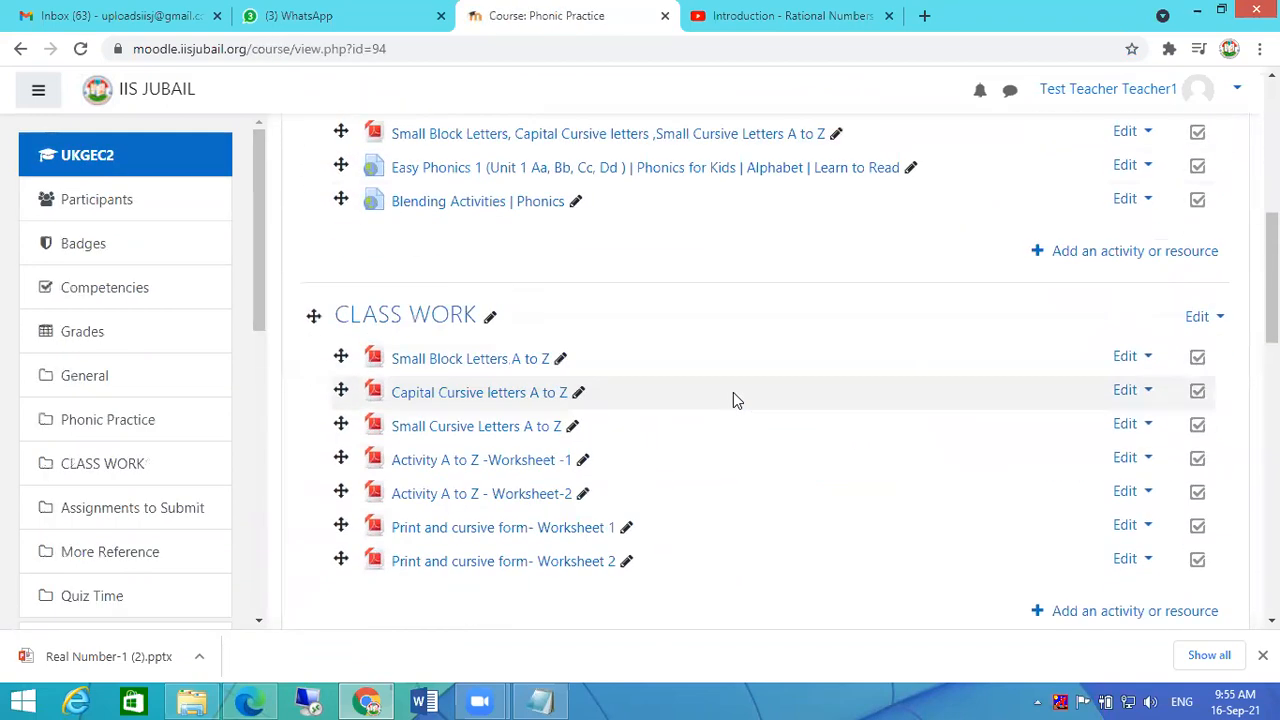
{"action": "scroll", "coordinate": [733, 390], "scroll_direction": "down", "scroll_amount": 12}
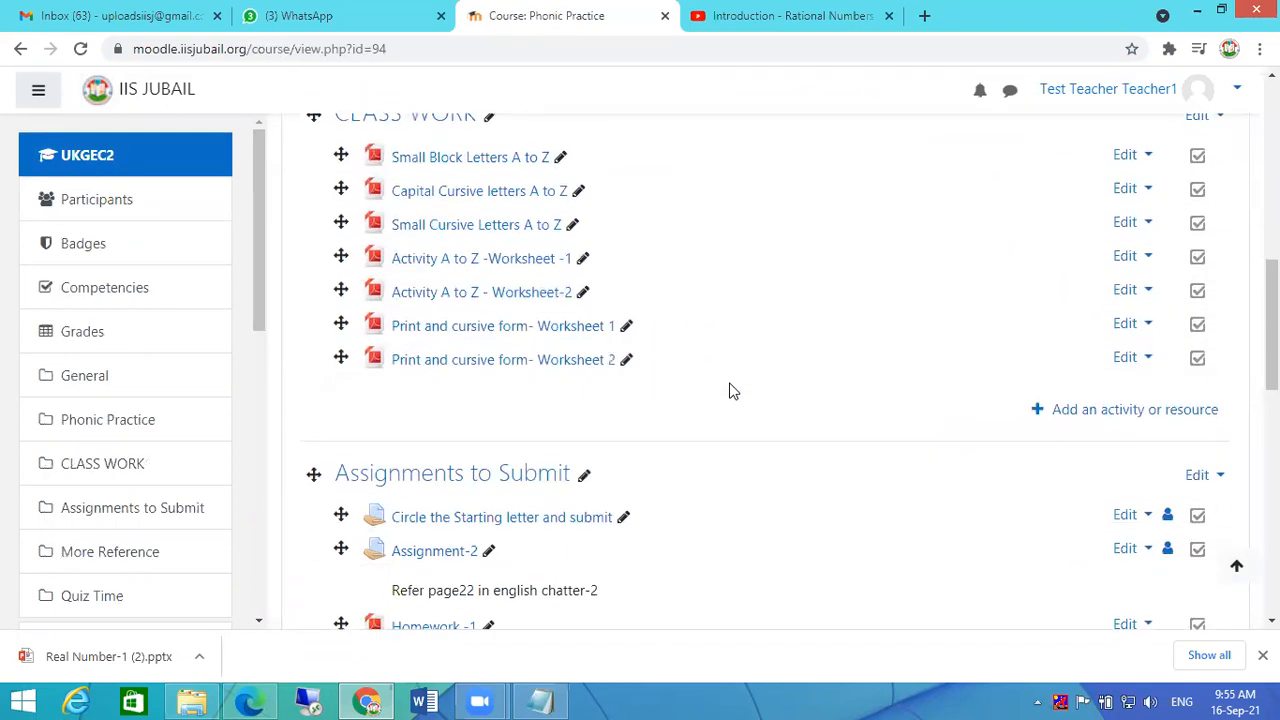
{"action": "scroll", "coordinate": [733, 377], "scroll_direction": "up", "scroll_amount": 12}
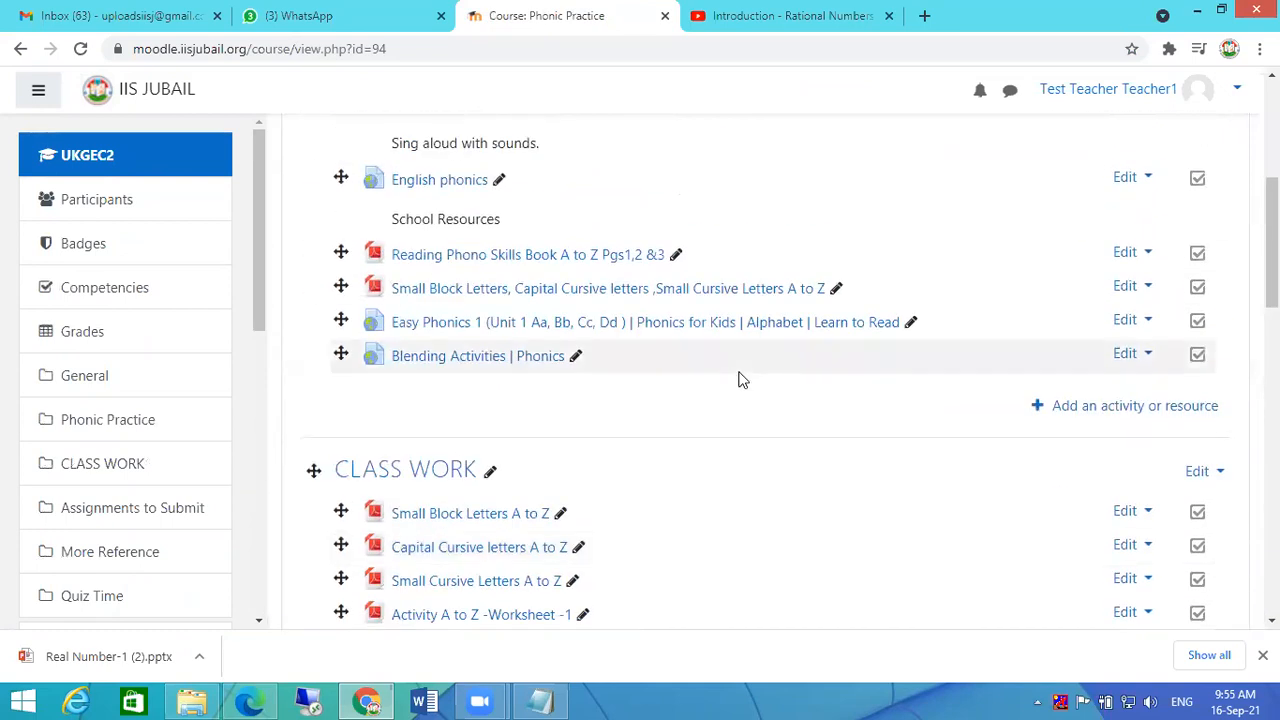
{"action": "scroll", "coordinate": [740, 383], "scroll_direction": "down", "scroll_amount": 8}
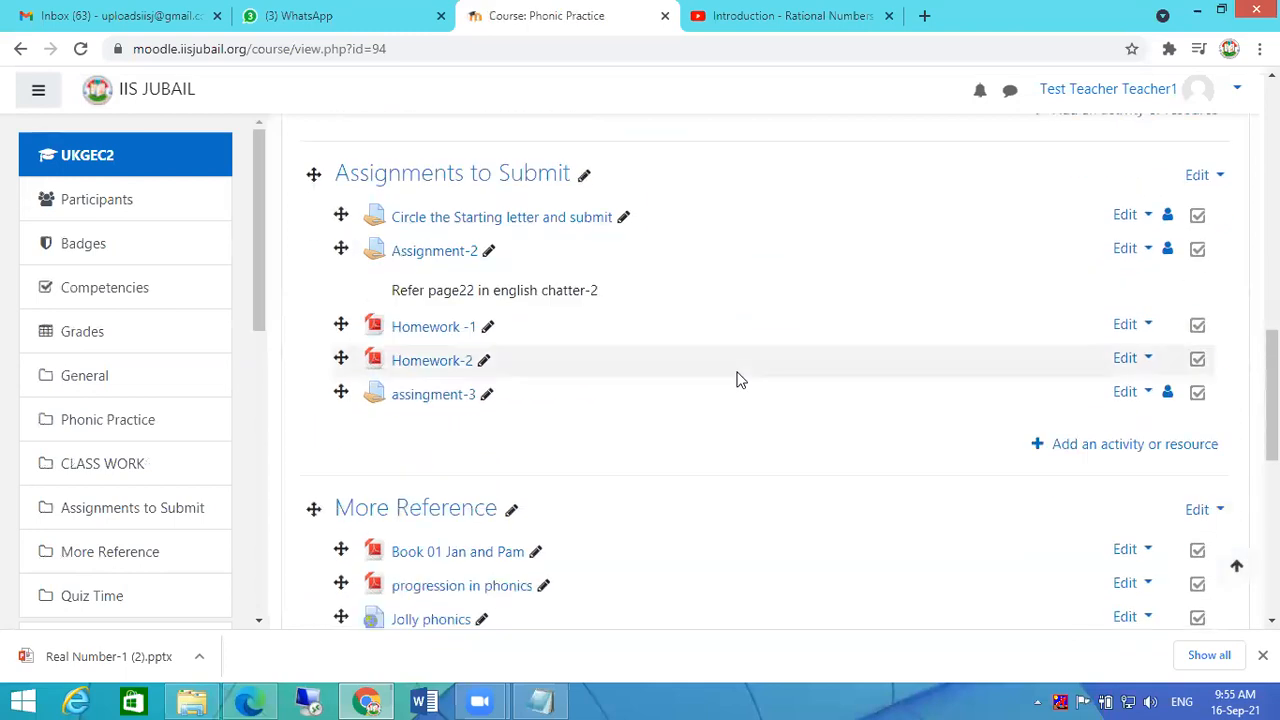
{"action": "scroll", "coordinate": [740, 381], "scroll_direction": "down", "scroll_amount": 3}
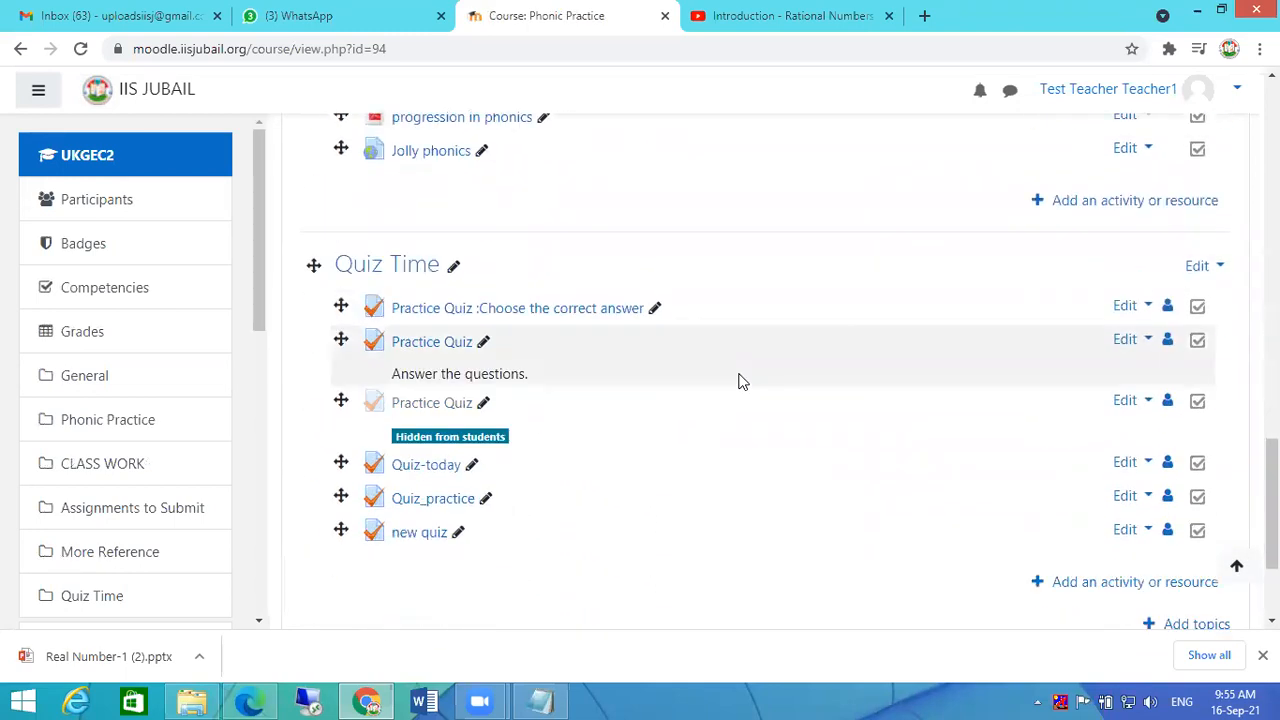
{"action": "scroll", "coordinate": [740, 381], "scroll_direction": "down", "scroll_amount": 2}
{"action": "scroll", "coordinate": [740, 375], "scroll_direction": "up", "scroll_amount": 15}
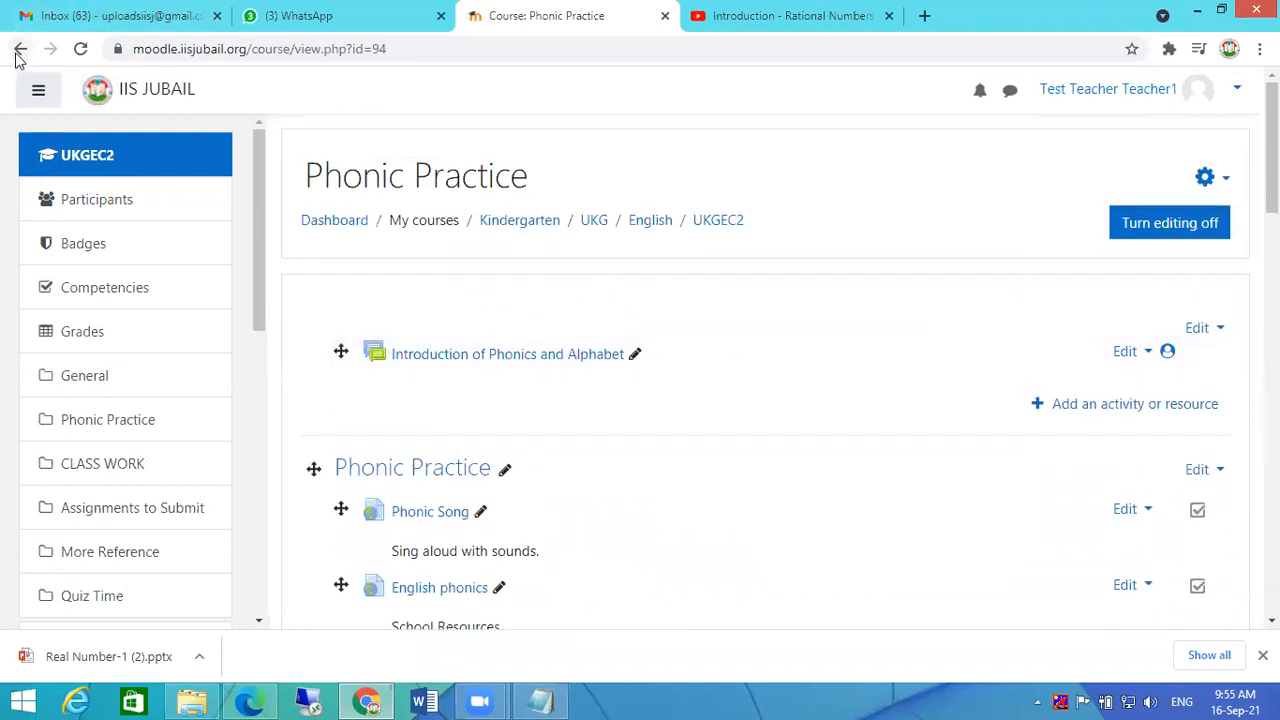
Open the Hindi course Formation of letters अ-अः from the dashboard and browse its letter introduction sections.
{"action": "left_click", "coordinate": [335, 222]}
{"action": "scroll", "coordinate": [720, 330], "scroll_direction": "down", "scroll_amount": 10}
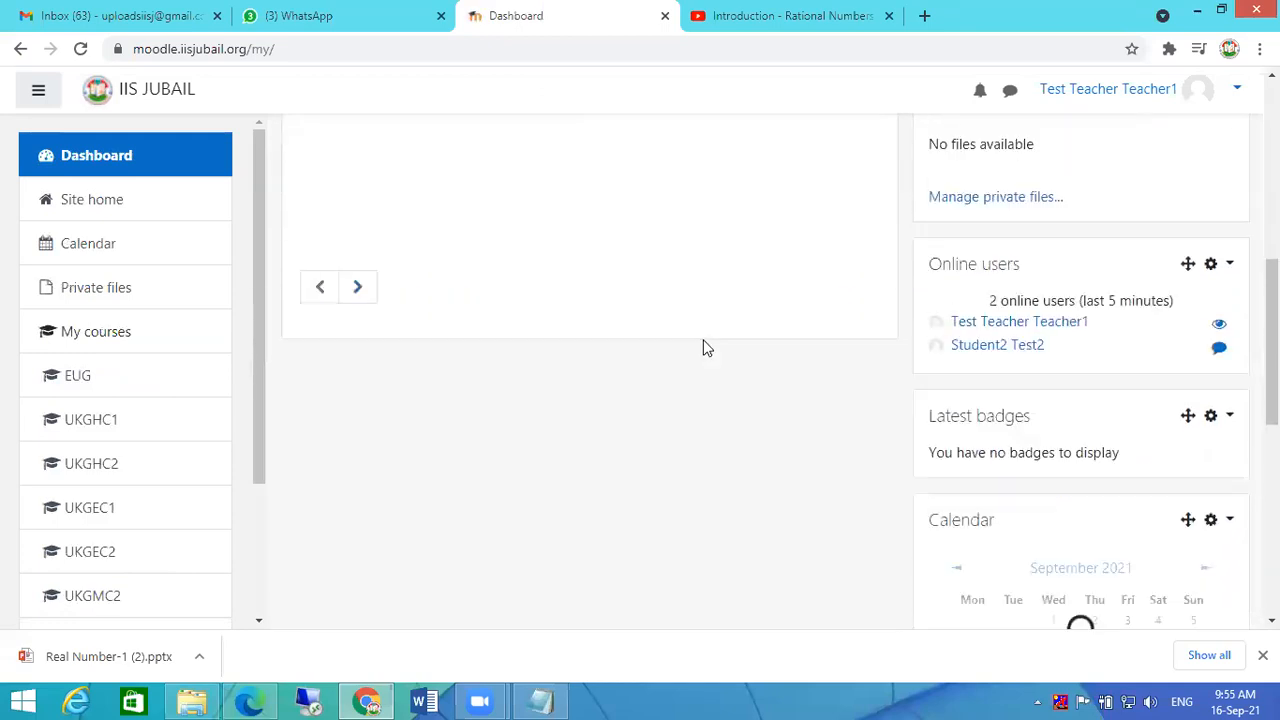
{"action": "left_click", "coordinate": [470, 313]}
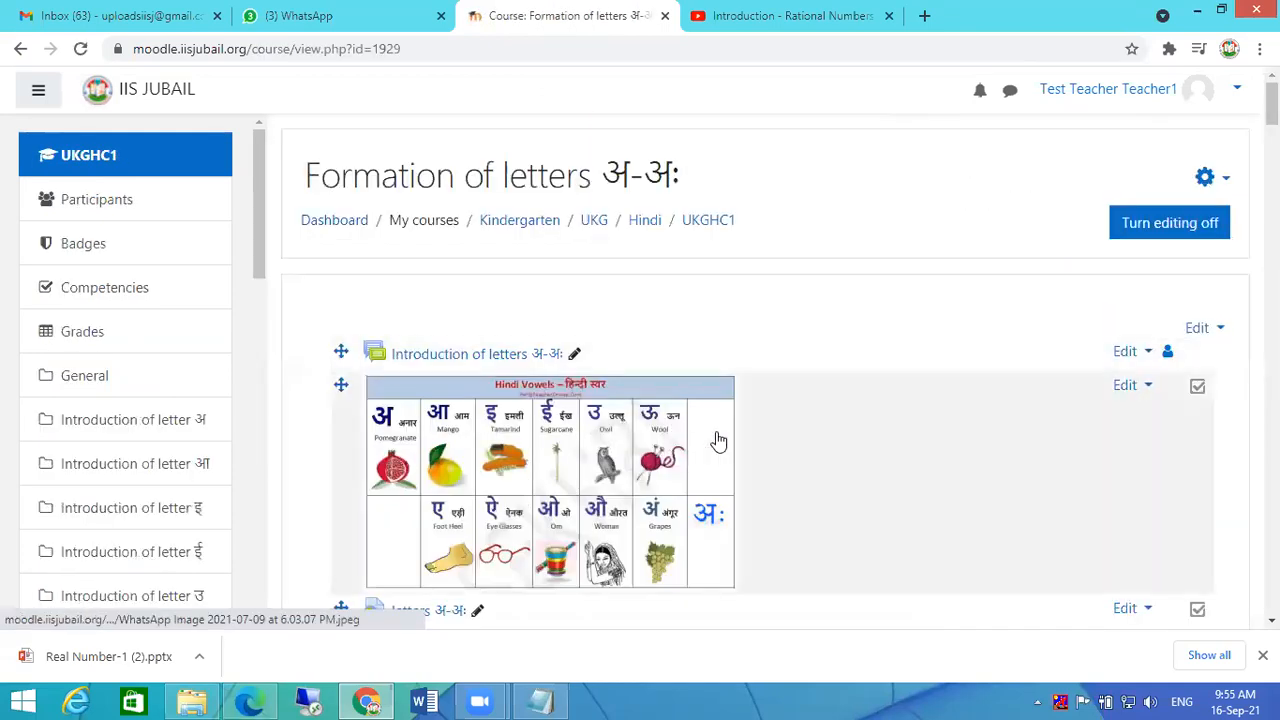
{"action": "scroll", "coordinate": [787, 413], "scroll_direction": "down", "scroll_amount": 3}
{"action": "scroll", "coordinate": [787, 413], "scroll_direction": "down", "scroll_amount": 10}
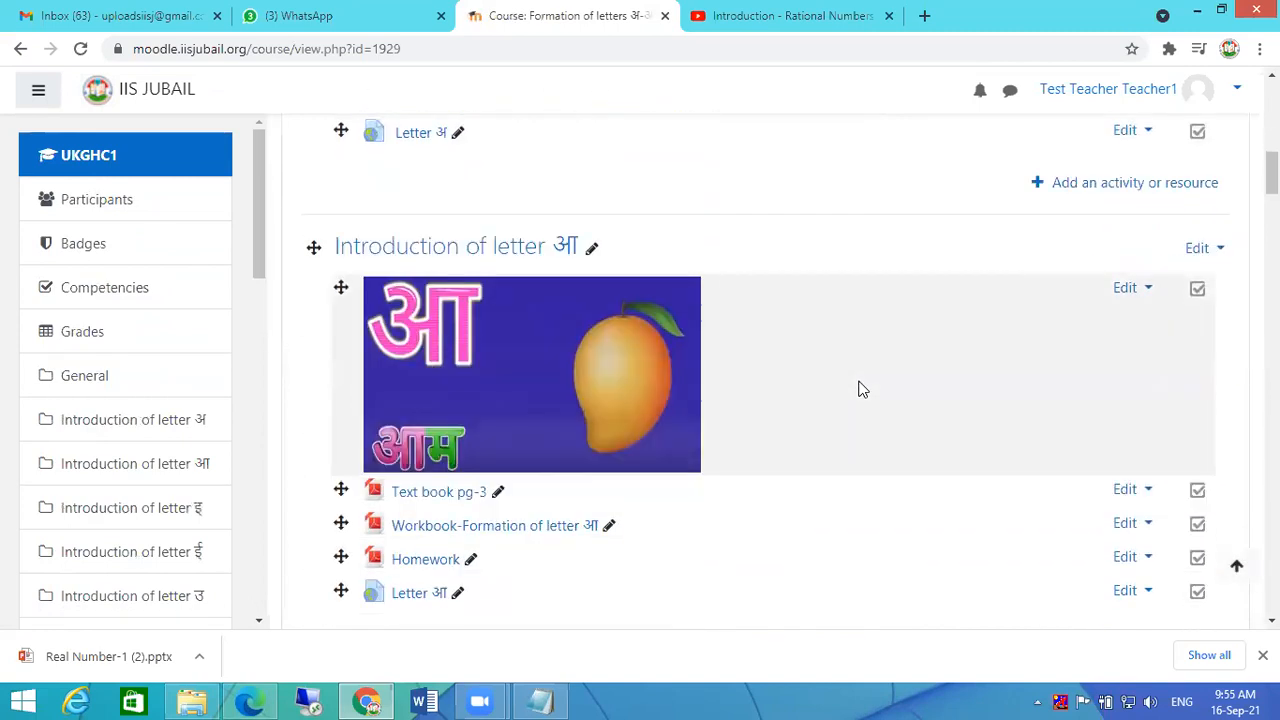
{"action": "scroll", "coordinate": [862, 390], "scroll_direction": "down", "scroll_amount": 9}
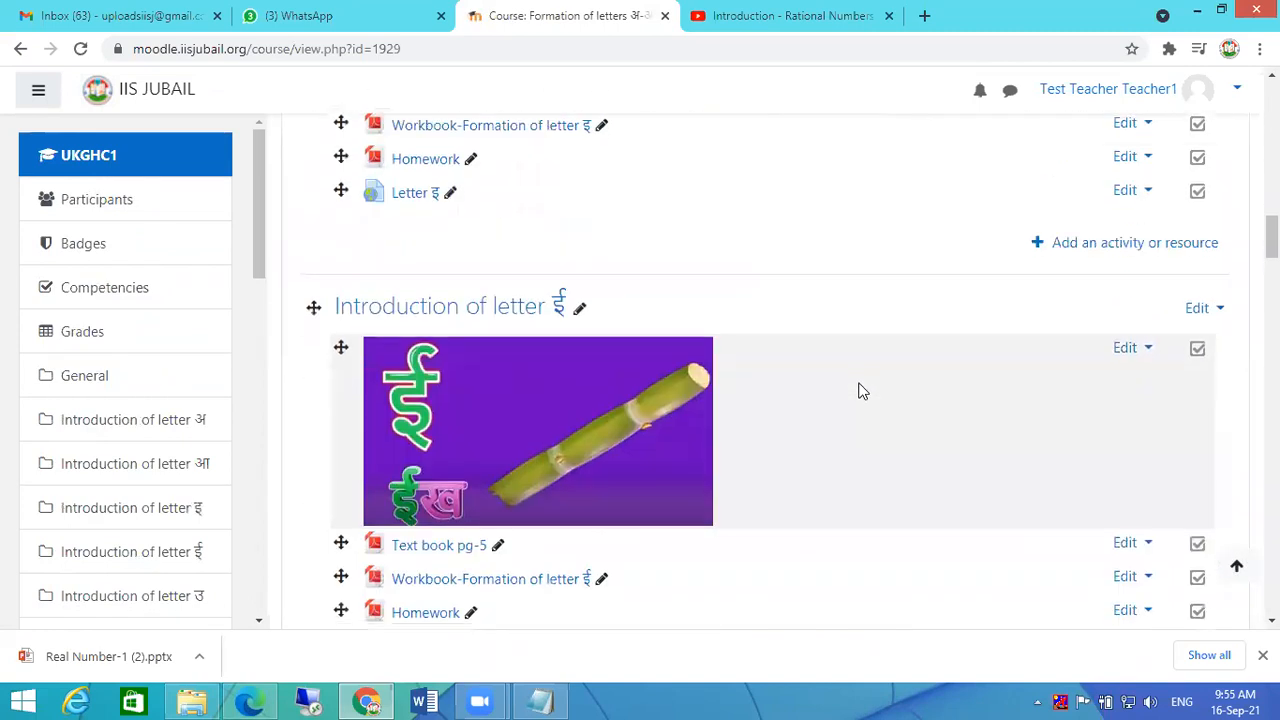
{"action": "scroll", "coordinate": [862, 390], "scroll_direction": "down", "scroll_amount": 8}
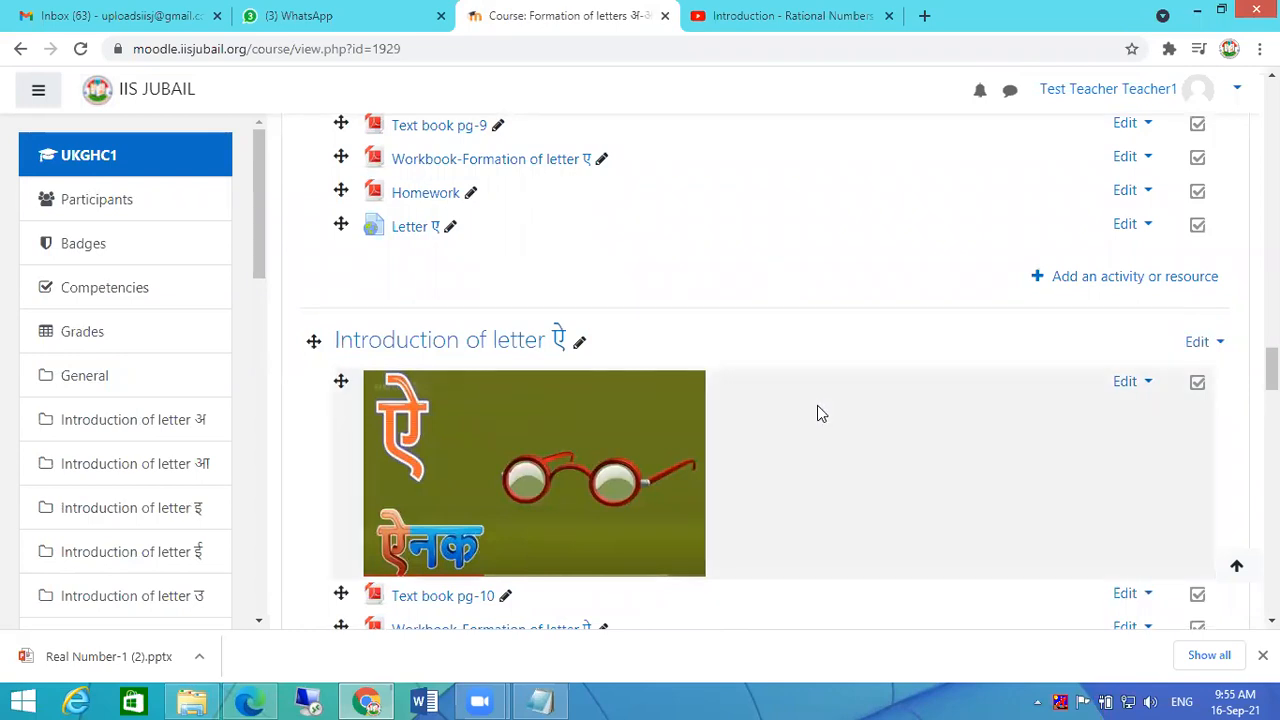
{"action": "scroll", "coordinate": [806, 396], "scroll_direction": "up", "scroll_amount": 4}
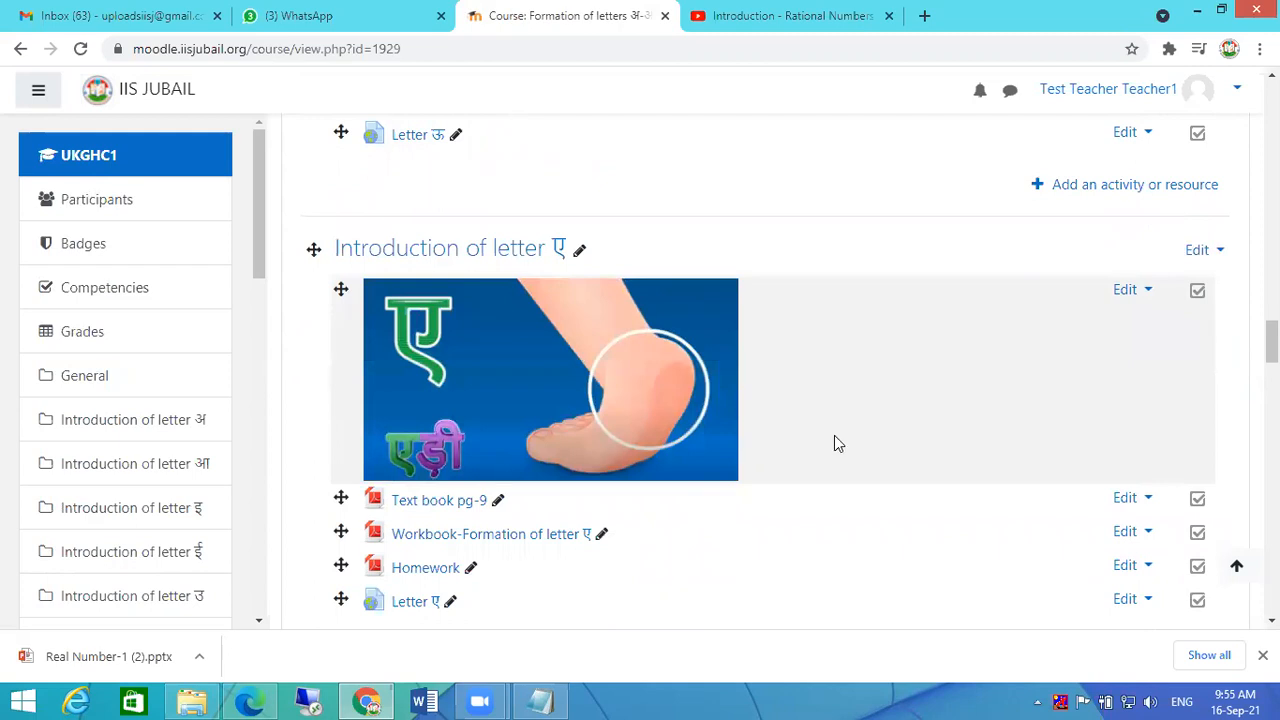
{"action": "scroll", "coordinate": [890, 375], "scroll_direction": "up", "scroll_amount": 8}
{"action": "scroll", "coordinate": [908, 385], "scroll_direction": "up", "scroll_amount": 14}
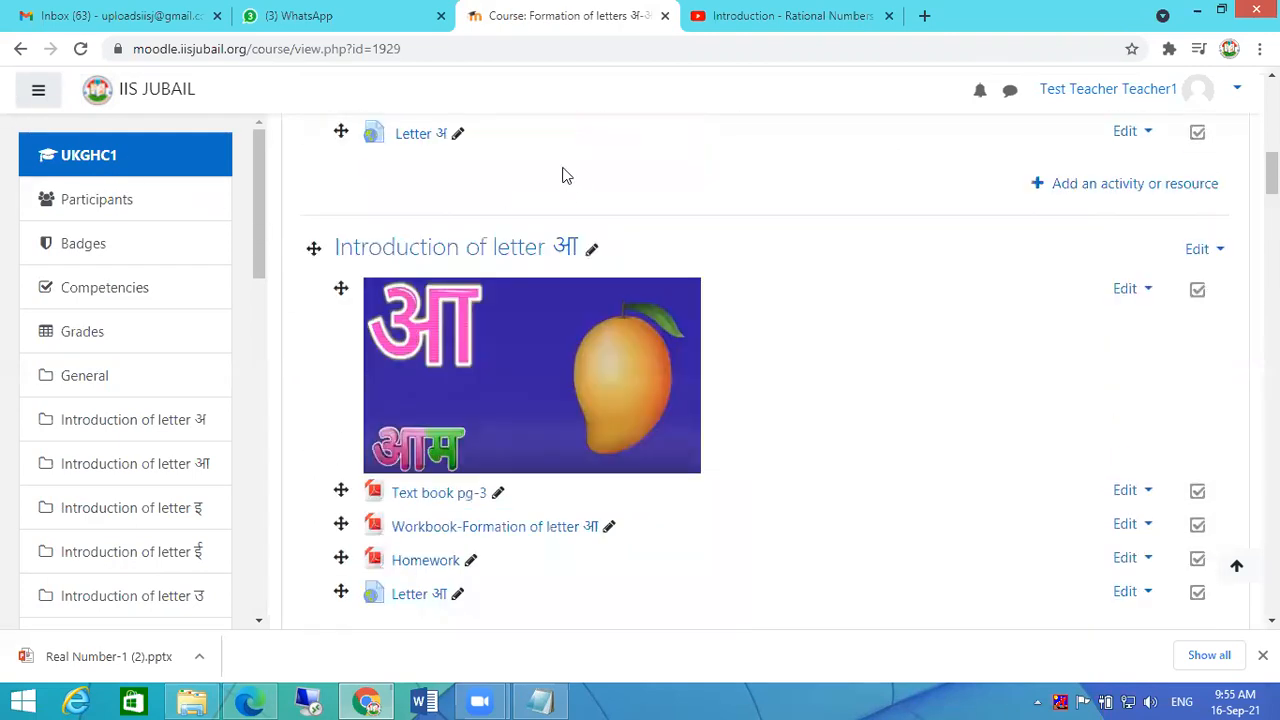
{"action": "scroll", "coordinate": [849, 323], "scroll_direction": "up", "scroll_amount": 9}
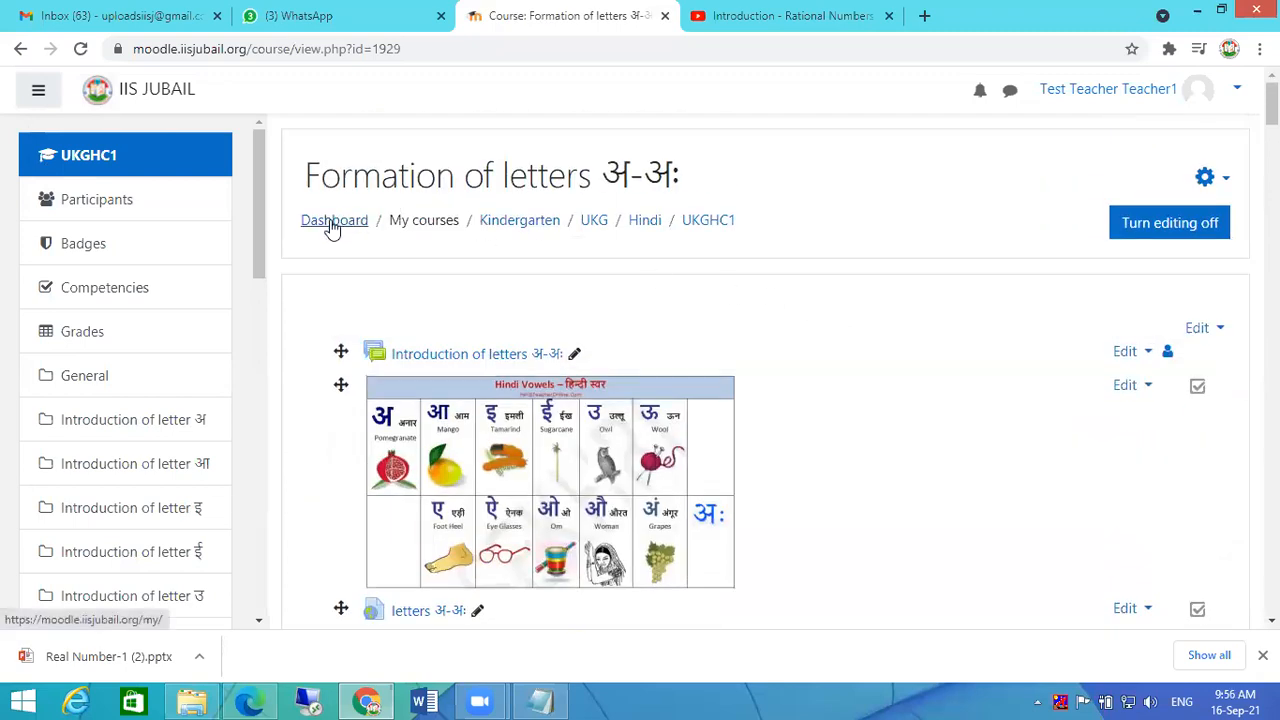
Open the SHAPES General Science course from the dashboard's course overview and look through its four topics.
{"action": "left_click", "coordinate": [333, 224]}
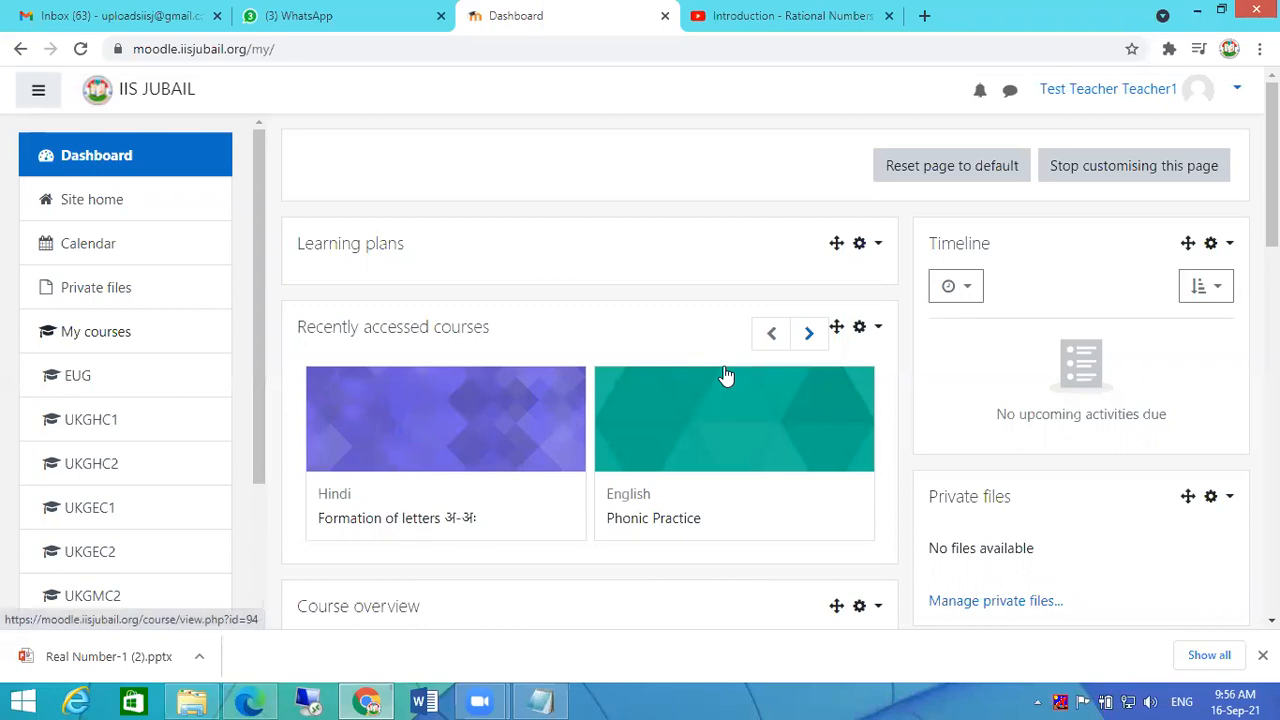
{"action": "scroll", "coordinate": [757, 323], "scroll_direction": "down", "scroll_amount": 3}
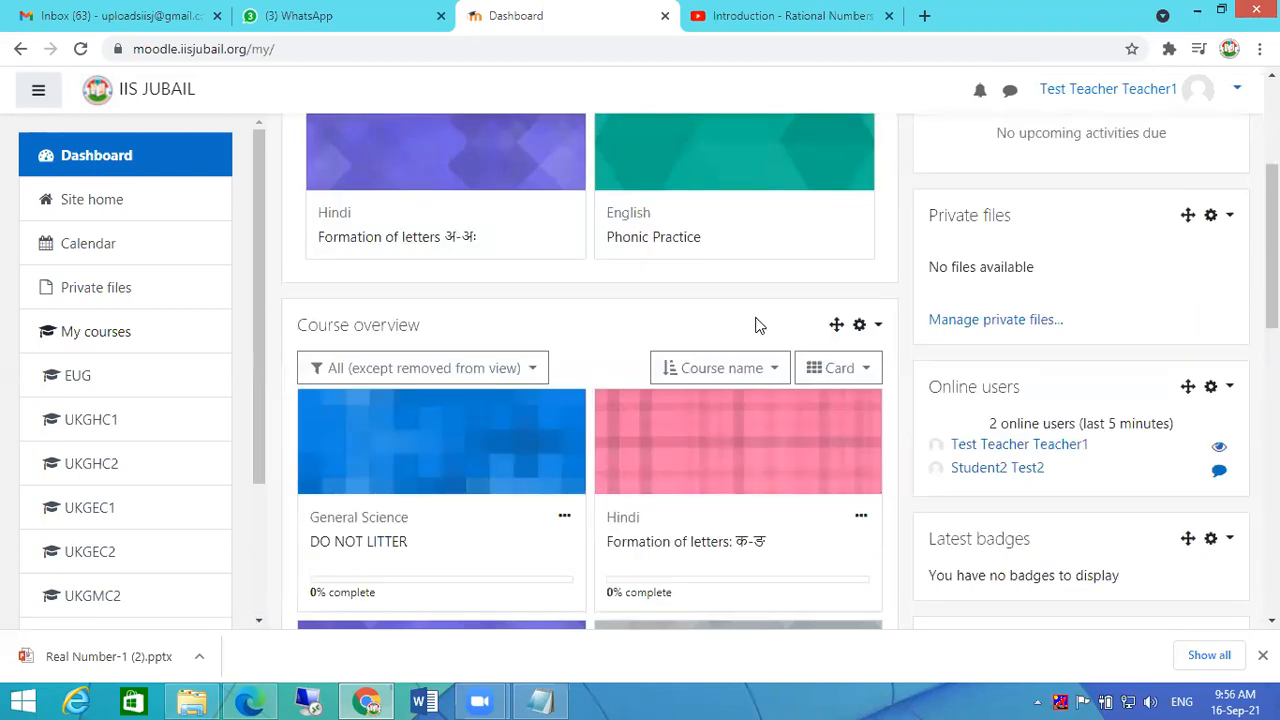
{"action": "scroll", "coordinate": [757, 323], "scroll_direction": "down", "scroll_amount": 5}
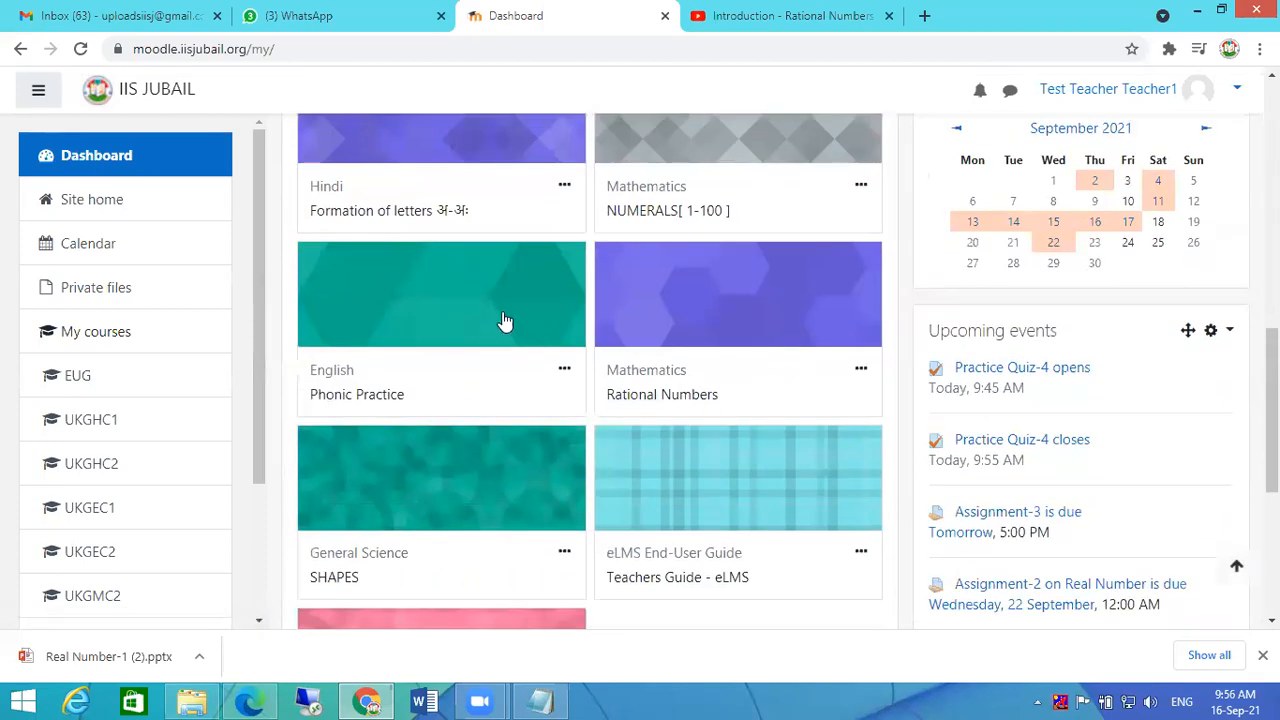
{"action": "scroll", "coordinate": [506, 471], "scroll_direction": "down", "scroll_amount": 1}
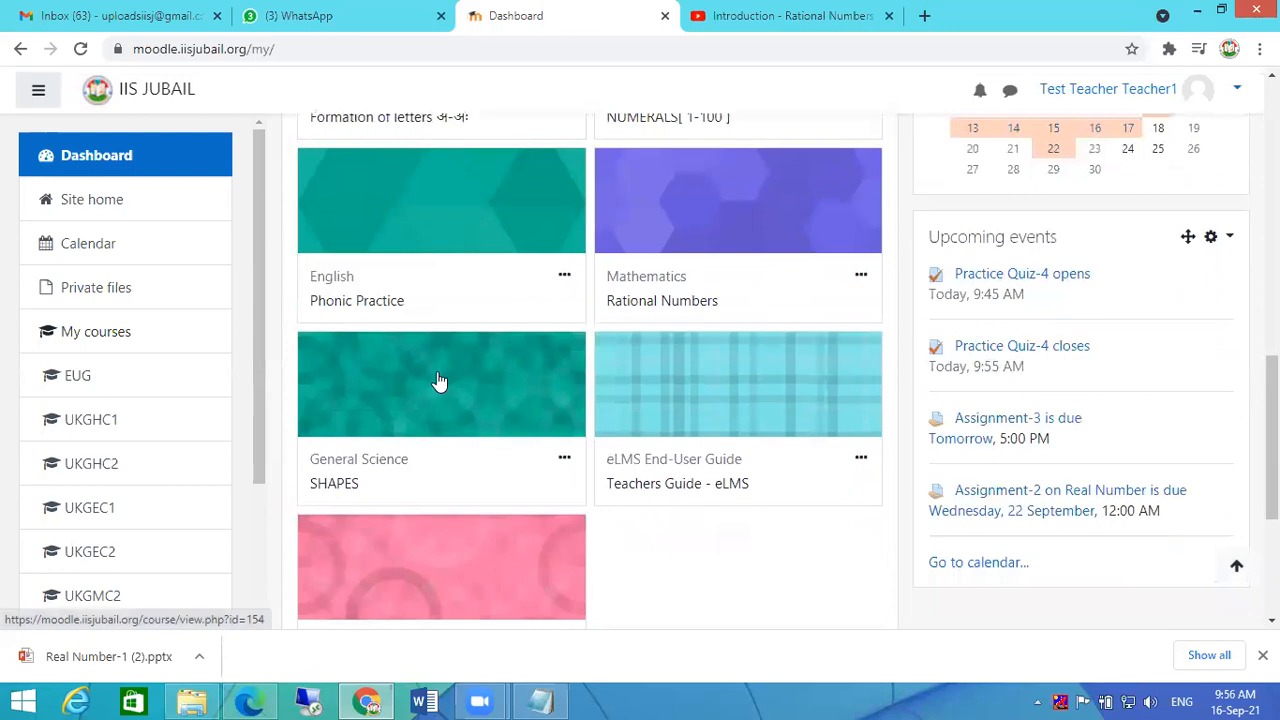
{"action": "left_click", "coordinate": [439, 381]}
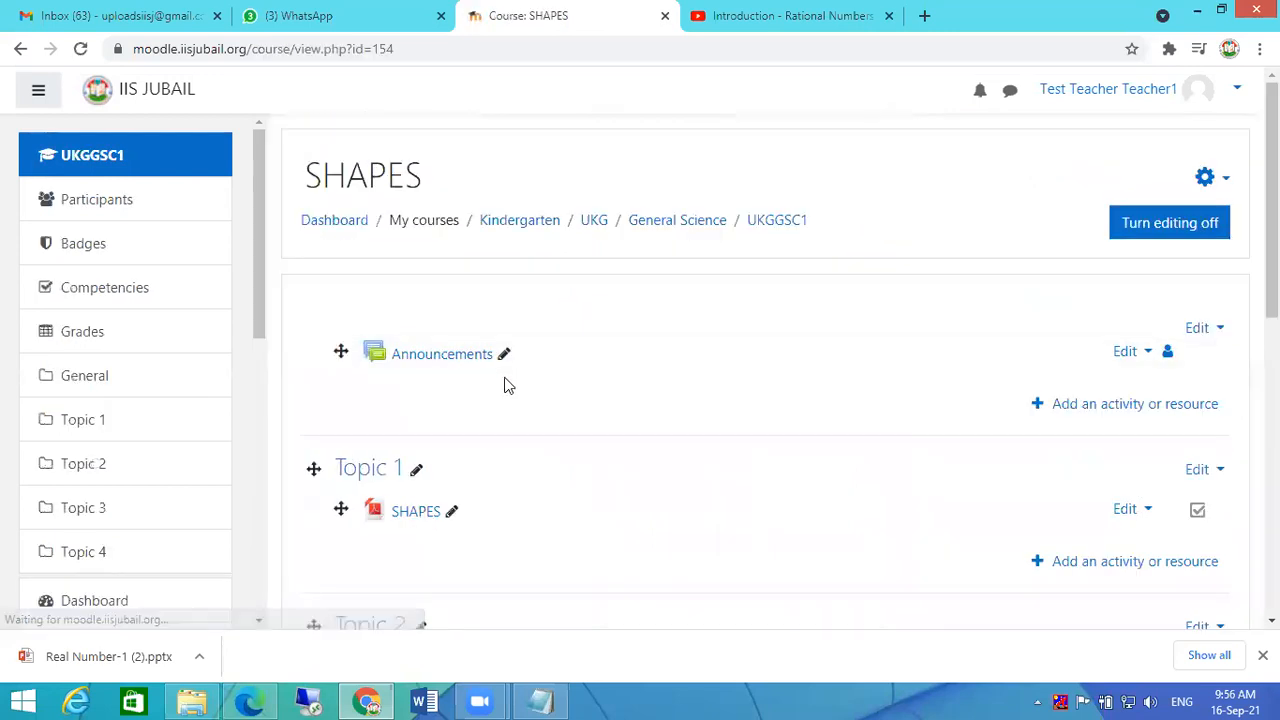
{"action": "scroll", "coordinate": [769, 412], "scroll_direction": "down", "scroll_amount": 4}
{"action": "scroll", "coordinate": [770, 400], "scroll_direction": "down", "scroll_amount": 3}
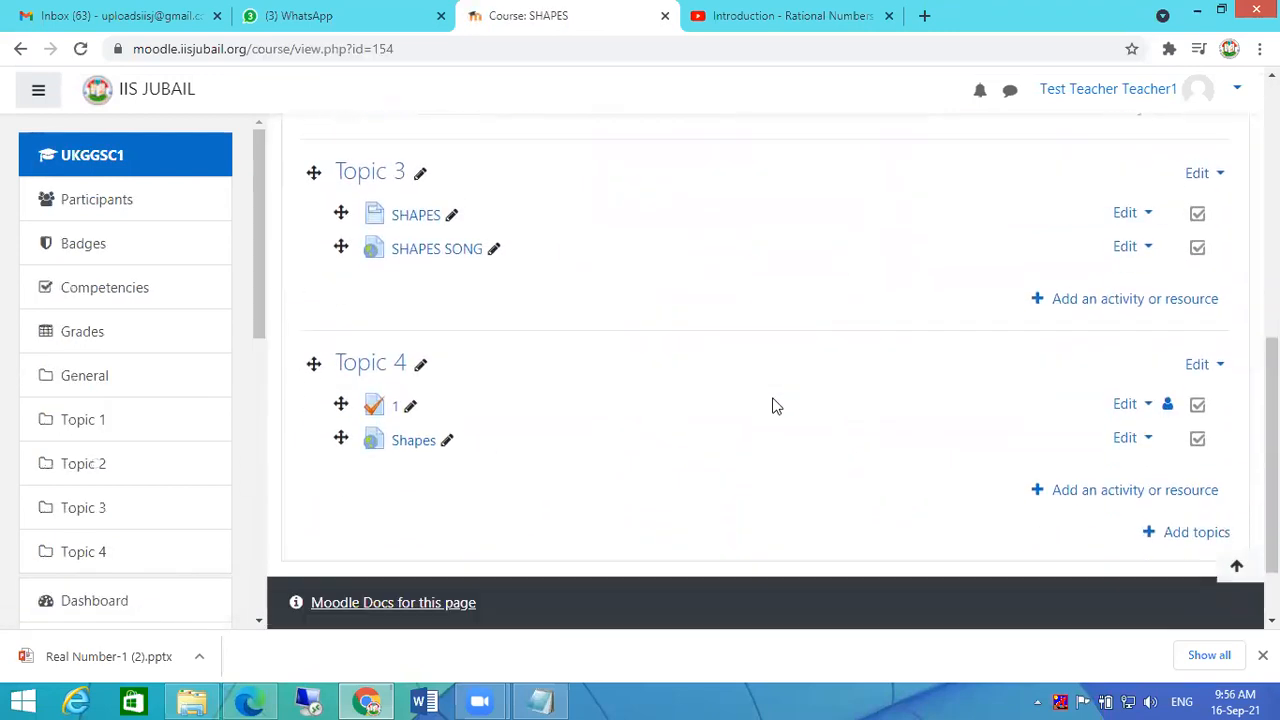
{"action": "scroll", "coordinate": [770, 390], "scroll_direction": "up", "scroll_amount": 12}
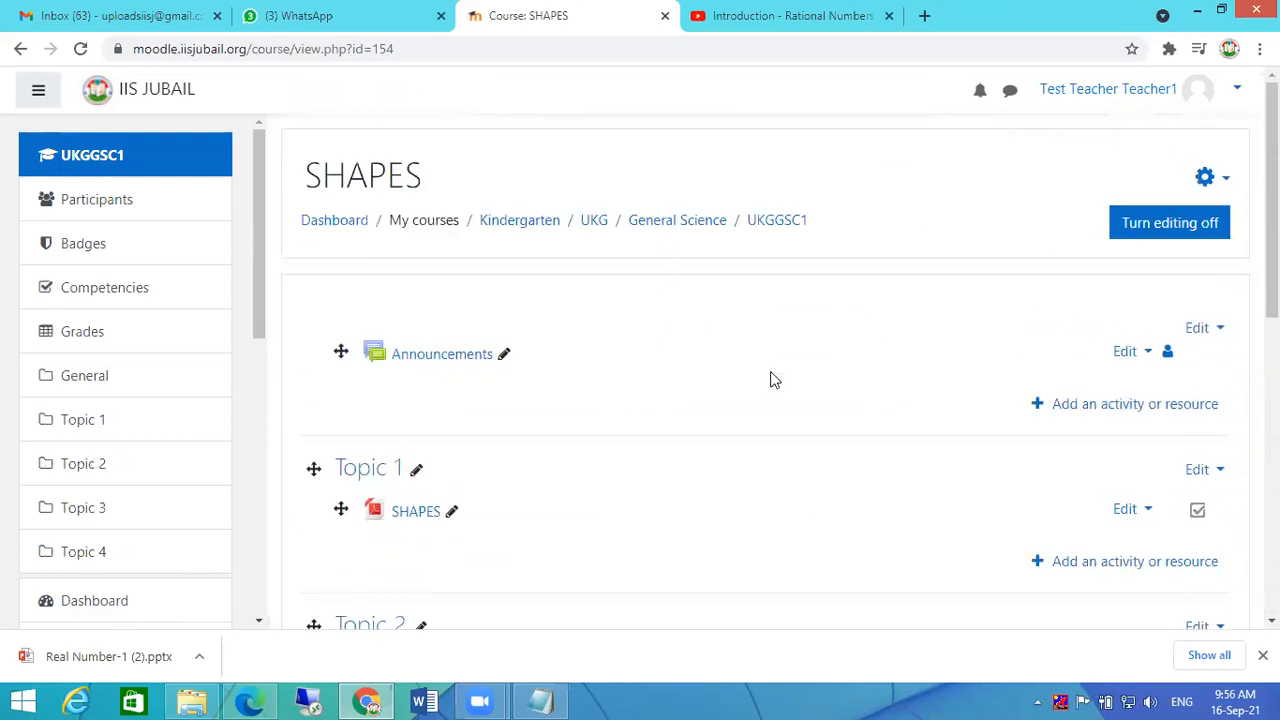
Turn editing off in the SHAPES course and close the YouTube tab on Rational Numbers.
{"action": "left_click", "coordinate": [1115, 222]}
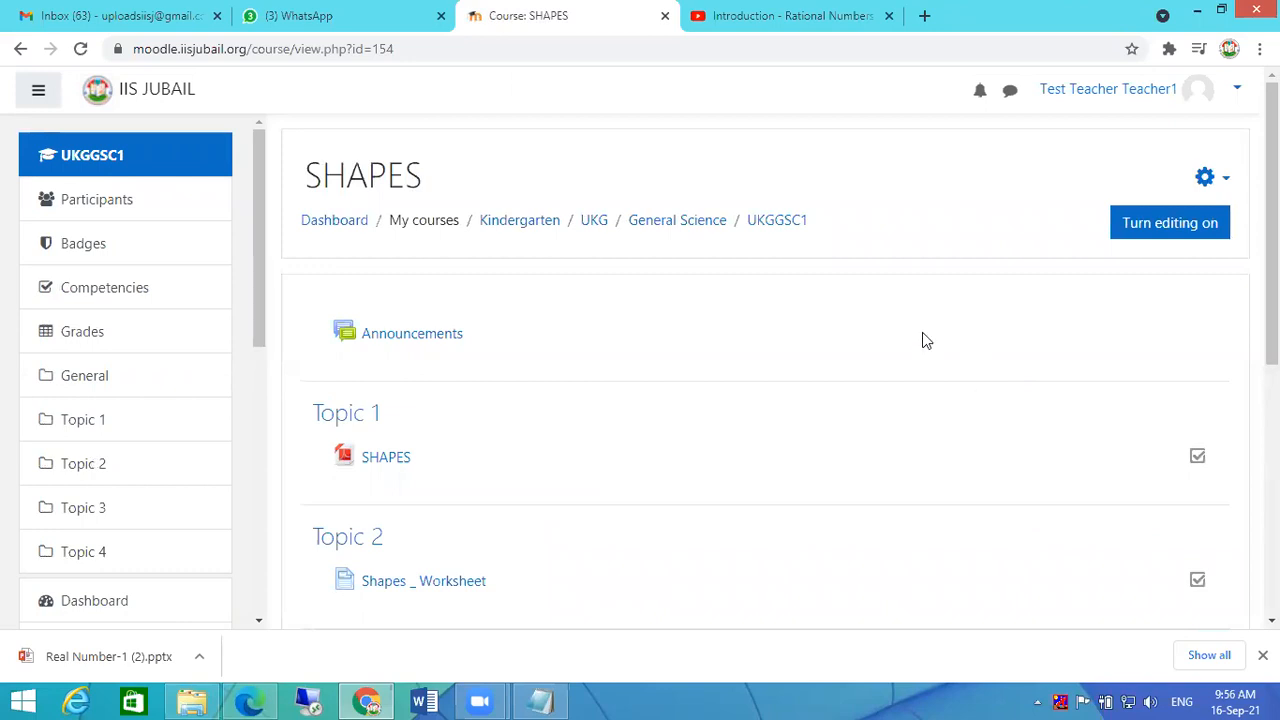
{"action": "left_click", "coordinate": [858, 15]}
{"action": "left_click", "coordinate": [889, 15]}
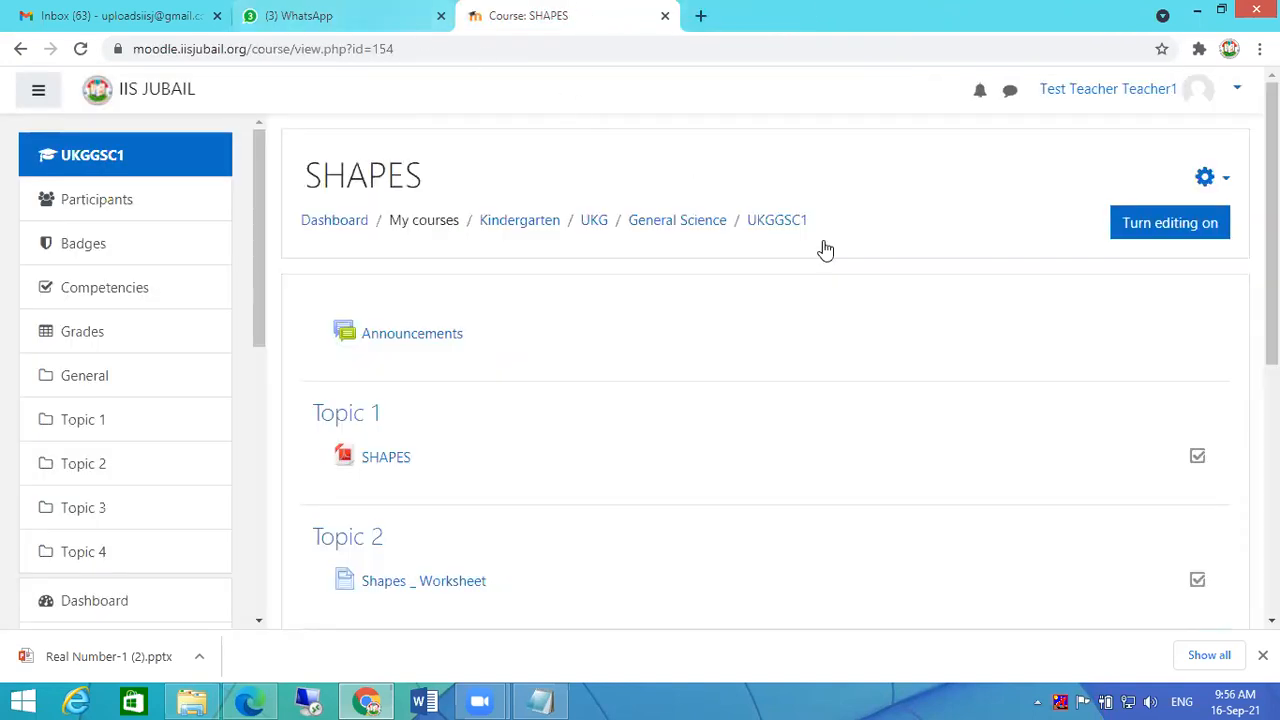